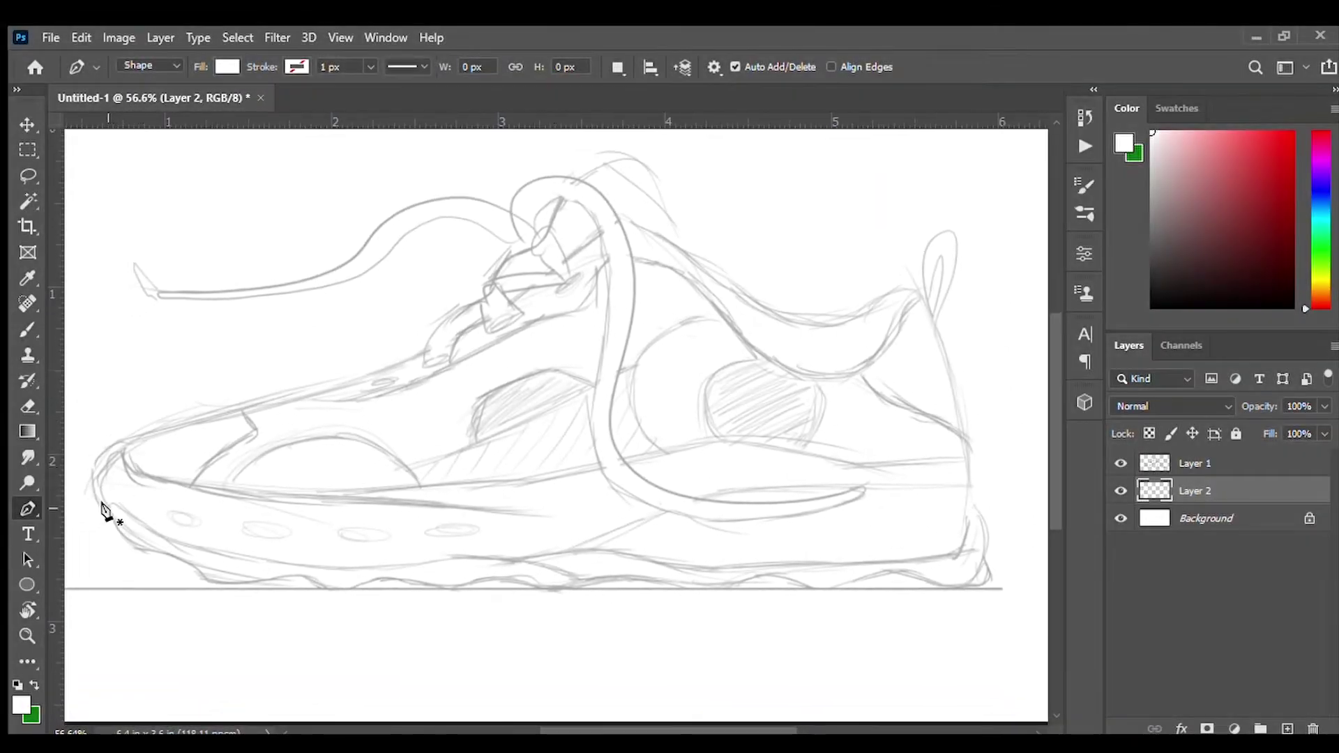
- Trace the outsole's wavy bottom edge from the toe toward the heel
left_click(108, 507)
left_click_drag(131, 547, 149, 549)
left_click_drag(205, 583, 214, 591)
left_click_drag(281, 578, 356, 591)
left_click_drag(392, 579, 408, 571)
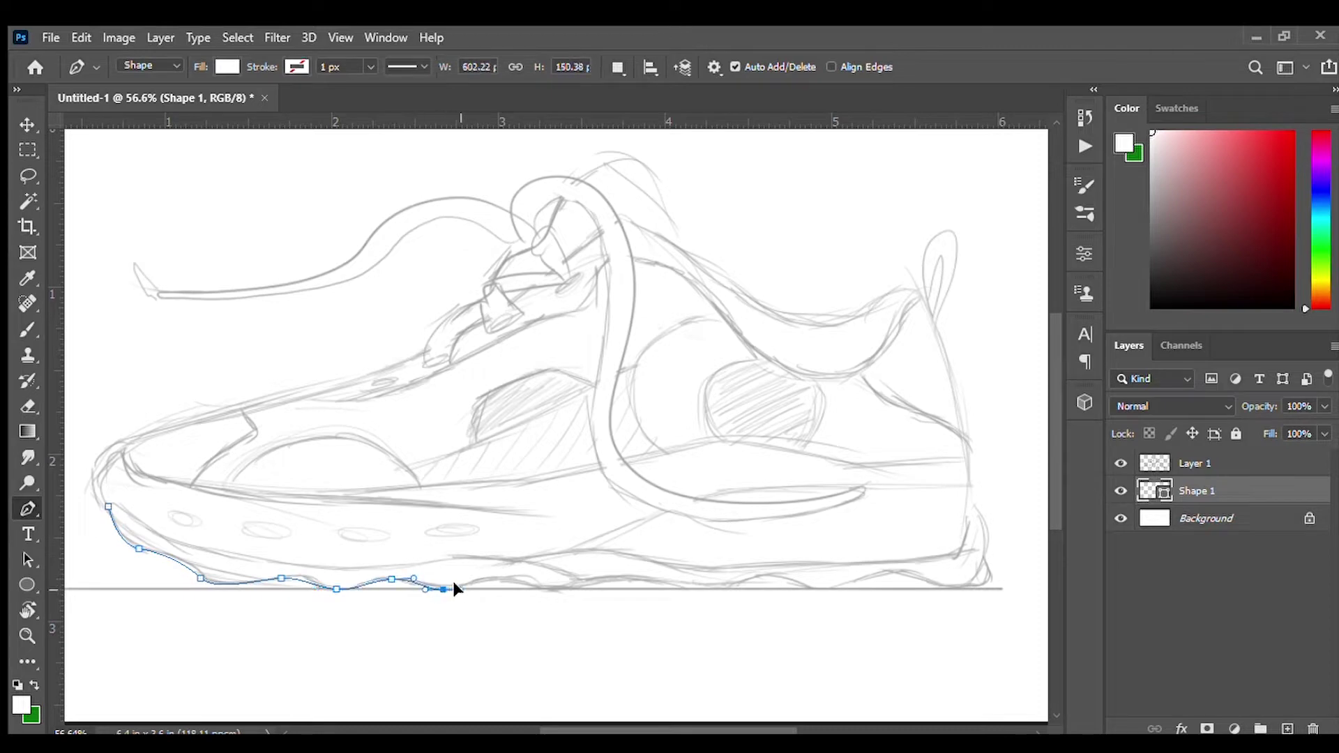
left_click_drag(681, 583, 688, 590)
left_click_drag(734, 585, 814, 587)
left_click_drag(855, 581, 877, 569)
- Run the outline up the heel and back along the top edge, closing it as a black shape
left_click(988, 581)
left_click(984, 553)
left_click_drag(973, 493, 967, 491)
left_click(955, 551)
left_click(720, 565)
mouse_move(583, 548)
left_mouse_down()
mouse_move(458, 558)
mouse_move(726, 554)
left_mouse_up()
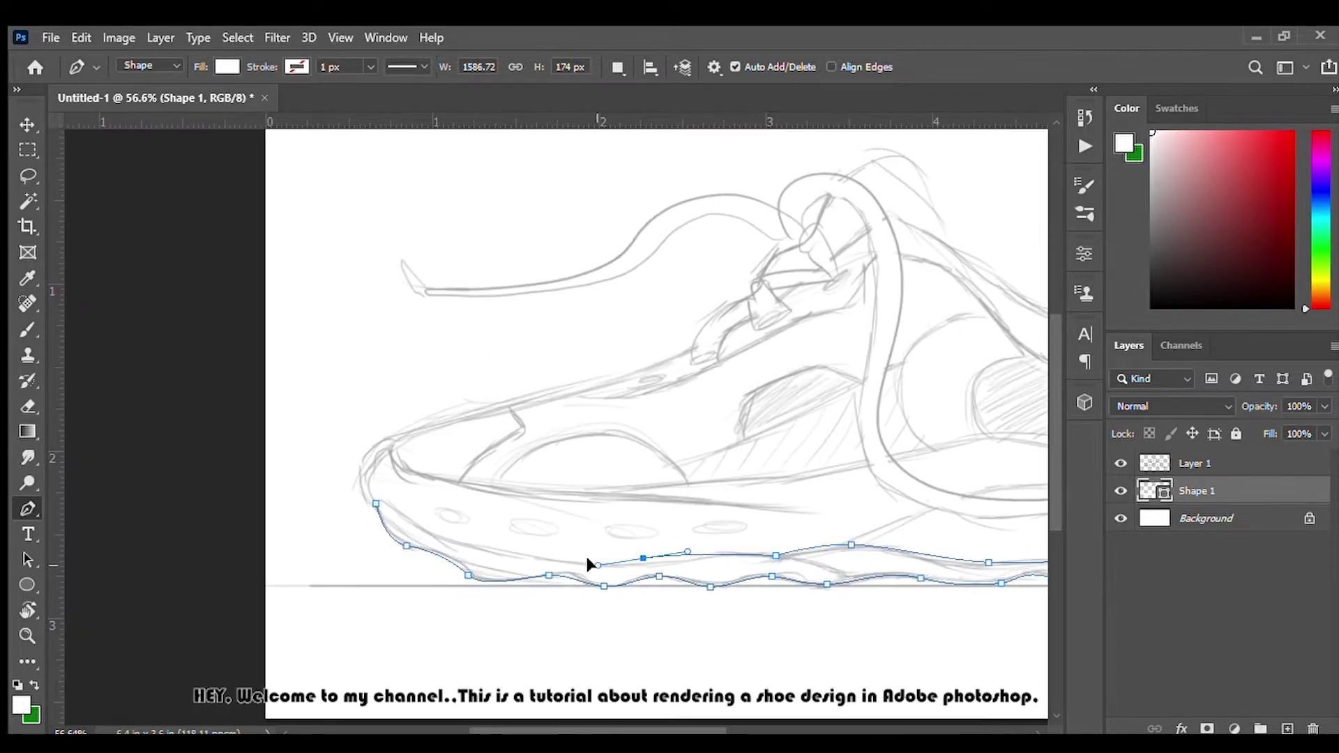
left_click(680, 565)
left_click_drag(488, 546, 471, 546)
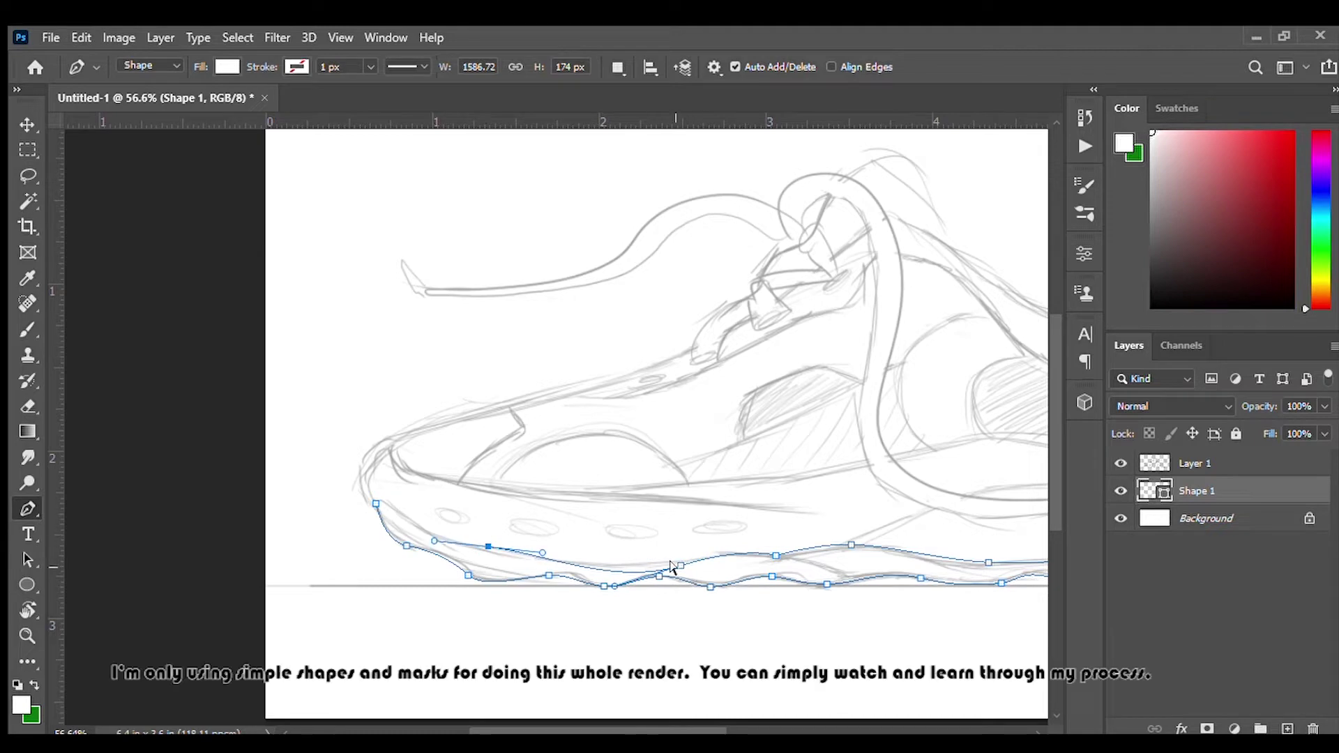
left_click(376, 504)
left_click(488, 548)
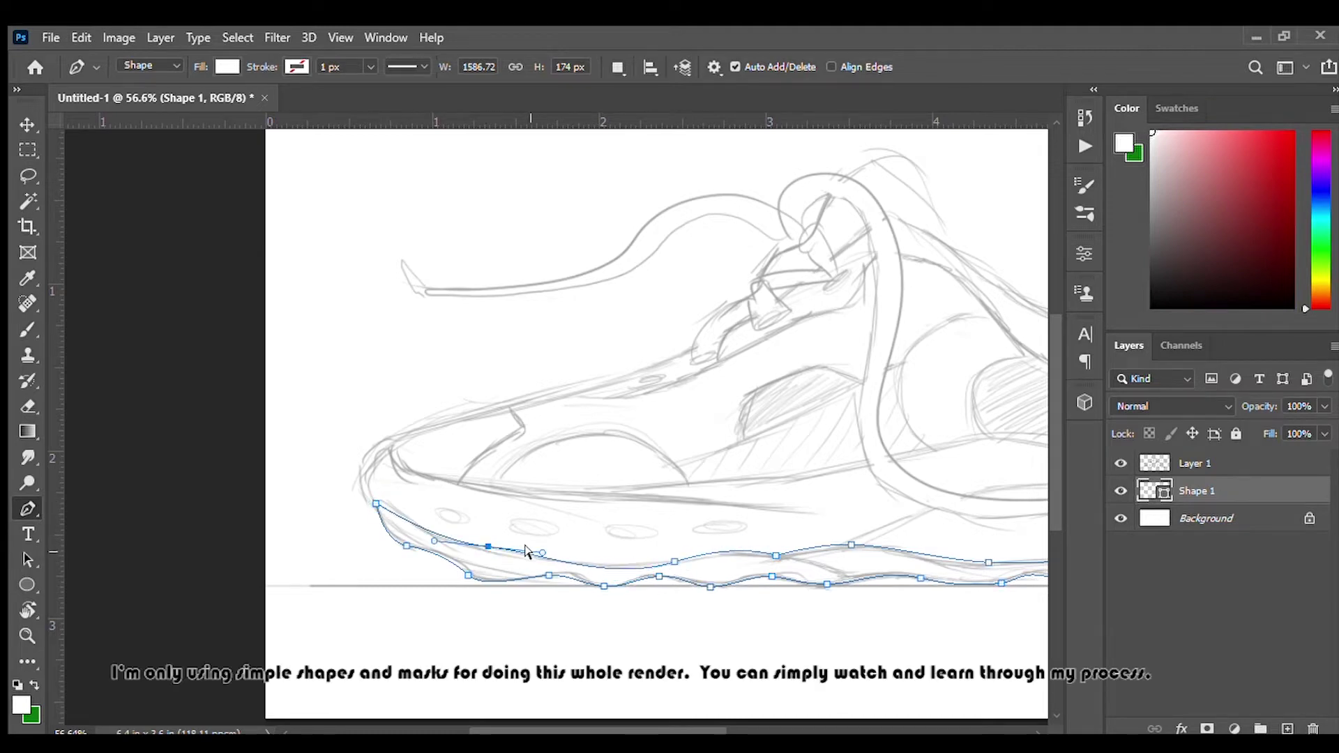
scroll(478, 546, "right", 2)
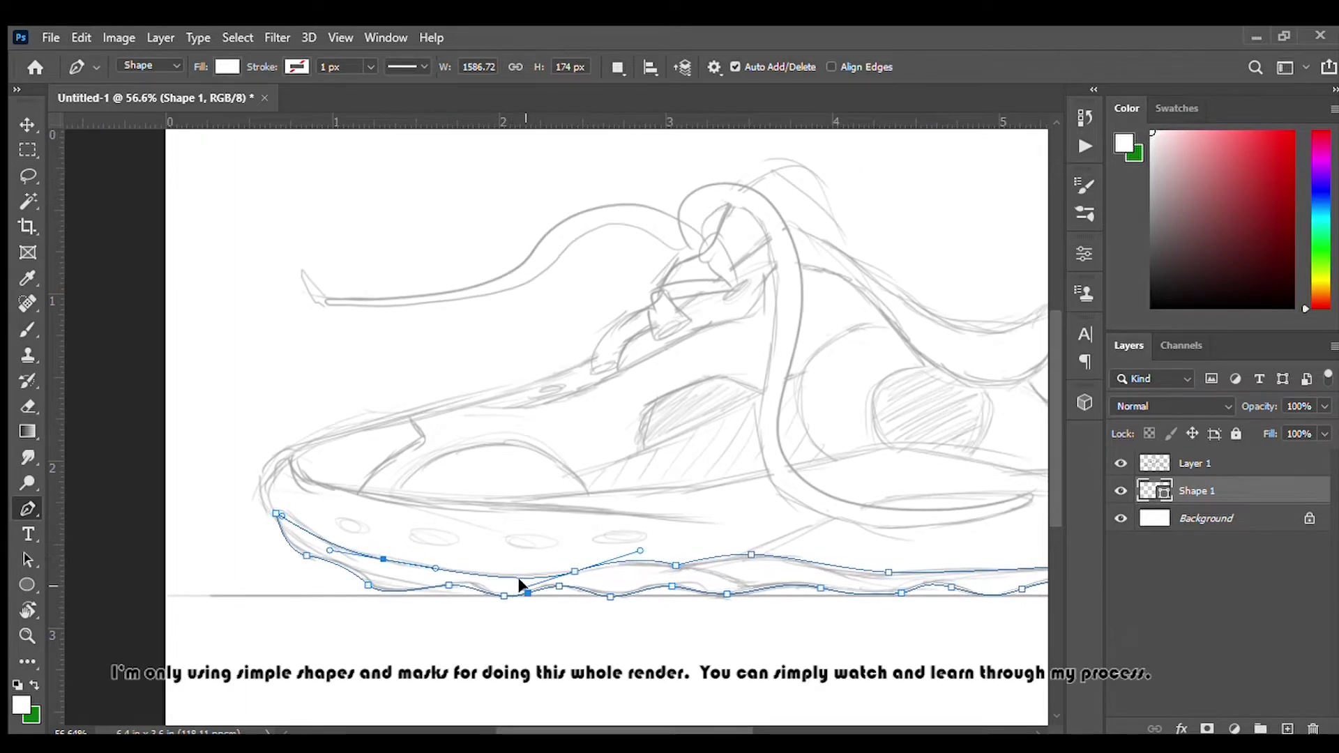
scroll(517, 577, "down", 1)
key("Return")
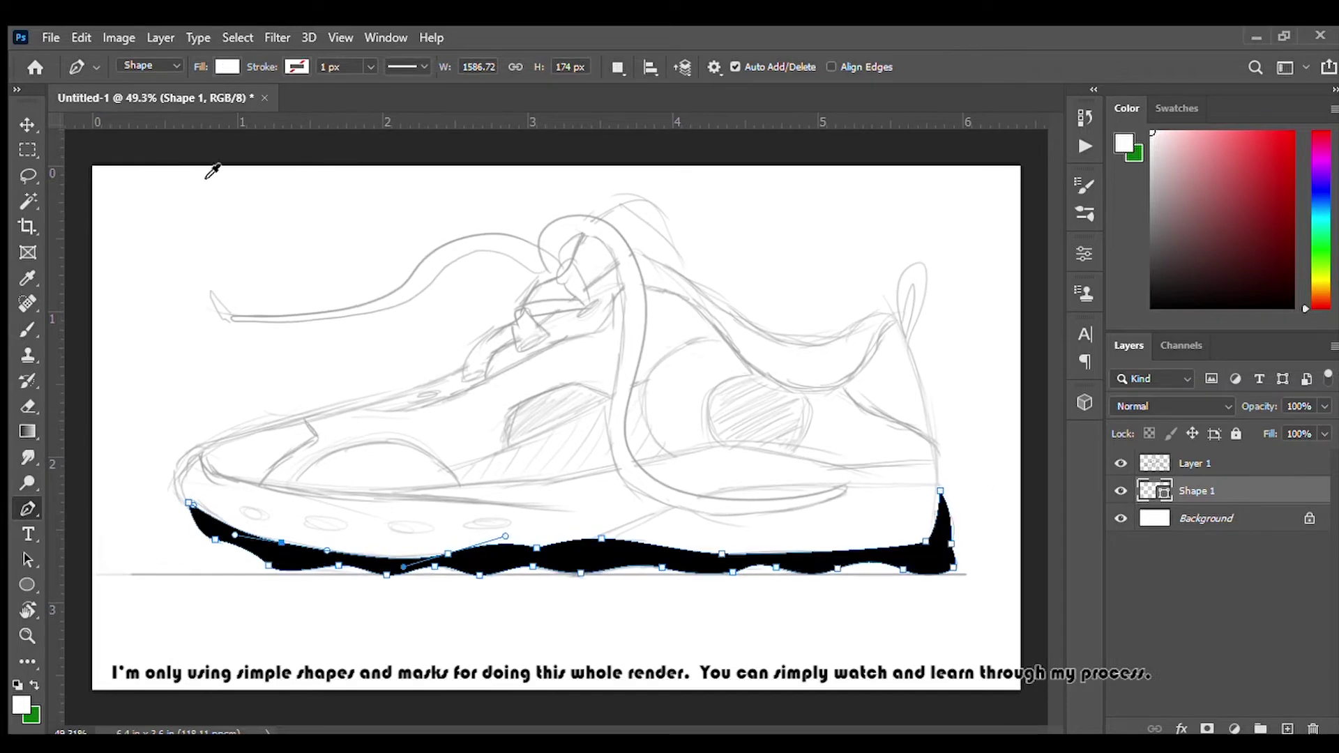
- Begin the midsole outline at the toe on the layer below
key("alt+bracketleft")
left_click(193, 511)
left_click_drag(183, 471, 186, 449)
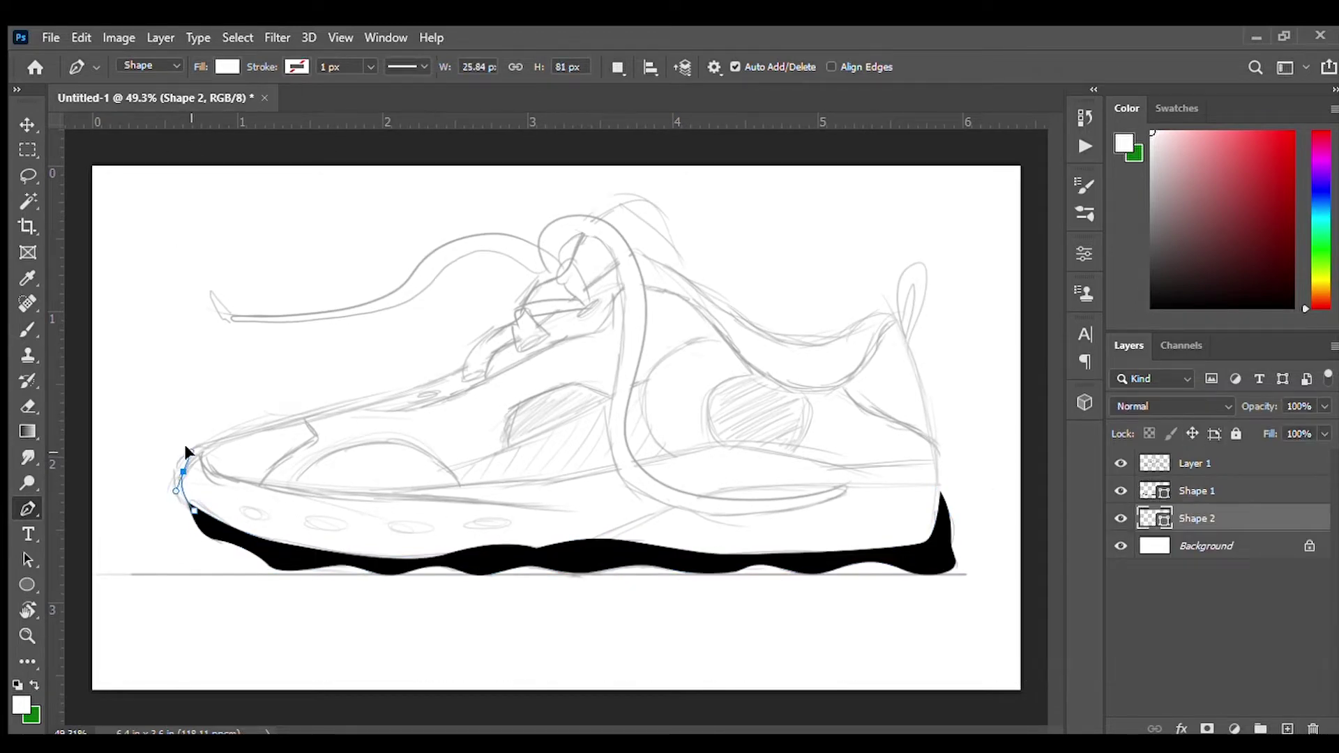
- Finish the white midsole outline along its top and bottom edges and close it
left_click_drag(457, 488, 561, 476)
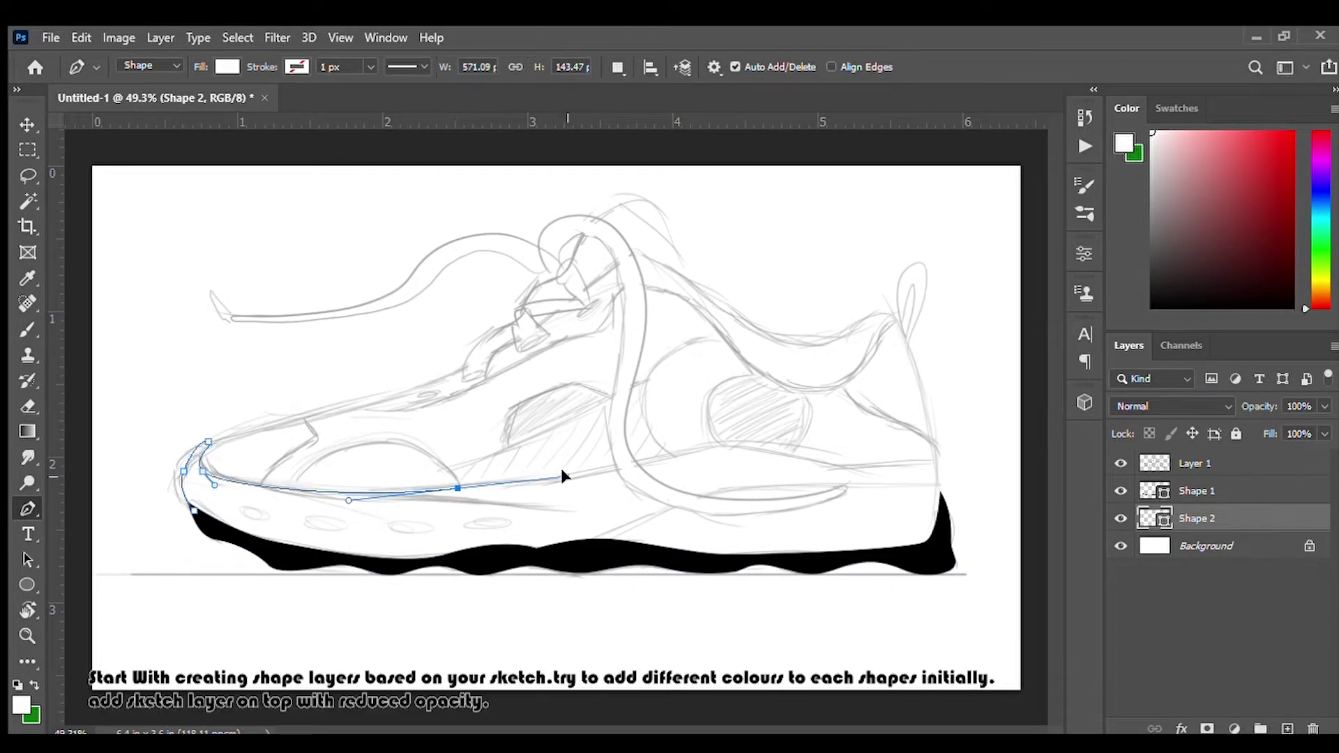
left_click_drag(713, 451, 767, 453)
left_click(829, 463)
mouse_move(915, 460)
left_mouse_down()
mouse_move(932, 461)
mouse_move(939, 509)
left_mouse_up()
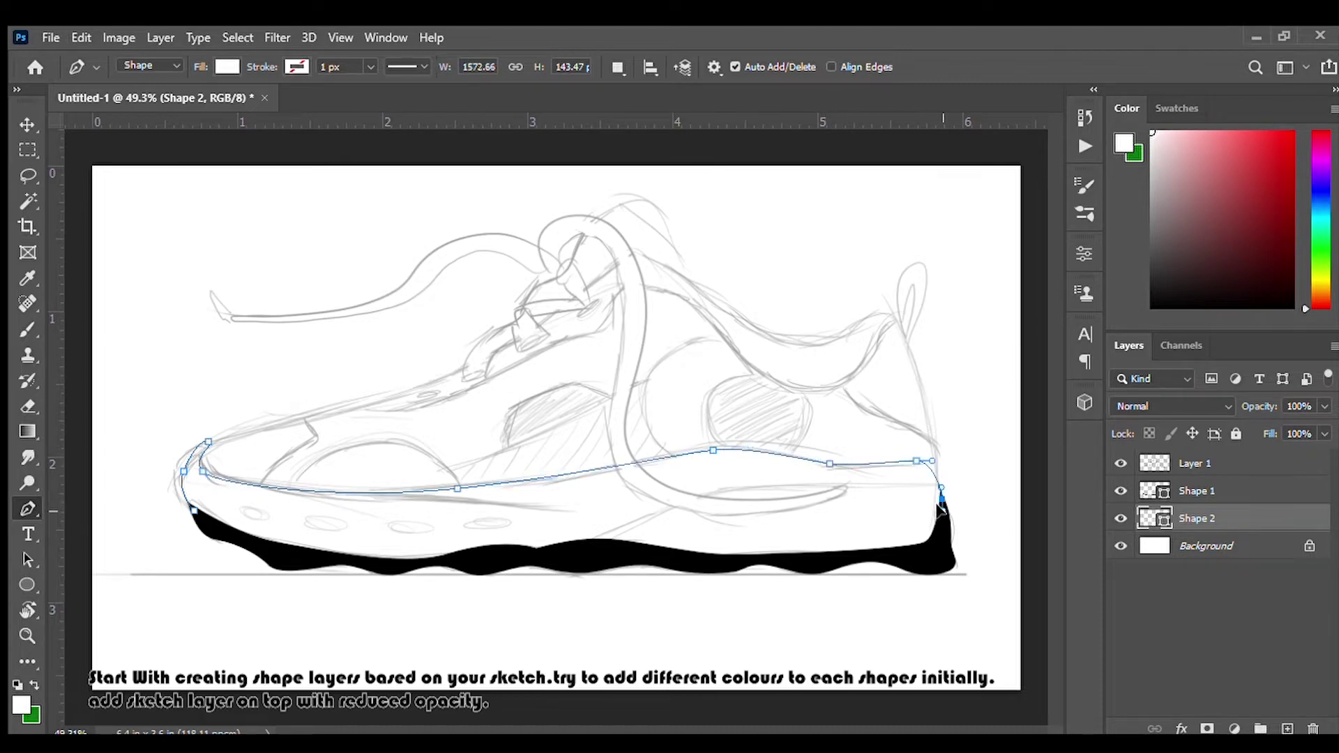
left_click(924, 548)
left_click(719, 560)
left_click(600, 549)
left_click(499, 555)
left_click(396, 562)
left_click(243, 538)
left_click(192, 509)
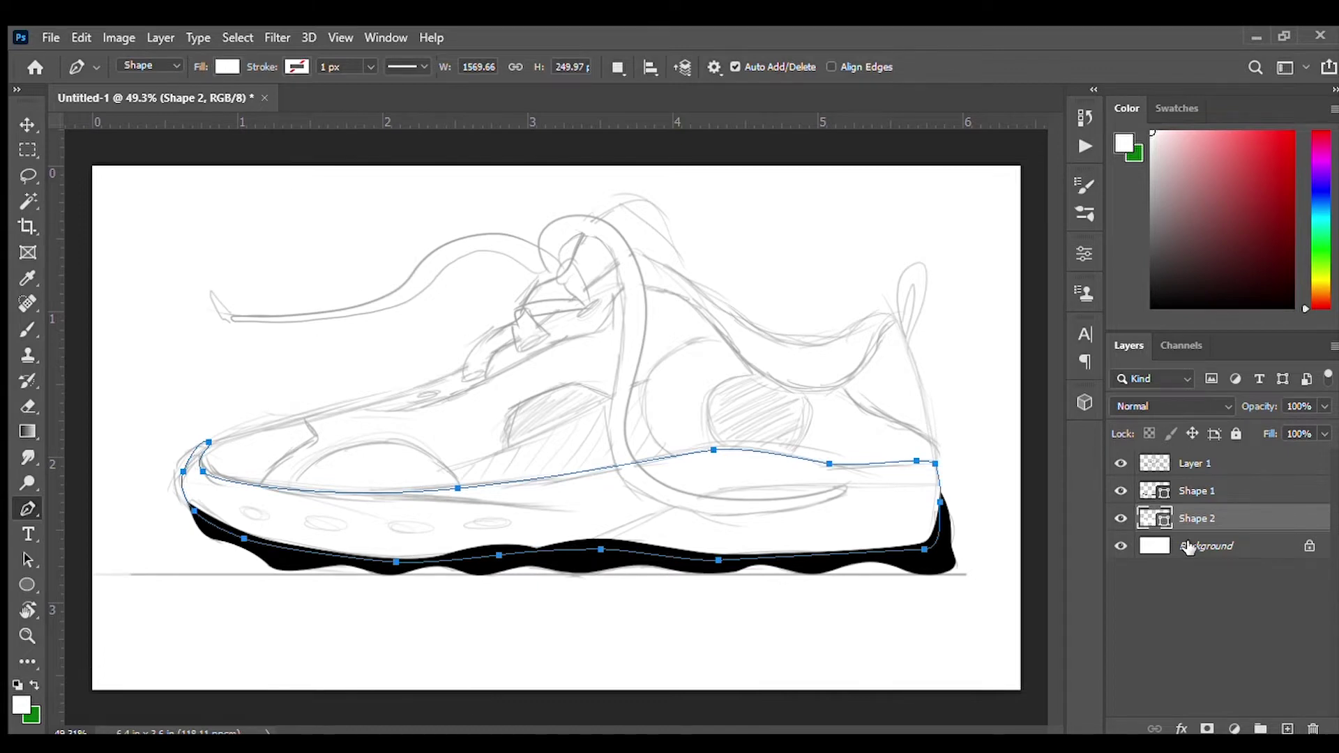
- Trace the upper from the toe along the lacing edge and across the collar
left_click(1189, 547)
left_click(199, 452)
left_click_drag(225, 440, 245, 437)
left_click_drag(358, 407, 407, 393)
left_click(434, 403)
left_click(559, 345)
left_click(598, 334)
left_click(671, 291)
left_click_drag(773, 378, 812, 391)
- Complete the upper down the heel and along the midsole, committing it as a red shape
left_click(862, 360)
left_click(897, 317)
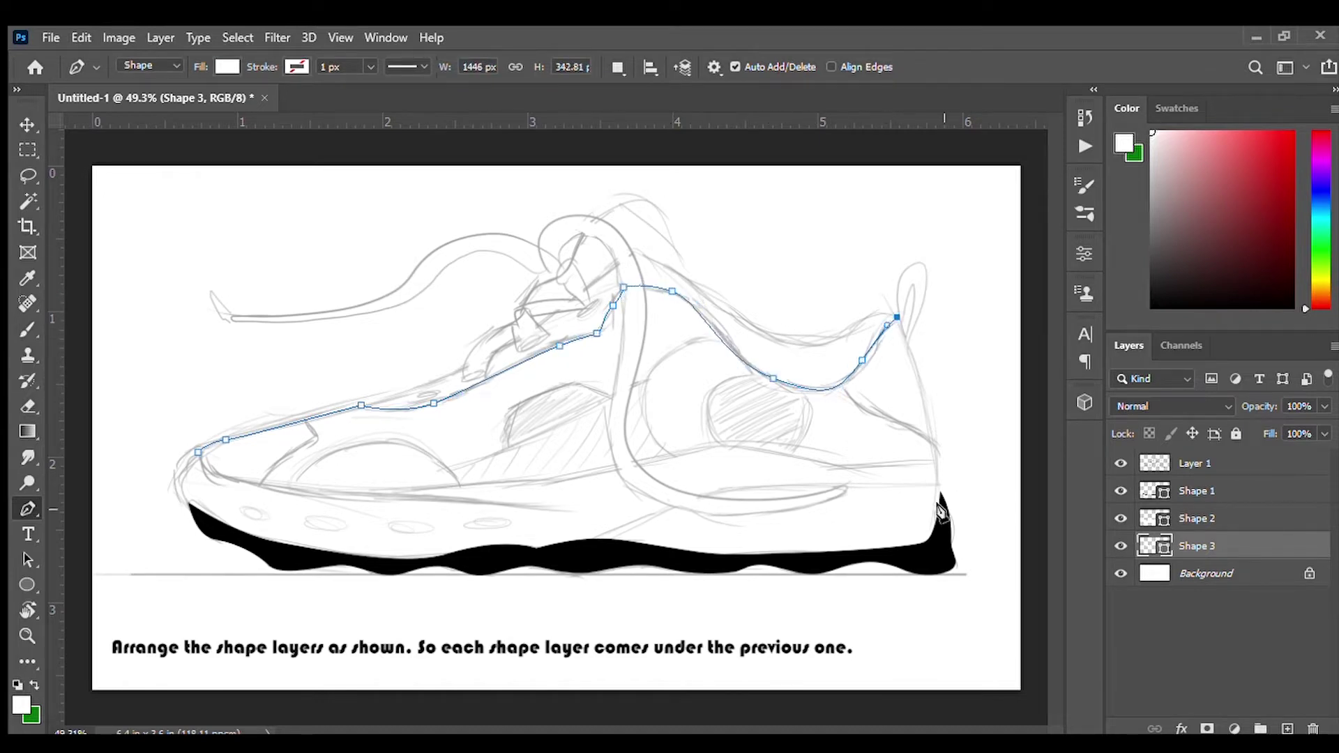
left_click(941, 498)
left_click_drag(725, 513, 694, 519)
left_click_drag(436, 516, 390, 513)
left_click(237, 485)
left_click(199, 452)
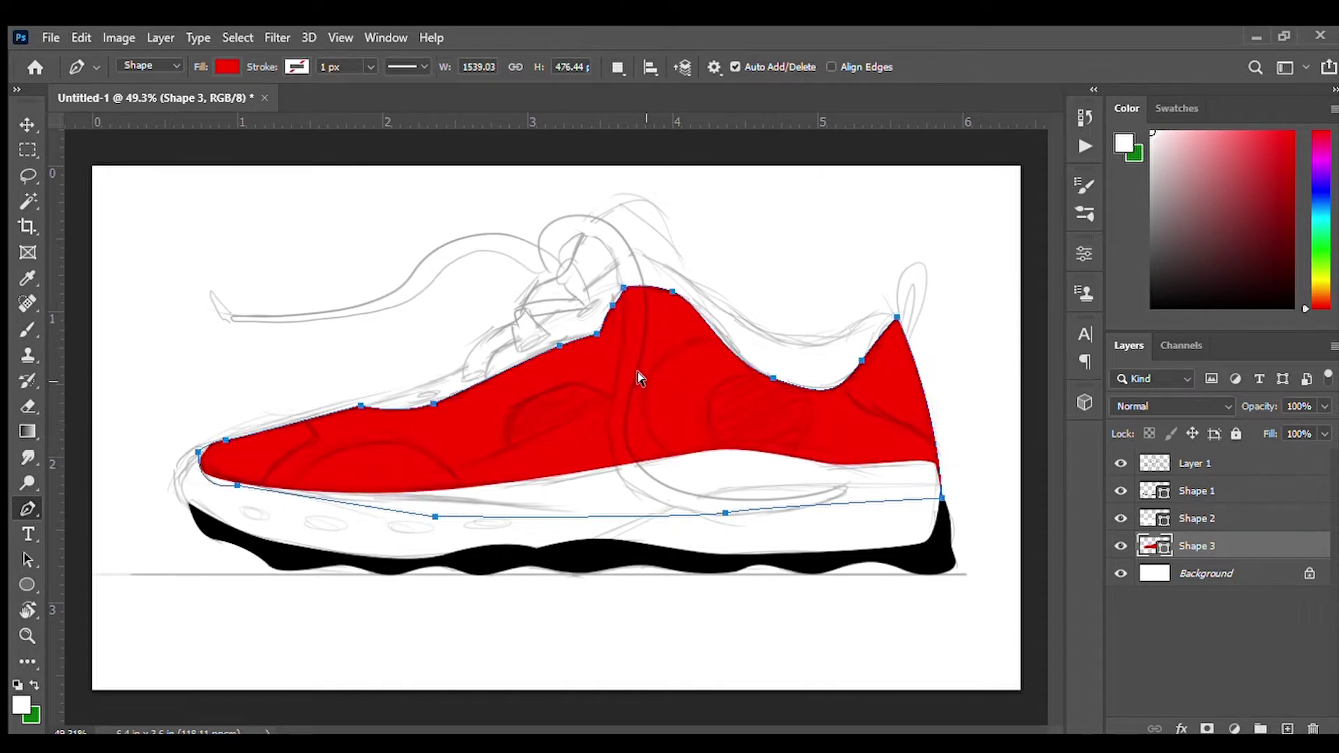
key("Return")
scroll(682, 382, "up", 1)
scroll(489, 446, "up", 1)
scroll(394, 453, "up", 2)
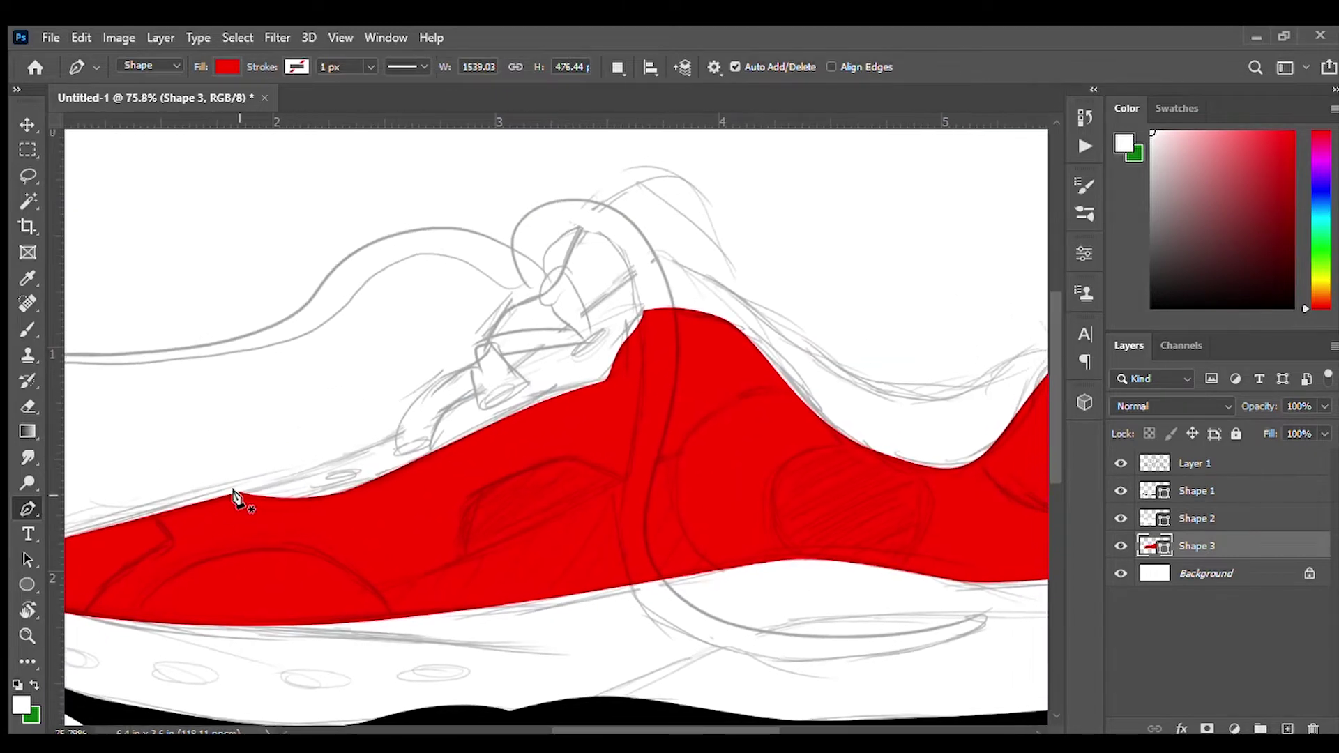
left_click(1168, 573)
- Trace the lacing panel outline along the upper's lace edge
left_click(237, 494)
left_click_drag(455, 412, 518, 384)
left_click_drag(597, 302, 623, 280)
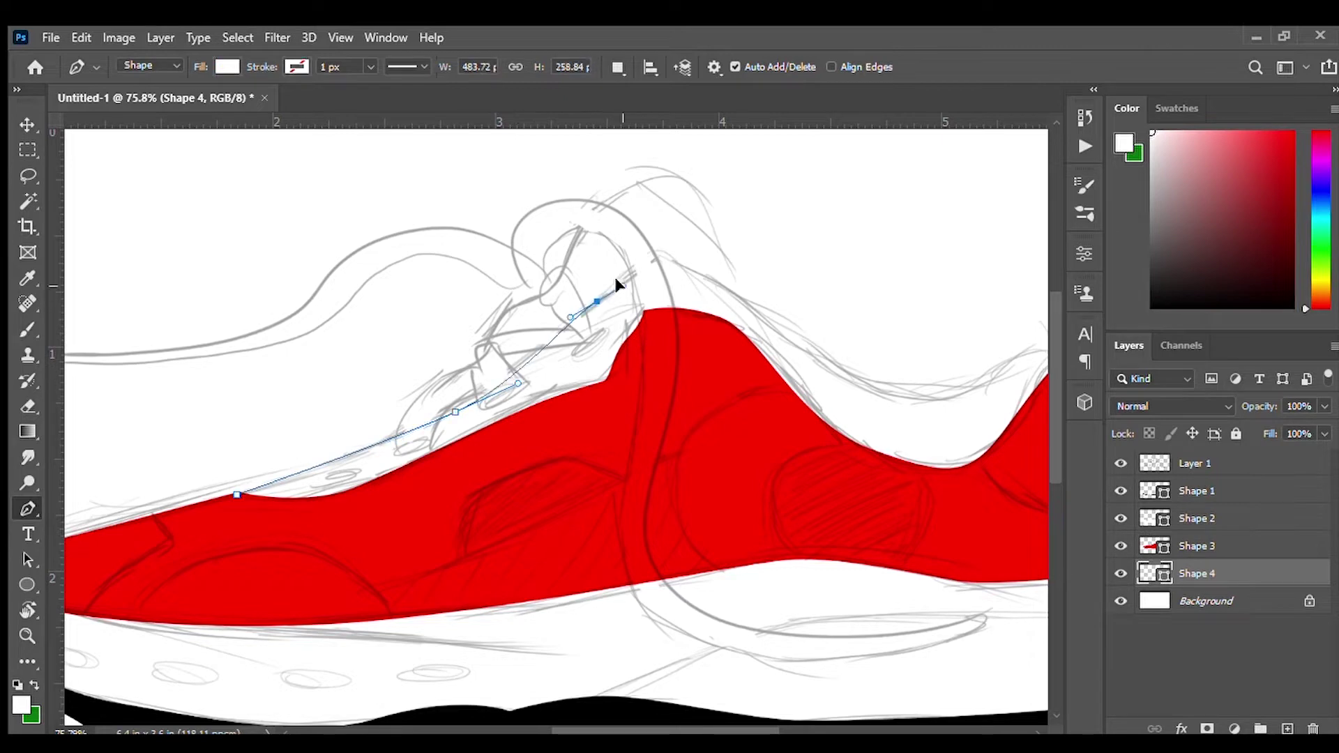
left_click(646, 267)
left_click(659, 313)
left_click(597, 431)
left_click(377, 511)
left_click(237, 495)
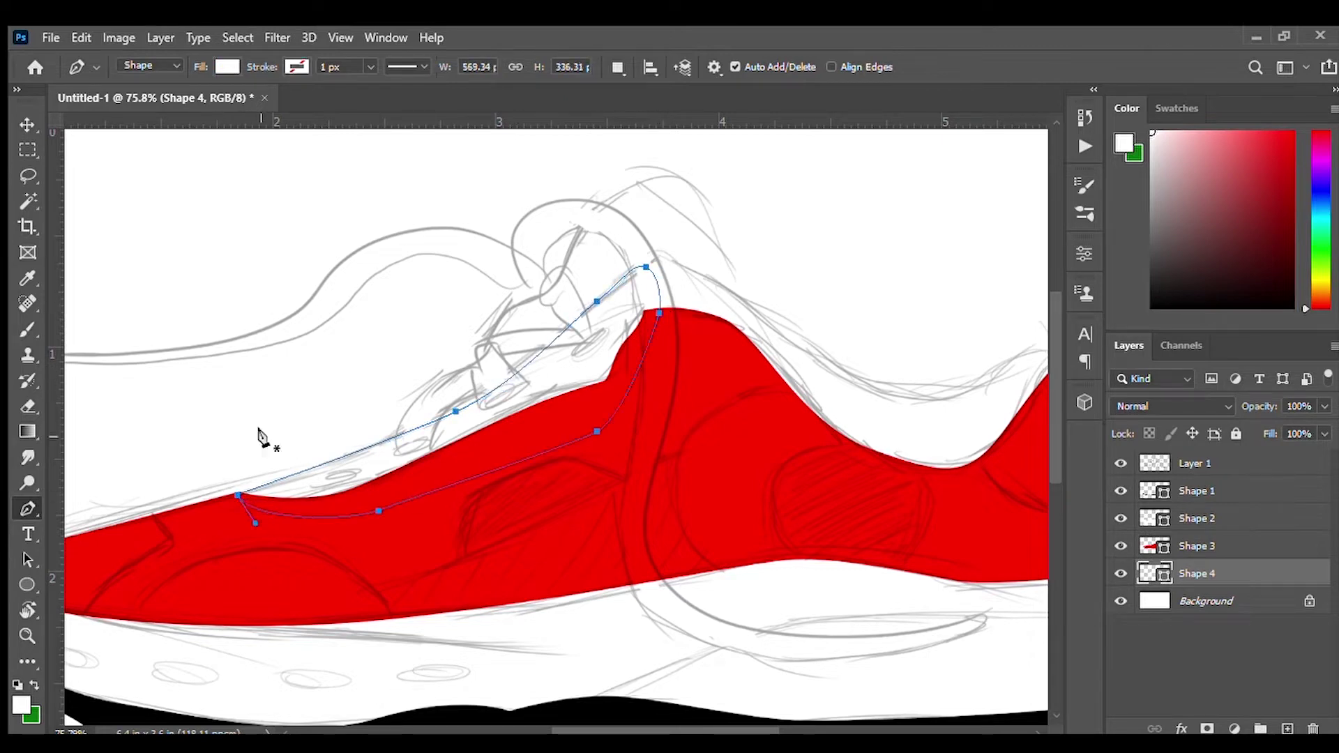
- Sample a yellow colour with the Eyedropper as the lacing panel's fill
key("i")
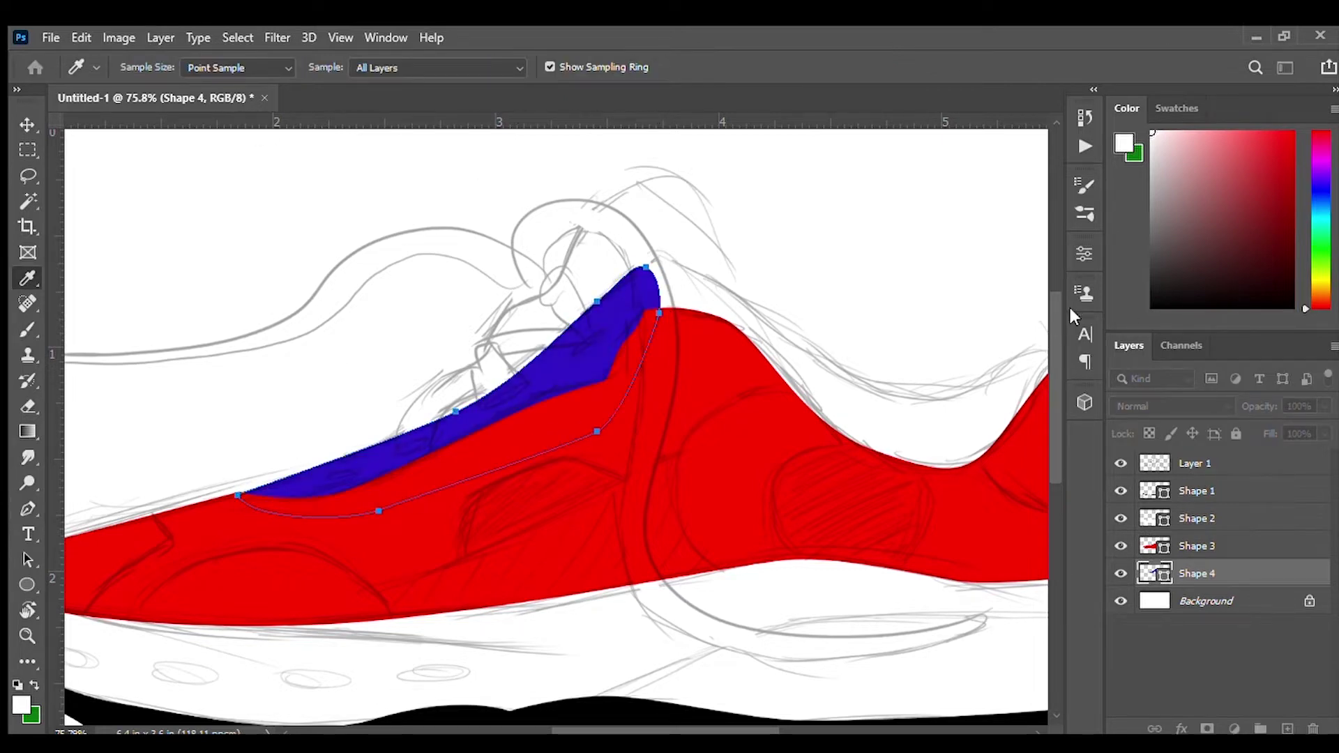
key("p")
left_click_drag(726, 381, 573, 402)
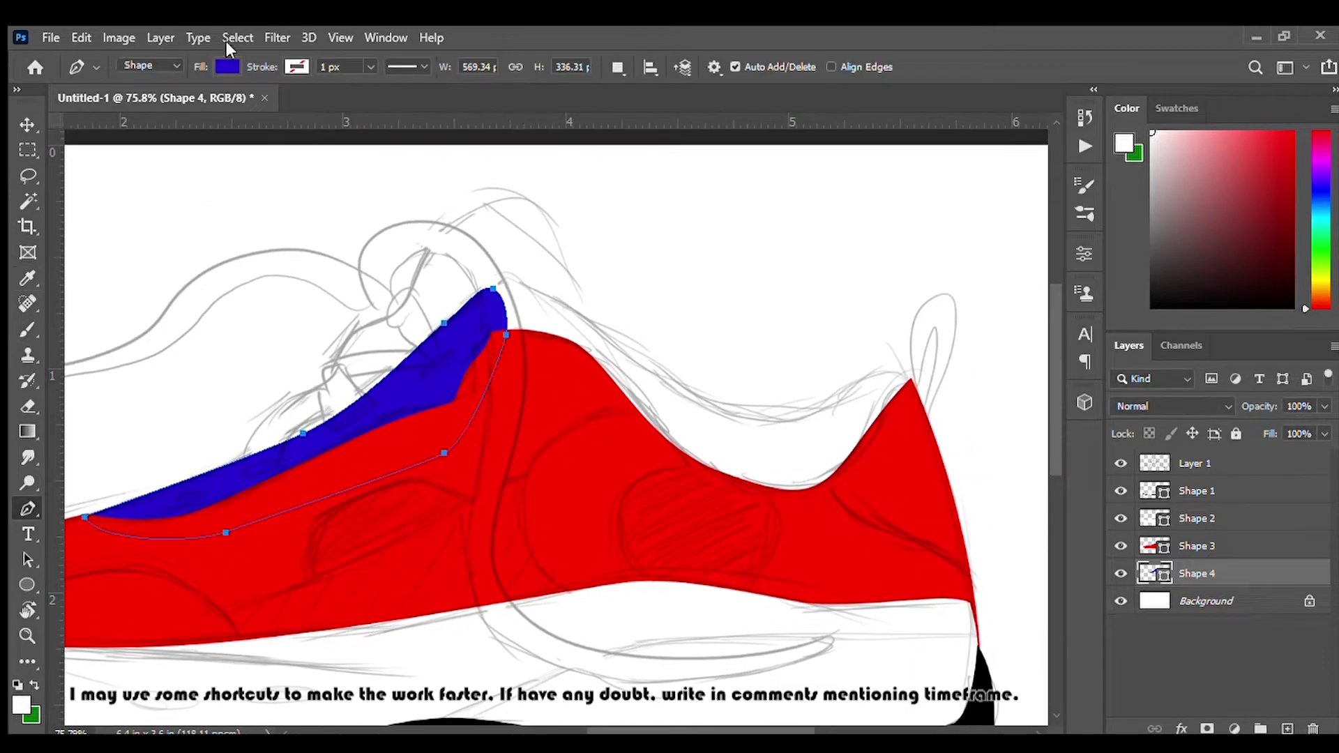
key("i")
left_click(1088, 475)
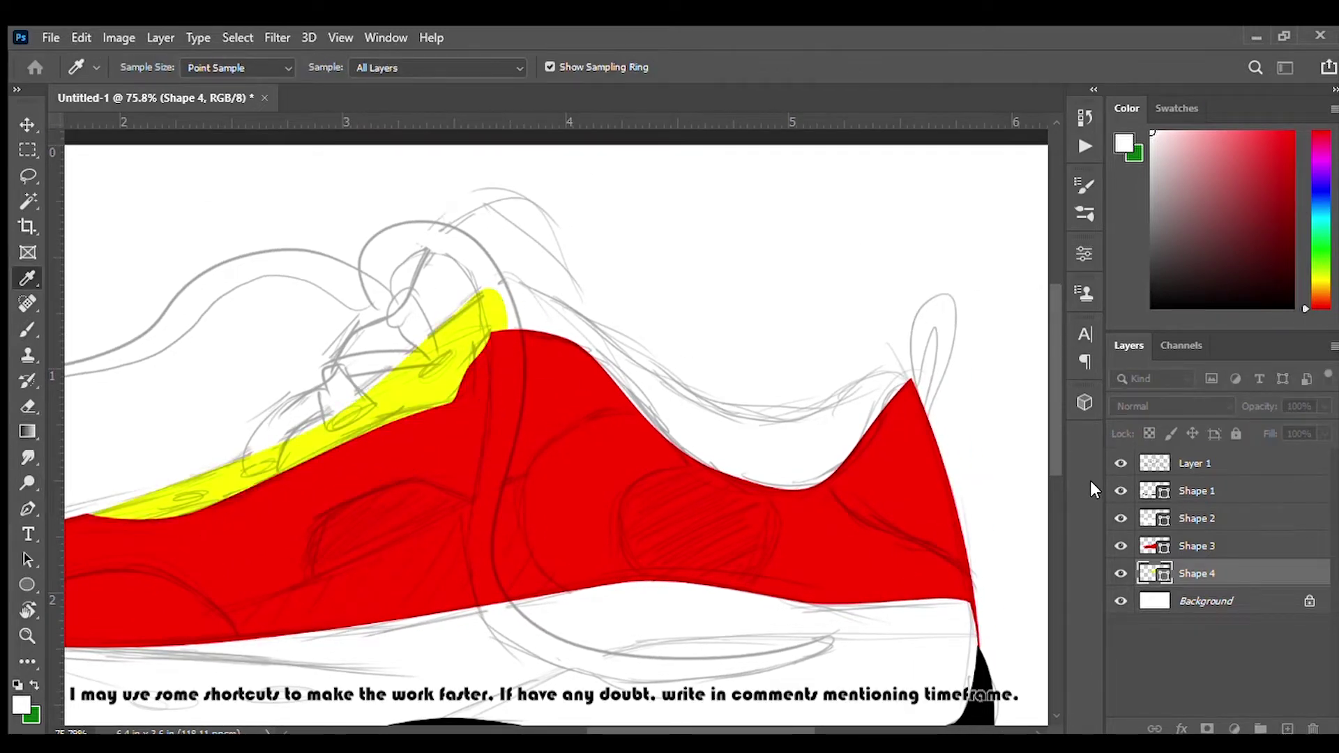
key("p")
scroll(622, 404, "down", 3)
scroll(576, 433, "up", 2)
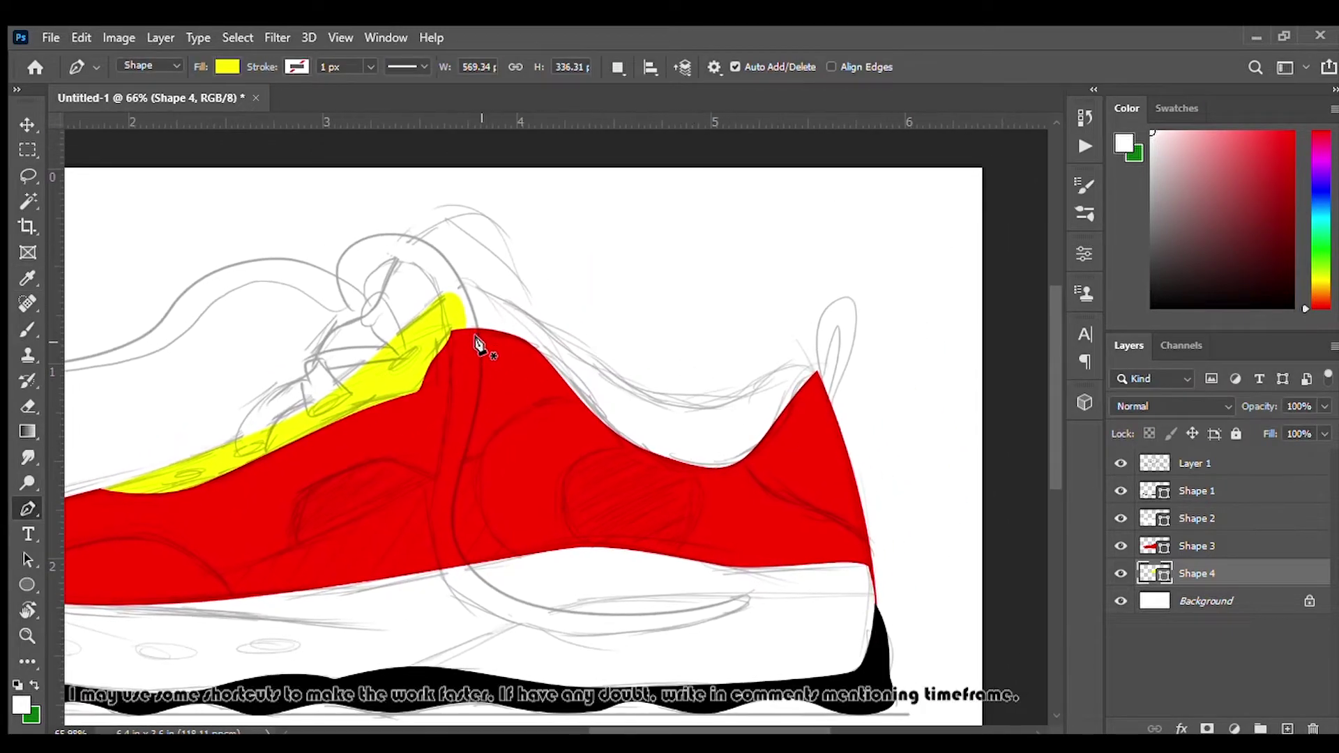
left_click(1284, 591)
- Trace the collar shape along the top edge of the upper
left_click(816, 376)
left_click(702, 404)
left_click_drag(568, 345, 534, 317)
left_click_drag(466, 284, 444, 281)
left_click(438, 302)
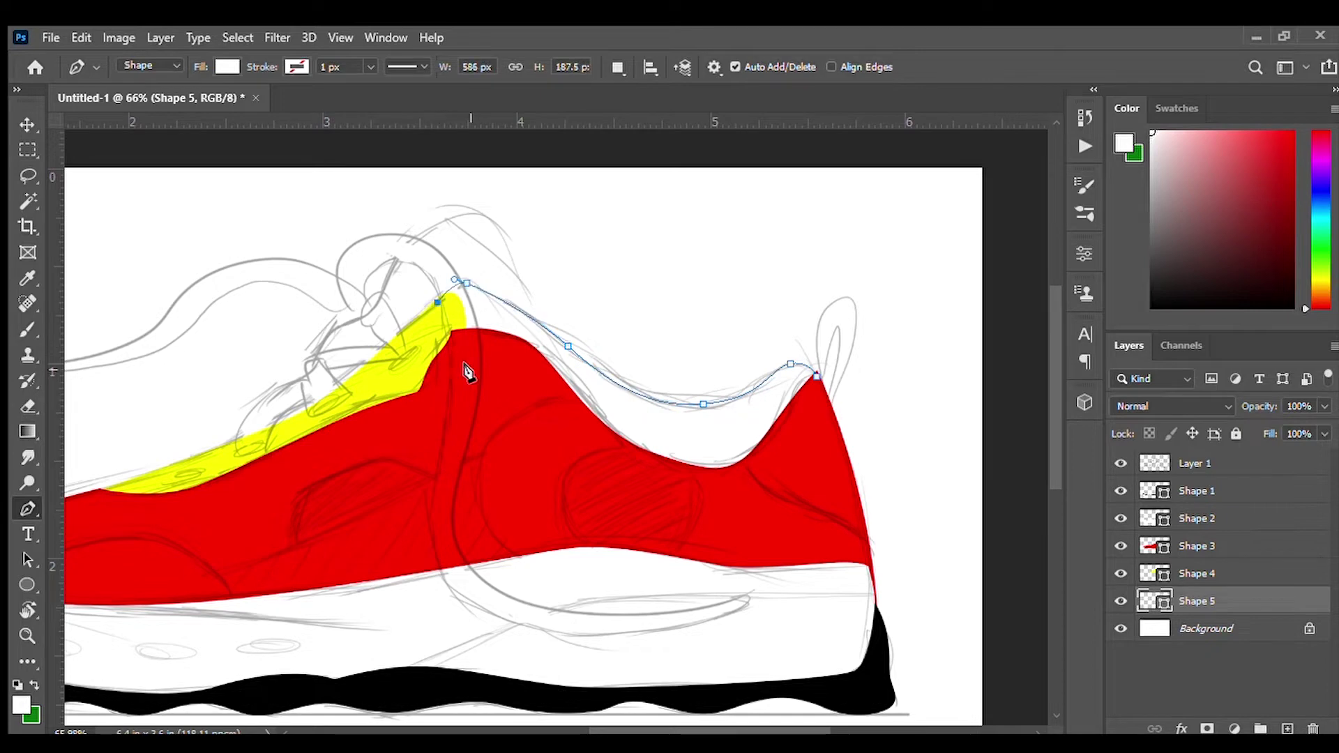
left_click(460, 348)
left_click(572, 434)
left_click(742, 476)
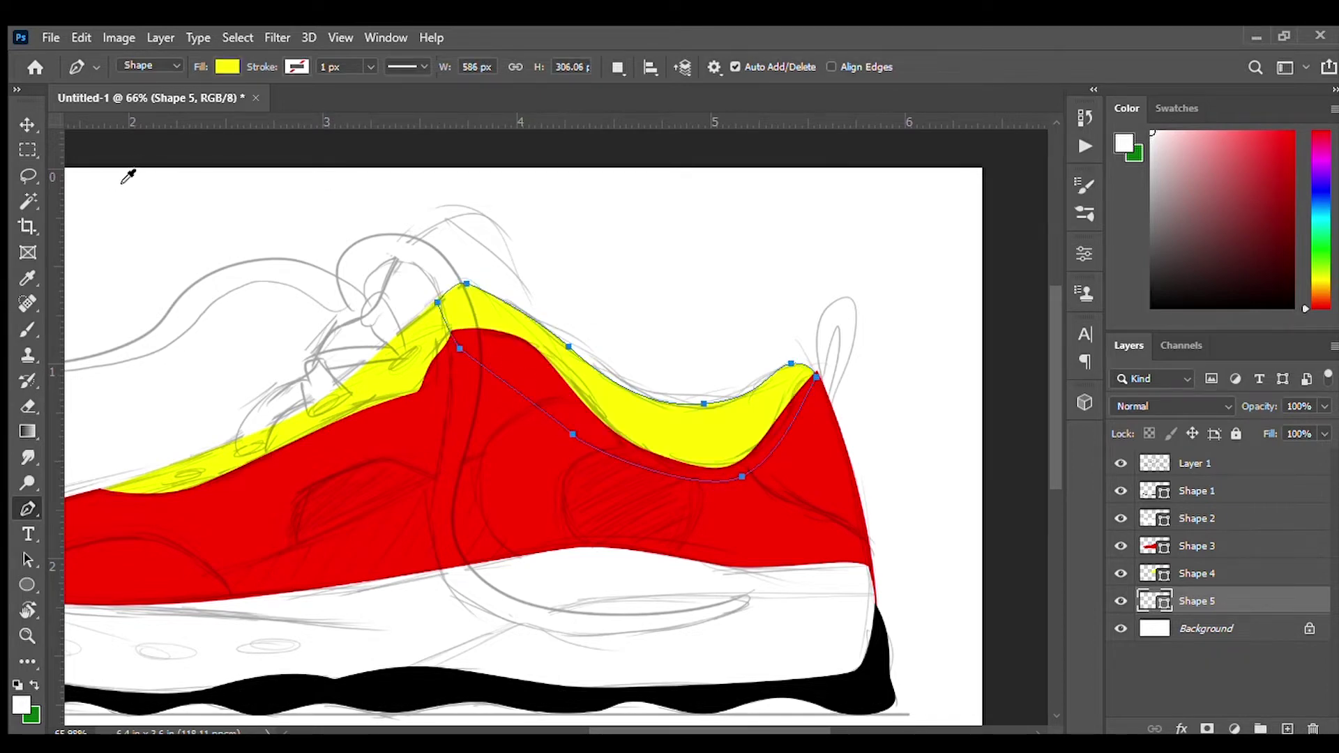
- Make the collar shape's fill white
key("ctrl+z")
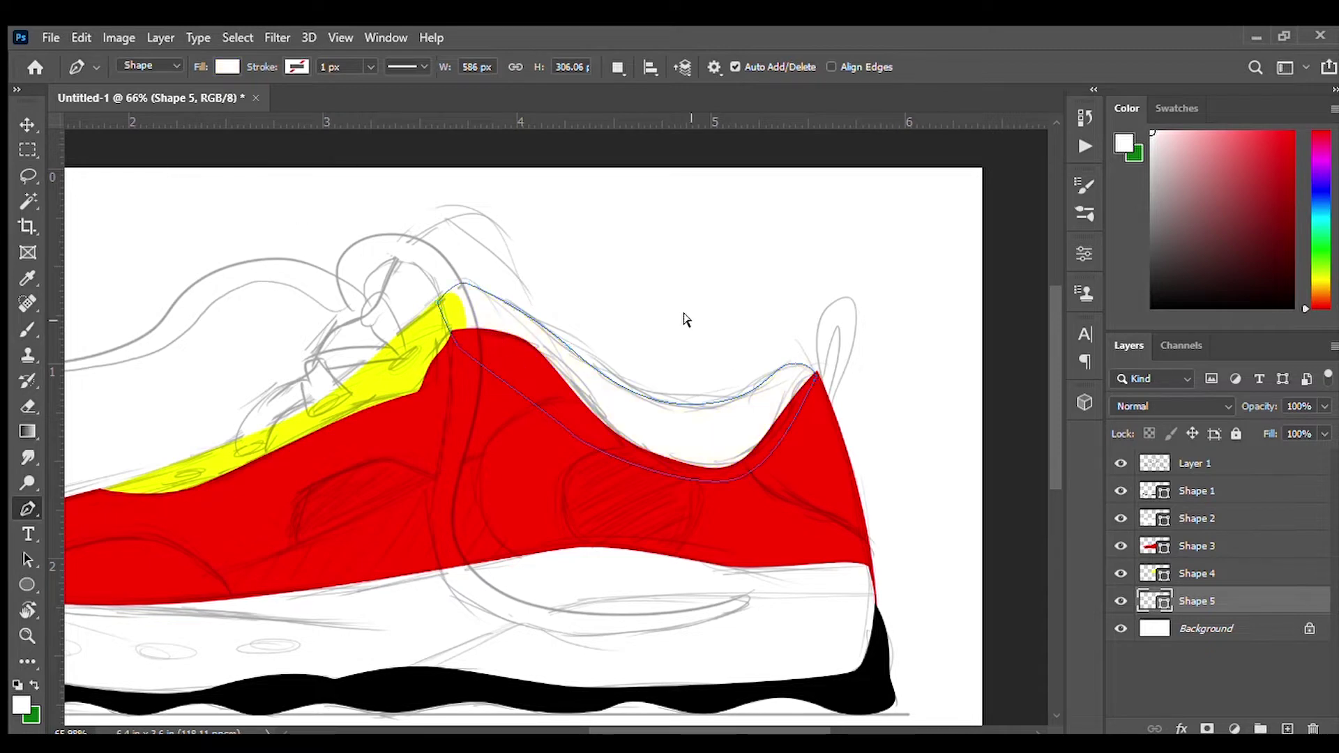
scroll(578, 416, "down", 3)
scroll(577, 416, "up", 3)
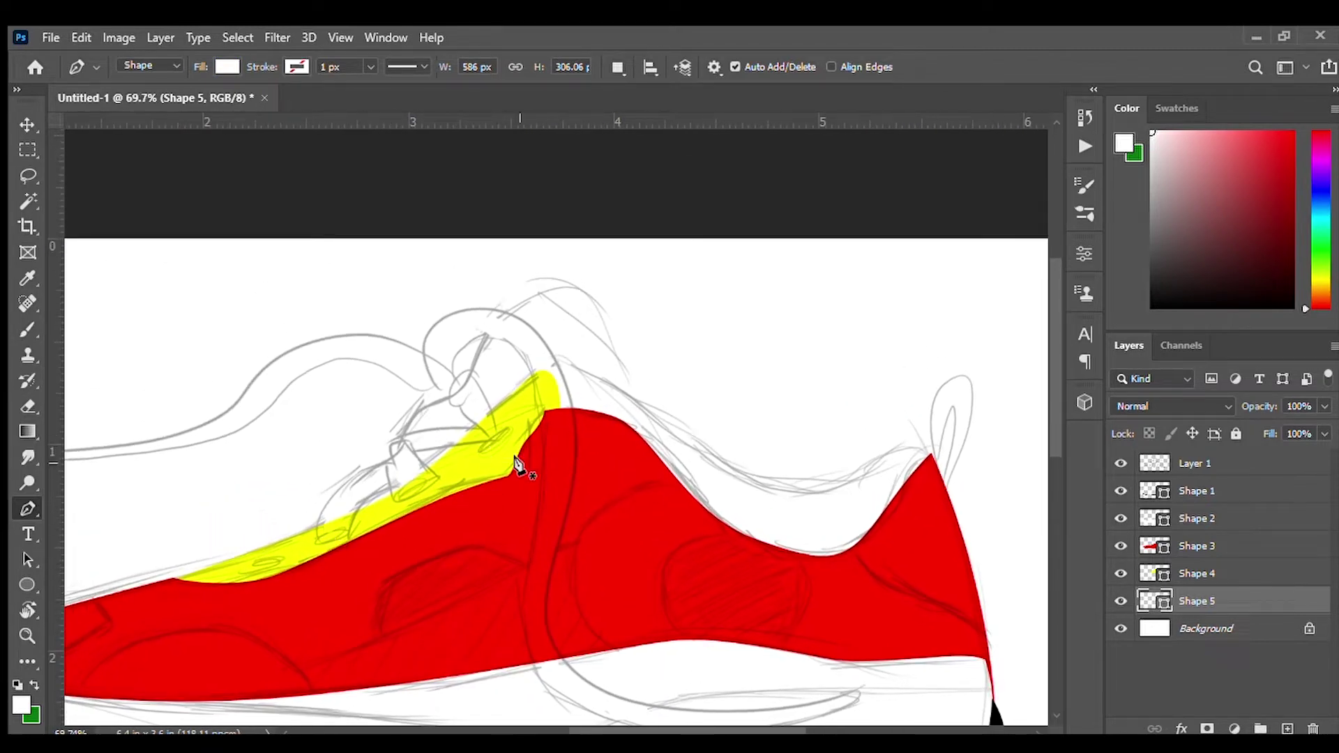
scroll(548, 448, "down", 2)
left_click(1241, 461)
- Lower the sketch layer's fill and add a grey fill layer above the Background
key("shift+1")
key("shift+7")
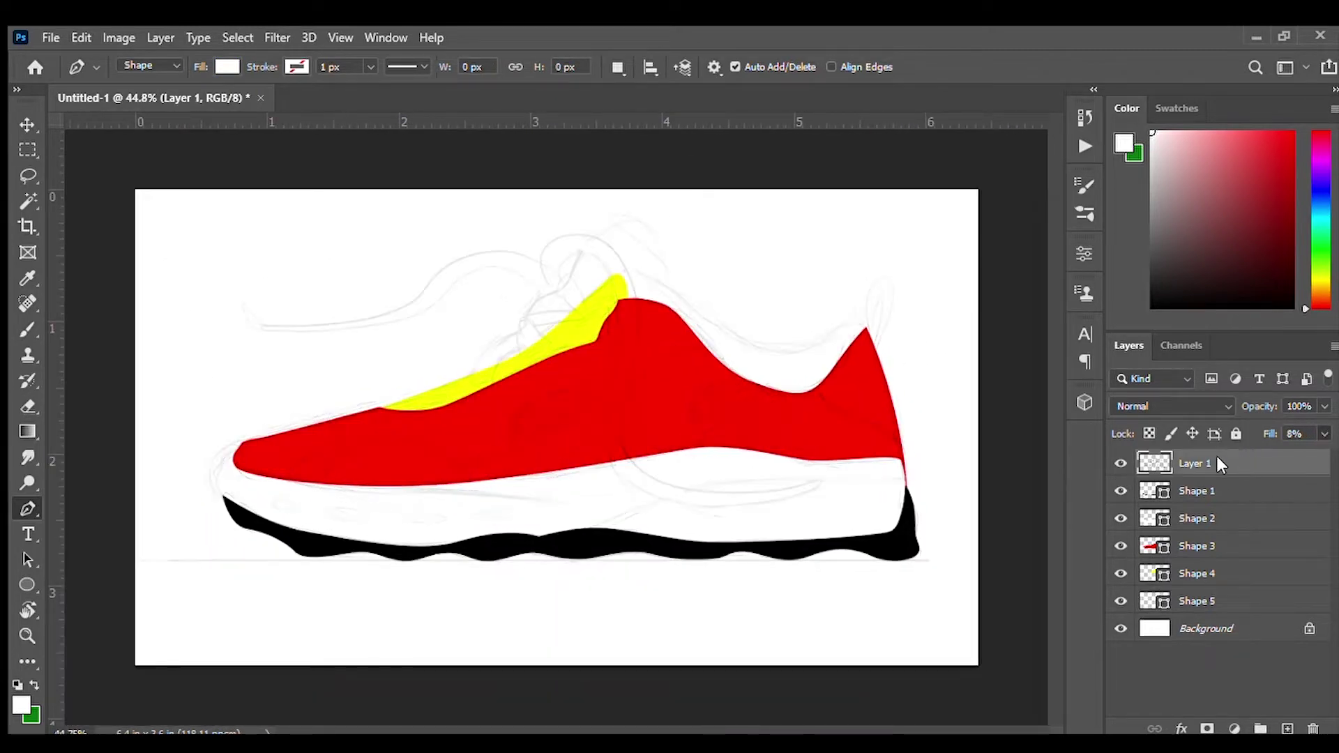
scroll(547, 499, "up", 1)
left_click(1185, 628)
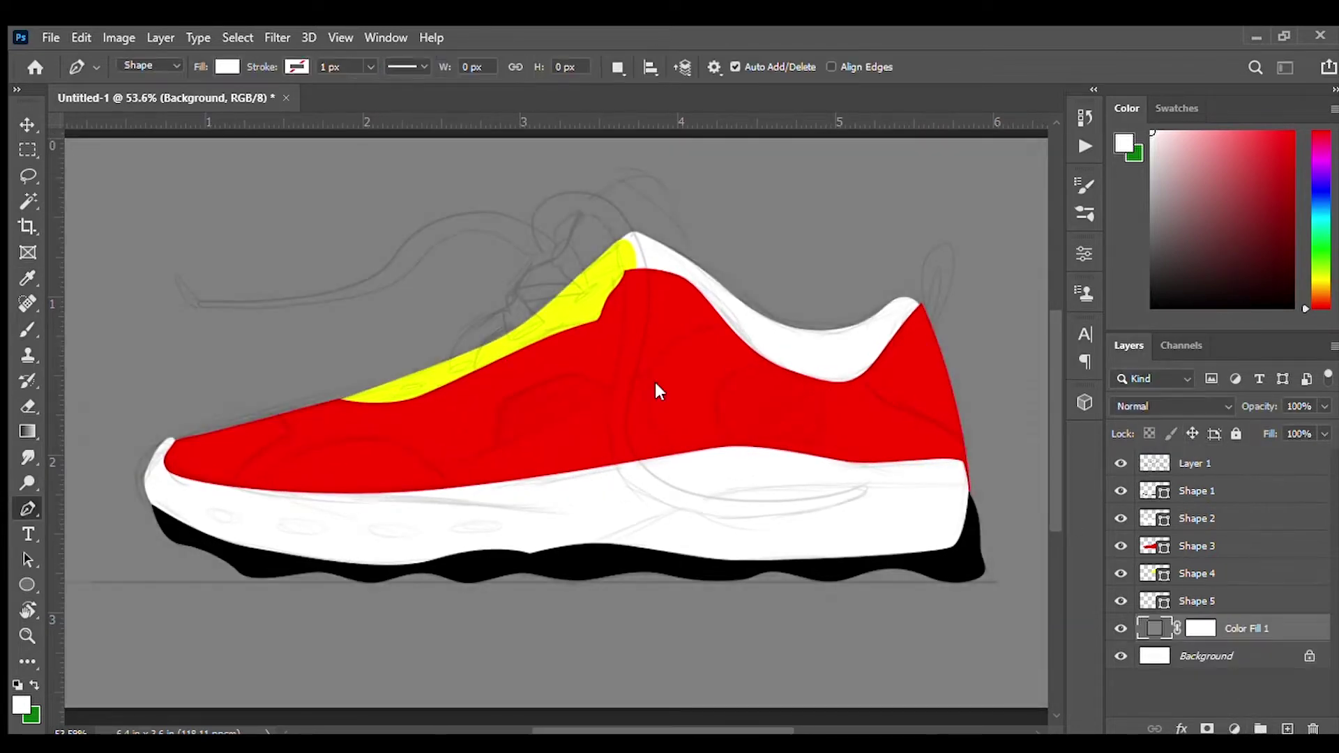
scroll(532, 473, "down", 1)
scroll(532, 473, "up", 1)
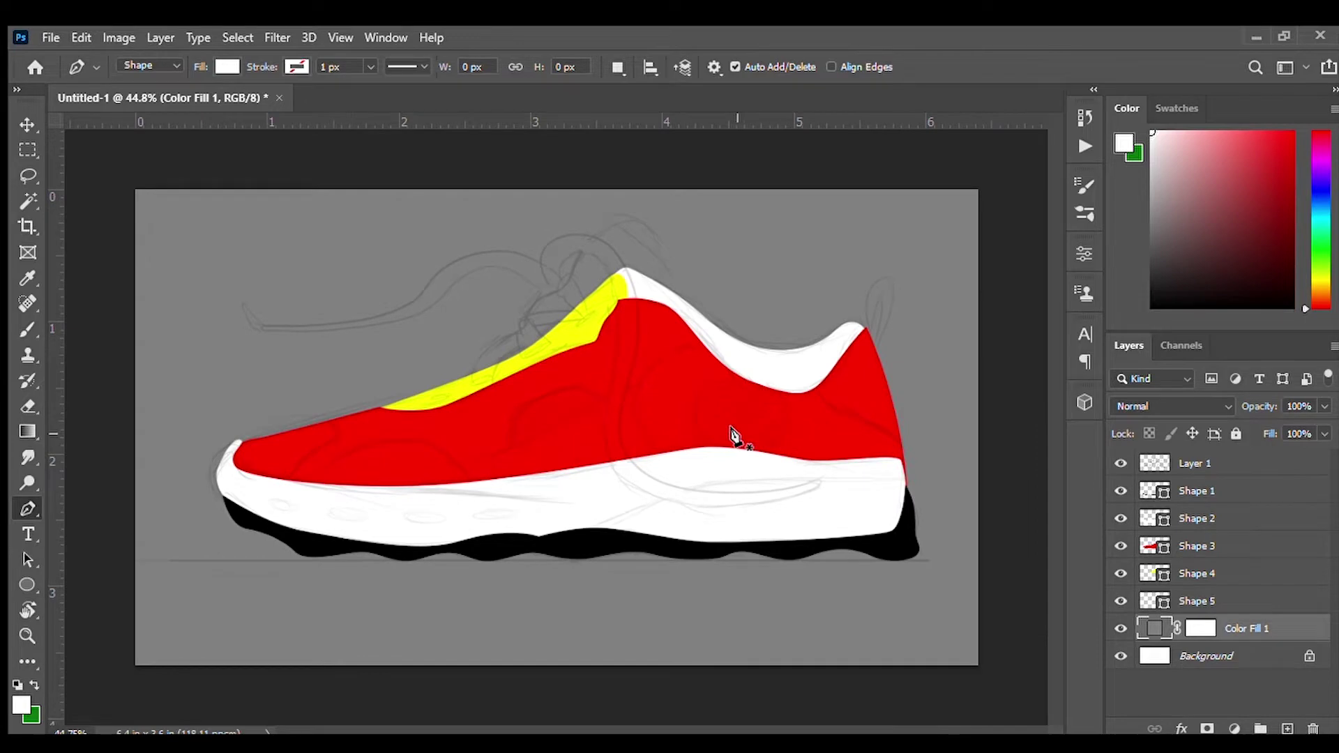
scroll(579, 523, "up", 1)
scroll(627, 523, "up", 1)
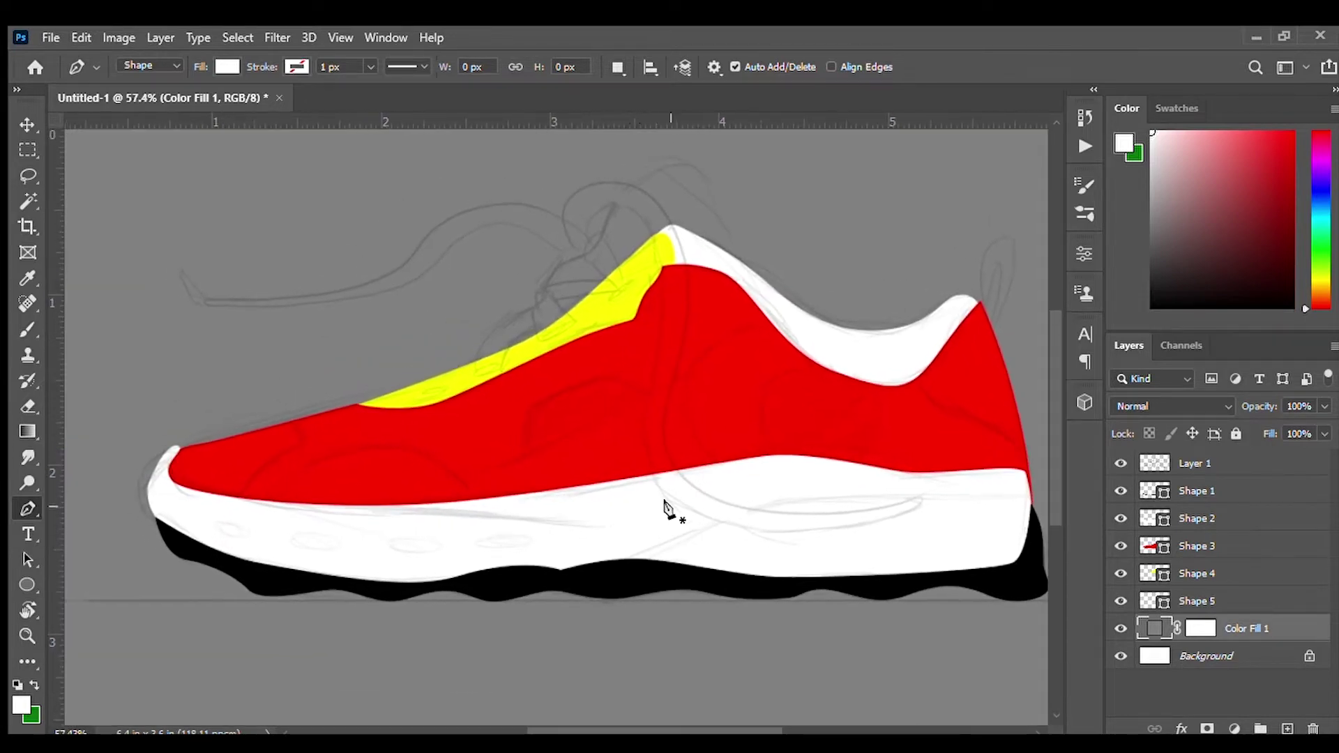
scroll(573, 537, "right", 1)
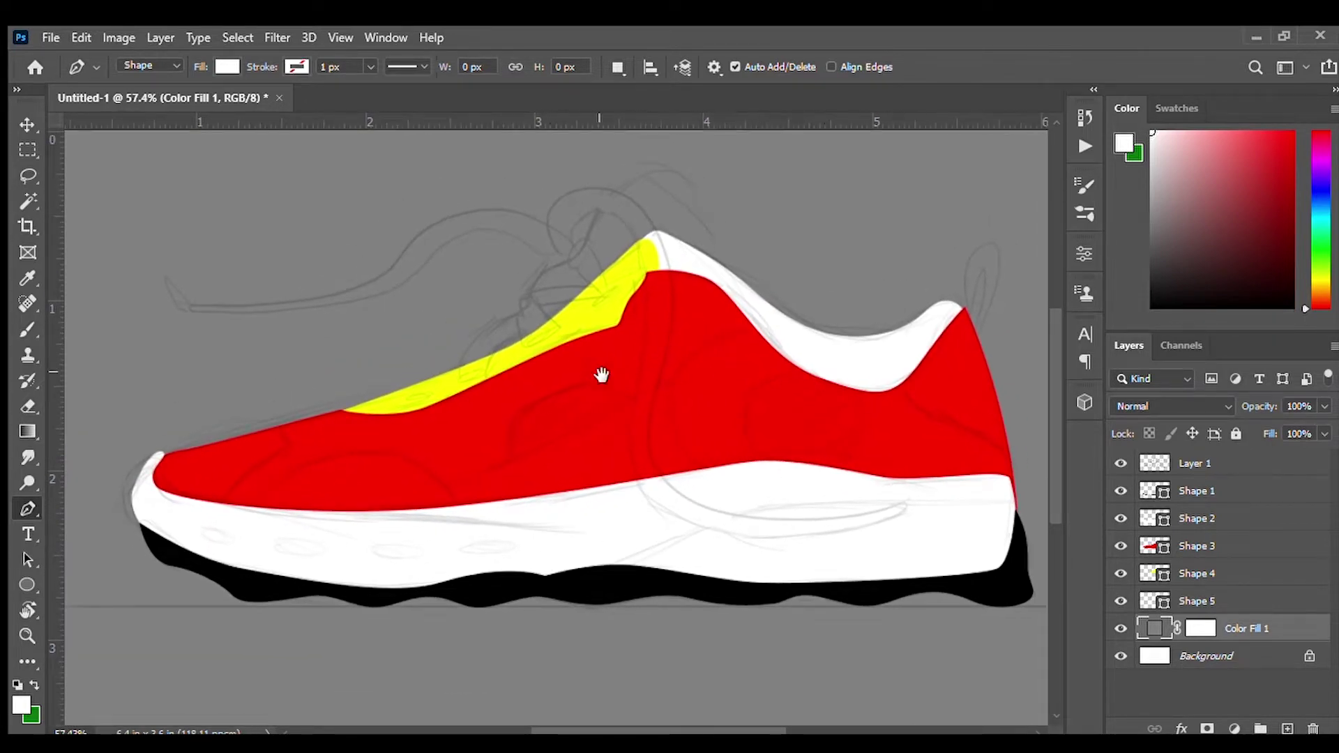
left_click_drag(601, 375, 577, 445)
- Trace the tongue outline rising above the lacing panel
left_click(413, 445)
left_click(454, 411)
left_click(497, 378)
left_click(560, 317)
left_click(585, 264)
left_click(639, 249)
left_click(647, 307)
left_click(512, 429)
- Close the tongue outline and give it a red fill
left_click(414, 445)
left_click(225, 67)
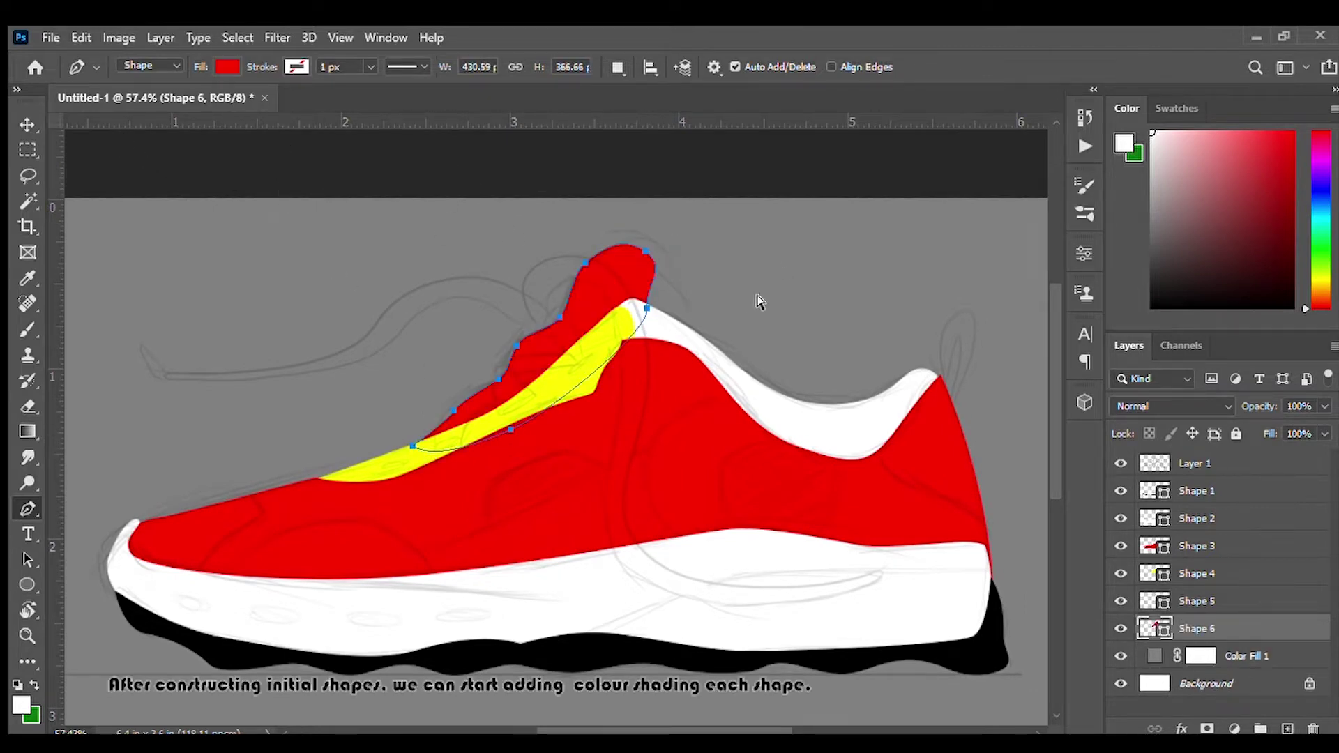
scroll(628, 440, "down", 3)
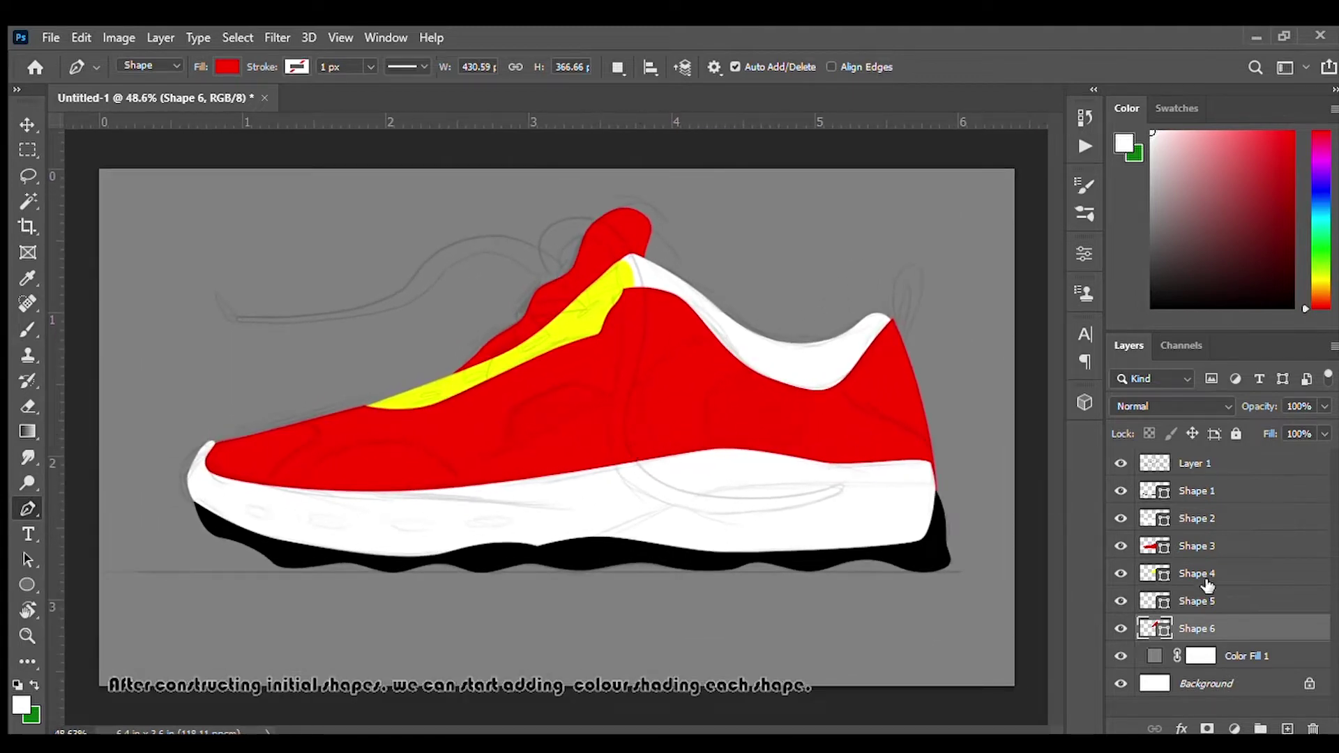
left_click(1121, 573)
left_click(1120, 491)
- Add a new layer above the midsole shape and clip it to the midsole
left_click(1196, 518)
left_click(1287, 722)
key("ctrl+alt+g")
scroll(720, 506, "up", 2)
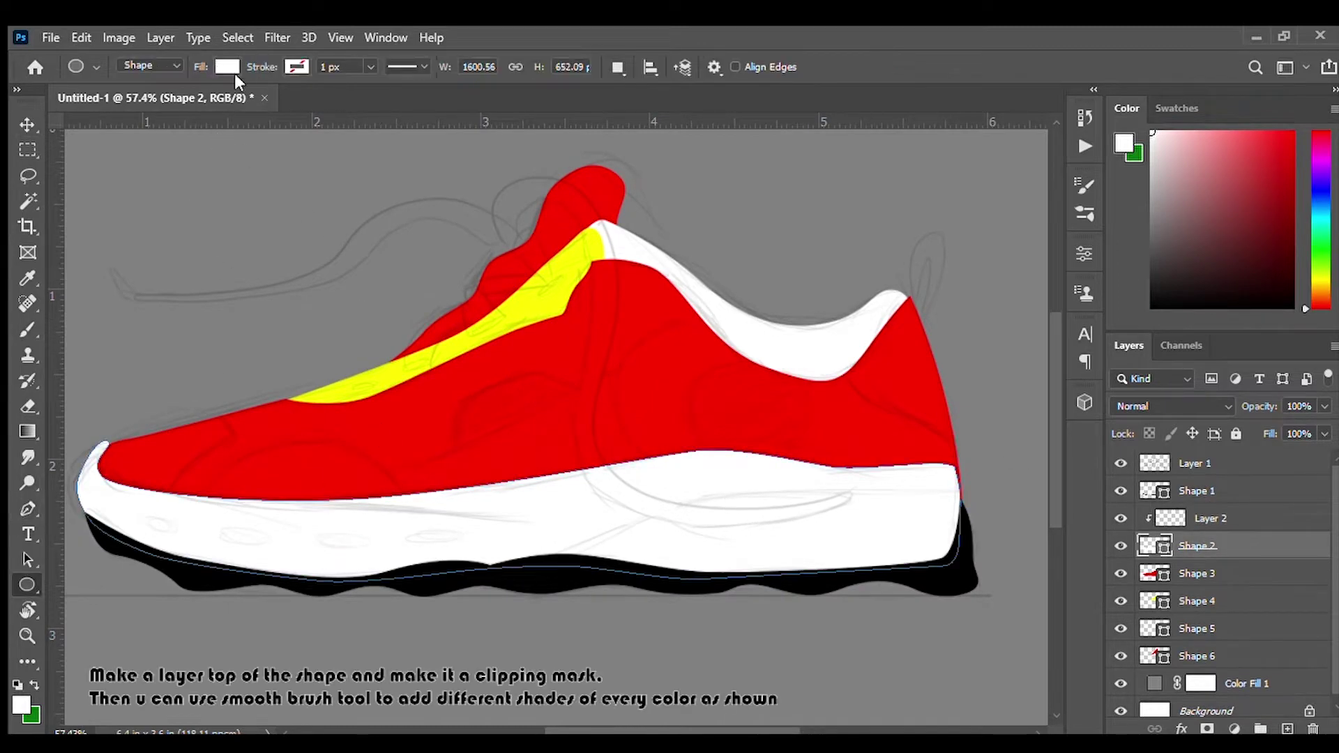
- Paint white light across the sole on clipped Layer 2 with a soft brush
key("u")
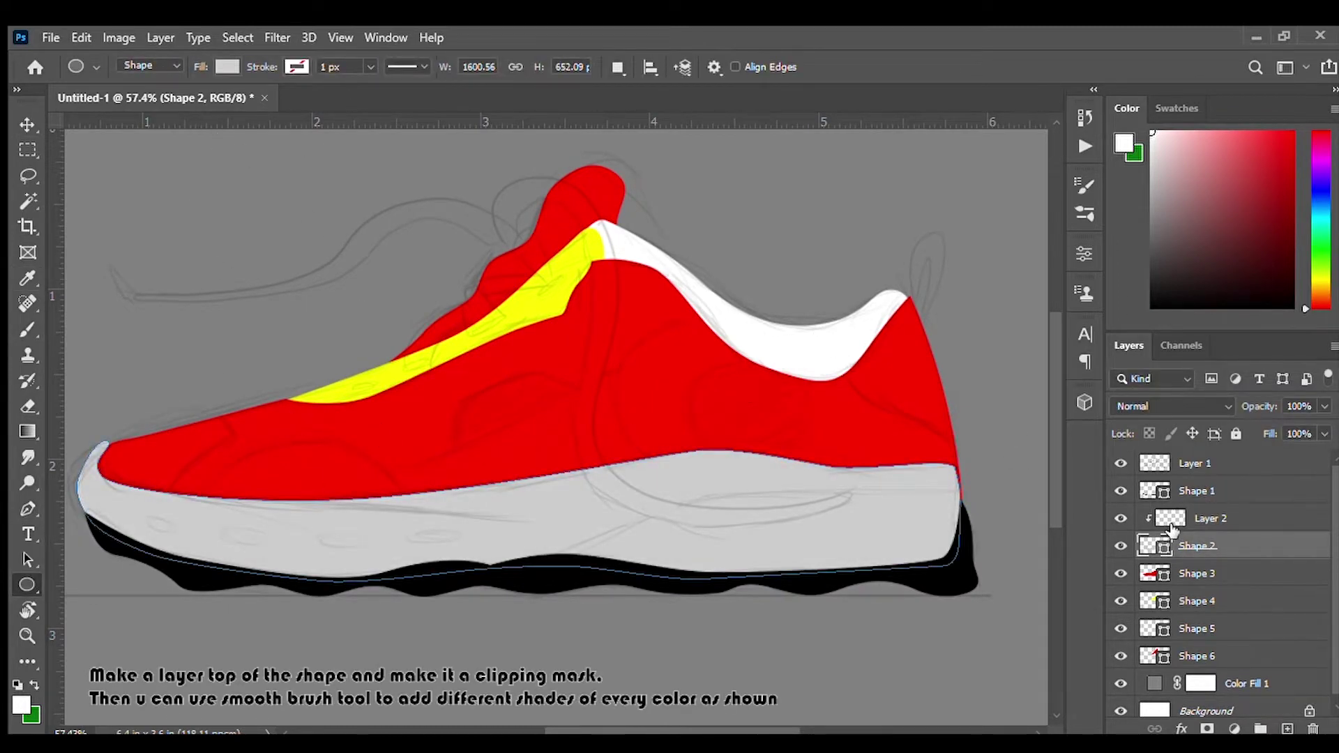
left_click(1170, 522)
key("b")
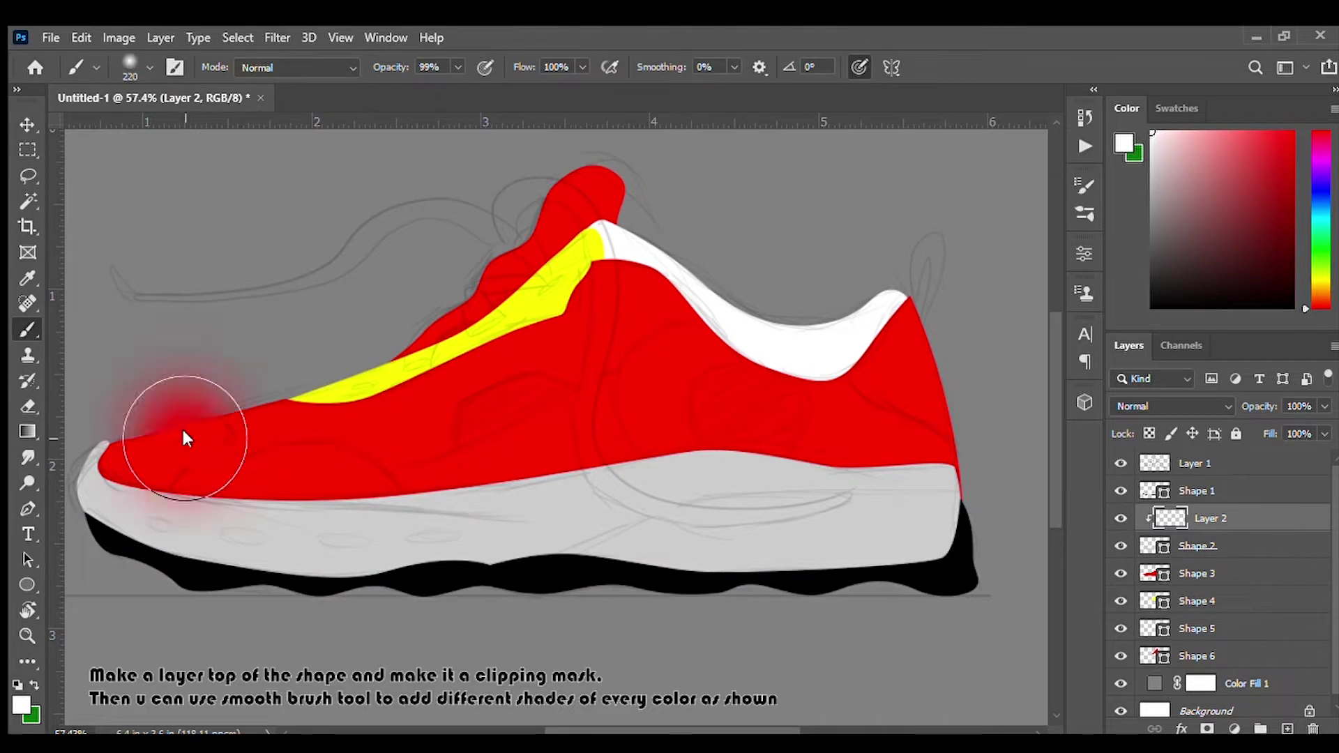
left_click_drag(181, 502, 906, 481)
left_click_drag(548, 403, 530, 404)
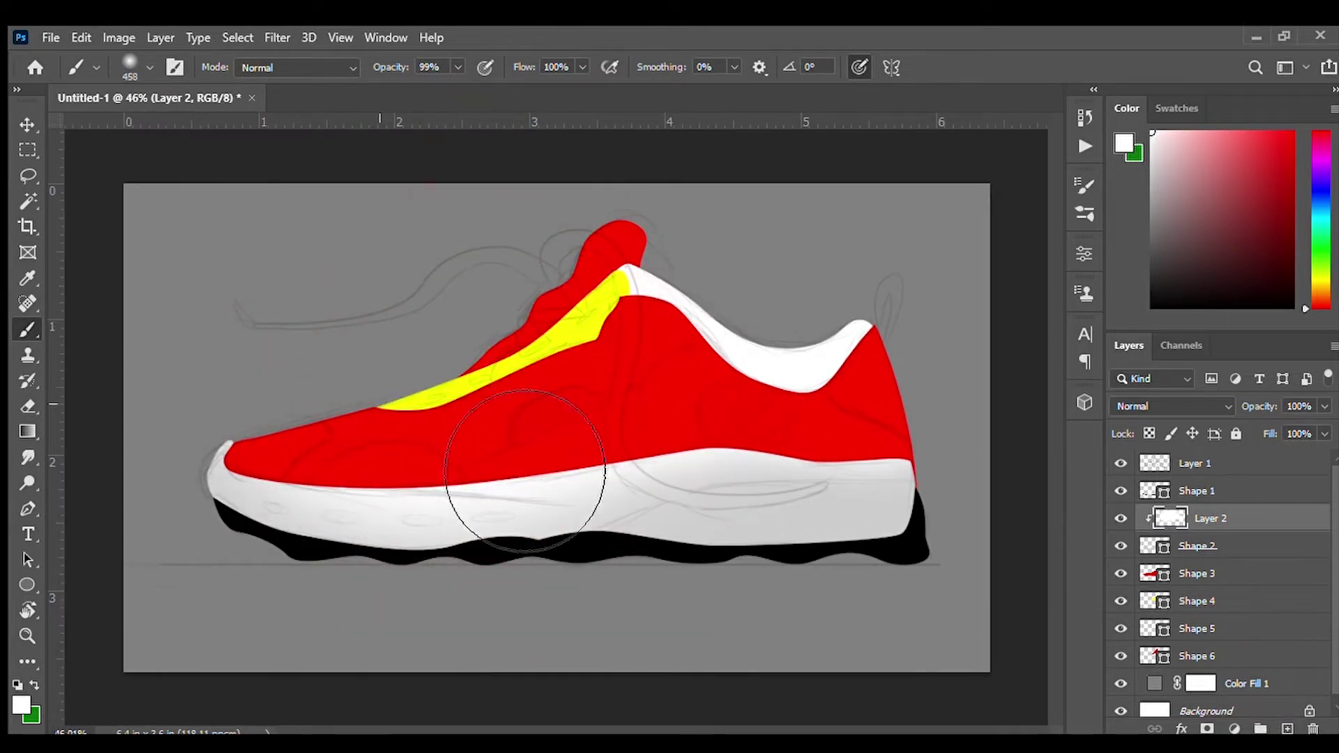
left_click_drag(850, 495, 697, 502)
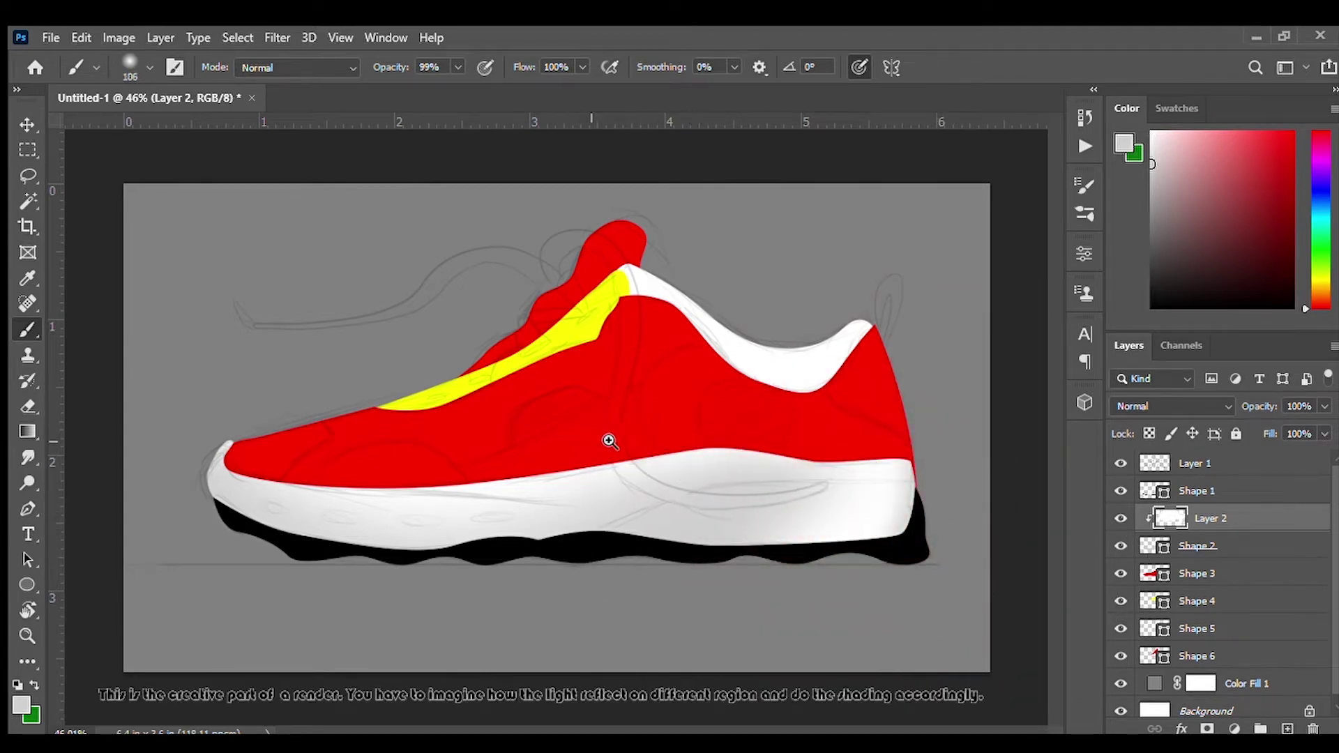
left_click_drag(607, 441, 627, 440)
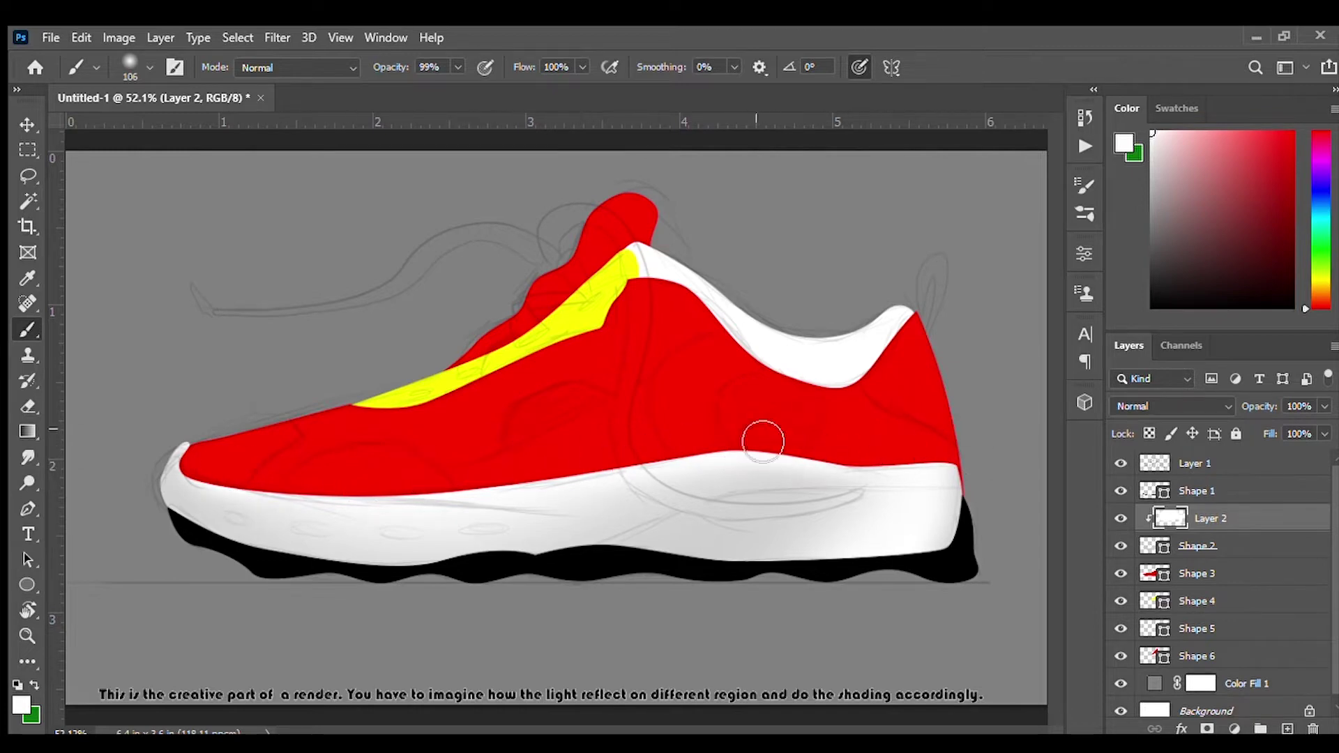
- Shade the sole's toe edge with light grey
left_click_drag(136, 492, 128, 492)
left_click(203, 433, "alt")
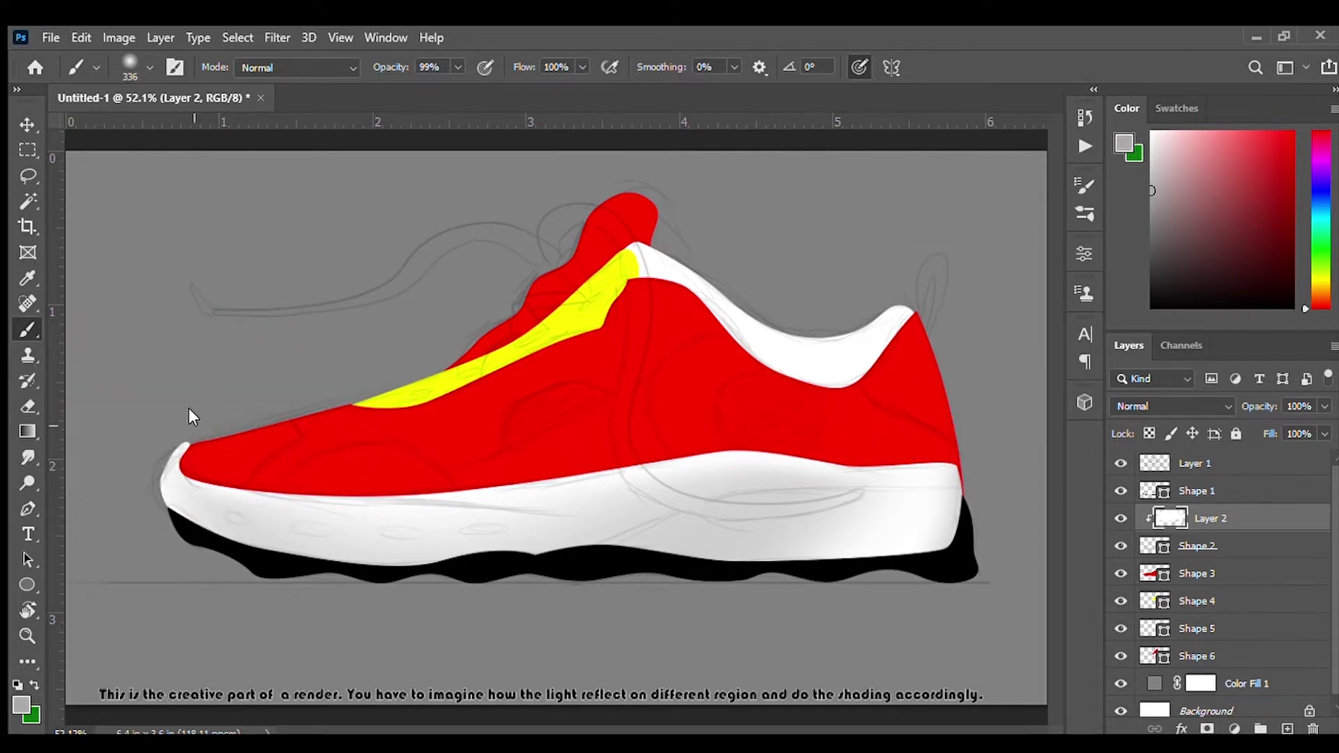
left_click_drag(156, 558, 145, 509)
scroll(428, 488, "down", 1)
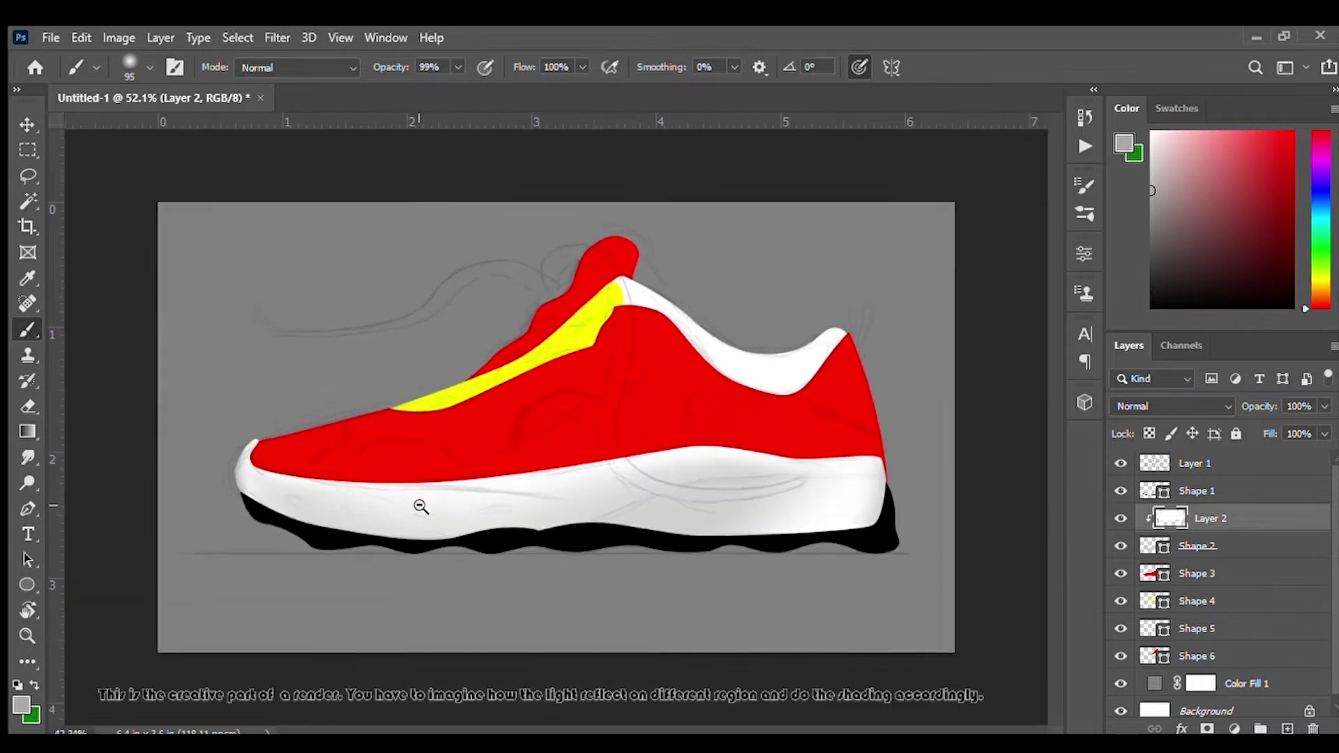
scroll(848, 500, "up", 1)
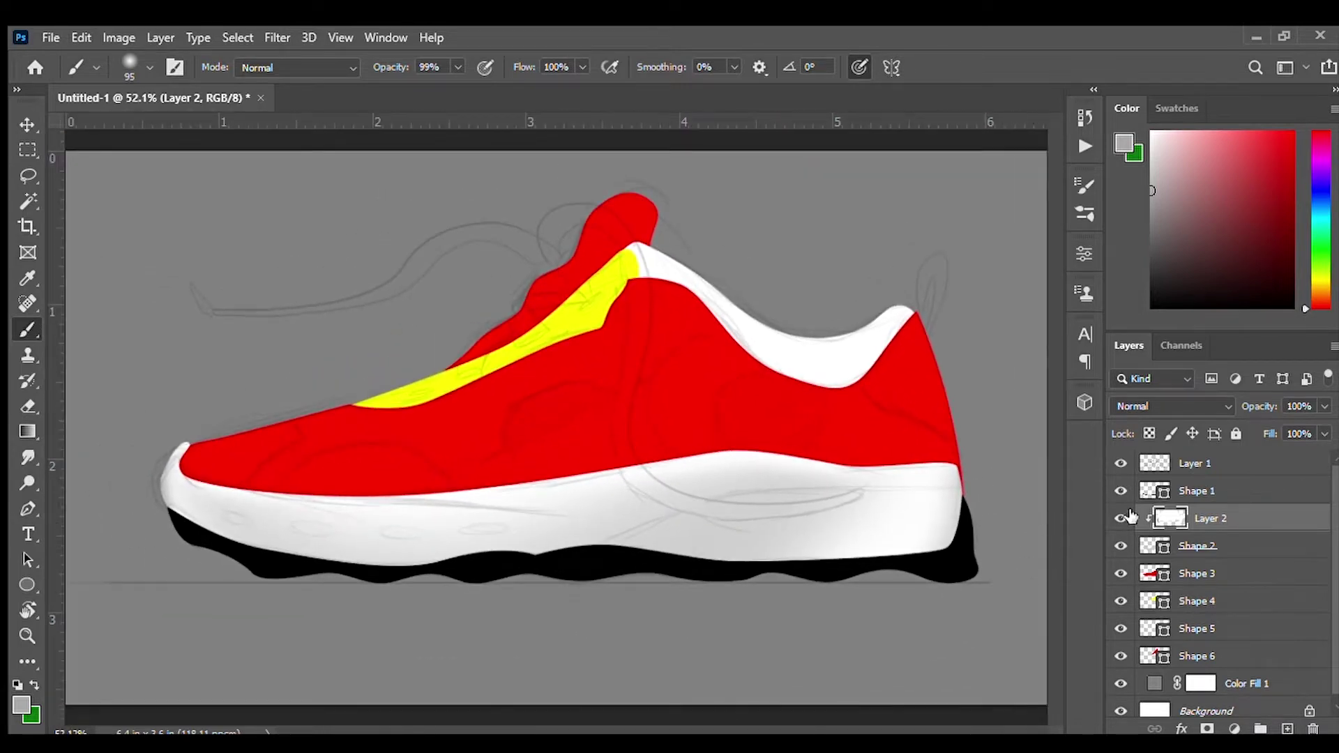
- Add clipped Layer 3 above Layer 2 and shrink the brush for finer shading
left_click(1288, 729)
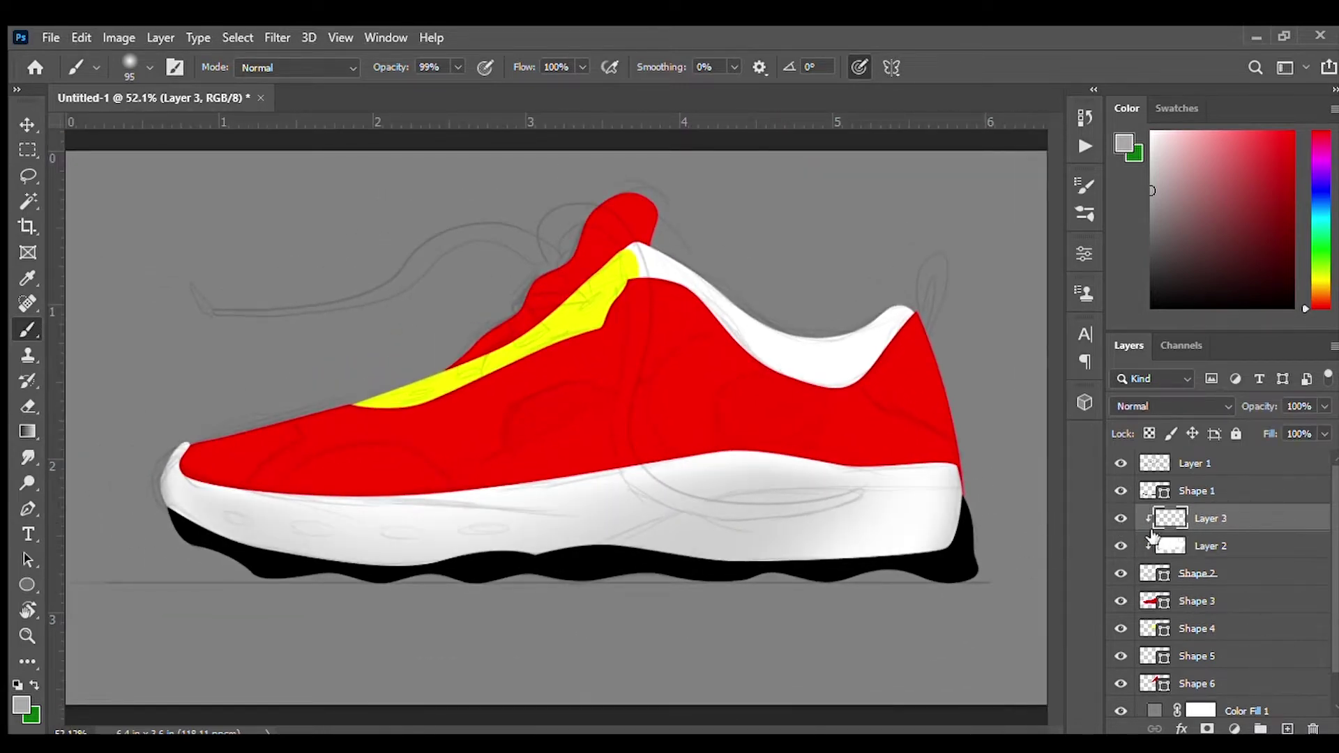
scroll(411, 495, "up", 1)
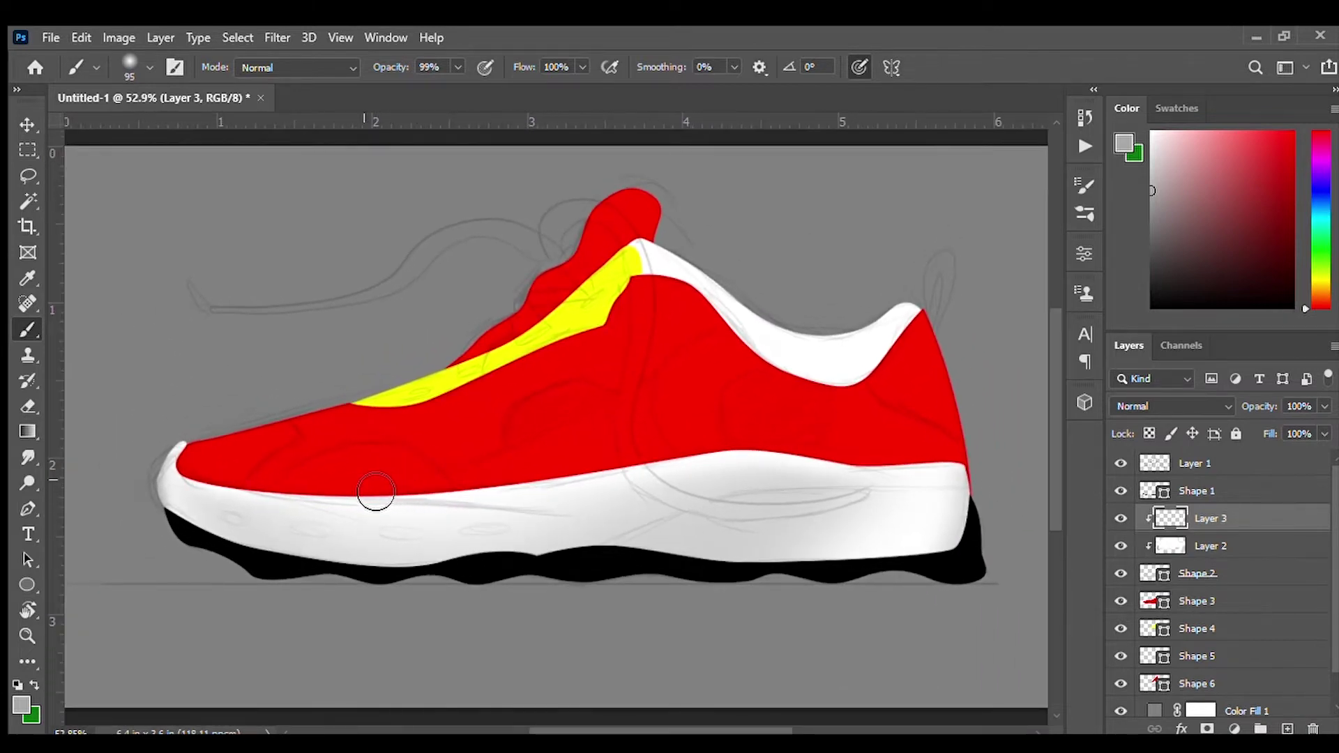
scroll(585, 474, "up", 1)
key("alt+bracketleft")
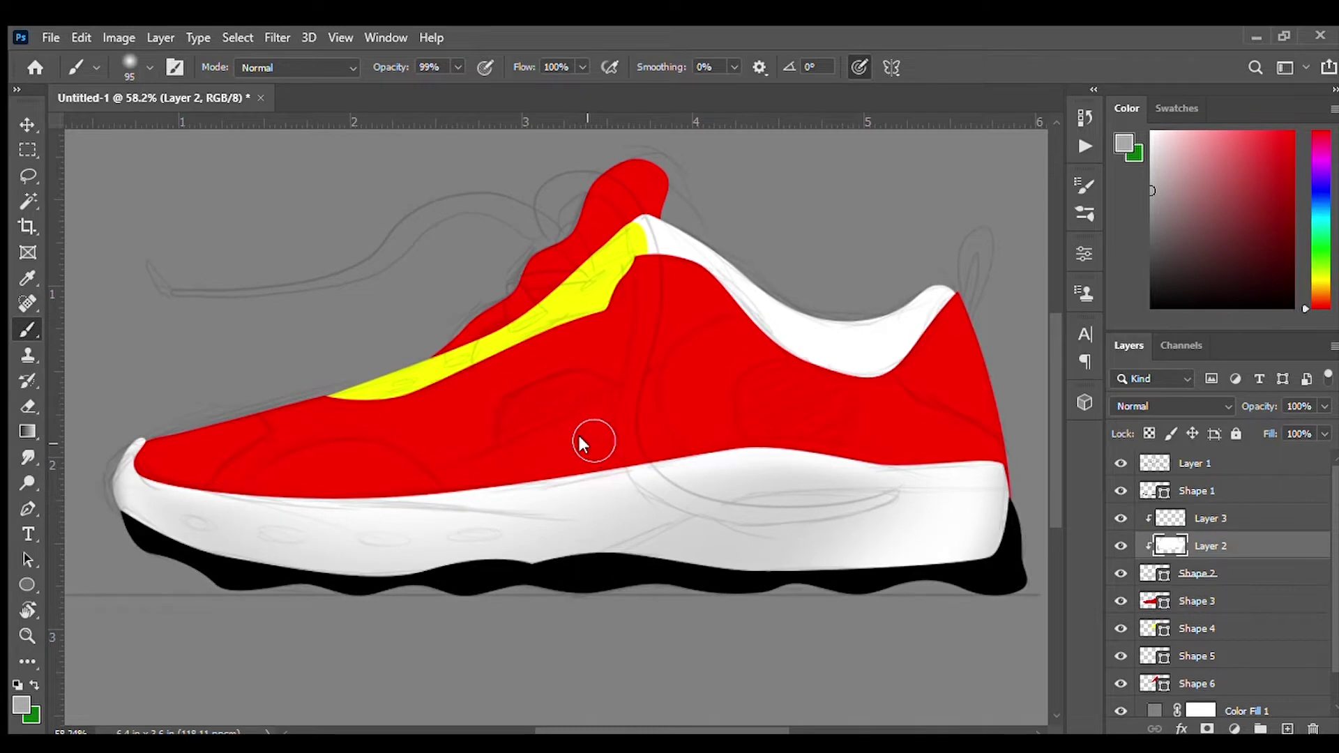
key("bracketleft")
key("bracketleft")
key("bracketleft")
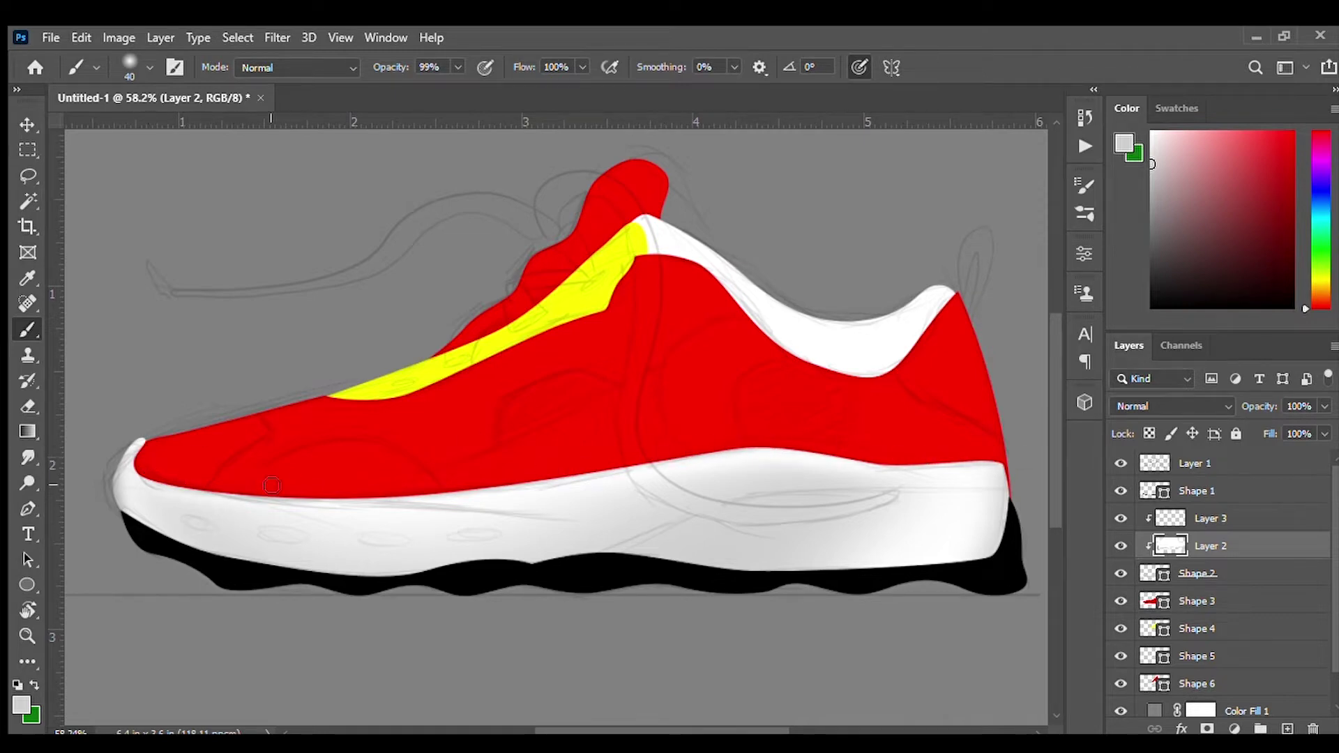
scroll(507, 467, "right", 2)
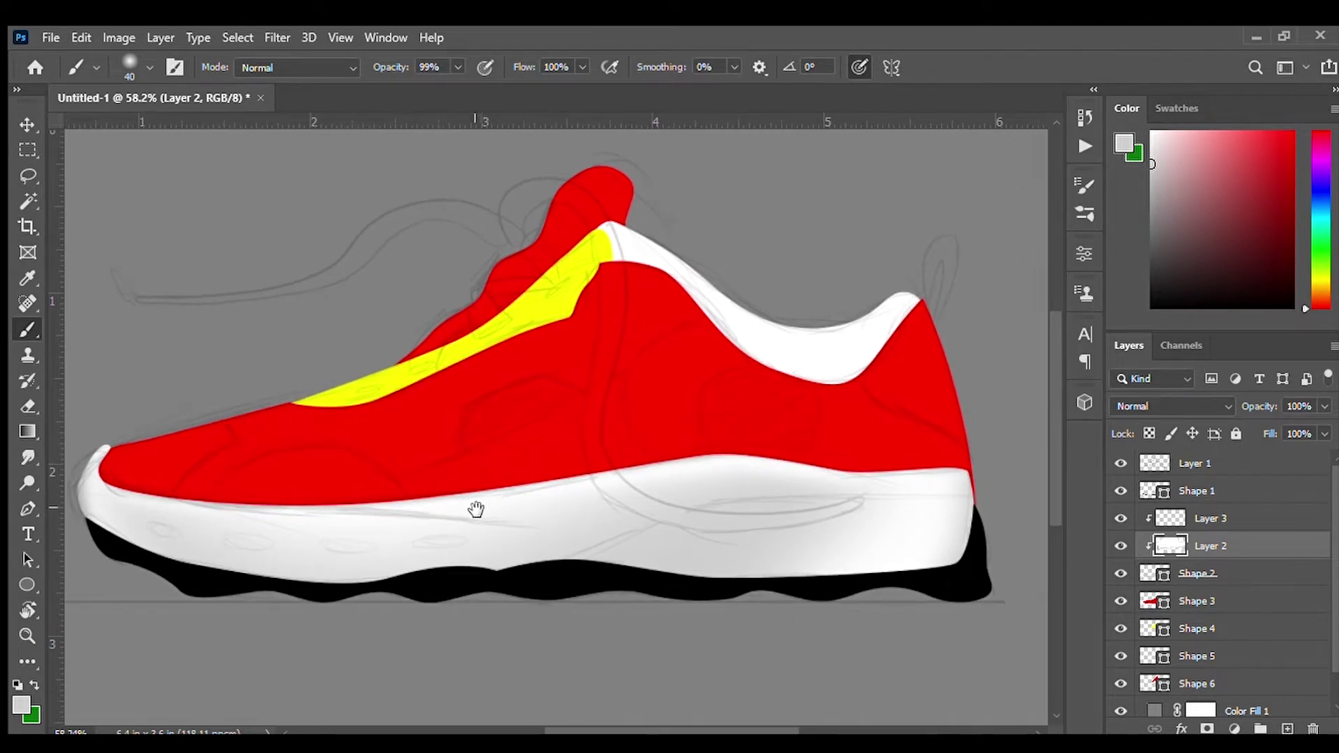
scroll(481, 508, "left", 2)
- Start a crease outline on the sole in Layer 3 with the Pen tool
left_click(1129, 520)
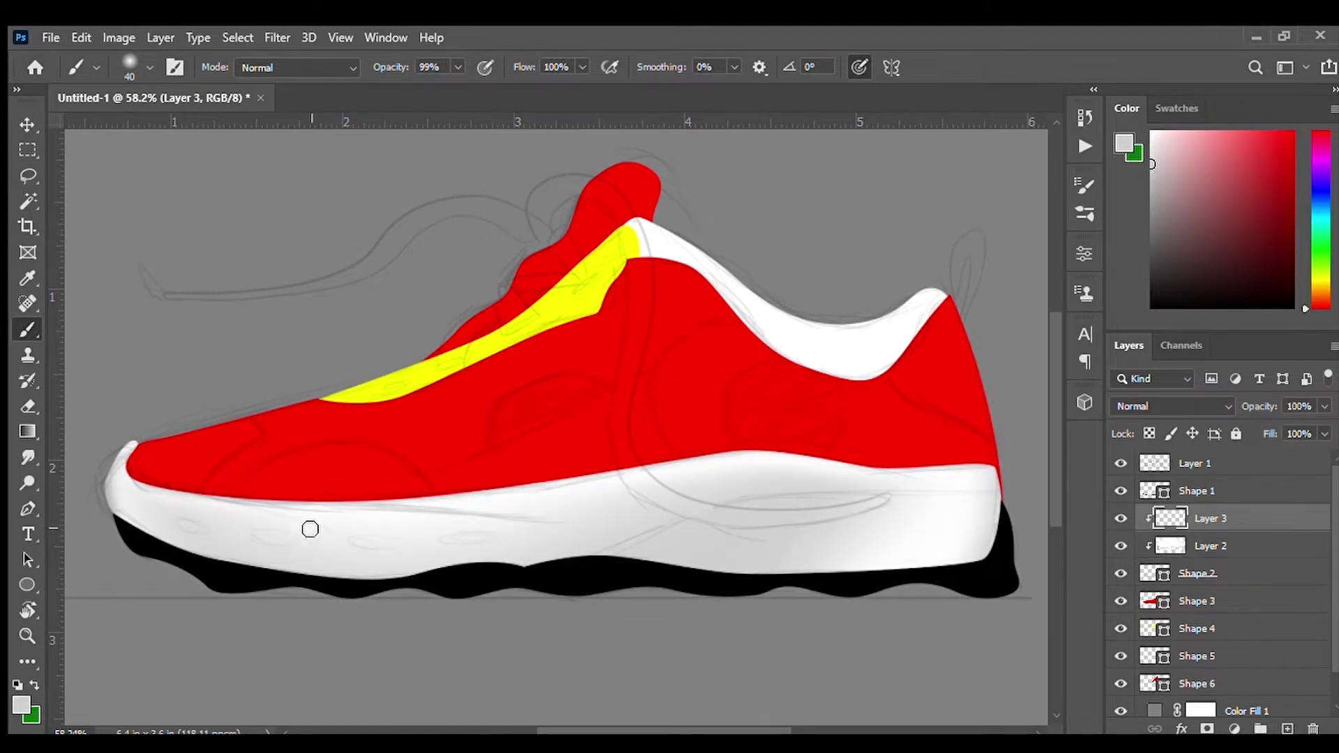
left_click(28, 509)
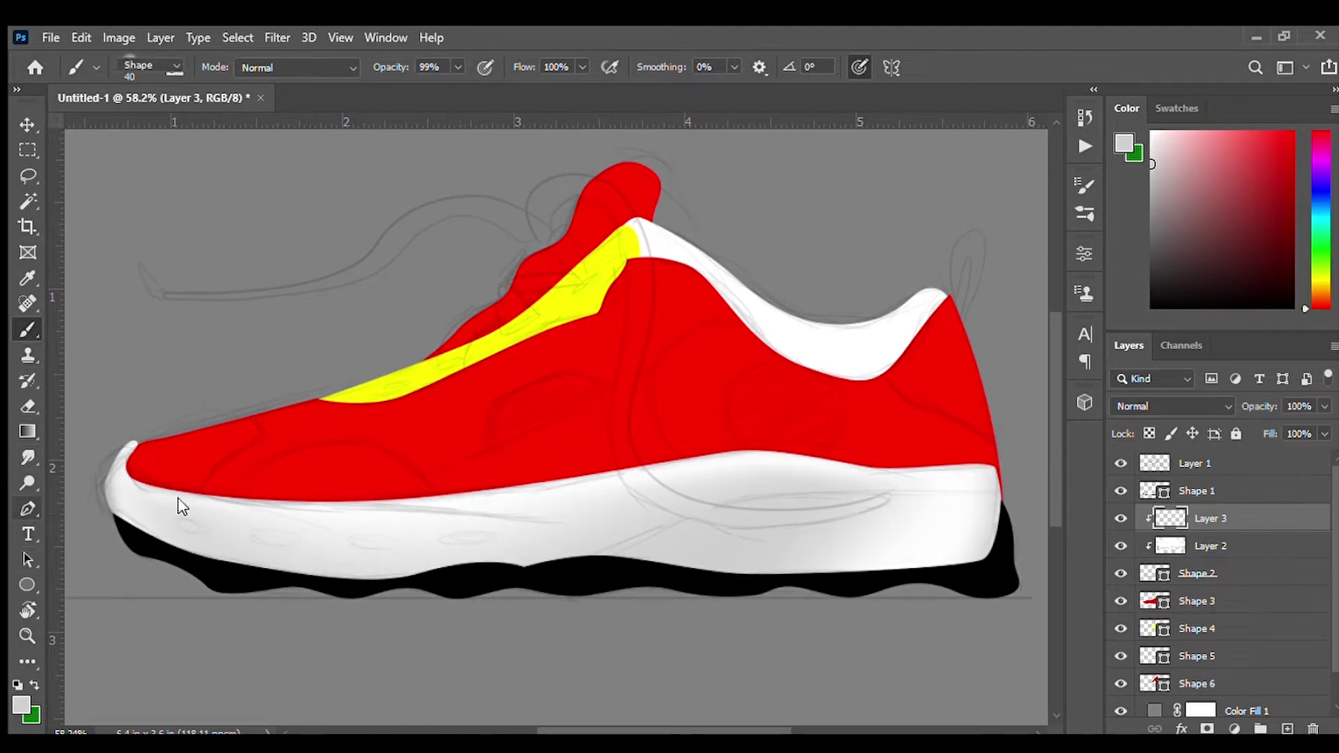
left_click(351, 498)
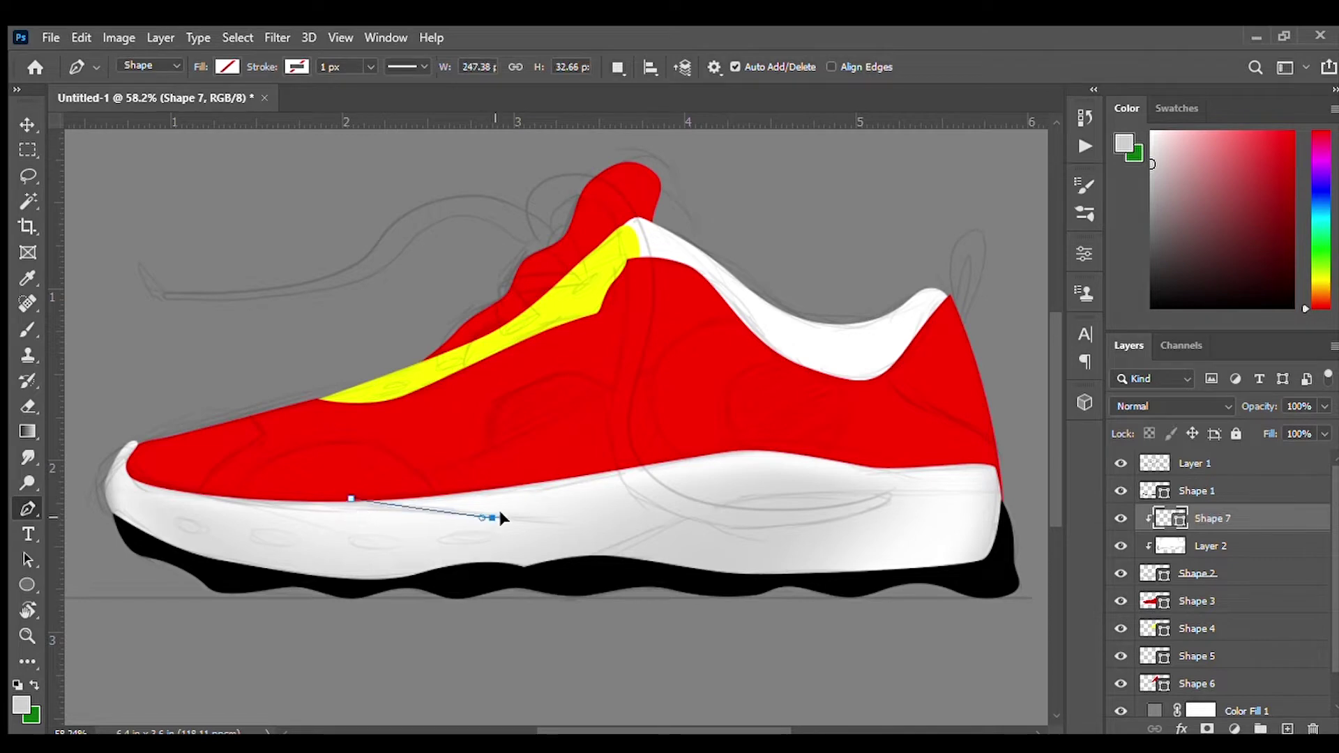
- Outline a crease across the midsole, load it as a selection, and add a clipped shading layer
left_click(493, 517)
left_click(574, 522)
left_click(650, 434)
left_click(532, 410)
left_click(351, 499)
key("ctrl+Return")
key("b")
left_click(1210, 545)
left_click(1287, 729)
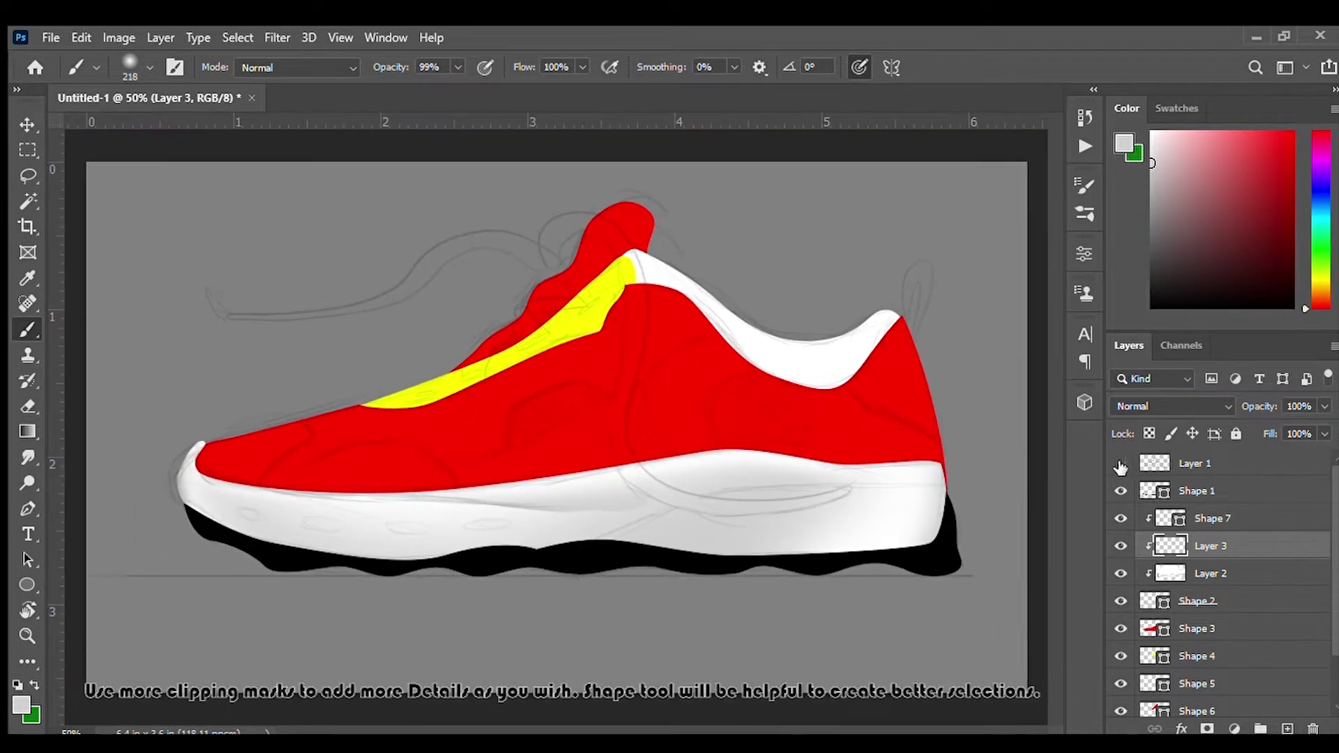
- Hide the sketch layer and soften the grey crease shading with the Eraser
left_click(1120, 465)
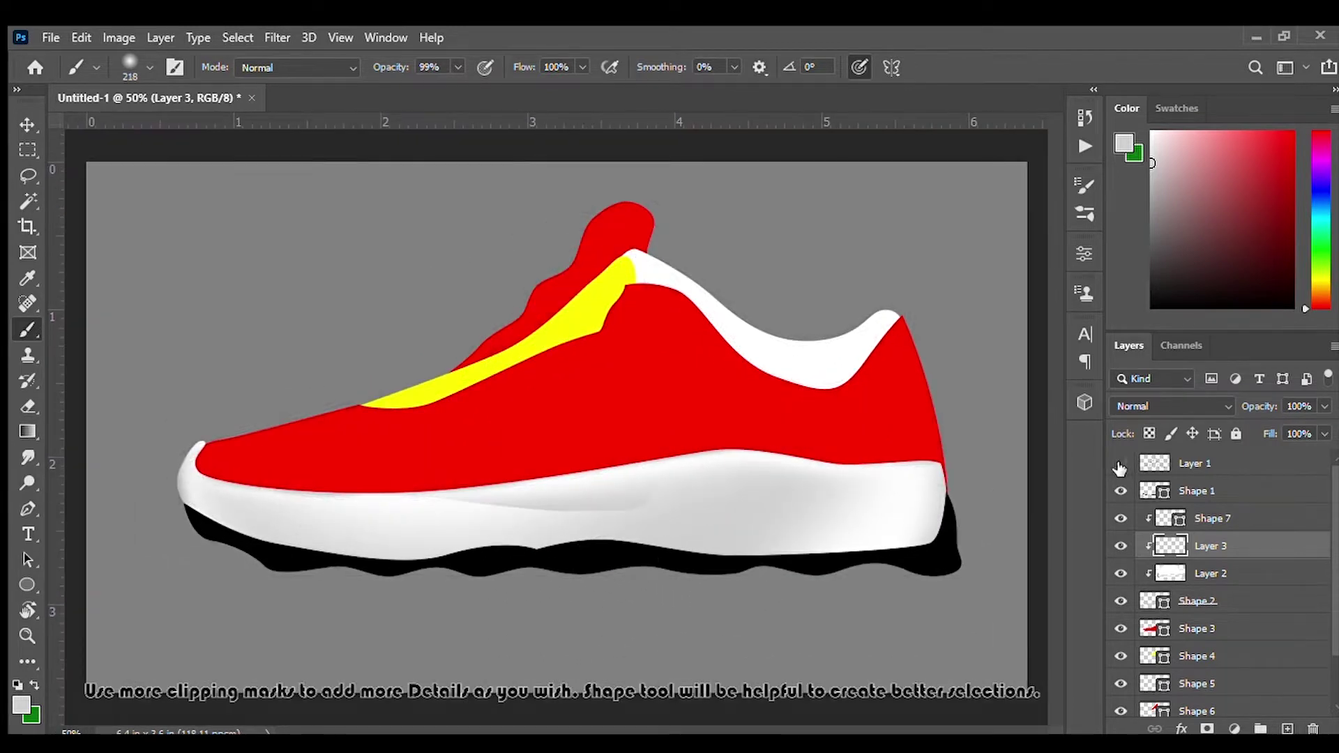
left_click(1120, 465)
key("e")
key("bracketright")
key("bracketright")
key("bracketright")
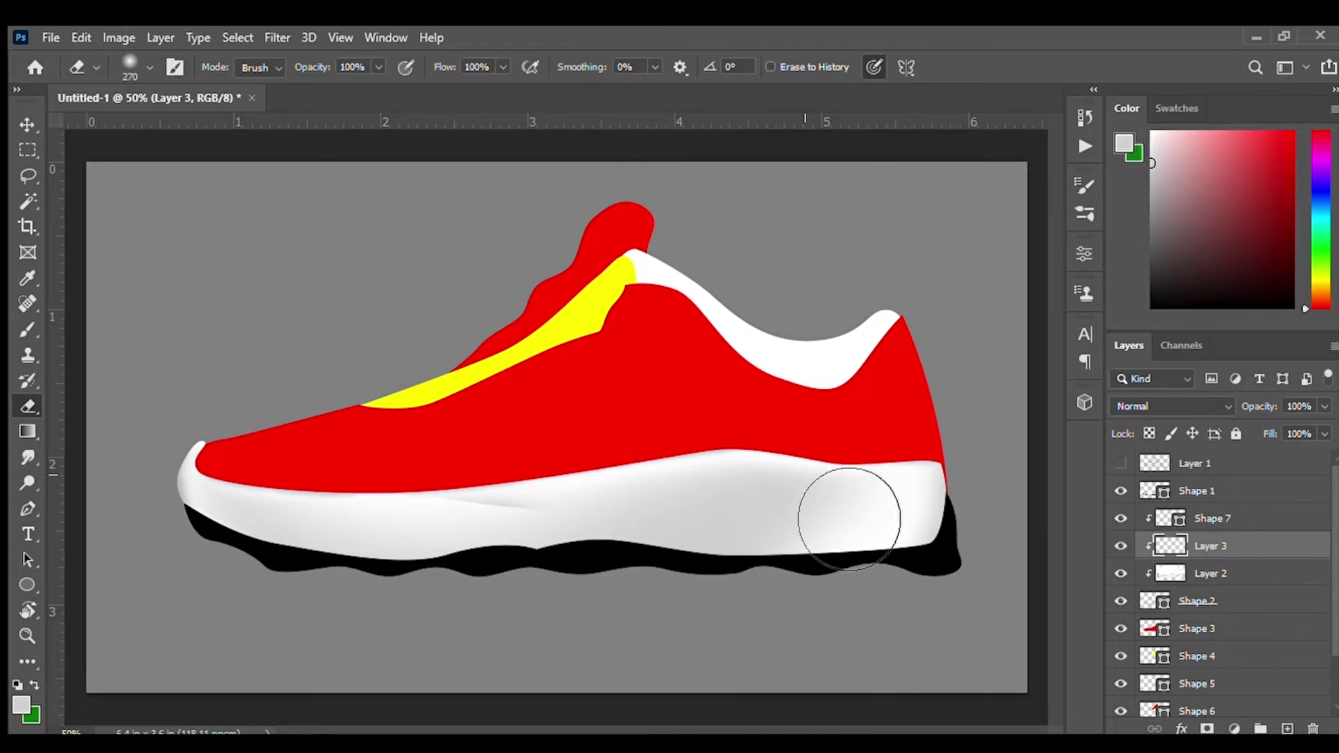
key("bracketleft")
key("bracketleft")
key("bracketleft")
key("bracketright")
key("bracketright")
key("bracketright")
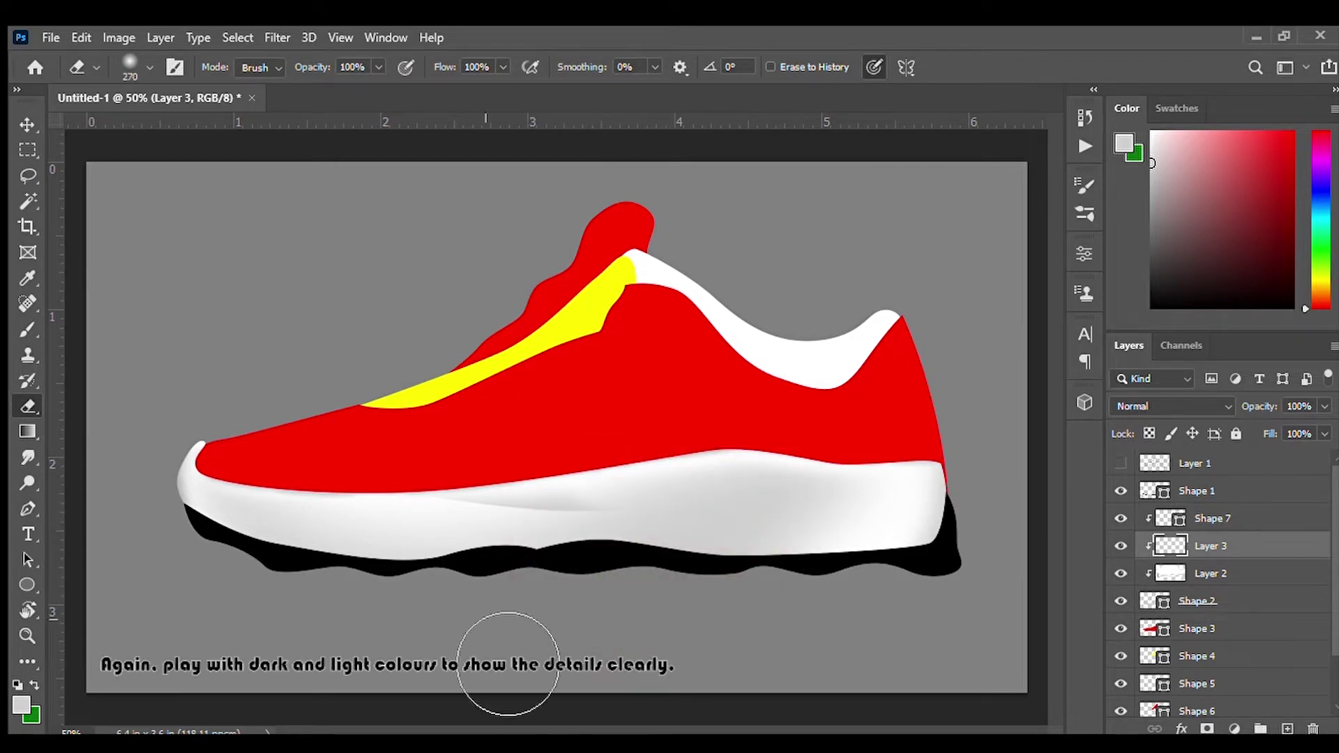
mouse_move(664, 538)
left_mouse_down()
mouse_move(587, 522)
mouse_move(613, 522)
left_mouse_up()
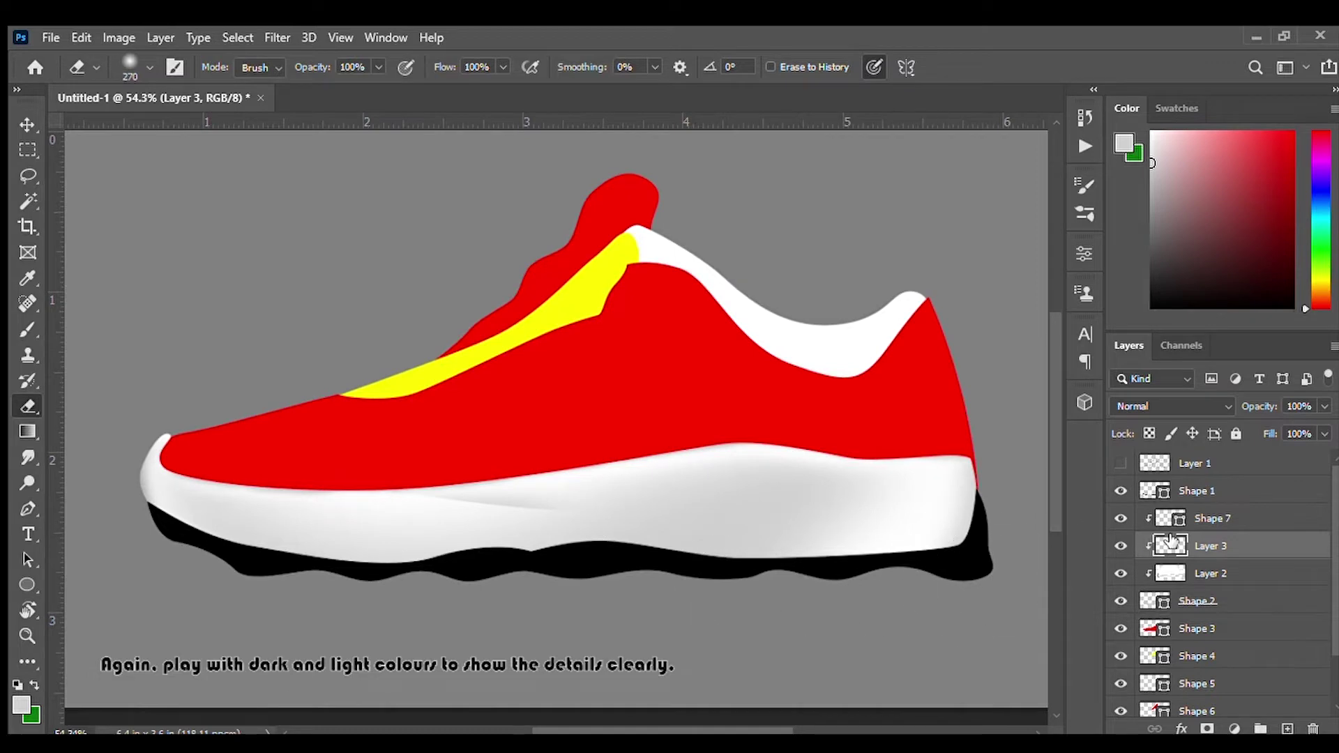
mouse_move(532, 478)
left_mouse_down()
mouse_move(718, 553)
mouse_move(682, 553)
left_mouse_up()
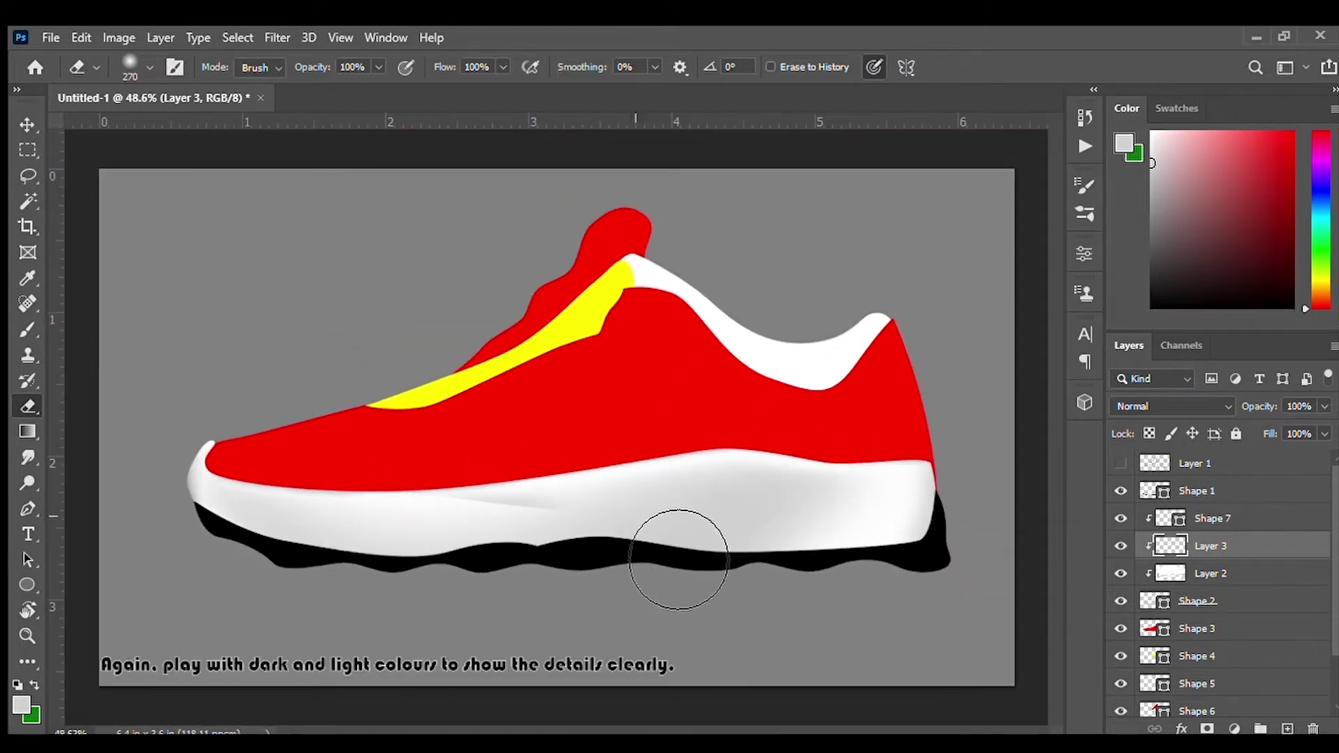
- Outline the raised heel section of the midsole and load it as a selection
key("p")
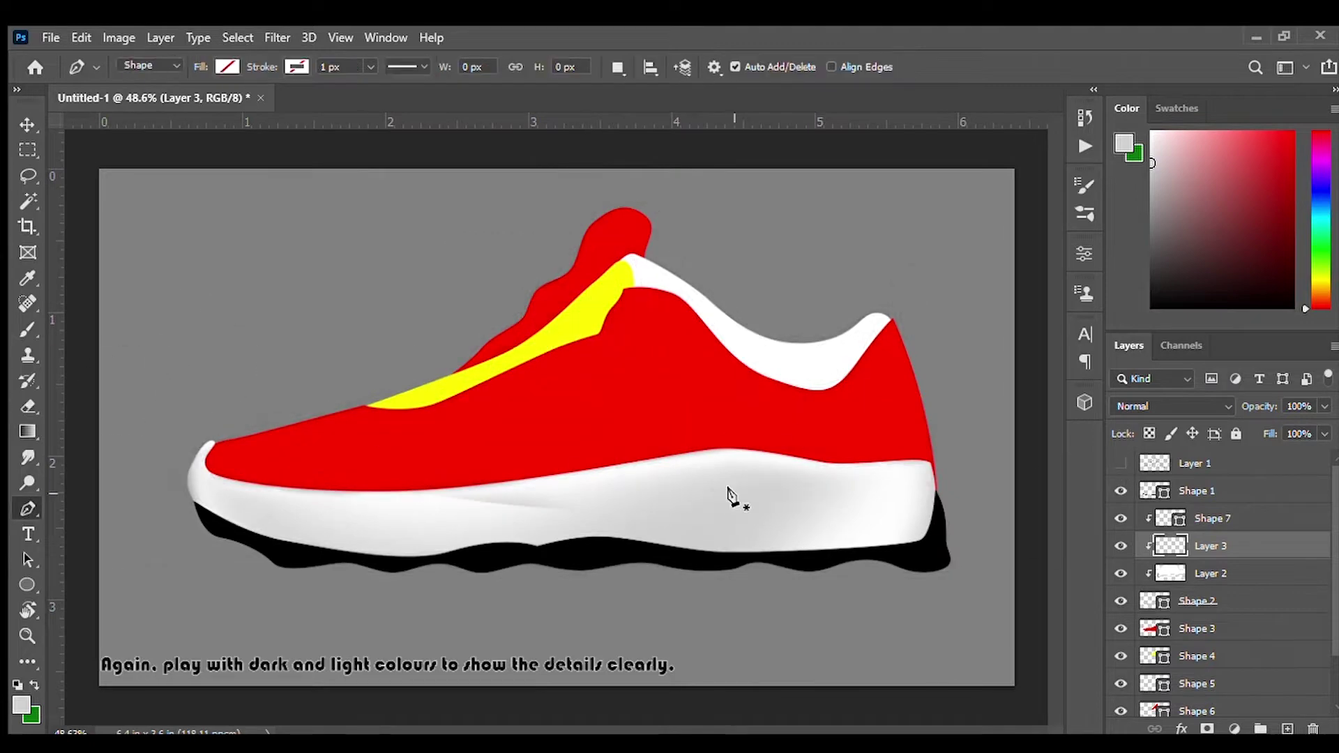
left_click(647, 530)
left_click_drag(727, 484, 746, 477)
left_click_drag(834, 479, 875, 478)
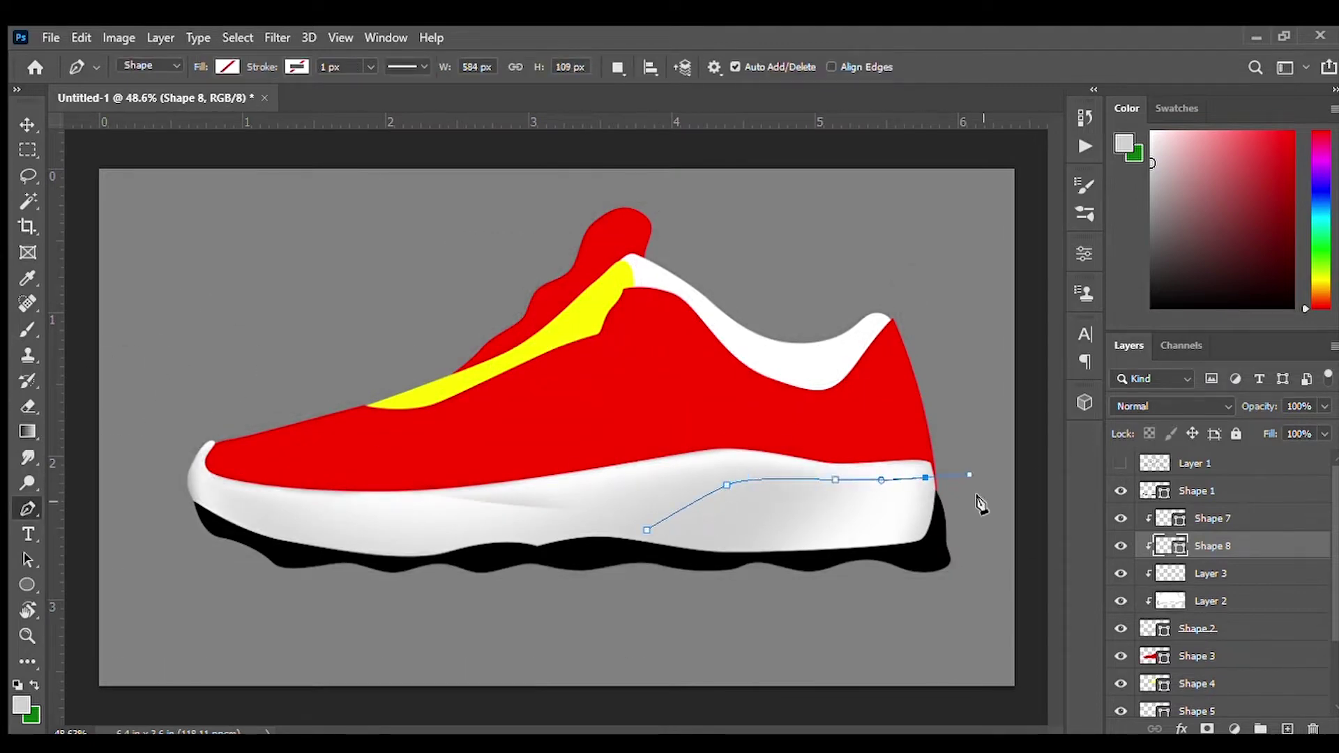
left_click(652, 527)
key("ctrl+Return")
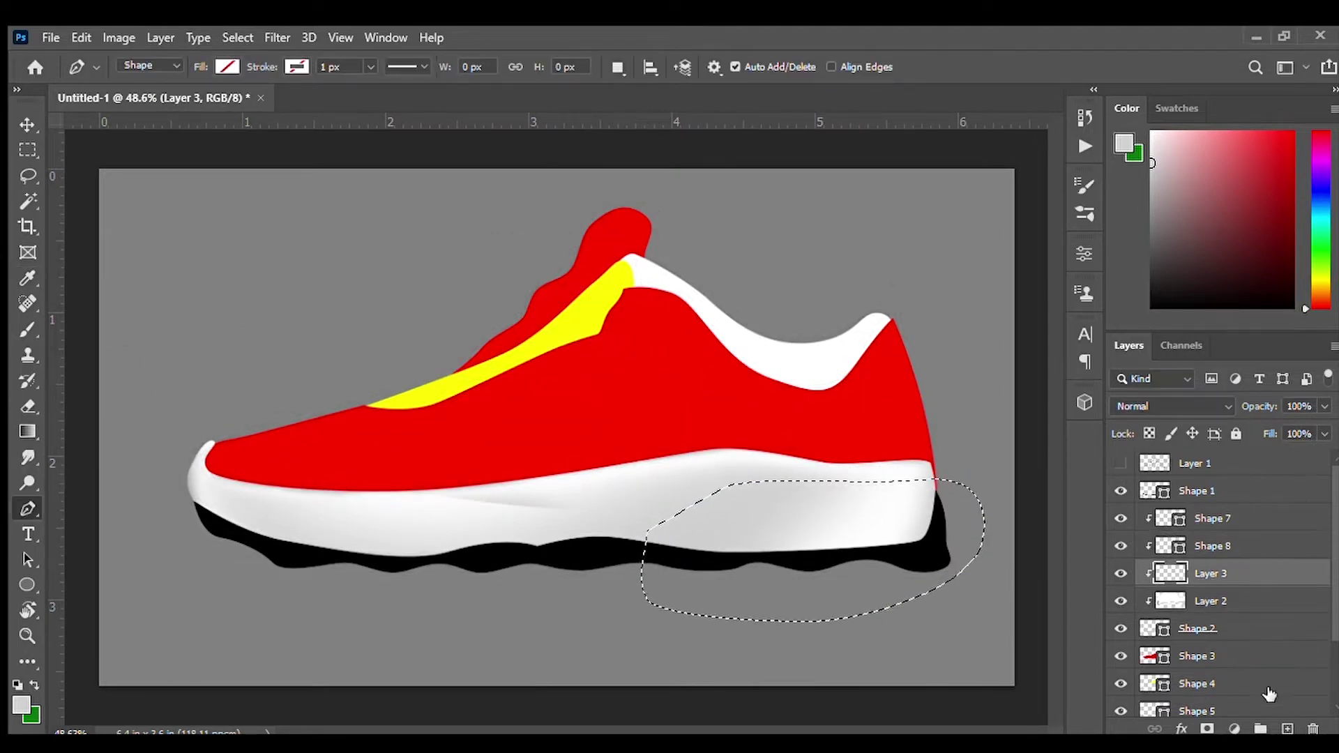
- Paint a white highlight into the heel selection on new clipped Layer 4
key("ctrl+shift+n")
key("b")
left_click_drag(896, 448, 732, 472)
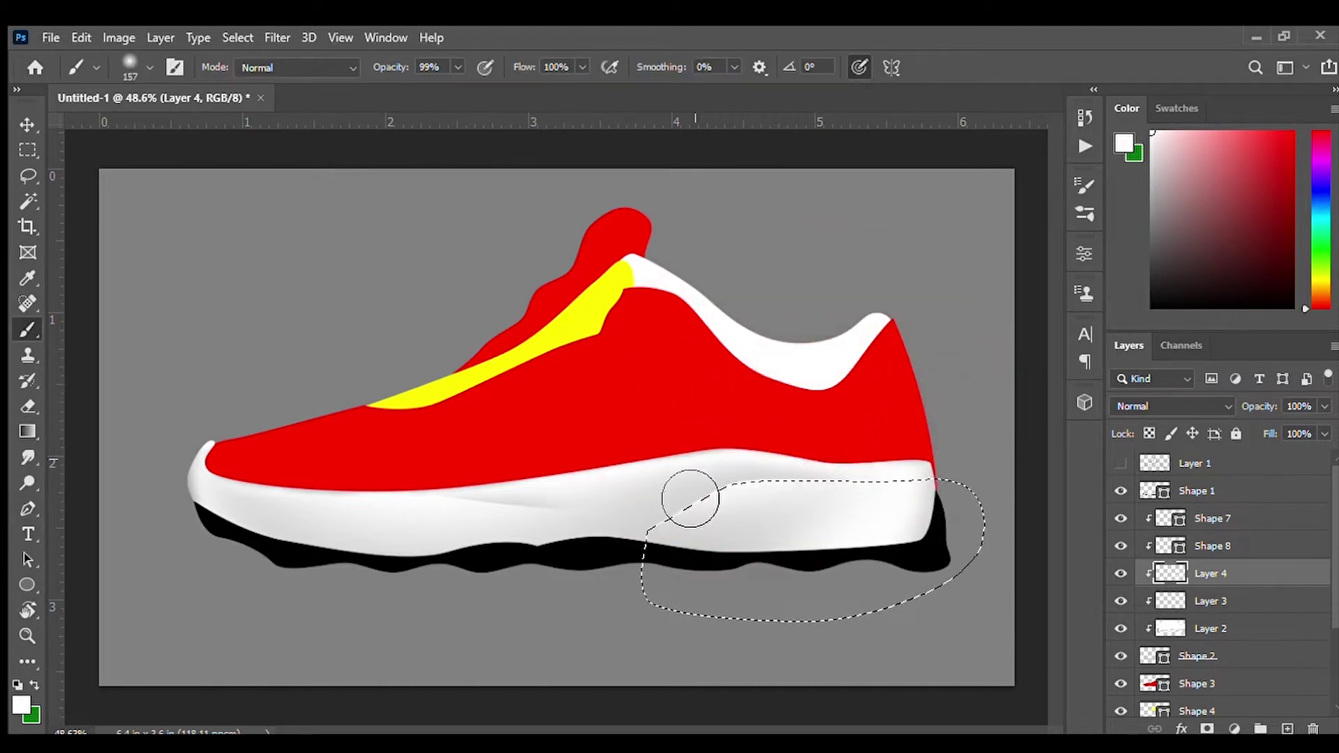
left_click_drag(897, 457, 696, 469)
scroll(696, 468, "down", 1)
key("ctrl+d")
- Restore the heel selection, undo a stray brush dab, and deselect
scroll(620, 459, "up", 1)
key("ctrl+shift+d")
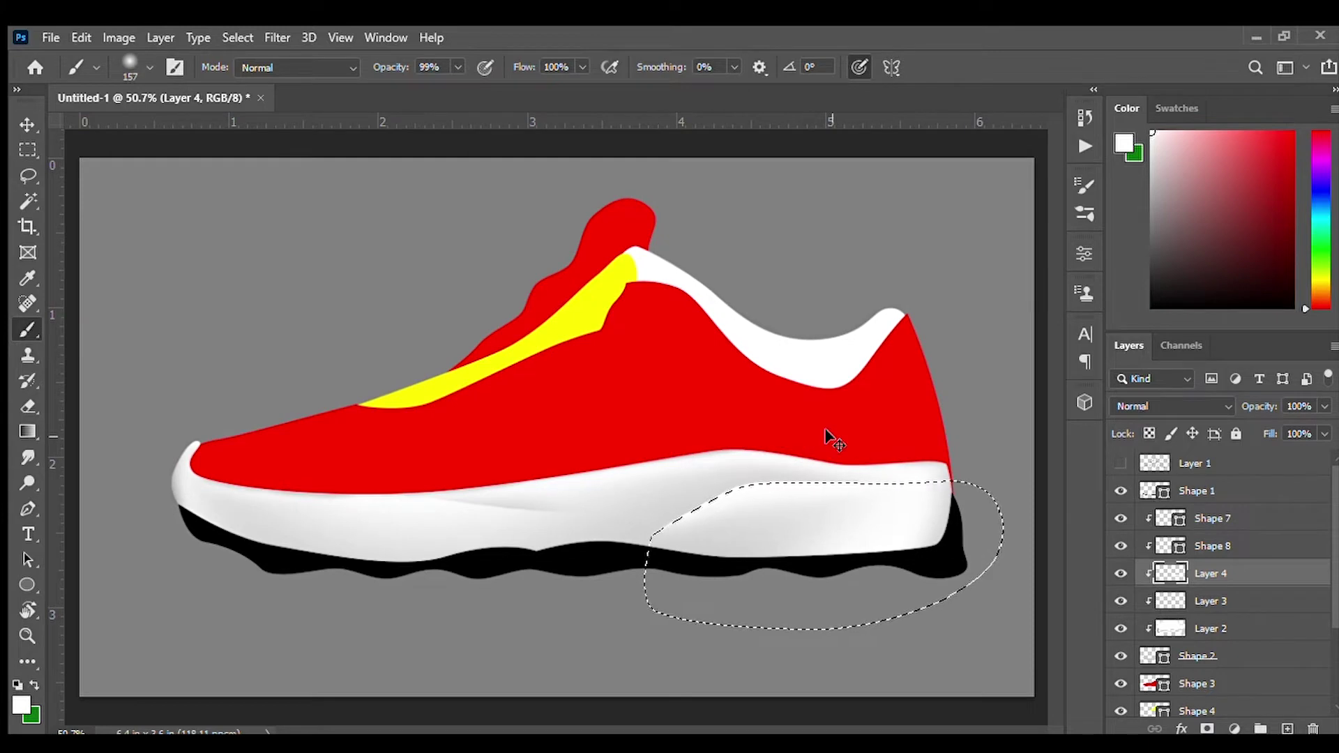
key("bracketright")
key("bracketright")
key("bracketright")
left_click(814, 496)
key("ctrl+z")
key("bracketleft")
key("bracketleft")
key("bracketleft")
key("ctrl+d")
- Compare layers by toggling their visibility, then show the Layer 1 sketch lines again
scroll(896, 547, "down", 2)
scroll(792, 536, "up", 1)
left_click(1120, 545)
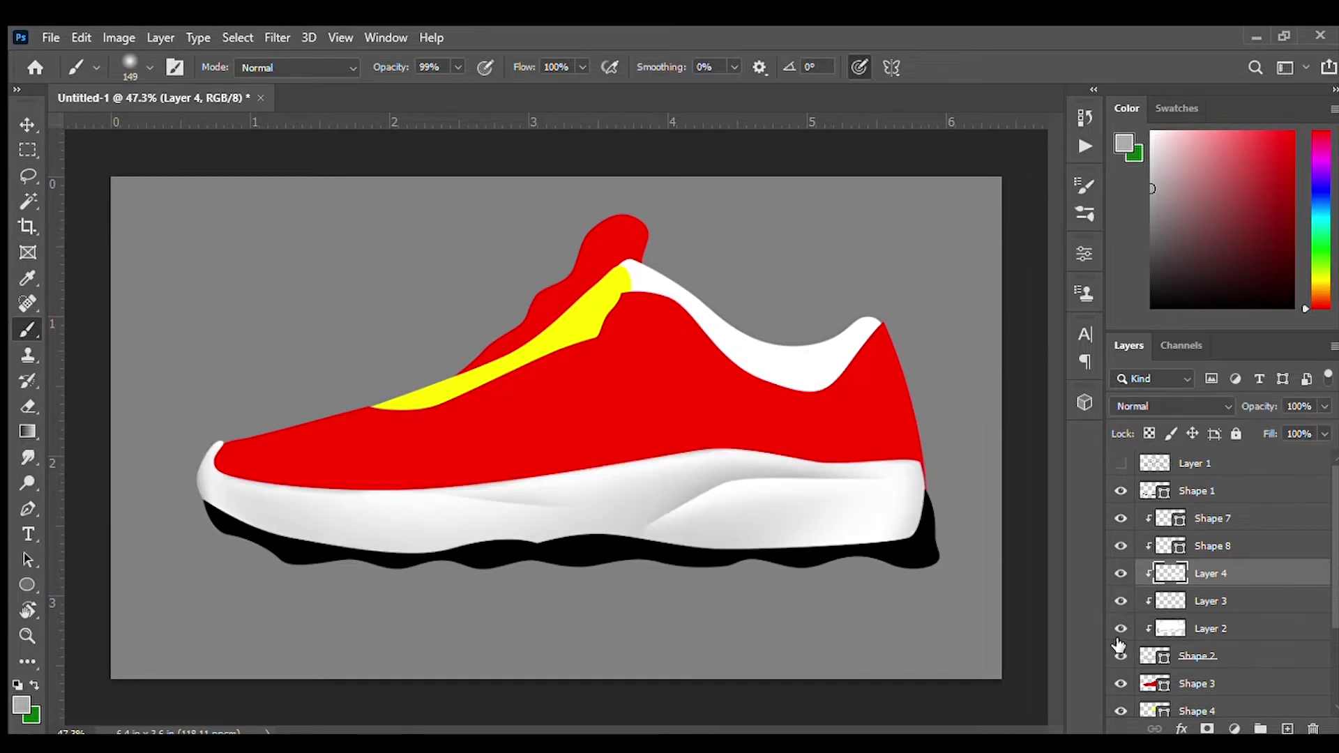
left_click(1121, 600)
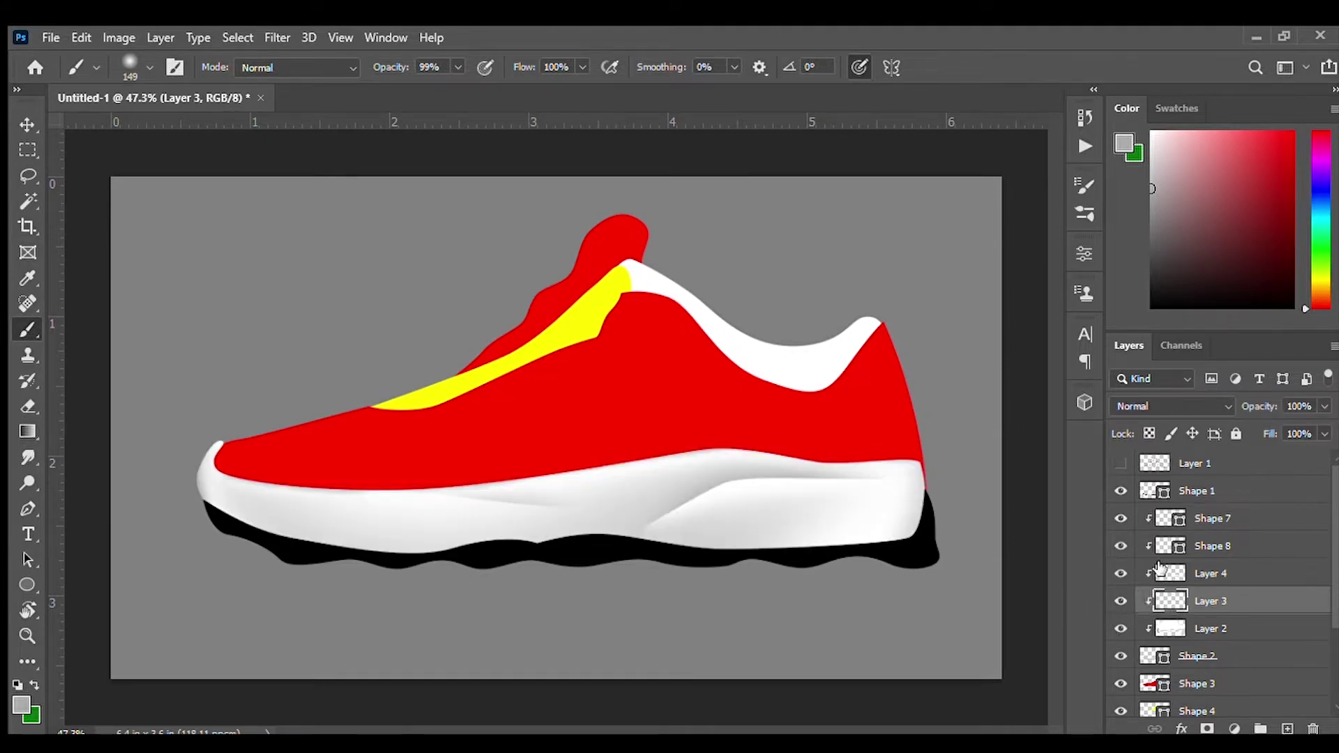
scroll(624, 457, "down", 1)
left_click(1121, 490)
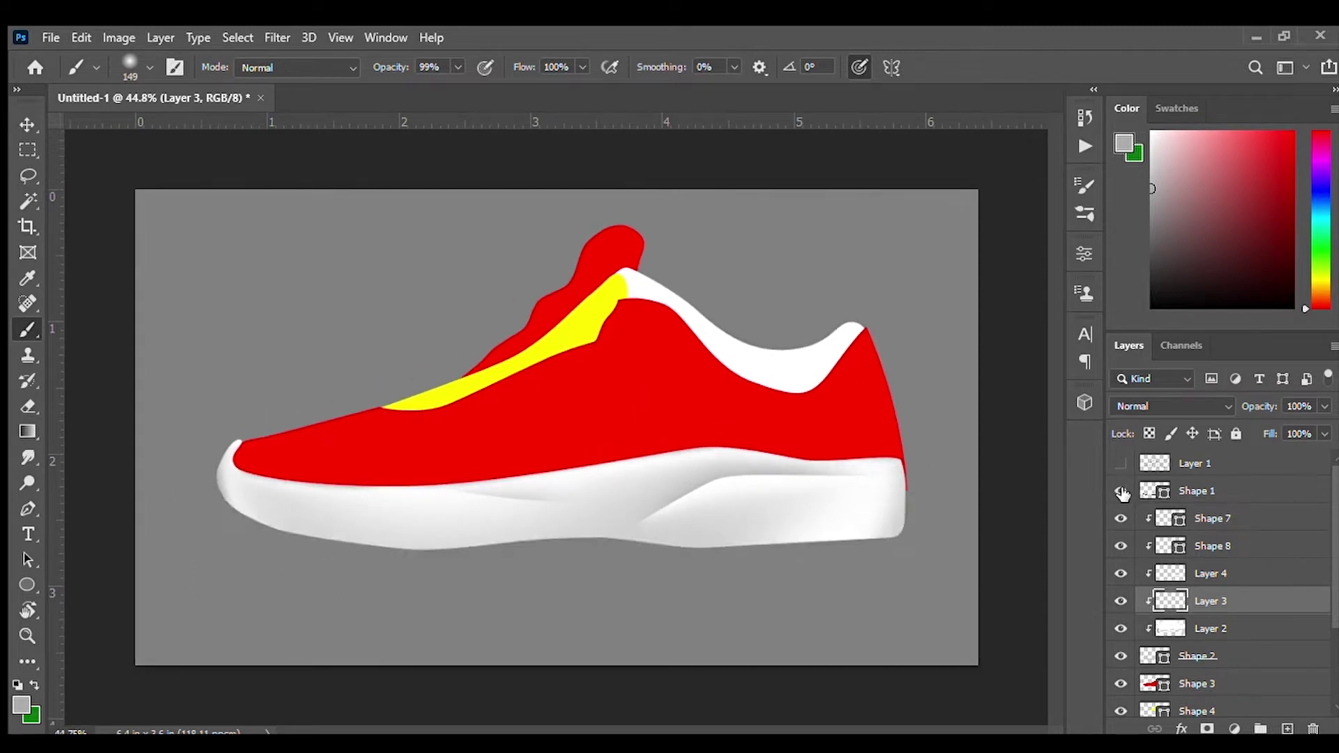
left_click(1120, 656)
left_click(1121, 655)
scroll(1127, 654, "down", 2)
left_click(1119, 634)
left_click(1119, 635)
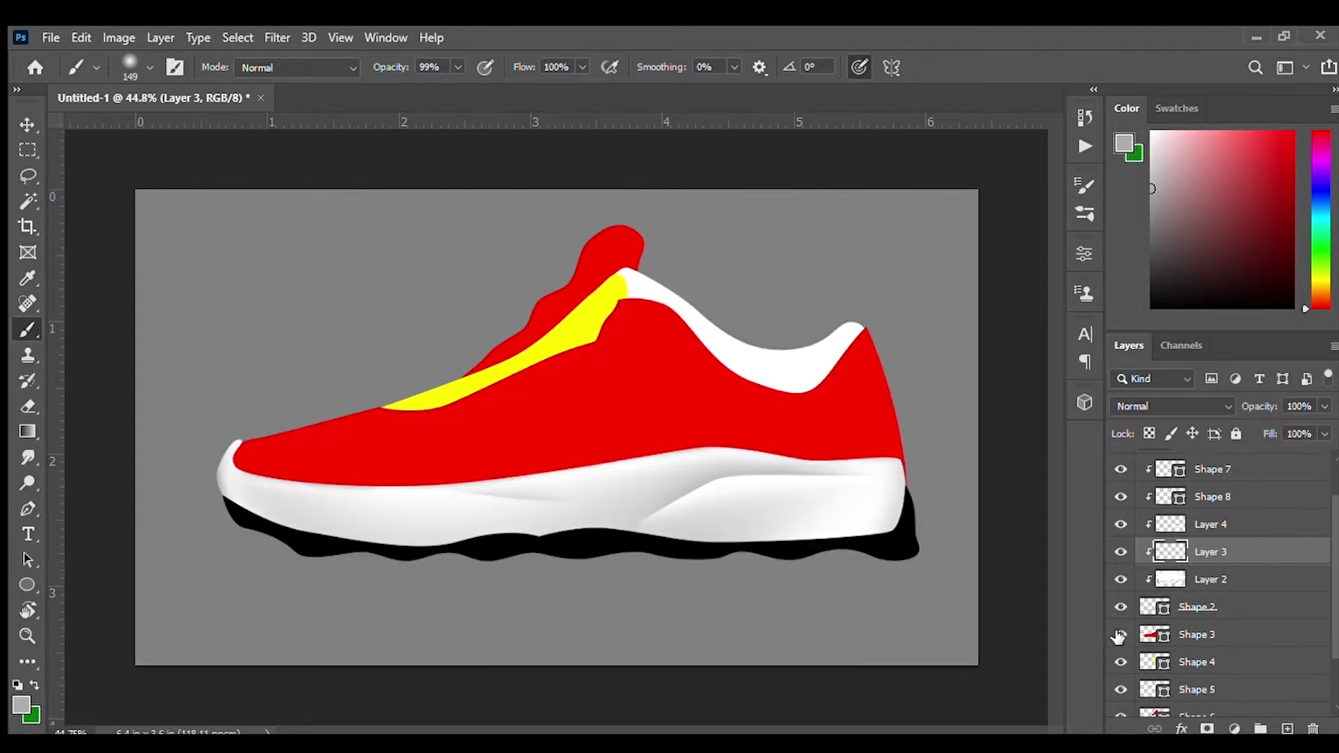
scroll(1332, 538, "up", 2)
left_click(1120, 463)
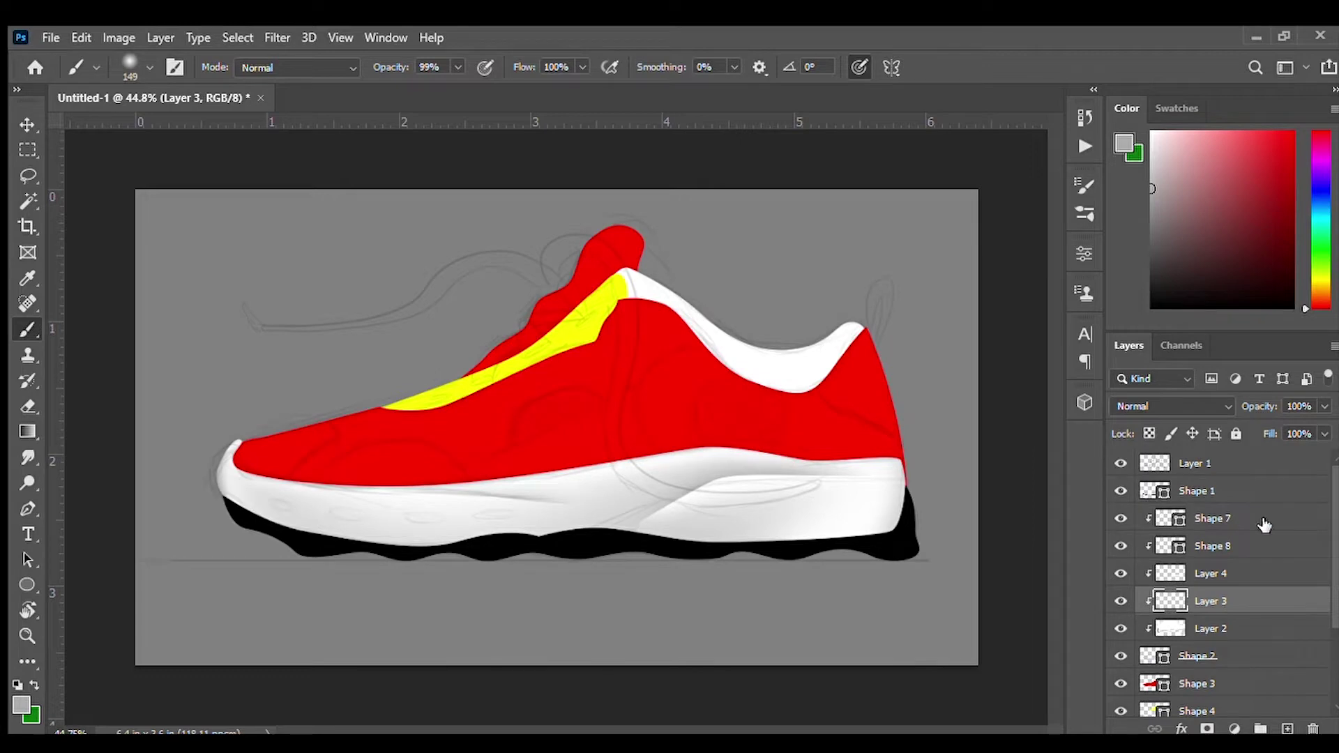
scroll(433, 362, "up", 2)
- Outline a half-round panel on the lower forefoot and load it as a selection
key("p")
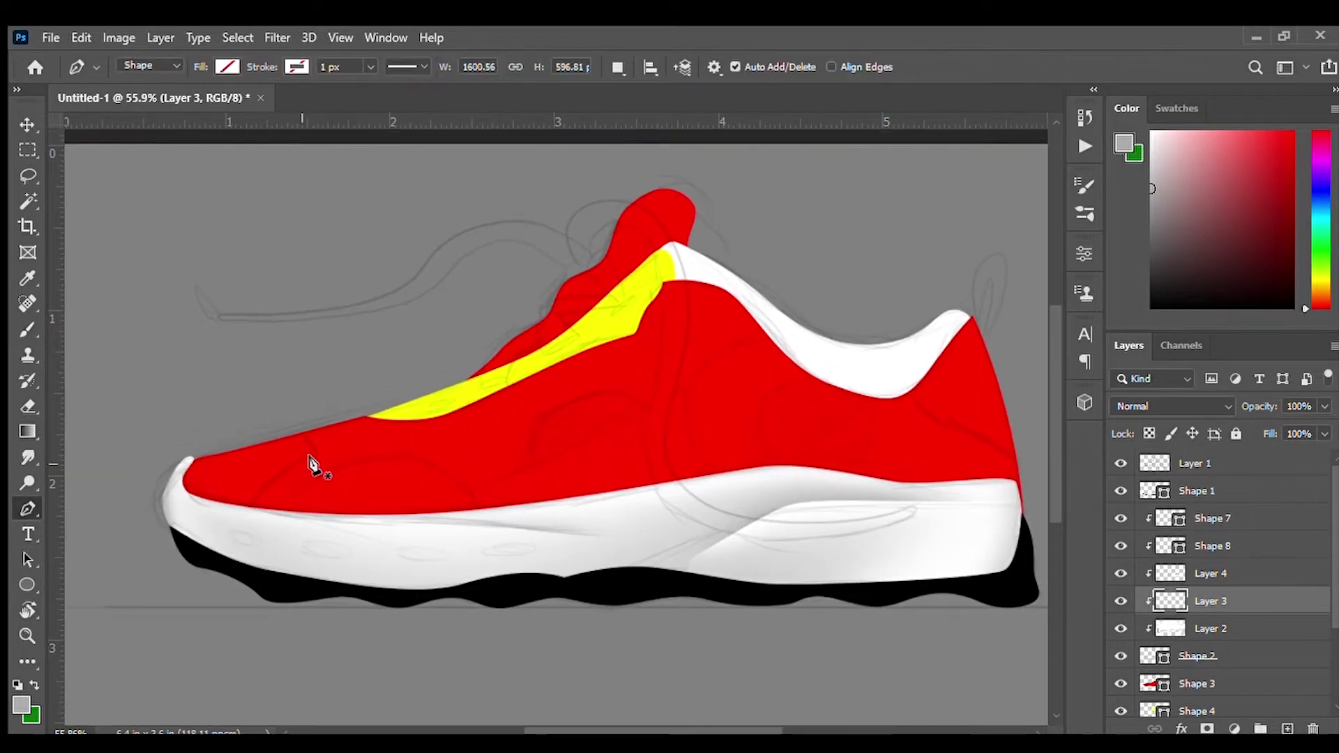
left_click(1153, 683)
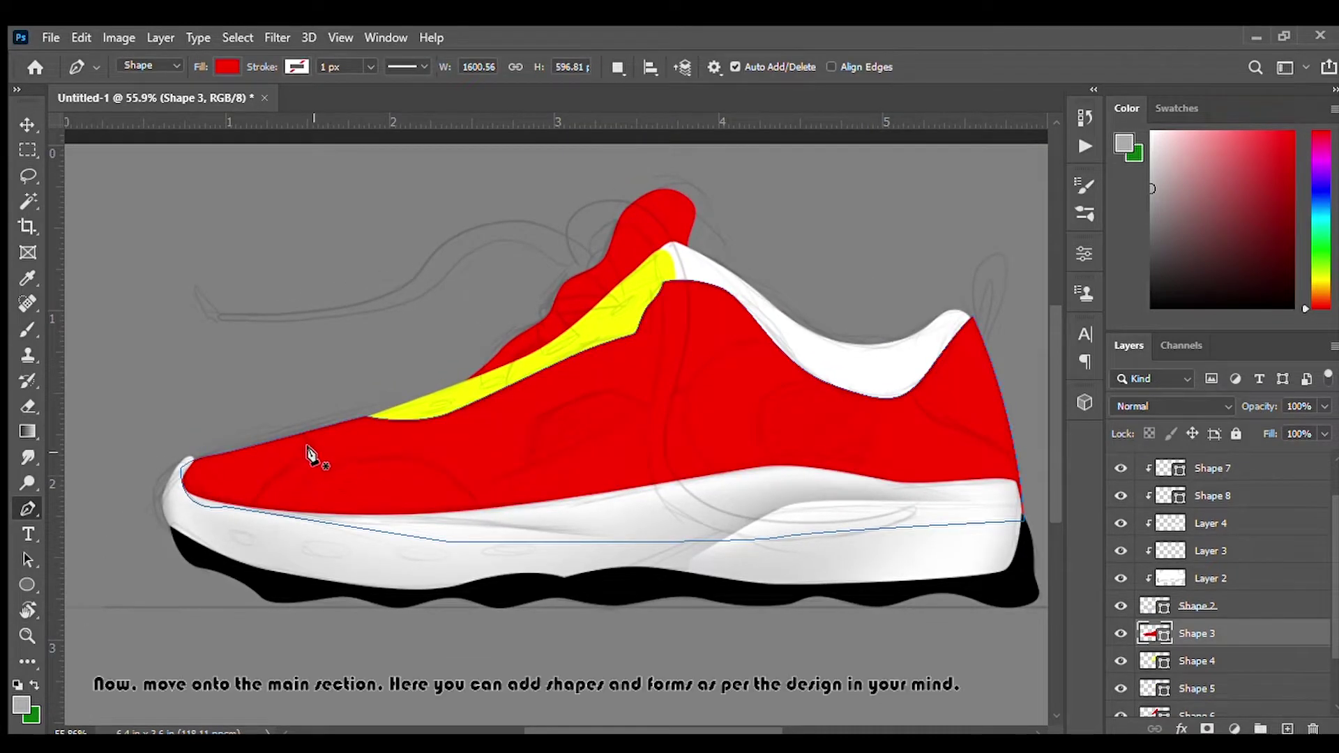
left_click(278, 519)
left_click_drag(348, 460, 409, 444)
left_click_drag(461, 483, 474, 499)
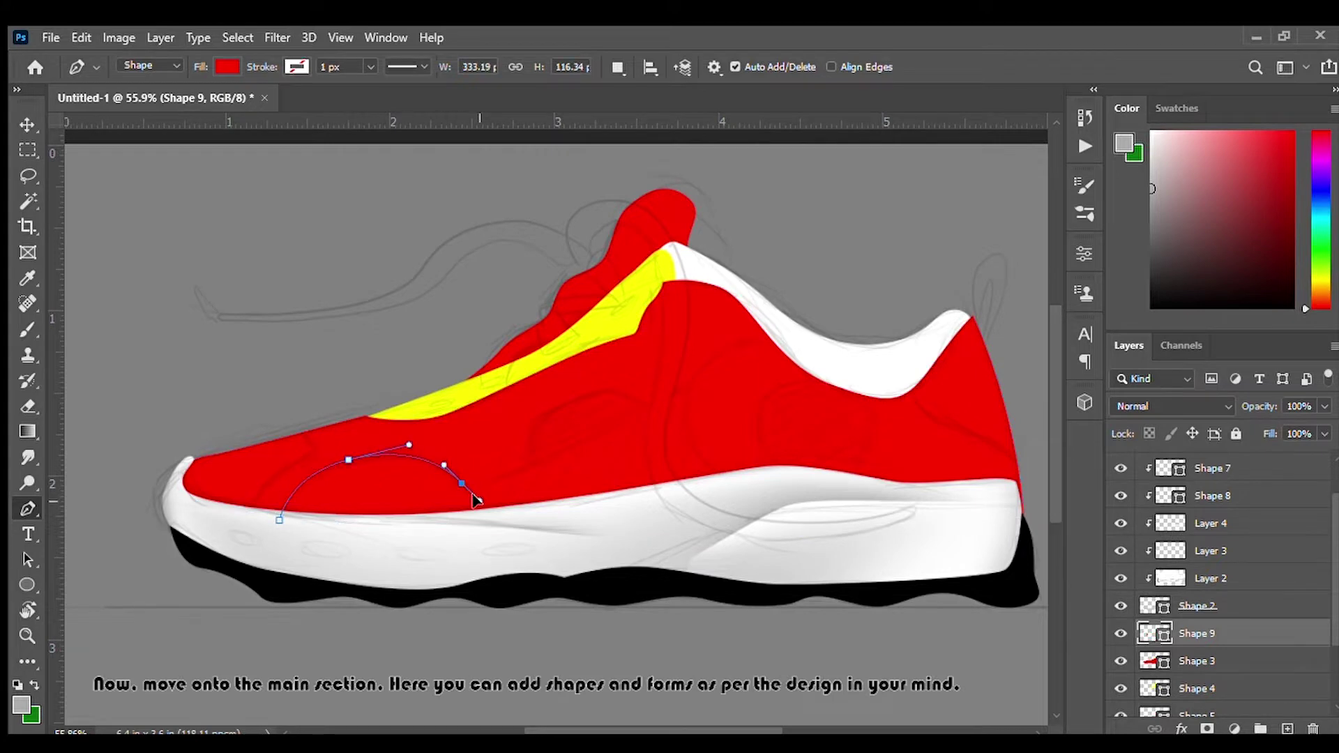
left_click(279, 519)
key("ctrl+Return")
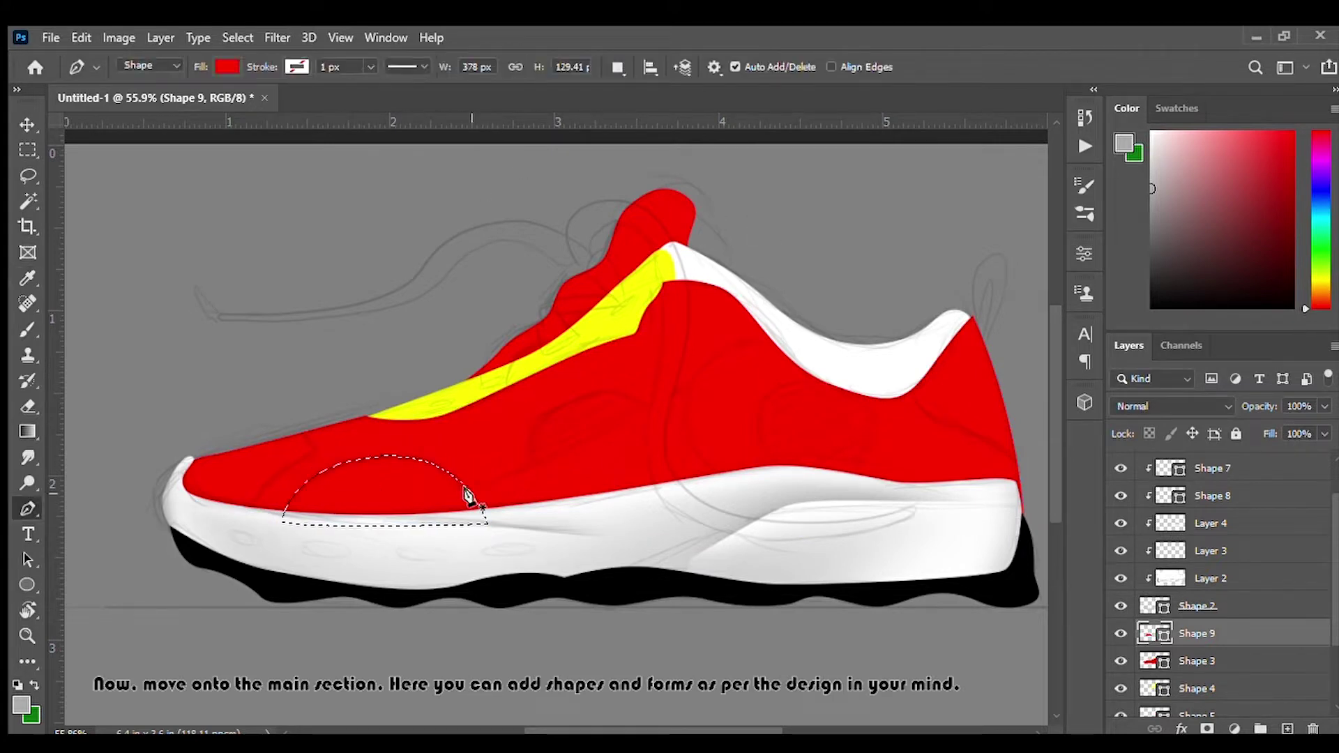
- Paint the forefoot panel yellow on a new clipped layer and deselect
key("b")
key("ctrl+shift+alt+n")
key("ctrl+alt+g")
left_click(505, 388, "alt")
left_click_drag(327, 491, 513, 544)
key("ctrl+d")
left_click_drag(764, 493, 709, 503)
scroll(709, 503, "up", 1)
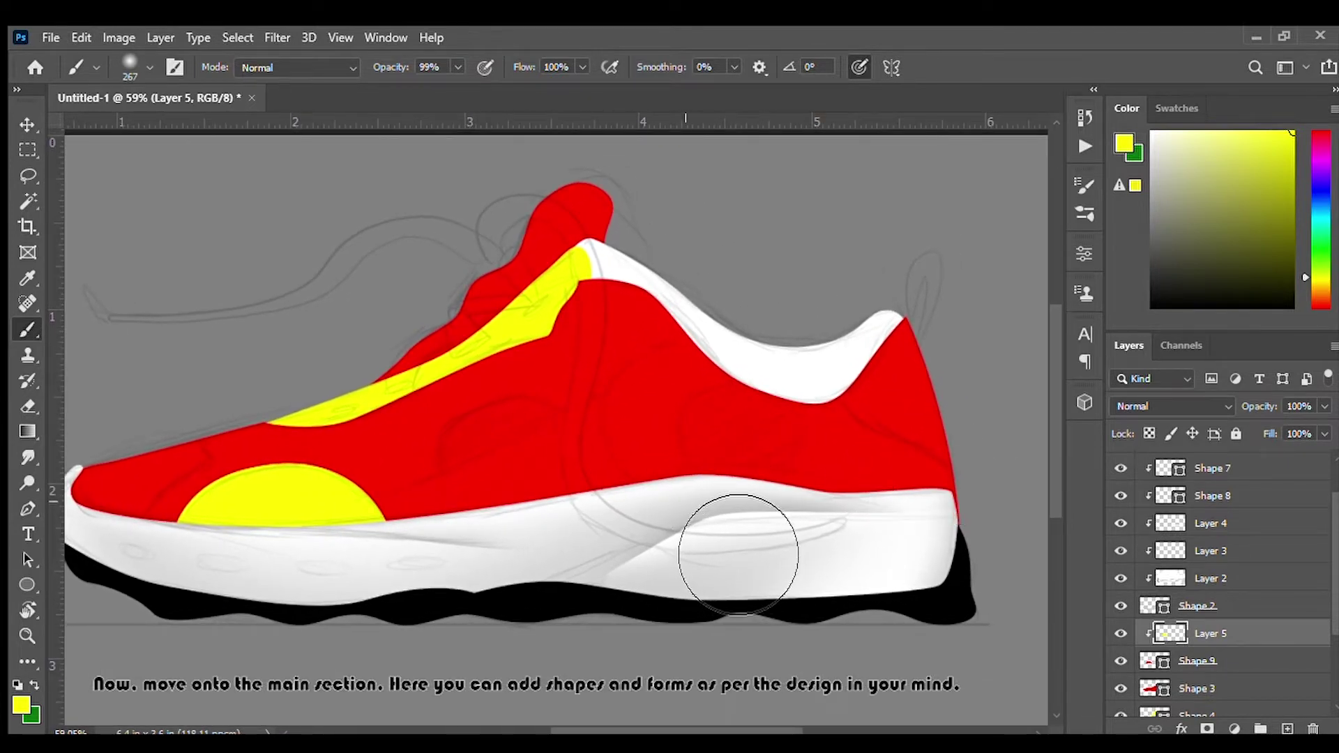
- Outline the heel panel, load it as a selection, and sample the yellow colour
left_click_drag(732, 553, 693, 562)
left_click(28, 509)
left_click_drag(799, 382, 813, 425)
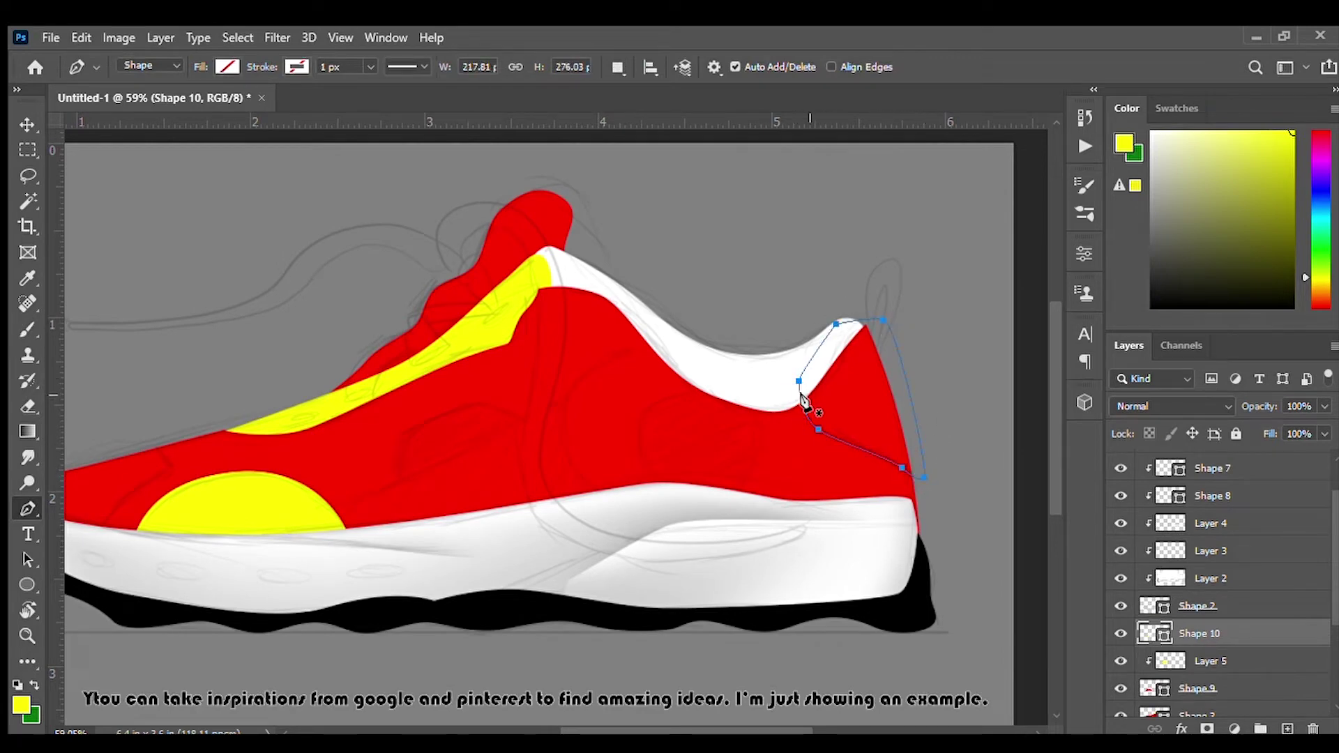
key("i")
key("ctrl+Return")
key("b")
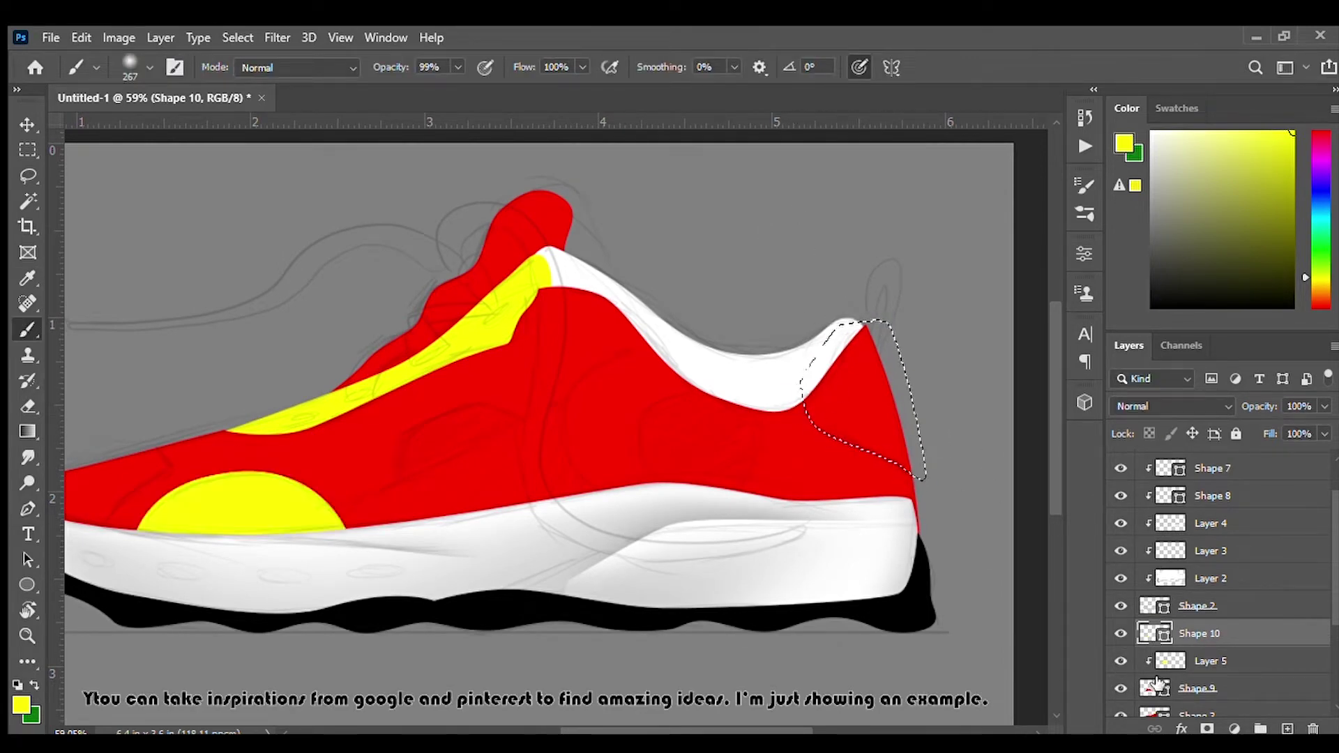
- Fill the heel selection yellow on clipped Layer 6 placed below Shape 9
left_click(1156, 686)
key("ctrl+shift+alt+n")
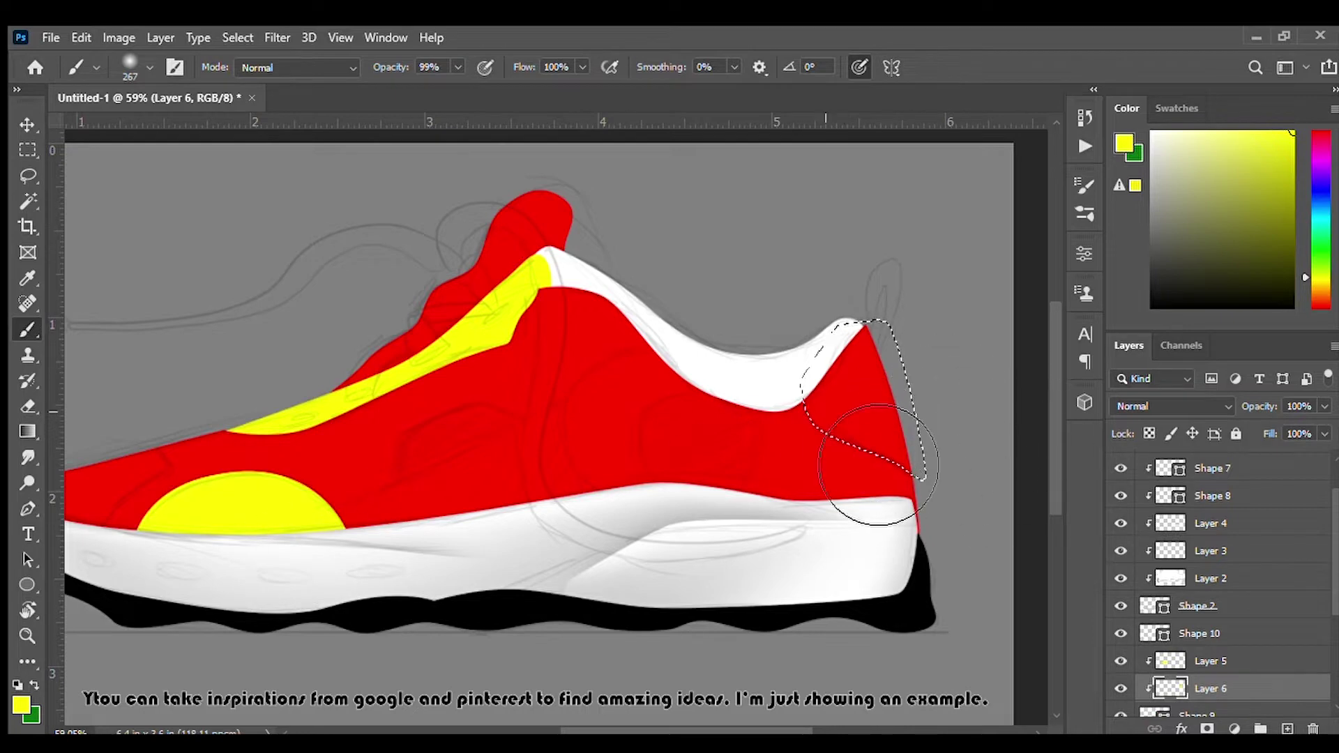
scroll(1150, 614, "down", 3)
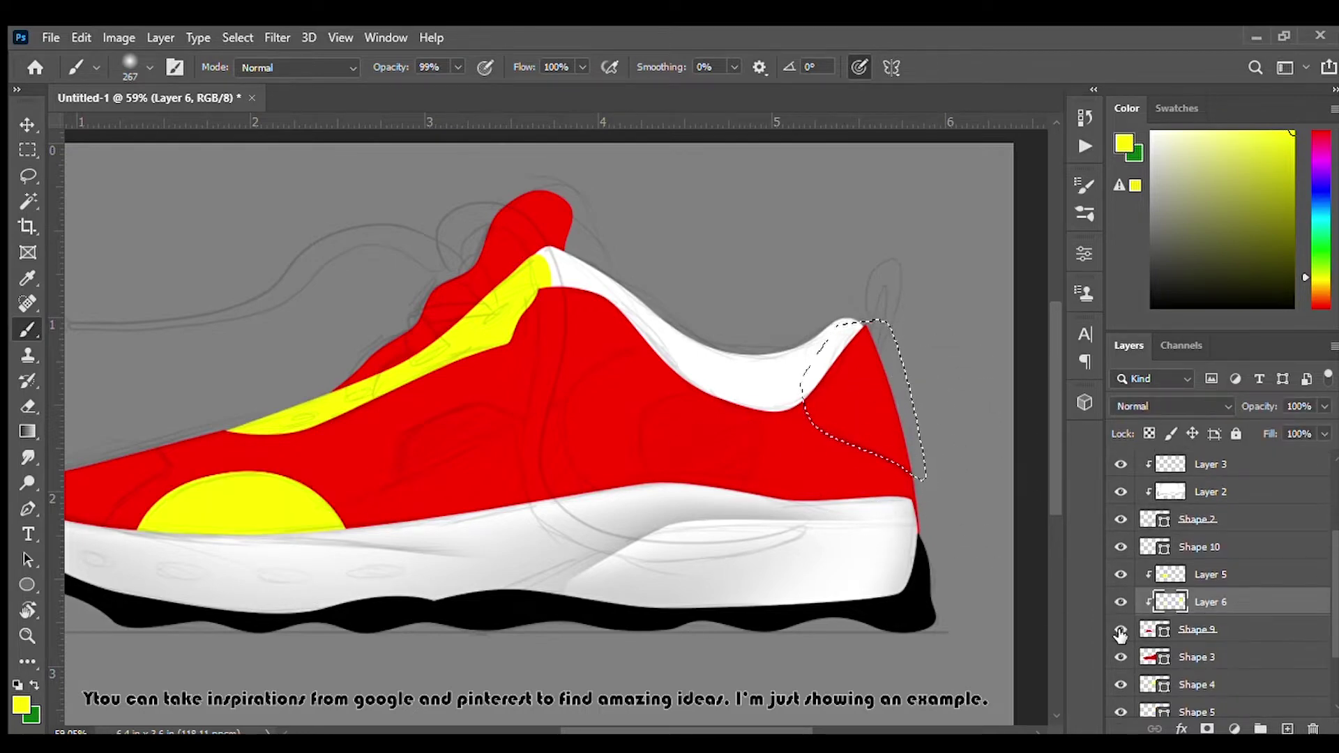
left_click_drag(1168, 608, 1168, 640)
key("alt+BackSpace")
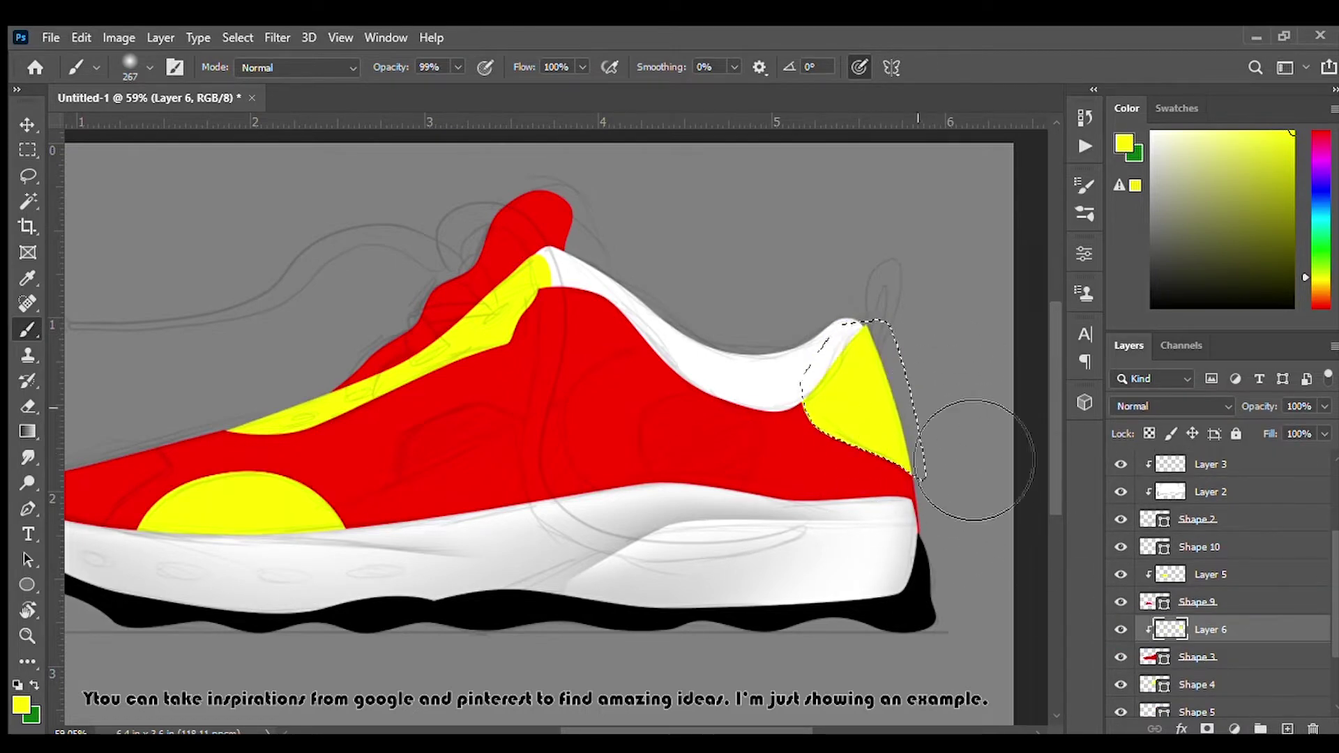
key("ctrl+d")
scroll(945, 395, "down", 2)
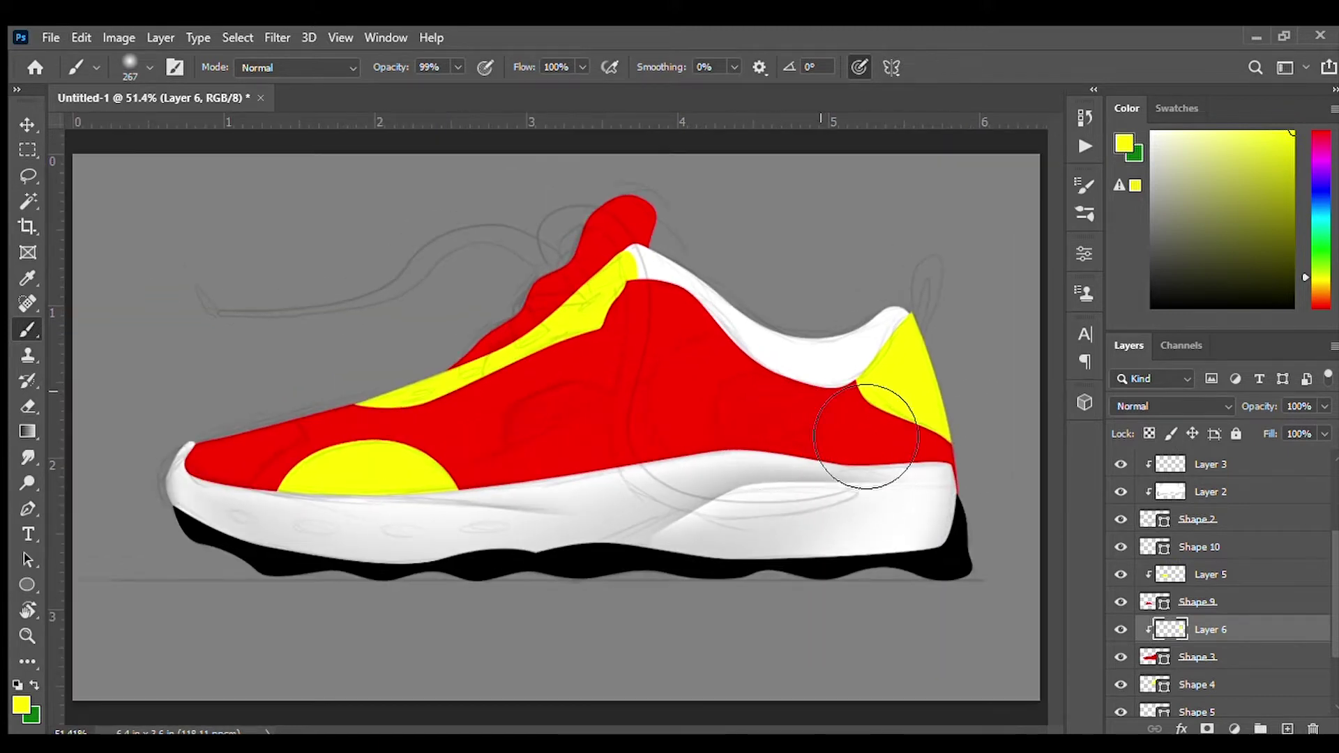
scroll(733, 387, "up", 2)
left_click_drag(591, 502, 661, 510)
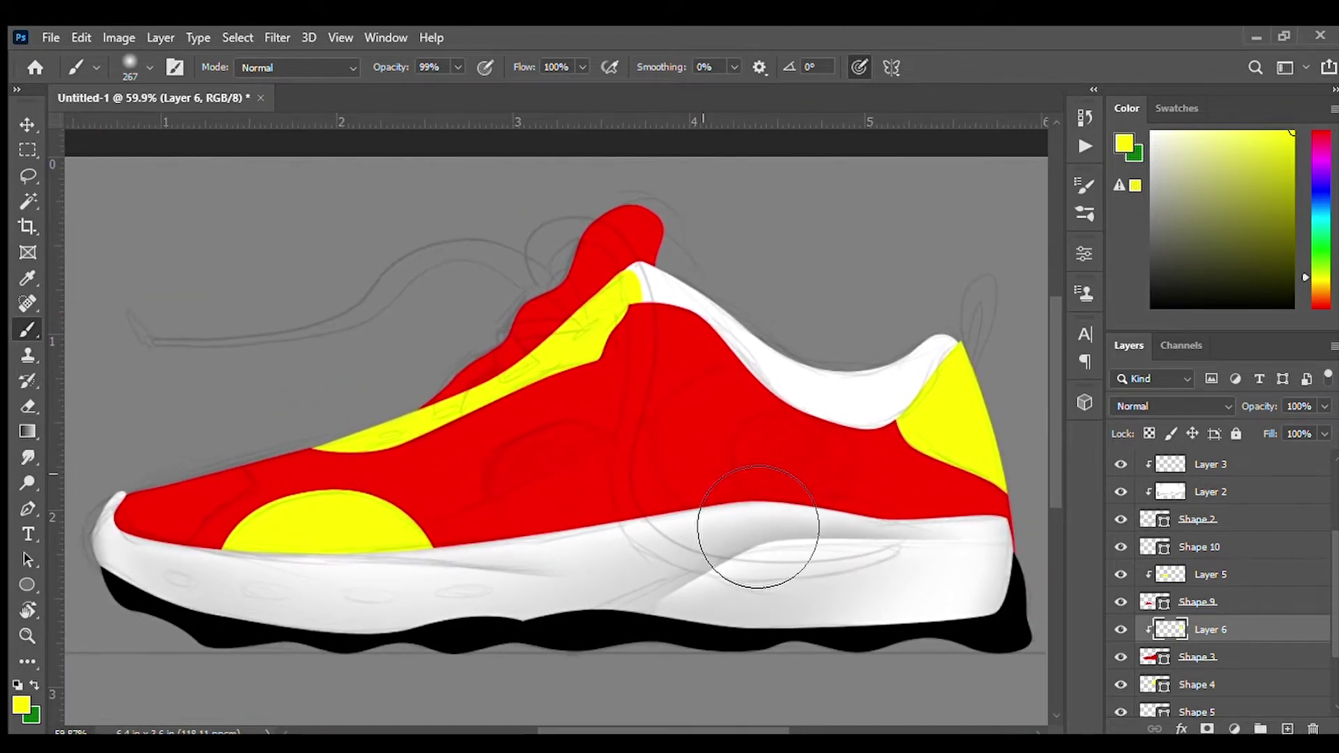
- Outline a crescent ring across the middle of the upper and load it as a selection
key("p")
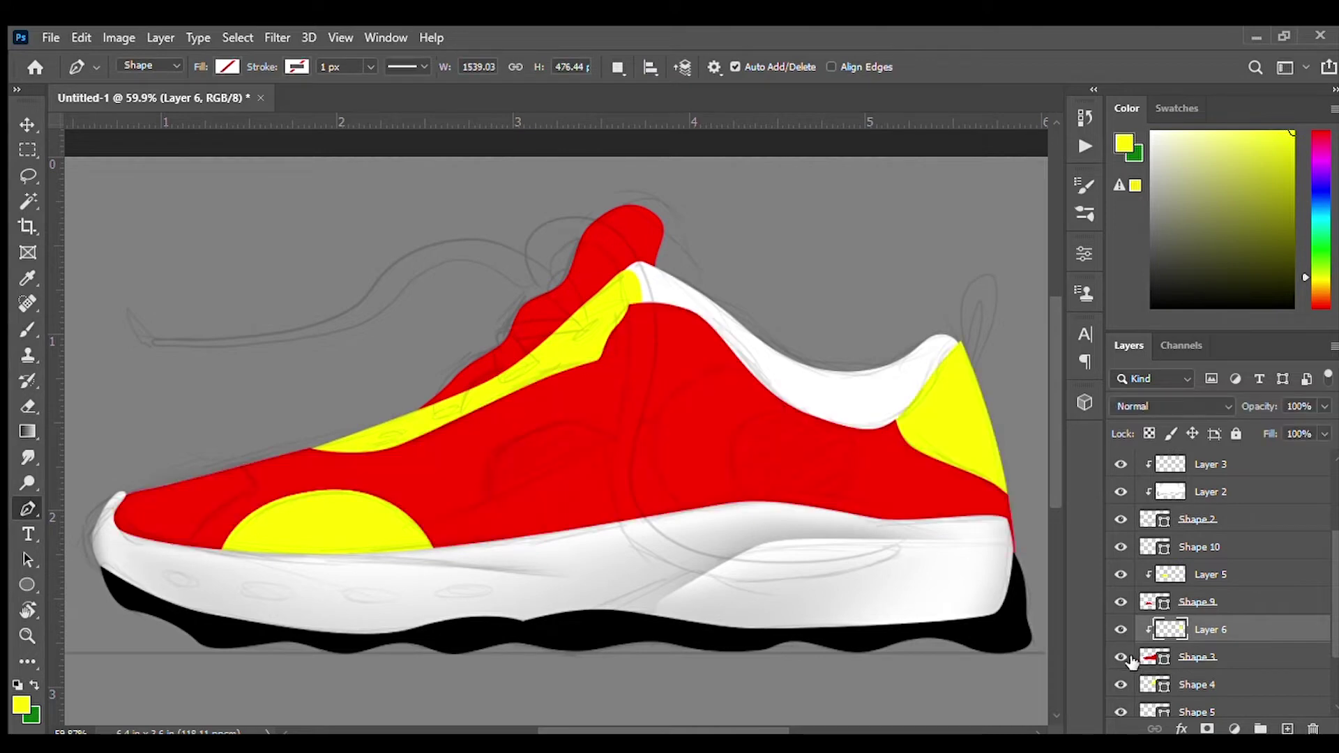
left_click(1287, 728)
left_click(806, 411)
left_click(741, 427)
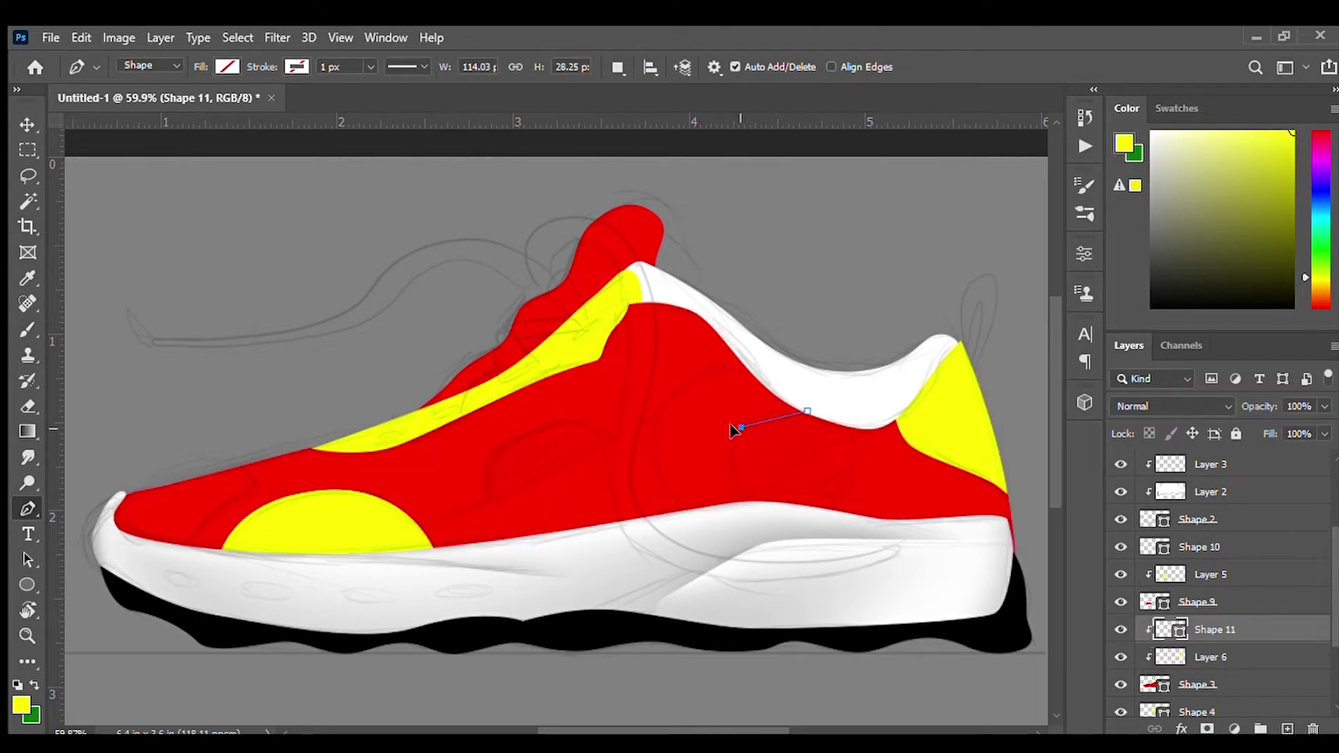
left_click_drag(786, 525, 802, 537)
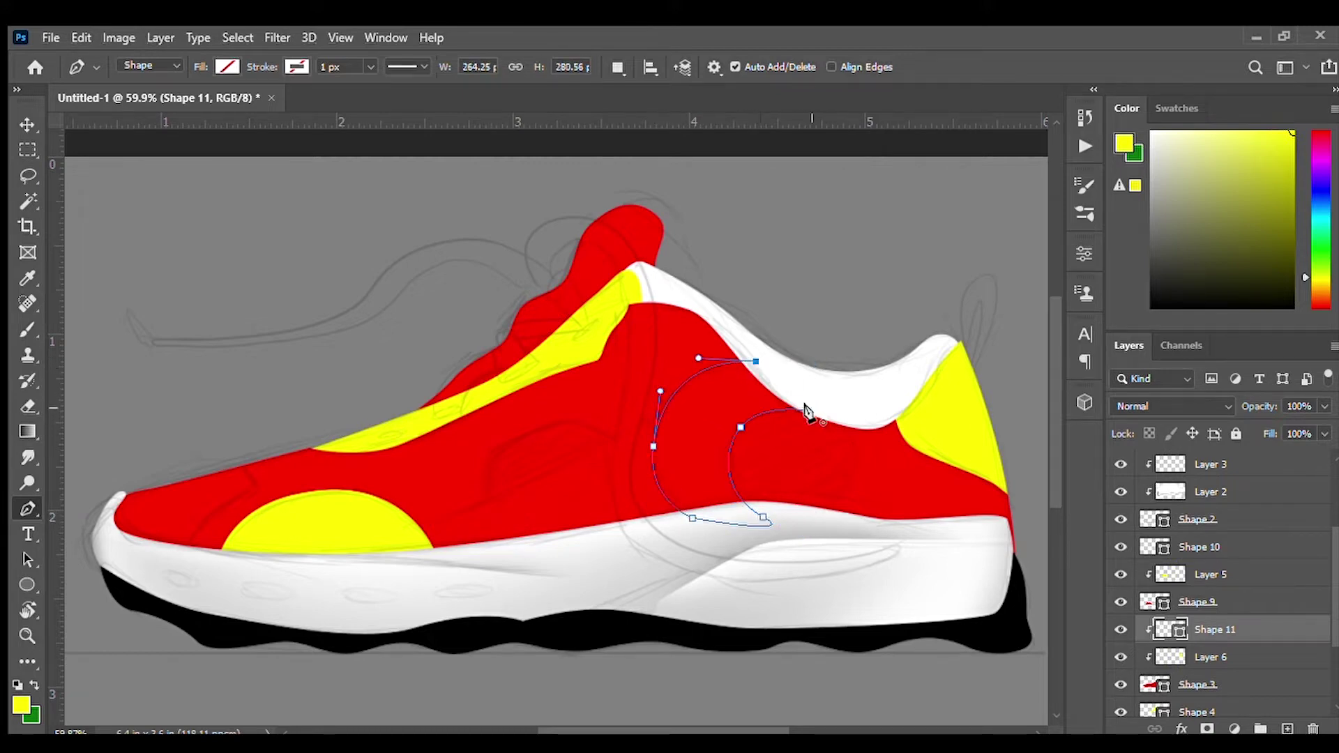
key("ctrl+Return")
- Paint the crescent yellow on clipped Layer 7, deselect, and zoom out
key("b")
left_click(1210, 656)
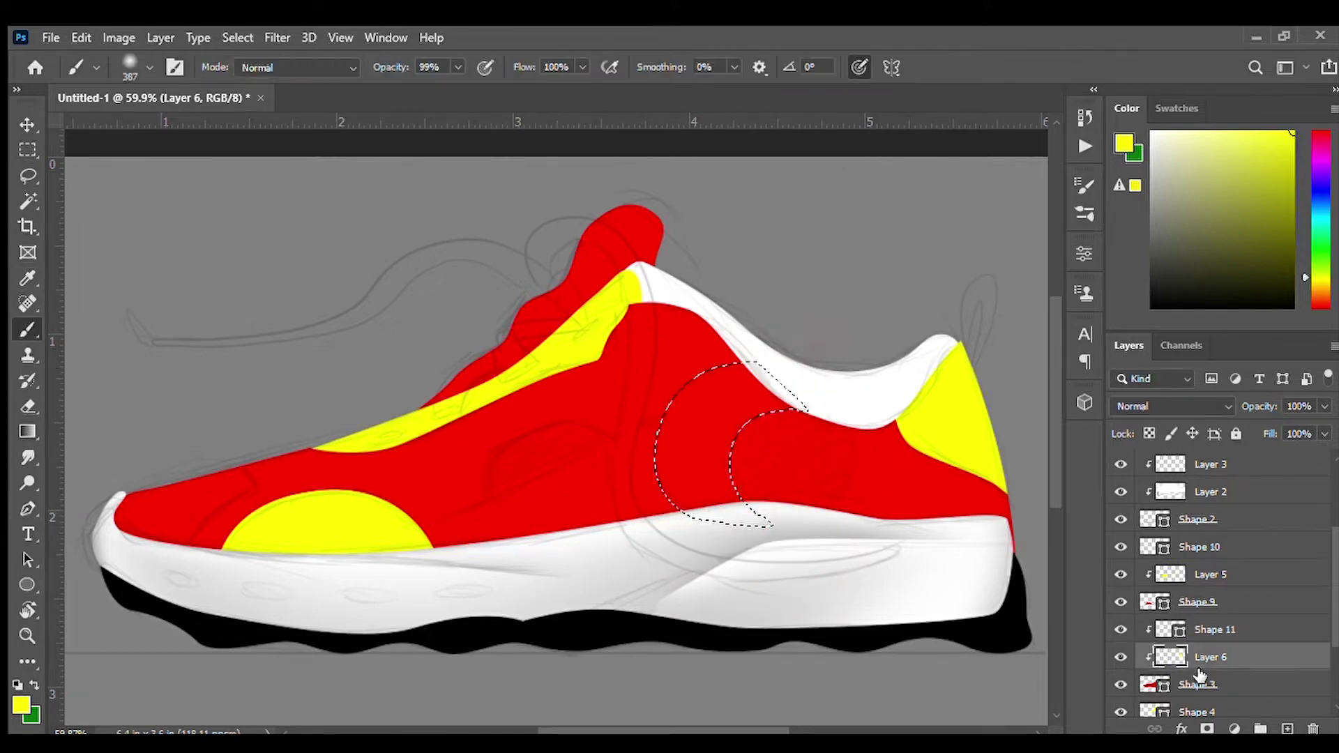
left_click(1287, 729)
mouse_move(691, 419)
left_mouse_down()
mouse_move(732, 509)
mouse_move(712, 562)
left_mouse_up()
key("ctrl+d")
key("ctrl+minus")
left_click(1154, 660, "alt")
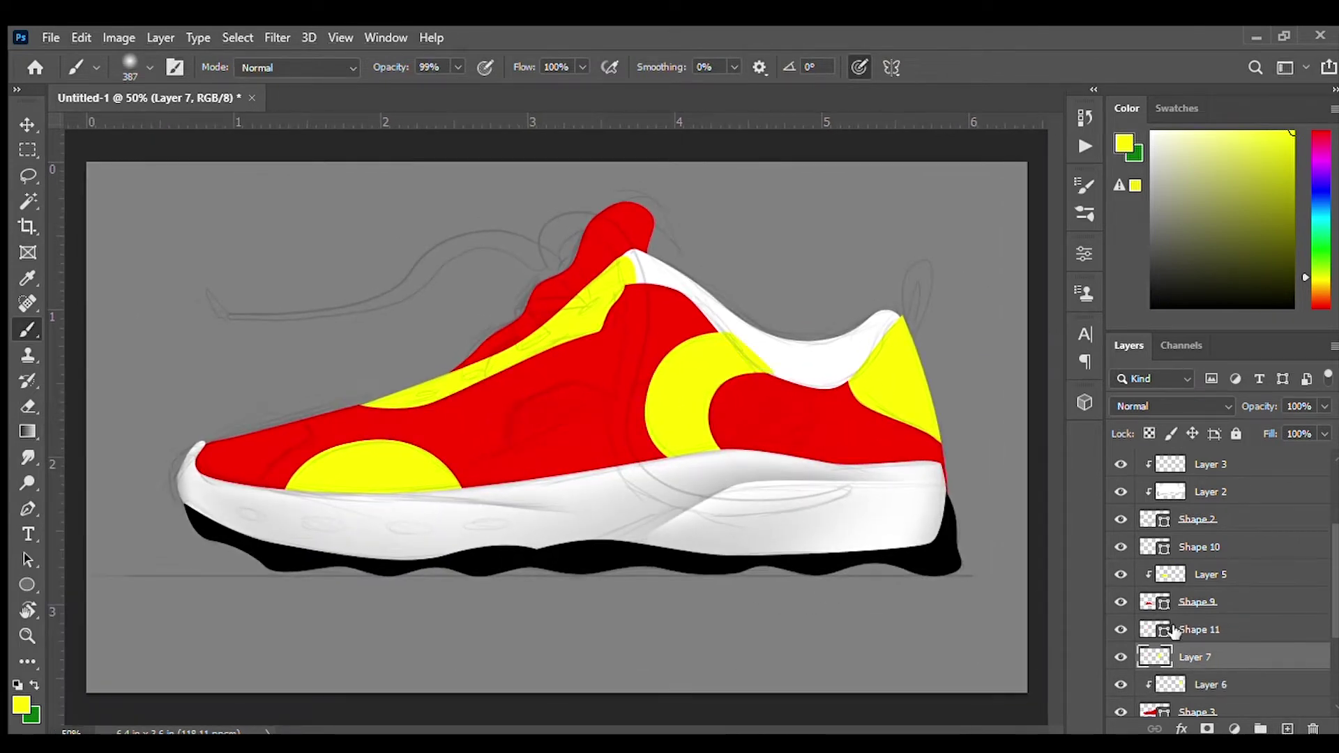
scroll(597, 484, "up", 1)
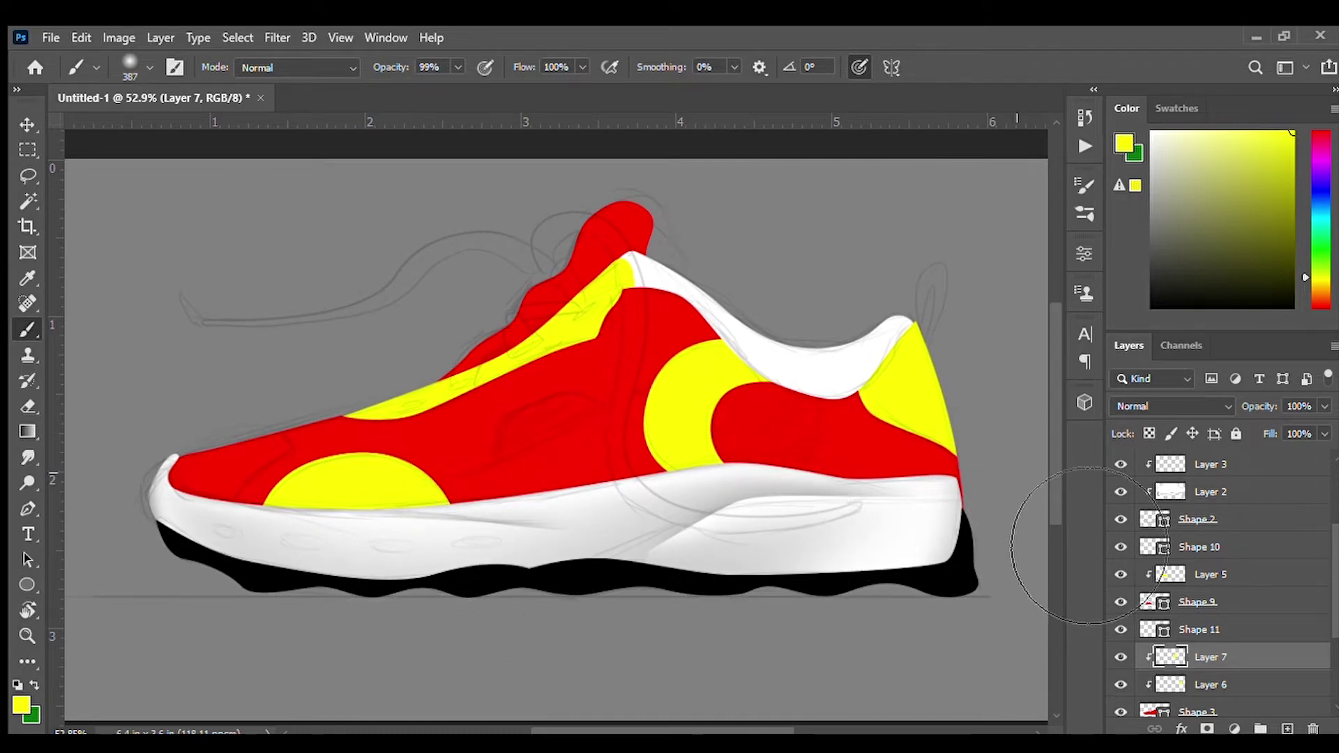
scroll(1323, 563, "down", 2)
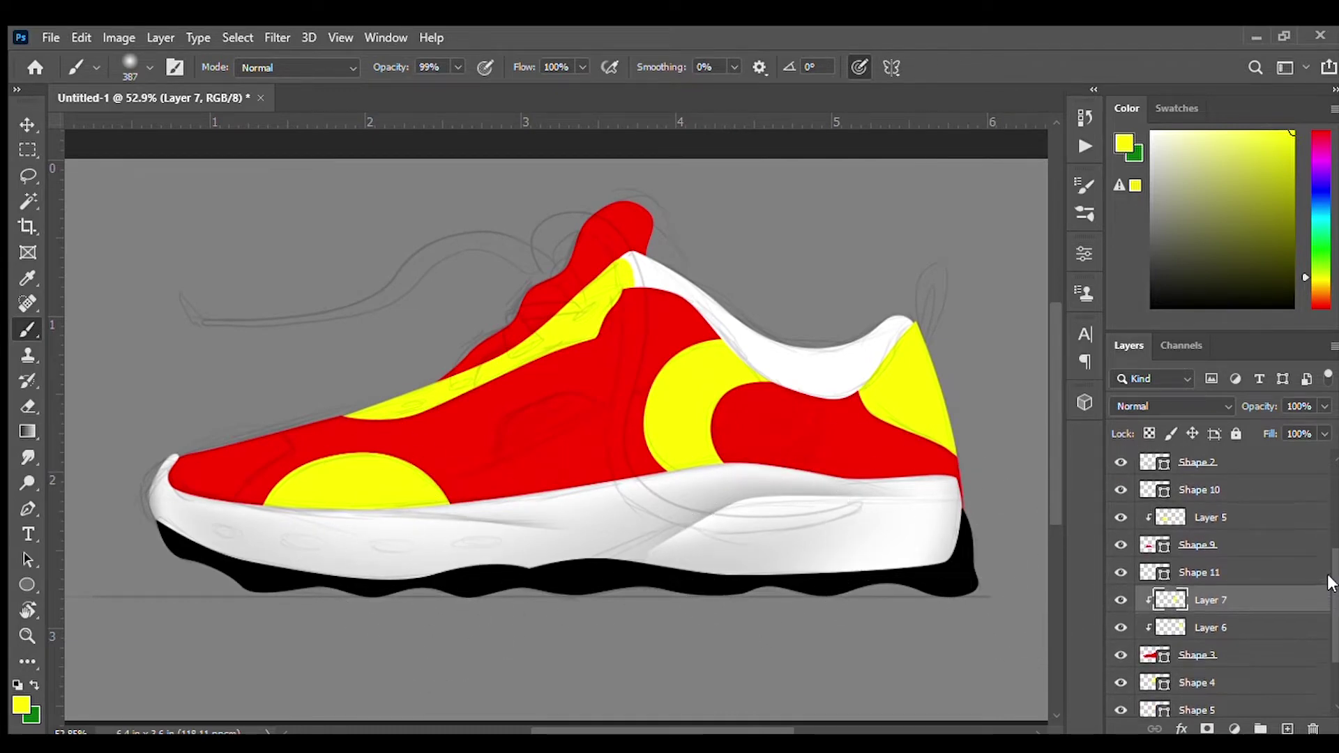
scroll(1327, 585, "down", 1)
- Outline the toe cap, load it as a selection, and select the red upper's layer
key("p")
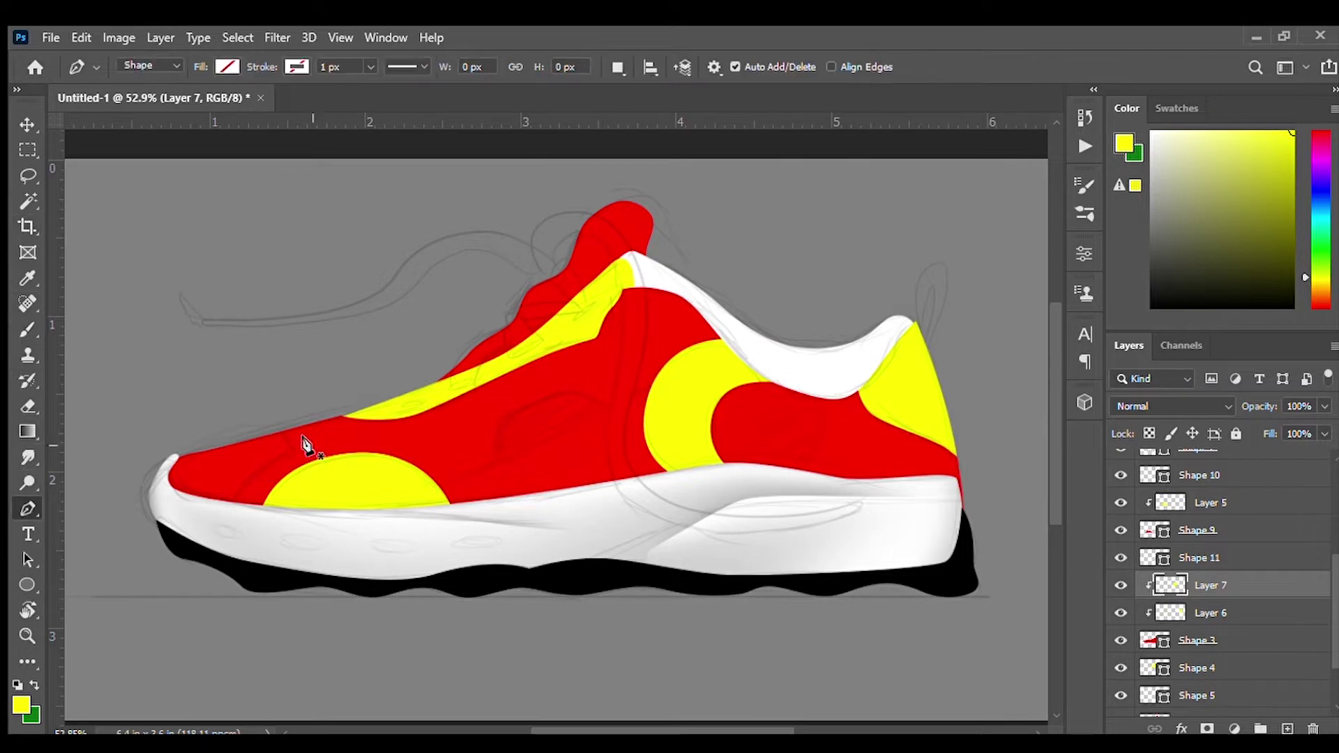
scroll(359, 457, "up", 3)
left_click(370, 405)
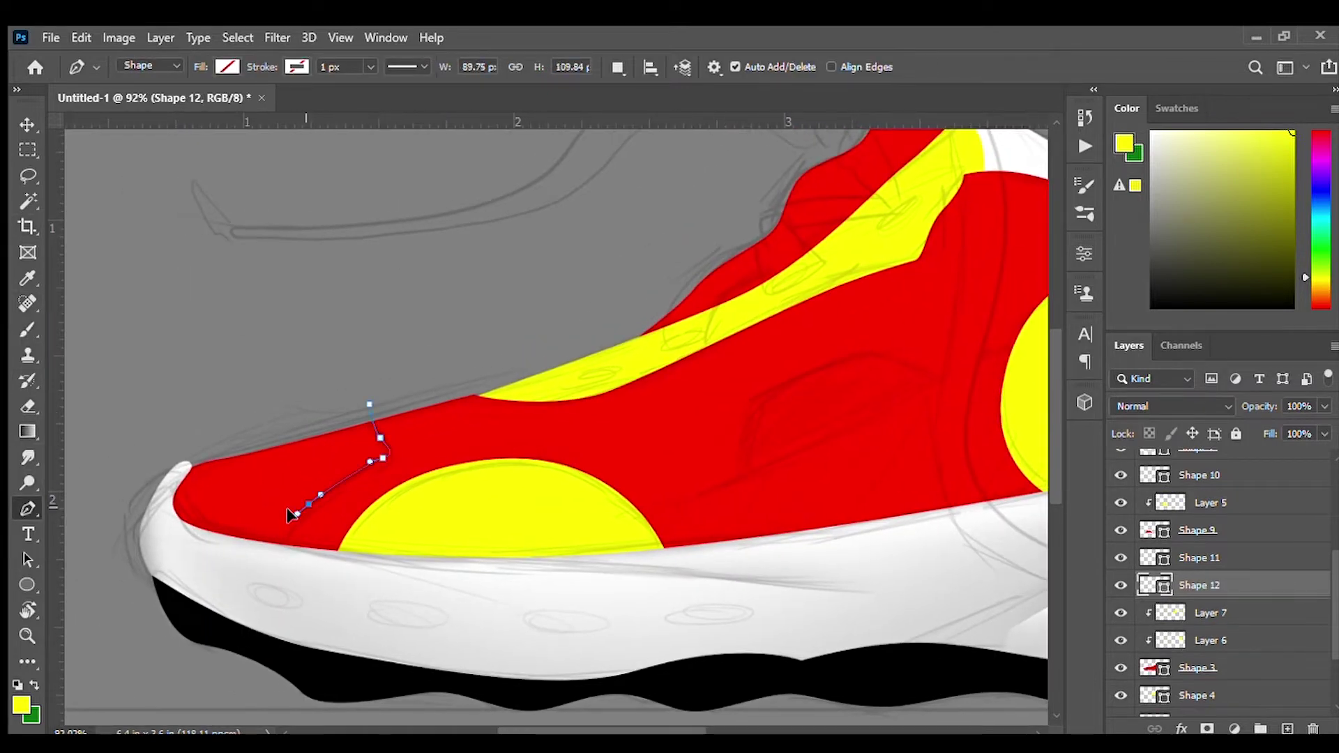
key("ctrl+Return")
left_click(1180, 668)
key("ctrl+j")
key("ctrl+z")
- Trim the selection to the Shape 3 upper and paint the toe light grey on Layer 8
scroll(1178, 655, "down", 2)
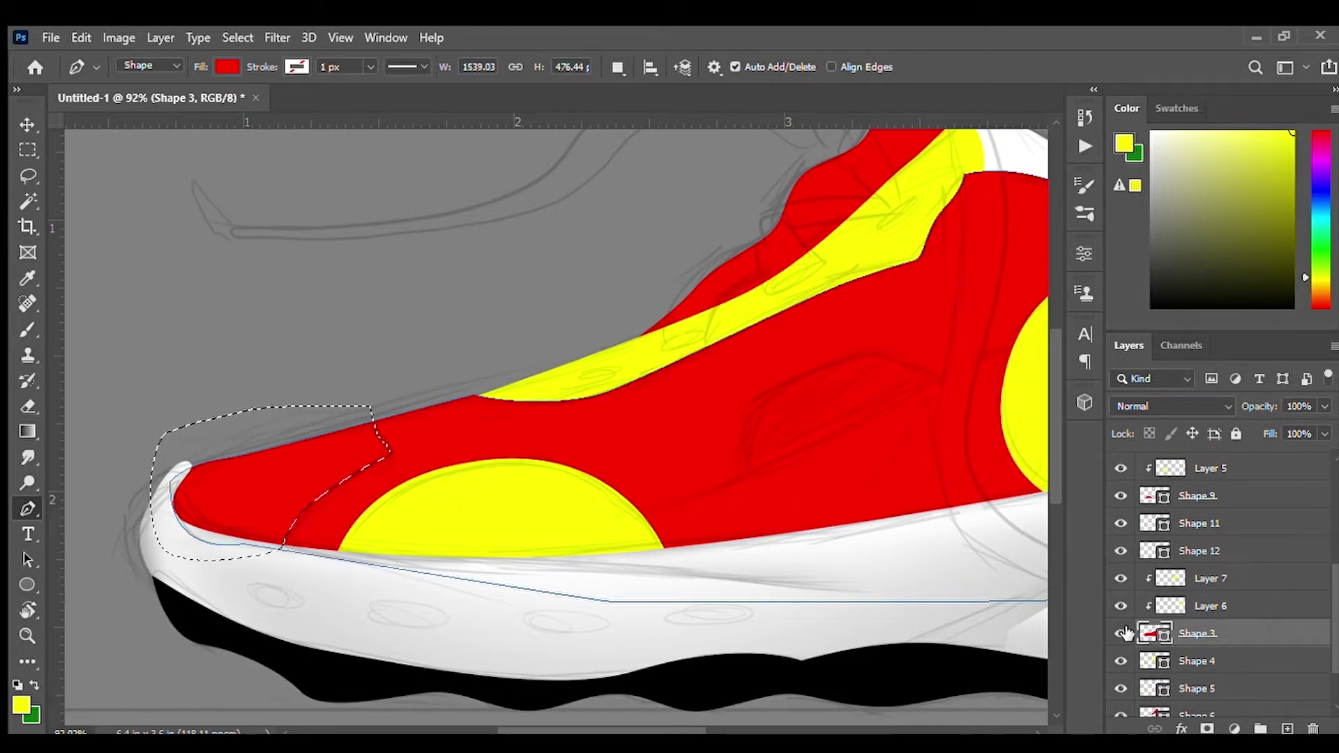
left_click(1147, 633, "ctrl+alt+shift")
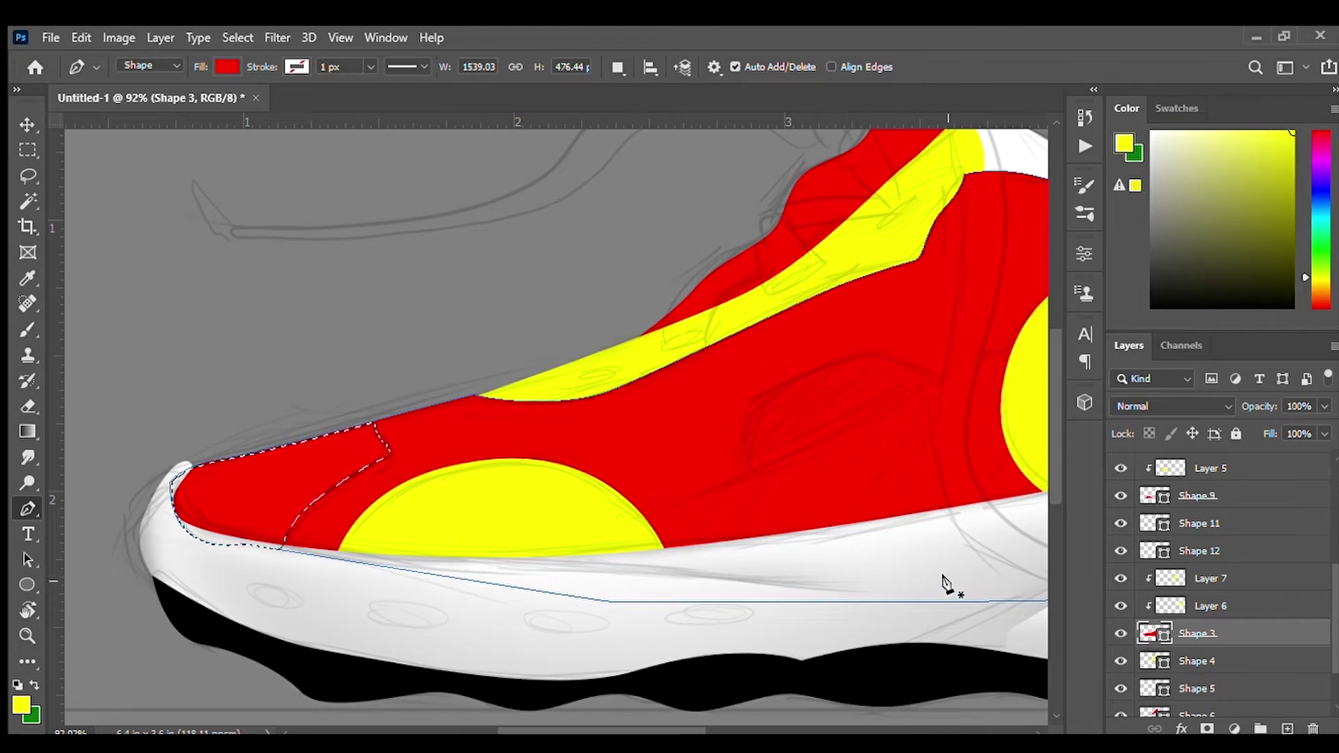
key("ctrl+shift+alt+n")
key("b")
left_click_drag(829, 415, 771, 443)
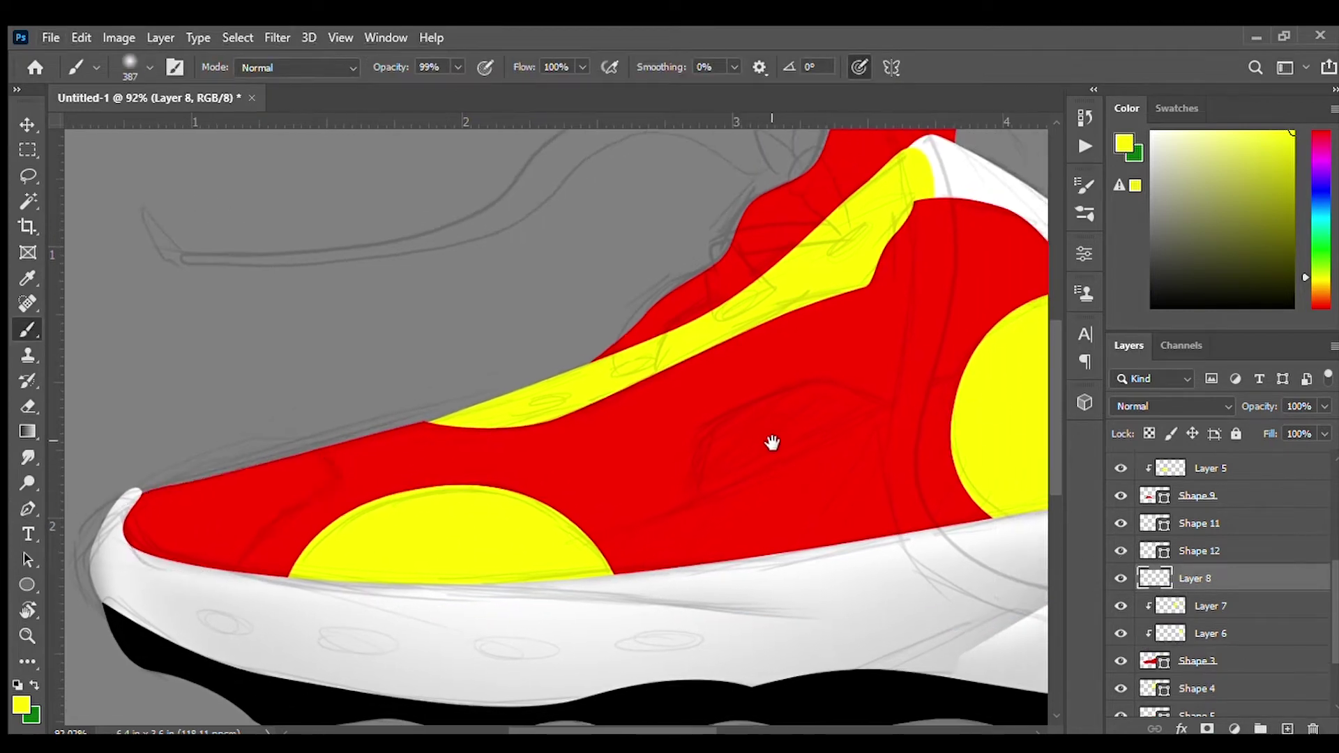
left_click_drag(182, 530, 299, 488)
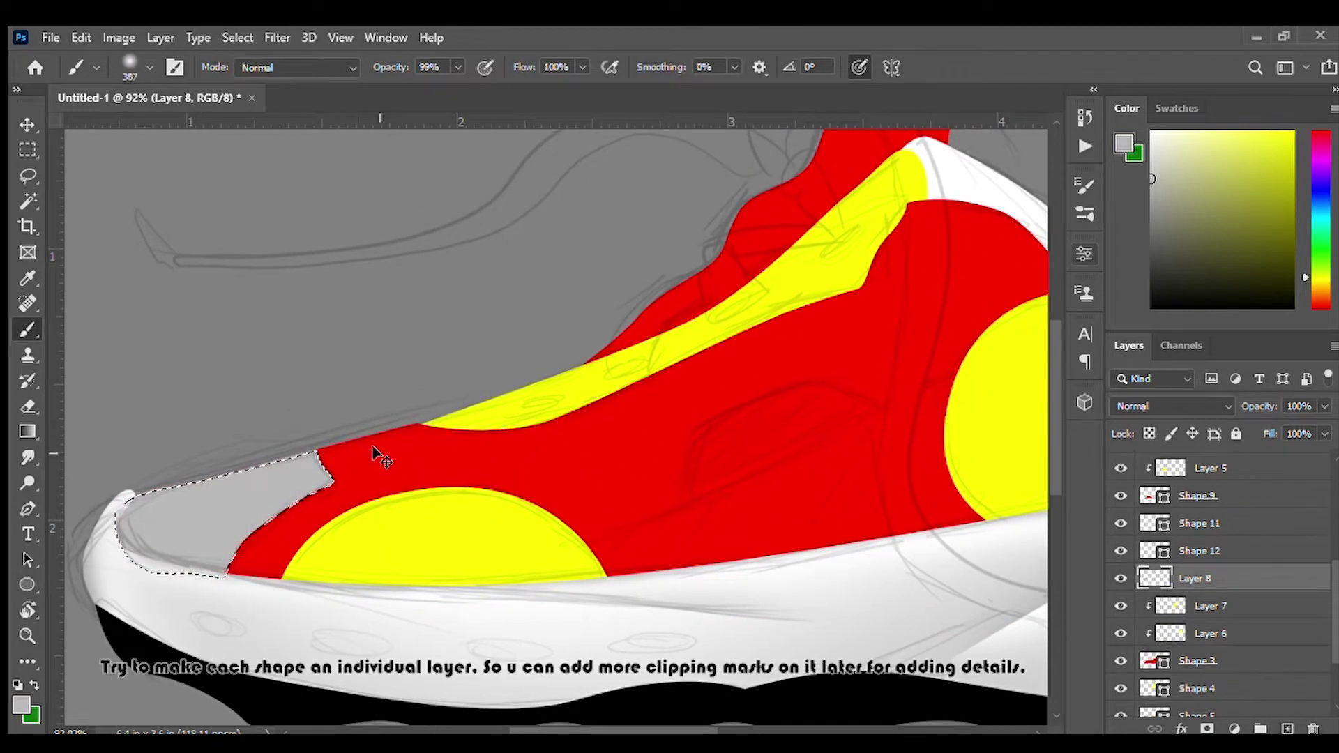
- Draw a grey slanted window shape (Shape 13) on the upper
key("p")
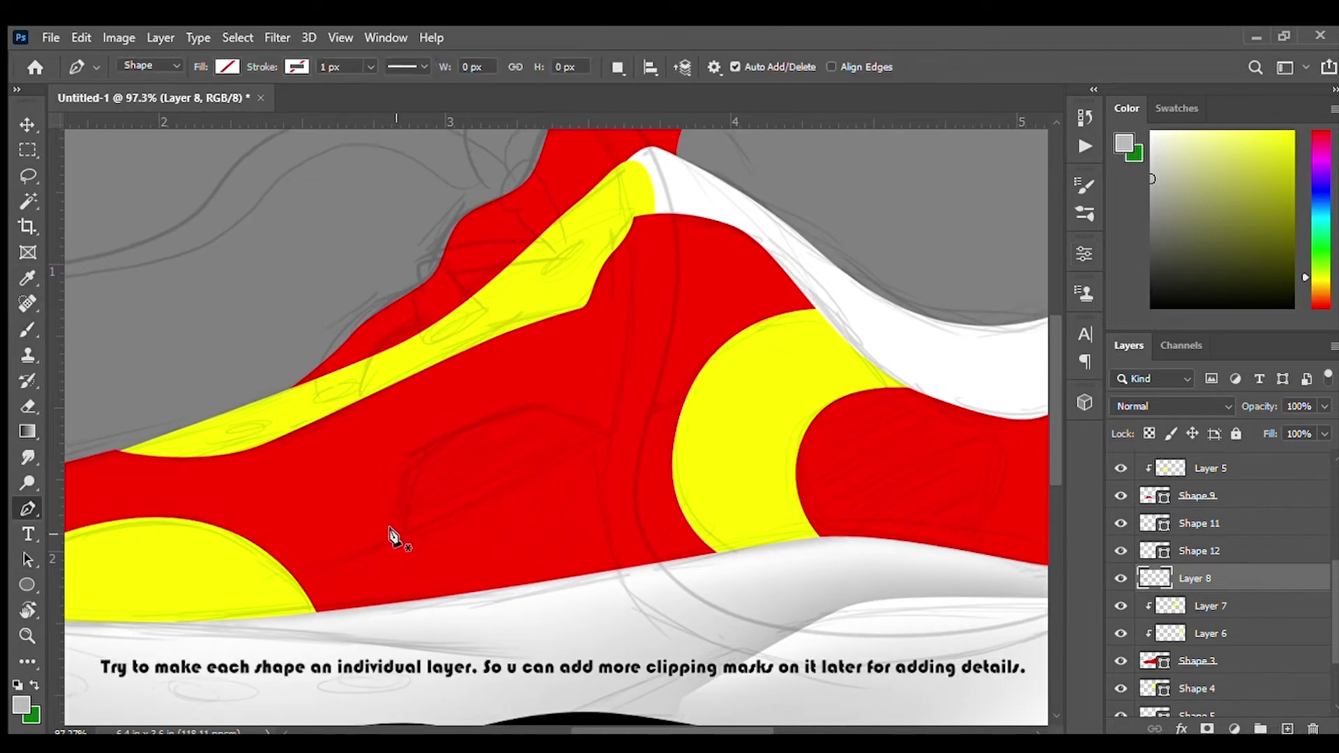
left_click(399, 532)
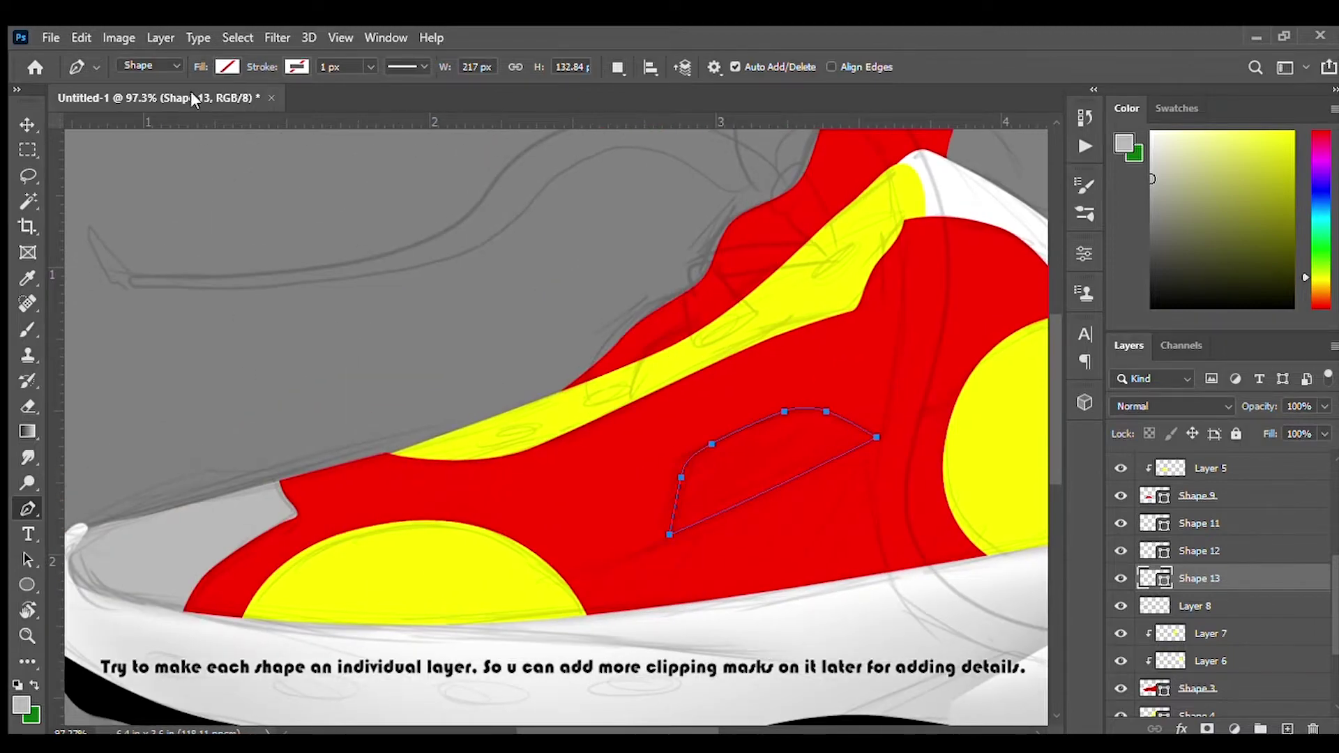
scroll(651, 472, "up", 2)
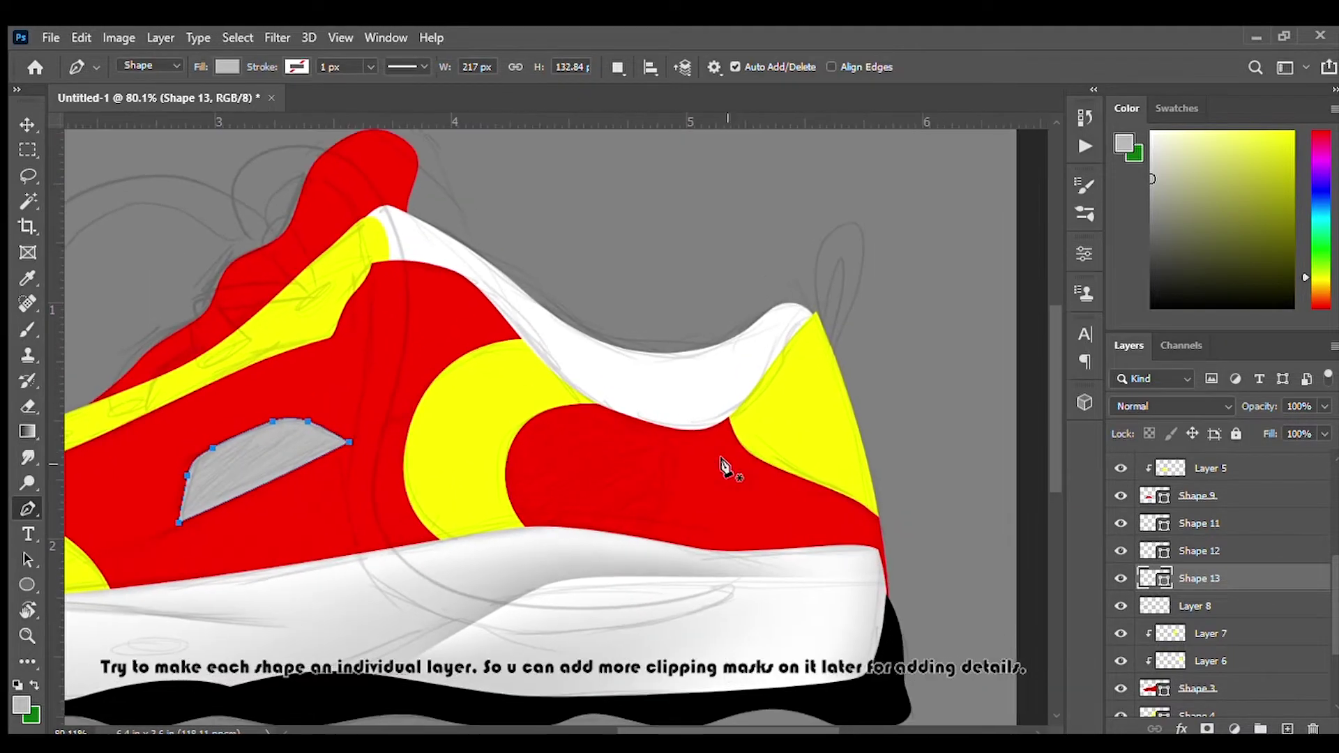
scroll(1129, 523, "down", 2)
scroll(1143, 530, "up", 2)
scroll(631, 448, "up", 1)
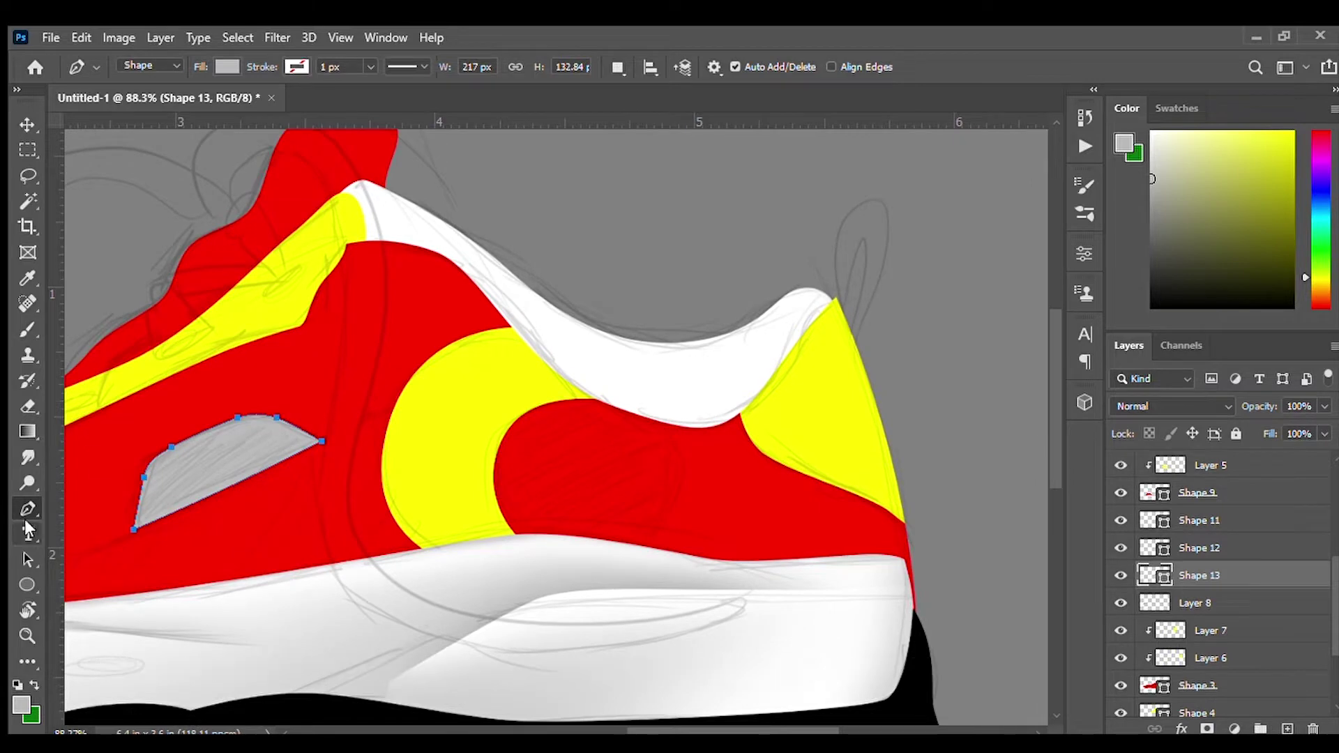
- Add a grey Ellipse 1 circle inside the yellow ring, fit the view, and hide the sketch
key("u")
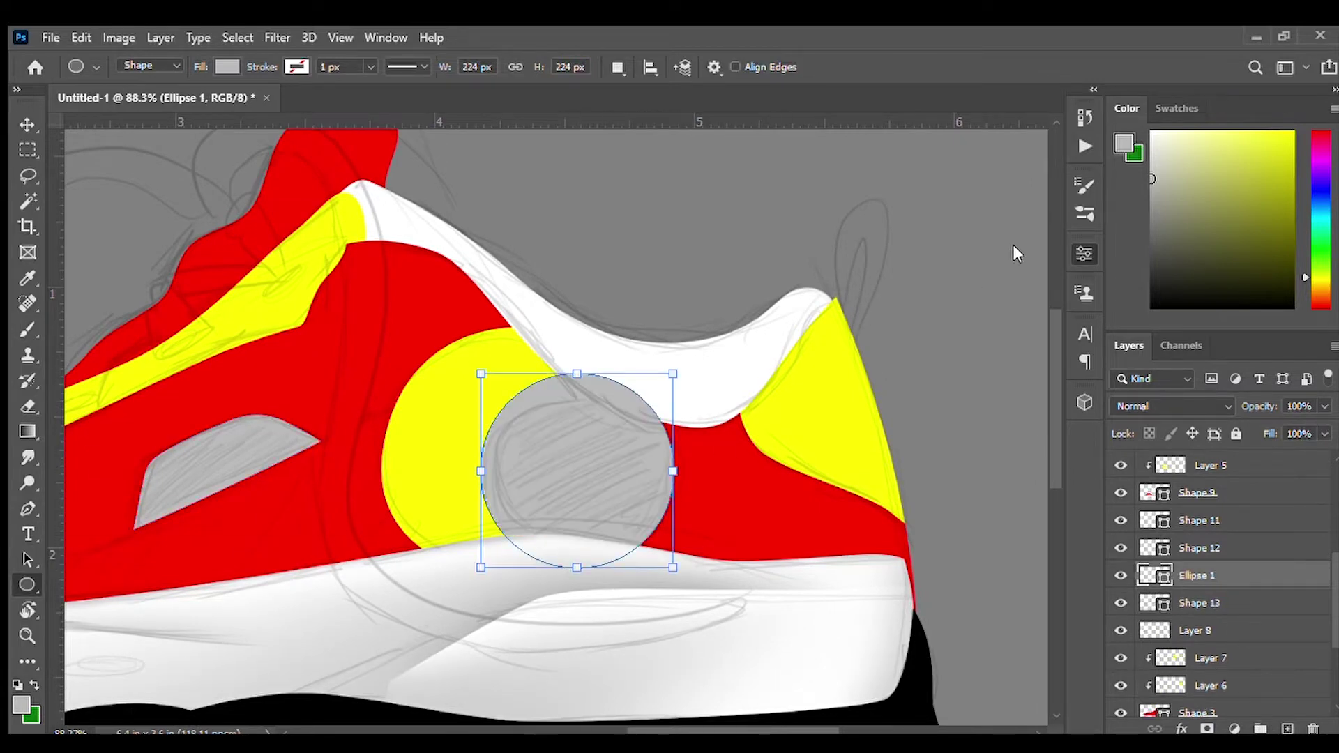
key("v")
left_click_drag(619, 487, 615, 481)
scroll(615, 482, "down", 3)
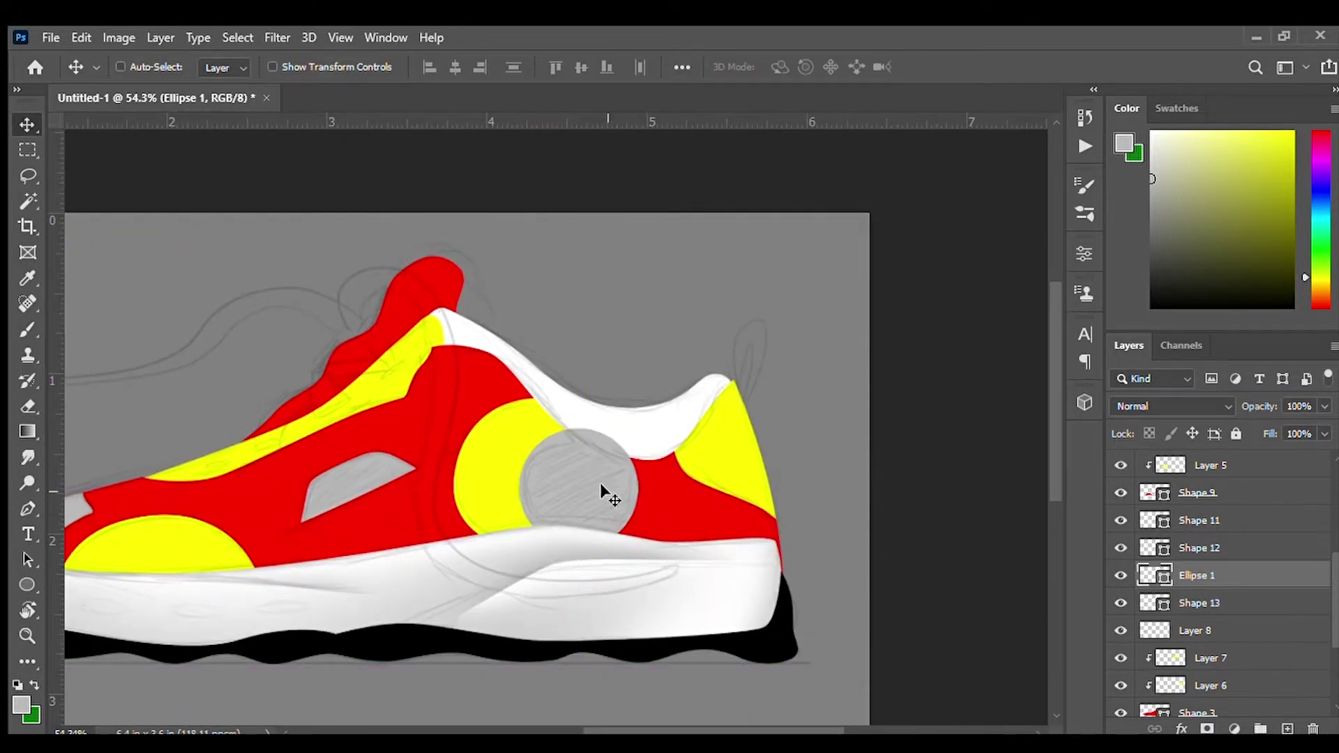
key("ctrl+0")
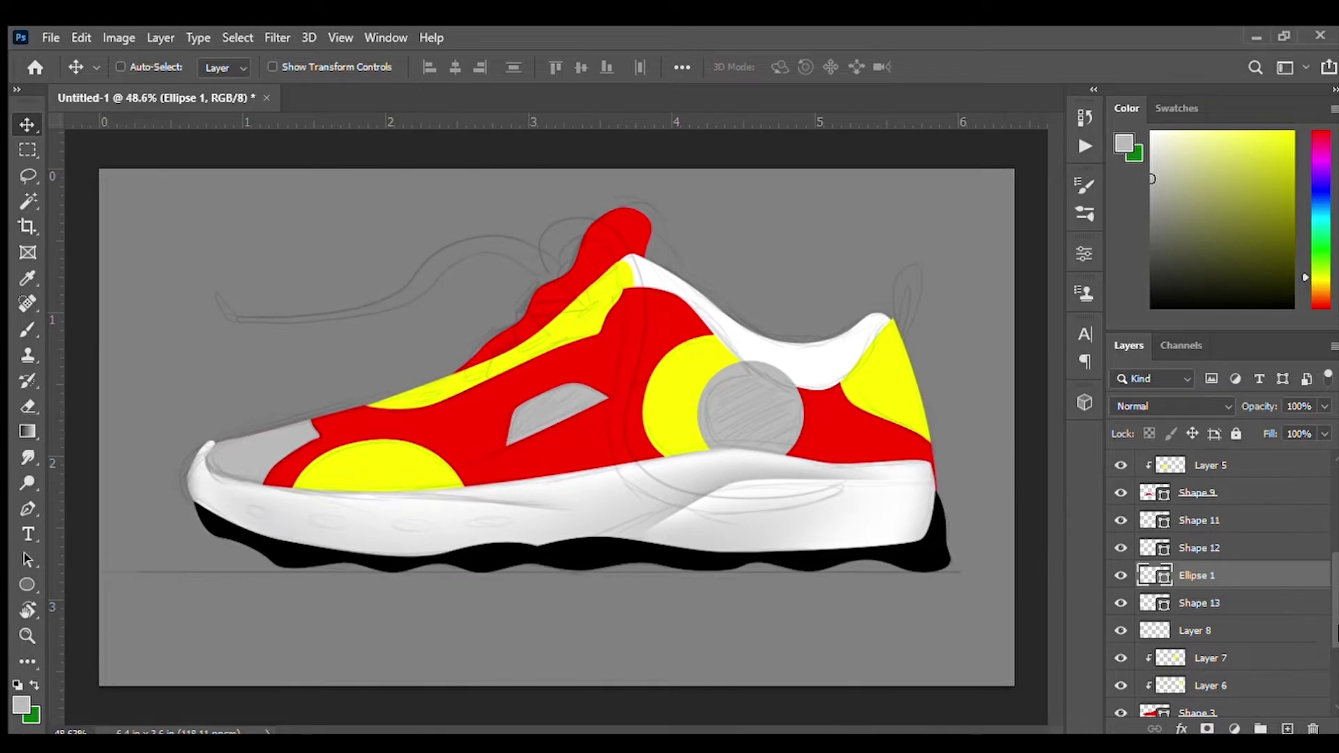
scroll(1333, 601, "up", 5)
left_click(1120, 463)
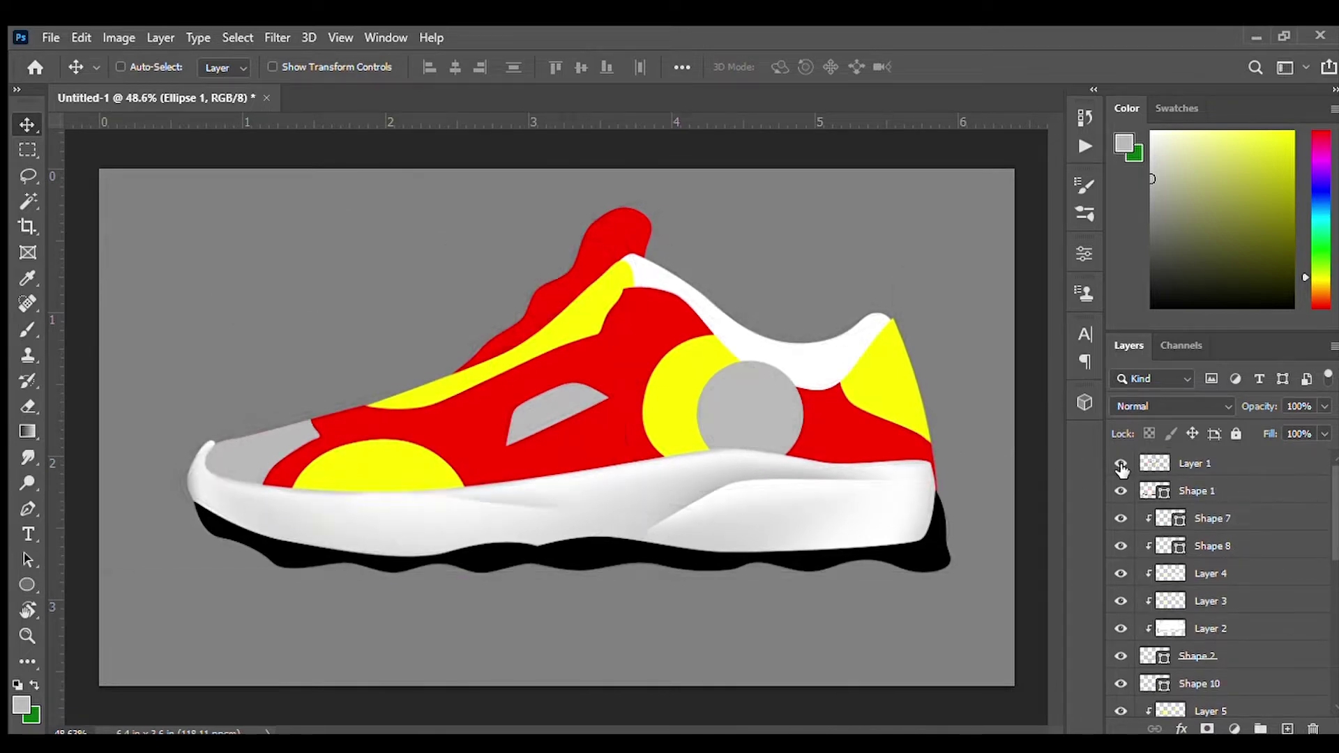
- Identify the Shape 11 and Shape 9 pieces by toggling their visibility
scroll(1289, 531, "down", 2)
scroll(1328, 572, "down", 2)
scroll(1328, 586, "down", 2)
scroll(1326, 616, "down", 2)
scroll(821, 478, "up", 1, "alt")
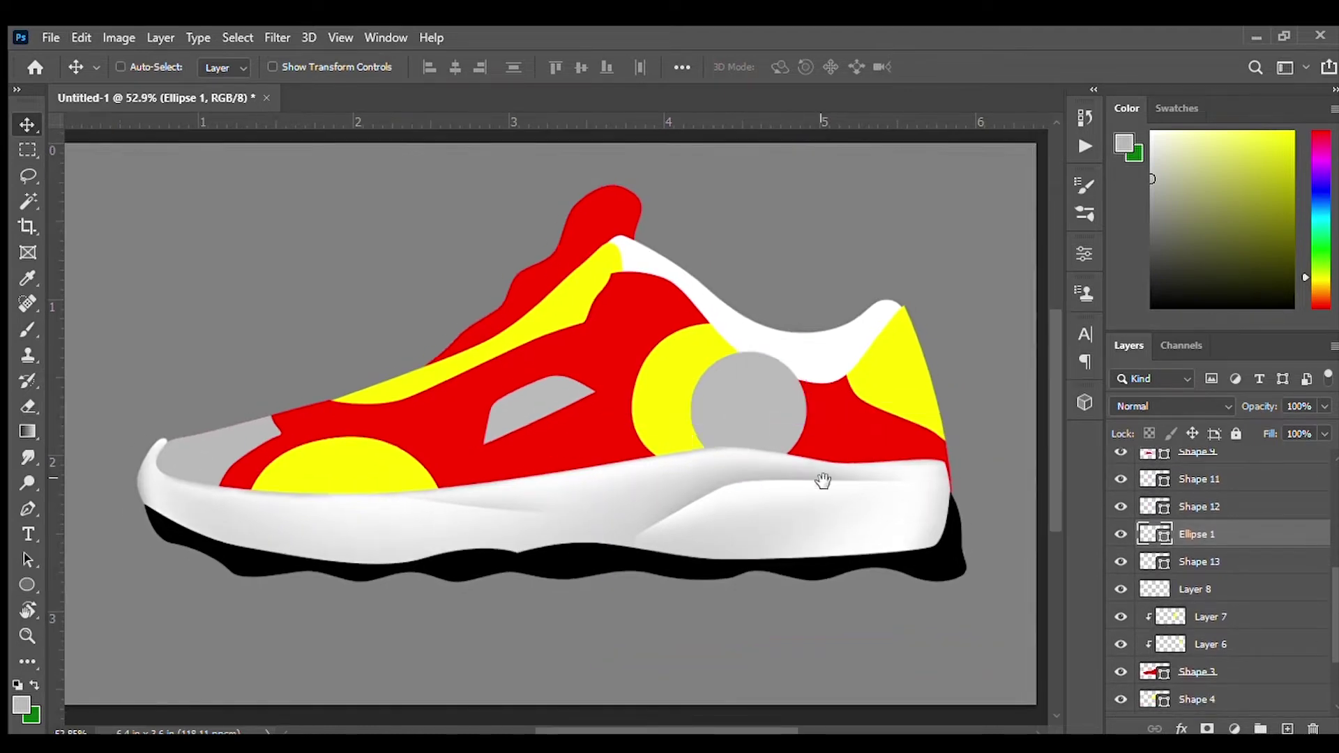
scroll(696, 394, "up", 1, "alt")
left_click(655, 411, "ctrl")
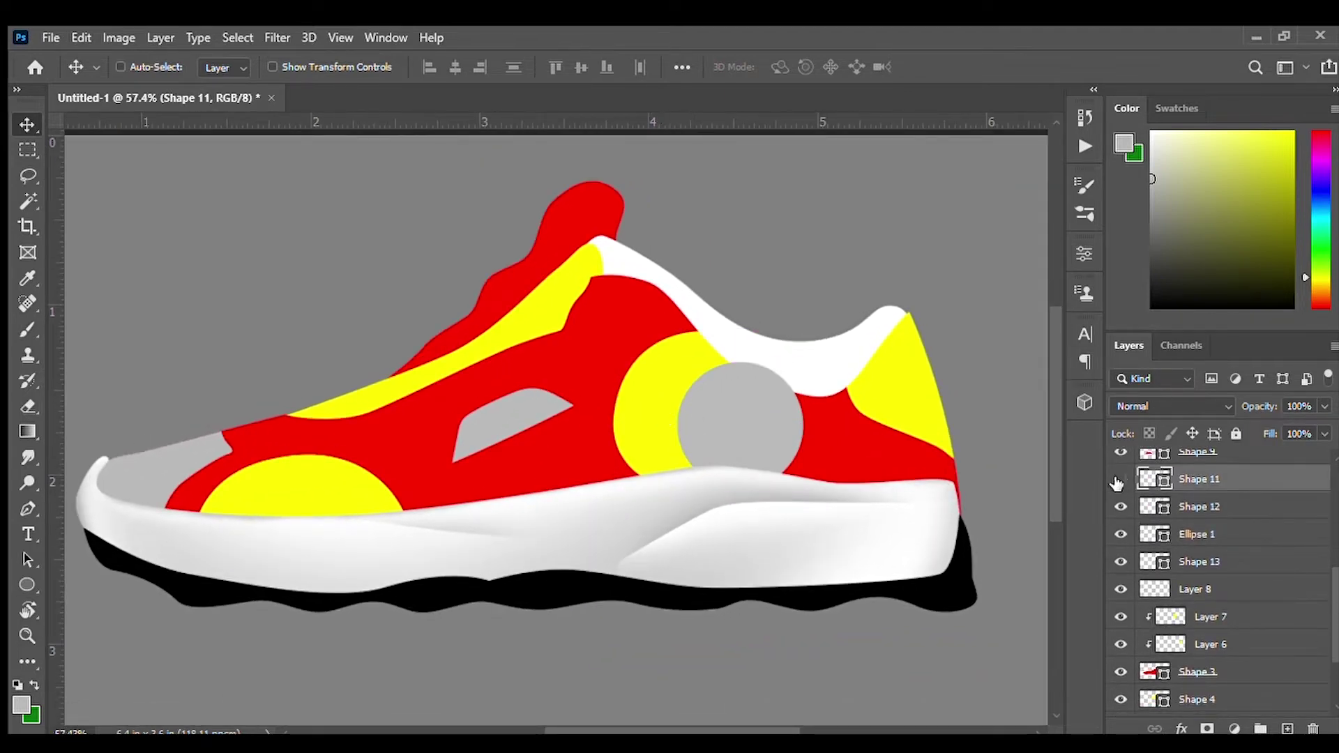
left_click(1120, 478)
left_click(1121, 451)
scroll(1145, 518, "up", 1)
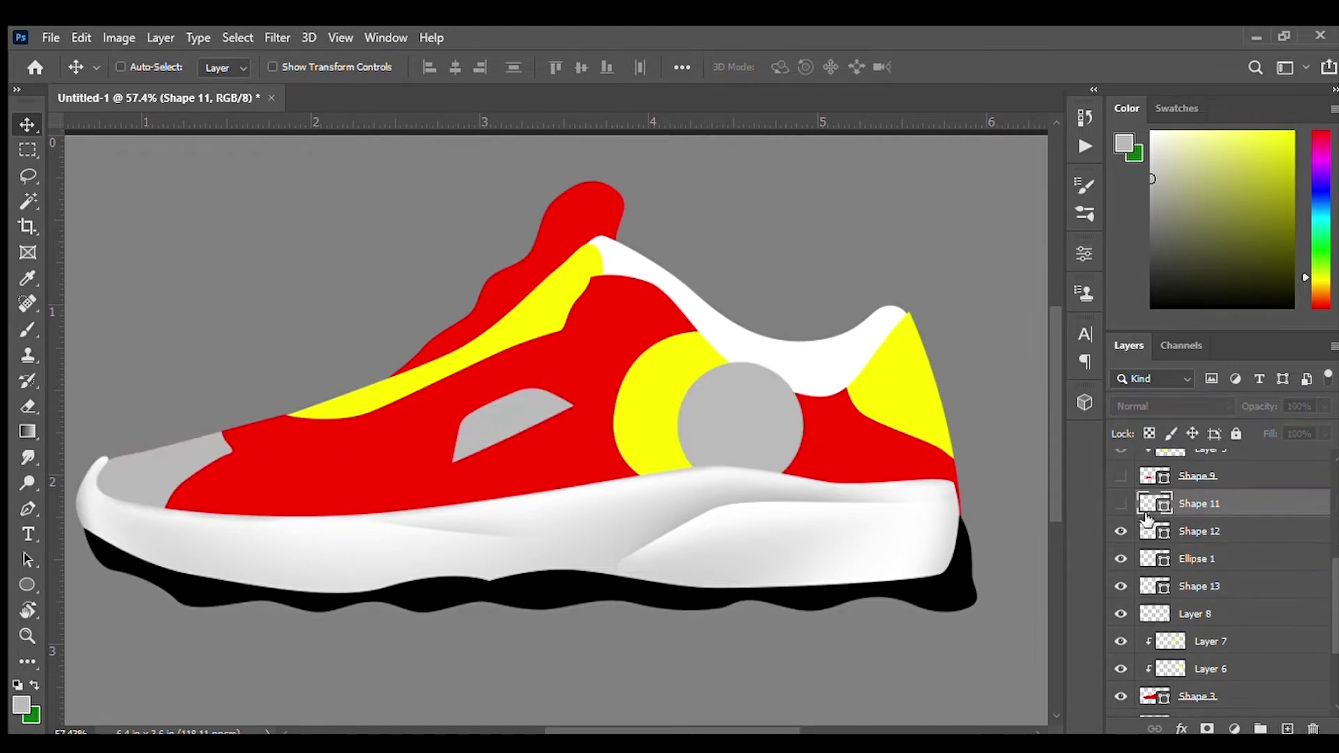
left_click(1120, 503)
- Delete Layer 7, the painted yellow ring
left_click(1170, 641)
scroll(1168, 604, "down", 1)
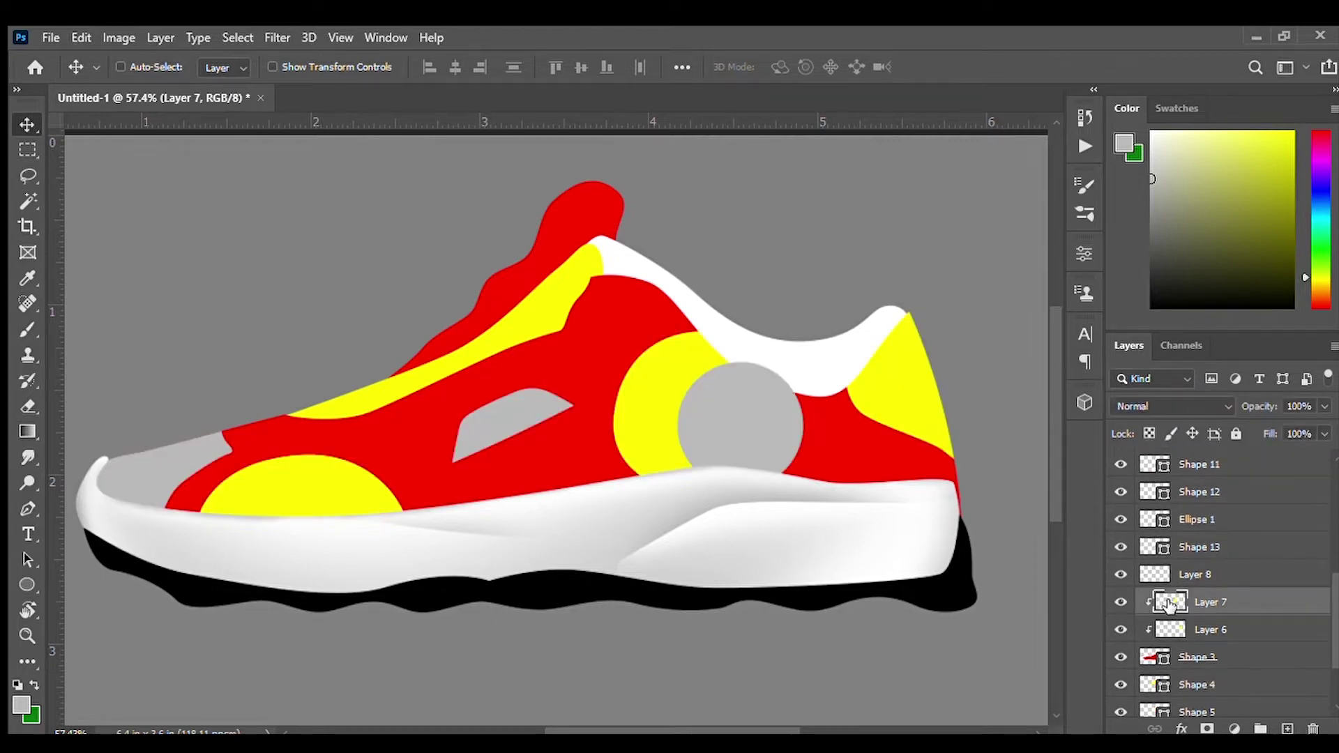
key("Delete")
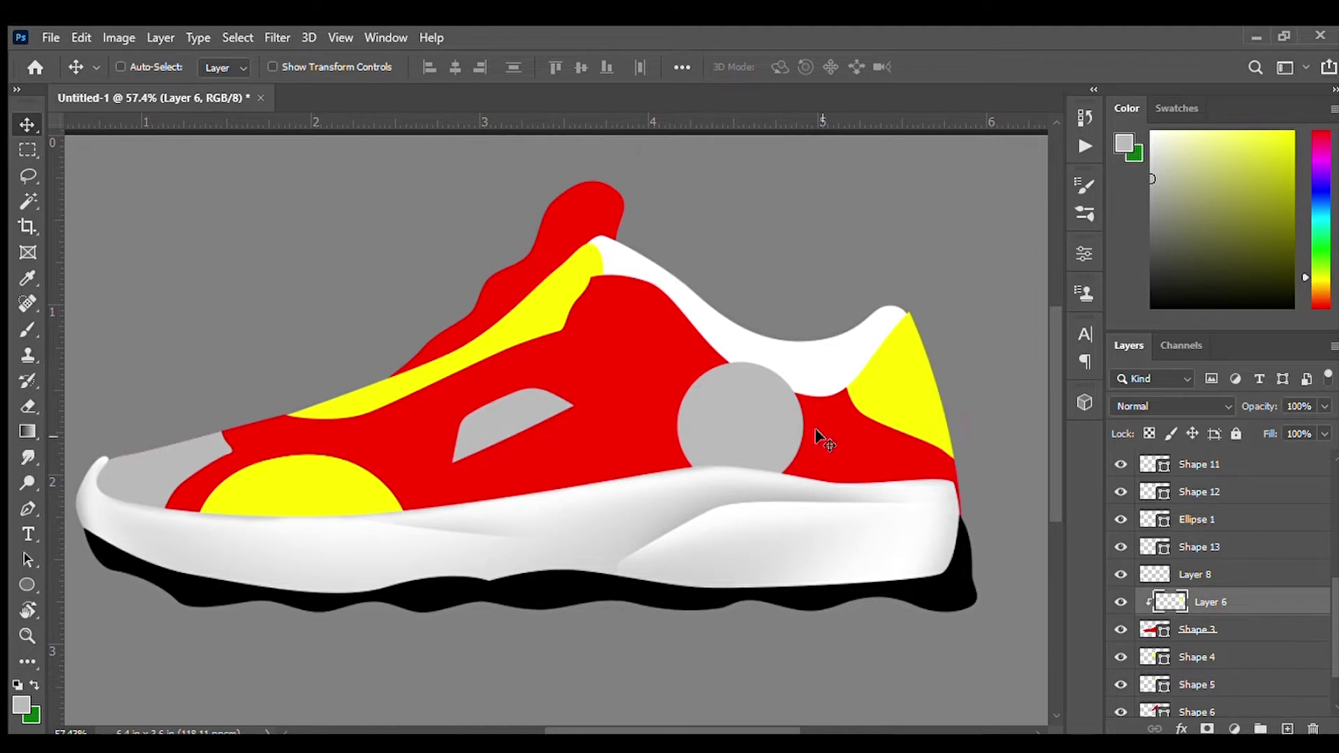
- Duplicate the Ellipse 1 circle and scale the original to about 171%
left_click(787, 429, "ctrl")
key("ctrl+j")
left_click(1197, 547)
key("ctrl+t")
left_click_drag(803, 362, 873, 339)
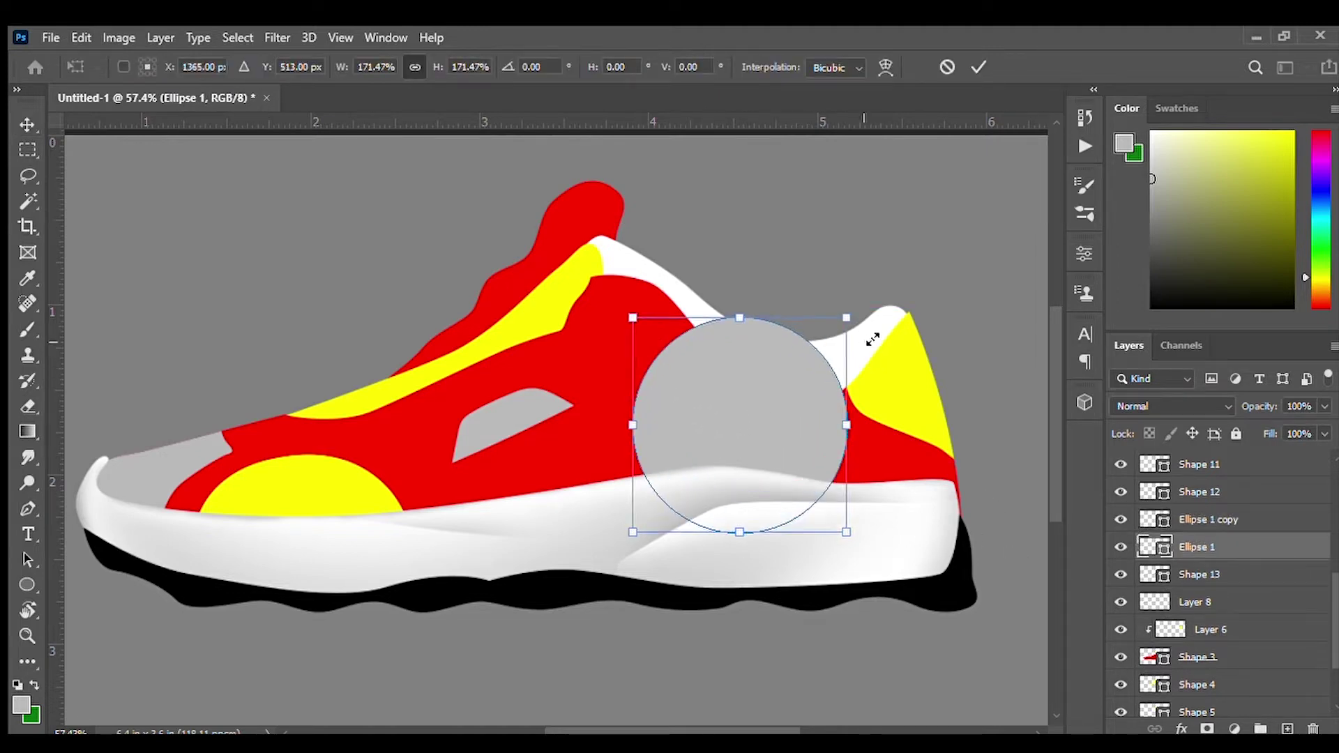
- Apply the enlarged Ellipse 1 size, fill it yellow, and rasterize it
key("Return")
key("u")
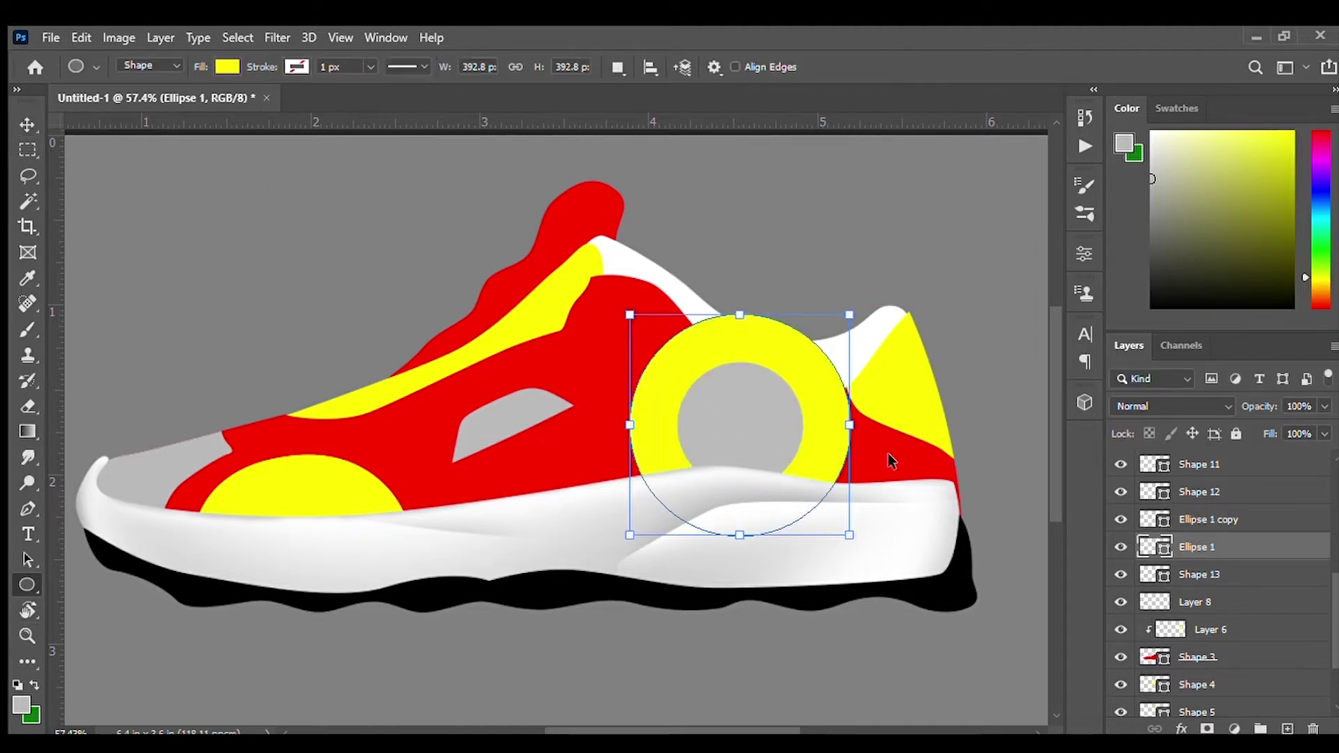
scroll(865, 467, "up", 1)
scroll(826, 412, "up", 1)
left_click(1212, 561)
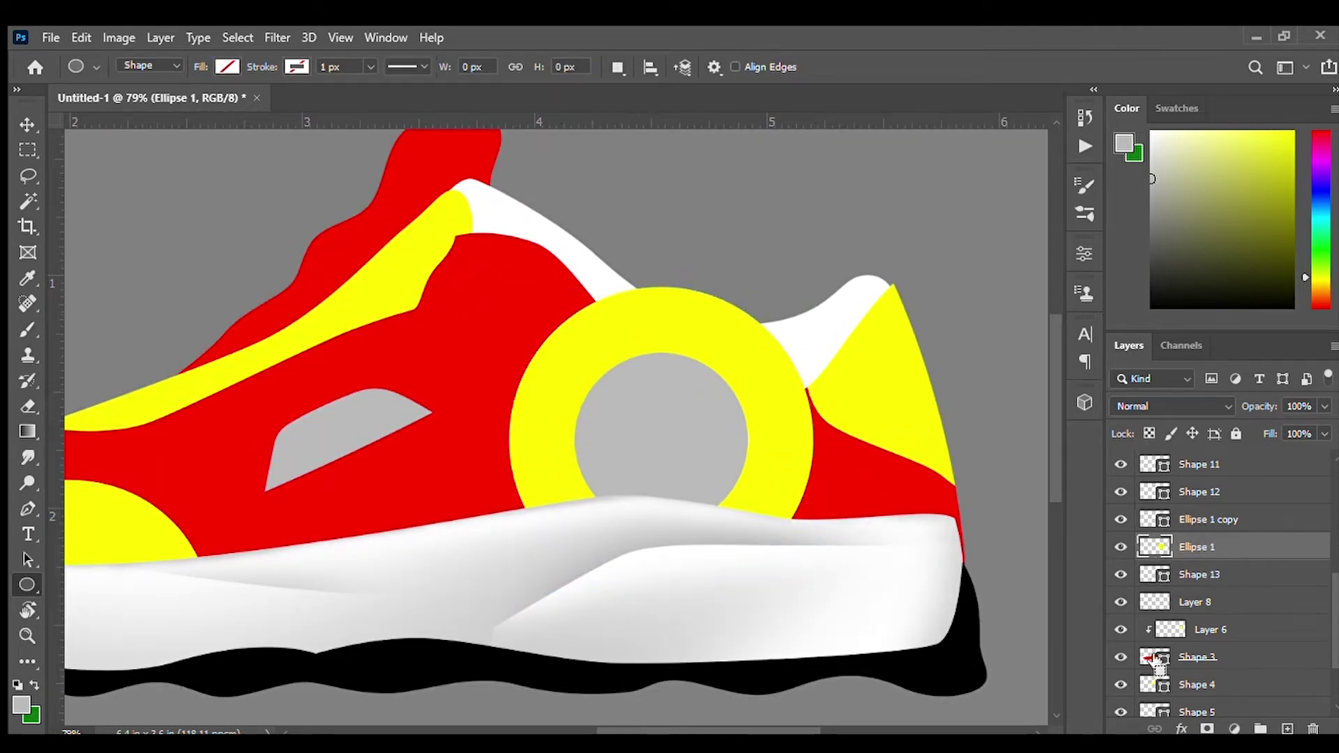
- Lasso a crescent from Shape 3's outline, paint it yellow on a new layer, and hide Ellipse 1
left_click(1152, 657, "ctrl")
left_click_drag(866, 588, 848, 582)
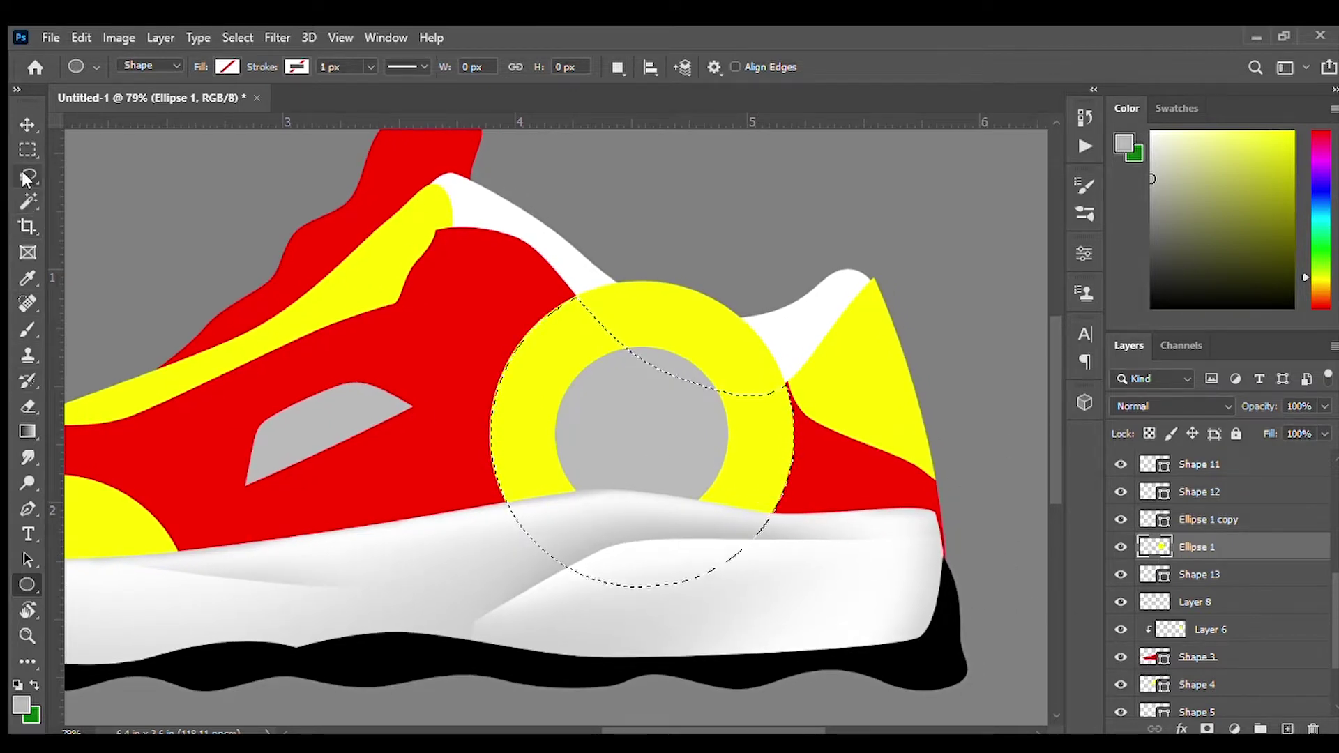
key("l")
mouse_move(676, 342)
left_mouse_down()
mouse_move(822, 344)
mouse_move(694, 383)
left_mouse_up()
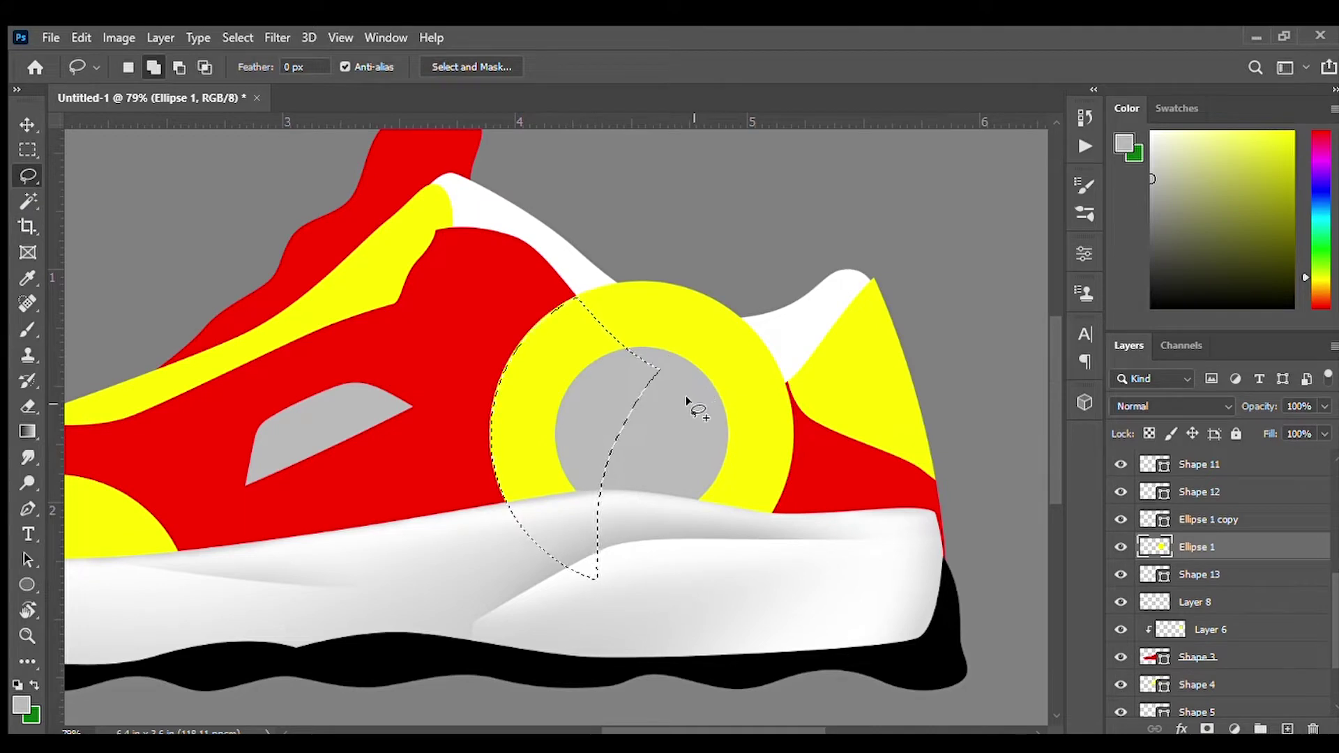
key("b")
left_click(530, 432, "alt")
key("ctrl+shift+alt+n")
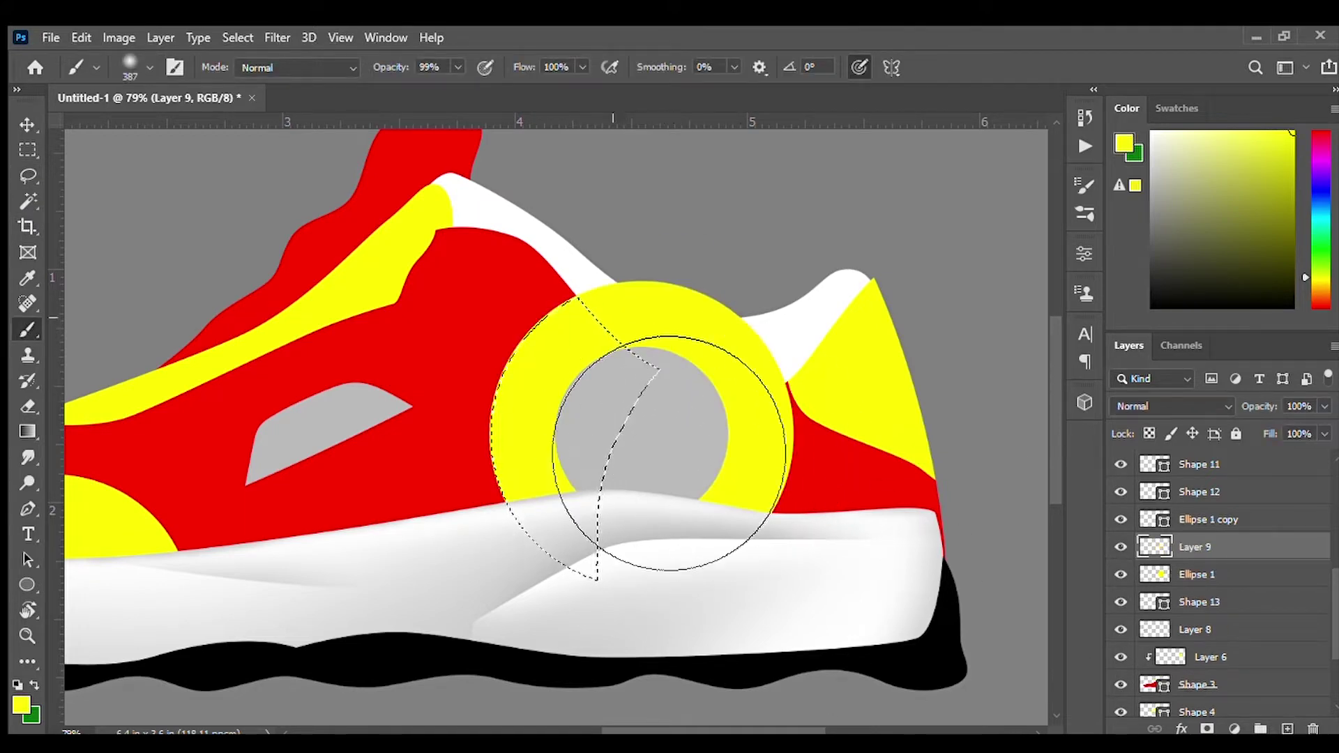
key("ctrl+d")
left_click(1120, 574)
scroll(730, 557, "down", 3)
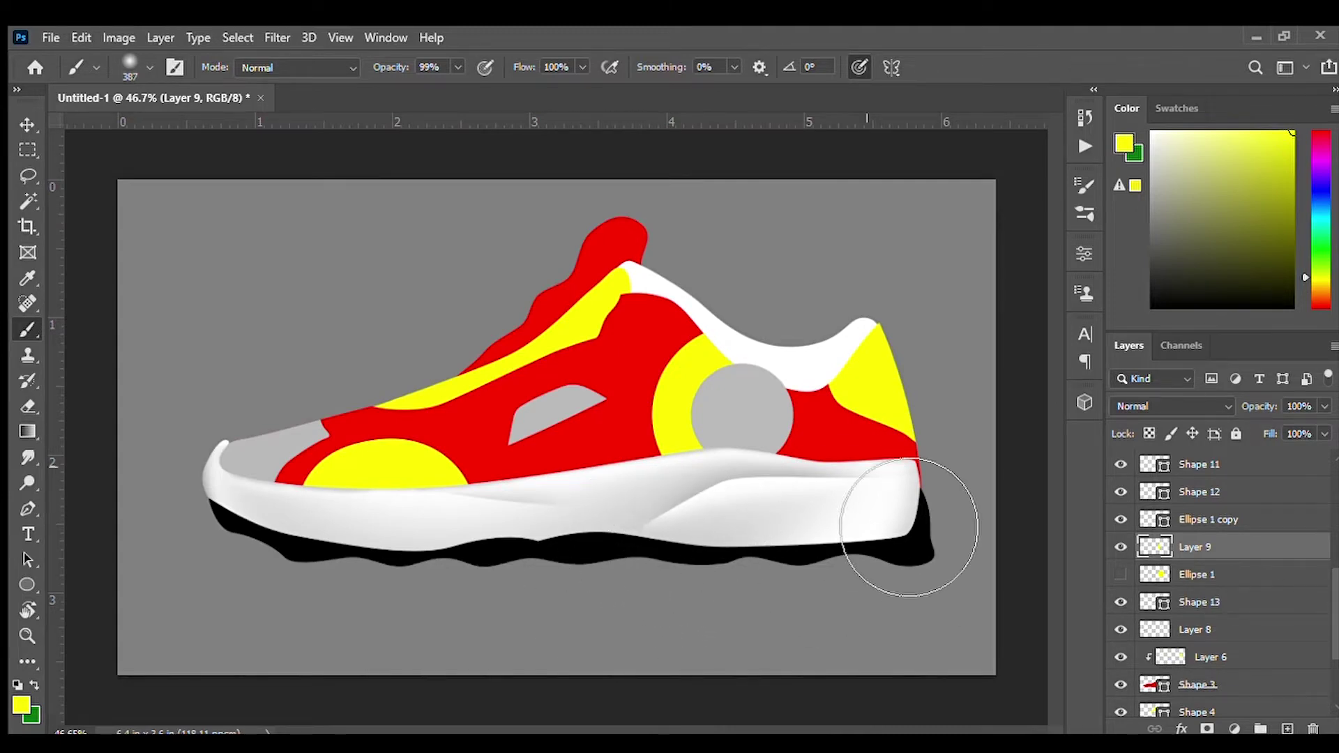
- Select the grey circle copy, load its outline as a selection, and zoom out
key("v")
left_click(785, 425)
left_click(1154, 684, "ctrl")
left_click(1154, 519, "ctrl")
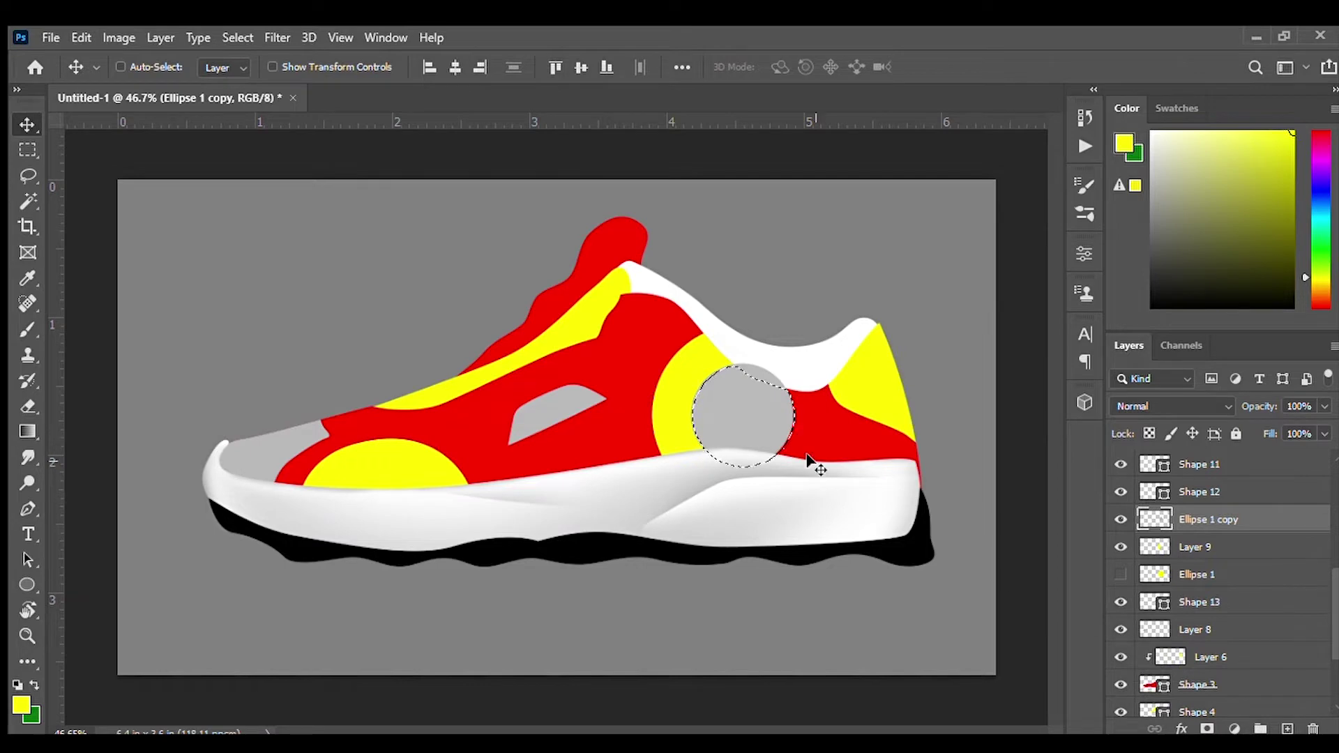
mouse_move(693, 421)
left_mouse_down()
mouse_move(681, 421)
mouse_move(757, 388)
left_mouse_up()
mouse_move(1334, 599)
left_mouse_down()
mouse_move(1334, 574)
mouse_move(1335, 598)
left_mouse_up()
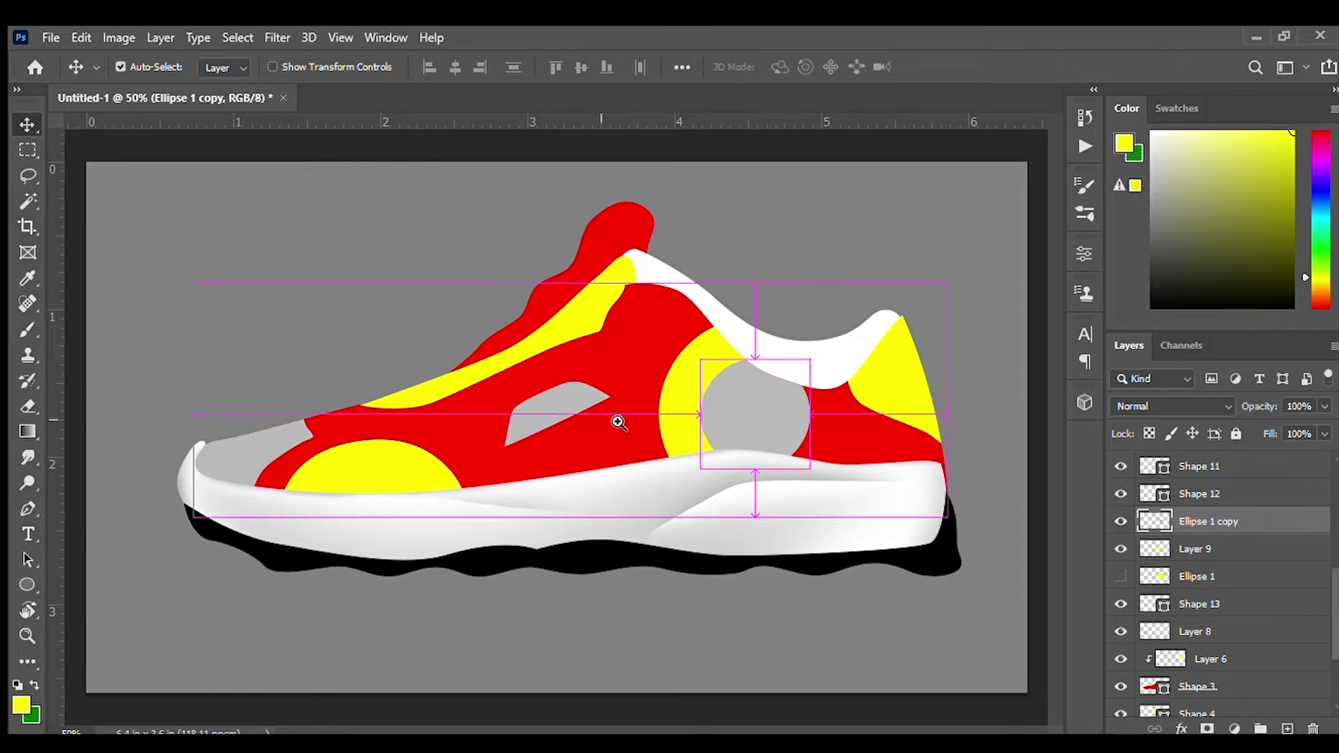
key("ctrl+minus")
scroll(619, 446, "up", 3)
mouse_move(1334, 598)
left_mouse_down()
mouse_move(1335, 572)
mouse_move(1335, 588)
left_mouse_up()
scroll(1220, 592, "down", 2)
scroll(1220, 593, "up", 2)
scroll(1220, 592, "down", 2)
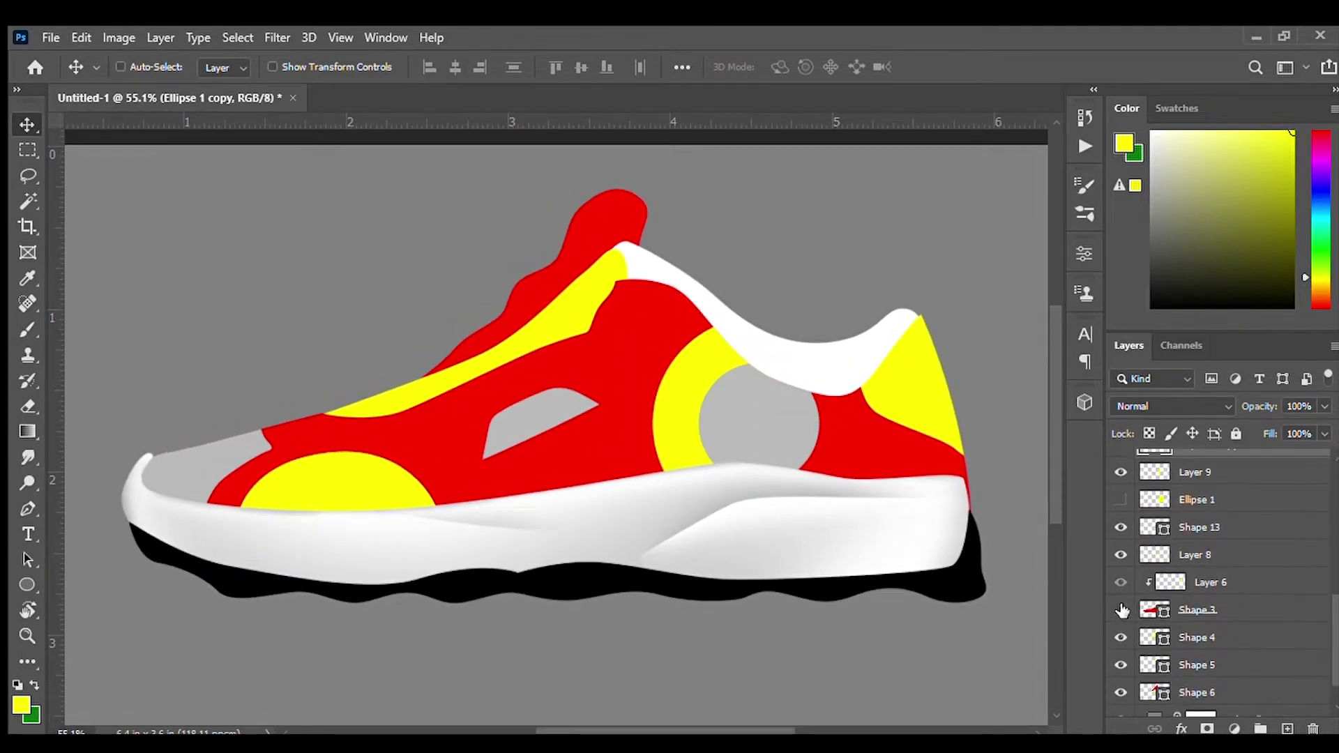
- Add a new layer clipped to Shape 3 and pick red for painting
left_click(1150, 605)
key("ctrl+shift+alt+n")
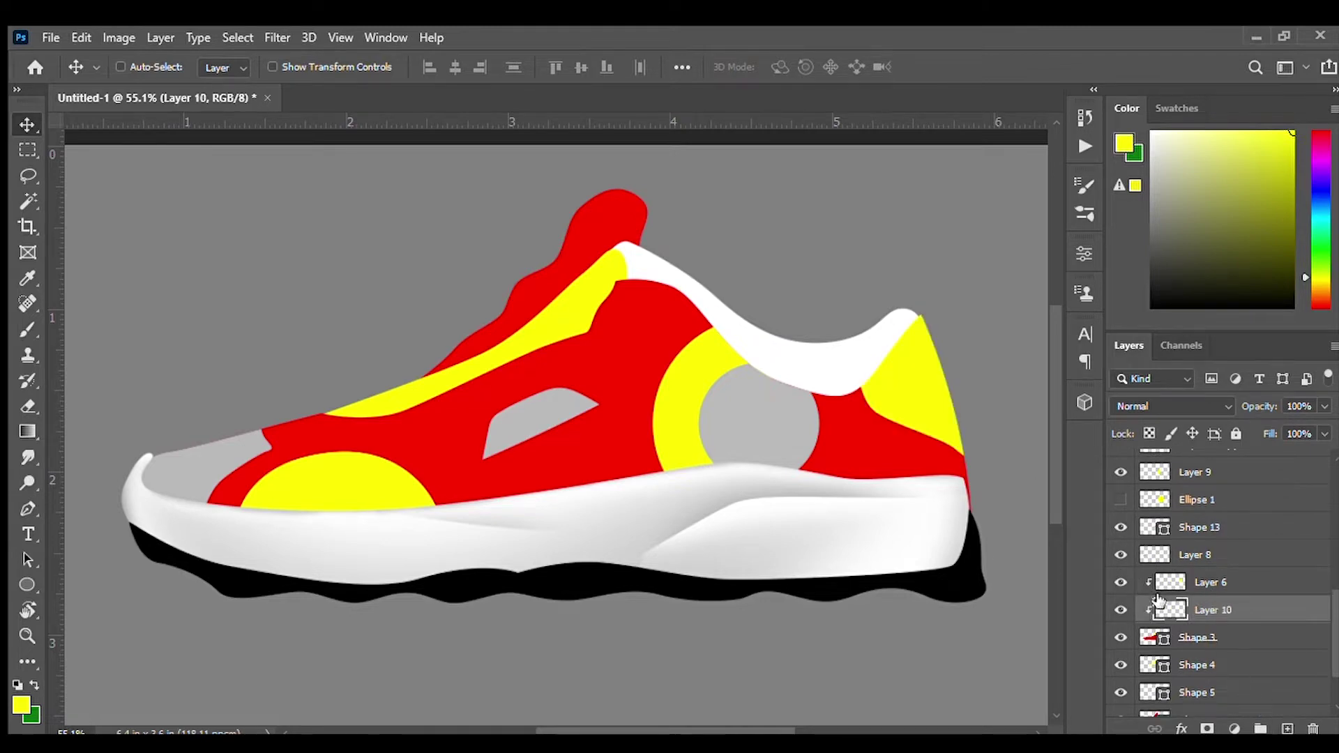
key("ctrl+minus")
key("b")
left_click(1320, 305)
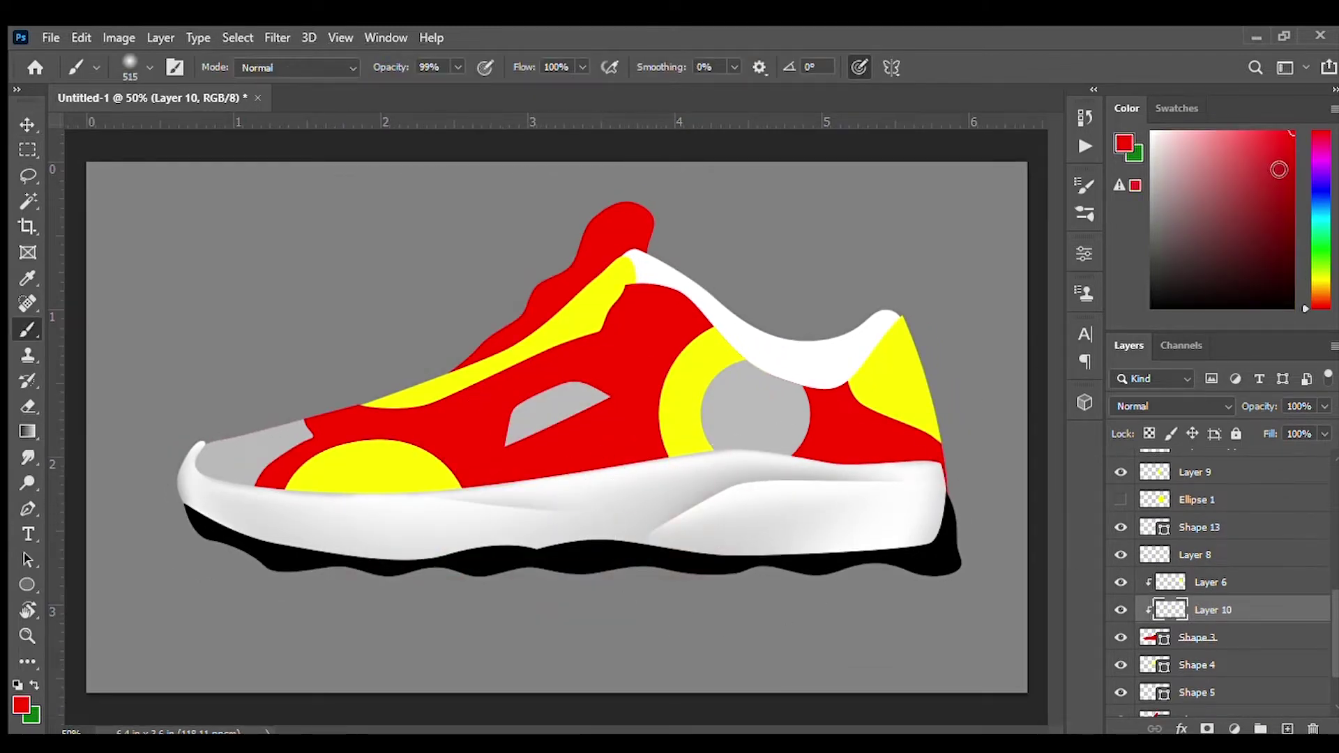
- Change Shape 3's fill to the crimson swatch from the Pure group
left_click(720, 520, "ctrl")
left_click(26, 584)
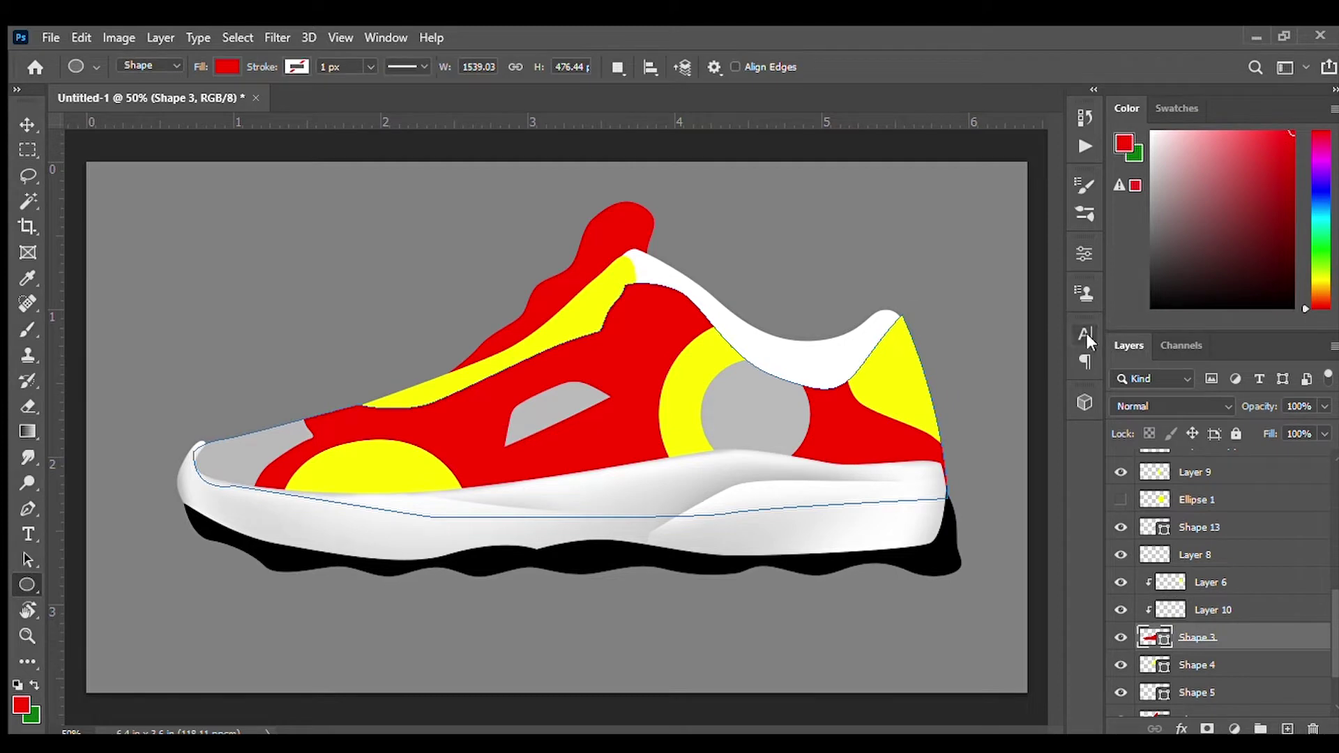
left_click(1176, 108)
left_click(1115, 200)
scroll(1330, 260, "down", 1)
scroll(1220, 269, "down", 2)
left_click(1115, 237)
left_click(1140, 267)
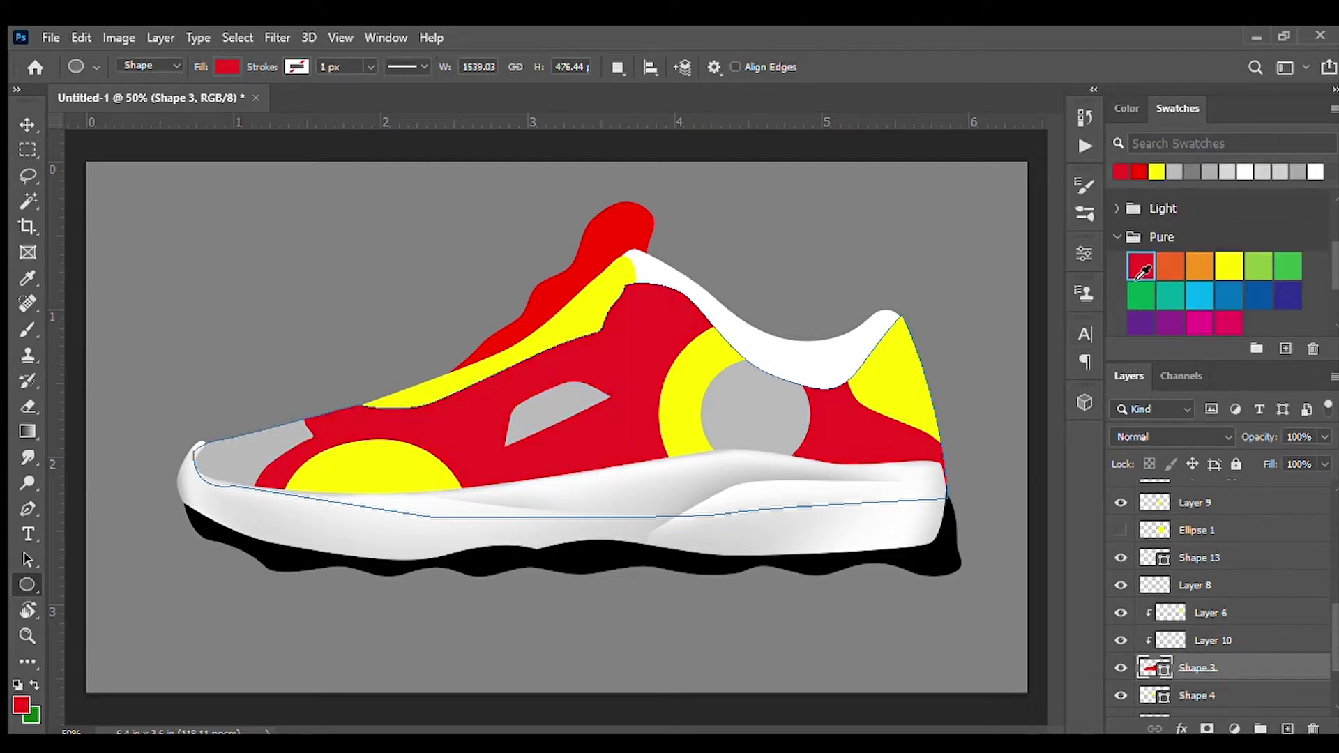
- Paint soft purple shading along the upper's lower edge on the clipped layer
left_click(1253, 647)
key("b")
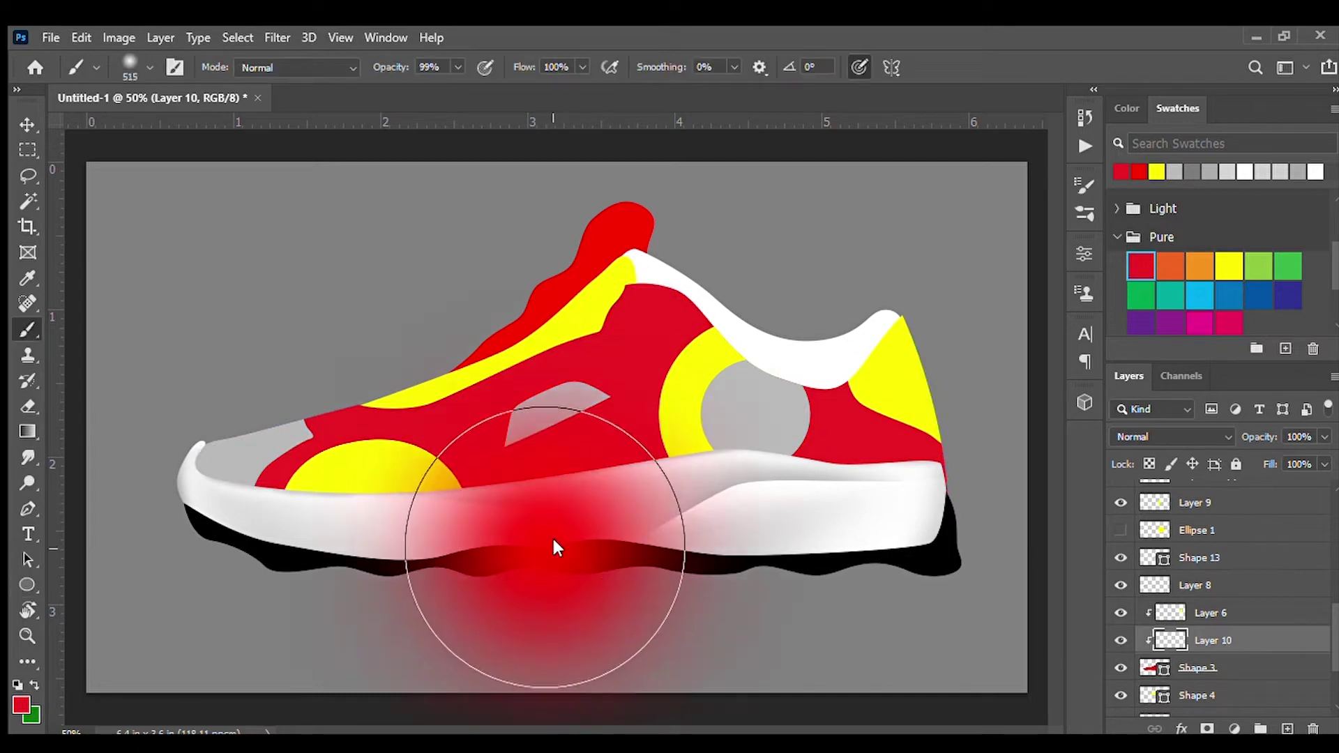
left_click(1174, 328)
left_click_drag(295, 659, 760, 628)
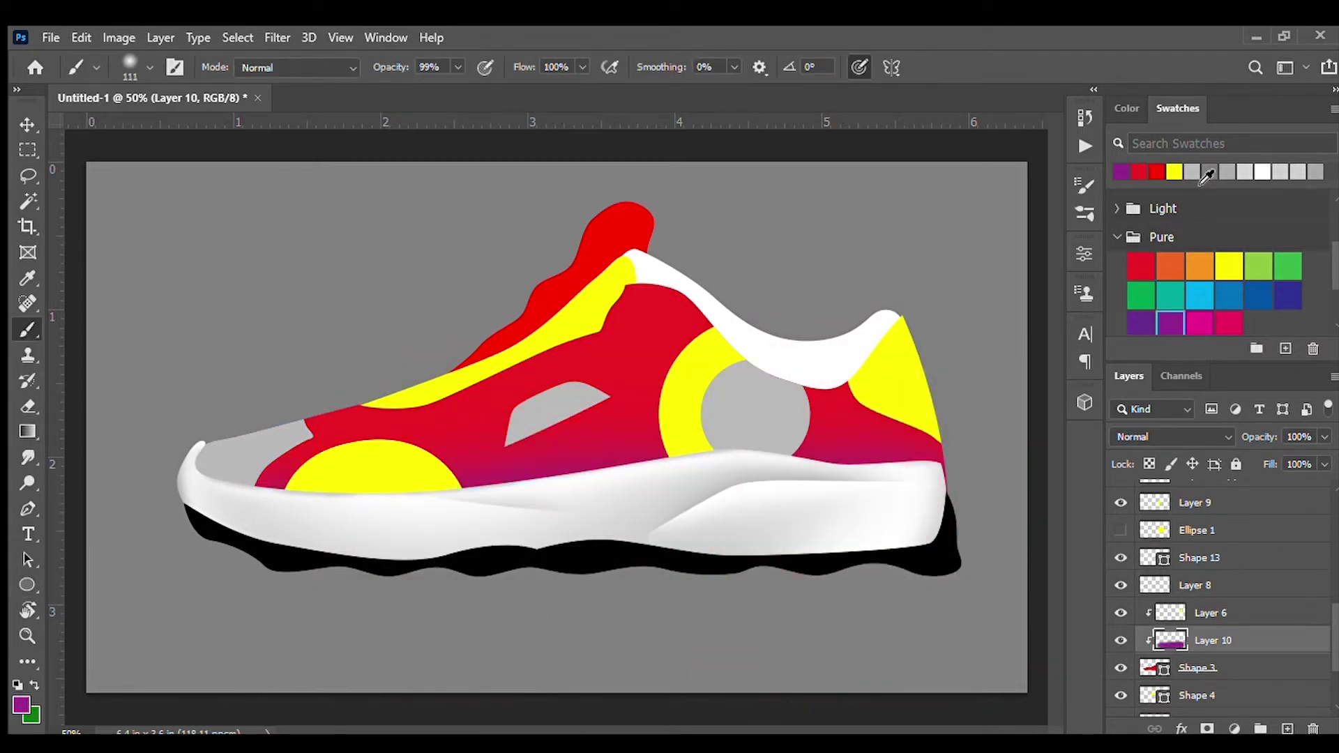
key("F6")
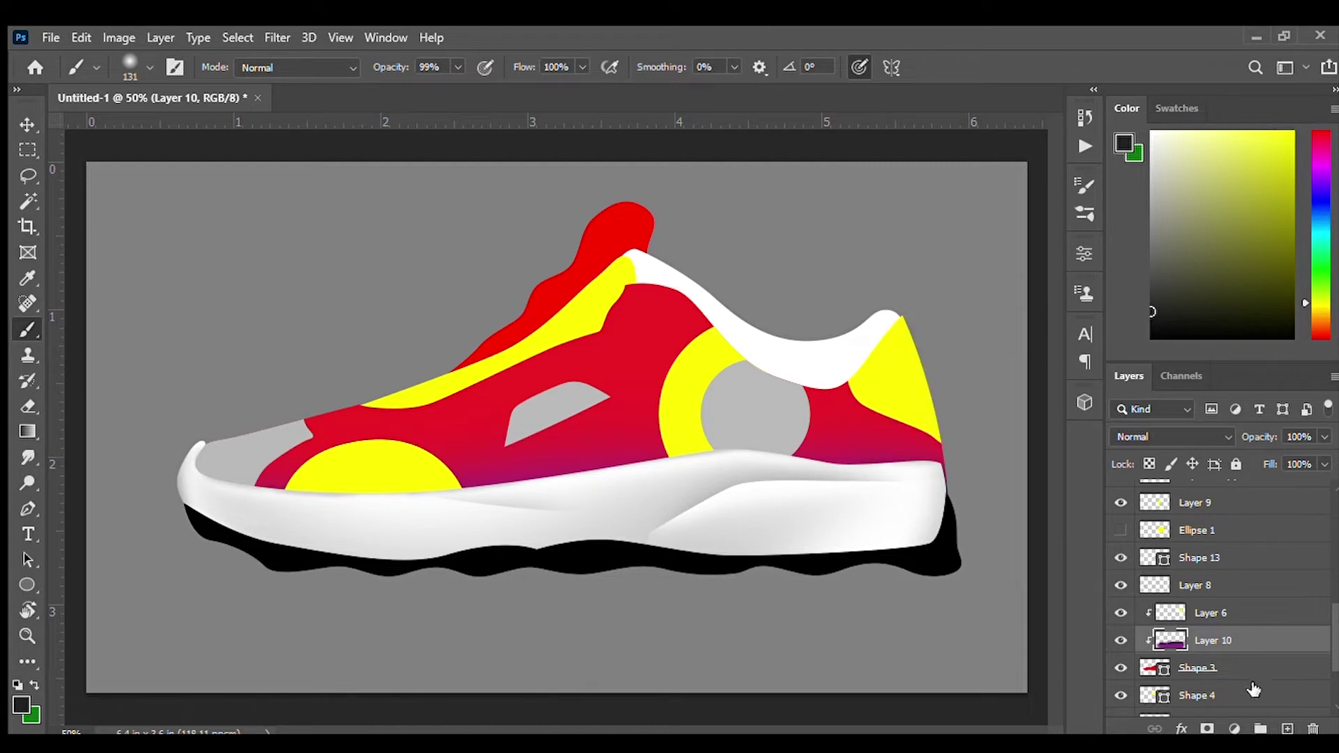
- Paint a pink highlight across the upper and deeper red near the collar
left_click(1220, 131)
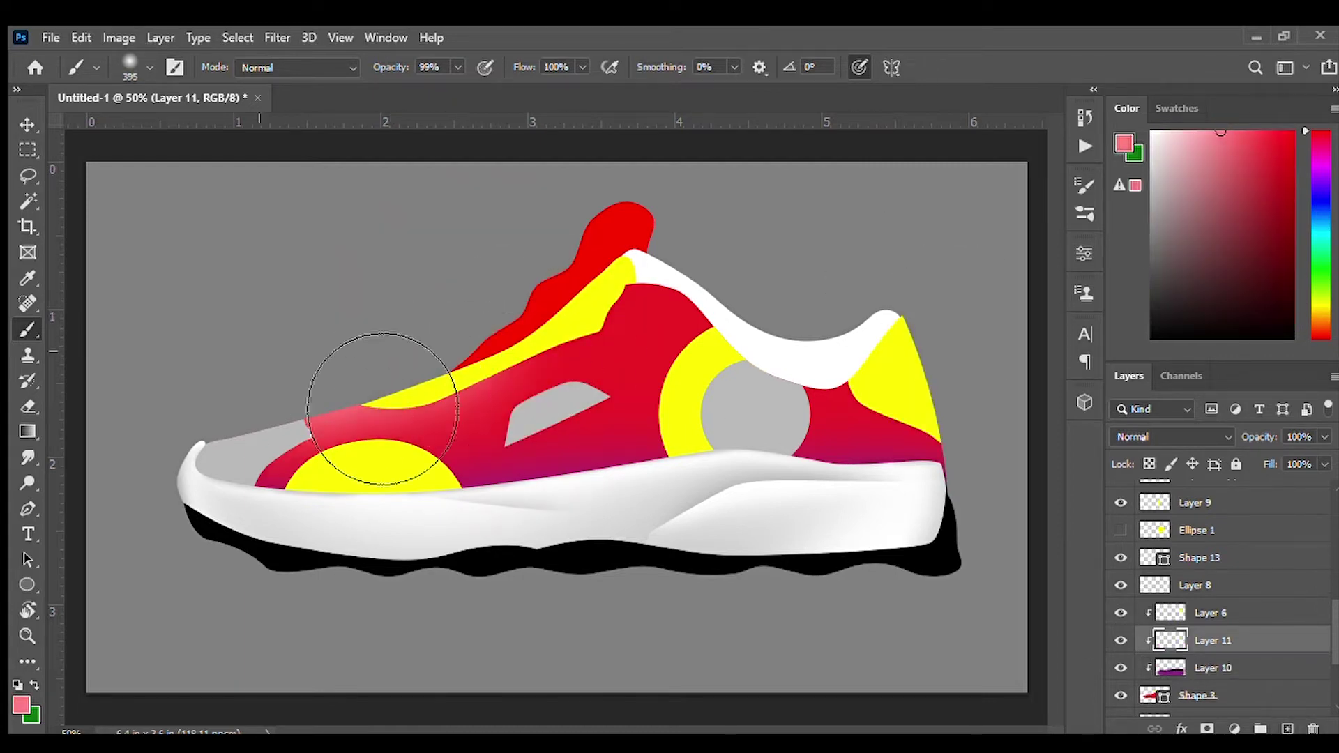
left_click_drag(377, 426, 366, 412)
left_click(550, 321, "alt")
key("bracketleft")
key("bracketleft")
key("bracketleft")
key("bracketright")
left_click_drag(488, 328, 613, 269)
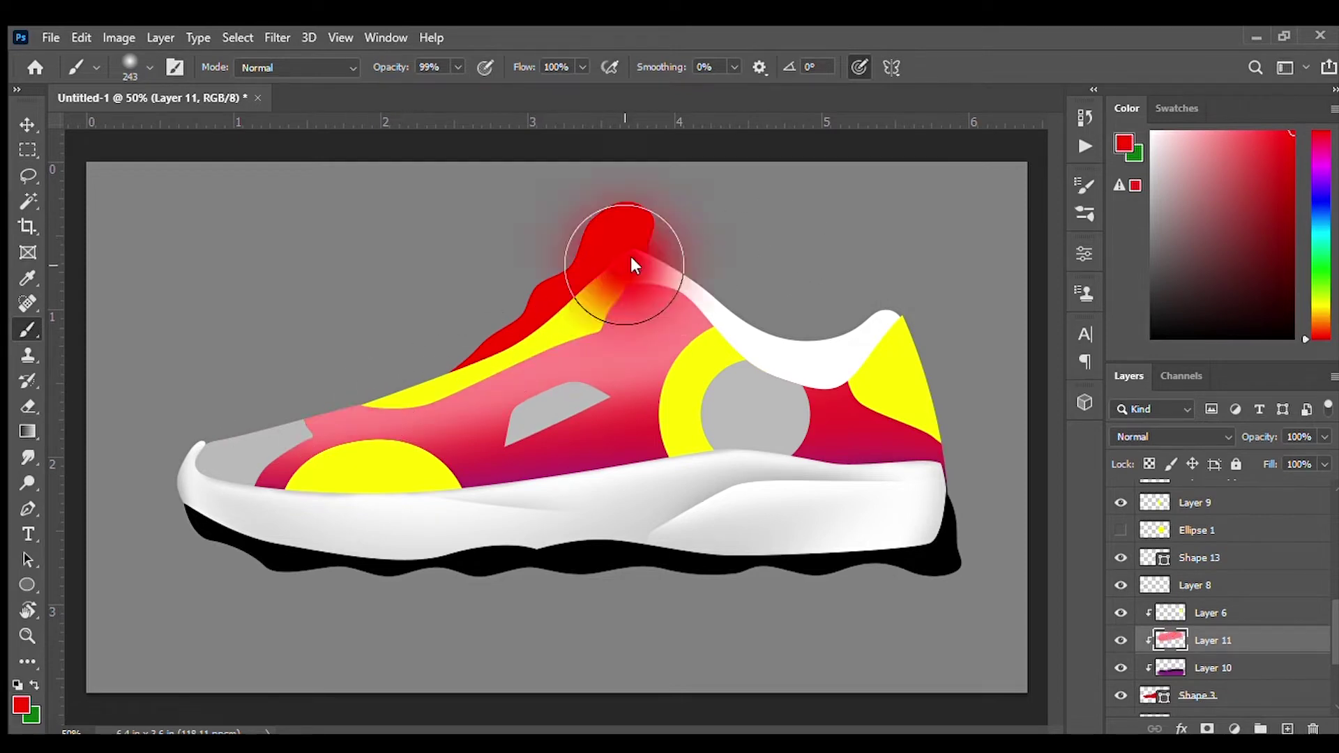
left_click_drag(548, 332, 460, 376)
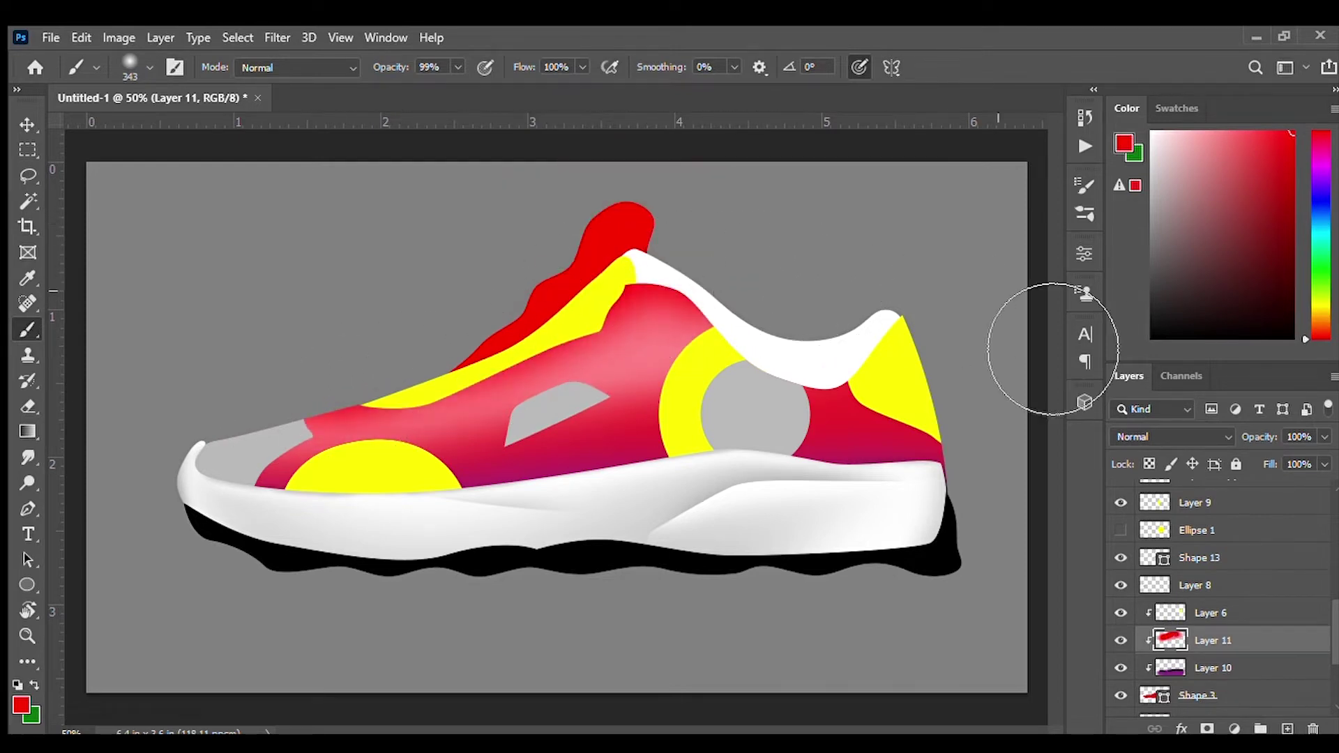
key("bracketleft")
key("bracketleft")
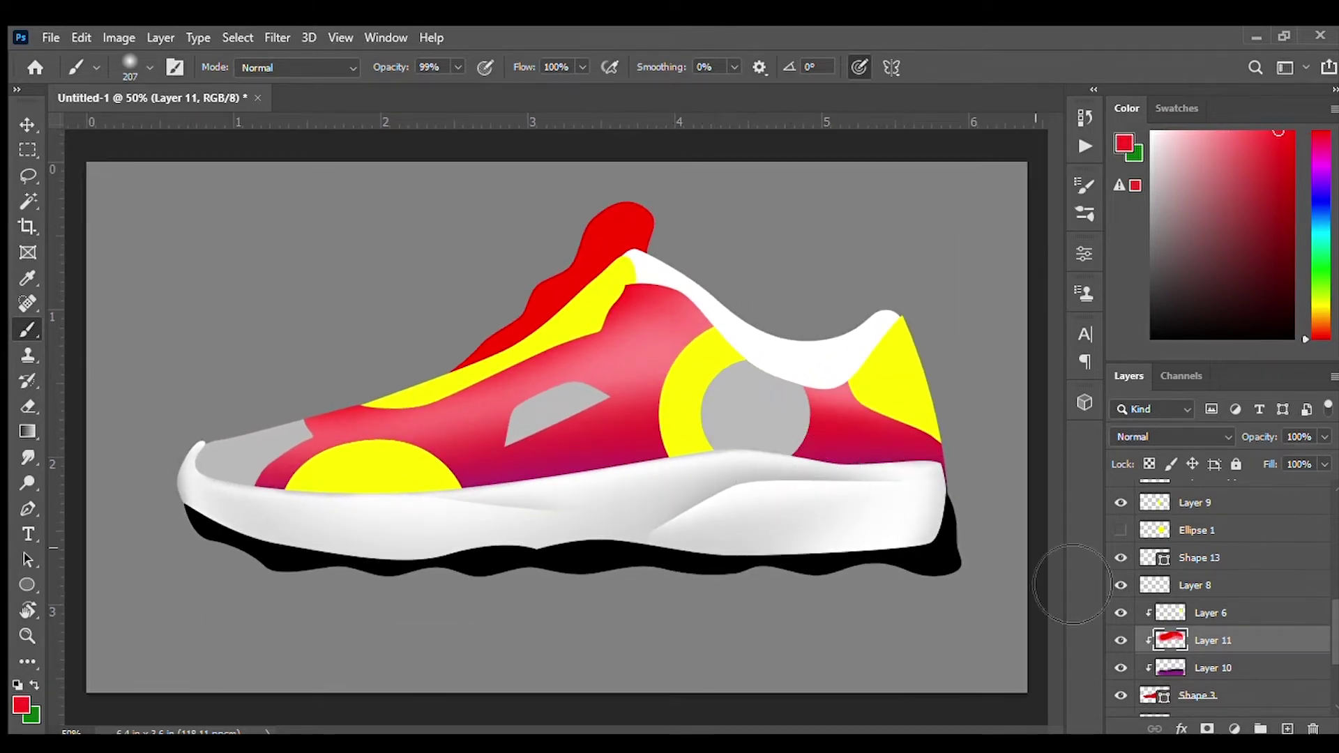
- Release Layer 6's clipping and delete the yellow outside the heel selection
left_click(1158, 614)
key("ctrl+alt+g")
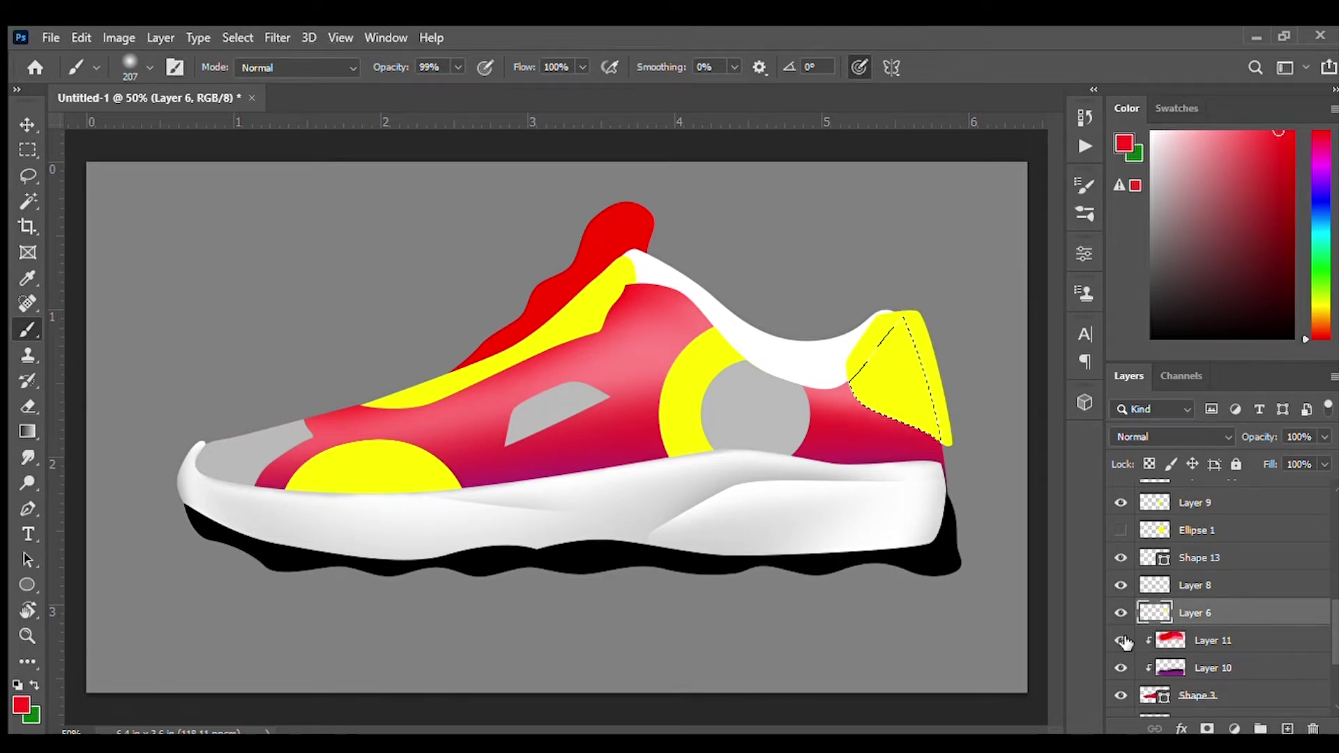
key("ctrl+shift+i")
key("Delete")
key("ctrl+d")
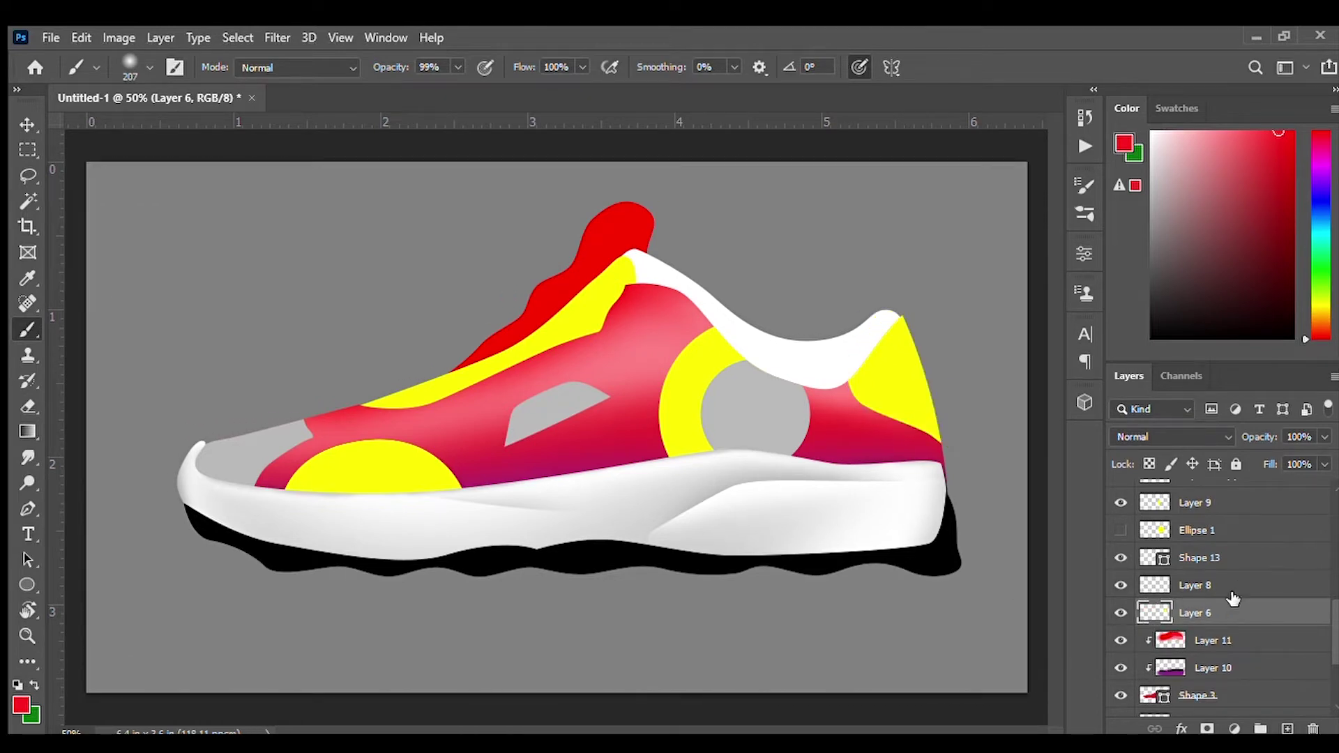
- Add Layer 12 clipped to the heel panel and pick bright yellow
left_click(1287, 728)
key("ctrl+alt+g")
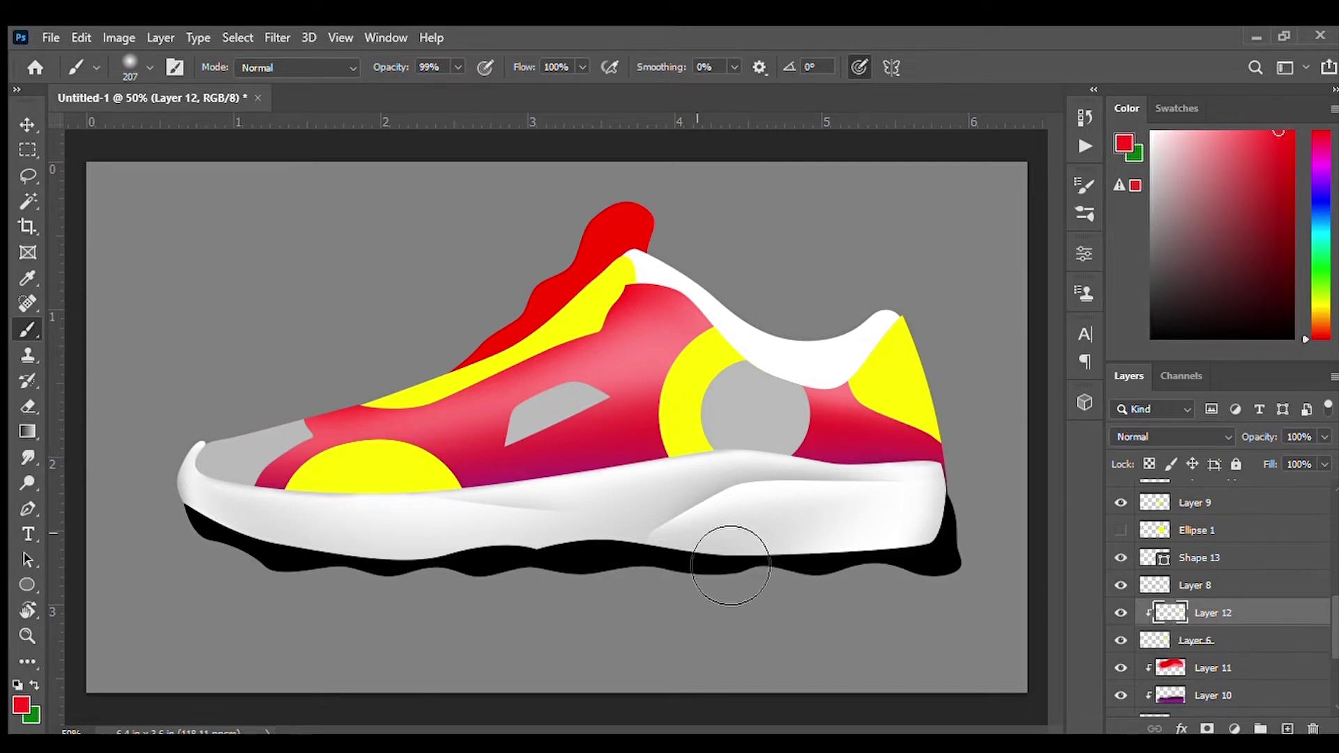
left_click(938, 365, "alt")
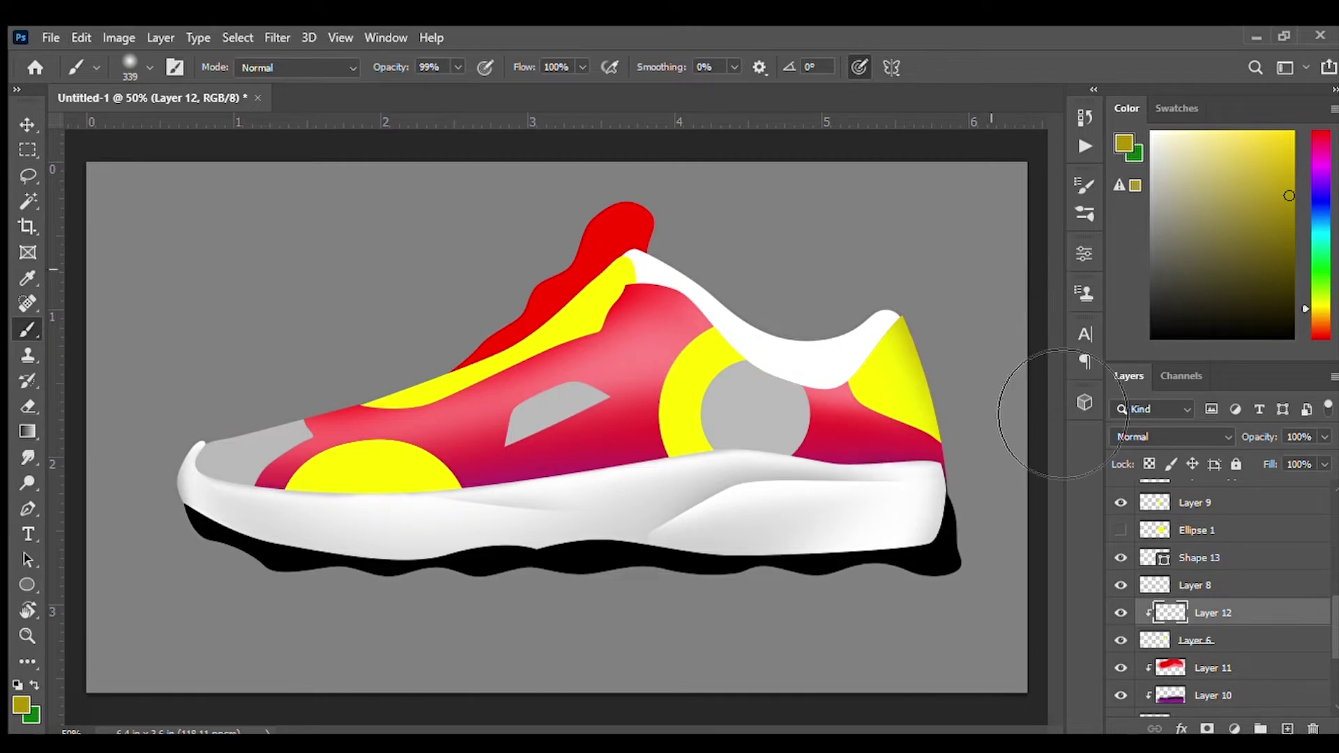
left_click(861, 394, "alt")
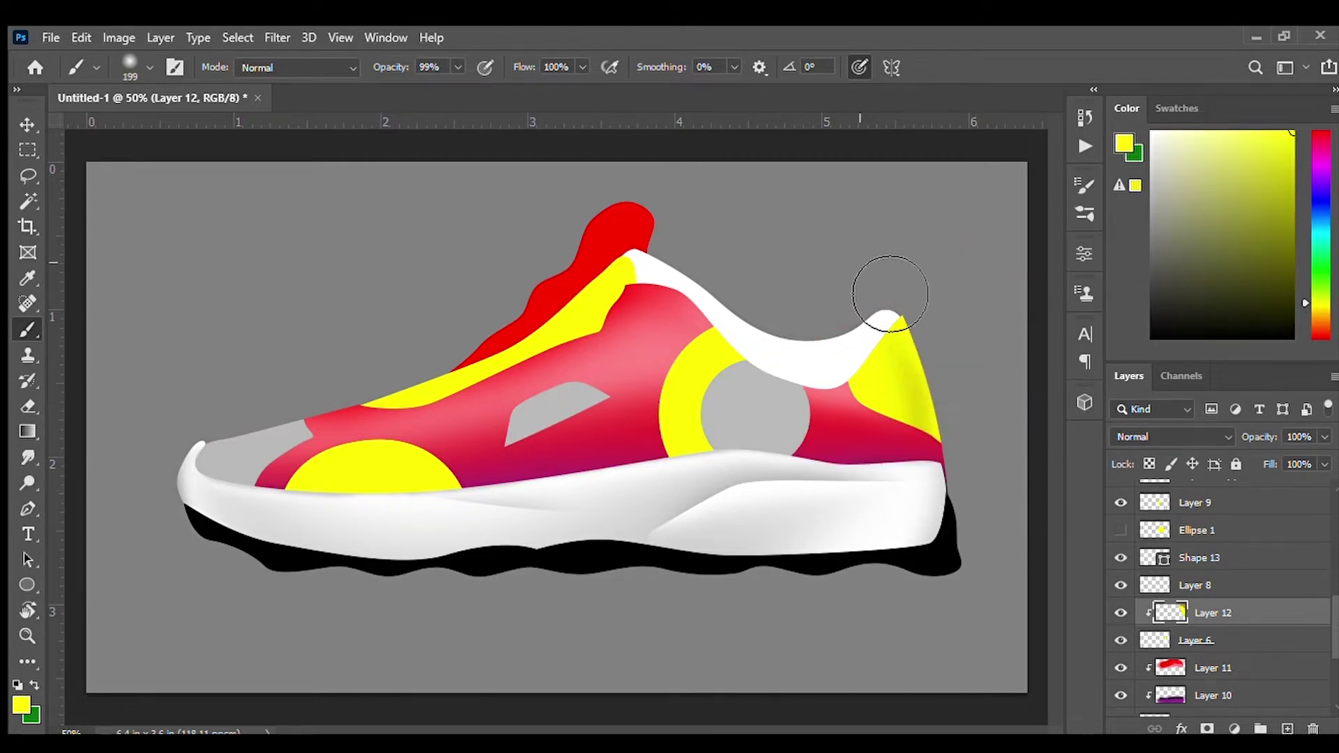
- Toggle visibility of Layer 8, Ellipse 1 and Ellipse 1 copy, leaving Ellipse 1 hidden
scroll(755, 454, "down", 1)
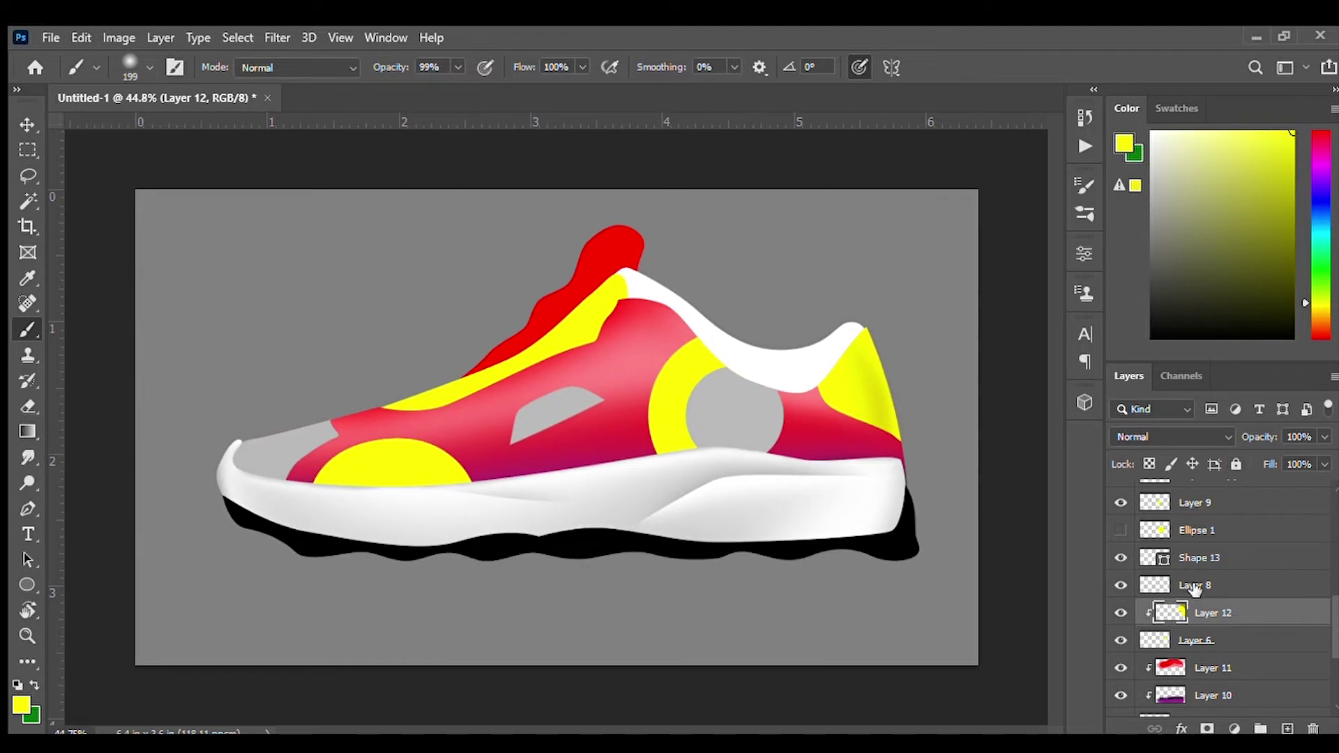
left_click(1121, 586)
scroll(1120, 533, "up", 2)
left_click(1118, 580)
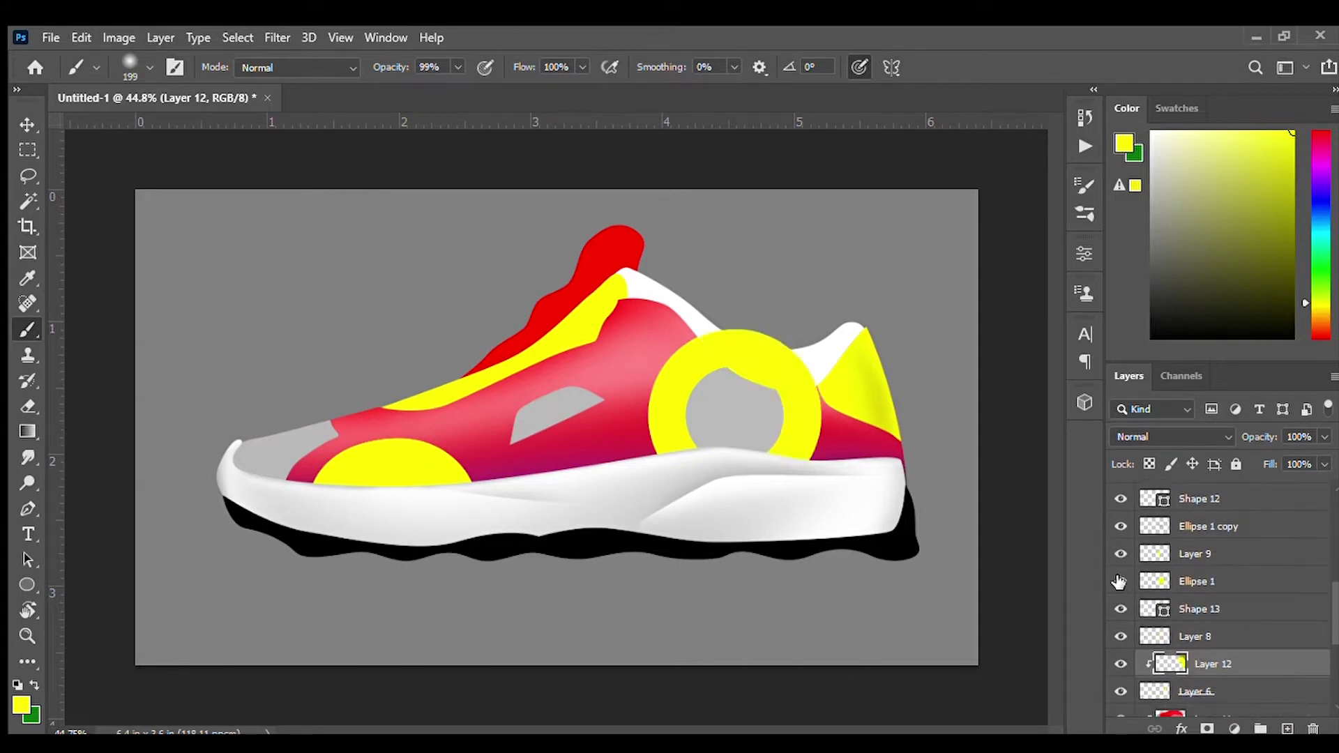
scroll(1227, 614, "down", 3)
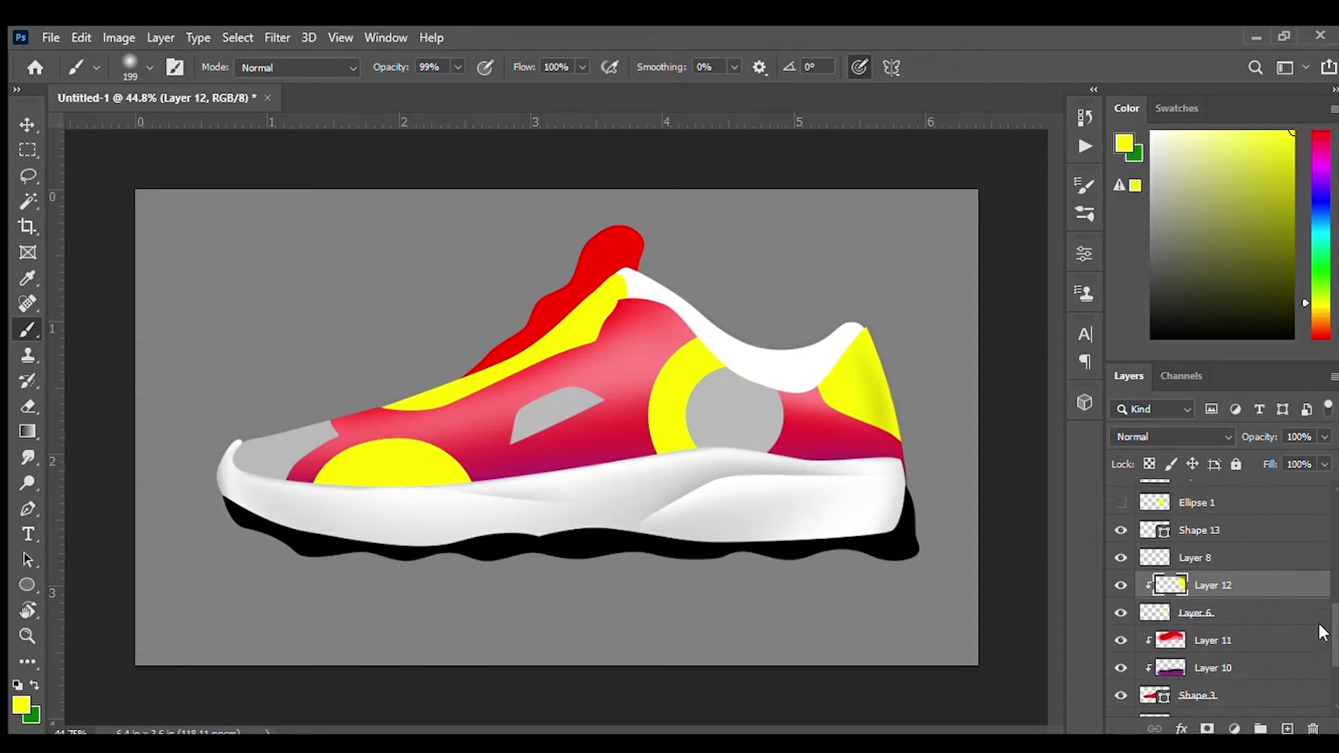
scroll(1191, 613, "up", 3)
left_click(1120, 518)
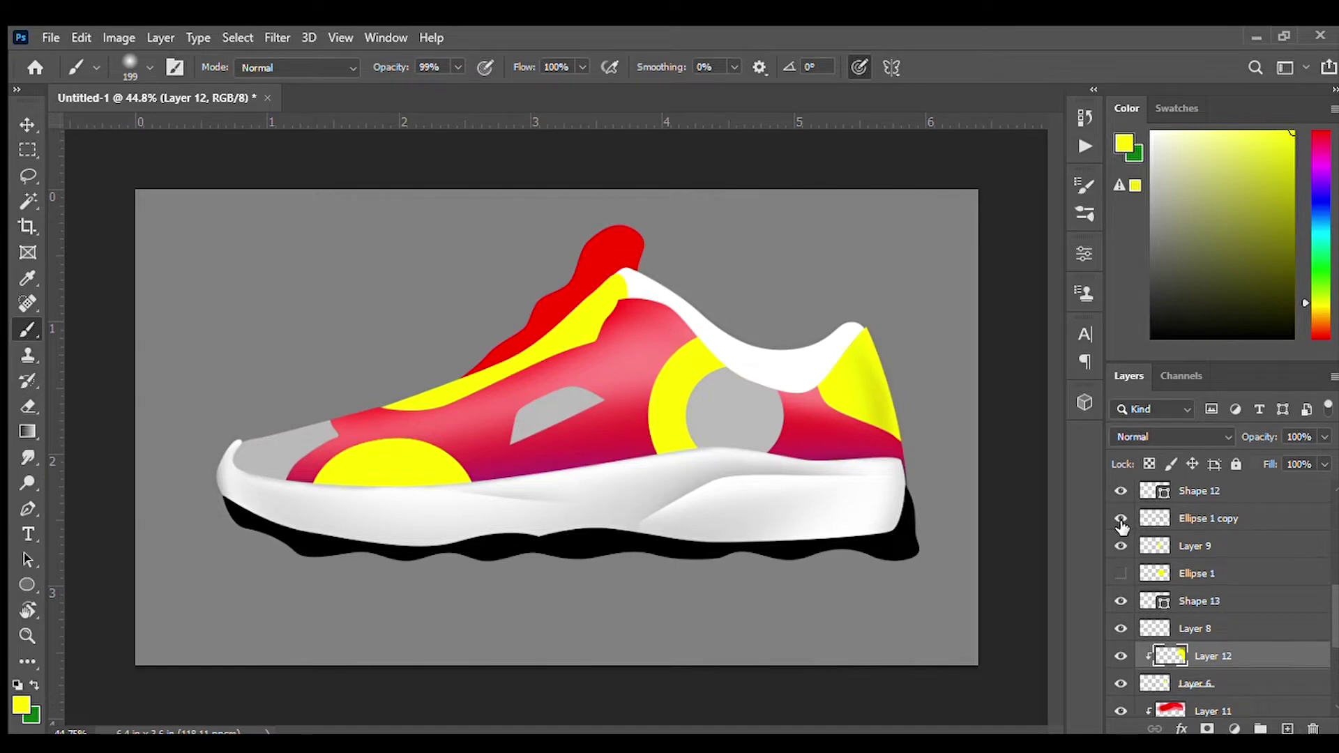
scroll(1332, 600, "down", 2)
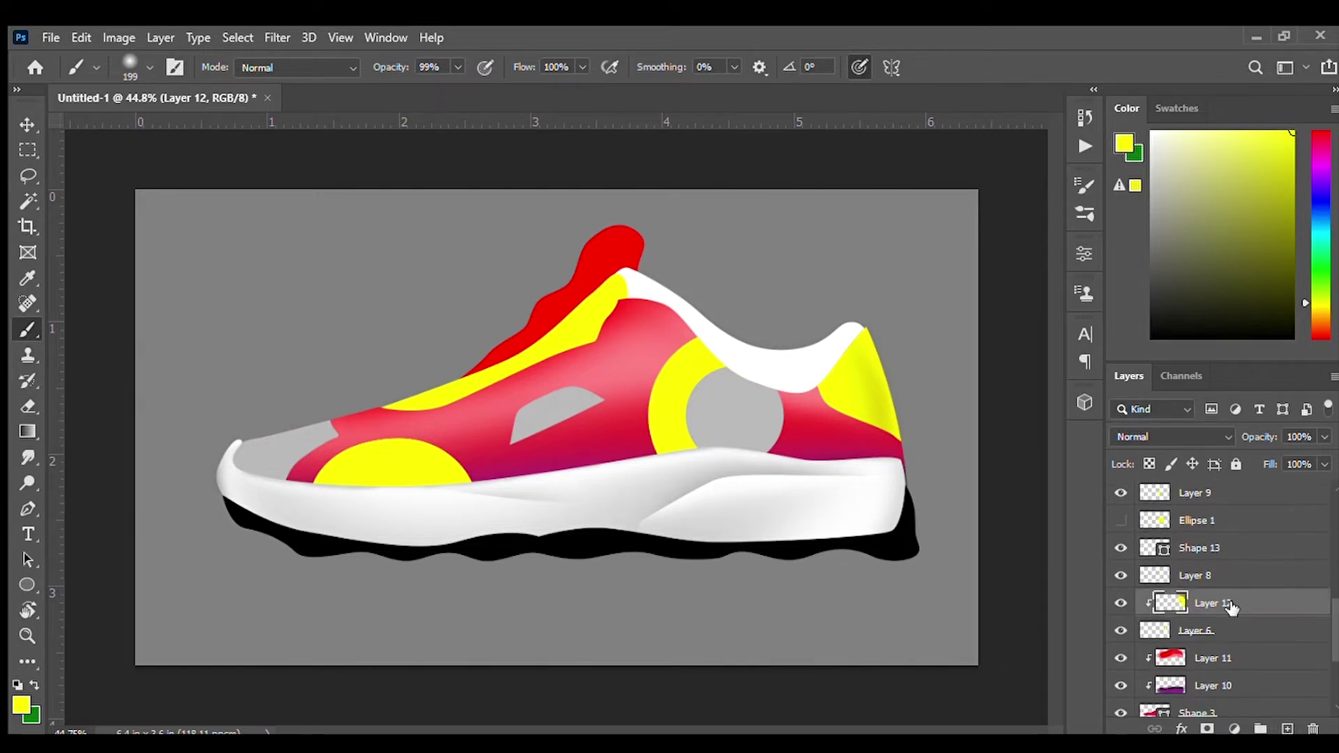
key("v")
left_click(669, 469, "ctrl")
left_click(1121, 494)
double_click(1121, 493)
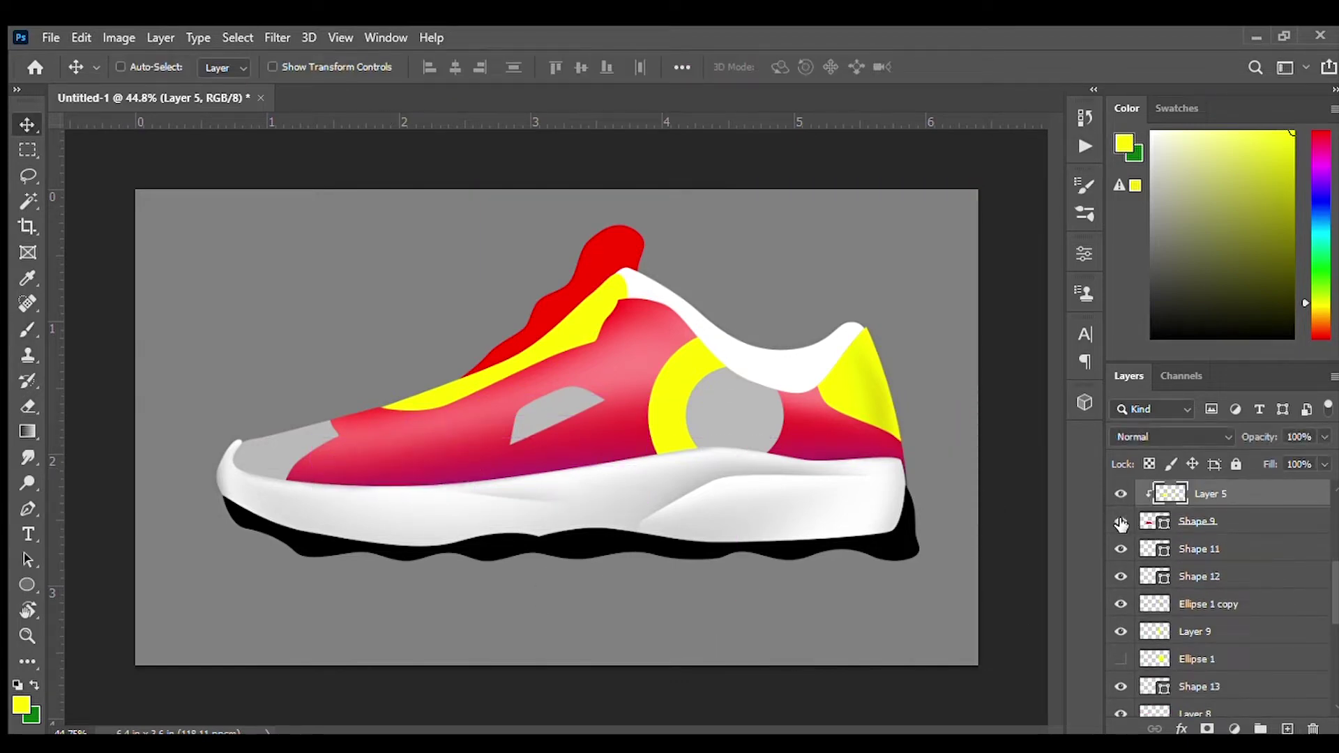
left_click(1121, 493)
key("b")
left_click(415, 424)
key("ctrl+z")
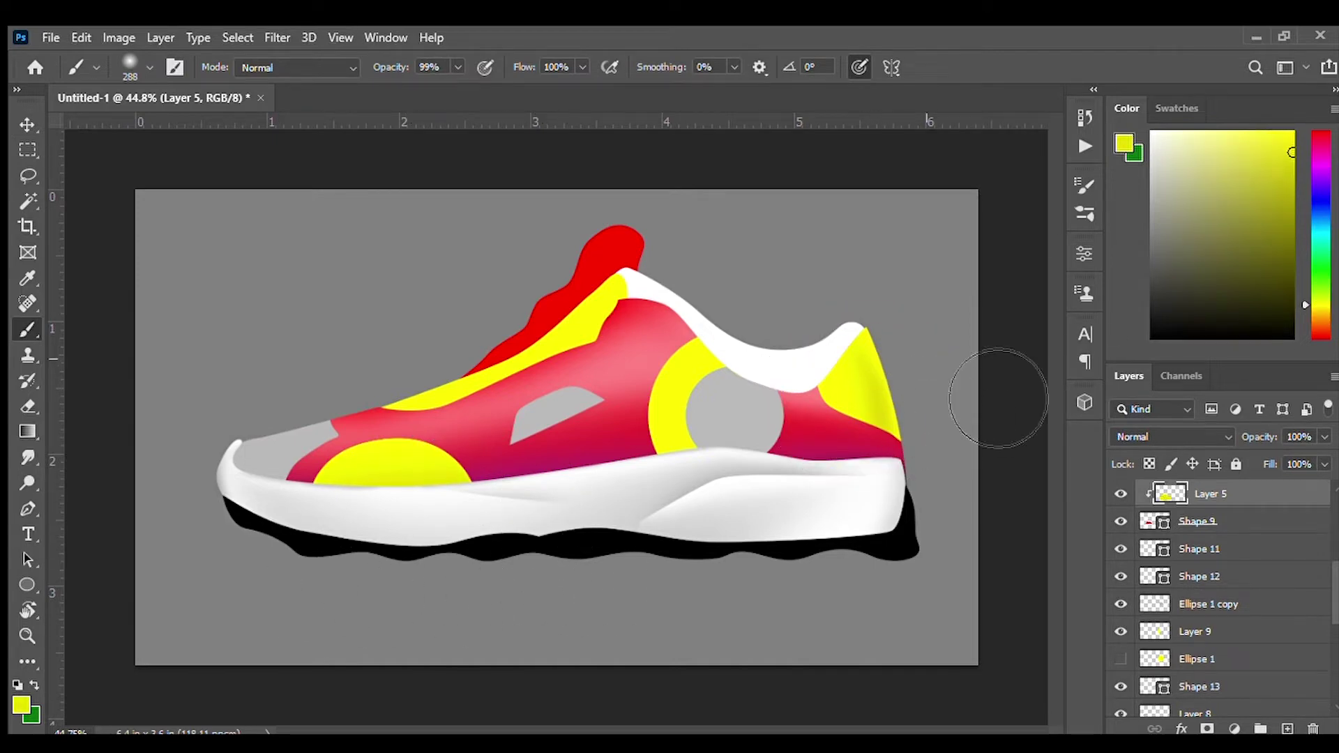
left_click(1306, 314)
left_click(1287, 173)
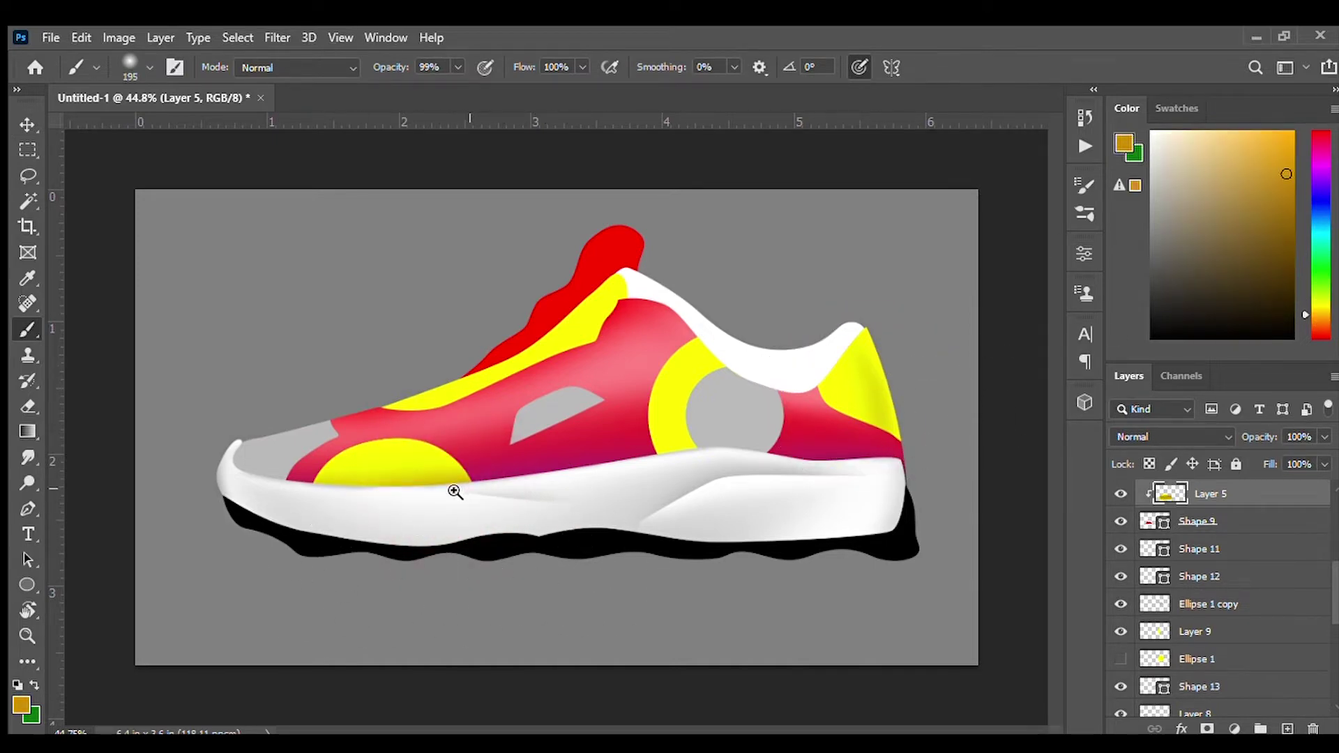
left_click_drag(459, 490, 575, 551)
left_click(668, 465, "ctrl")
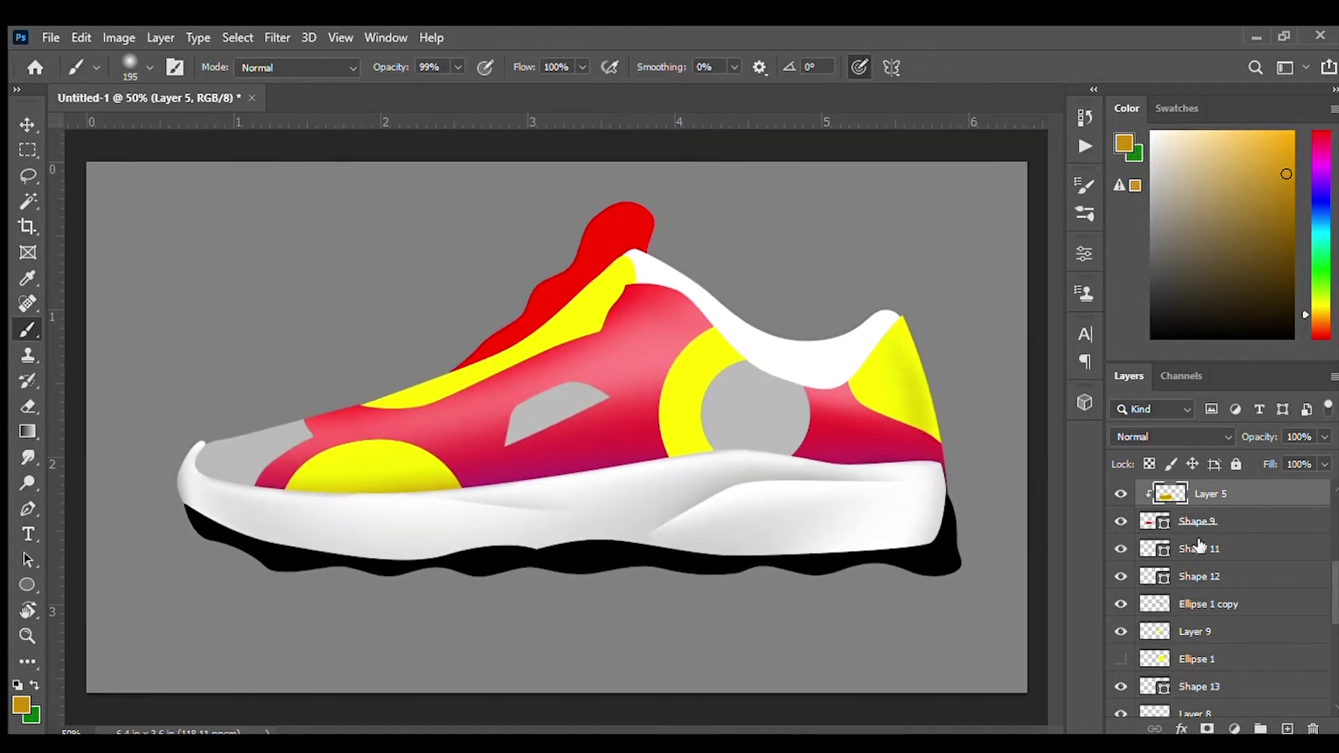
left_click(1158, 550)
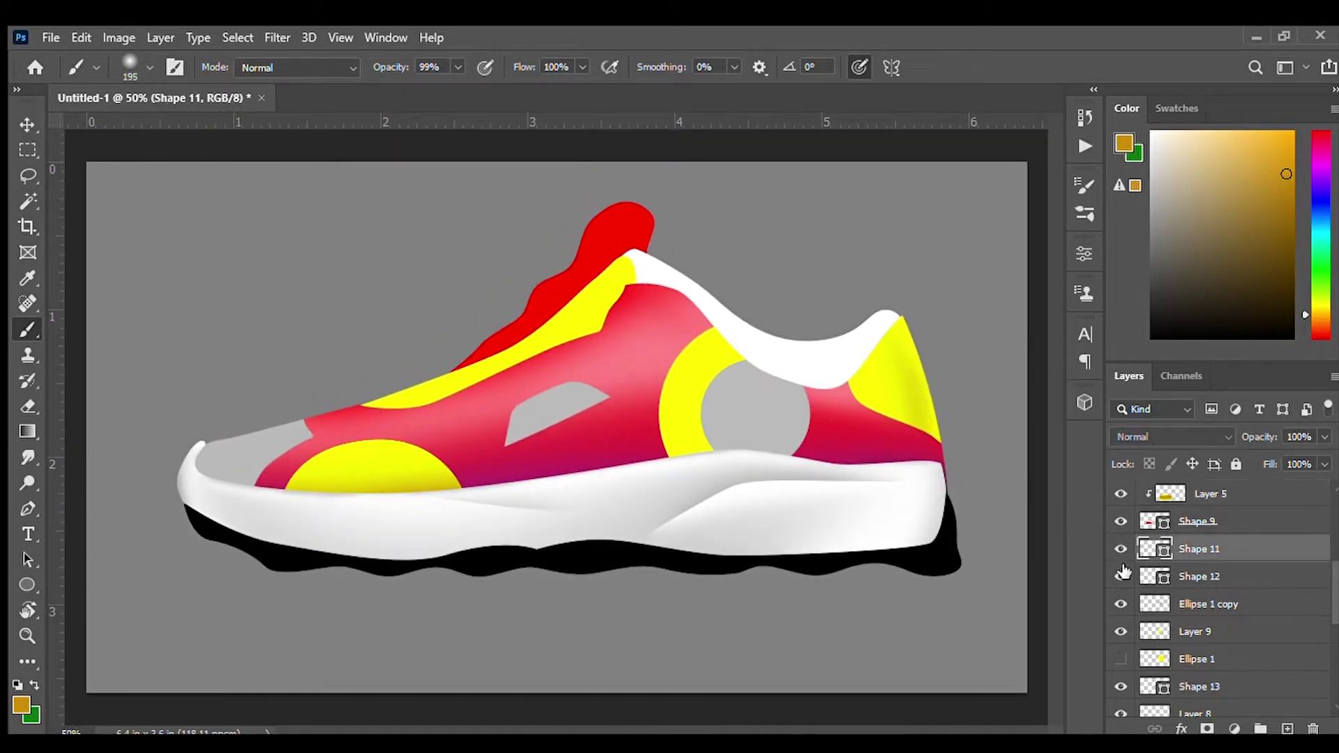
left_click_drag(1332, 589, 1331, 554)
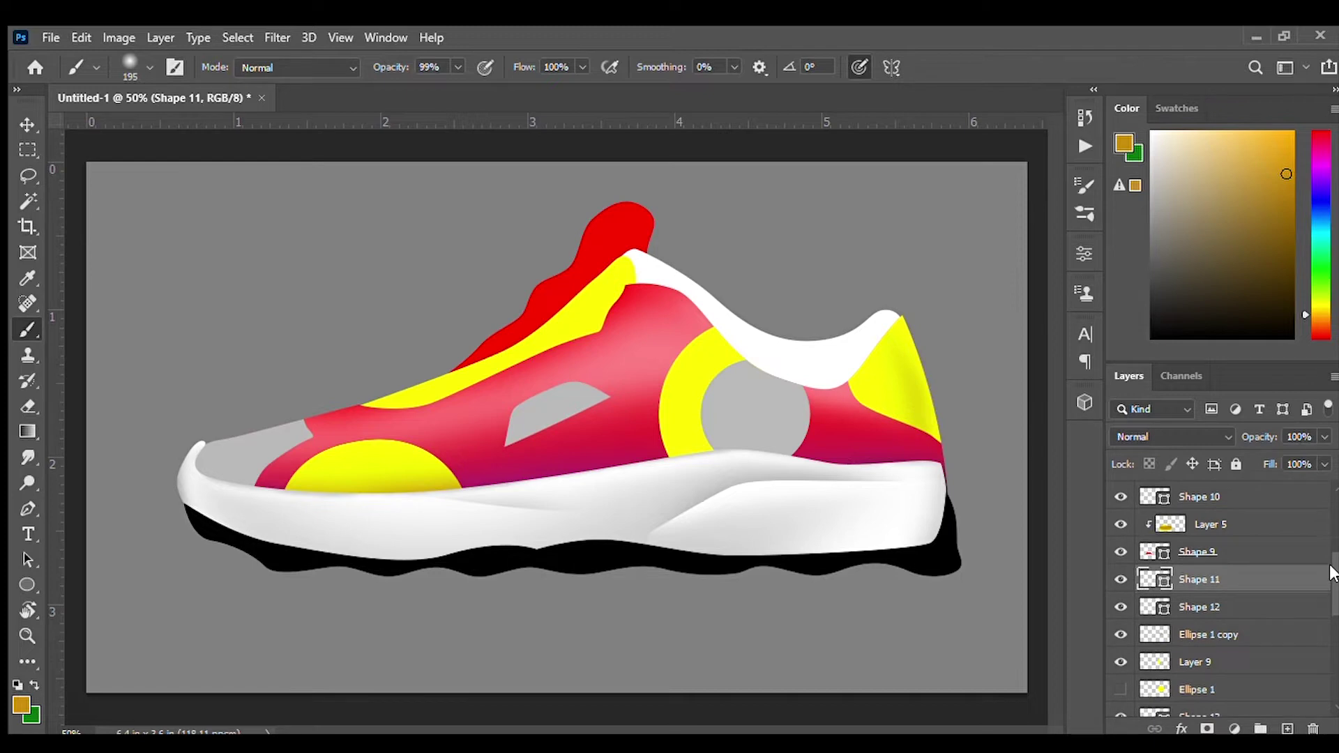
left_click_drag(1332, 555, 1332, 509)
left_click(1115, 522)
double_click(1115, 523)
left_click(1119, 521)
scroll(697, 559, "down", 2)
scroll(1027, 575, "up", 1)
left_click(577, 348, "ctrl")
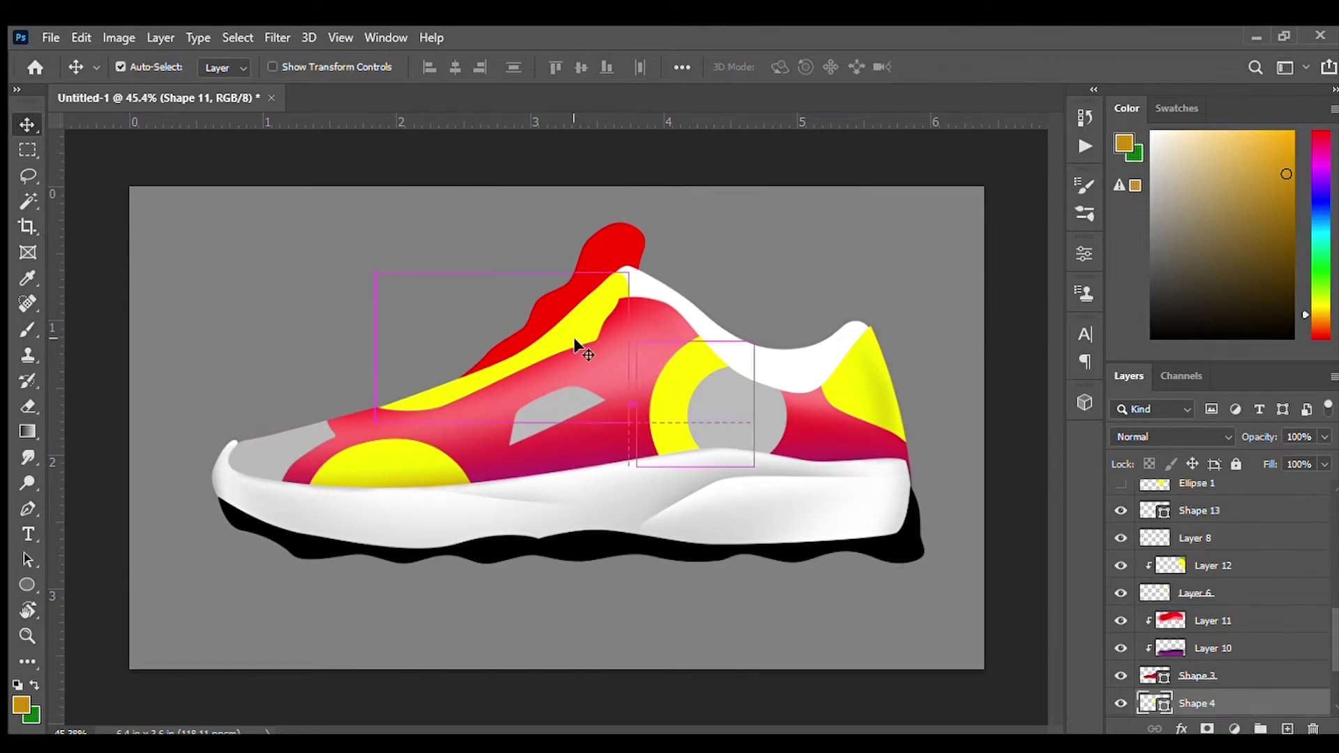
- Clip Layer 13 to Shape 3 and set the brush colour to yellow
key("b")
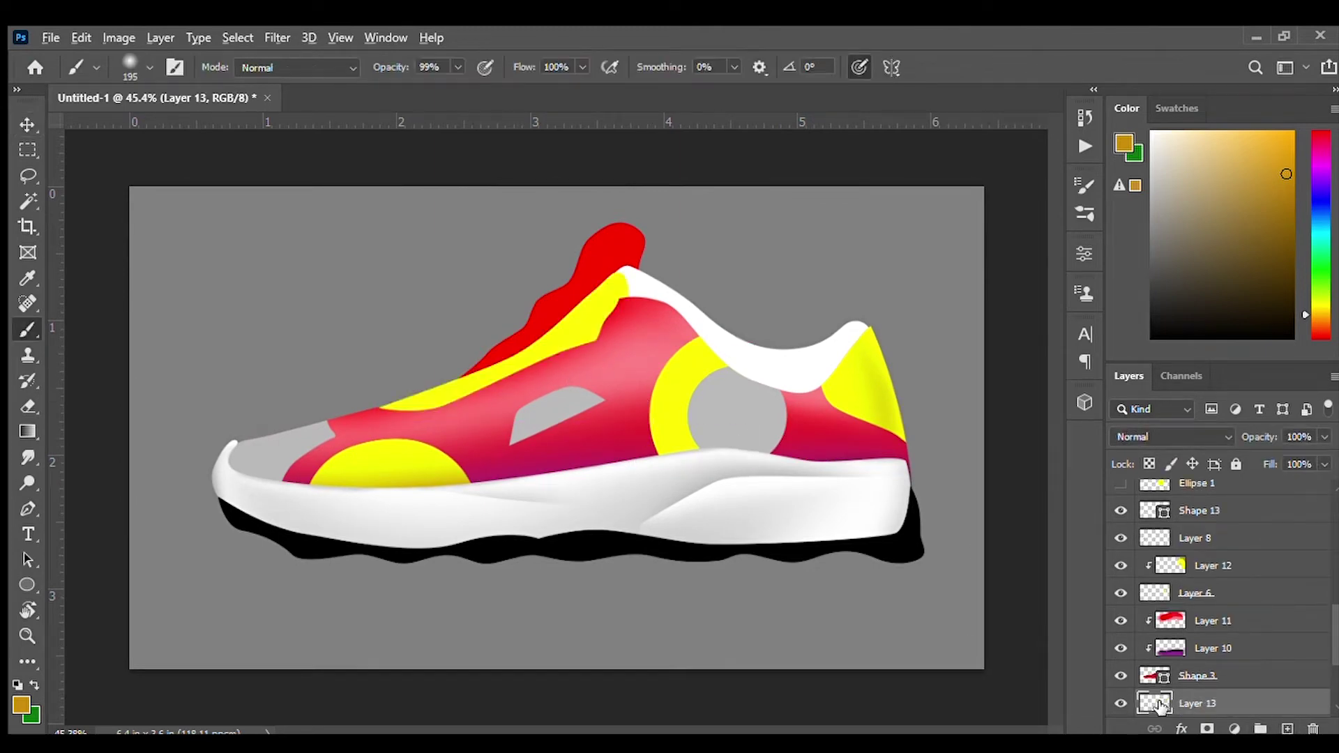
scroll(1159, 705, "down", 2)
key("ctrl+alt+g")
left_click(685, 382, "alt")
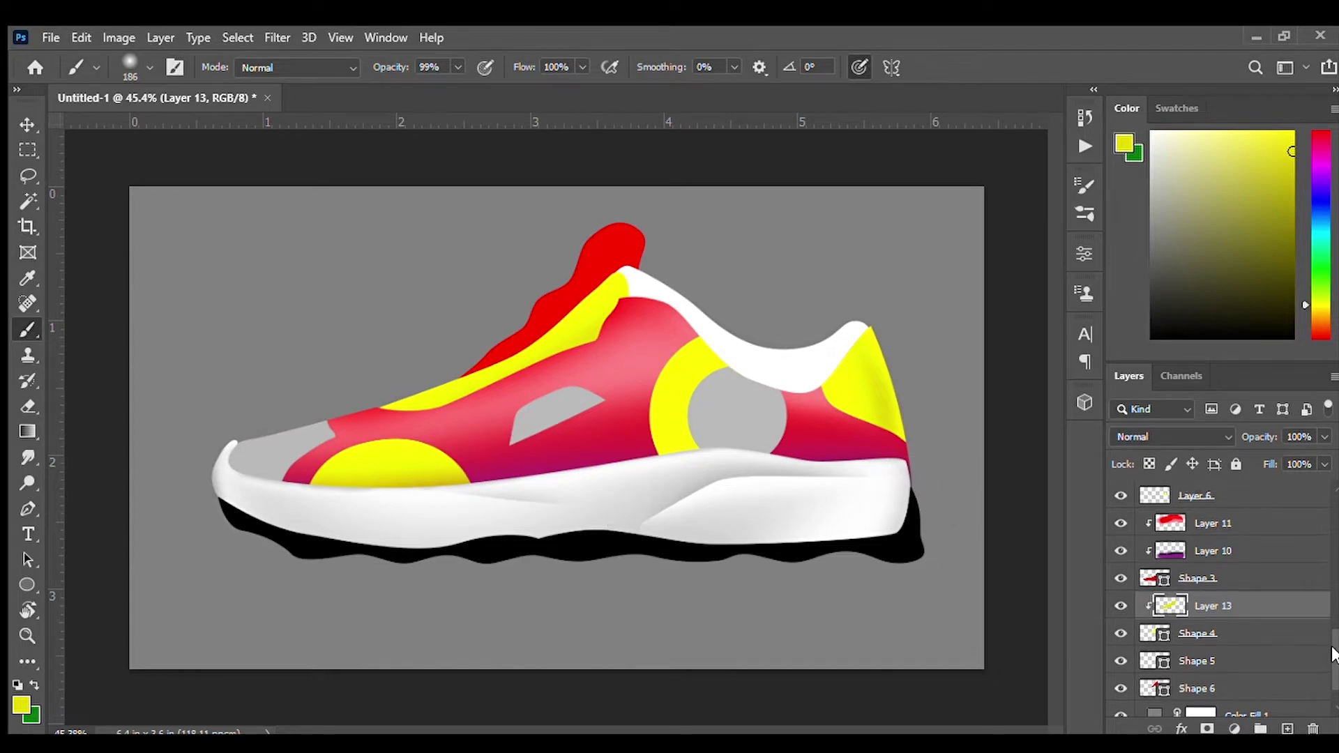
scroll(1157, 669, "down", 1)
- Paint a large soft white glow above Color Fill 1 and stretch it horizontally
left_click(1158, 676)
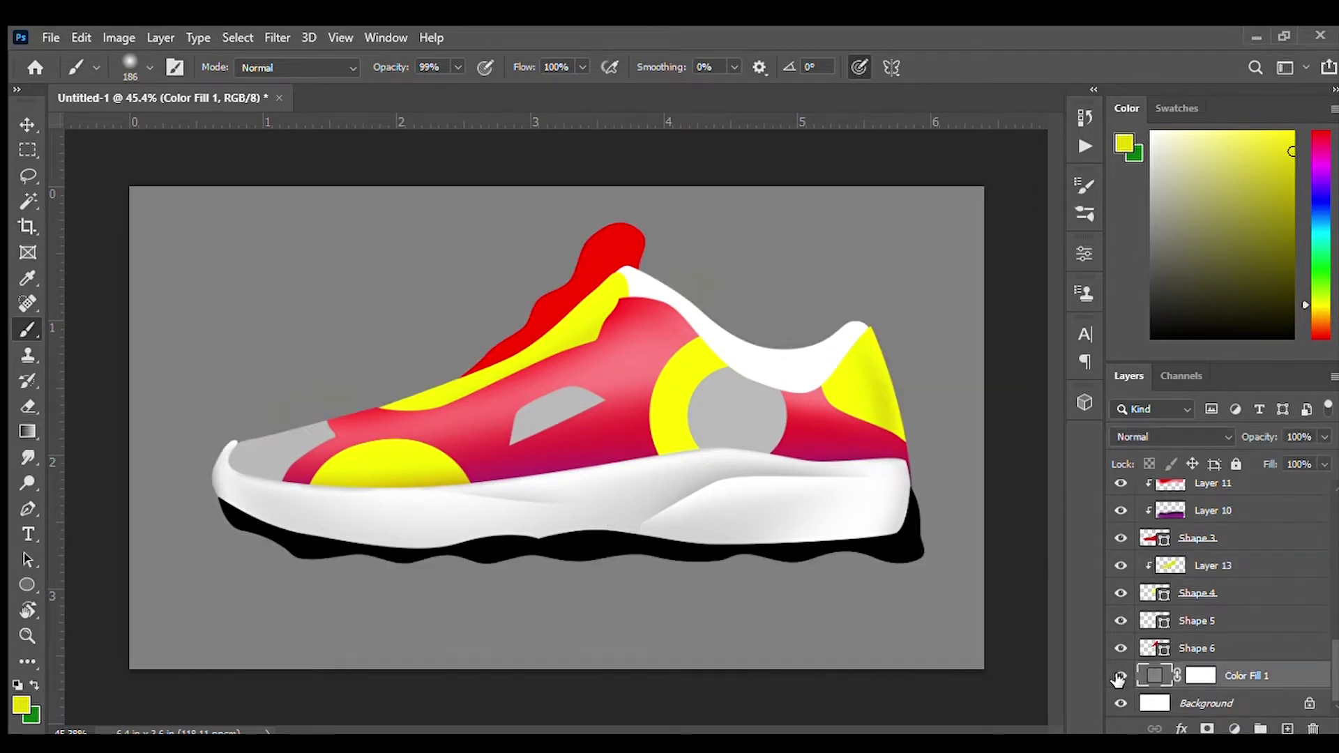
key("ctrl+shift+alt+n")
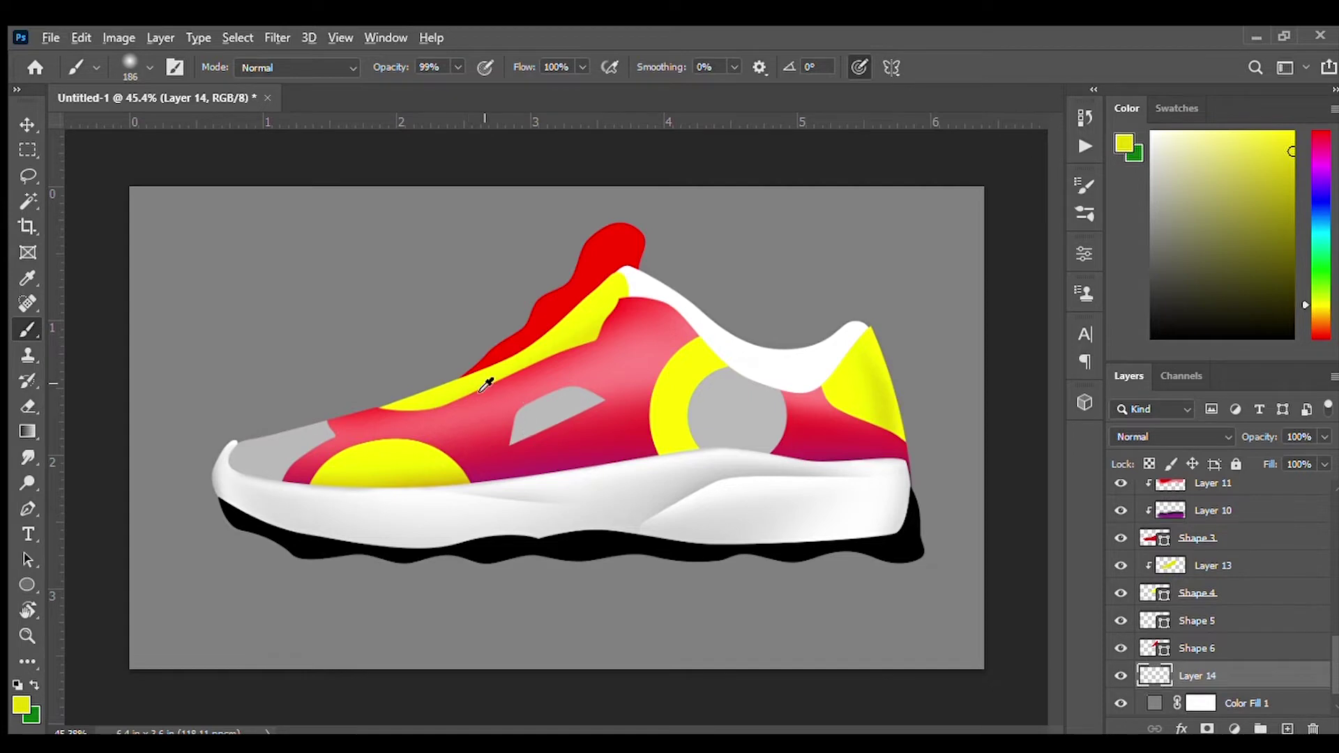
key("bracketright")
key("bracketright")
key("bracketright")
left_click(613, 519, "alt")
left_click(418, 279)
key("ctrl+t")
mouse_move(673, 398)
left_mouse_down()
mouse_move(922, 438)
mouse_move(746, 435)
left_mouse_up()
key("Return")
- Paint a soft black shadow on a new layer and flatten it into a wide band
key("b")
key("ctrl+shift+alt+n")
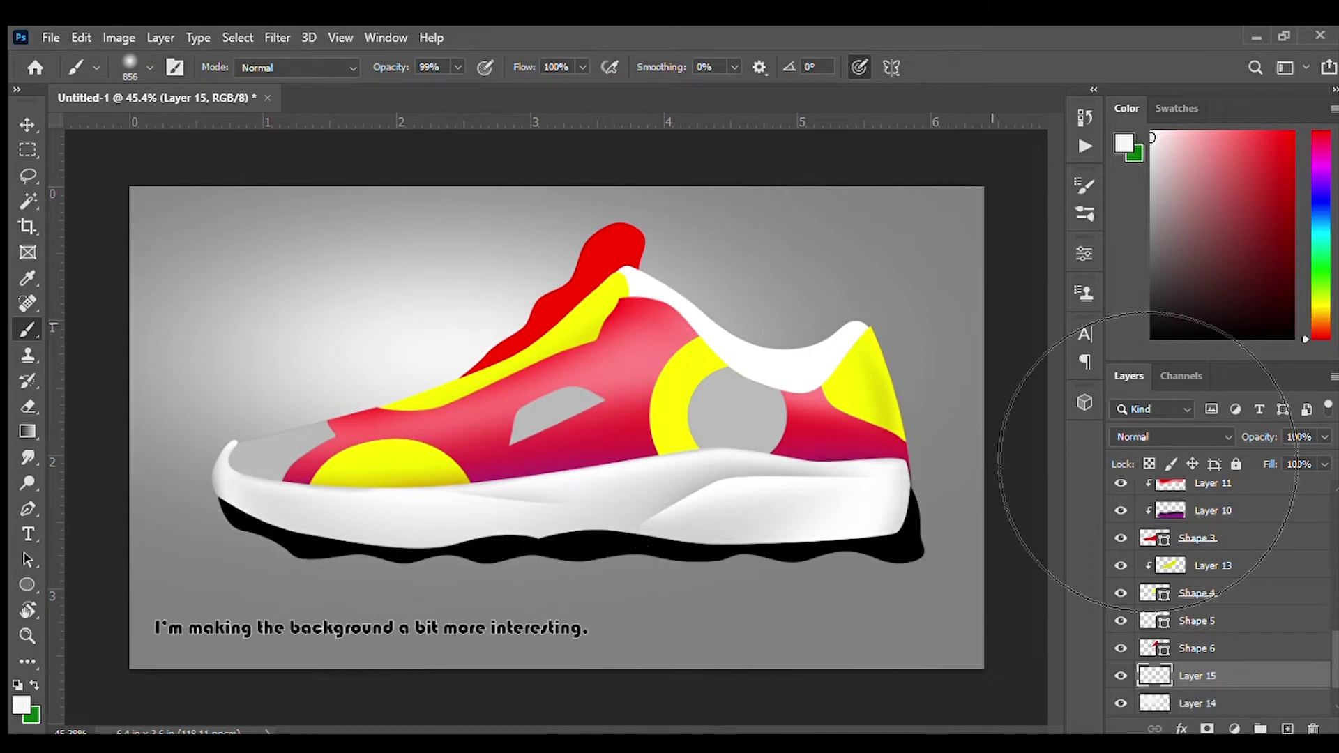
left_click(697, 551, "alt")
left_click_drag(433, 321, 647, 551)
key("ctrl+t")
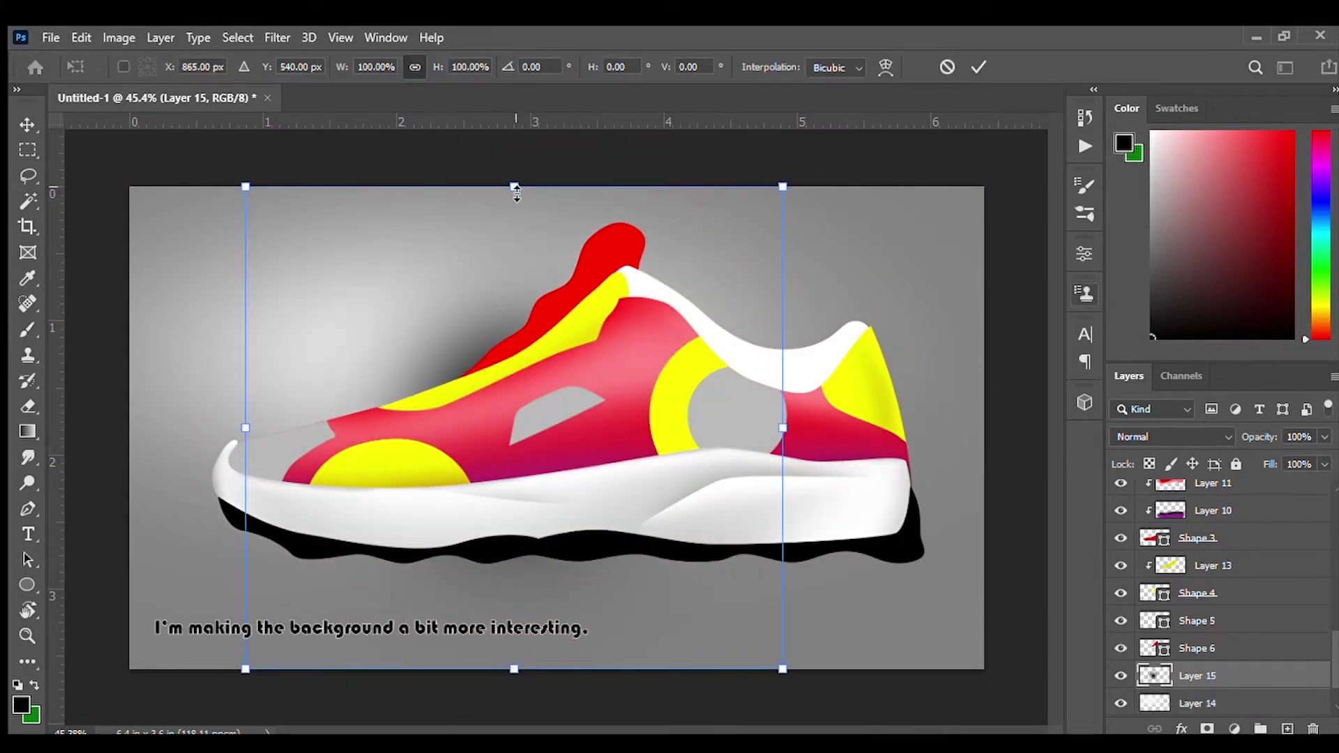
left_click_drag(514, 185, 514, 532)
mouse_move(785, 597)
left_mouse_down()
mouse_move(395, 598)
mouse_move(771, 590)
left_mouse_up()
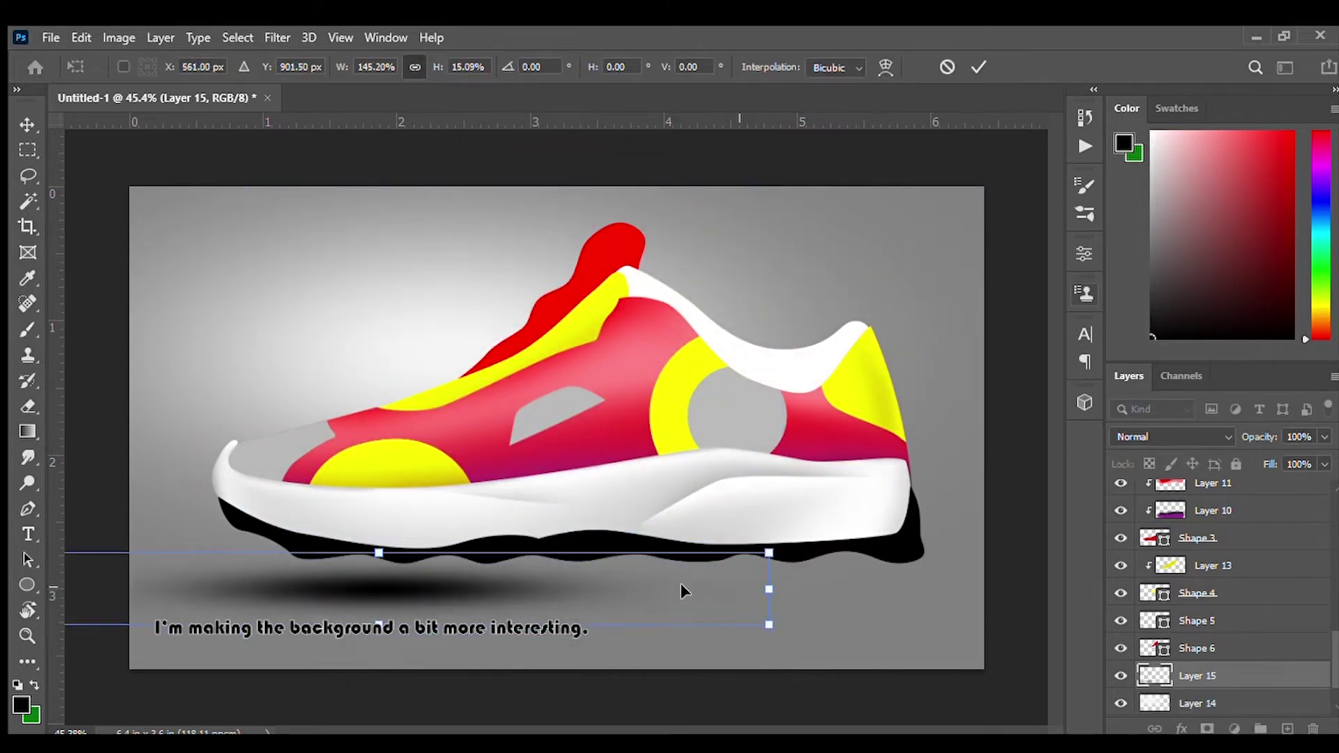
left_click_drag(634, 593, 624, 583)
left_click_drag(762, 584, 833, 586)
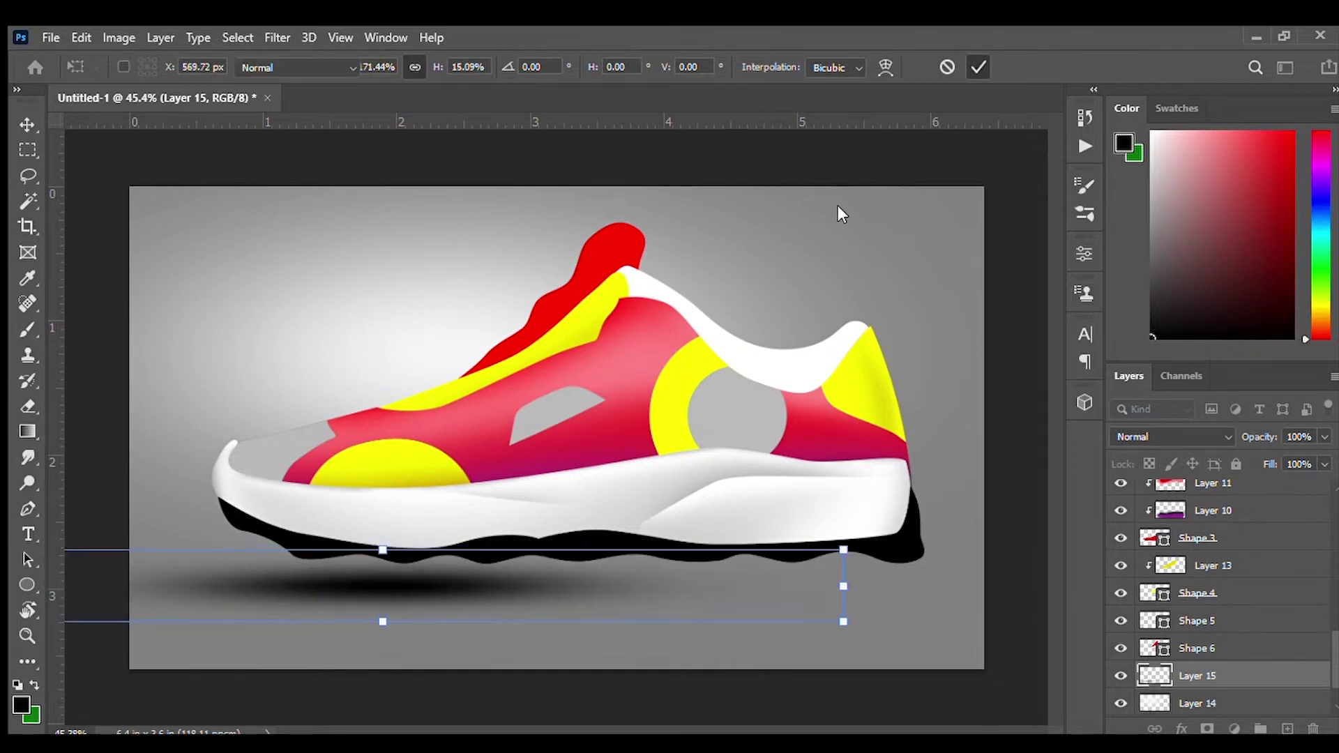
left_click(978, 67)
- Move the shadow under the sole and duplicate it as Layer 15 copy
key("v")
mouse_move(579, 564)
left_mouse_down()
mouse_move(512, 604)
mouse_move(879, 608)
left_mouse_up()
left_click_drag(825, 547, 671, 480)
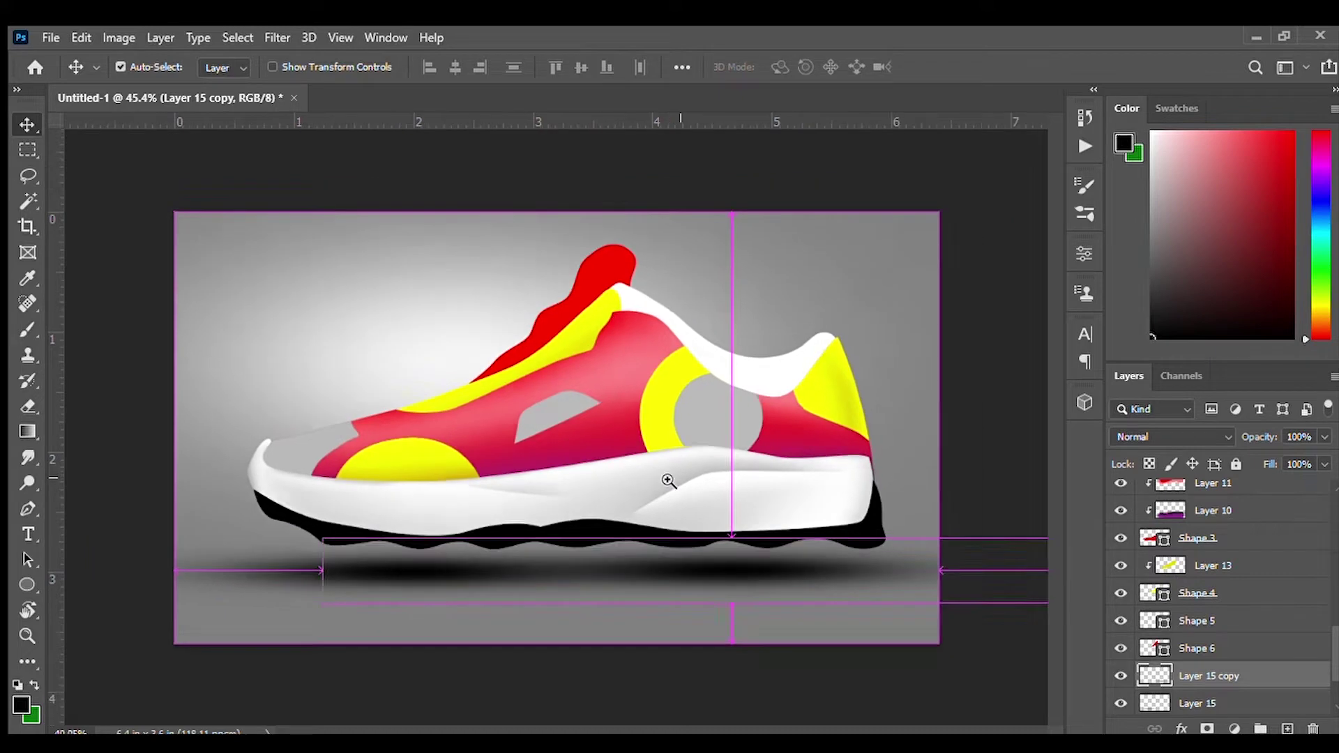
left_click_drag(1333, 651, 1333, 520)
scroll(1185, 557, "down", 5)
mouse_move(597, 403)
left_mouse_down()
mouse_move(625, 454)
mouse_move(648, 401)
mouse_move(604, 439)
mouse_move(631, 440)
left_mouse_up()
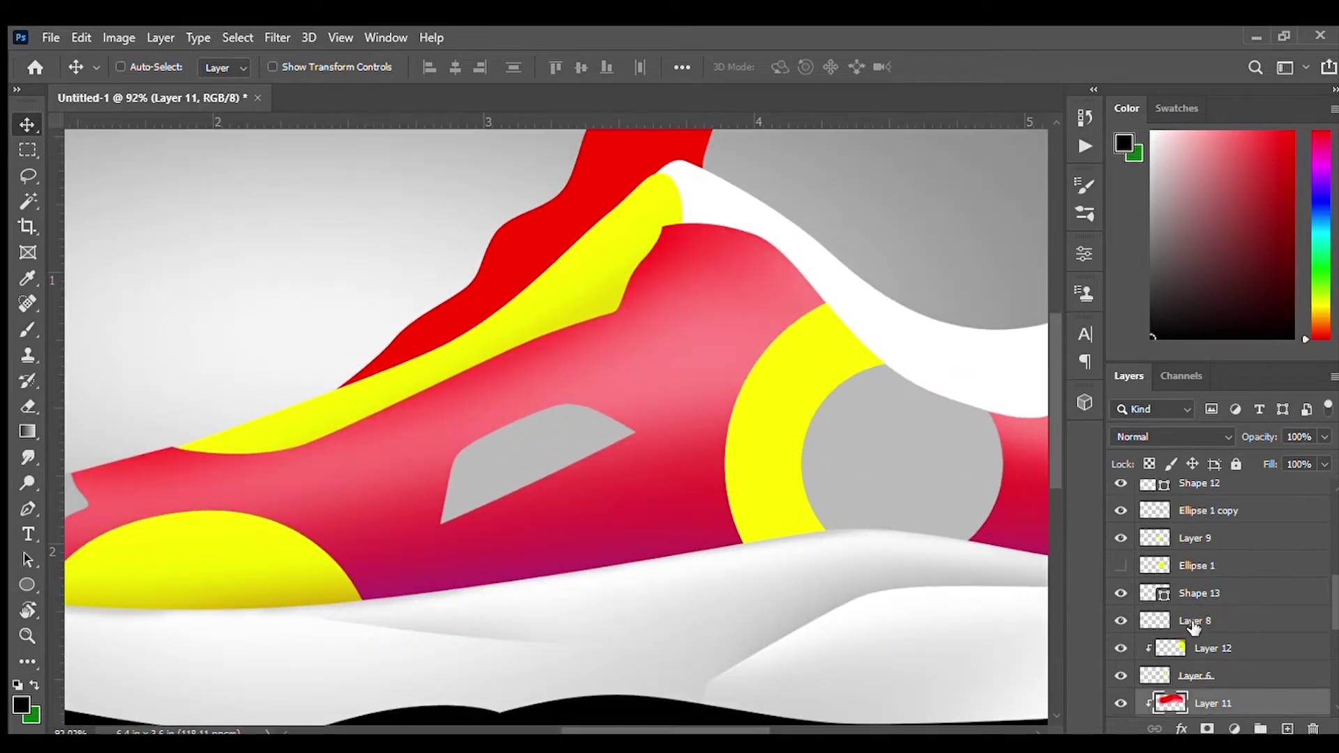
- Draw a thin Pen-tool sliver along the grey window's top and left edges
scroll(1194, 628, "down", 5)
left_click(1287, 729)
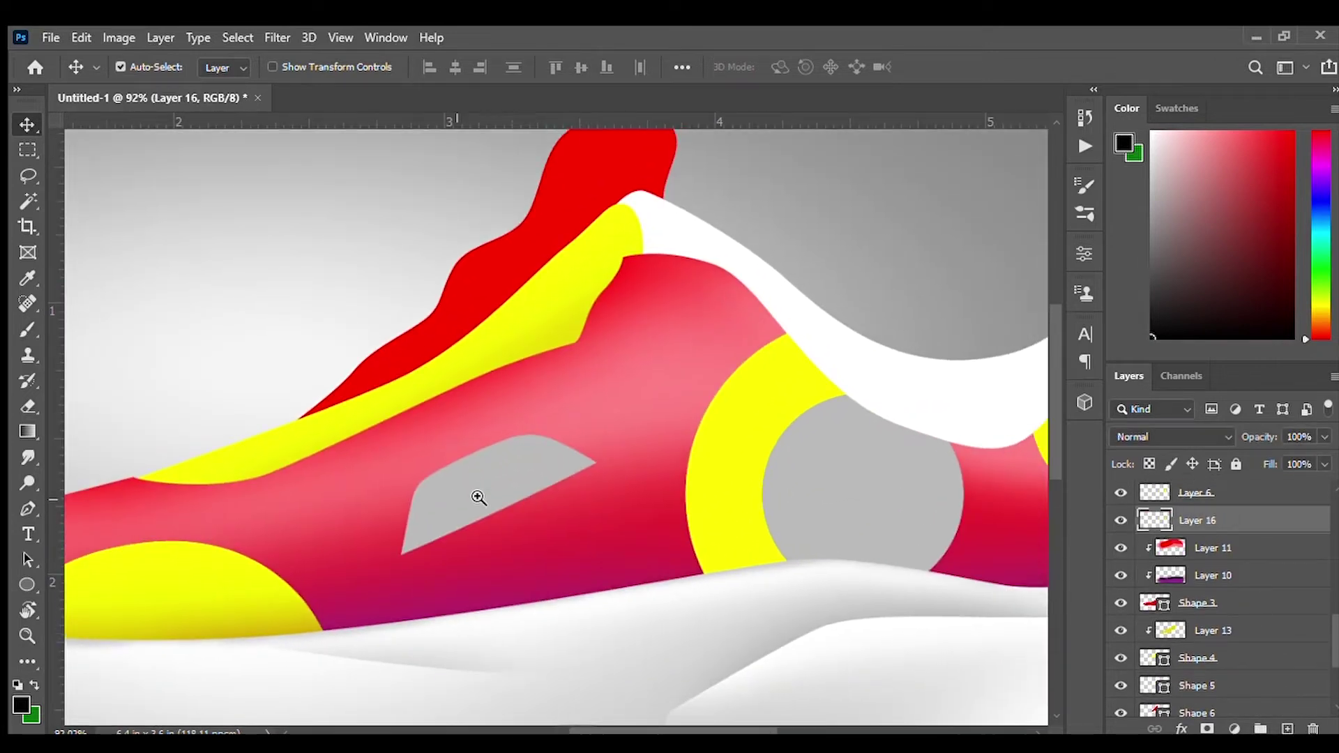
scroll(478, 495, "up", 3)
key("p")
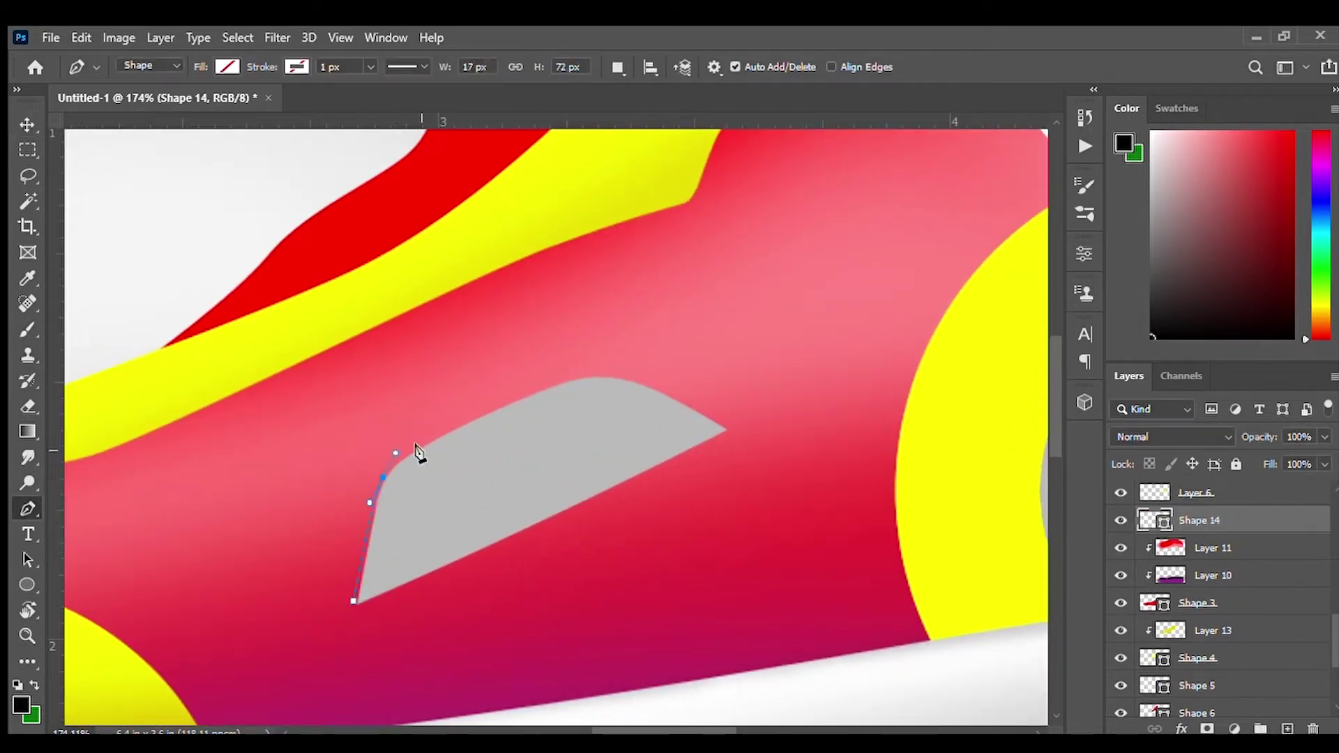
left_click_drag(590, 368, 598, 369)
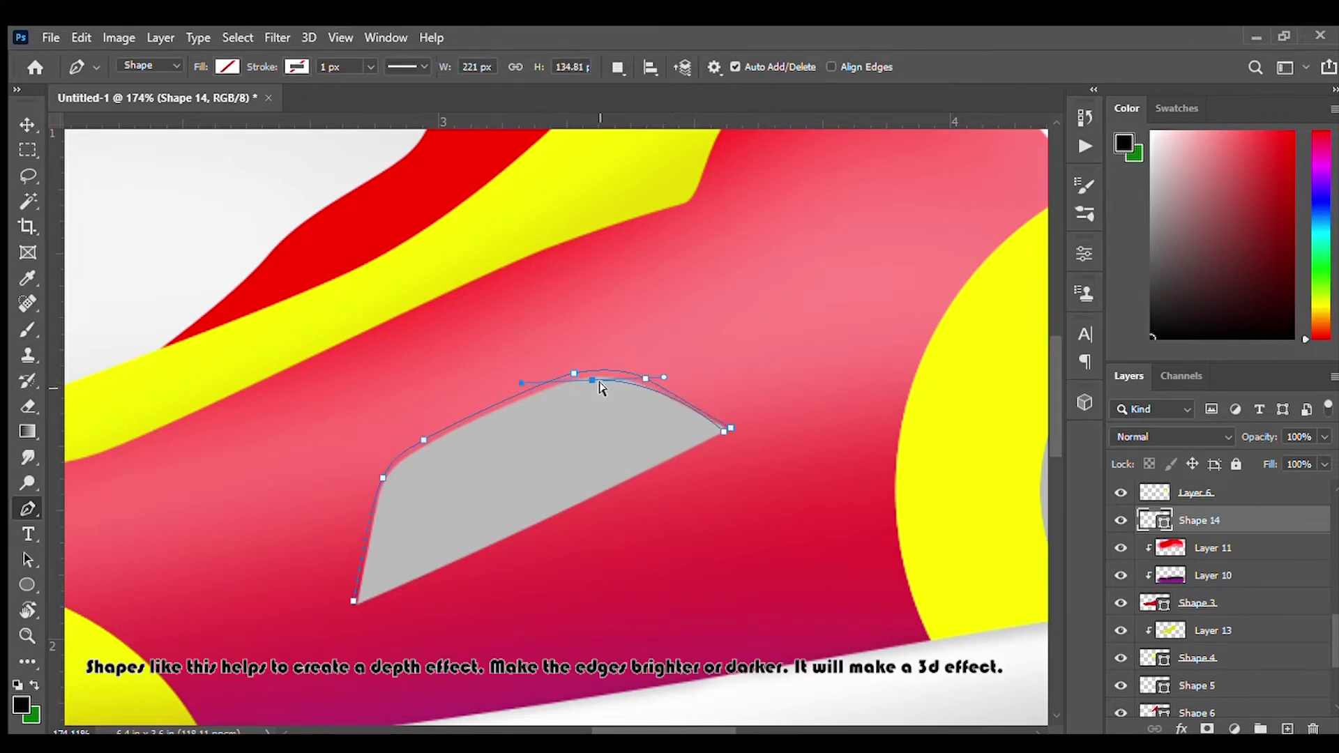
left_click(420, 452)
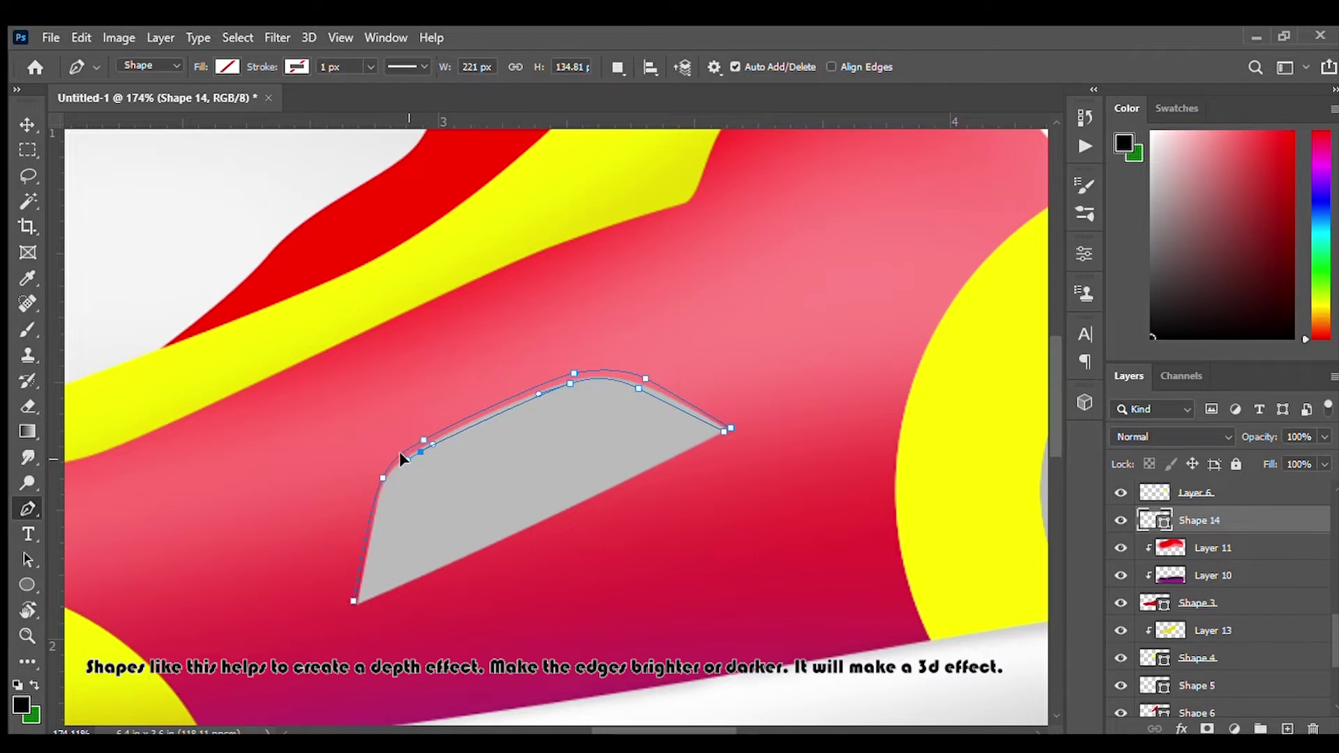
left_click(386, 488)
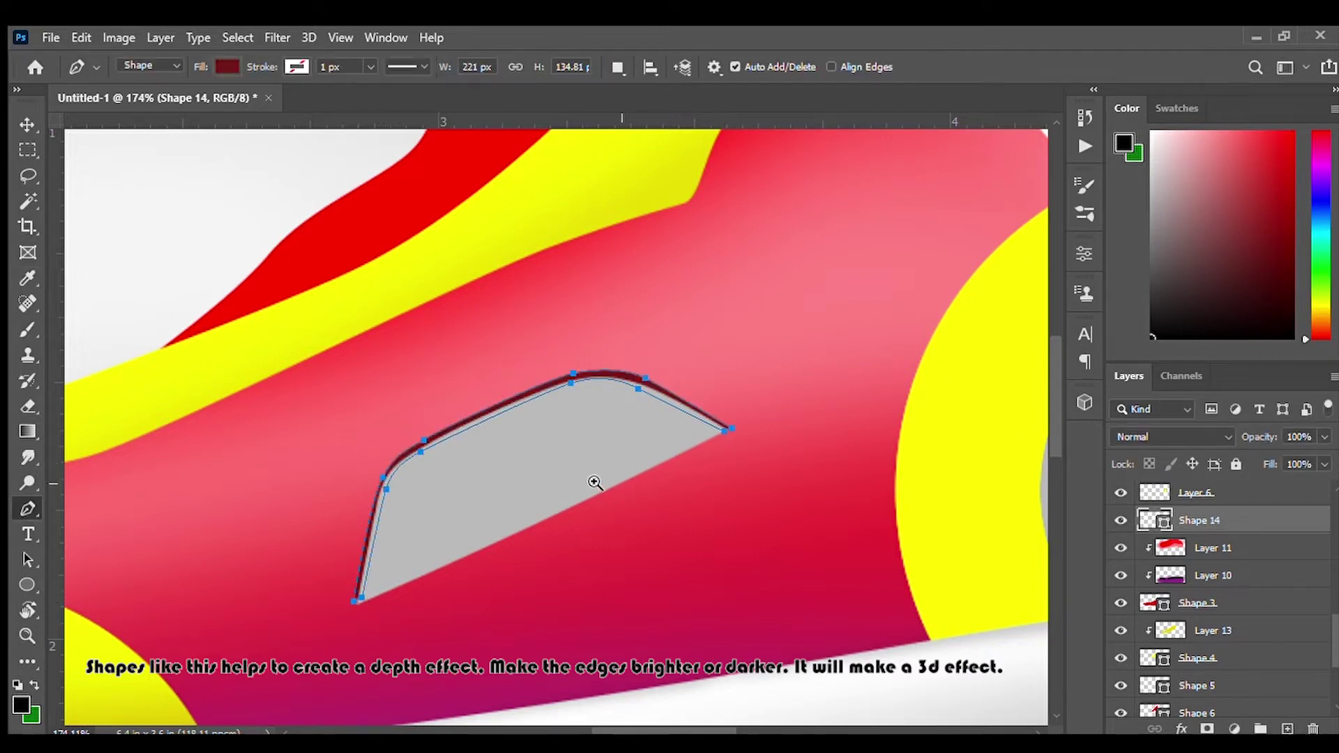
- Finish the dark red Shape 14 rim and select the toe shape
scroll(627, 481, "down", 2)
scroll(1321, 636, "up", 3)
mouse_move(1321, 636)
left_mouse_down()
mouse_move(1224, 514)
mouse_move(1225, 533)
left_mouse_up()
scroll(551, 447, "down", 3)
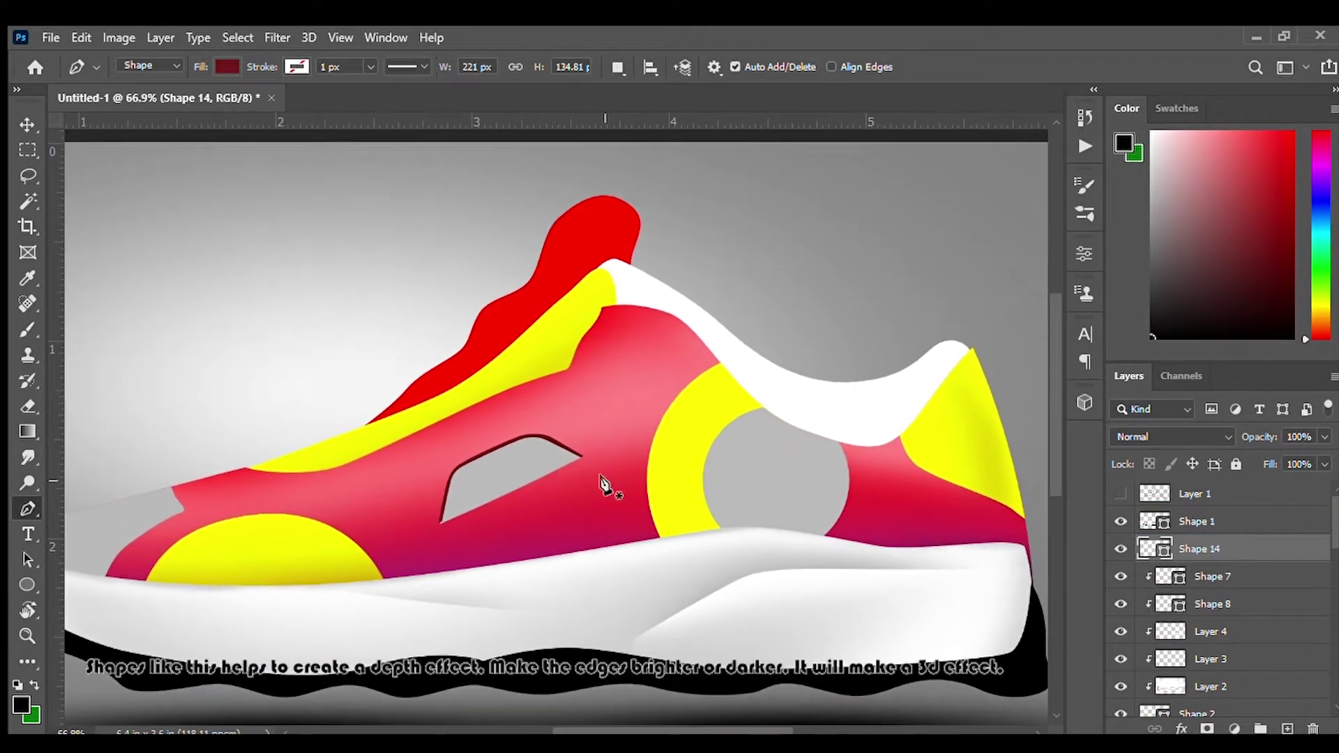
key("v")
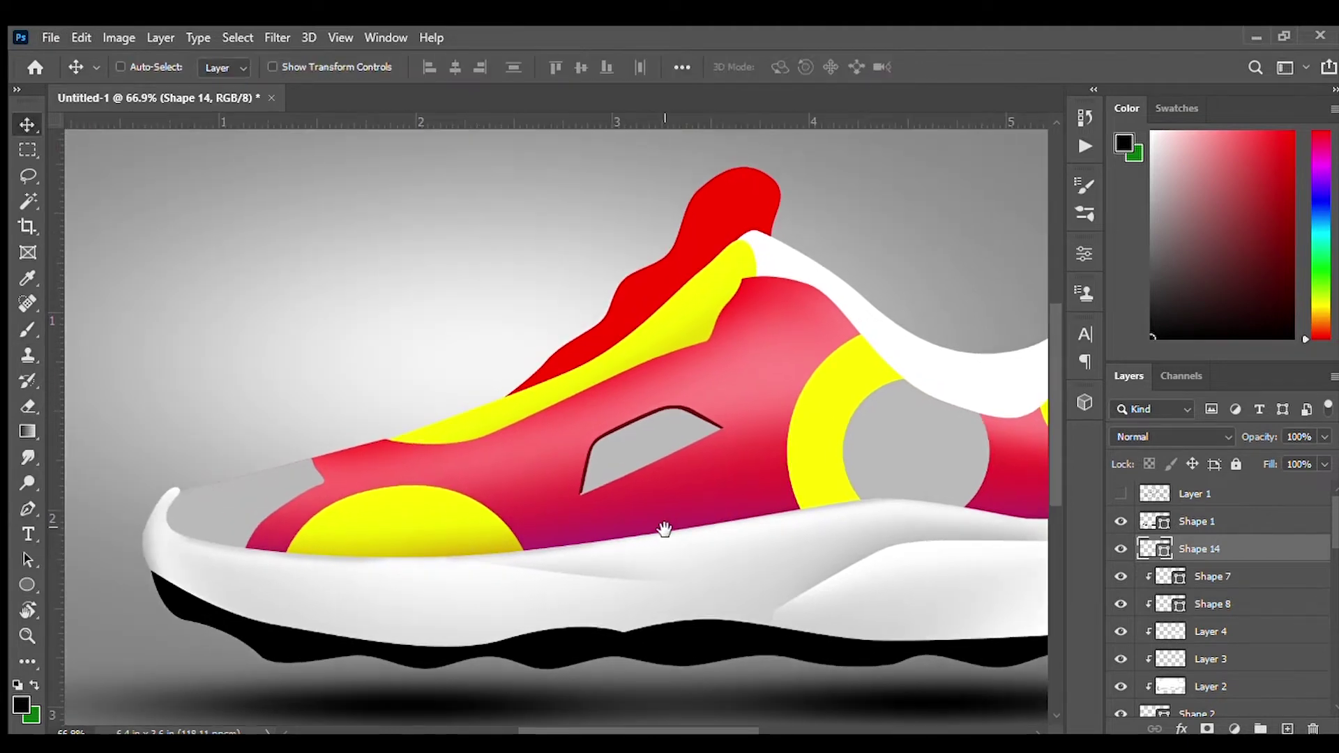
left_click(230, 505)
scroll(1335, 496, "up", 5)
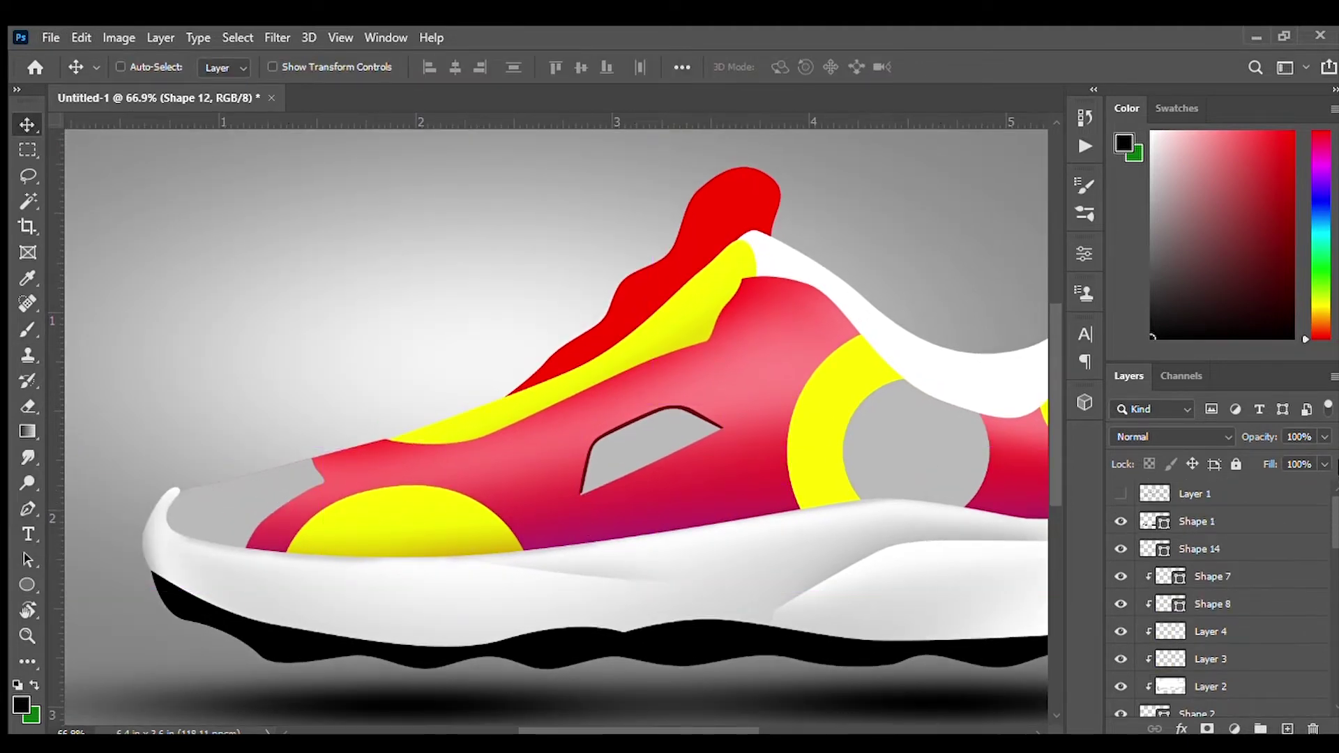
- Refine Shape 15's toe notch outline by adding pen anchors along the toe panel edge
left_click(1127, 523)
left_click(1196, 549)
scroll(275, 495, "up", 5)
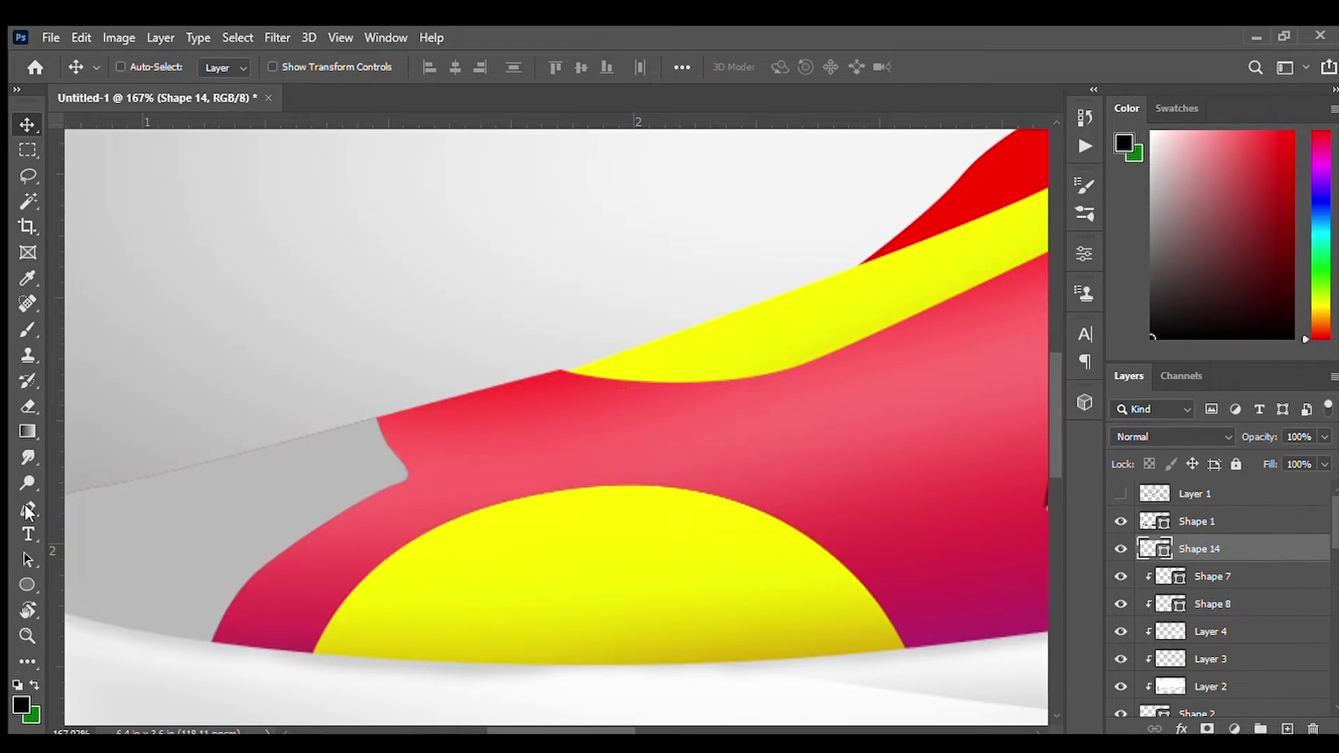
left_click(27, 509)
left_click(215, 639)
left_click(241, 591)
left_click(267, 566)
left_click_drag(394, 484, 413, 476)
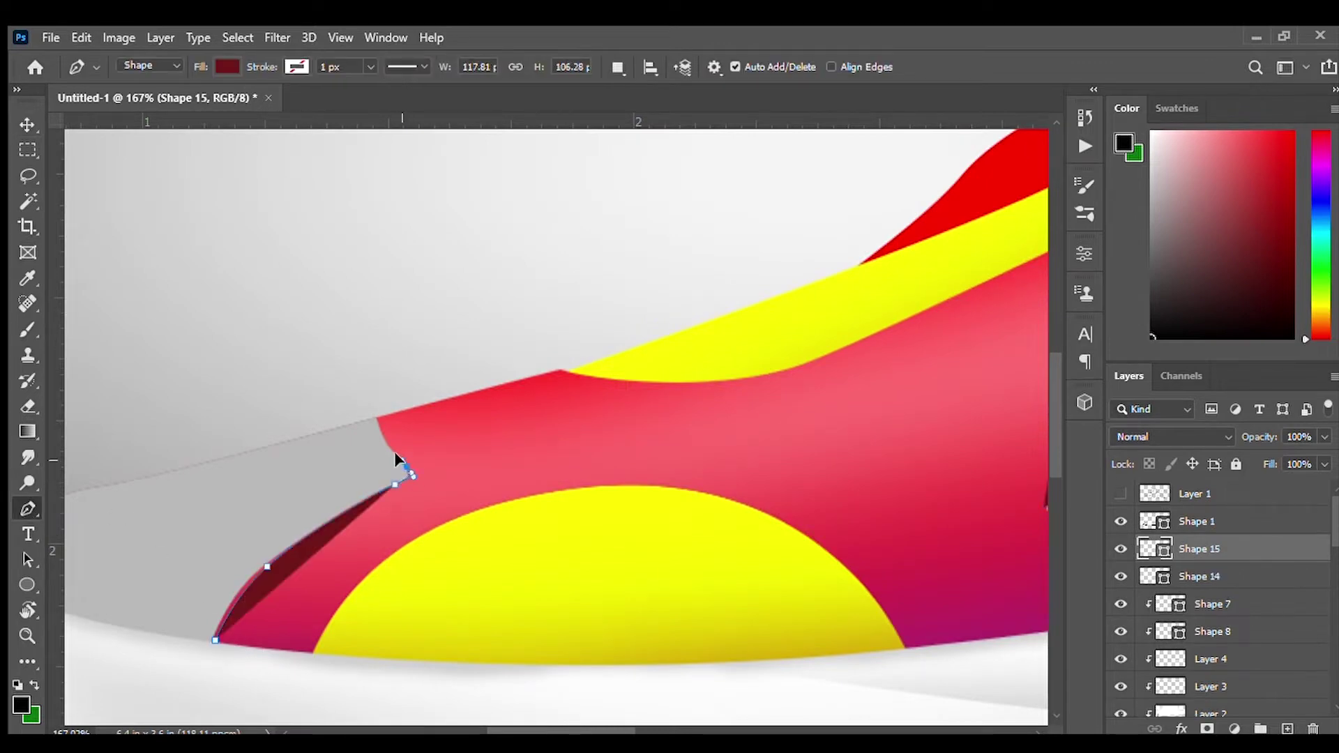
left_click(374, 416)
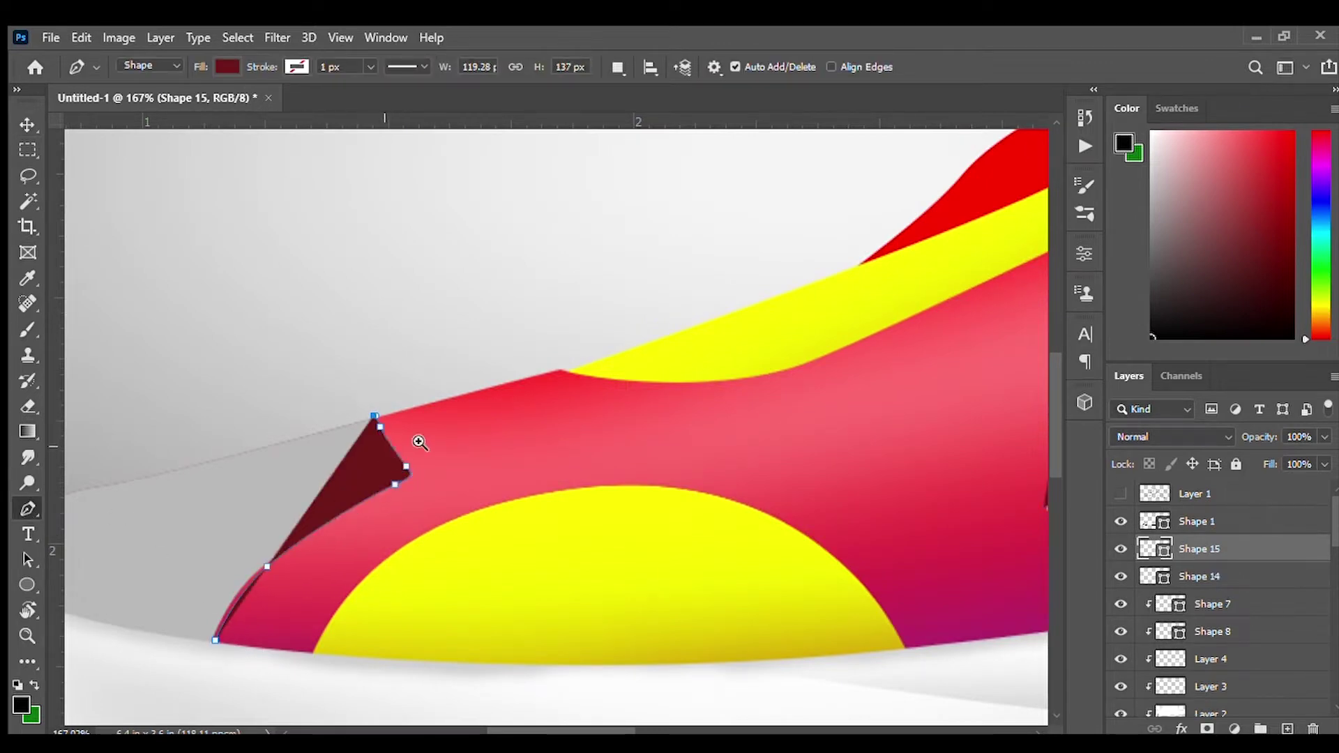
scroll(419, 442, "up", 1)
left_click(412, 481)
scroll(340, 511, "up", 2)
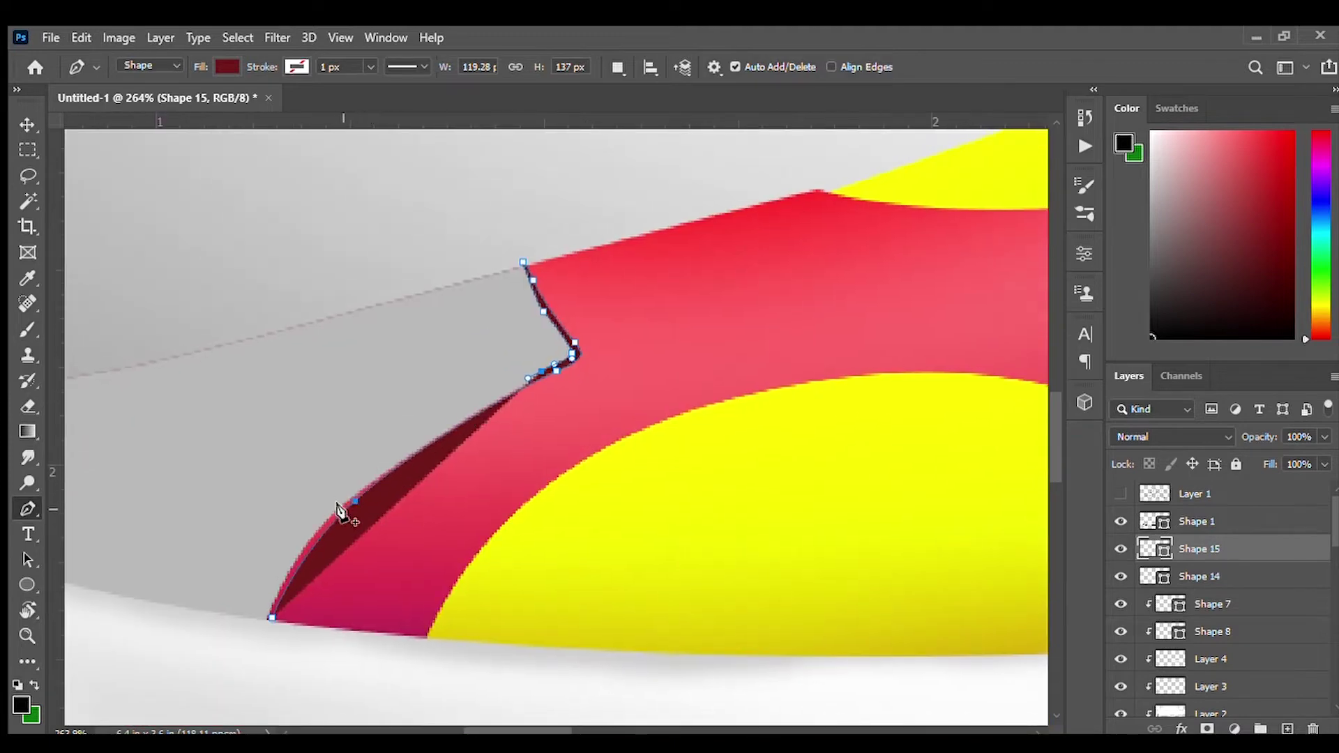
left_click_drag(272, 617, 262, 620)
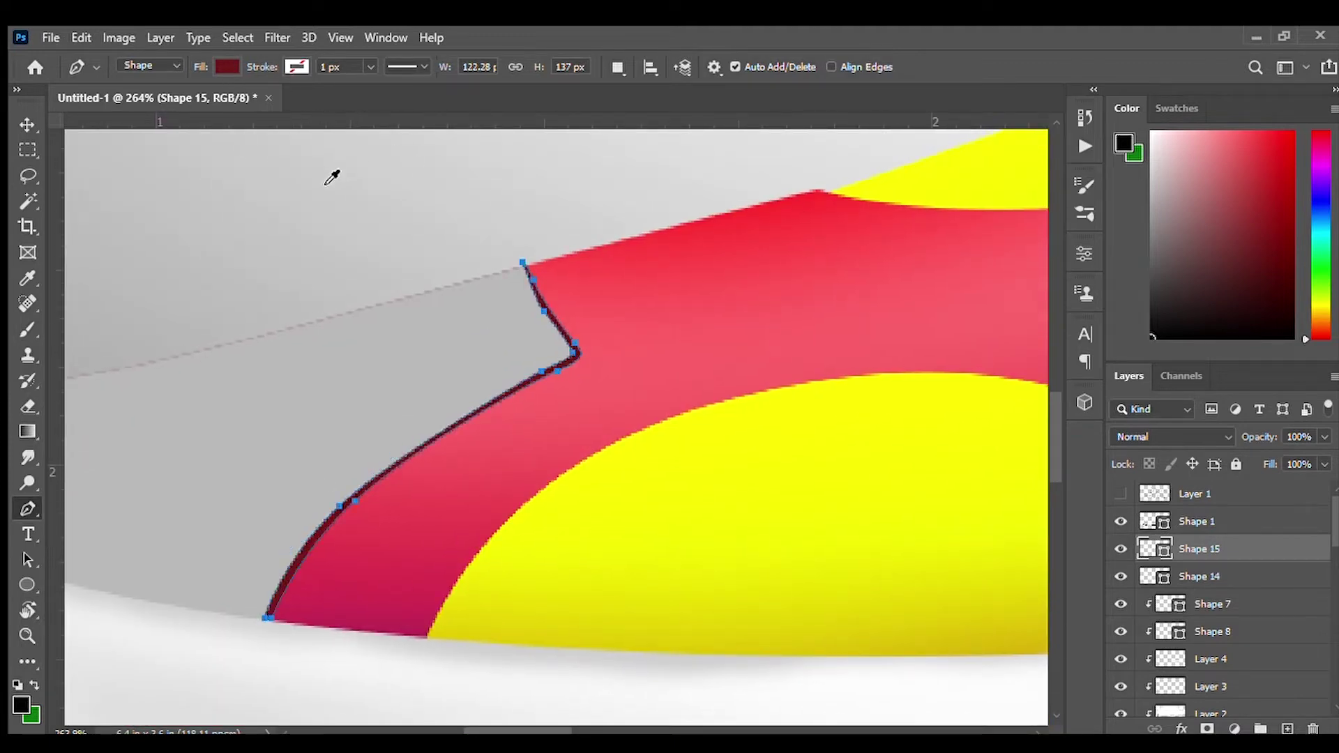
- Start a new pen shape following the lower edge of the upper's yellow strip
key("i")
key("p")
scroll(592, 472, "down", 3)
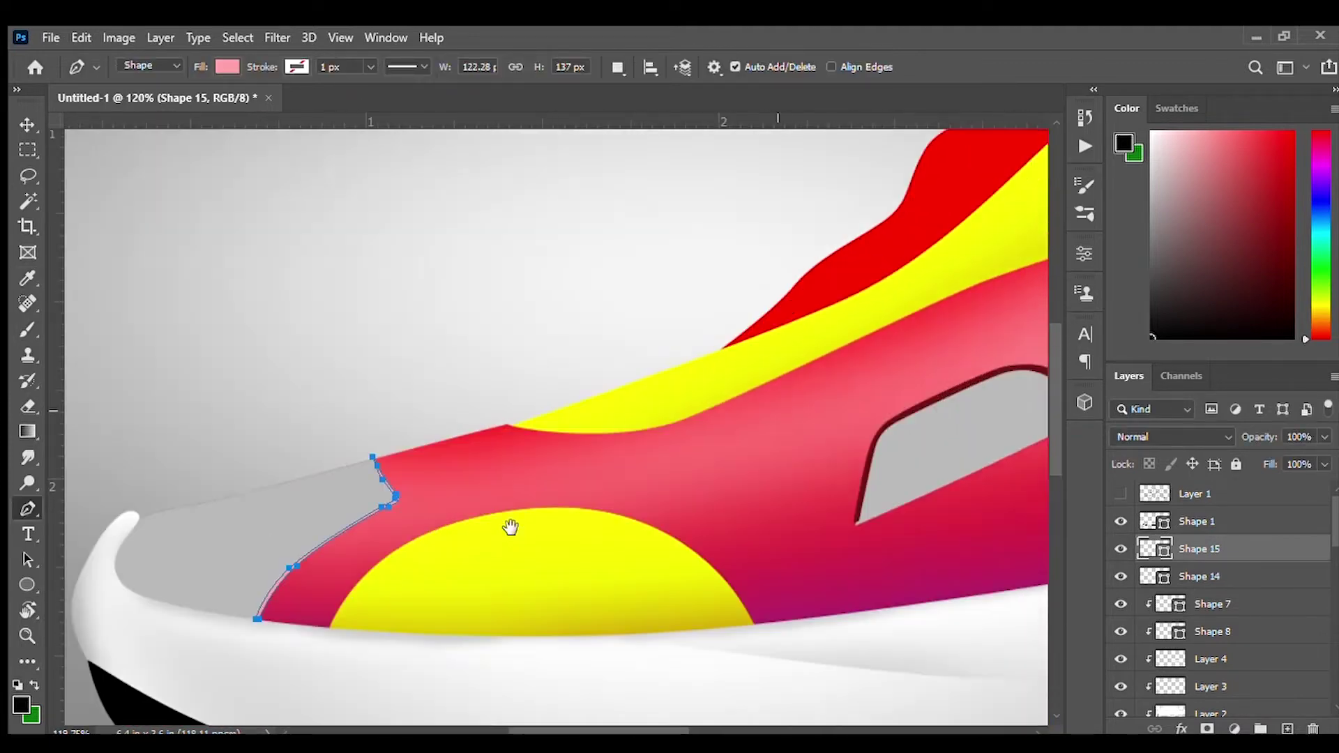
scroll(511, 528, "down", 3)
scroll(681, 469, "up", 1)
scroll(391, 508, "up", 3)
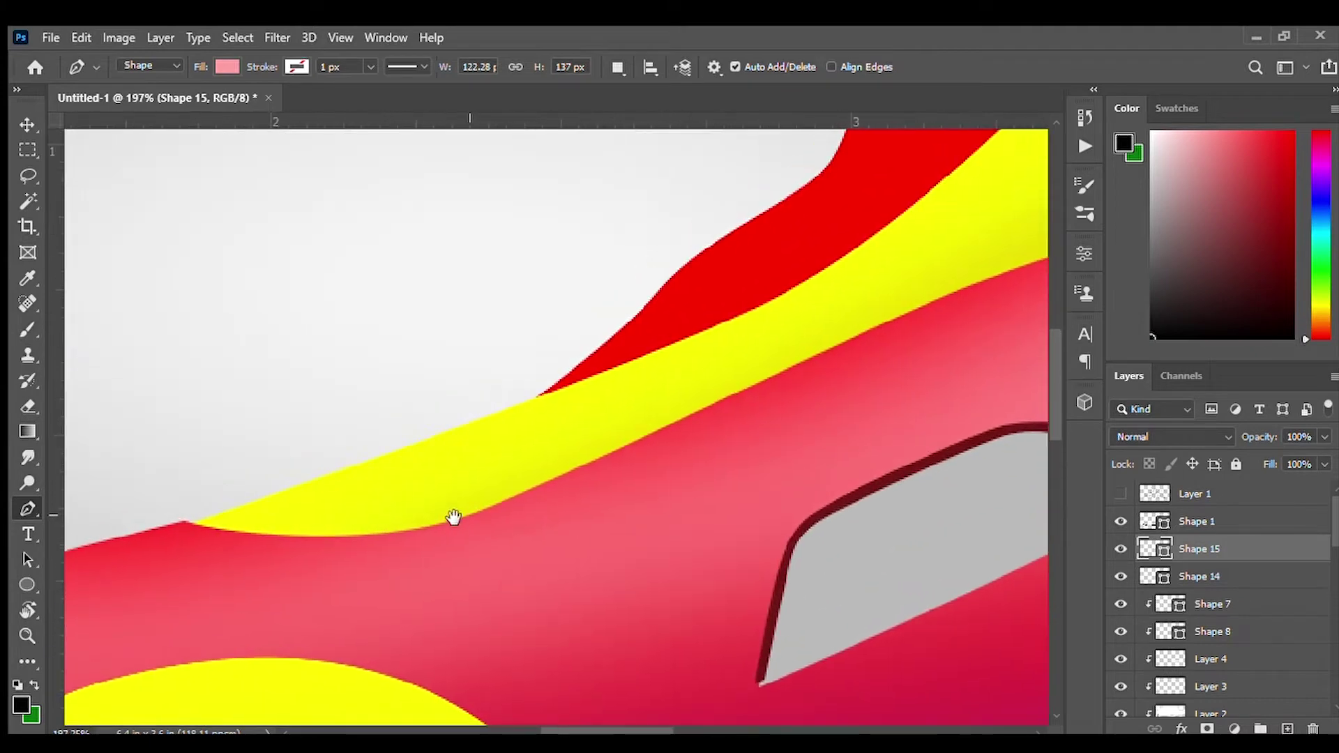
scroll(453, 517, "down", 3)
scroll(381, 522, "up", 2)
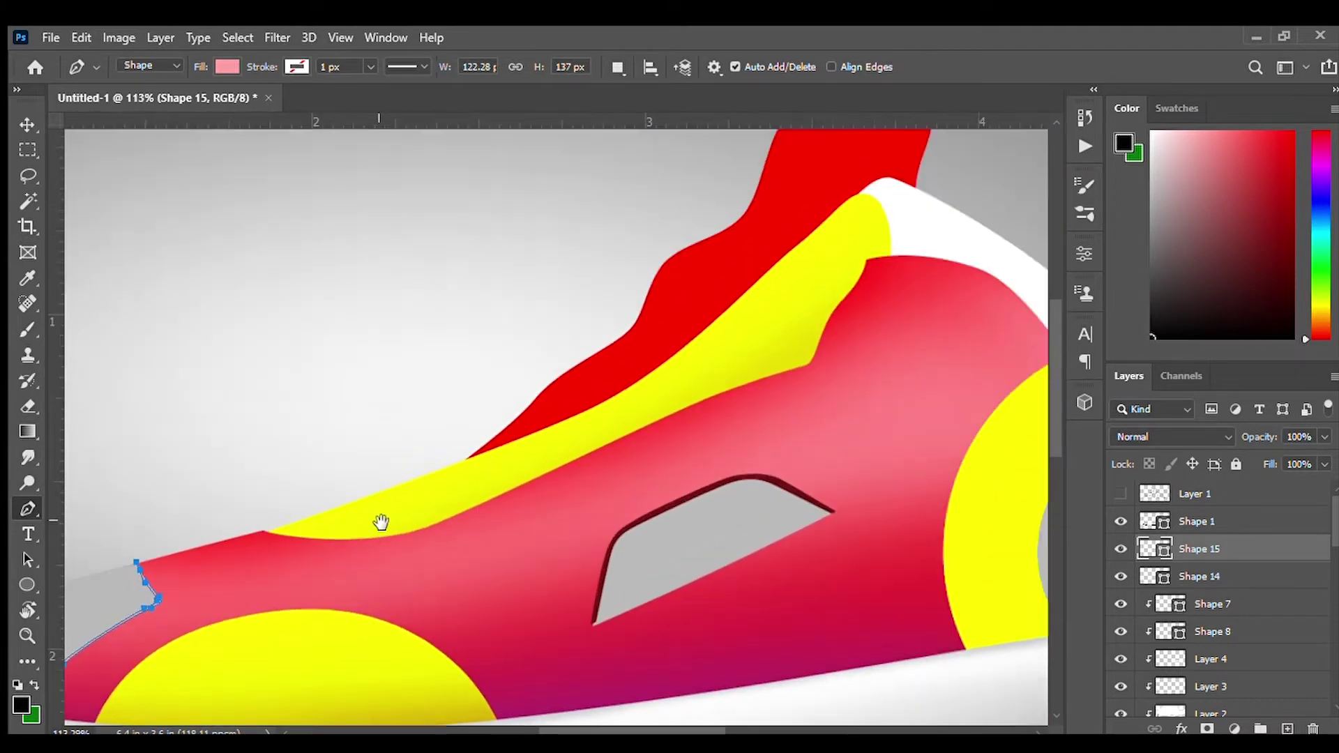
left_click_drag(381, 522, 267, 536)
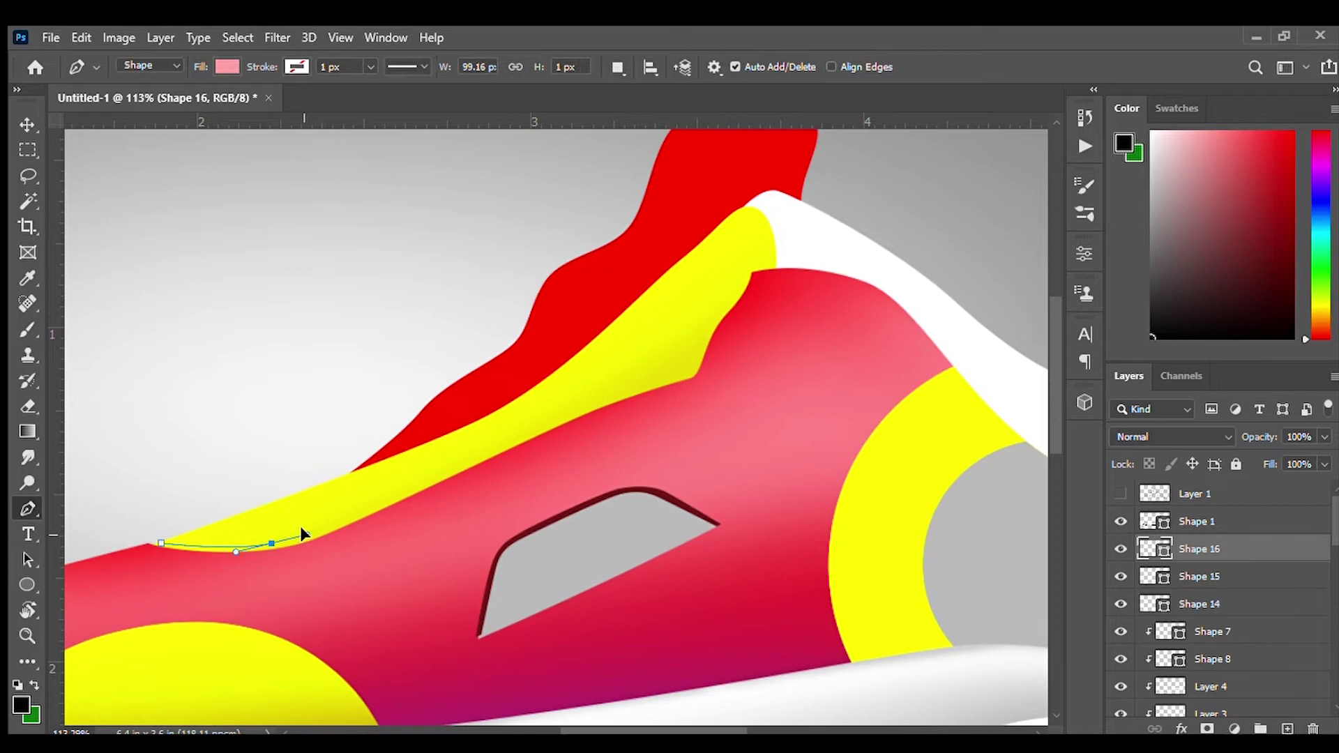
left_click_drag(421, 478, 446, 466)
left_click_drag(585, 407, 631, 388)
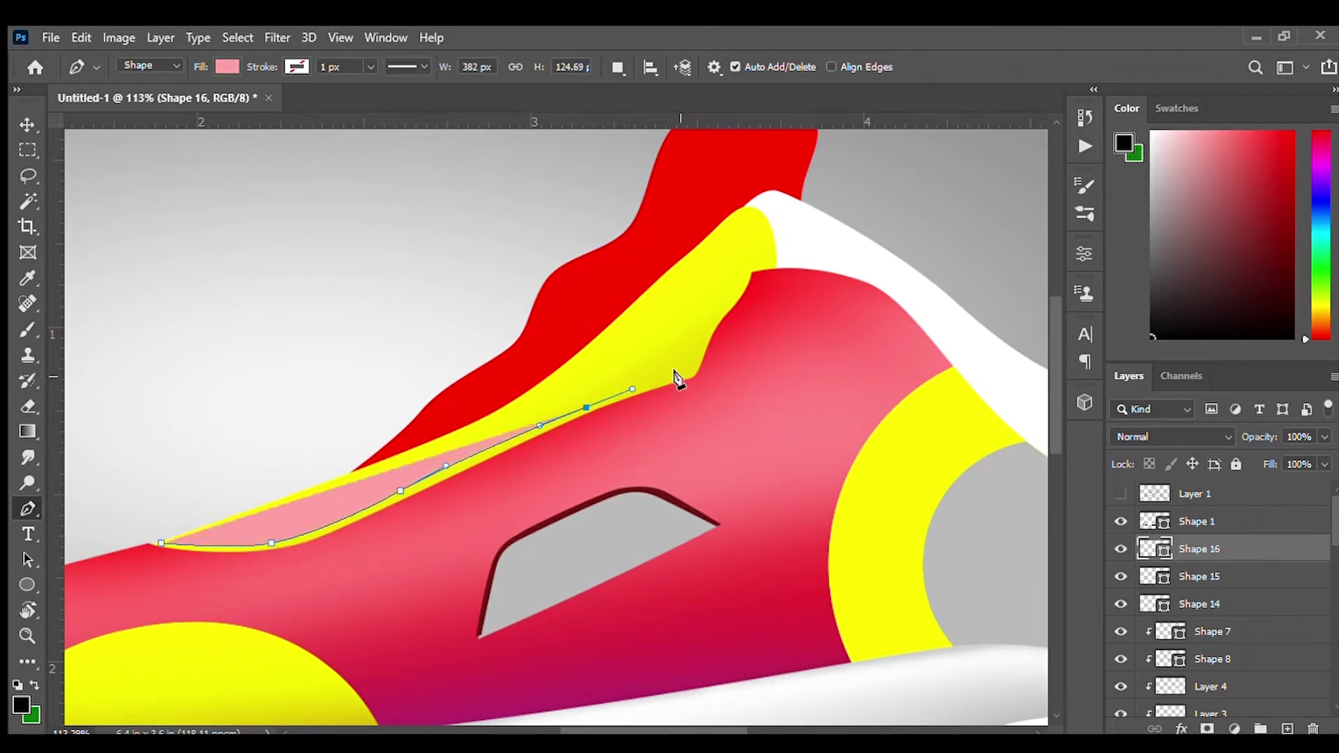
left_click_drag(694, 343, 701, 345)
- Trace the strip's top and upper edge, close Shape 16, and load it as a selection
left_click(750, 267)
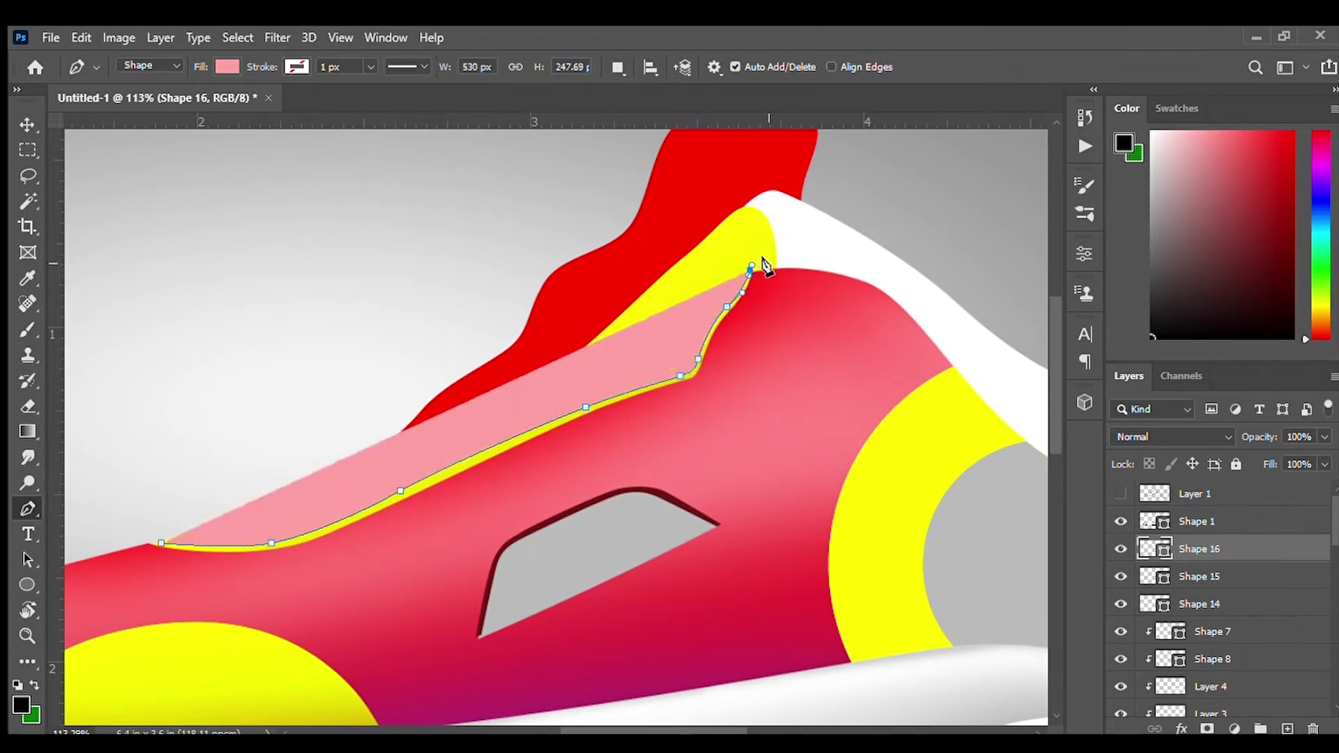
left_click(761, 213)
left_click_drag(719, 233, 704, 249)
left_click_drag(556, 391, 511, 414)
left_click_drag(275, 518, 232, 530)
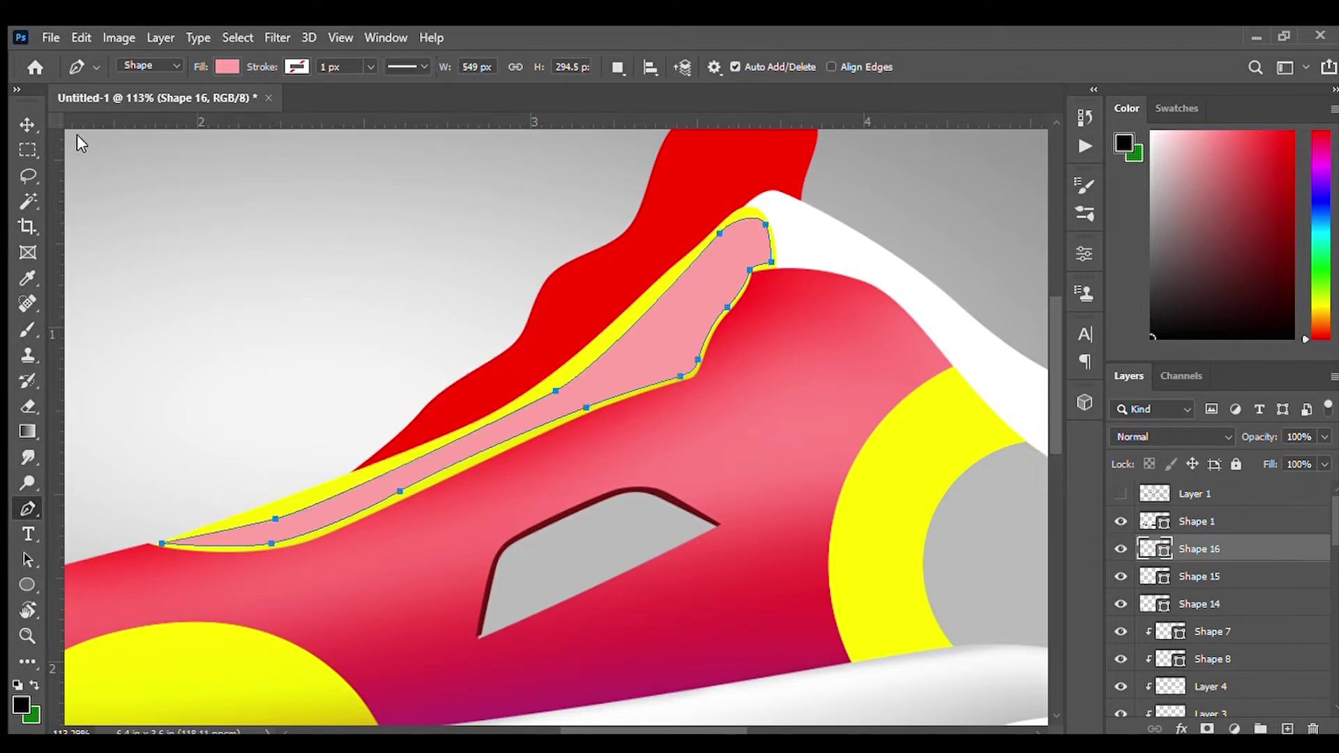
key("ctrl+Return")
- On a new layer, paint soft pale-yellow highlights inside the yellow strip selection
key("b")
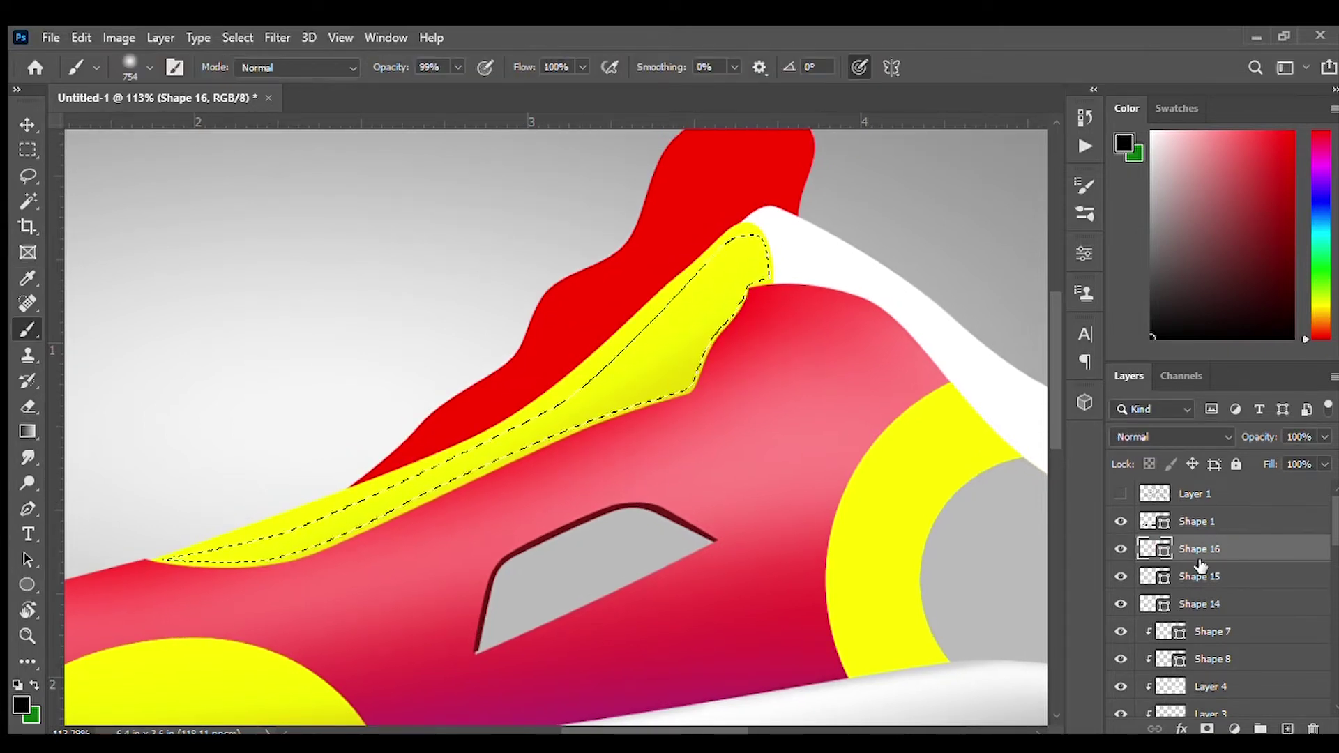
left_click(1287, 729, "ctrl")
left_click(815, 442)
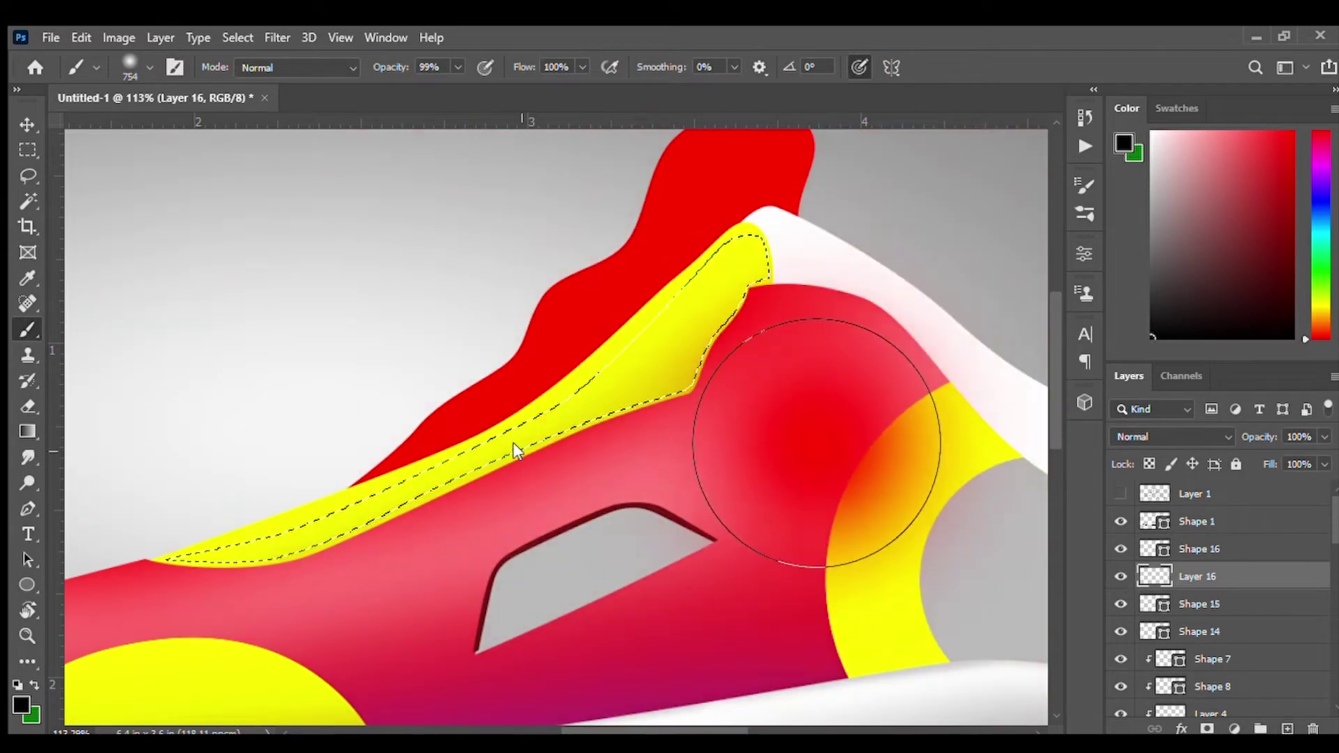
key("ctrl+z")
left_click(1233, 131)
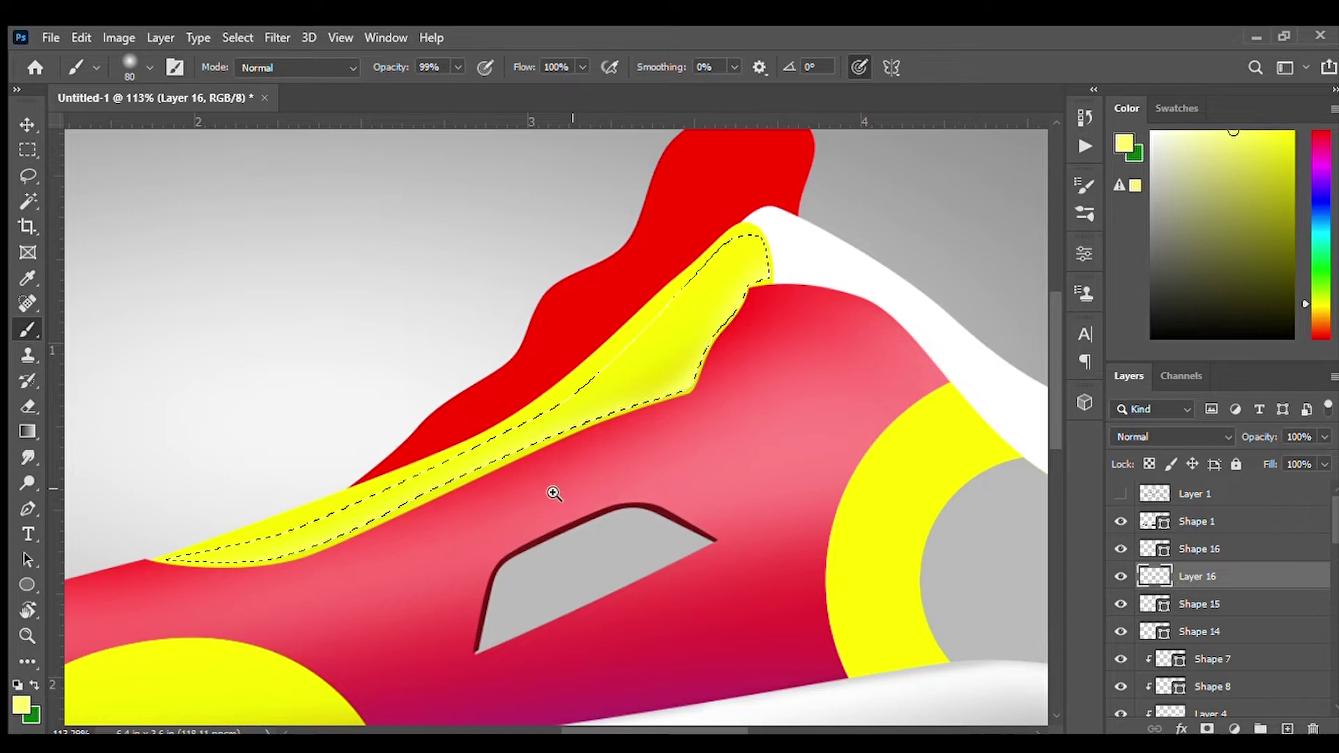
scroll(562, 494, "down", 1)
scroll(559, 504, "down", 1)
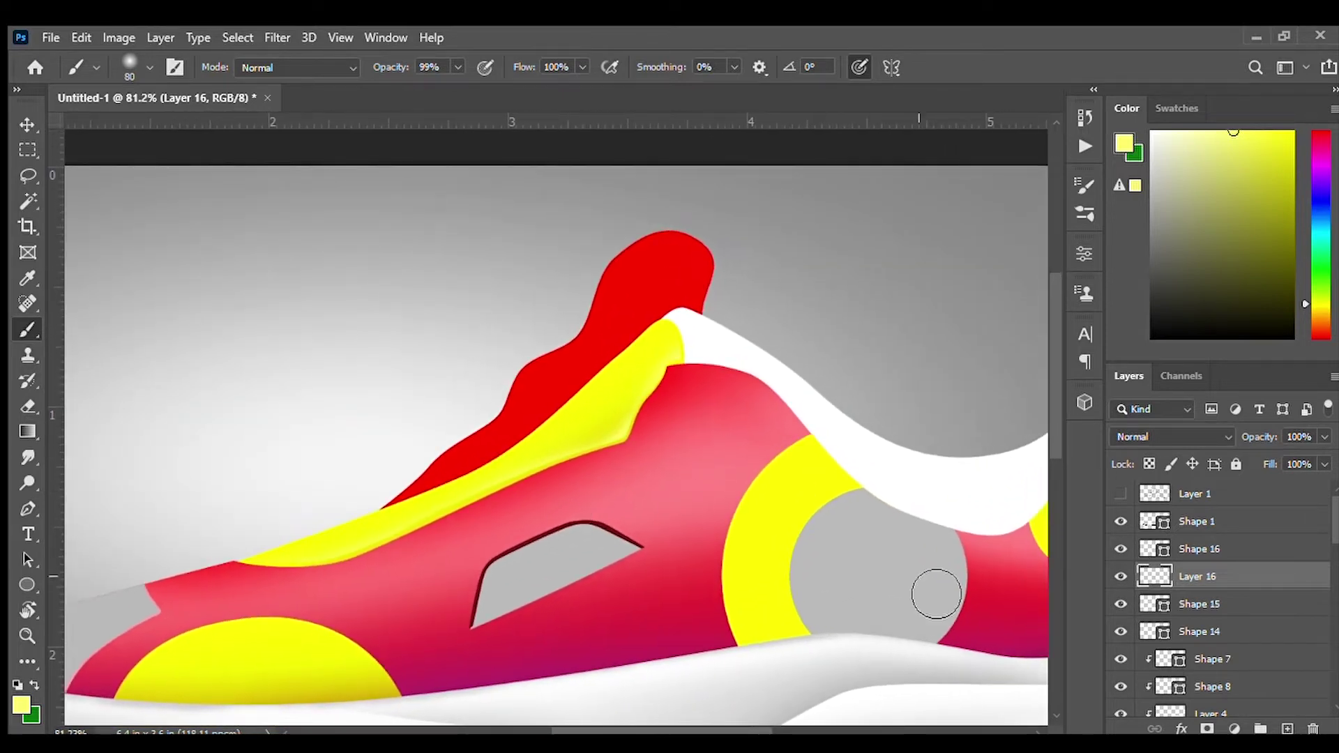
left_click_drag(636, 472, 644, 462)
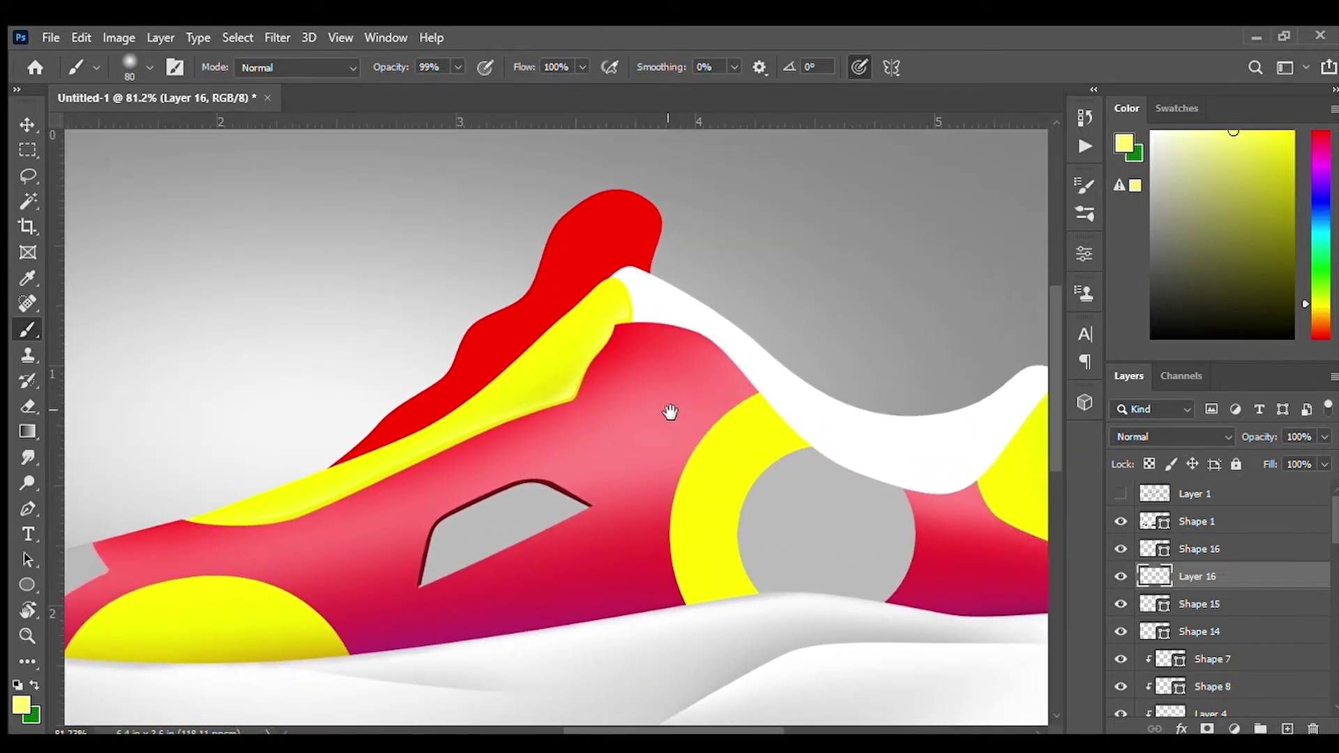
- Toggle the shading layer's visibility to compare, then reselect Layer 16
left_click(1120, 577)
left_click(1120, 632)
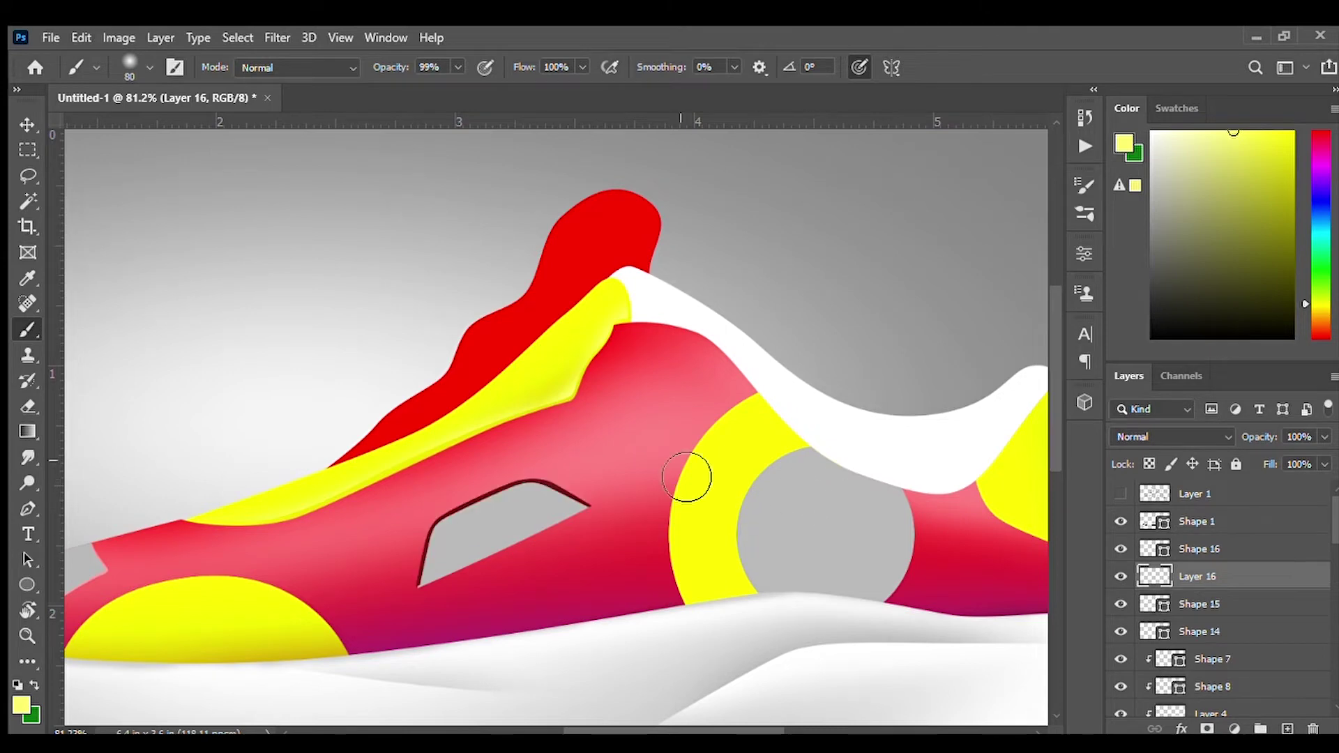
key("v")
left_click(612, 278, "ctrl")
scroll(1241, 551, "down", 2)
left_click(1240, 521)
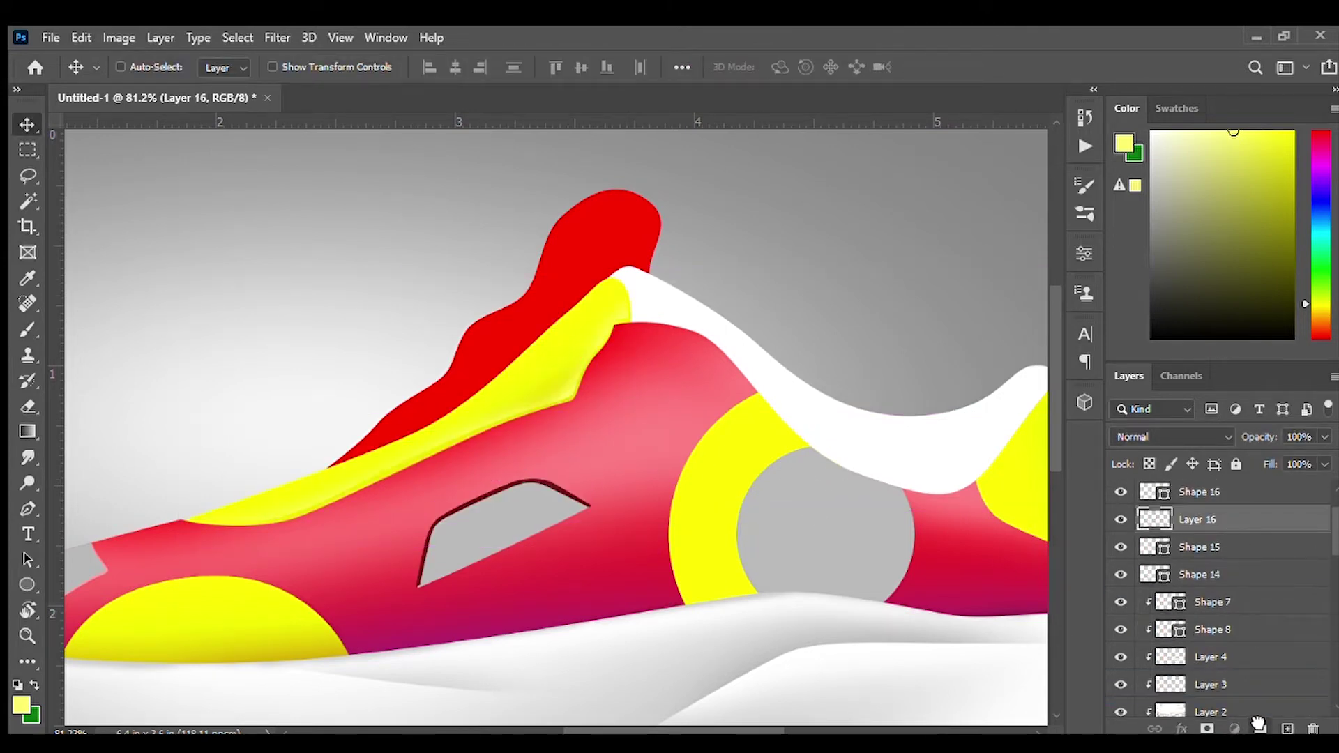
- Move Shape 16 down the layer stack toward Shape 4
scroll(1245, 711, "down", 3)
scroll(1241, 710, "down", 2)
scroll(1239, 708, "down", 2)
scroll(1237, 708, "down", 2)
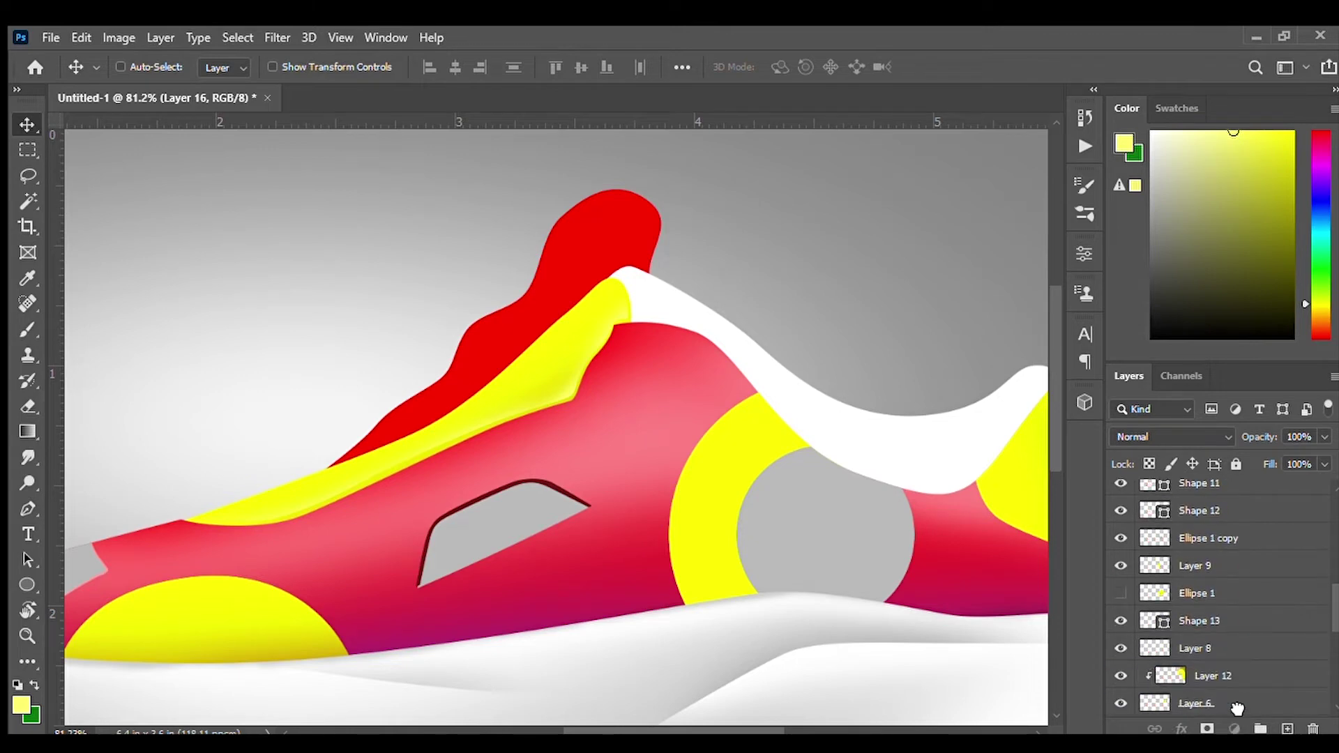
left_click(564, 376, "ctrl")
left_click_drag(1333, 537, 1332, 597)
left_click(548, 332, "ctrl")
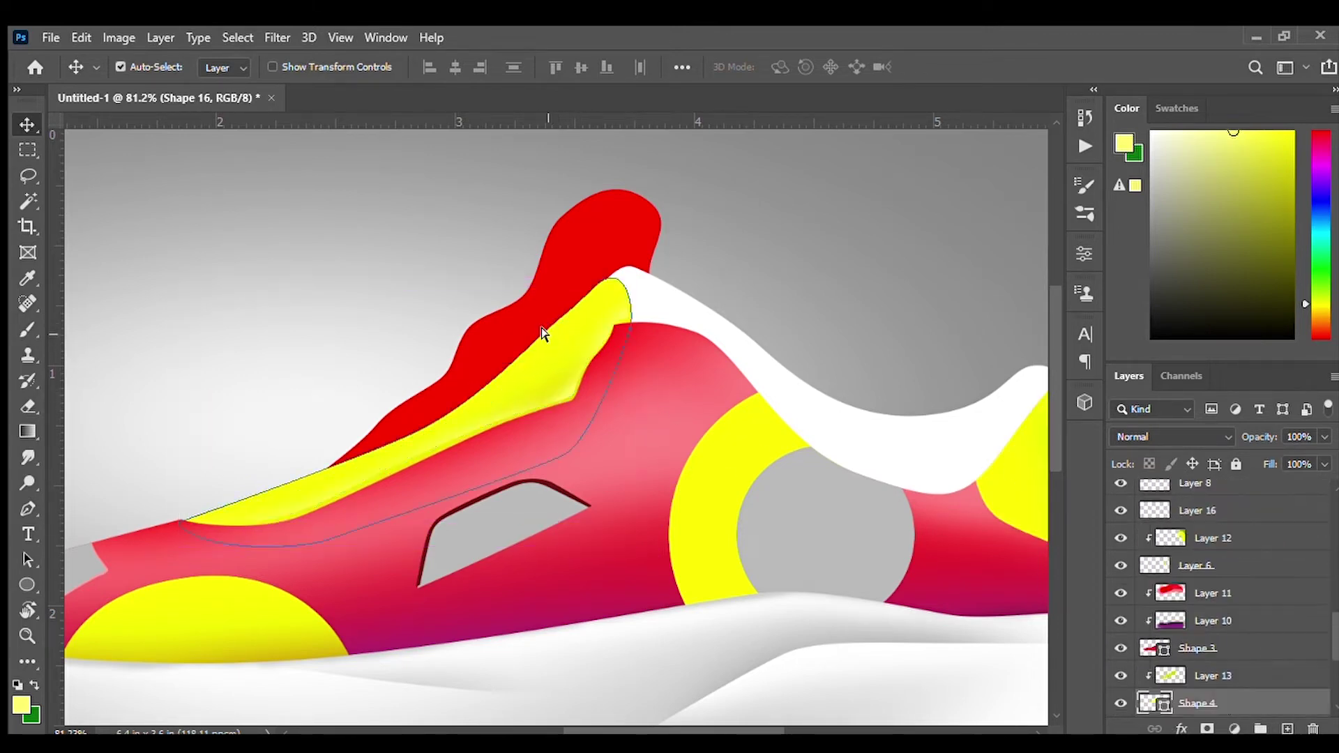
scroll(1333, 631, "down", 1)
left_click(1123, 689)
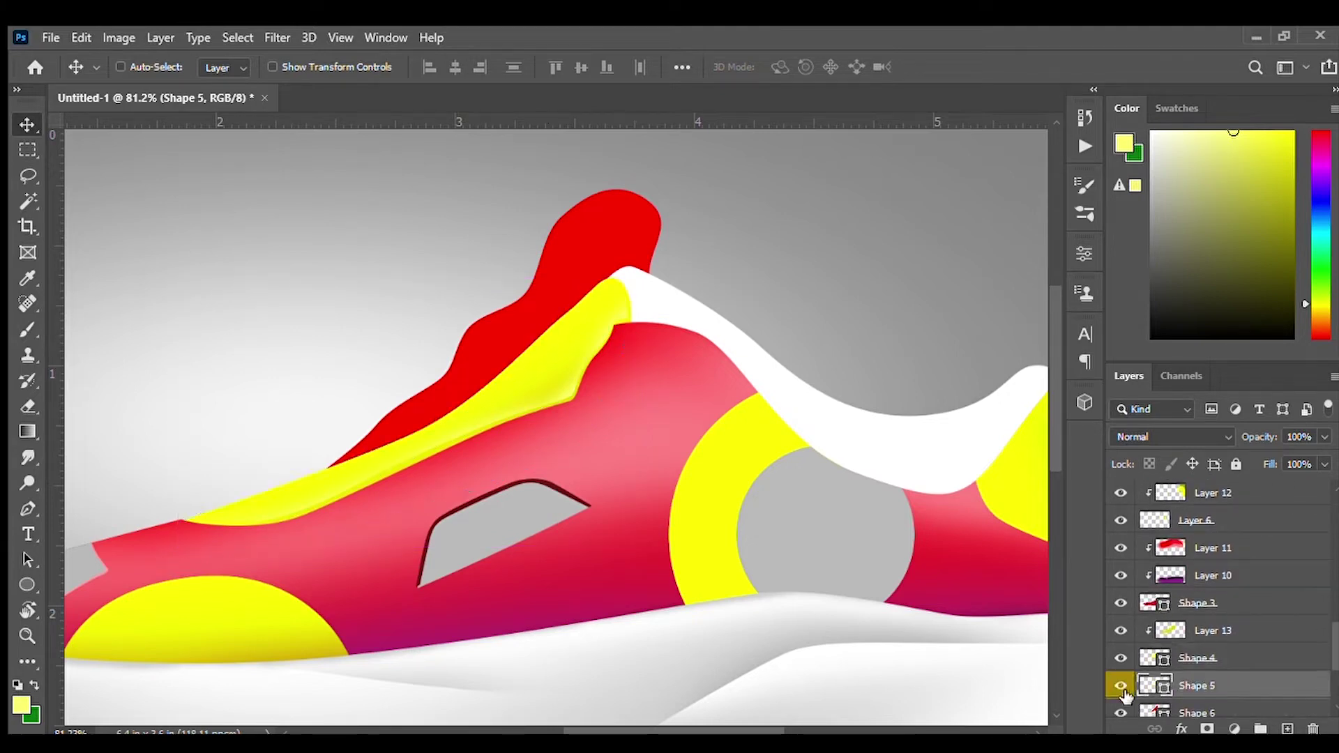
left_click(1151, 658)
- Clip Shape 16 into the layer beneath, placing it just above Shape 4
left_click(551, 386)
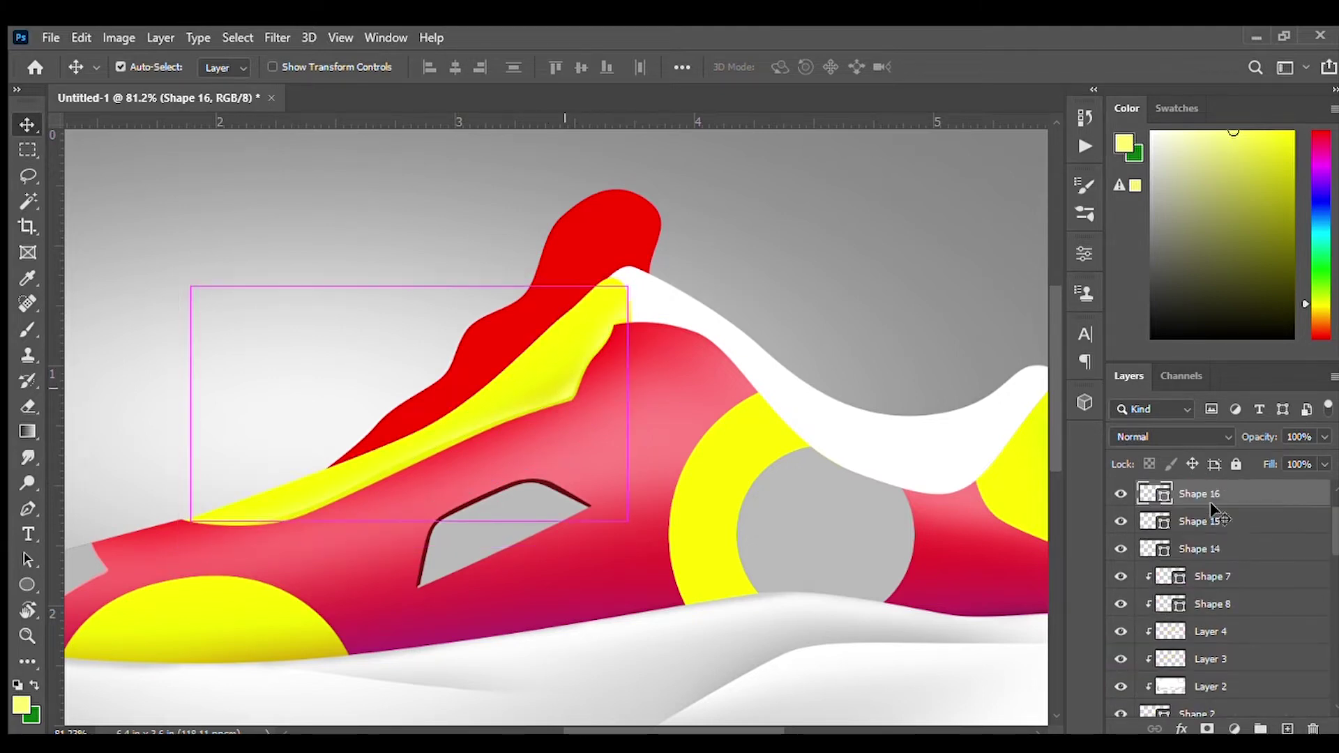
scroll(1227, 628, "down", 4)
key("ctrl+j")
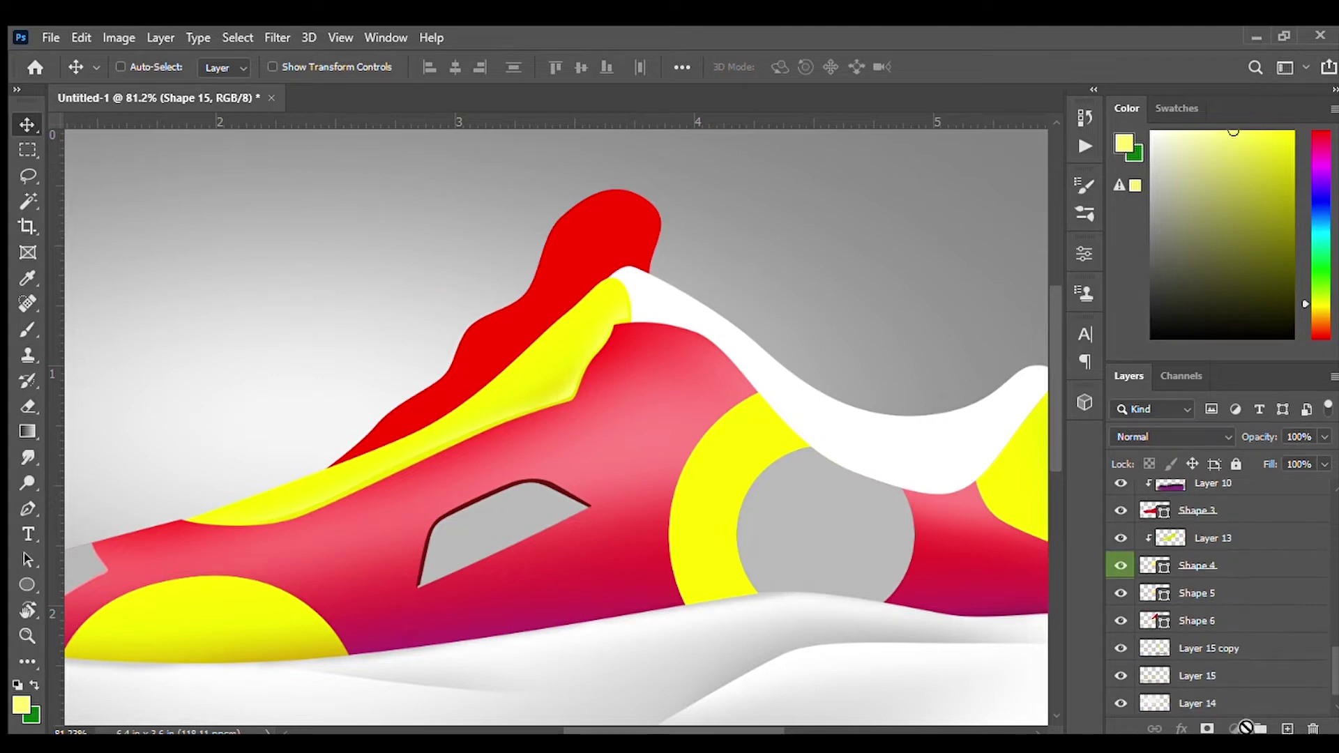
left_click_drag(1333, 579, 1333, 638)
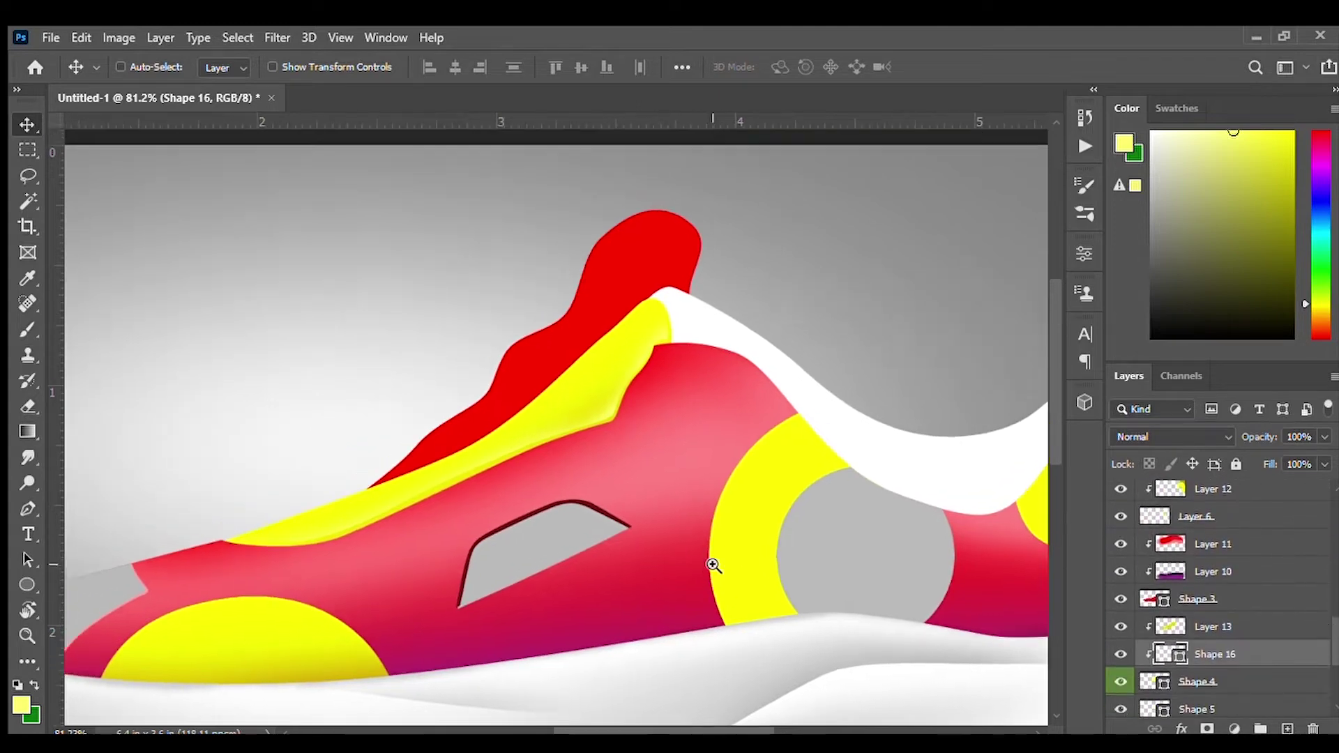
- Add a new clipped Layer 17 above Layer 11
scroll(696, 567, "down", 3)
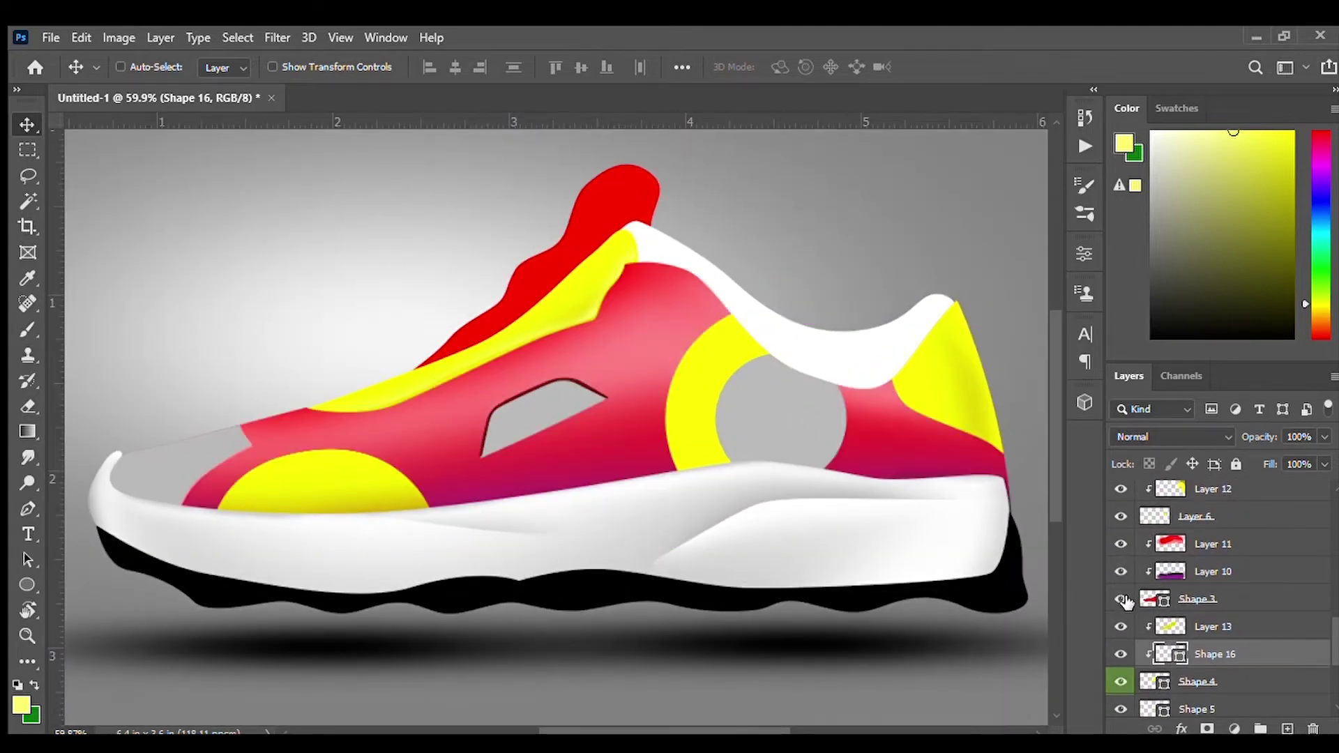
left_click(1161, 599)
left_click(1210, 542)
key("ctrl+shift+alt+n")
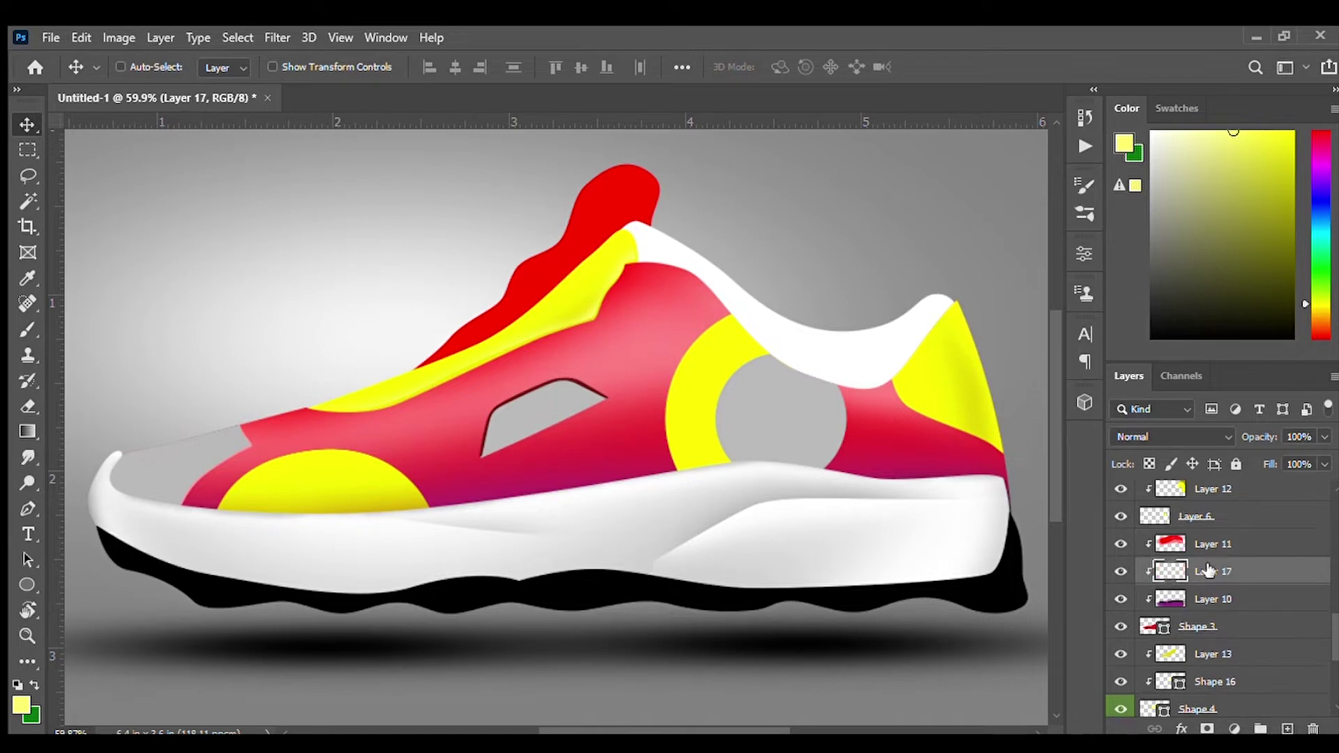
- Pick a dark red paint colour with the Brush tool
scroll(500, 349, "up", 3)
key("b")
left_click(572, 401, "alt")
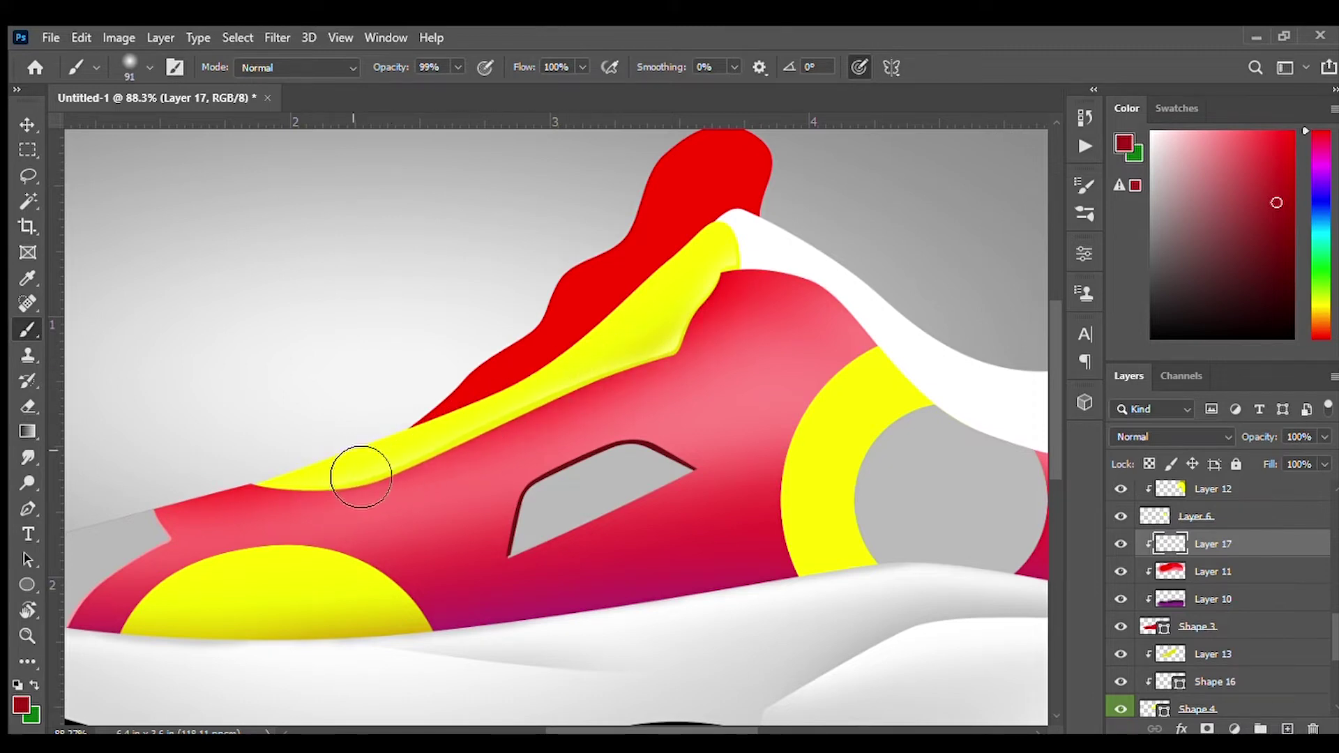
scroll(526, 466, "down", 3)
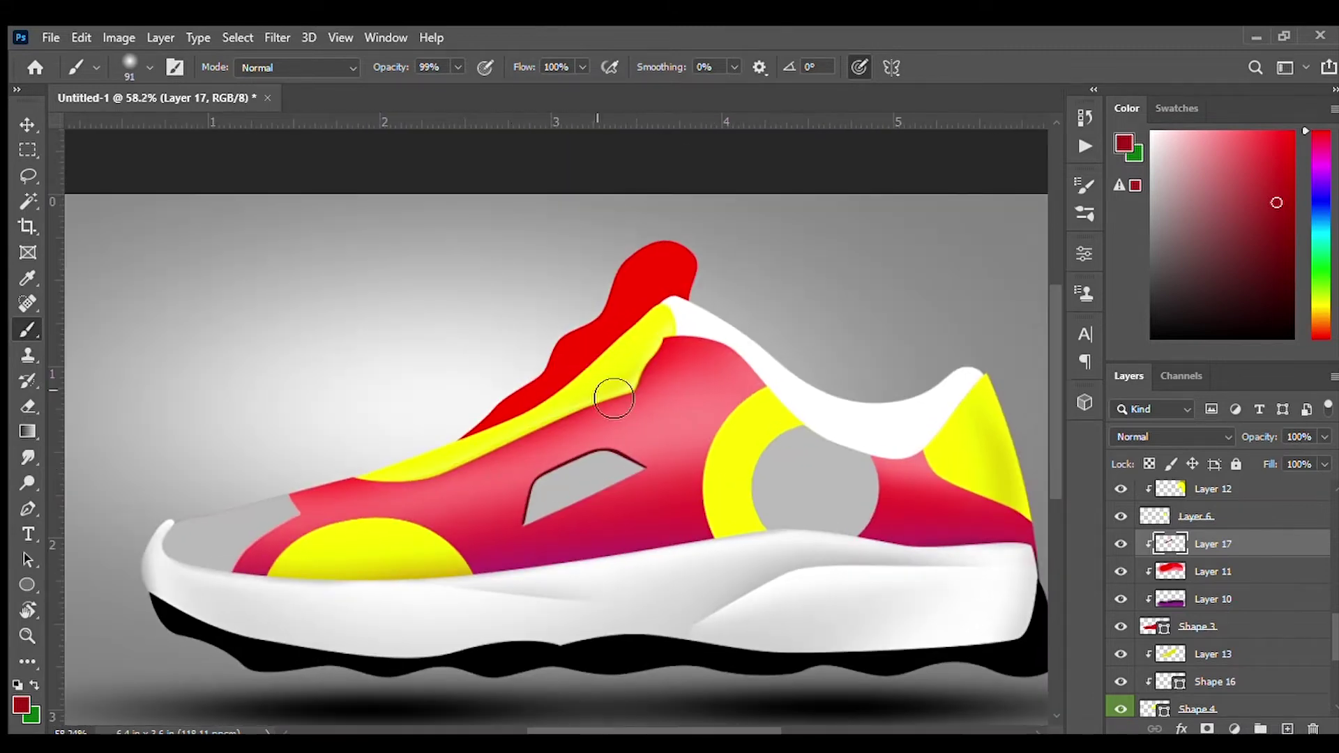
scroll(753, 502, "down", 1)
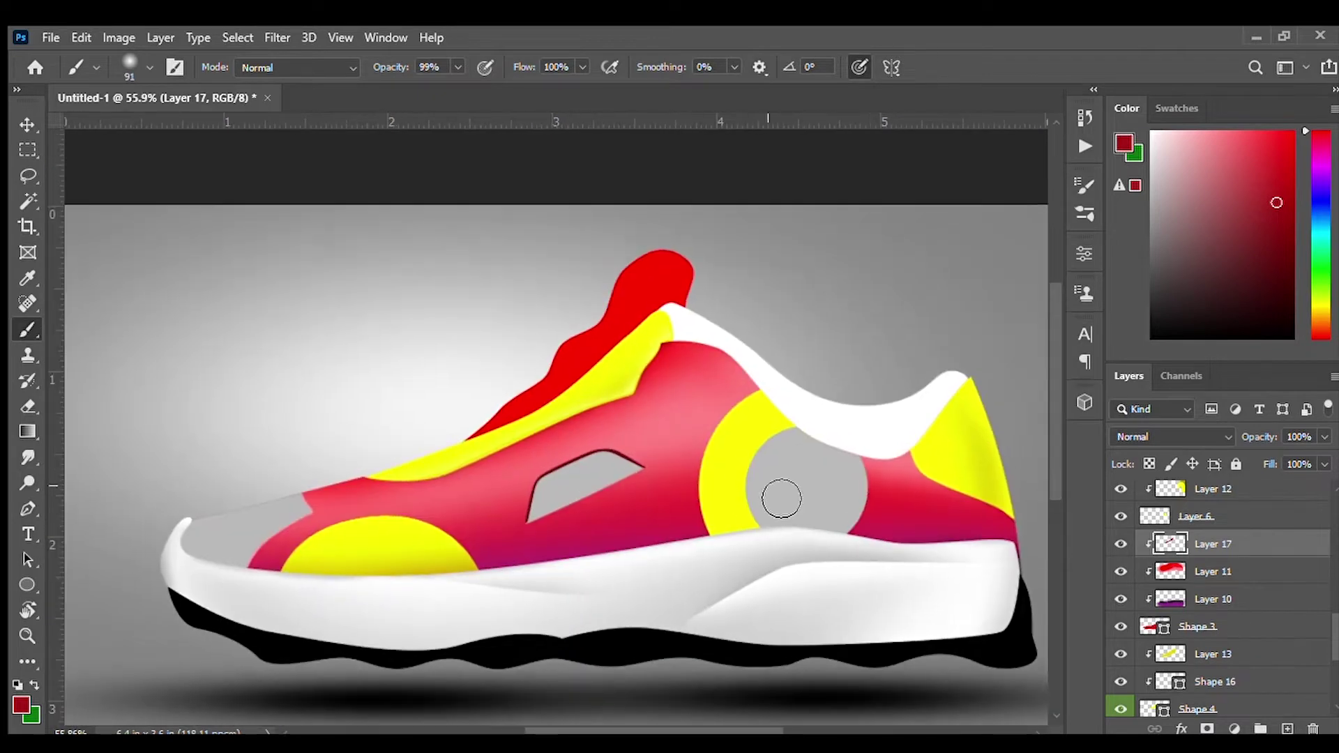
- Hide Shapes 11 and 12, lock Layer 9's transparency, and choose a paler heel yellow
key("v")
left_click(711, 478, "ctrl")
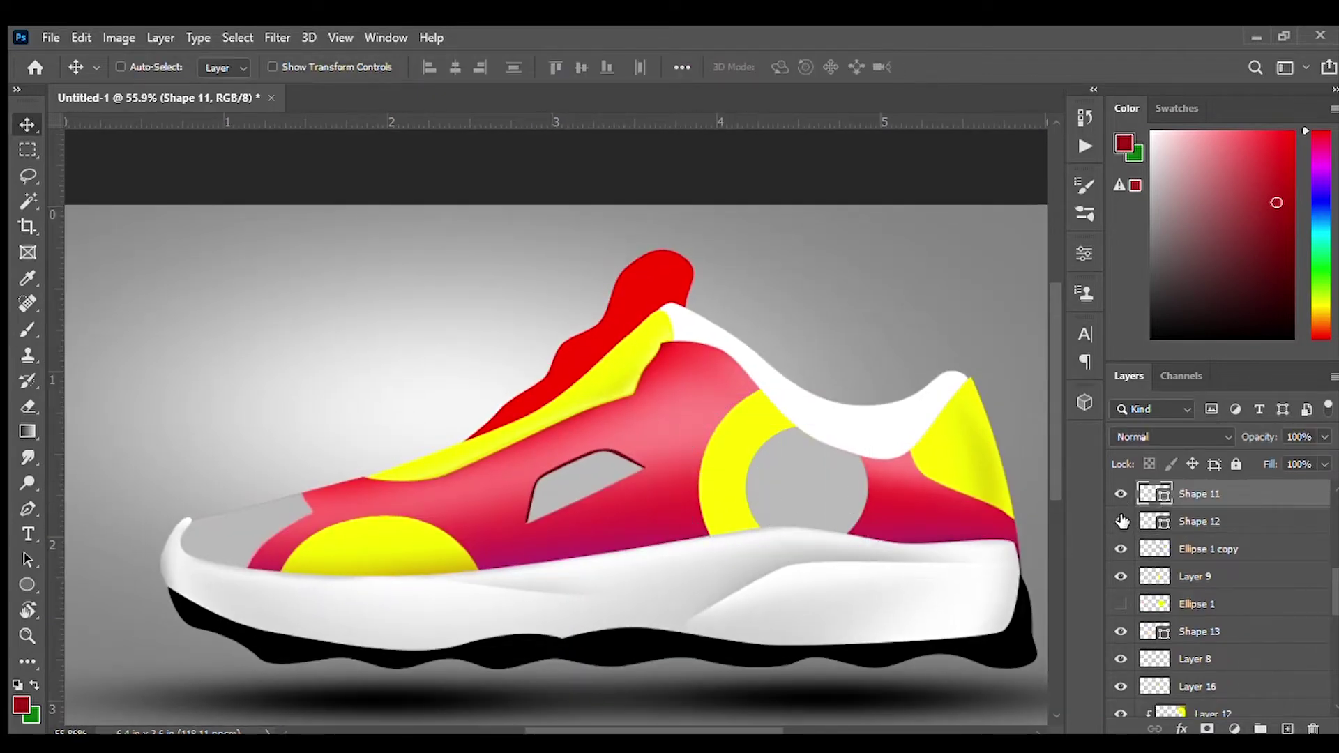
left_click(1121, 521)
left_click(762, 509, "ctrl")
left_click(1120, 576)
left_click(1149, 463)
key("b")
left_click(414, 558, "alt")
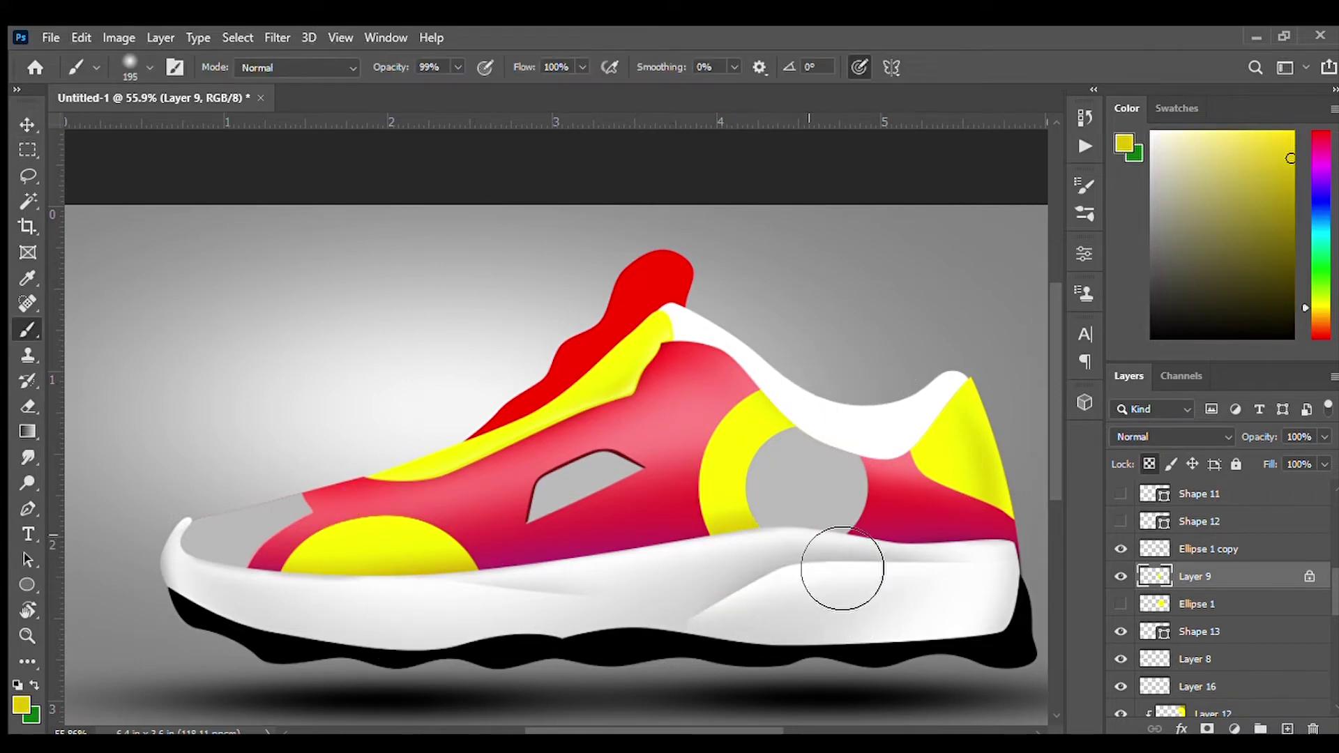
left_click(940, 466, "alt")
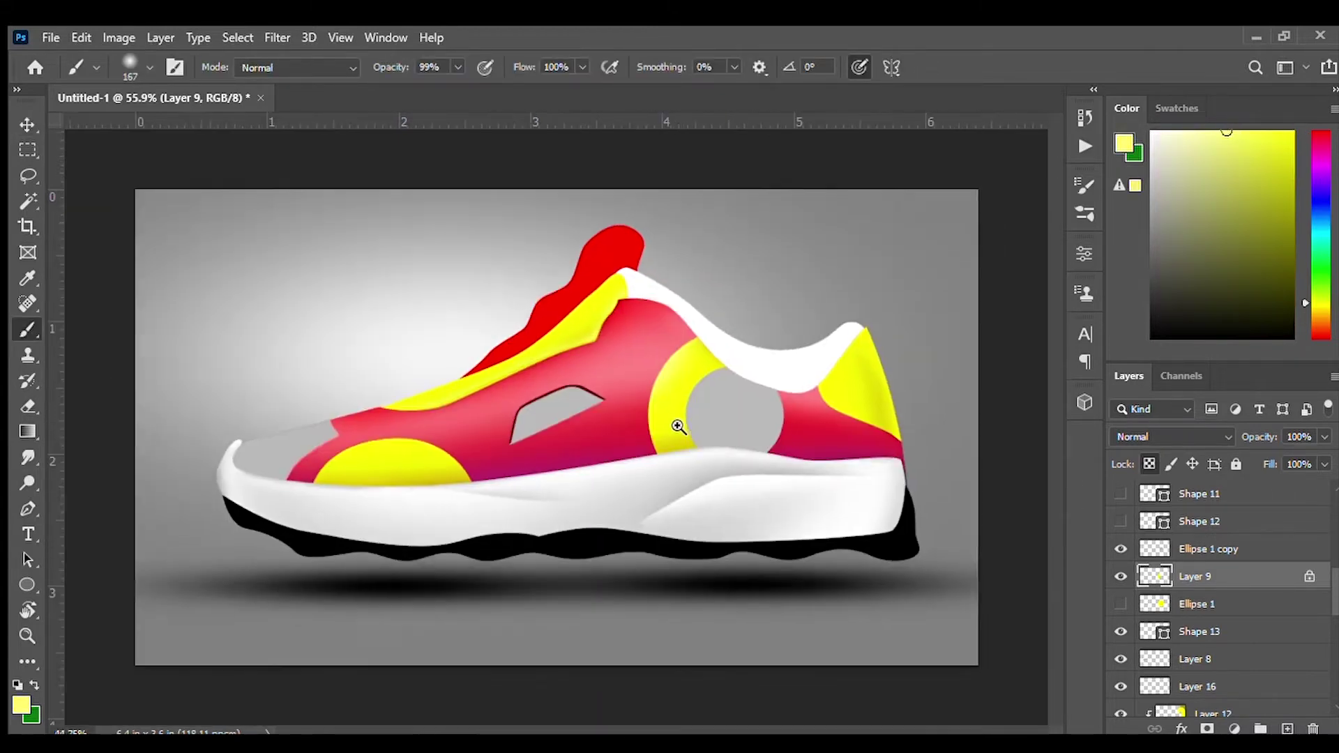
scroll(779, 506, "up", 1)
left_click_drag(779, 506, 727, 512)
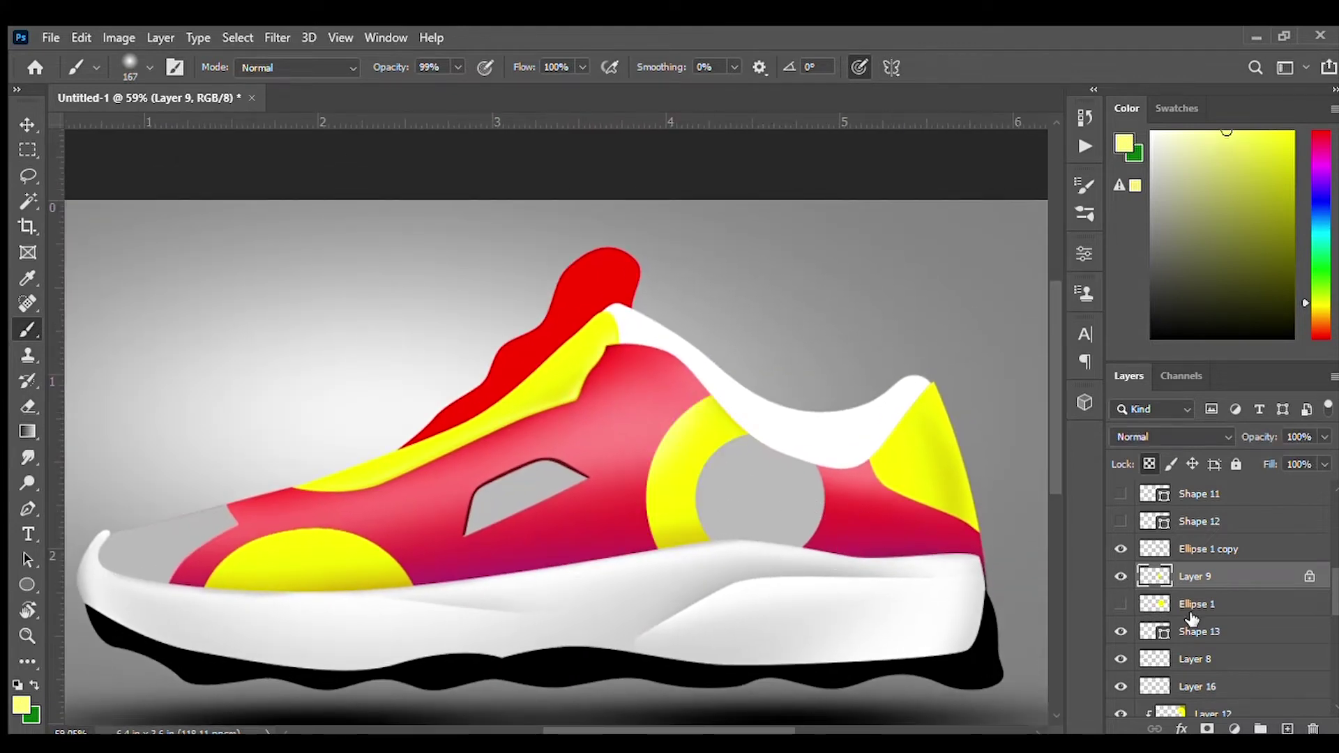
- Make Layer 18 active and sample the shoe upper's red as the paint colour
left_click(1121, 604)
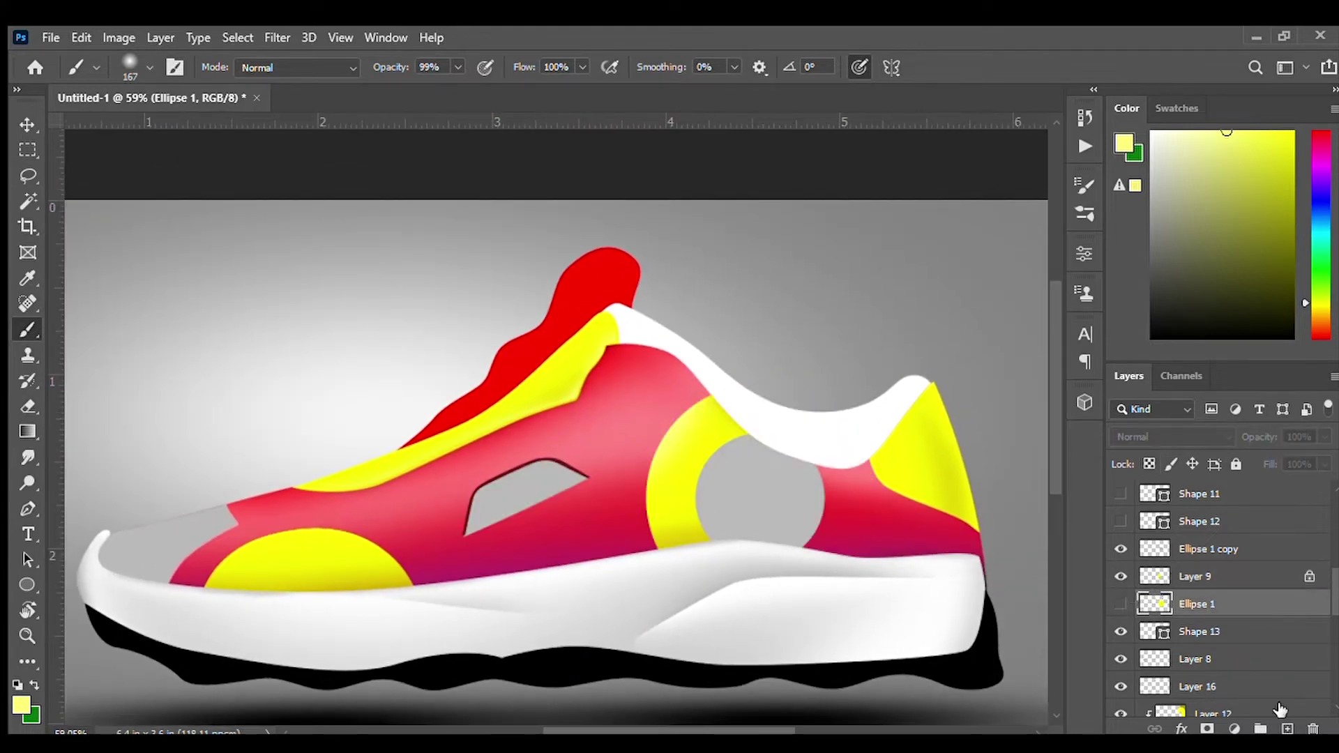
scroll(688, 470, "up", 3)
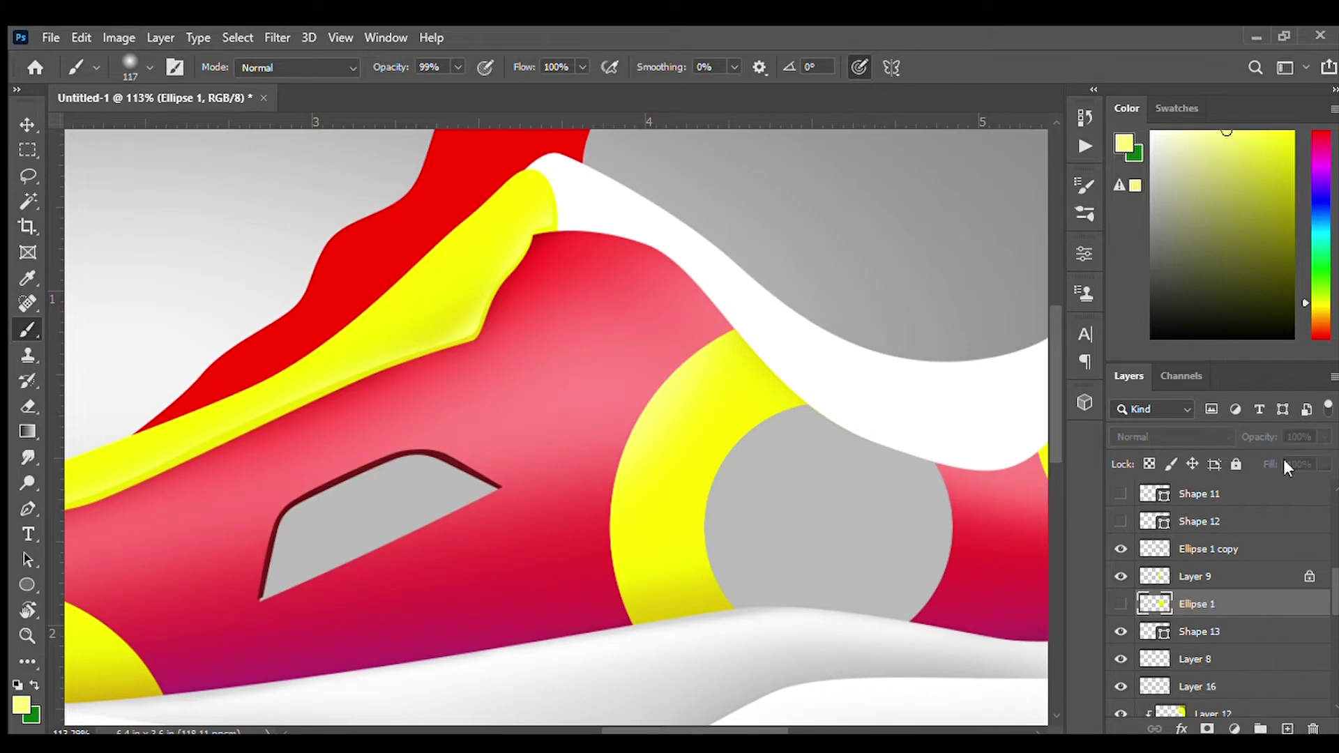
scroll(1227, 592, "down", 5)
left_click(1213, 611)
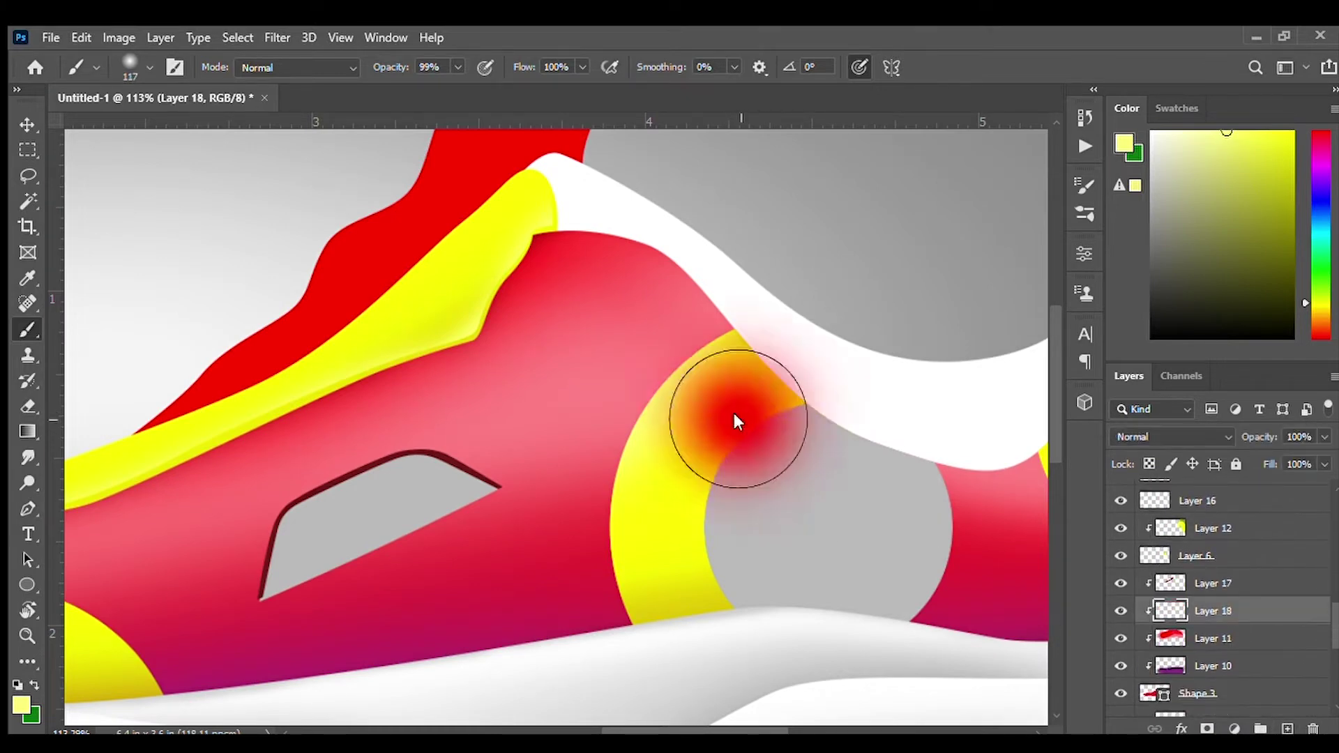
left_click(492, 310, "alt")
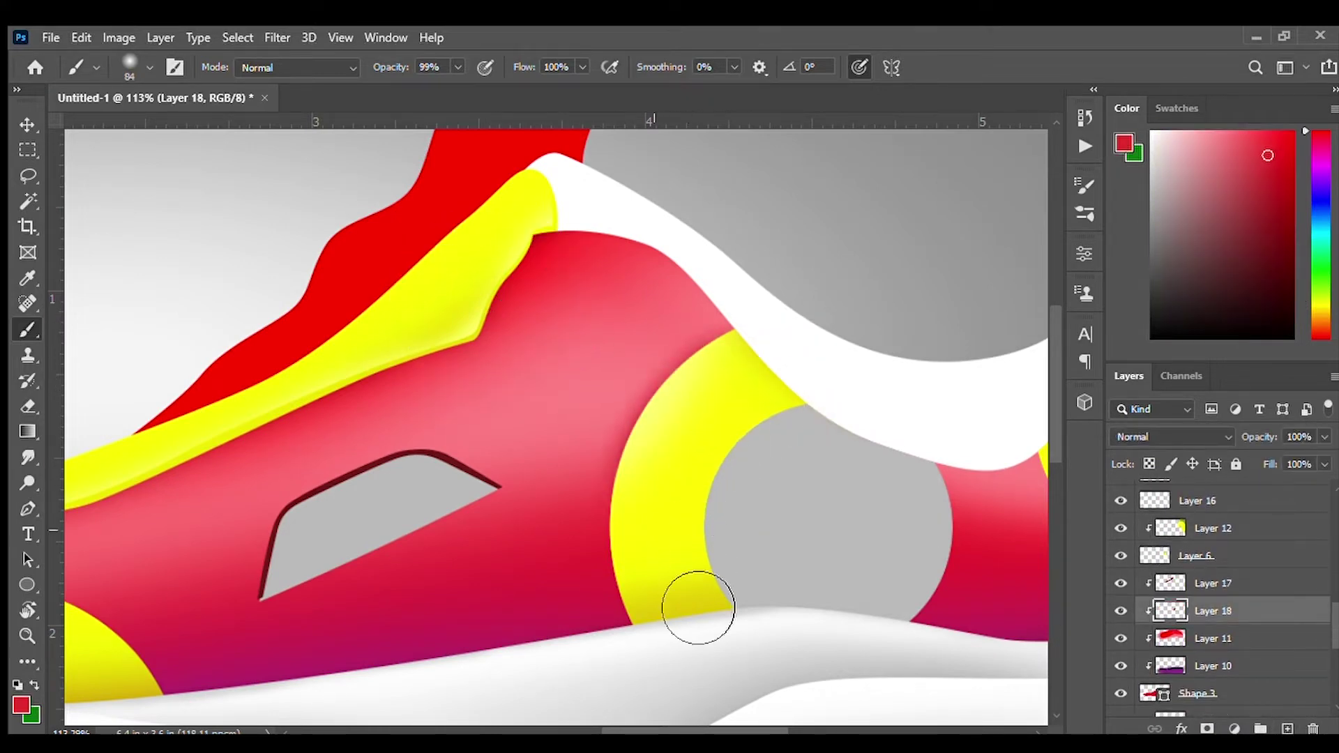
scroll(778, 500, "down", 3)
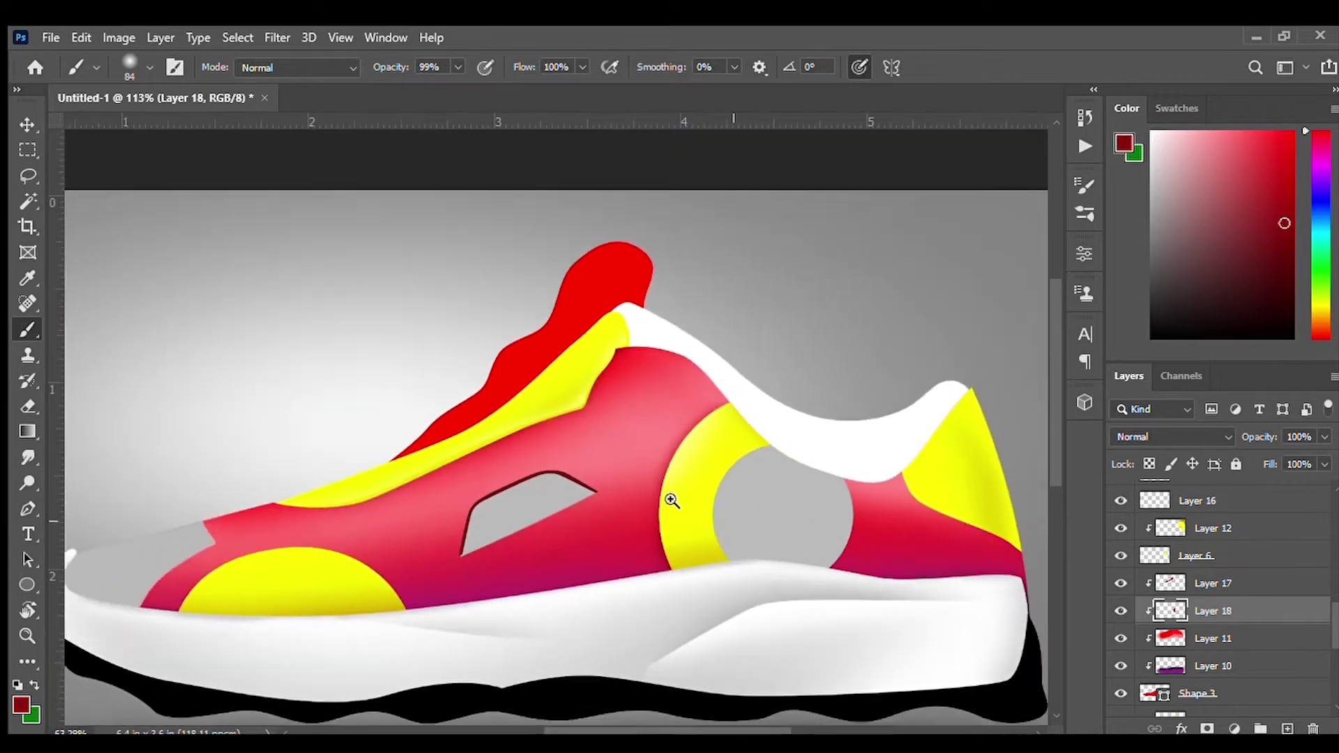
scroll(767, 523, "right", 1)
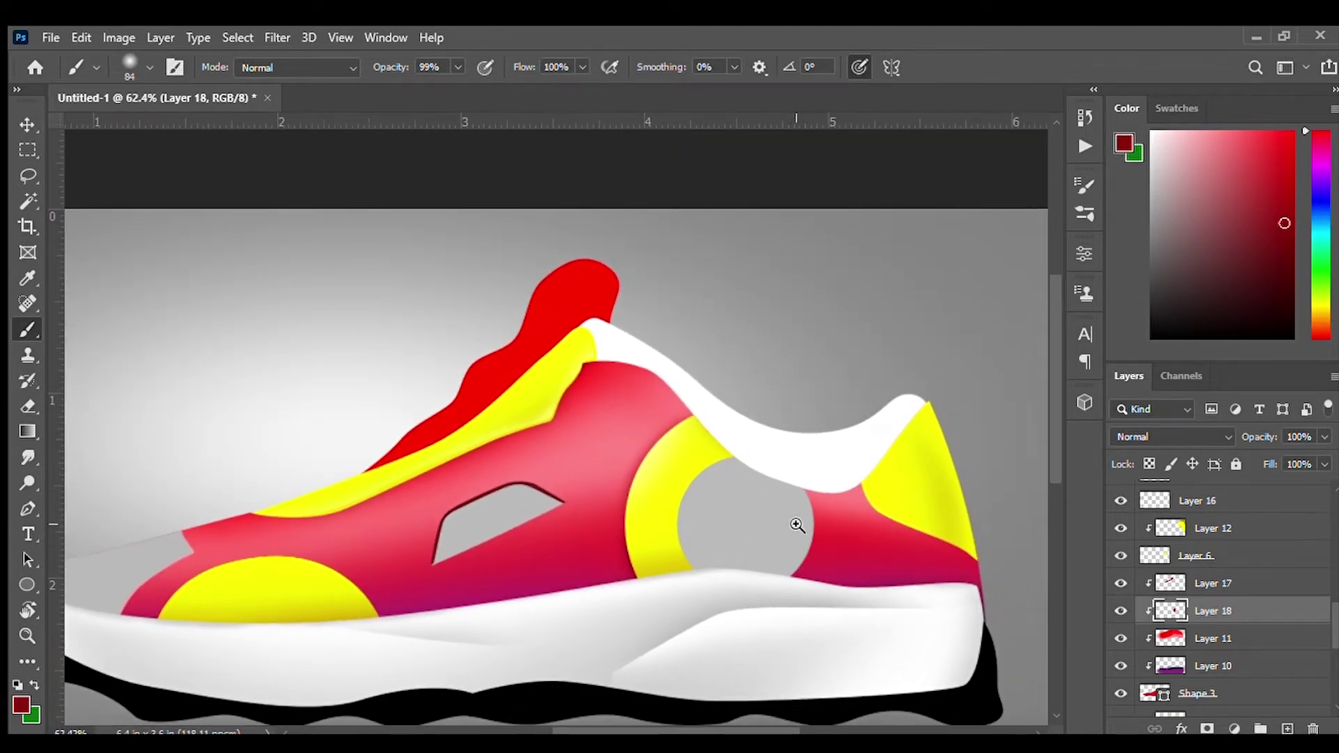
scroll(799, 529, "up", 3)
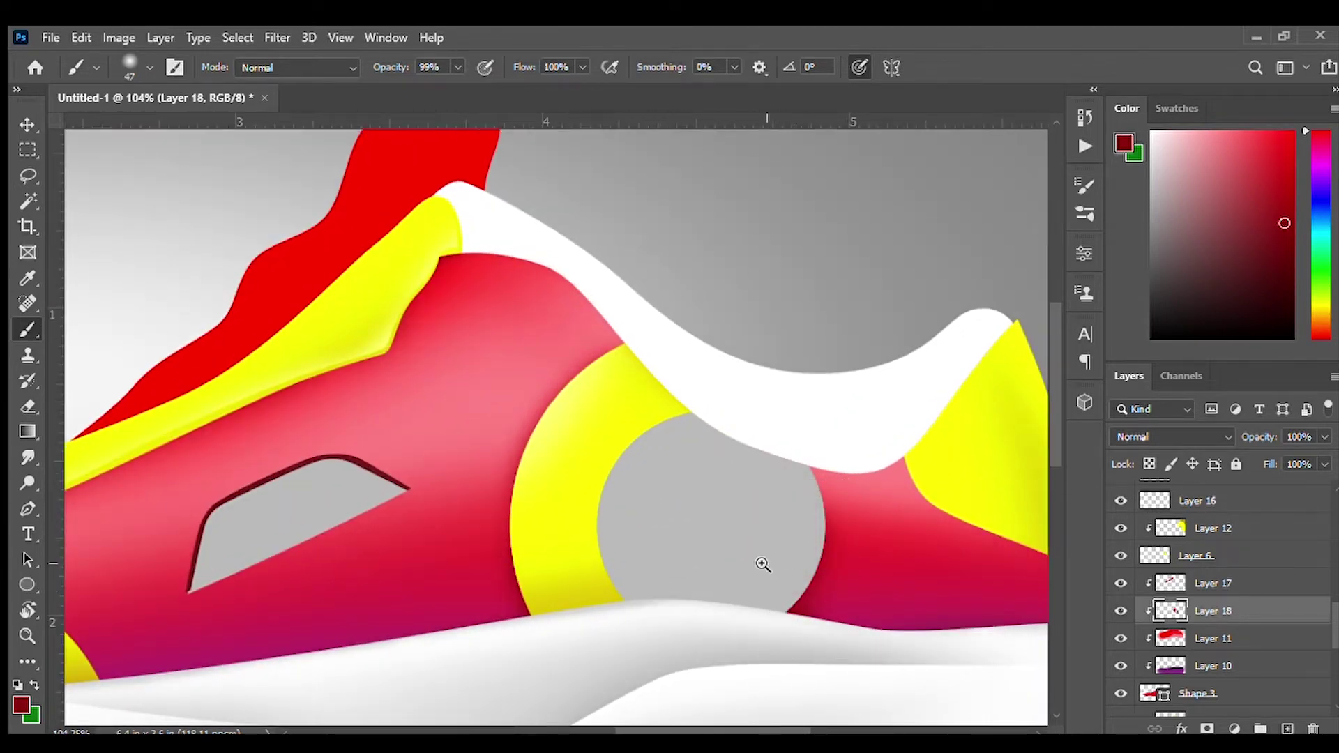
scroll(782, 558, "down", 2)
key("v")
left_click(813, 546, "ctrl")
- Lock Ellipse 1 copy's transparency and paint darker grey across the opening's lower part
left_click(1121, 493)
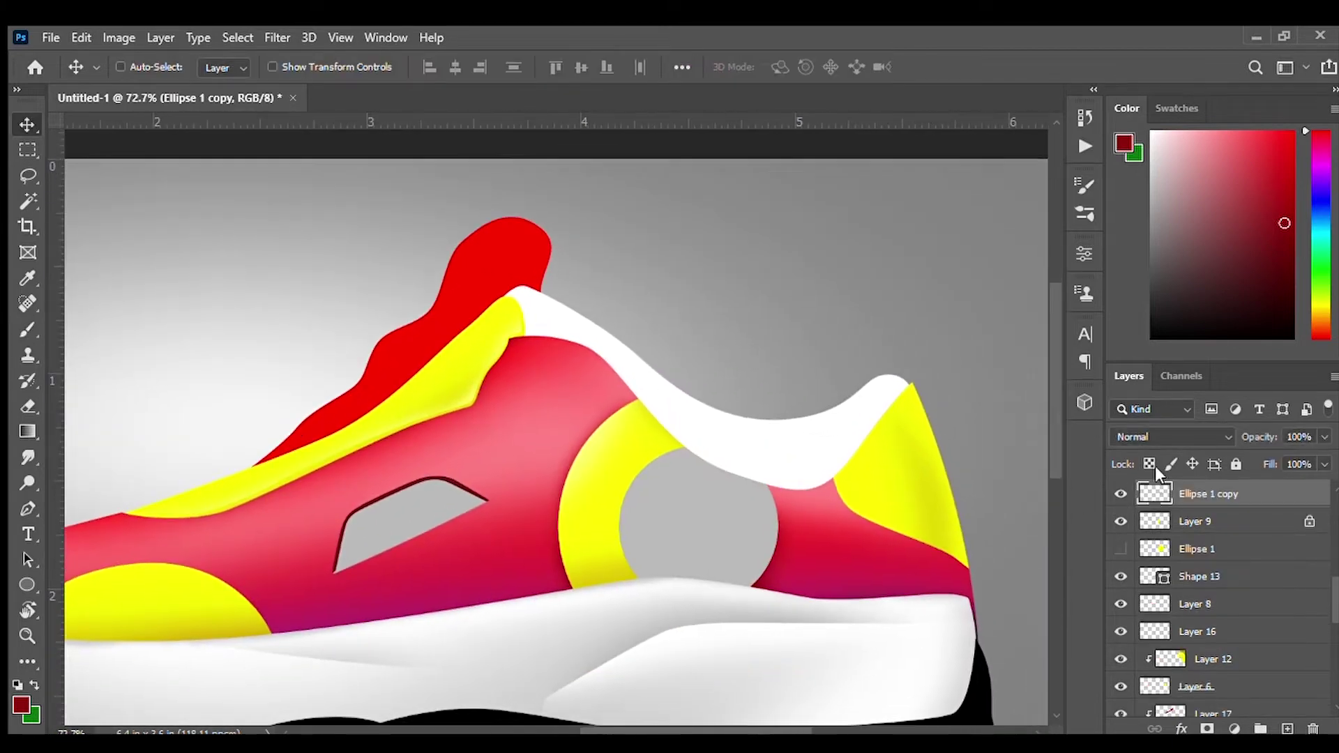
key("b")
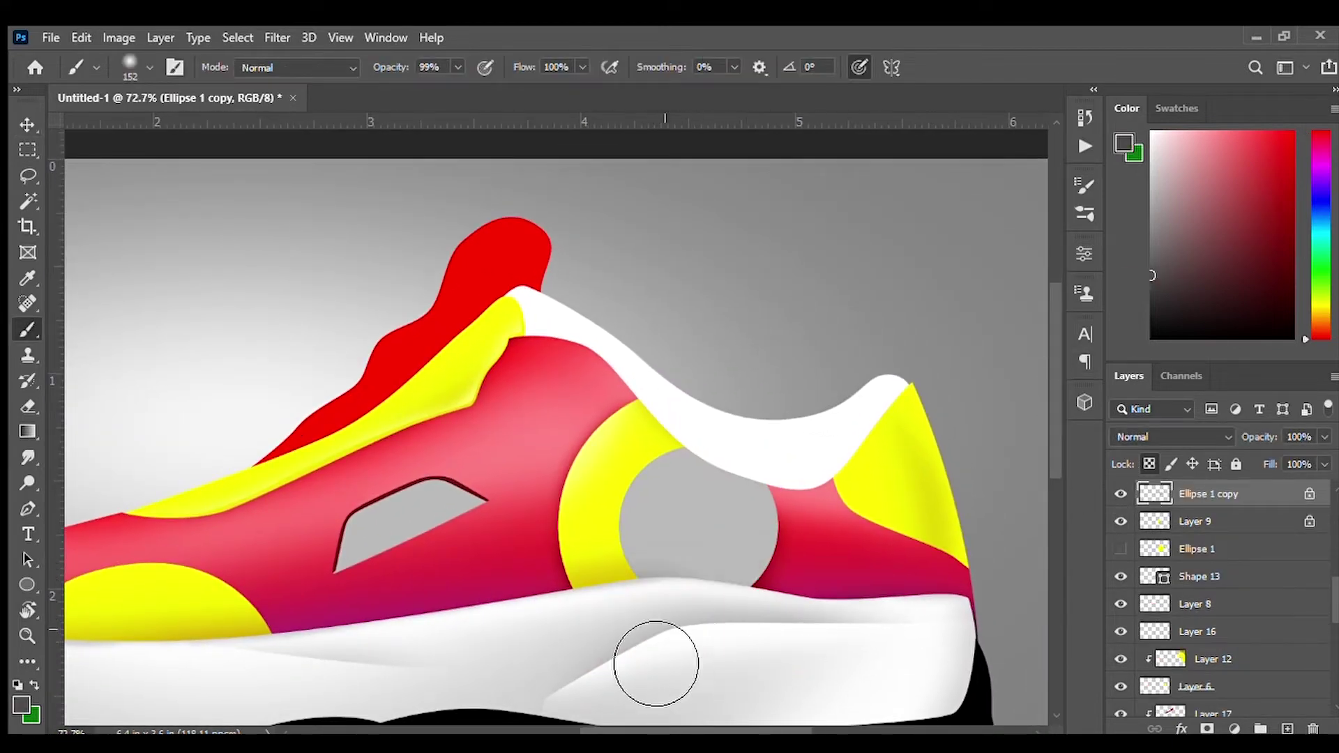
left_click_drag(786, 469, 853, 460)
key("bracketleft")
left_click_drag(759, 546, 771, 574)
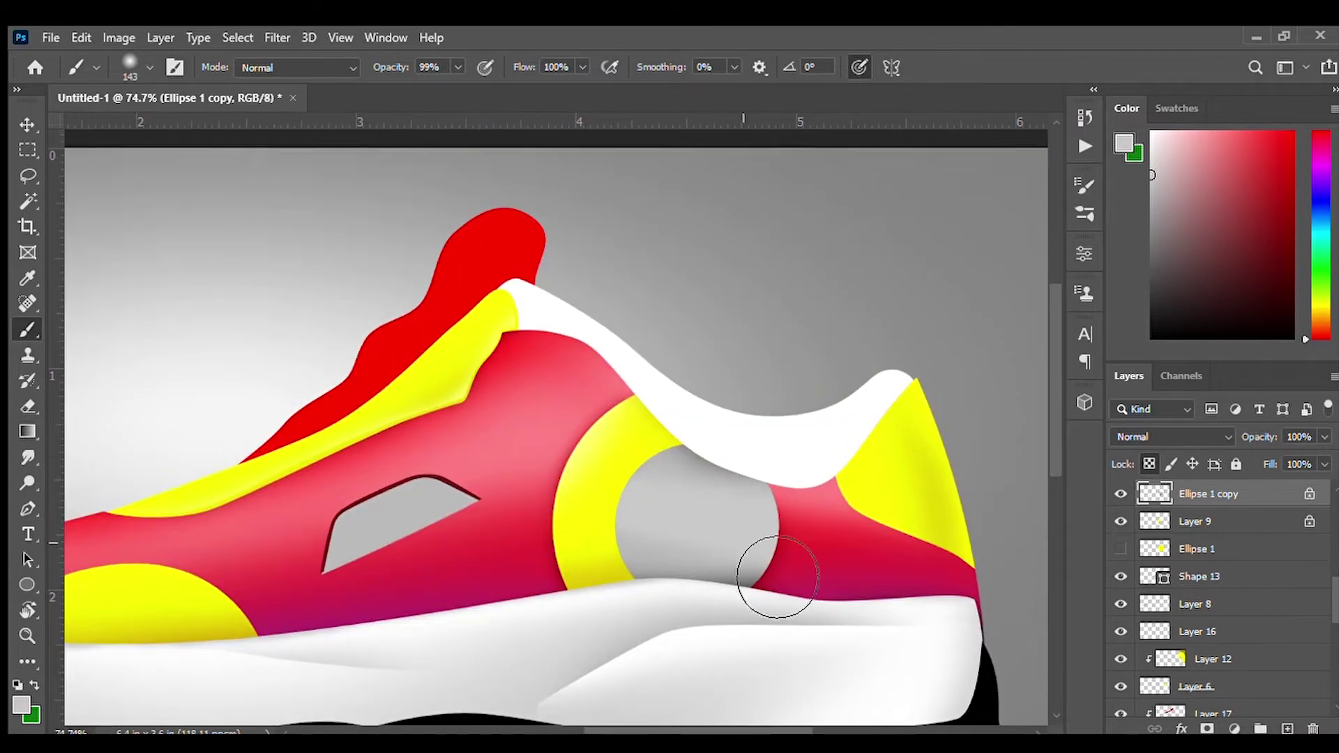
left_click_drag(590, 568, 809, 598)
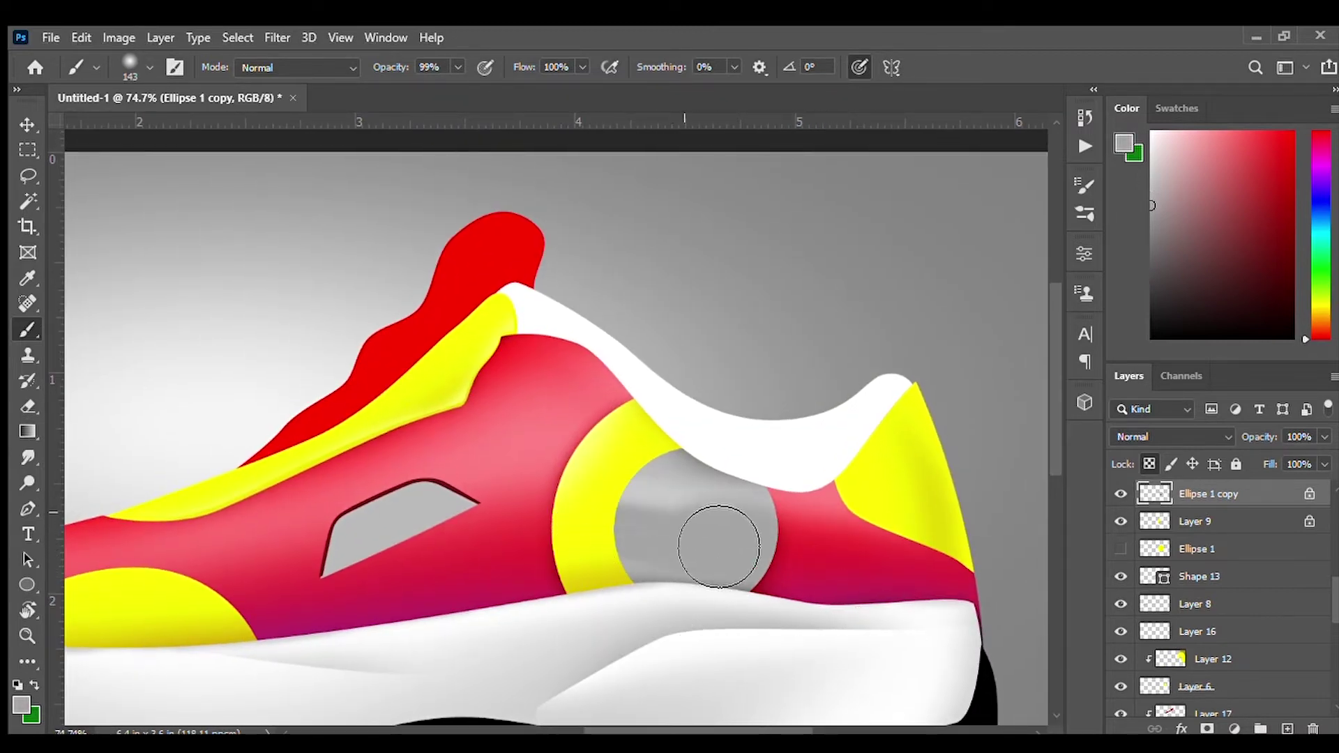
key("bracketleft")
key("bracketleft")
key("bracketleft")
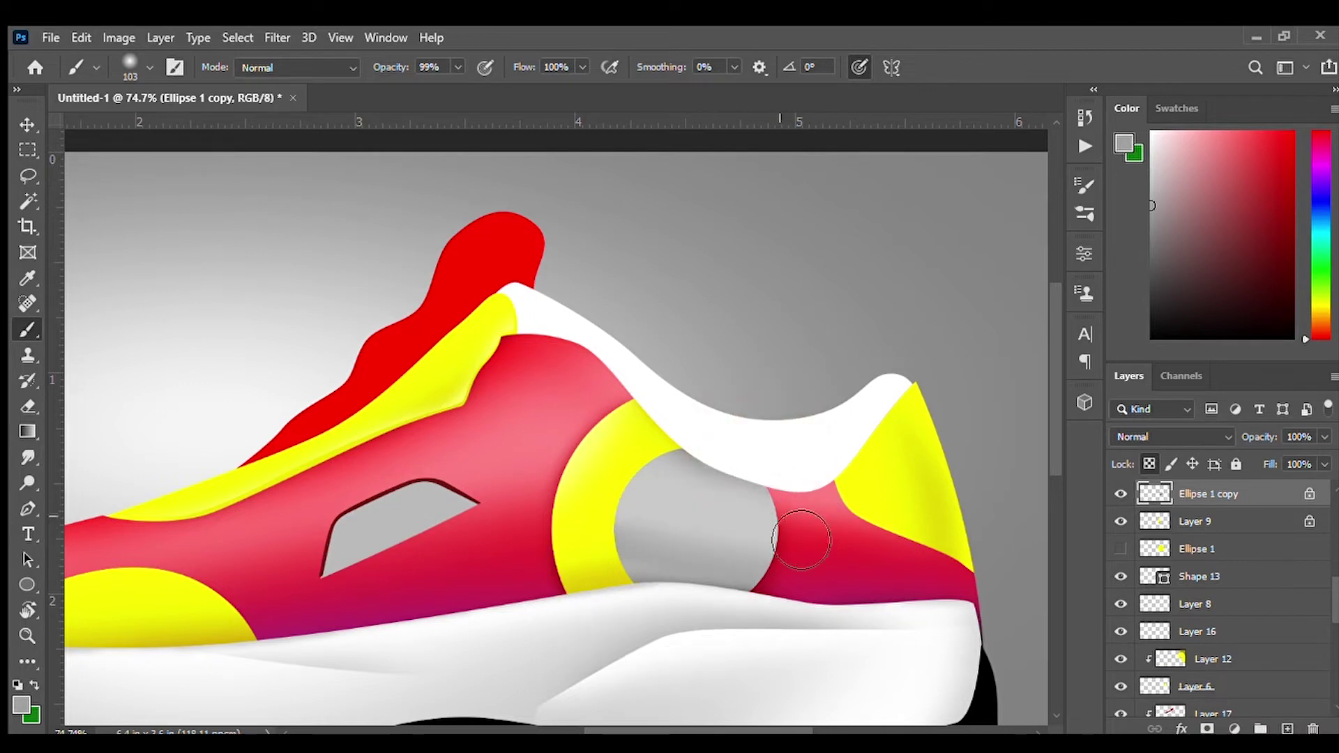
- Select the yellow ring Layer 9, toggle its visibility, and sample its yellow
scroll(801, 539, "down", 3)
scroll(693, 532, "up", 2)
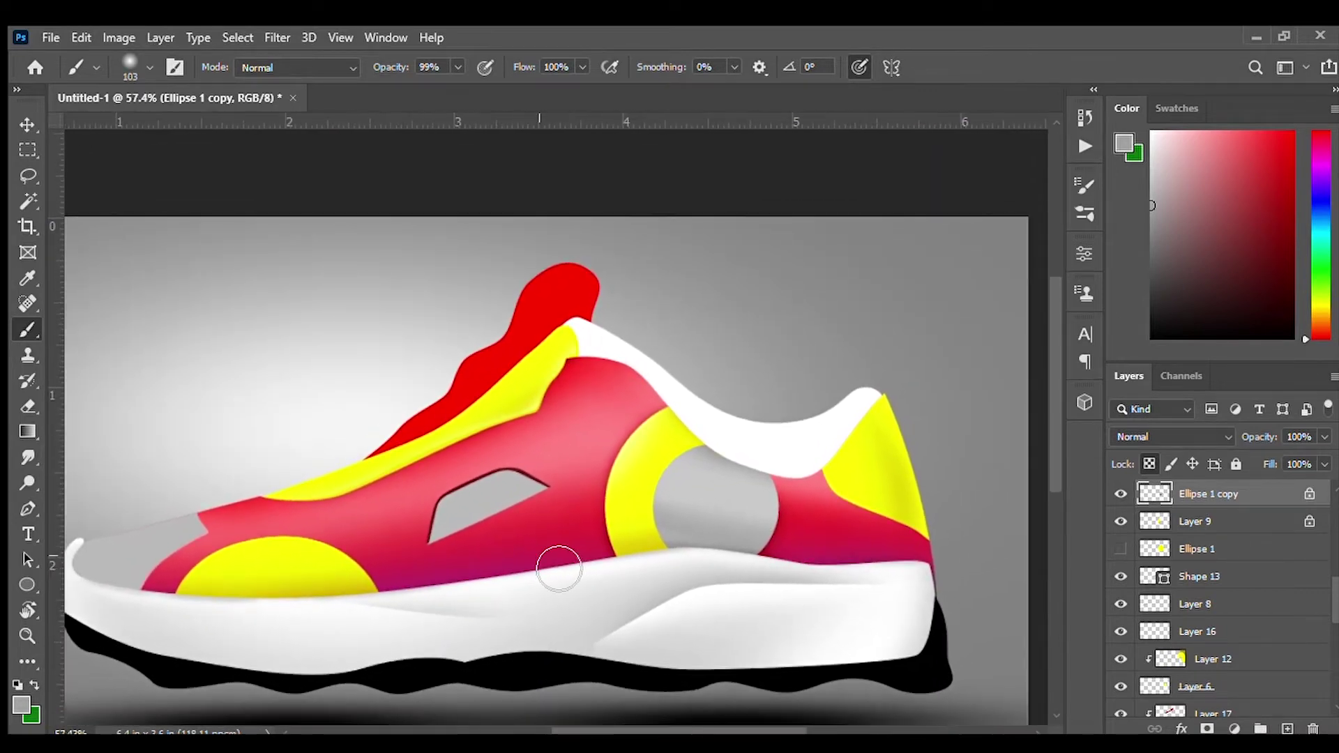
scroll(695, 487, "down", 2)
scroll(705, 472, "up", 3)
key("v")
left_click(642, 486, "ctrl")
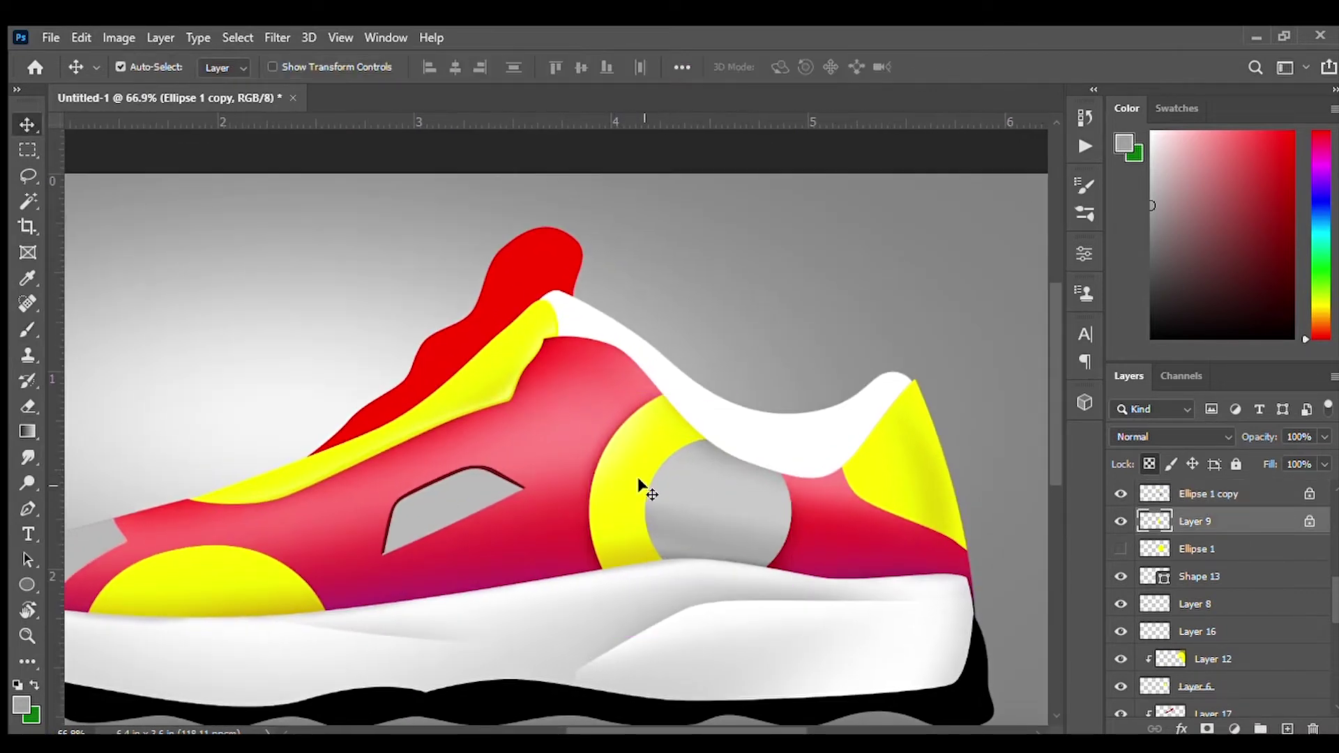
left_click(1120, 522)
key("b")
left_click(640, 544, "alt")
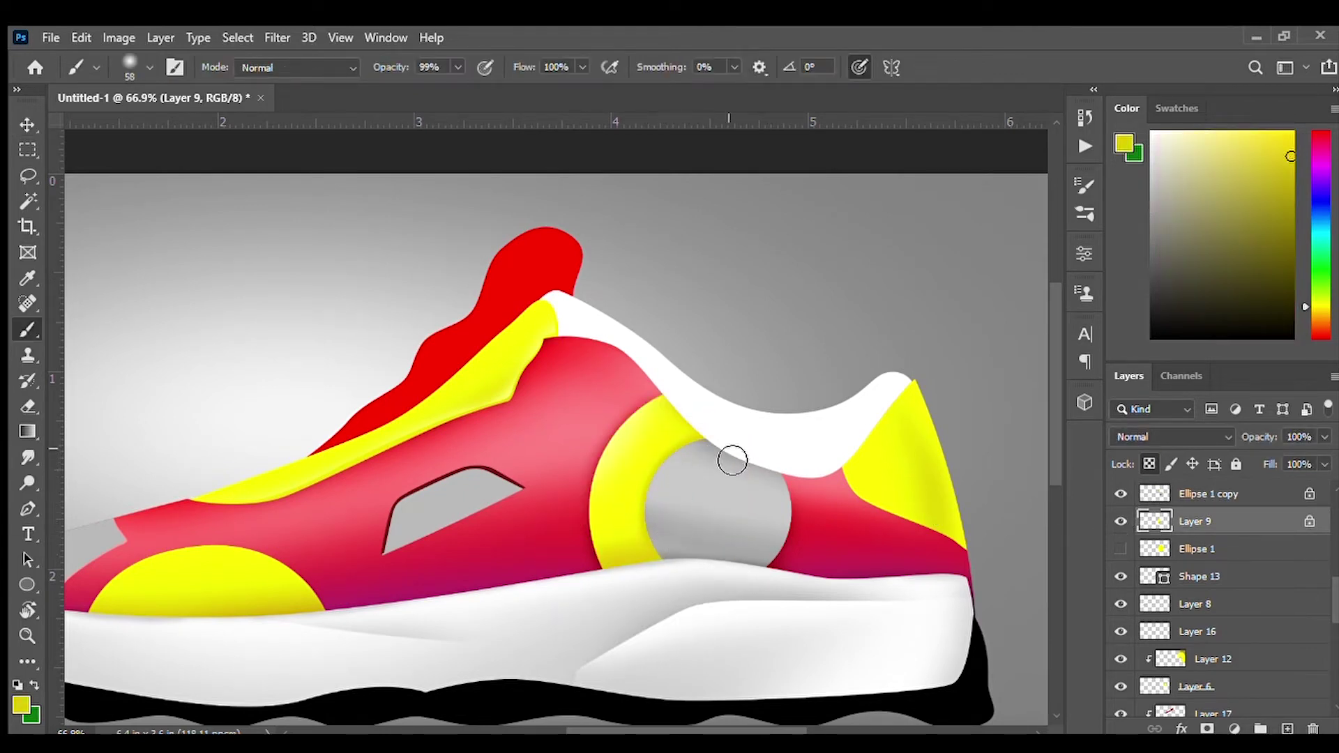
- Reselect the Ellipse 1 copy layer from the canvas
scroll(659, 564, "down", 2)
scroll(808, 398, "up", 1)
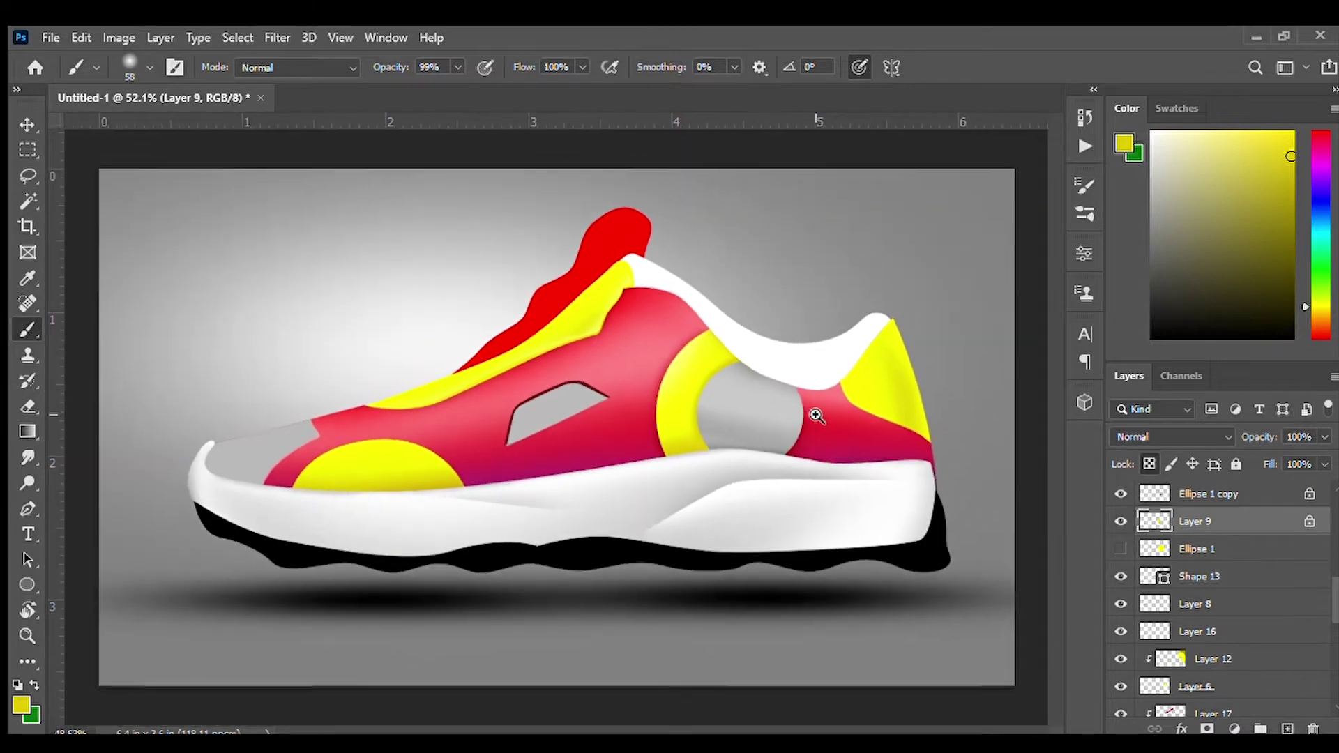
scroll(1325, 579, "down", 5)
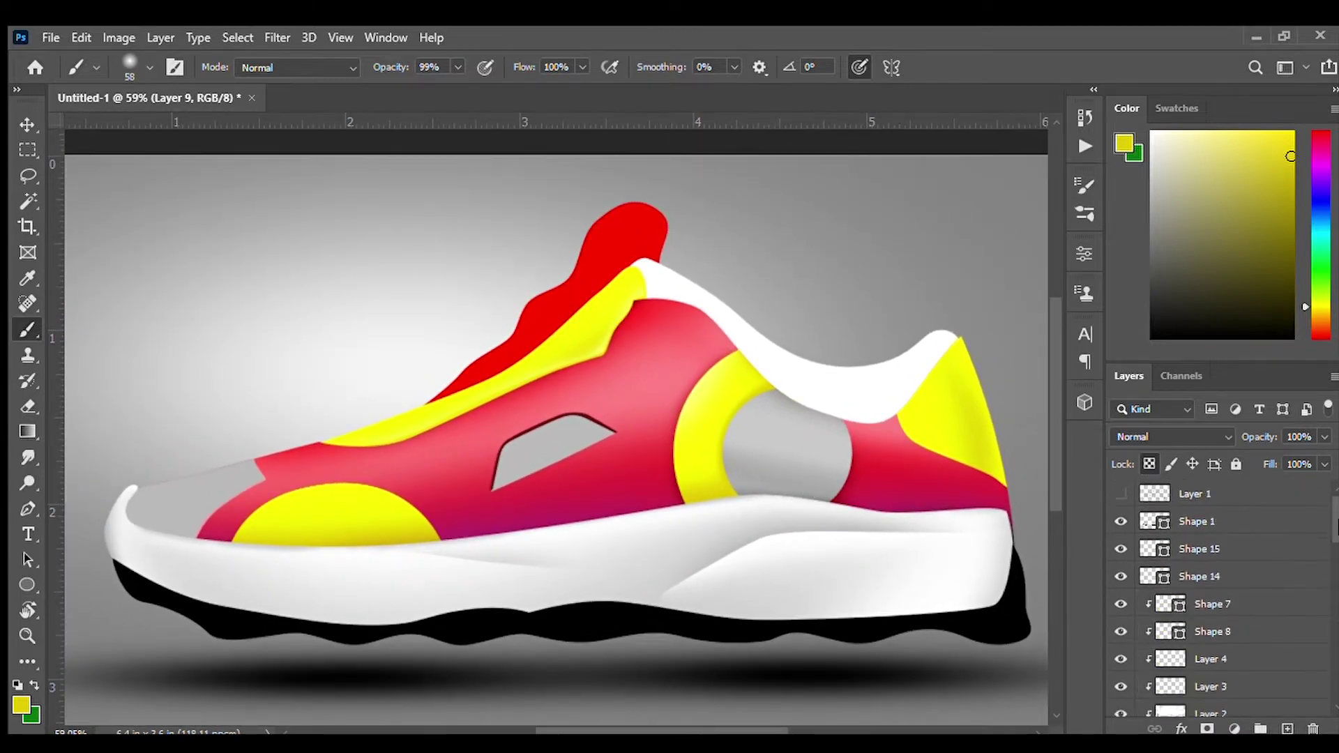
scroll(1311, 596, "down", 5)
scroll(840, 423, "up", 1)
scroll(627, 469, "up", 1)
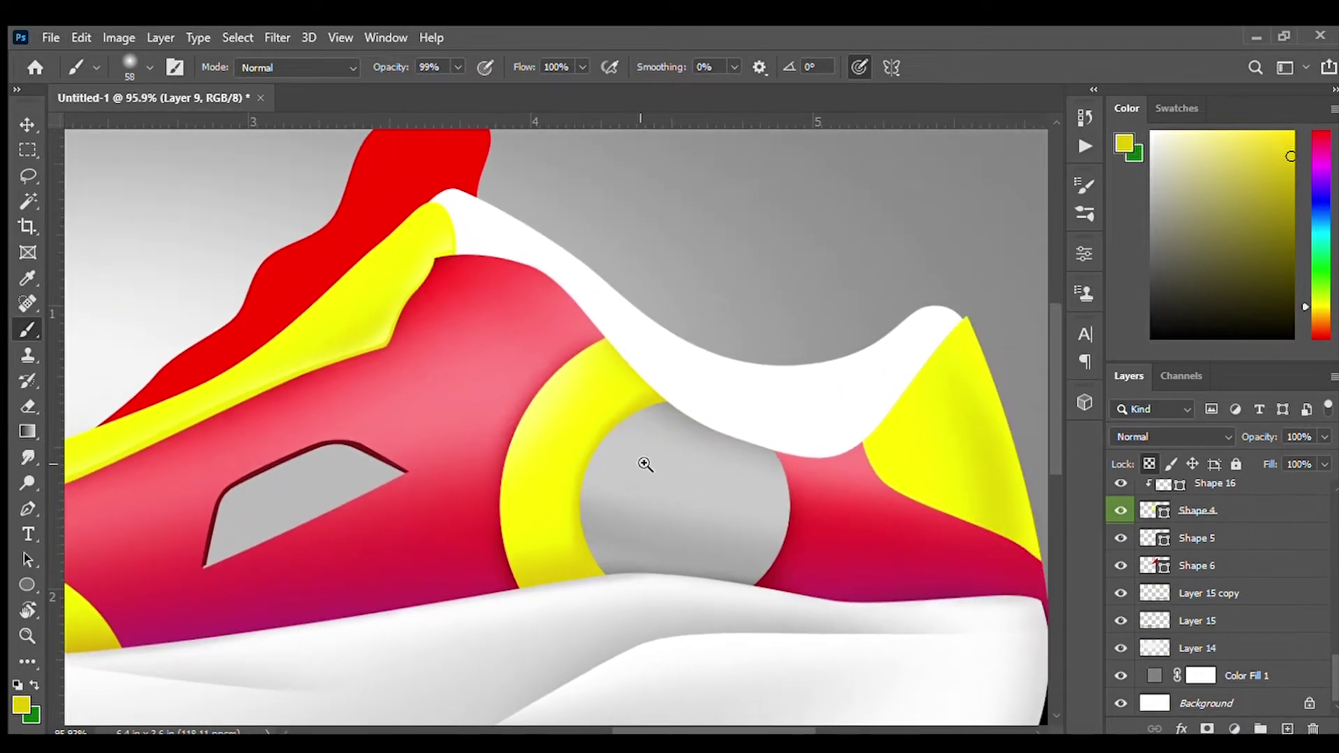
scroll(688, 493, "up", 1)
key("v")
left_click(687, 493)
- Add a new layer clipped to the grey heel opening
key("ctrl+shift+alt+n")
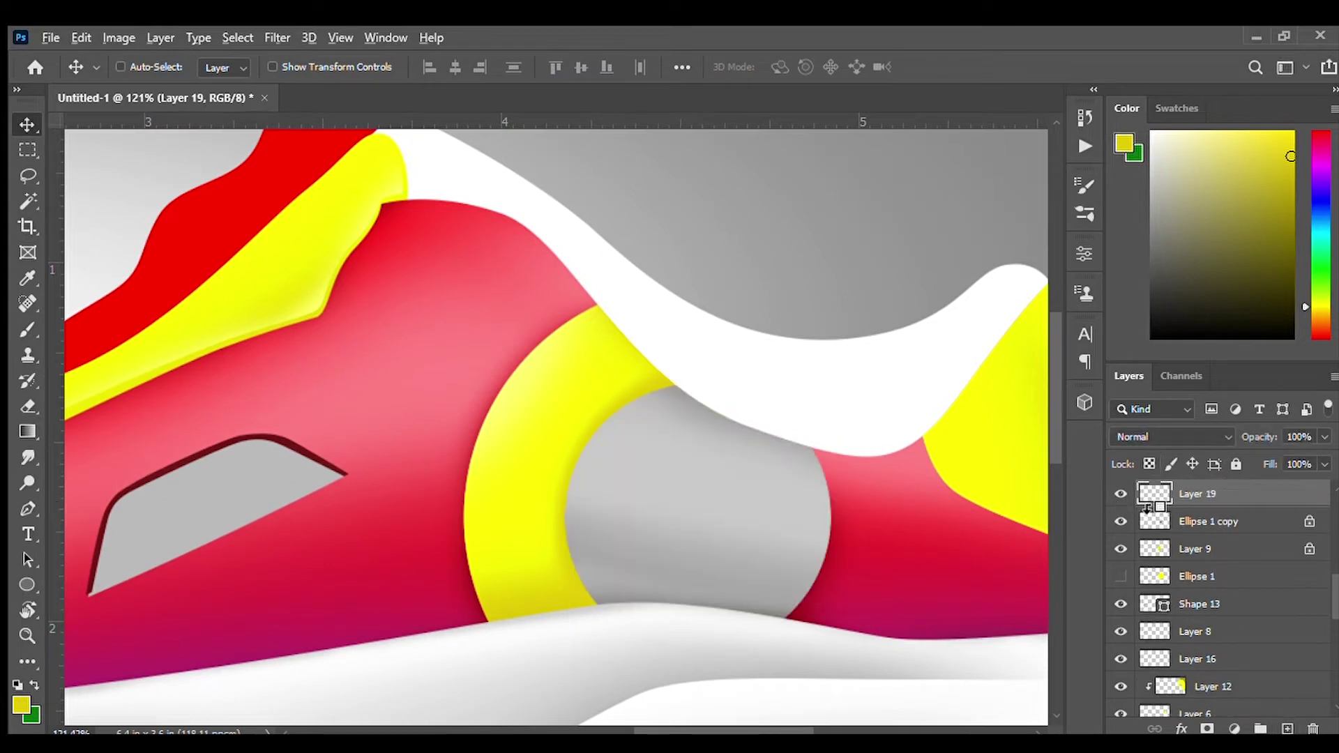
key("ctrl+alt+g")
scroll(646, 436, "up", 2)
key("p")
- Trace a crescent along the yellow ring's inner edge and load it as a selection
left_click_drag(593, 375, 564, 400)
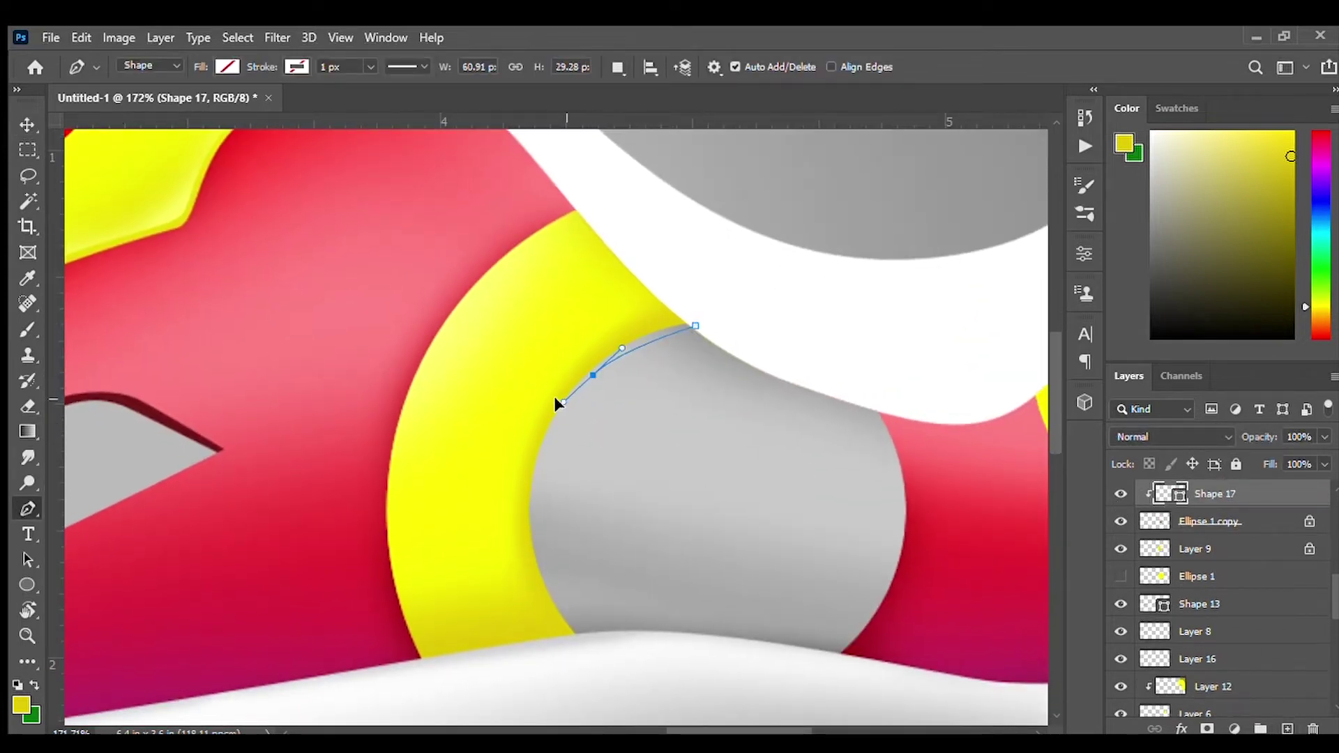
left_click_drag(533, 507, 530, 524)
left_click_drag(584, 637, 591, 642)
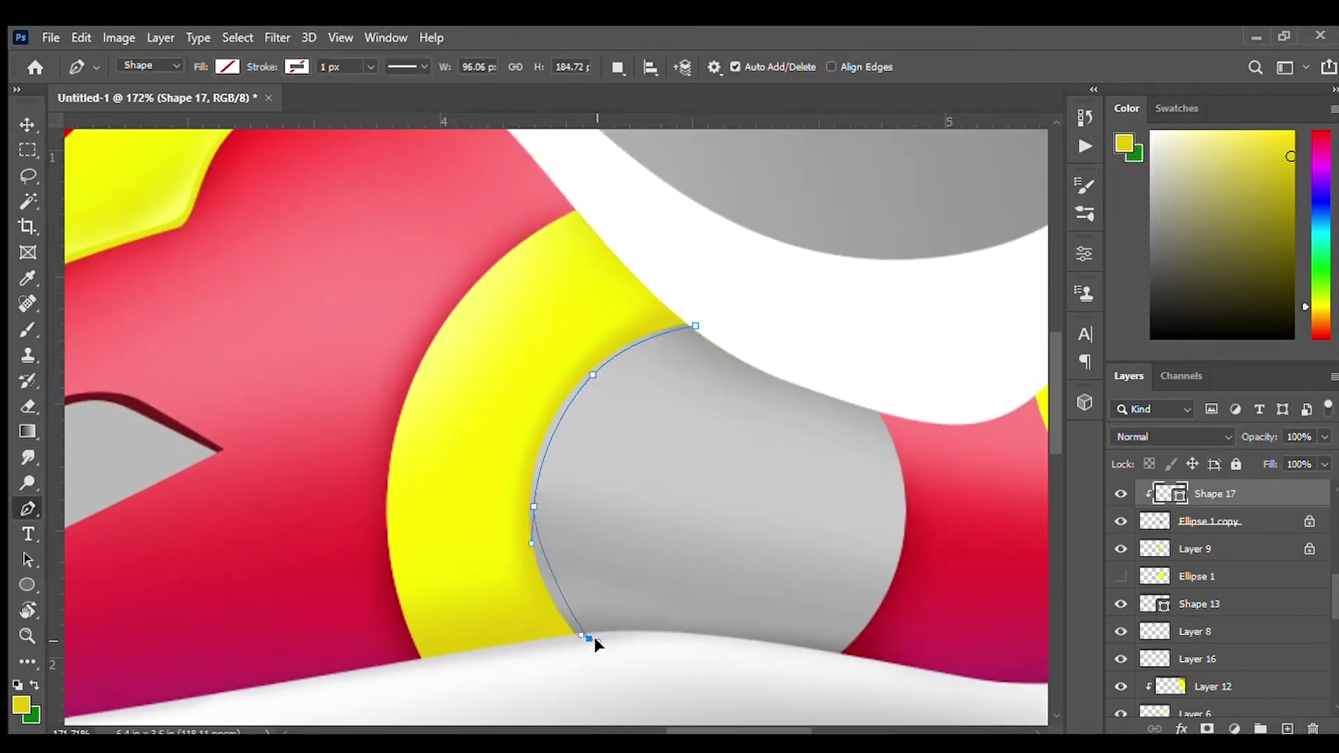
left_click(557, 647)
left_click(486, 445)
left_click_drag(554, 363, 568, 350)
left_click_drag(632, 306, 645, 301)
key("ctrl+Return")
- Add another clipped layer and paint soft light-grey shading along the opening's curved edge
key("b")
key("alt+bracketleft")
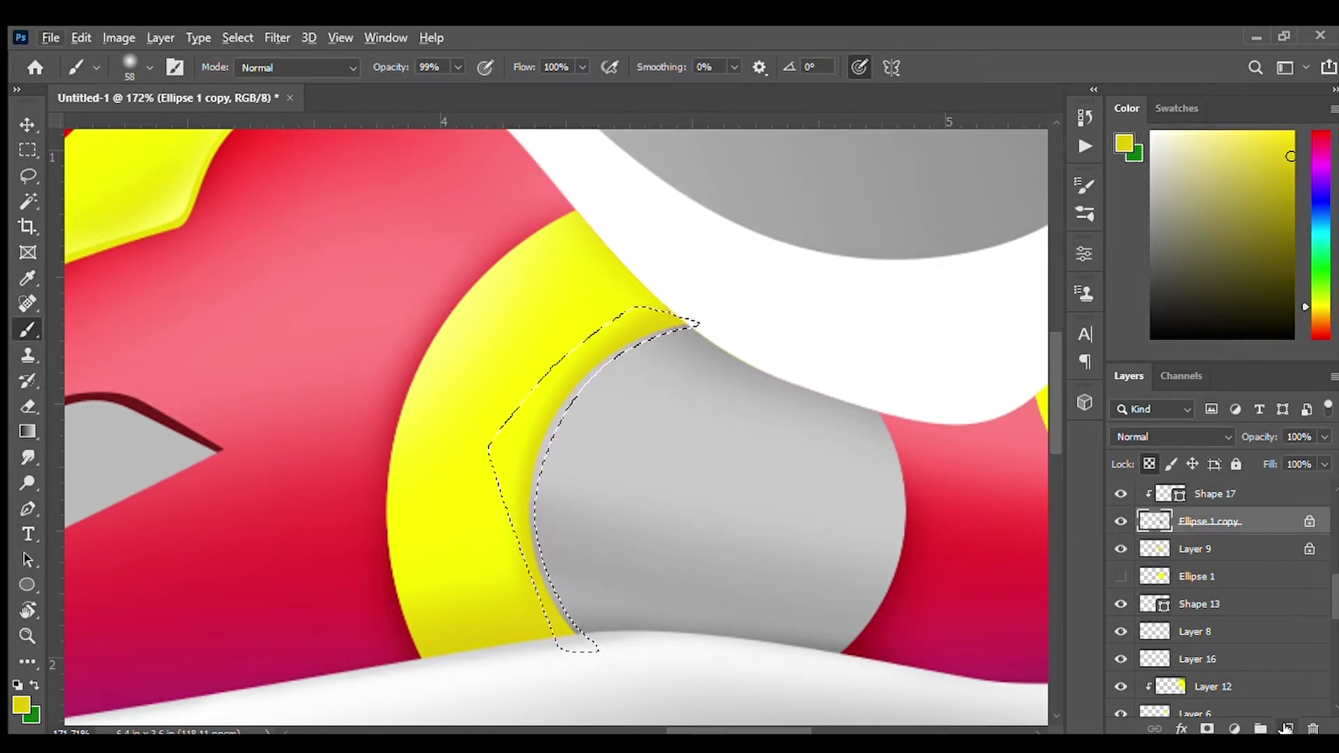
key("ctrl+shift+alt+n")
key("ctrl+alt+g")
left_click(786, 352, "alt")
scroll(749, 489, "down", 4)
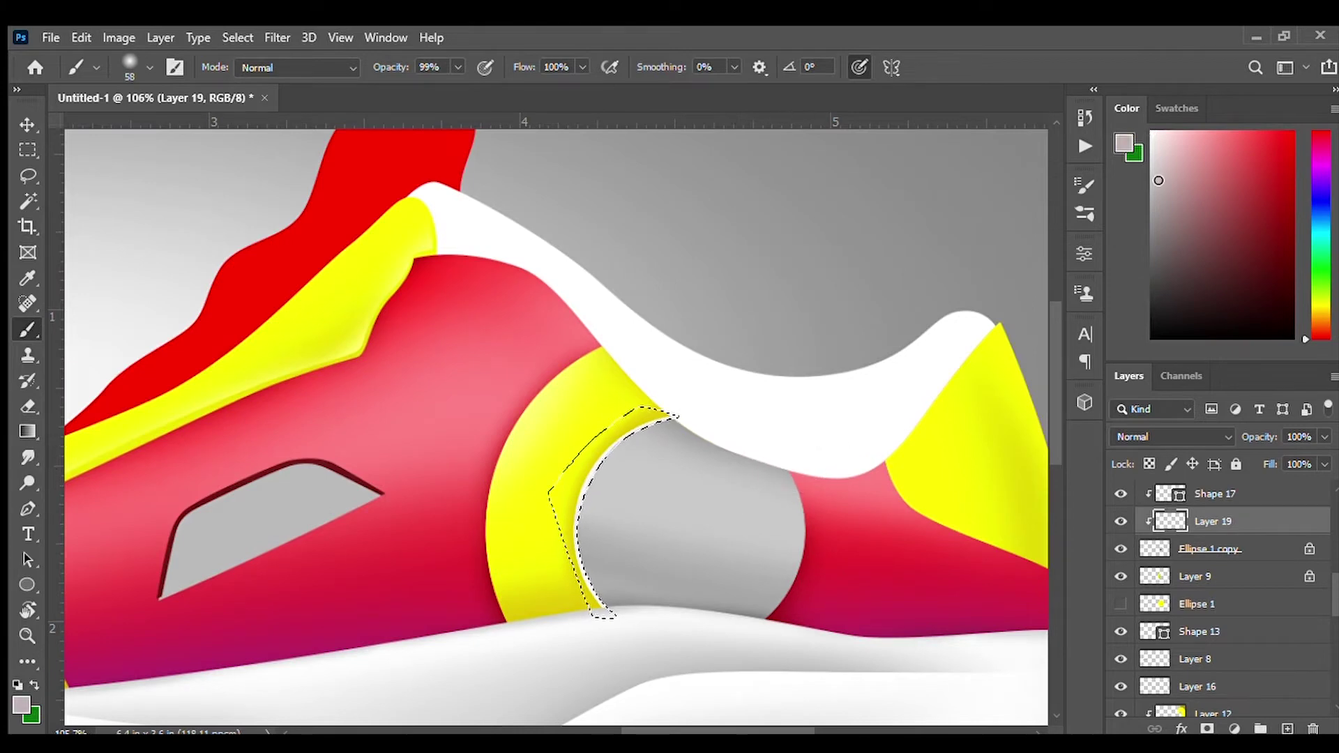
left_click(583, 657, "alt")
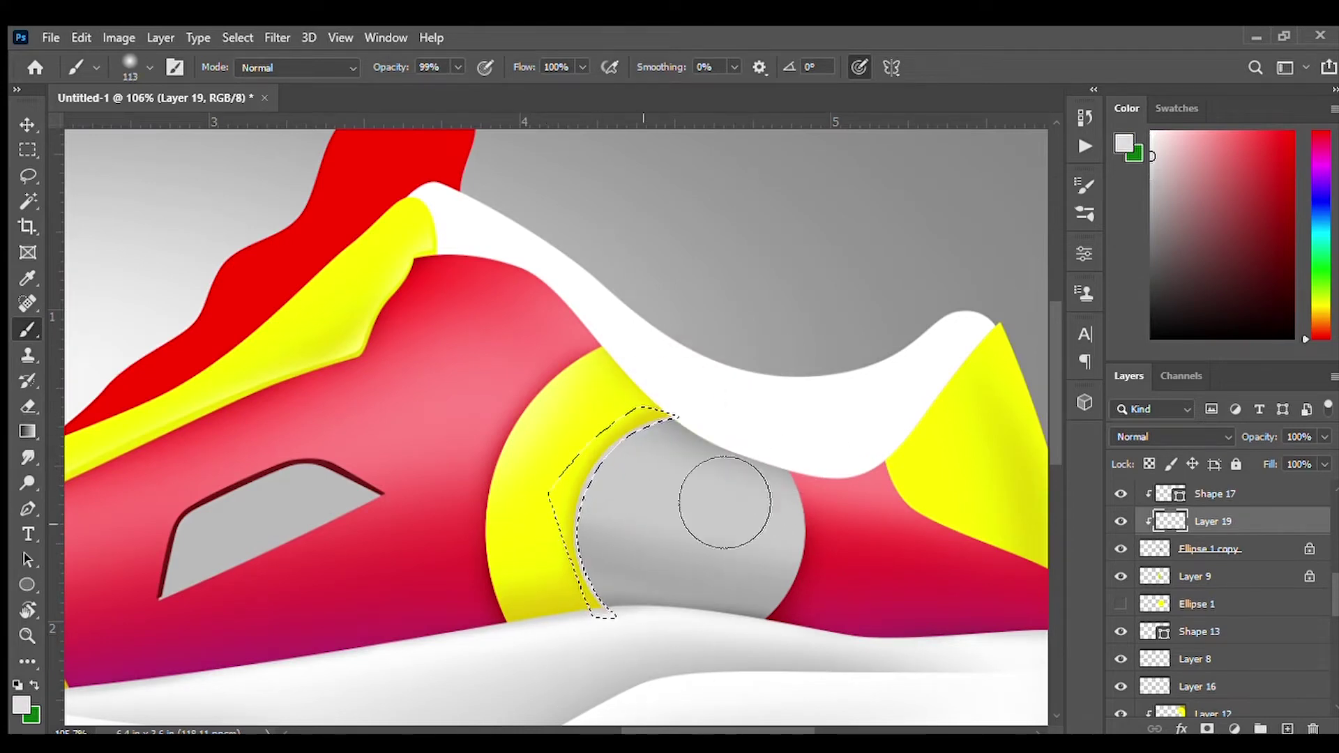
scroll(663, 516, "down", 3)
scroll(663, 516, "down", 1)
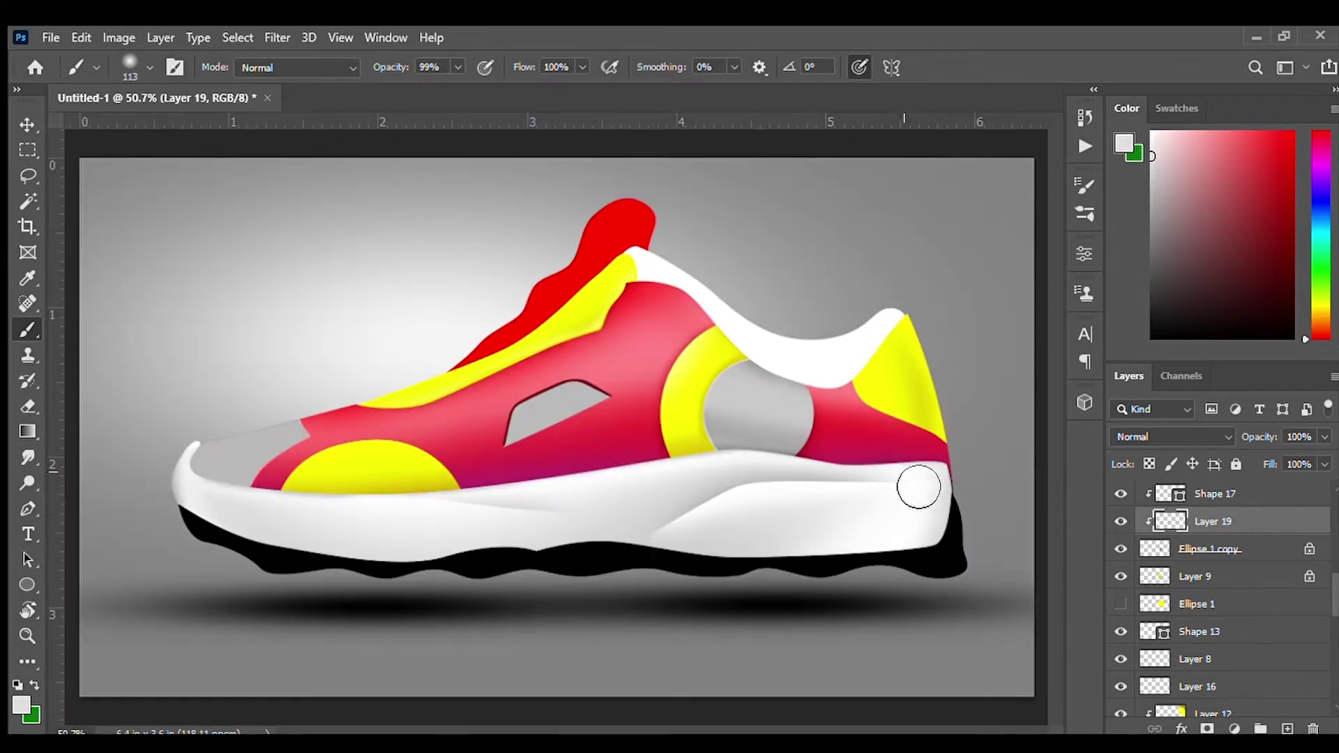
scroll(691, 458, "up", 2)
scroll(730, 476, "down", 2)
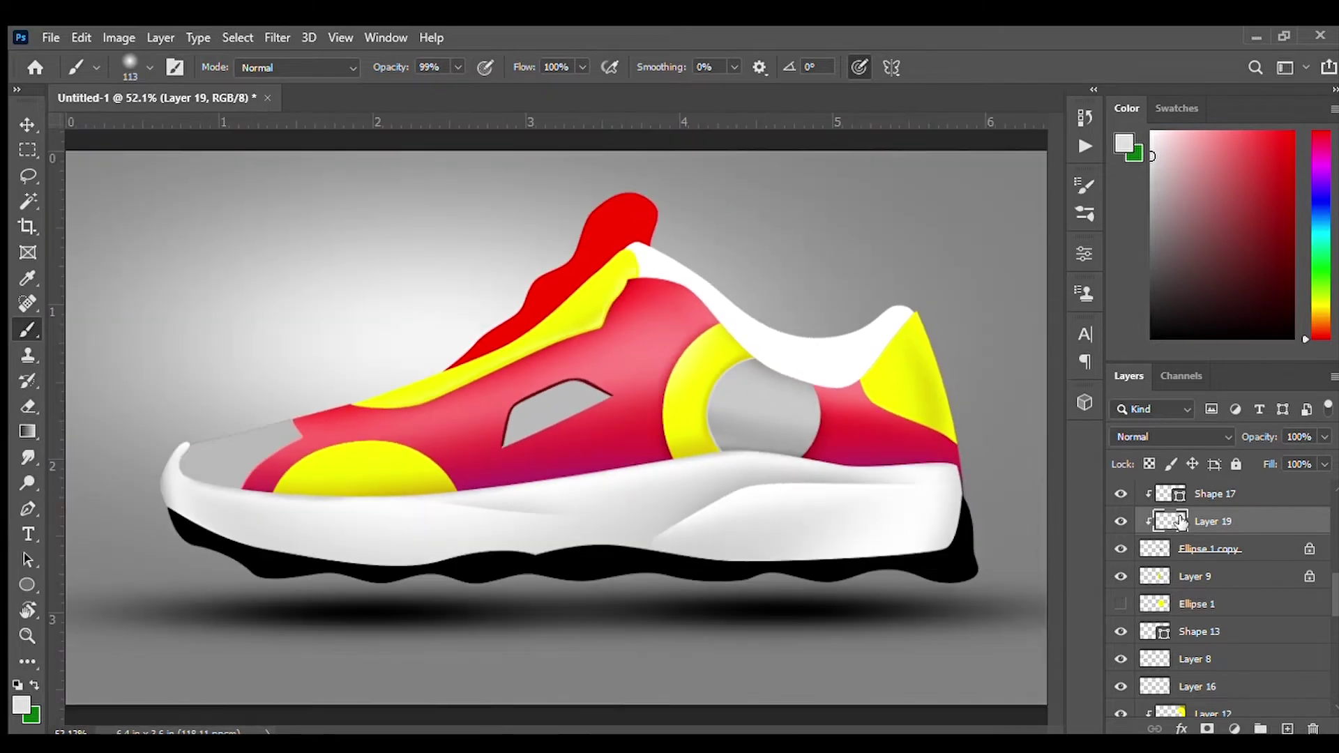
scroll(1325, 556, "up", 3)
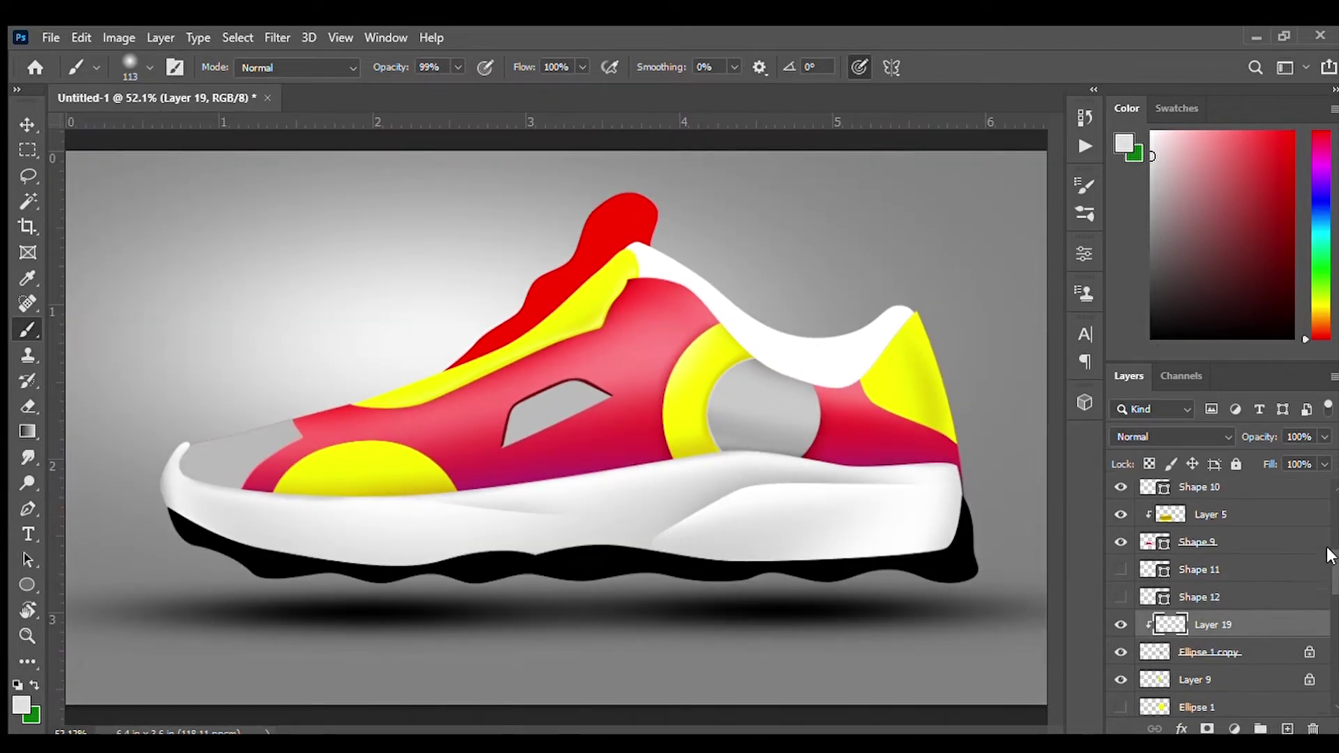
- Paint soft light-grey shading across the shoe's toe
left_click(224, 463, "ctrl")
left_click(314, 531, "alt")
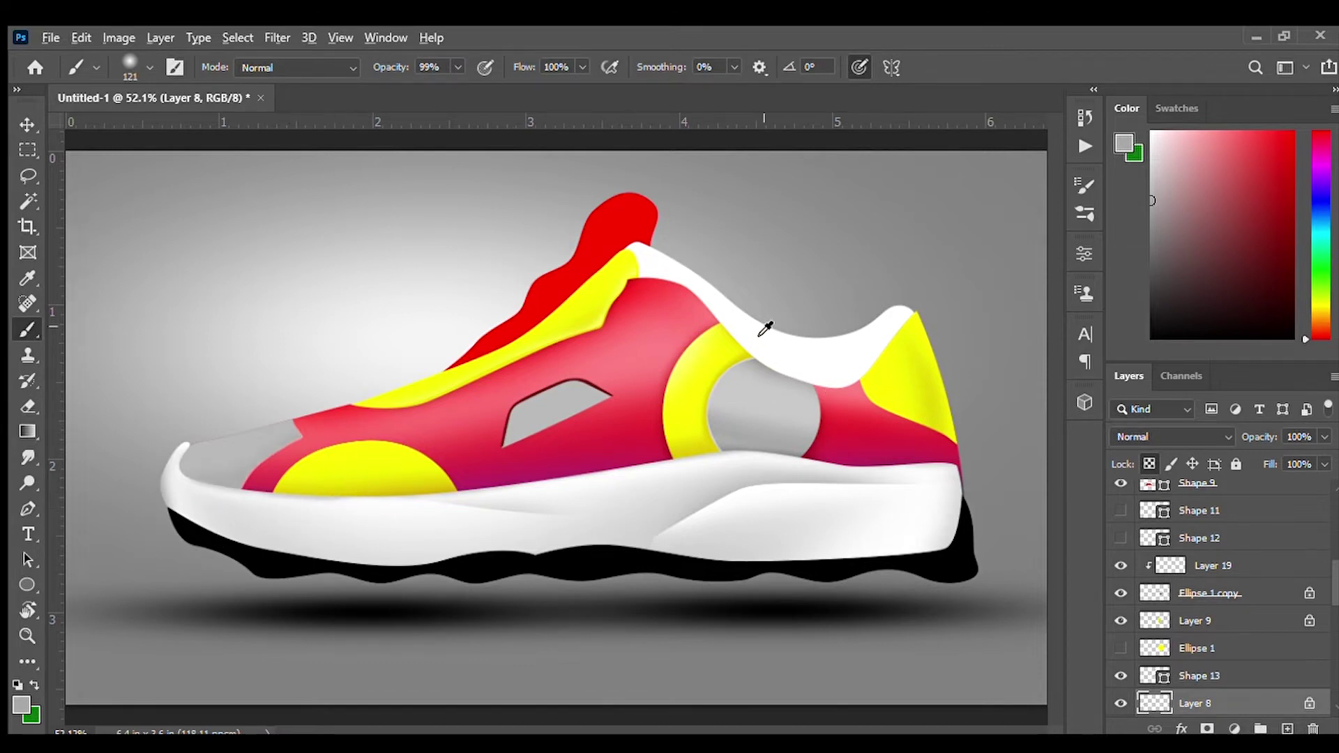
key("bracketleft")
key("bracketleft")
key("bracketleft")
key("bracketright")
key("bracketright")
key("bracketright")
left_click_drag(145, 450, 293, 434)
left_click(220, 466, "alt")
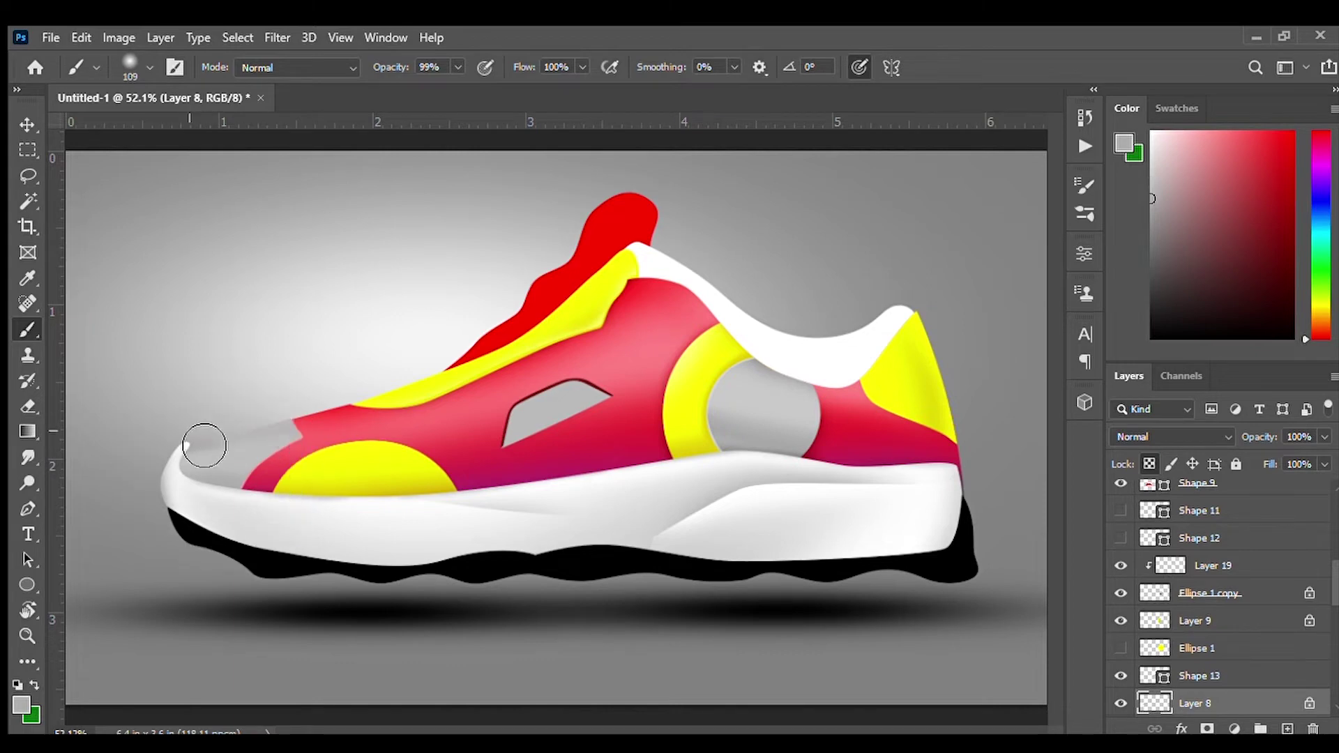
scroll(395, 537, "up", 5)
scroll(857, 412, "down", 3)
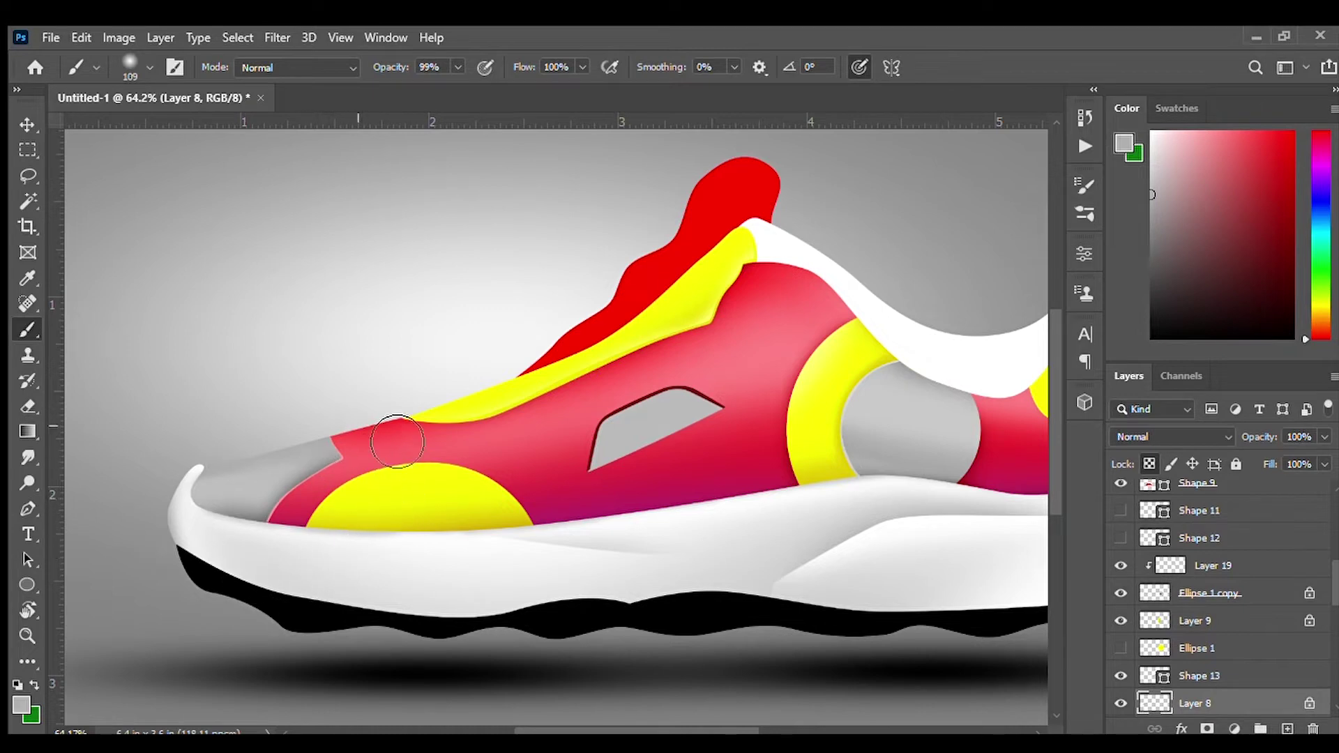
scroll(365, 537, "down", 2)
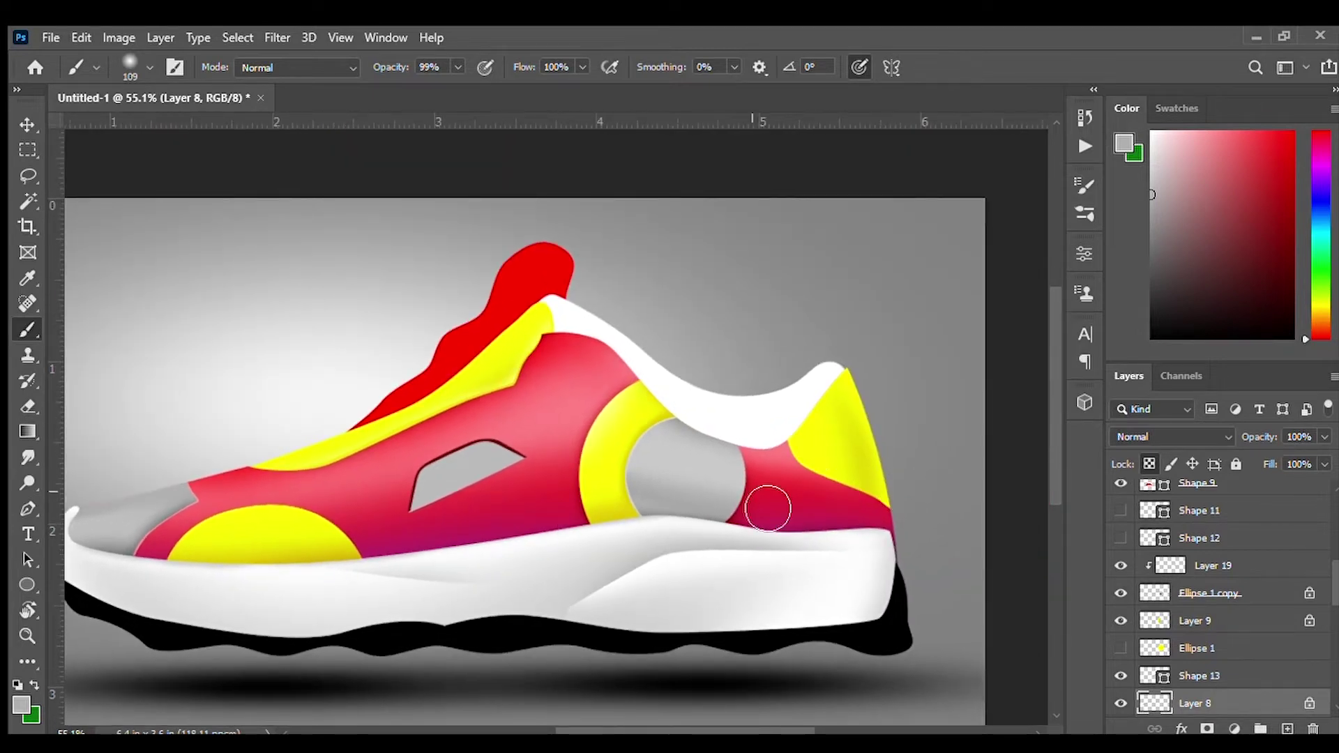
- Sample the yellow ring and grey circle colours and select the shading layer above the circle
key("v")
left_click(1143, 619)
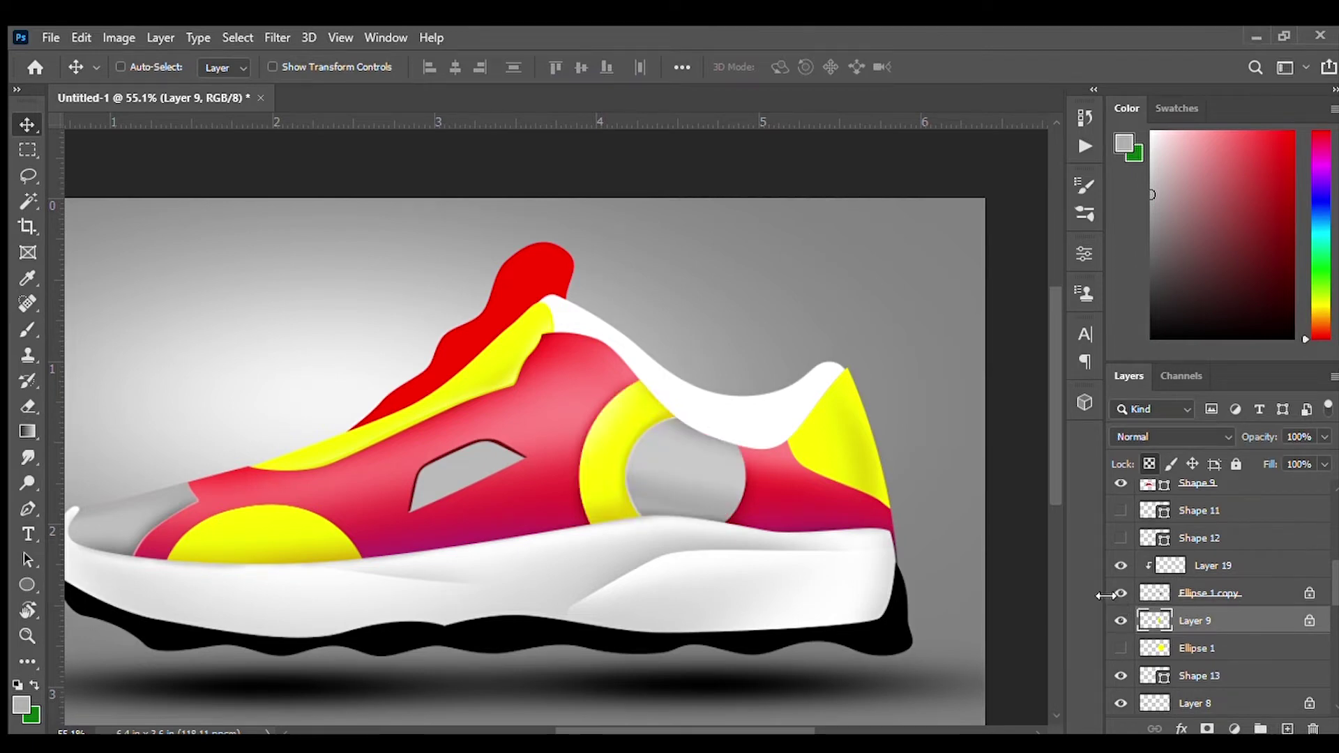
key("b")
left_click(607, 449, "alt")
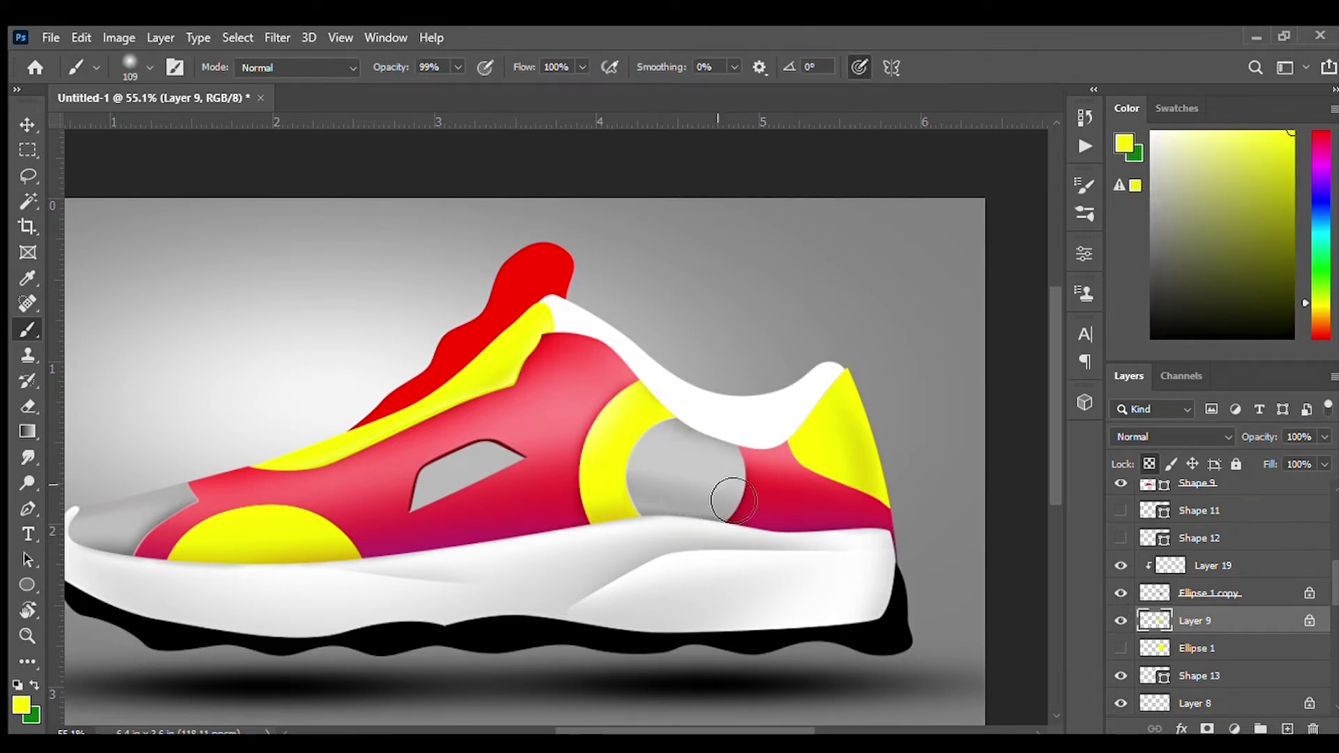
key("v")
left_click(1210, 593)
left_click(1213, 565)
left_click(1121, 592)
left_click(1210, 593)
key("alt+bracketright")
key("b")
left_click(640, 446, "alt")
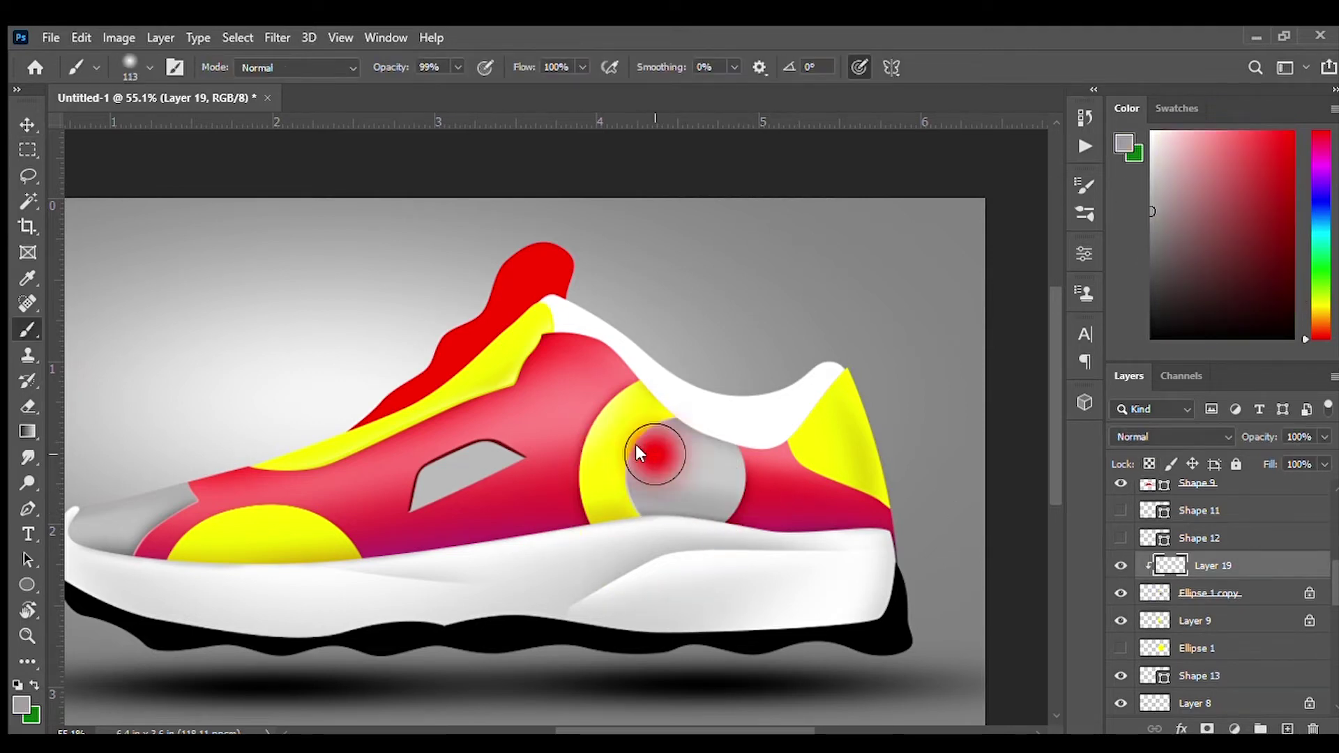
left_click_drag(647, 431, 688, 419)
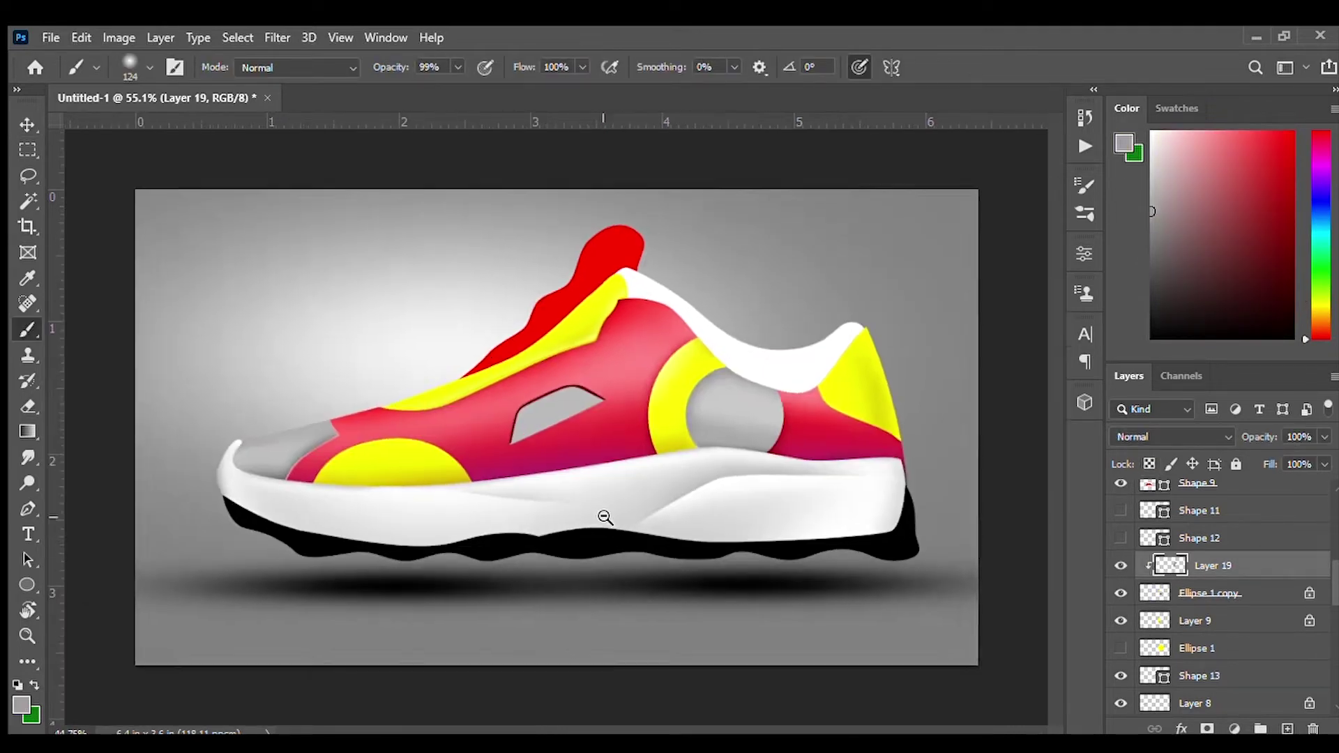
scroll(626, 538, "down", 1)
- Add a new layer clipped to Shape 13 and sample light and dark greys for shading
left_click(597, 436, "ctrl")
key("ctrl+shift+alt+n")
key("ctrl+alt+g")
left_click(730, 373, "alt")
mouse_move(565, 378)
left_mouse_down()
mouse_move(579, 378)
mouse_move(550, 379)
left_mouse_up()
left_click(740, 358, "alt")
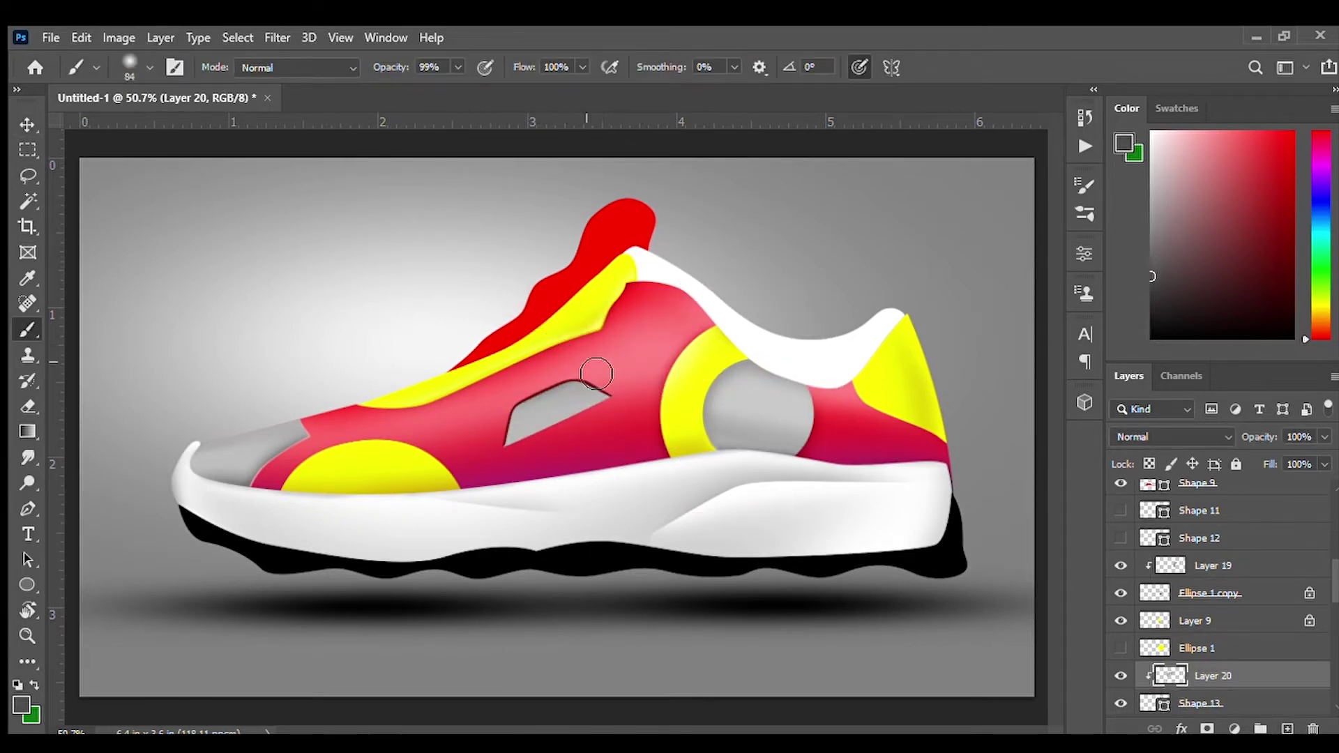
scroll(557, 358, "down", 2)
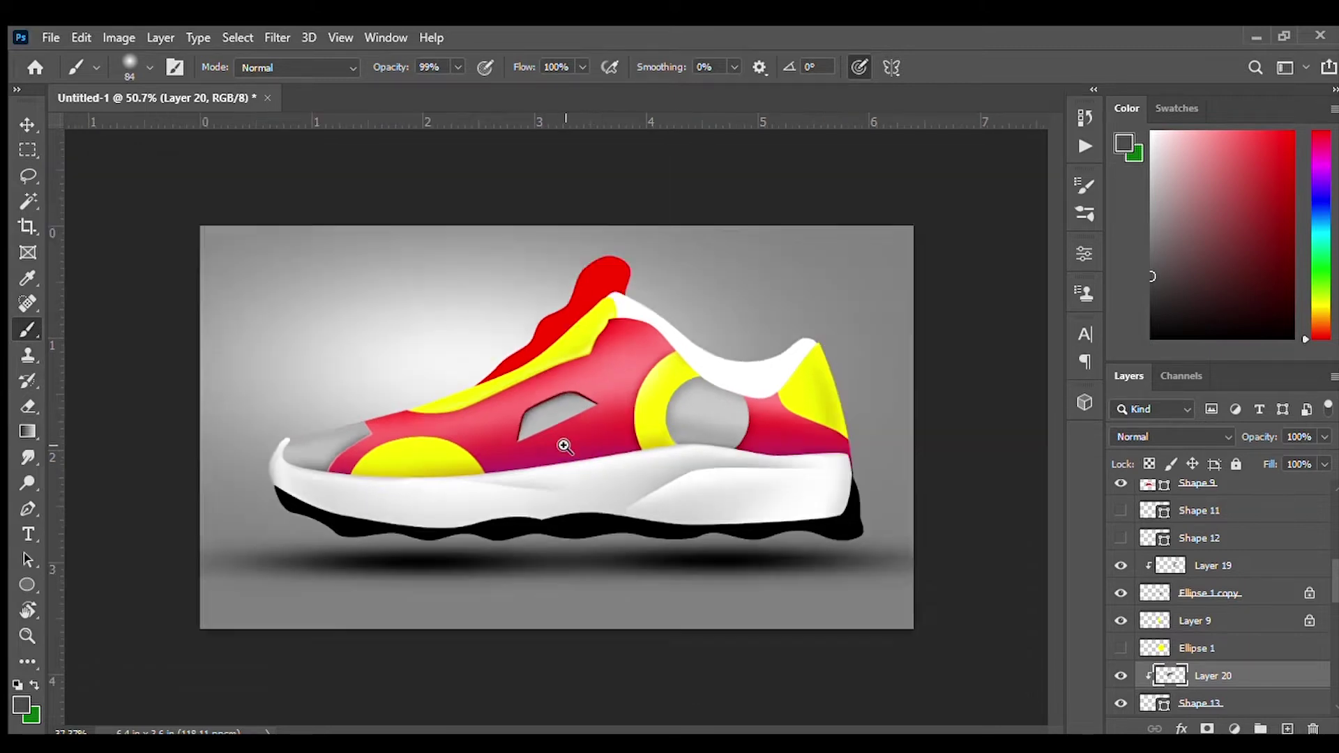
scroll(887, 527, "up", 3)
scroll(628, 516, "down", 2)
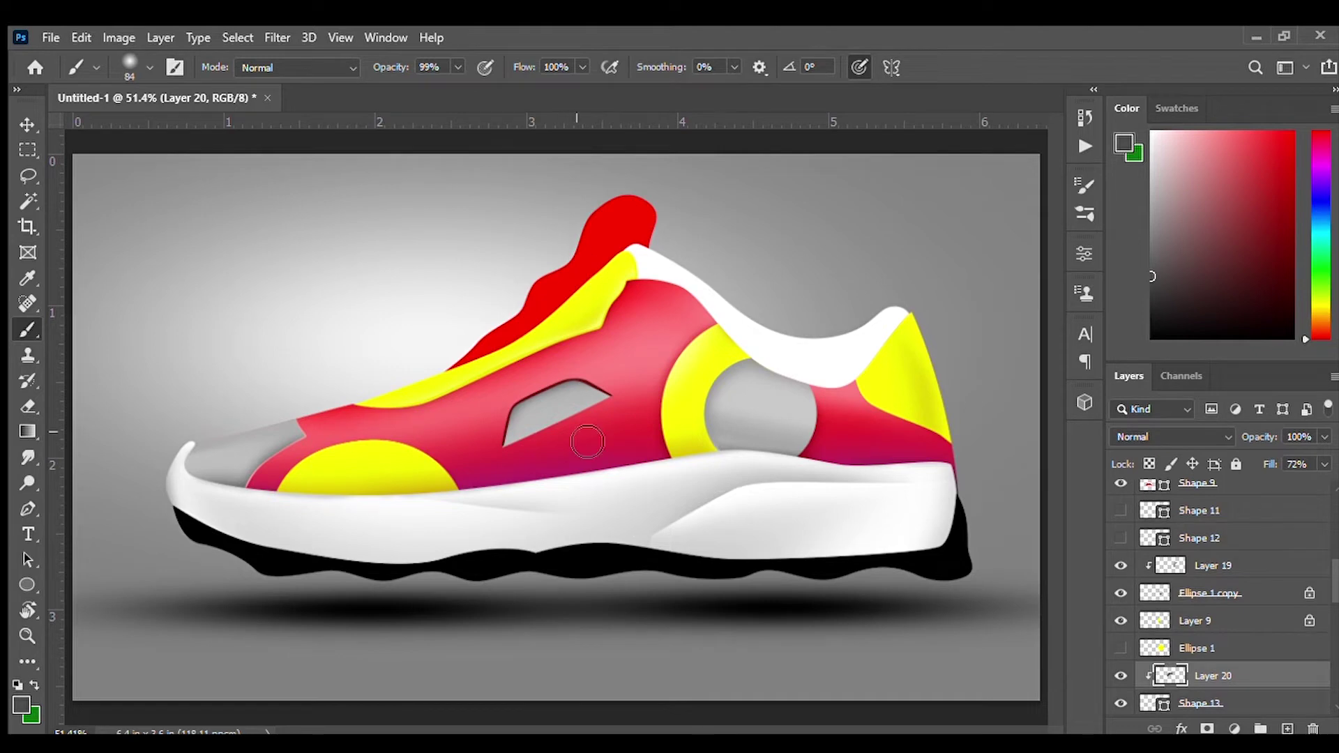
scroll(634, 469, "up", 1)
- Reshape the top edge of Shape 4's yellow collar panel near the ankle
key("v")
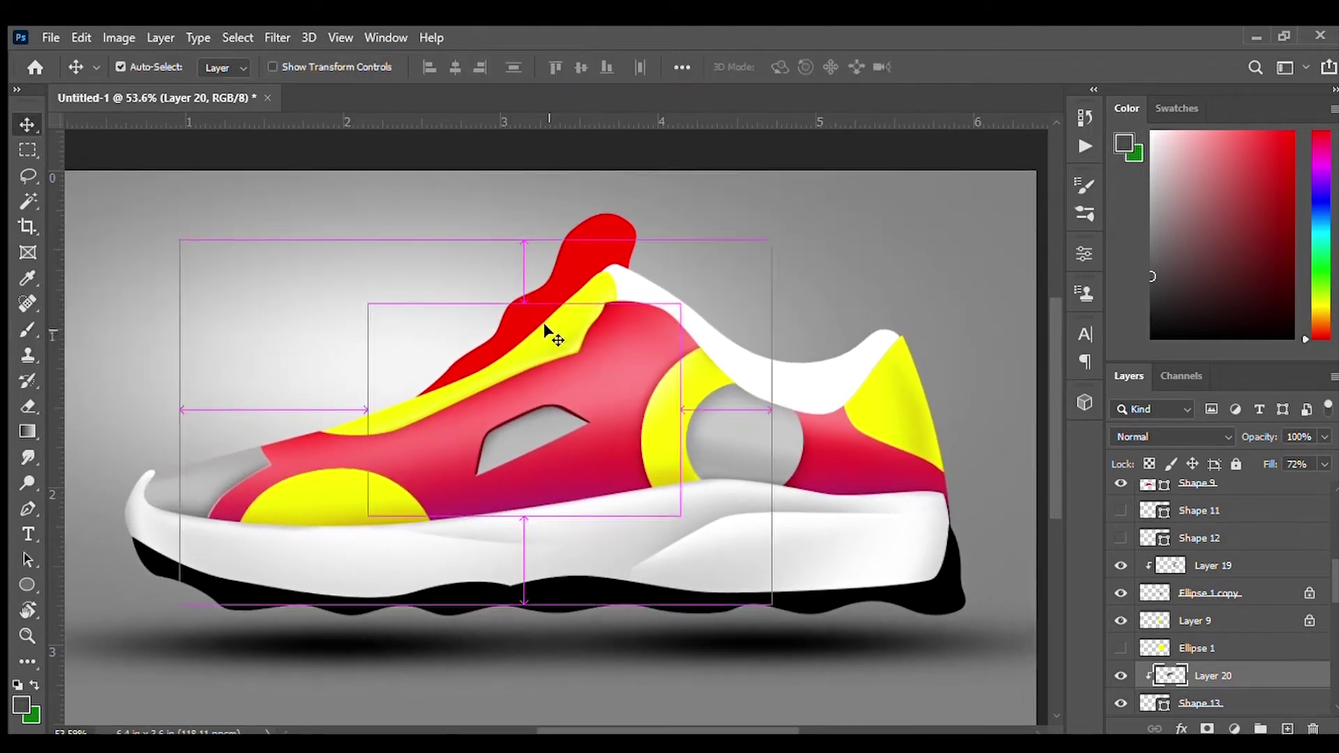
left_click(551, 335)
scroll(1120, 614, "down", 2)
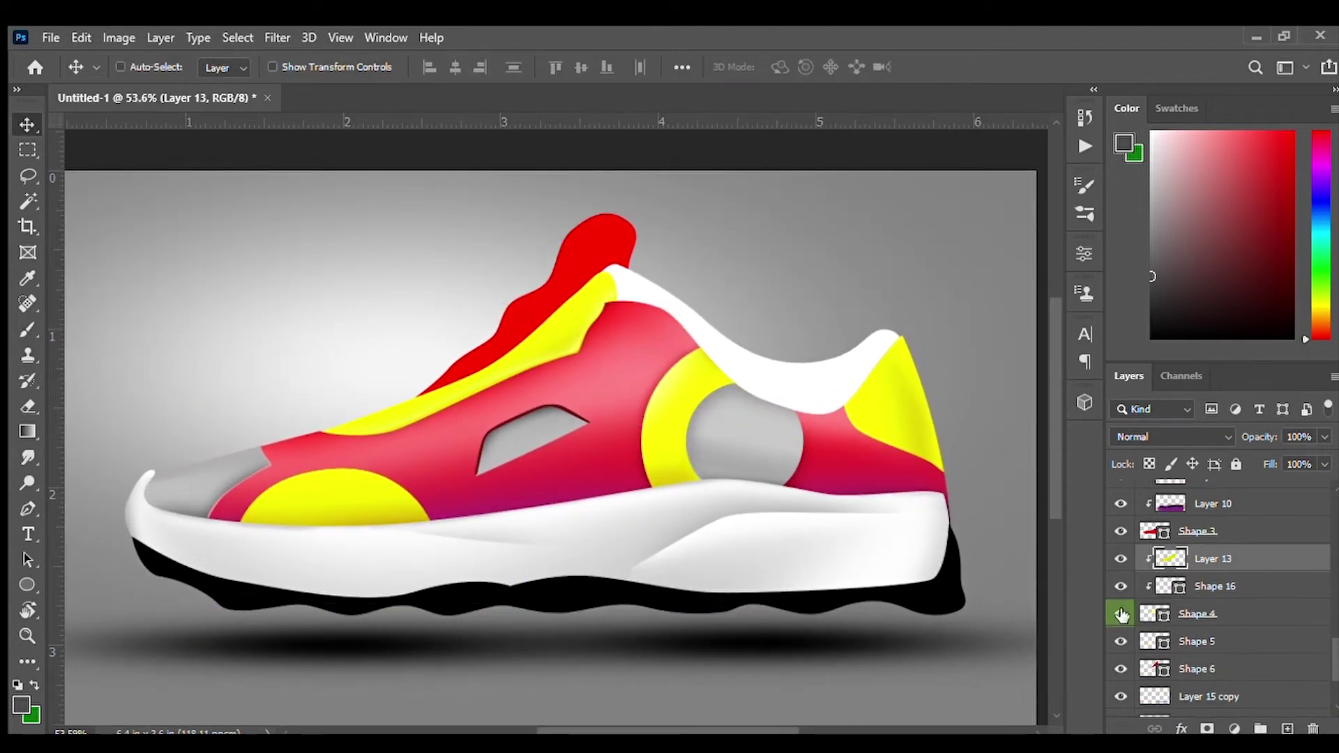
left_click(1154, 613)
left_click(28, 559)
left_click(569, 293)
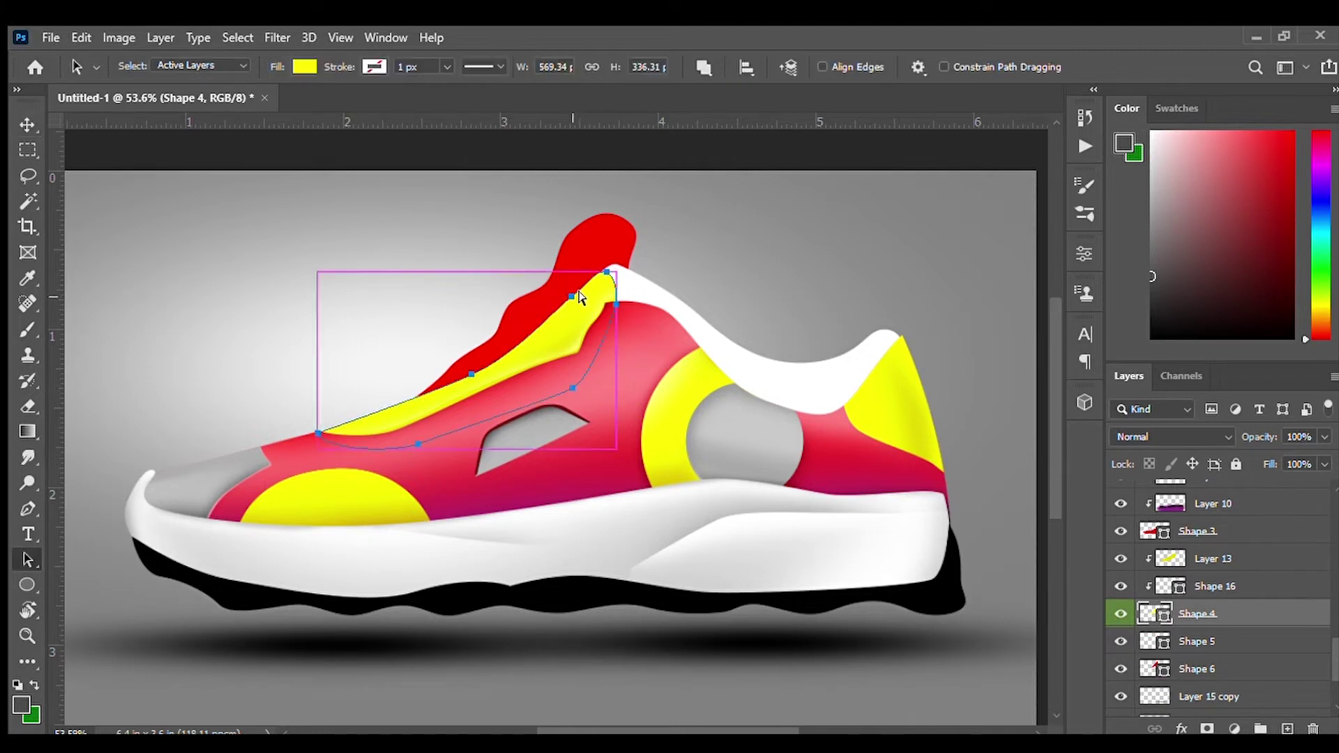
key("p")
left_click_drag(578, 298, 588, 285)
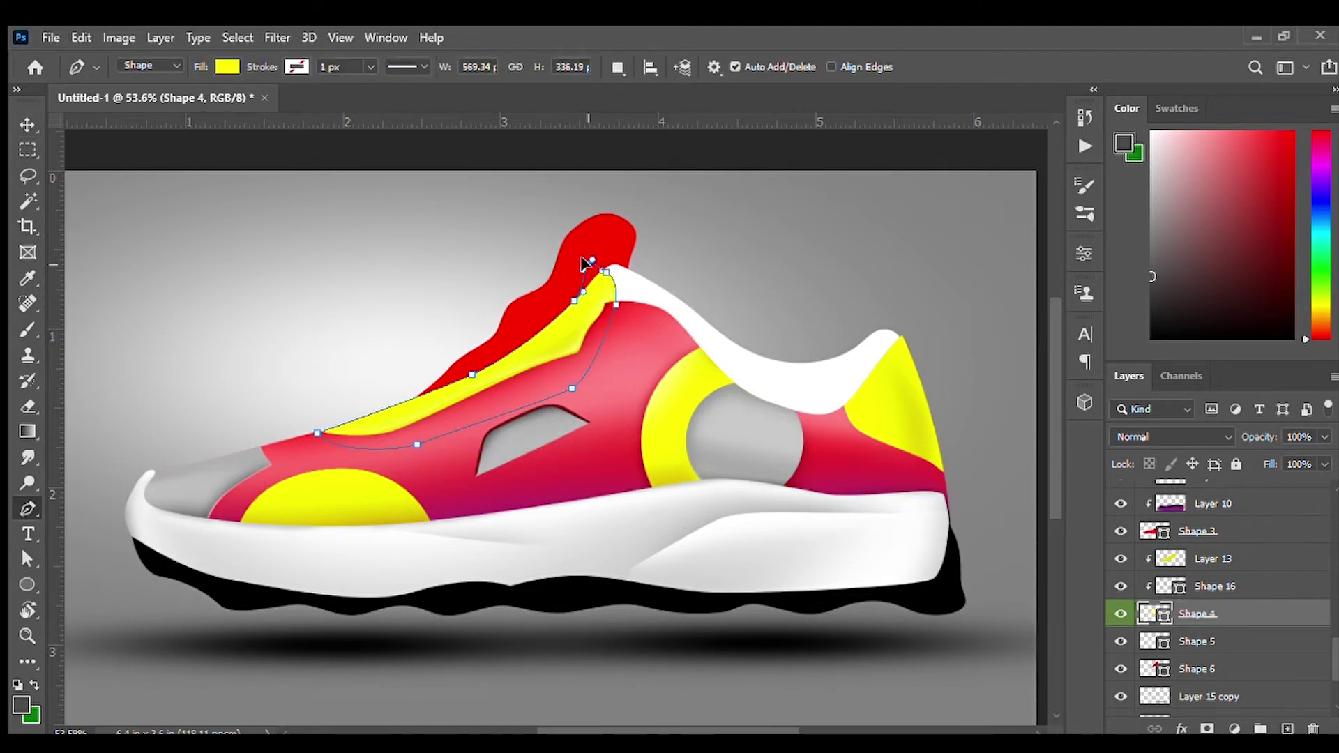
key("Escape")
- On a new layer clipped to Shape 6, brush light orange onto the red tongue tab's top
scroll(575, 317, "up", 1)
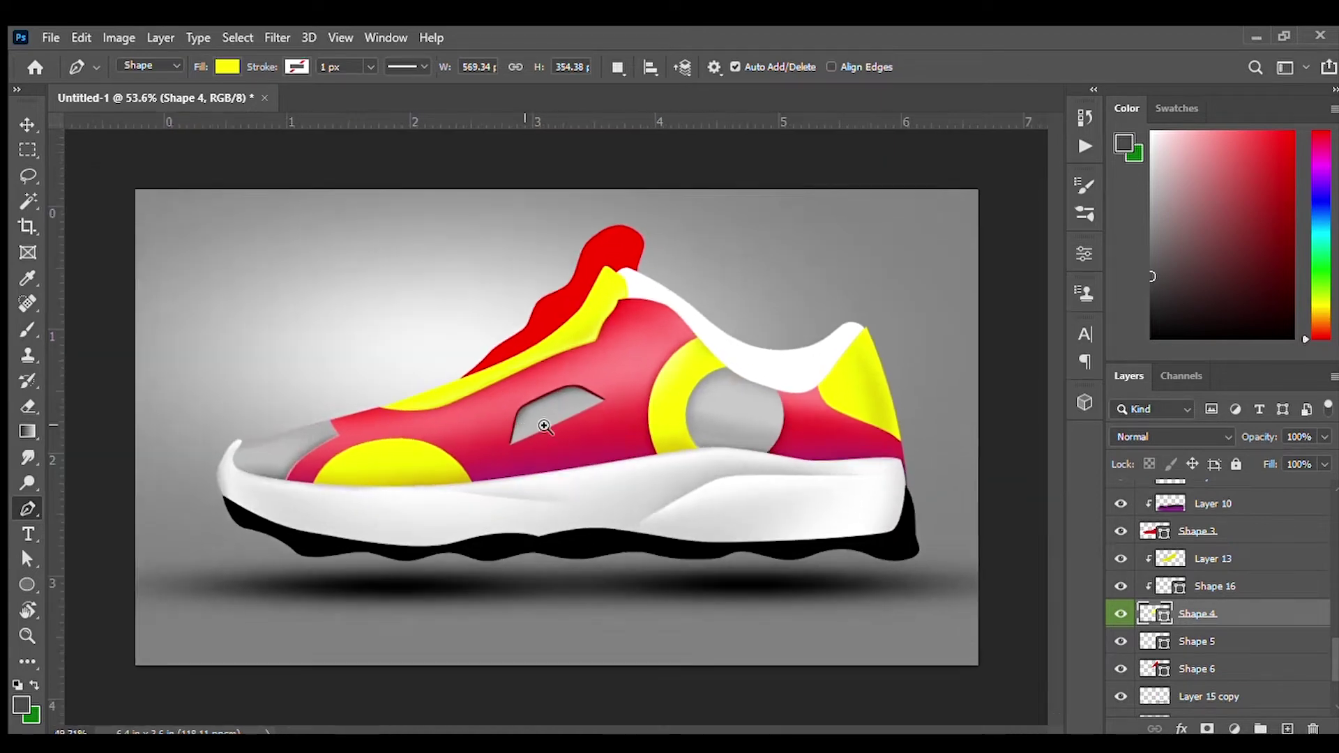
scroll(627, 311, "up", 2)
scroll(597, 320, "down", 3)
scroll(595, 320, "down", 1)
scroll(595, 320, "up", 1)
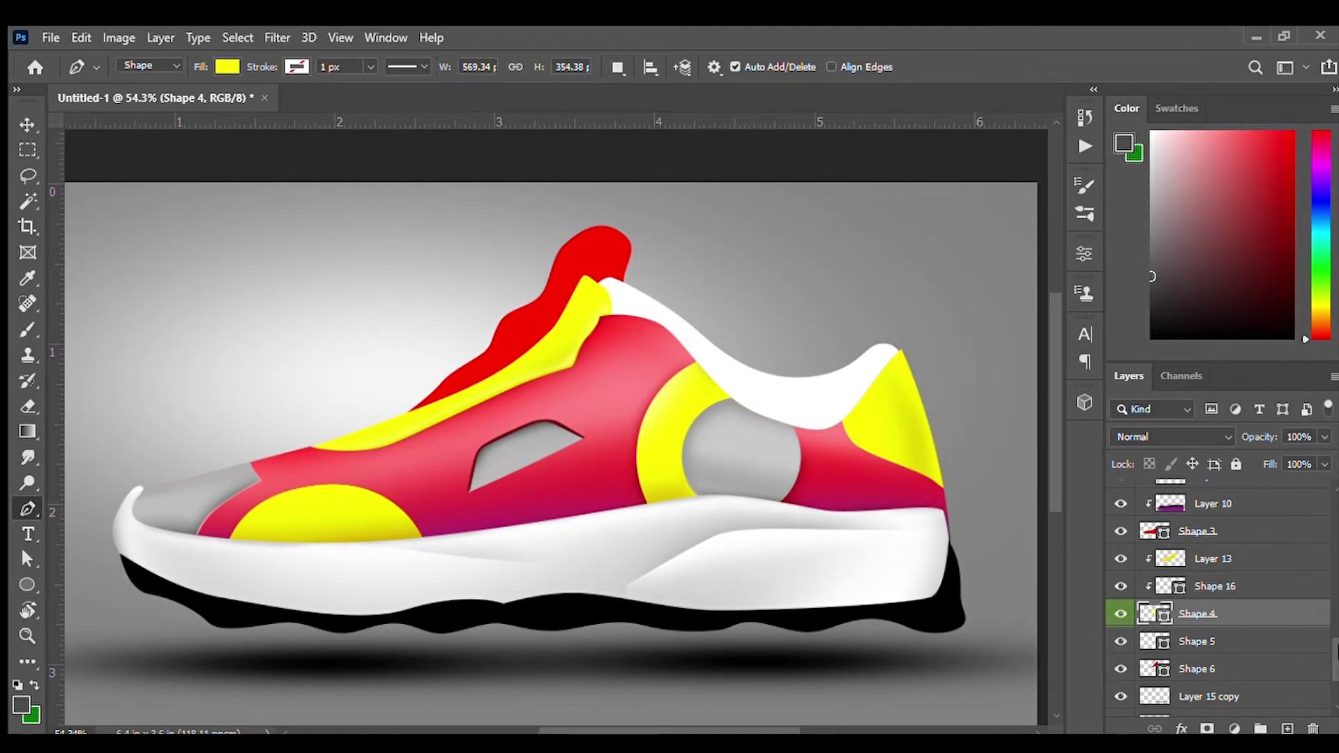
scroll(1248, 608, "up", 2)
scroll(1227, 617, "up", 1)
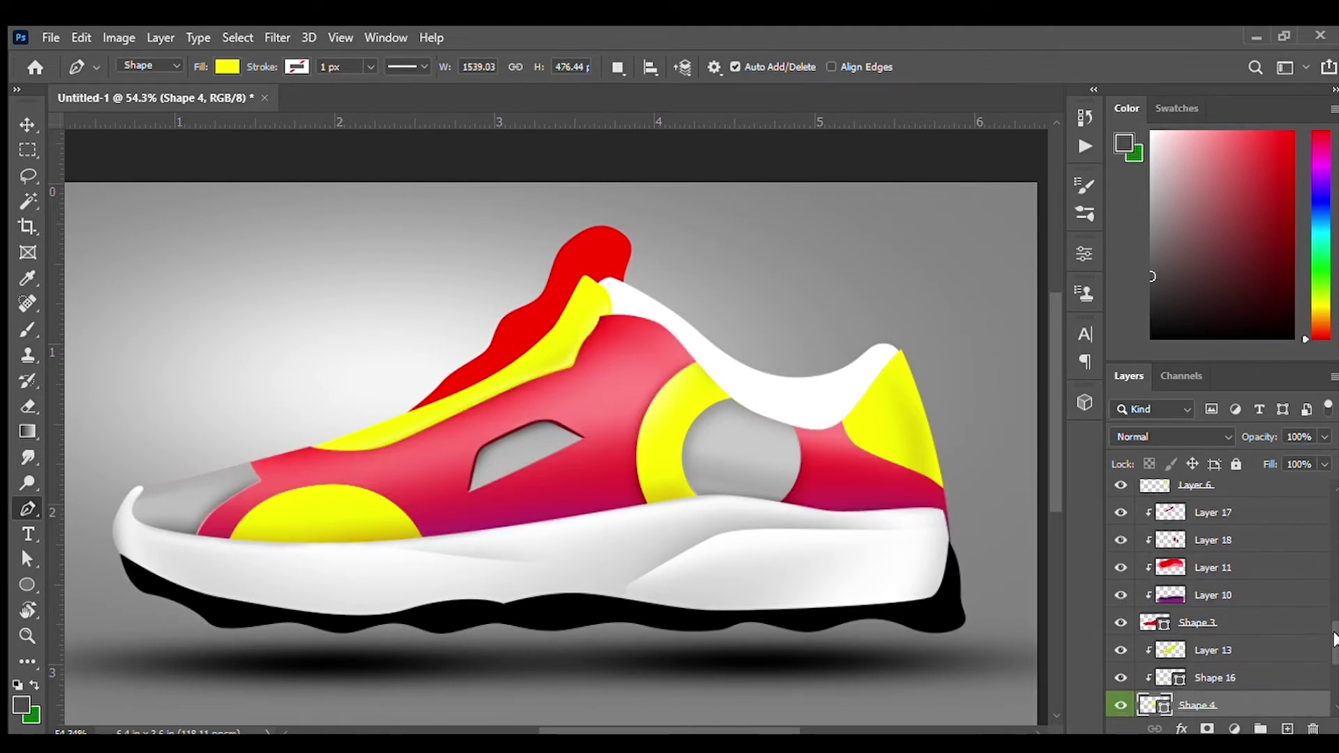
left_click_drag(1335, 639, 1329, 656)
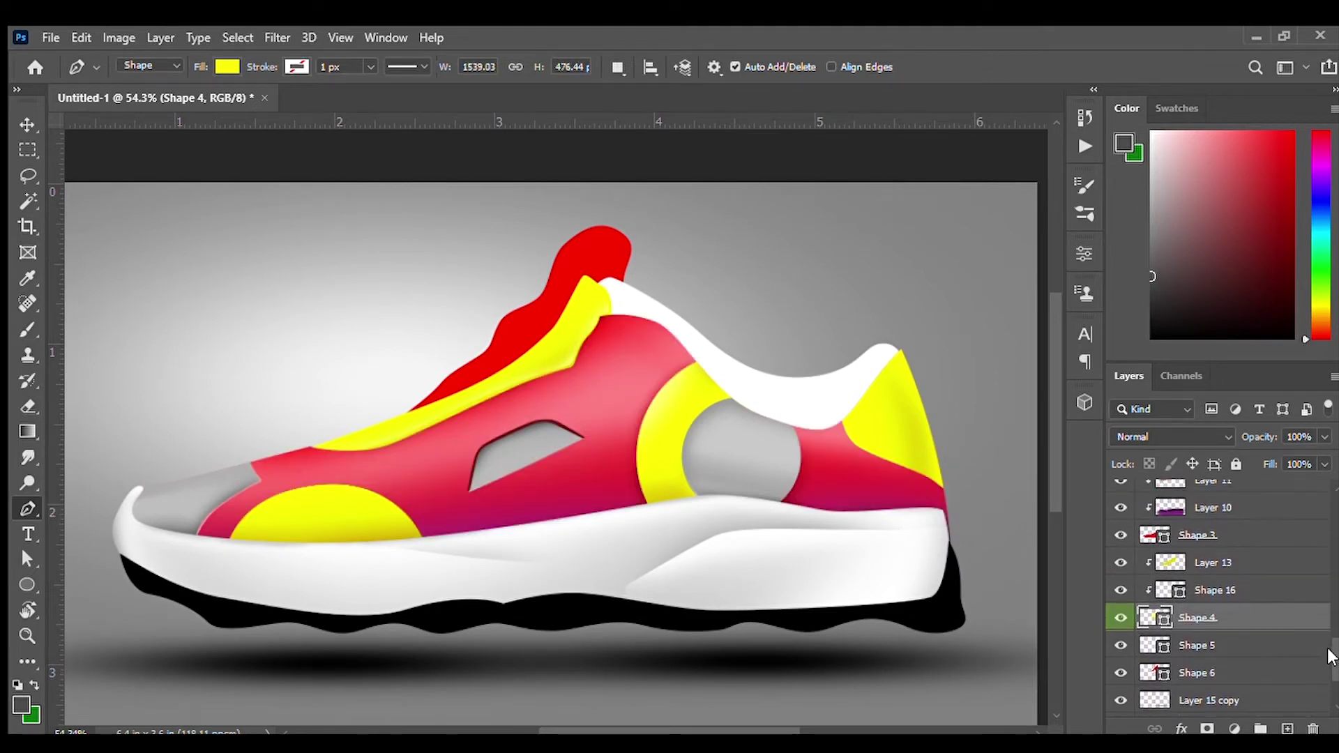
key("v")
key("ctrl+shift+alt+n")
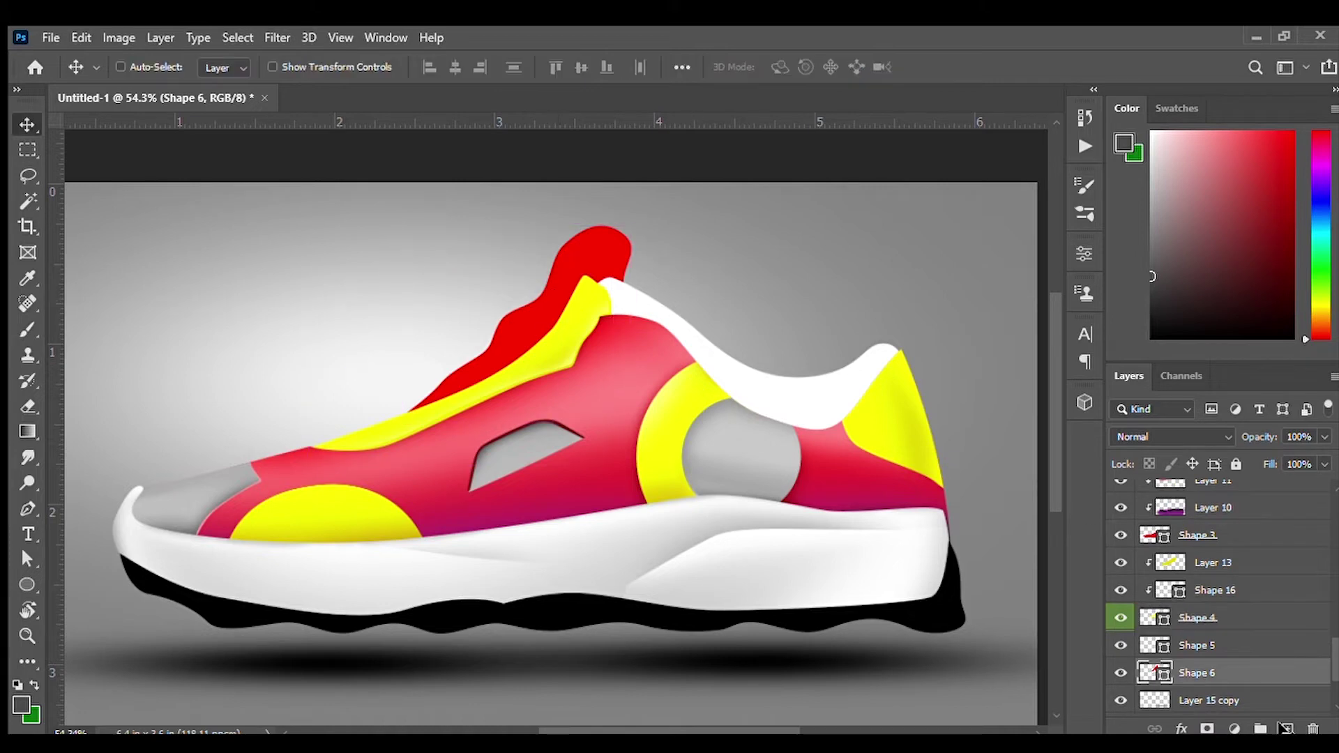
key("b")
left_click(839, 484, "alt")
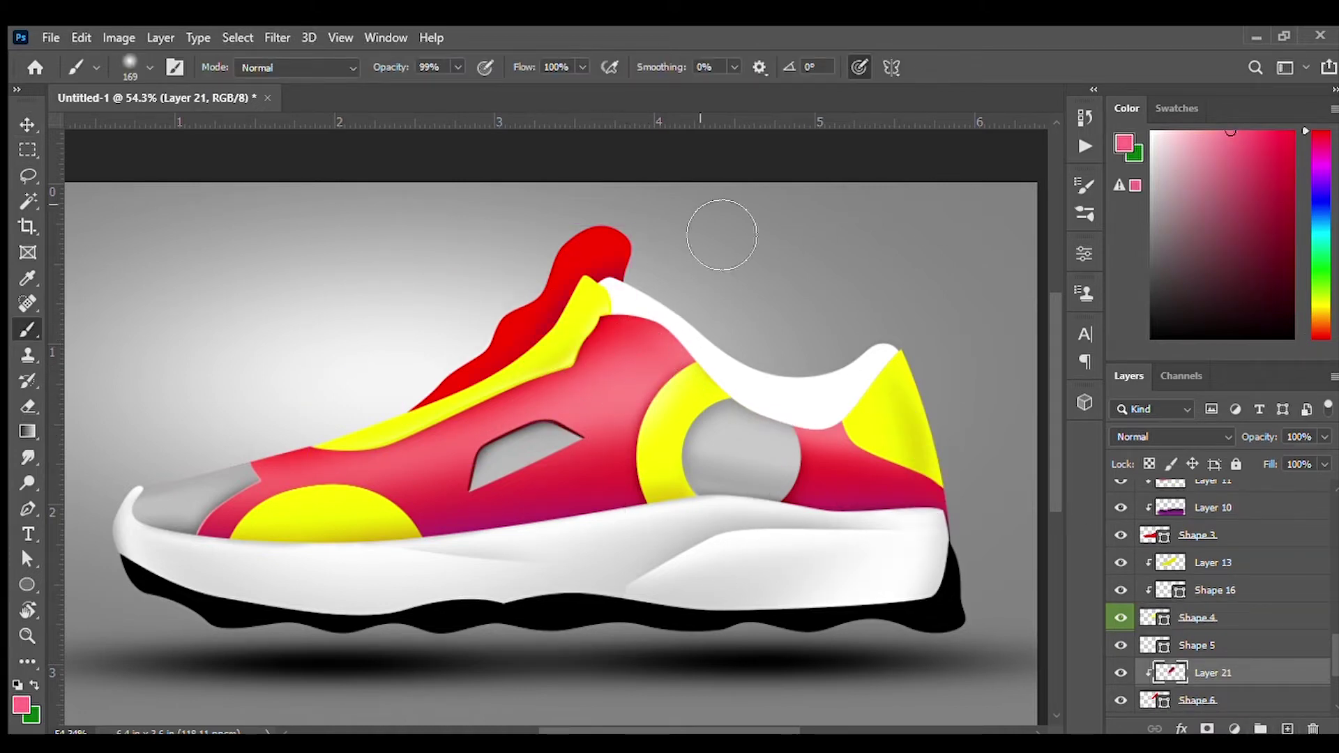
left_click(1319, 317)
left_click(1229, 131)
mouse_move(613, 241)
left_mouse_down()
mouse_move(566, 248)
mouse_move(428, 394)
left_mouse_up()
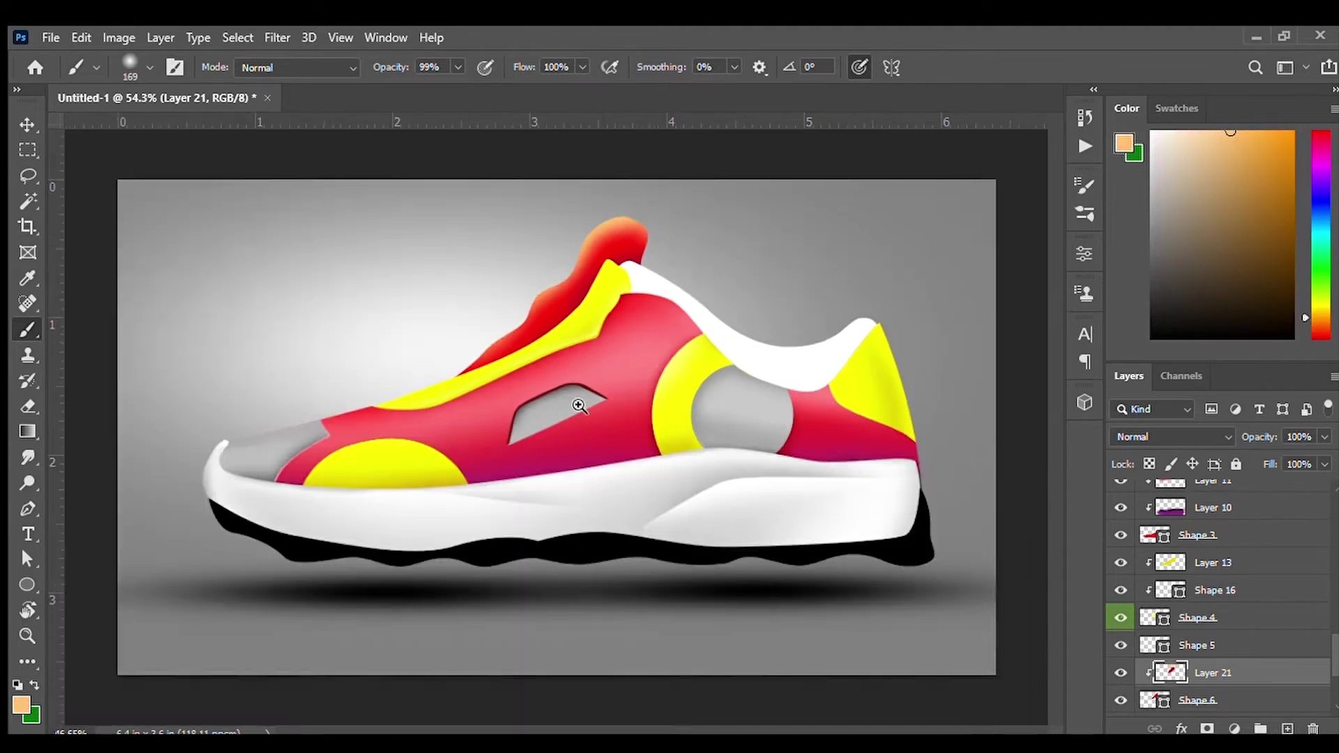
key("v")
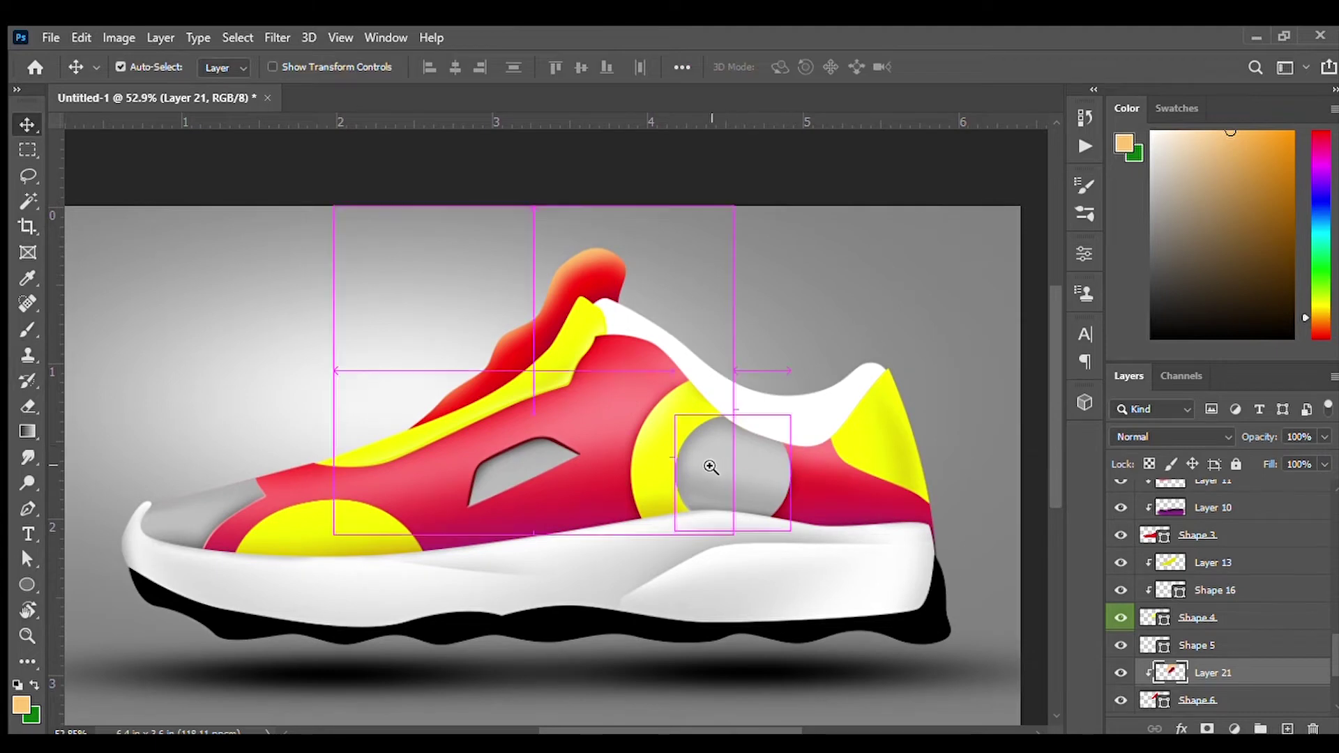
scroll(708, 464, "up", 1)
scroll(712, 466, "down", 1)
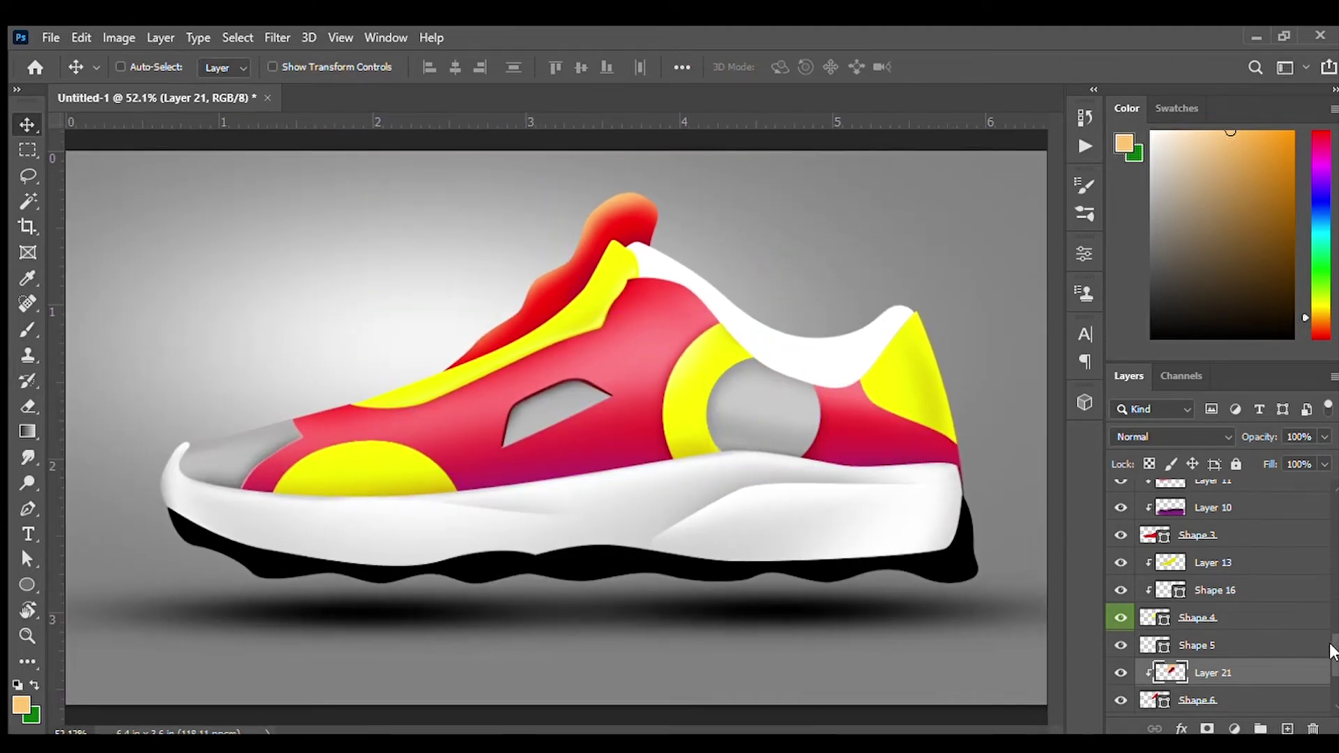
left_click_drag(1332, 652, 1327, 669)
left_click(704, 596, "ctrl")
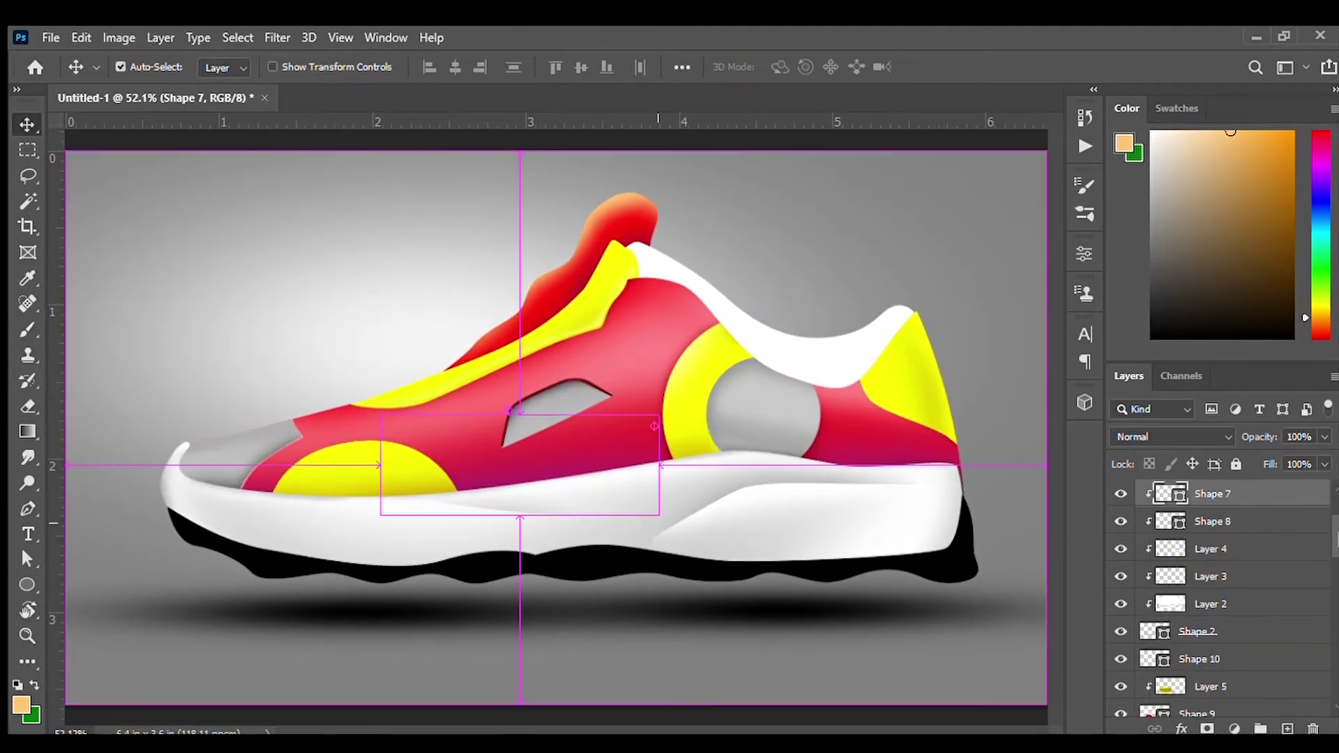
left_click(571, 590, "ctrl")
scroll(425, 517, "up", 3)
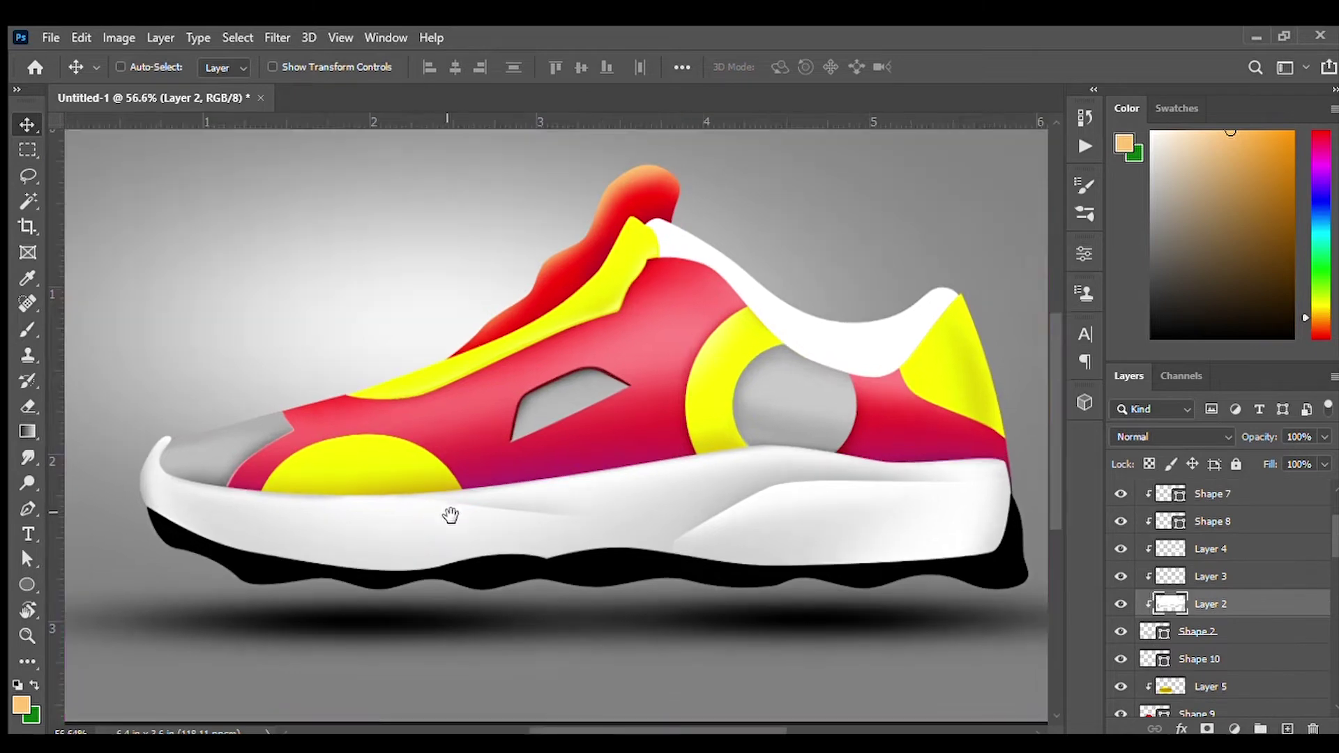
left_click(1121, 549)
left_click(1120, 576)
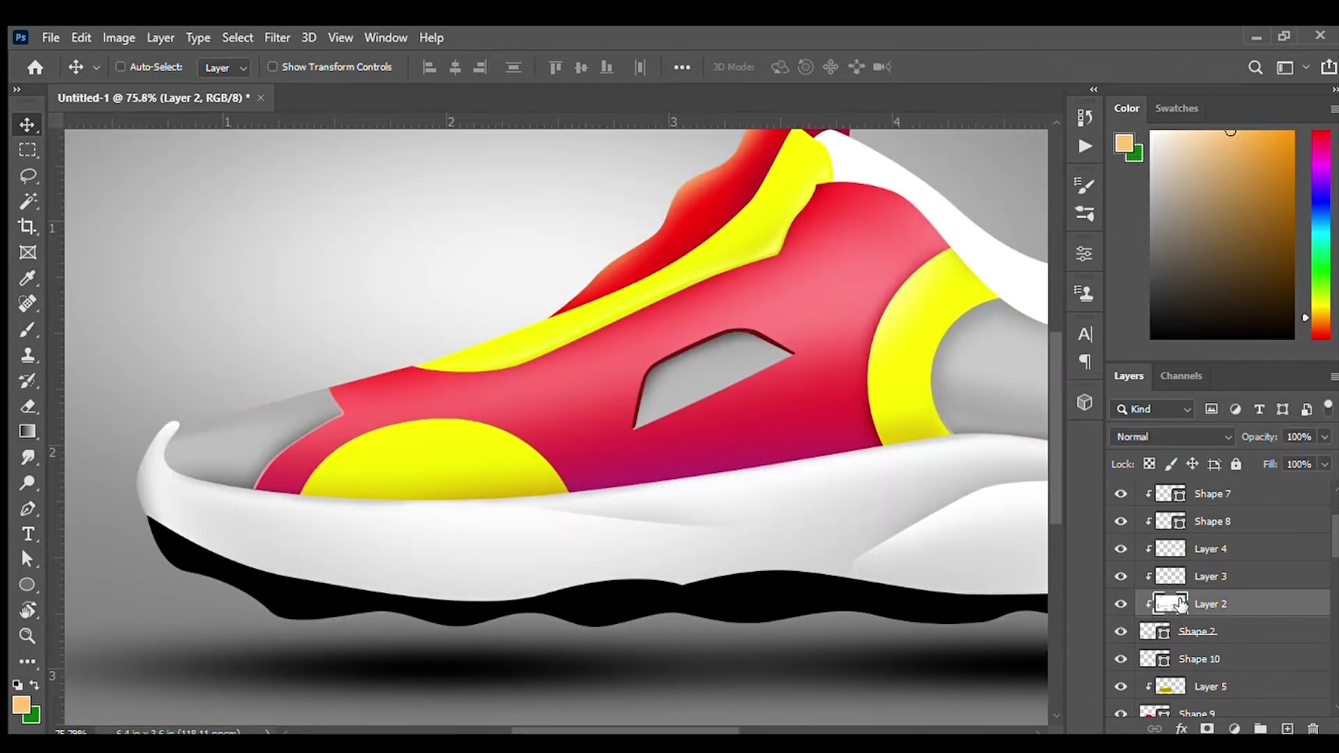
key("e")
- Set a small eraser at 100% flow, then dab a white highlight on the midsole
left_click_drag(609, 504, 557, 523)
key("shift+0")
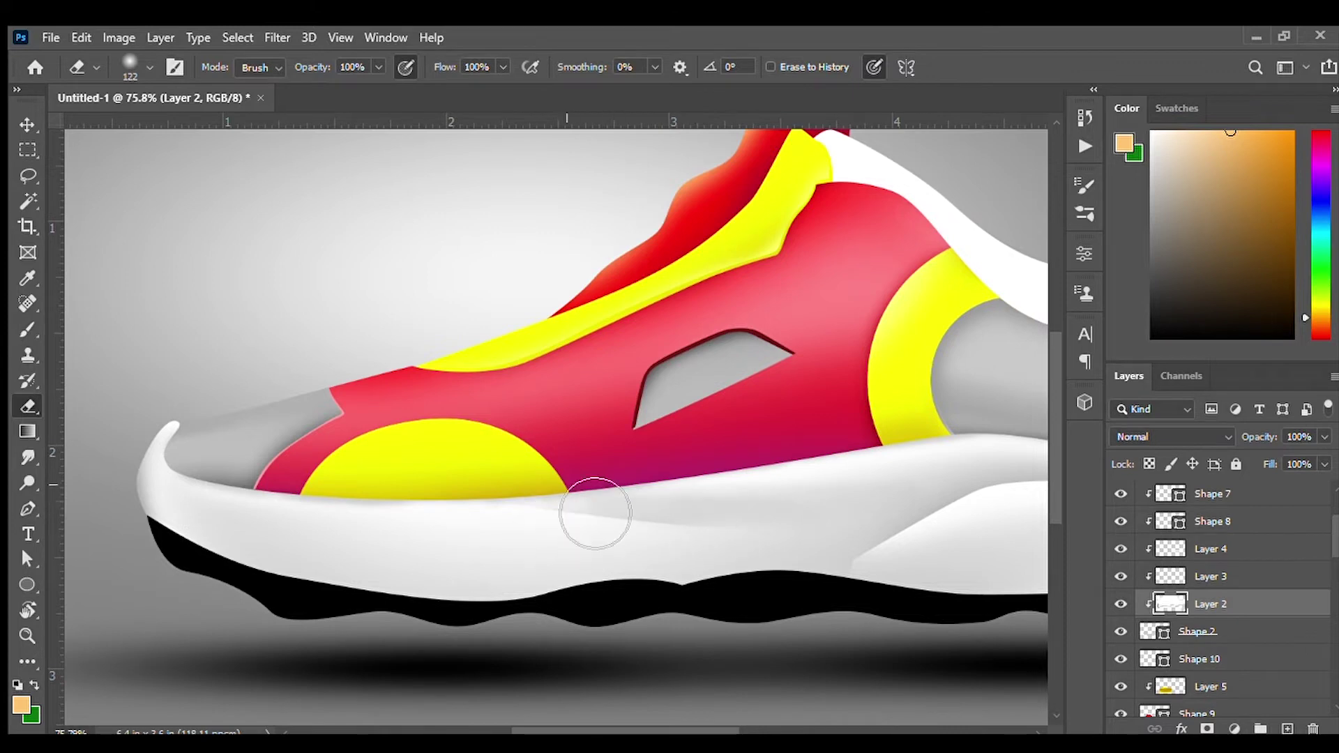
scroll(711, 532, "down", 2)
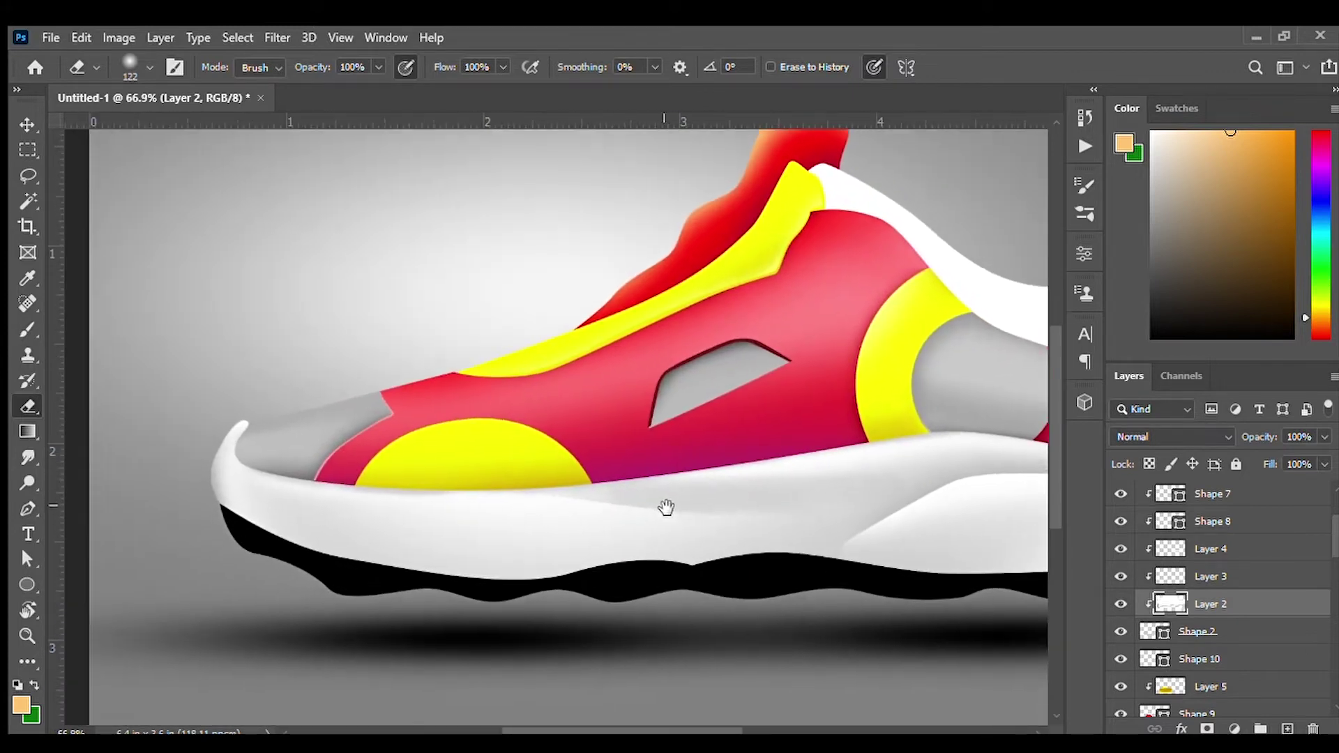
scroll(619, 502, "up", 2)
key("bracketleft")
key("bracketleft")
key("bracketleft")
left_click(1151, 132)
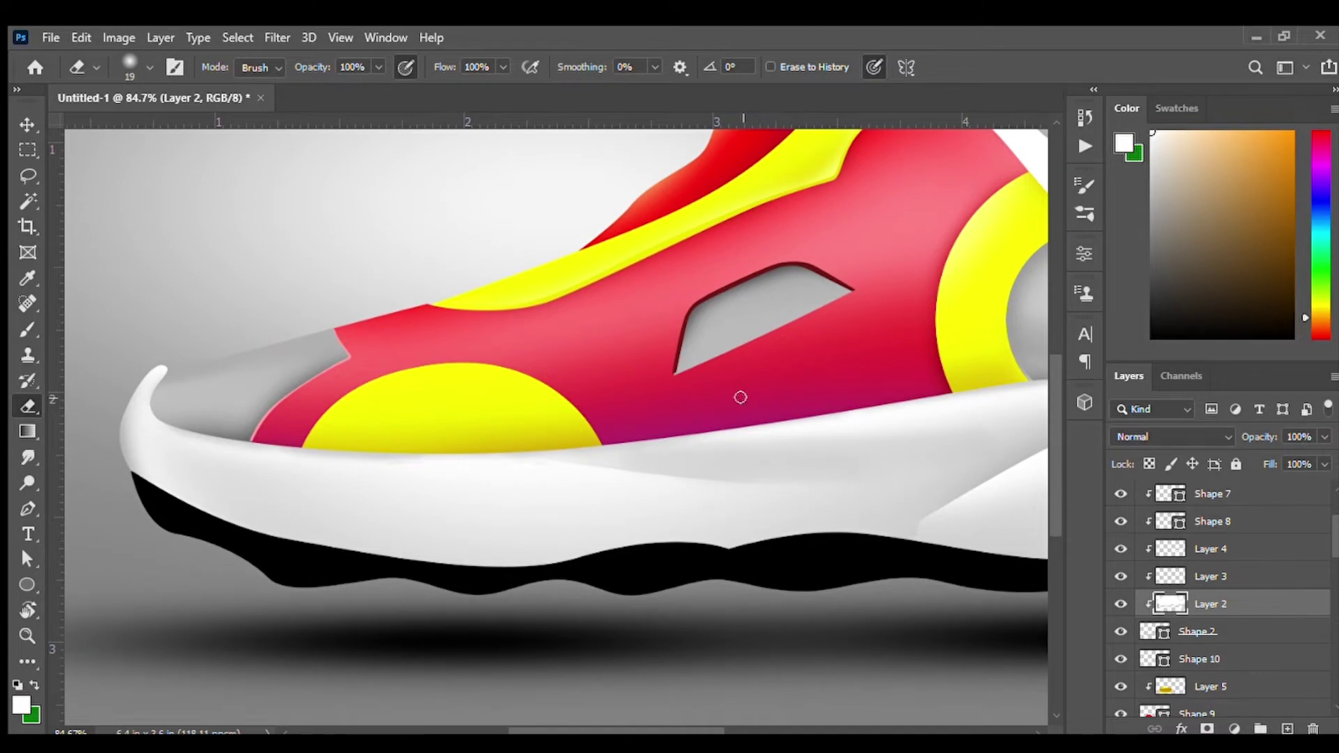
key("b")
left_click(711, 484)
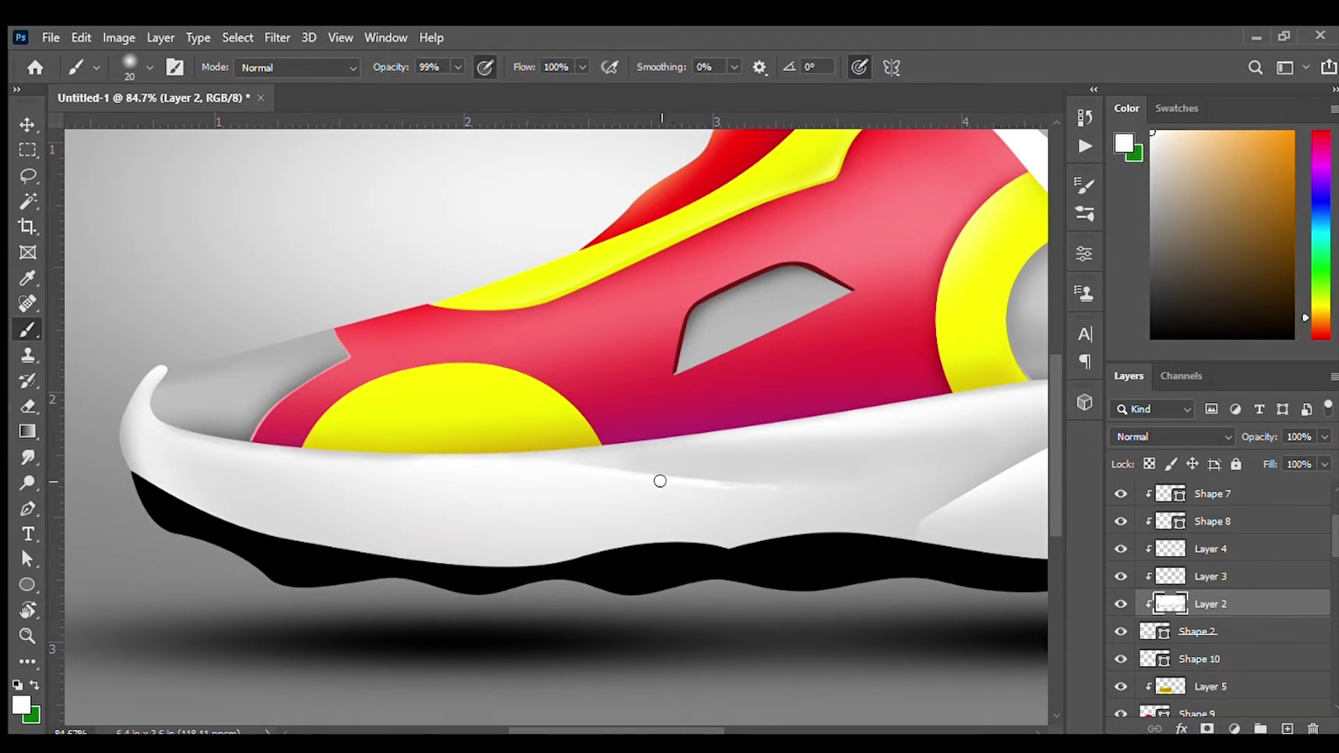
- Paint a light-grey crease line along the midsole and sample several midsole tones
left_click(707, 471, "alt")
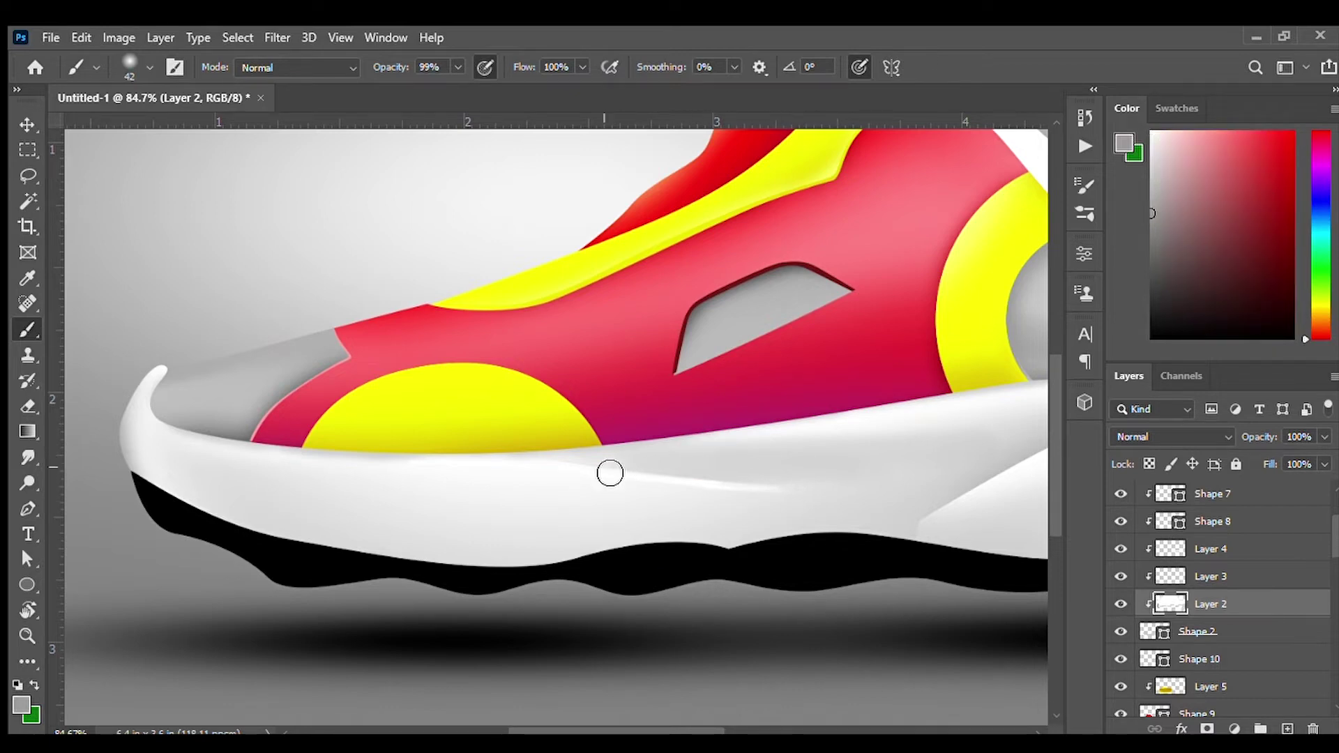
left_click_drag(816, 486, 583, 463)
left_click(828, 495, "alt")
left_click(718, 479, "alt")
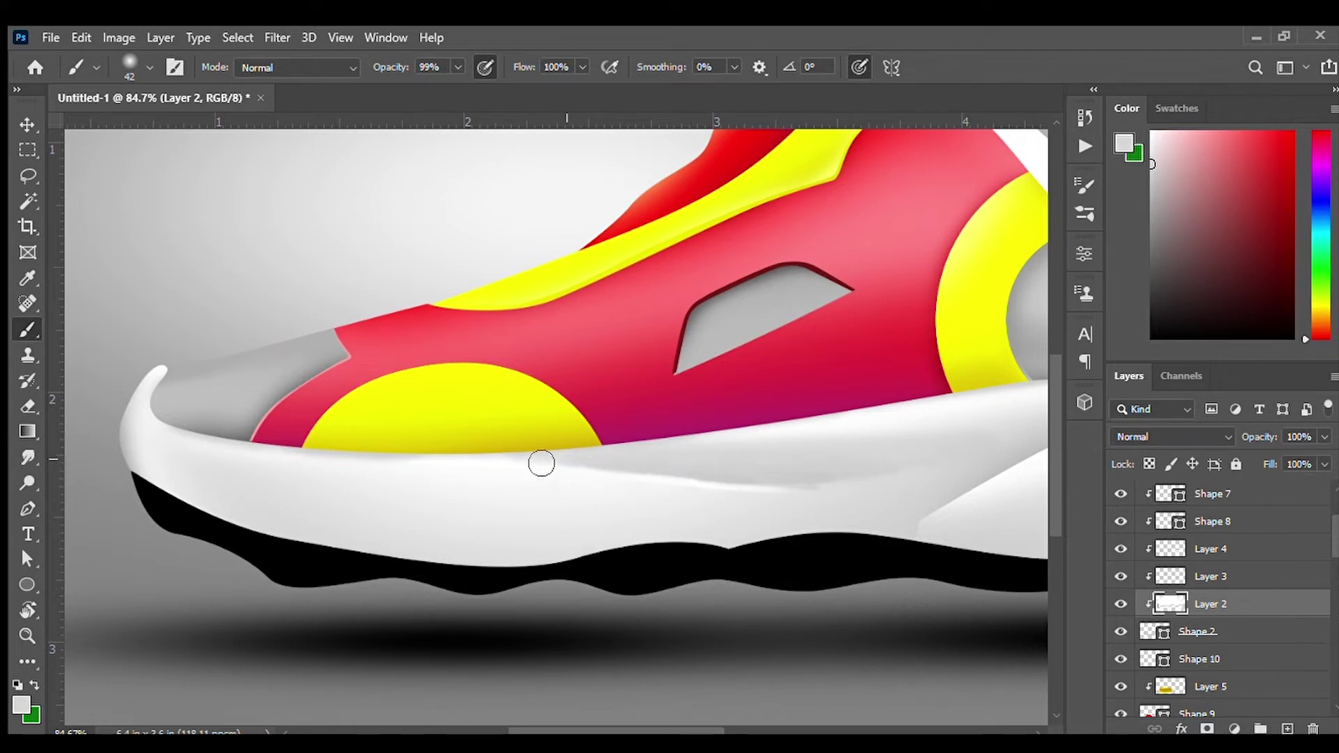
left_click(934, 450, "alt")
left_click(725, 426, "alt")
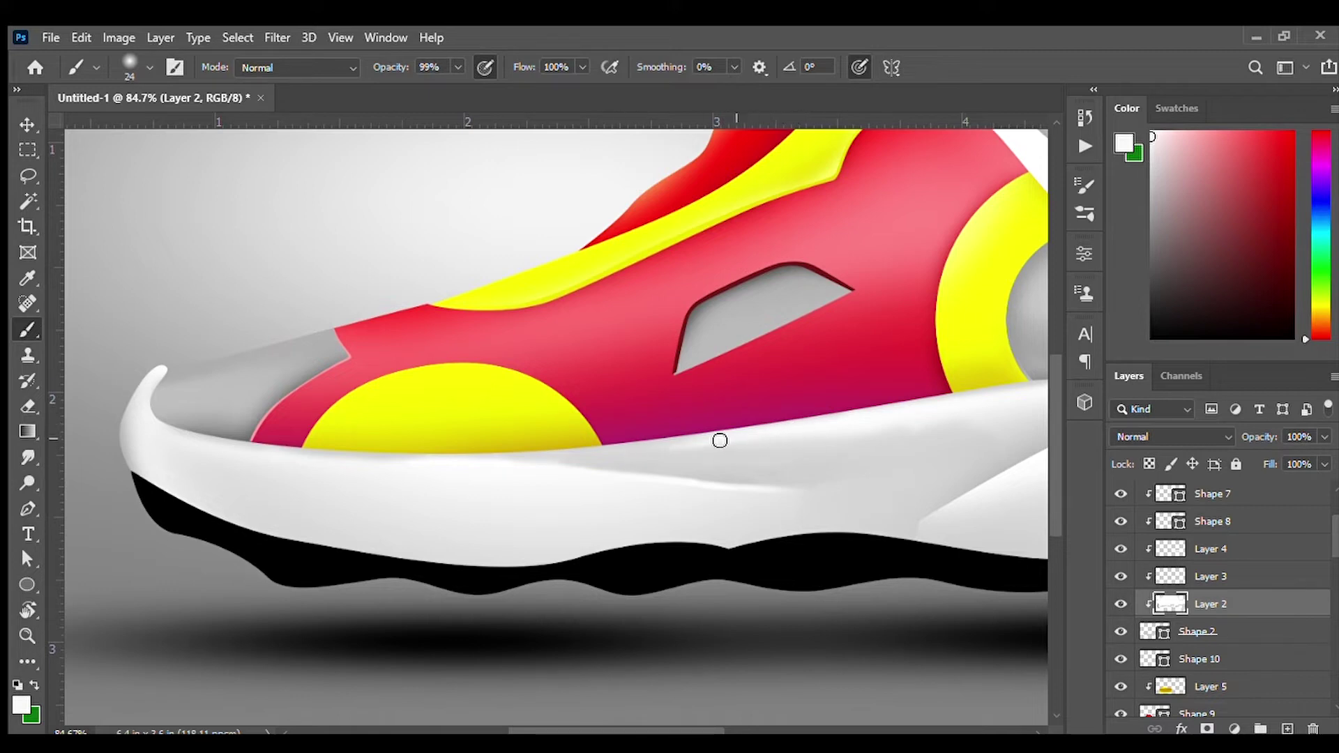
left_click(639, 460, "alt")
- Sample white, grey and near-white tones while moving along the midsole
scroll(693, 470, "right", 3)
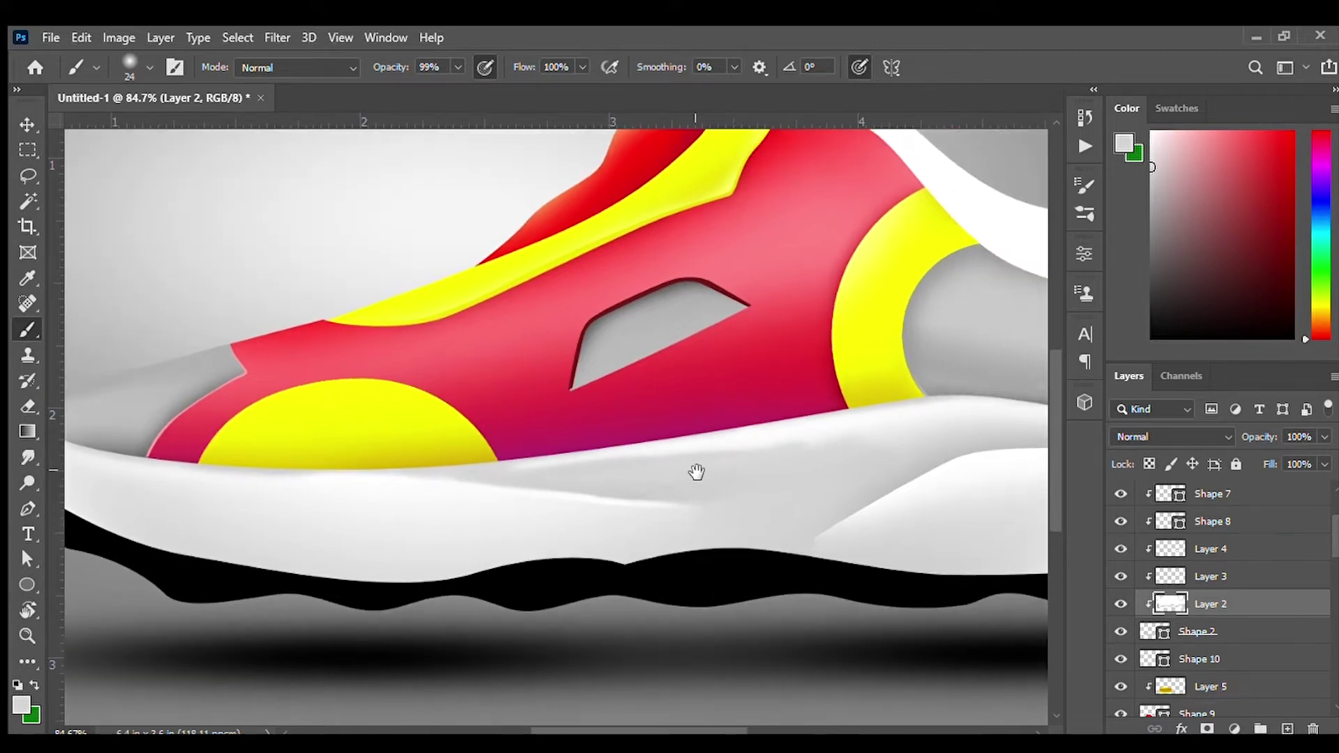
scroll(888, 472, "right", 3)
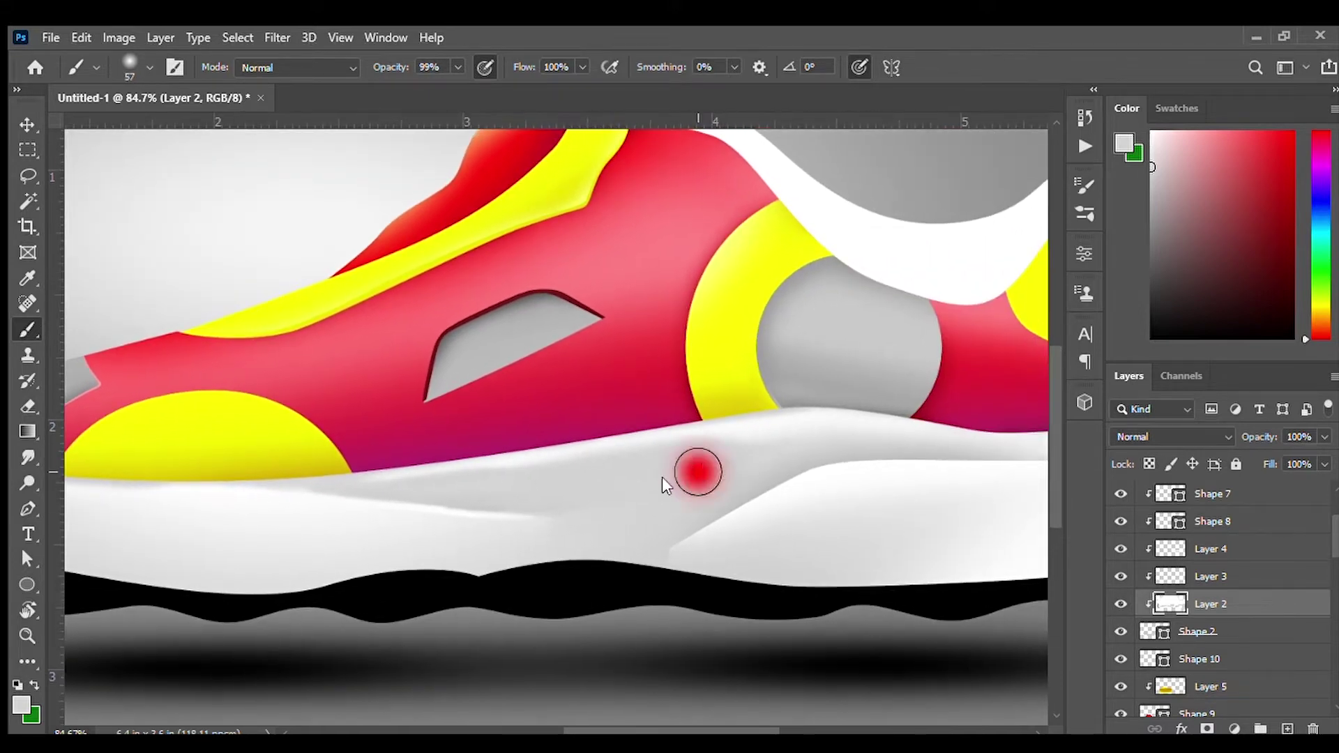
scroll(765, 469, "right", 1)
scroll(765, 469, "up", 1)
left_click(393, 515, "alt")
scroll(684, 525, "left", 1)
left_click(1158, 209)
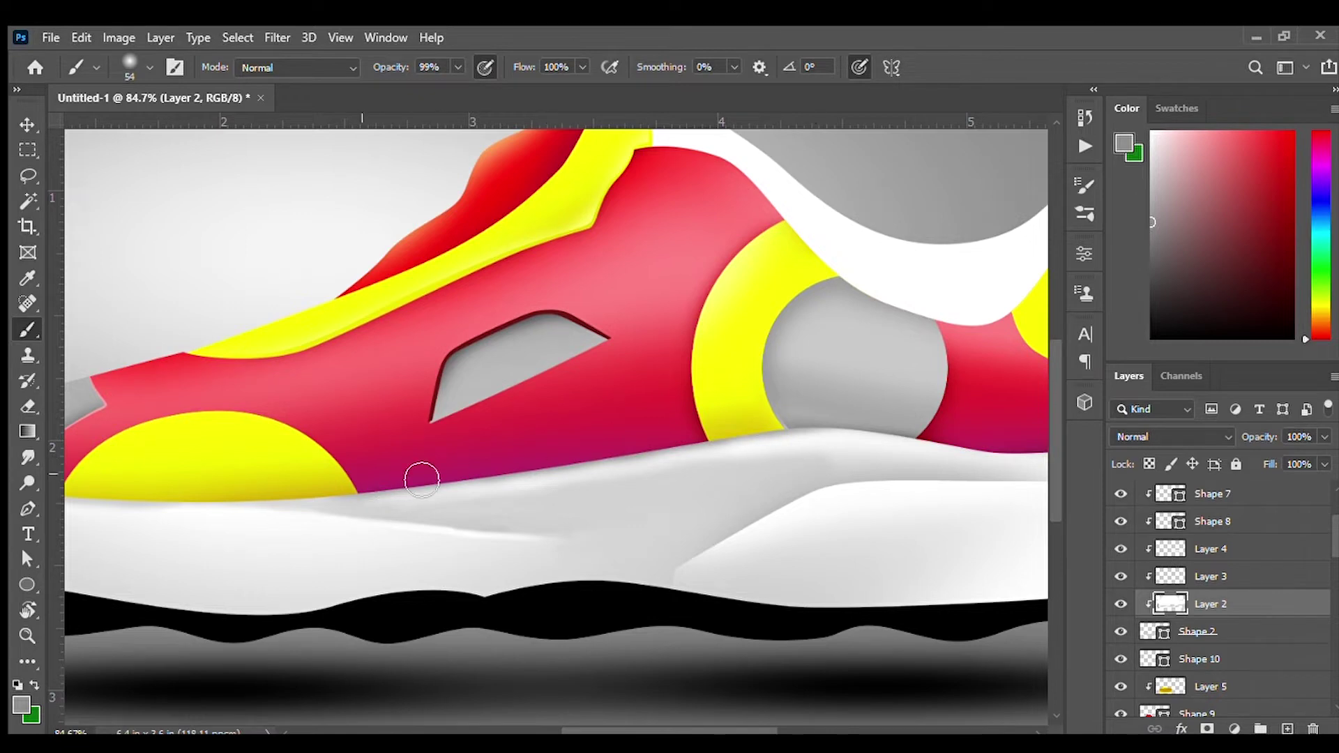
left_click(462, 519, "alt")
scroll(488, 523, "down", 2)
scroll(516, 529, "down", 2)
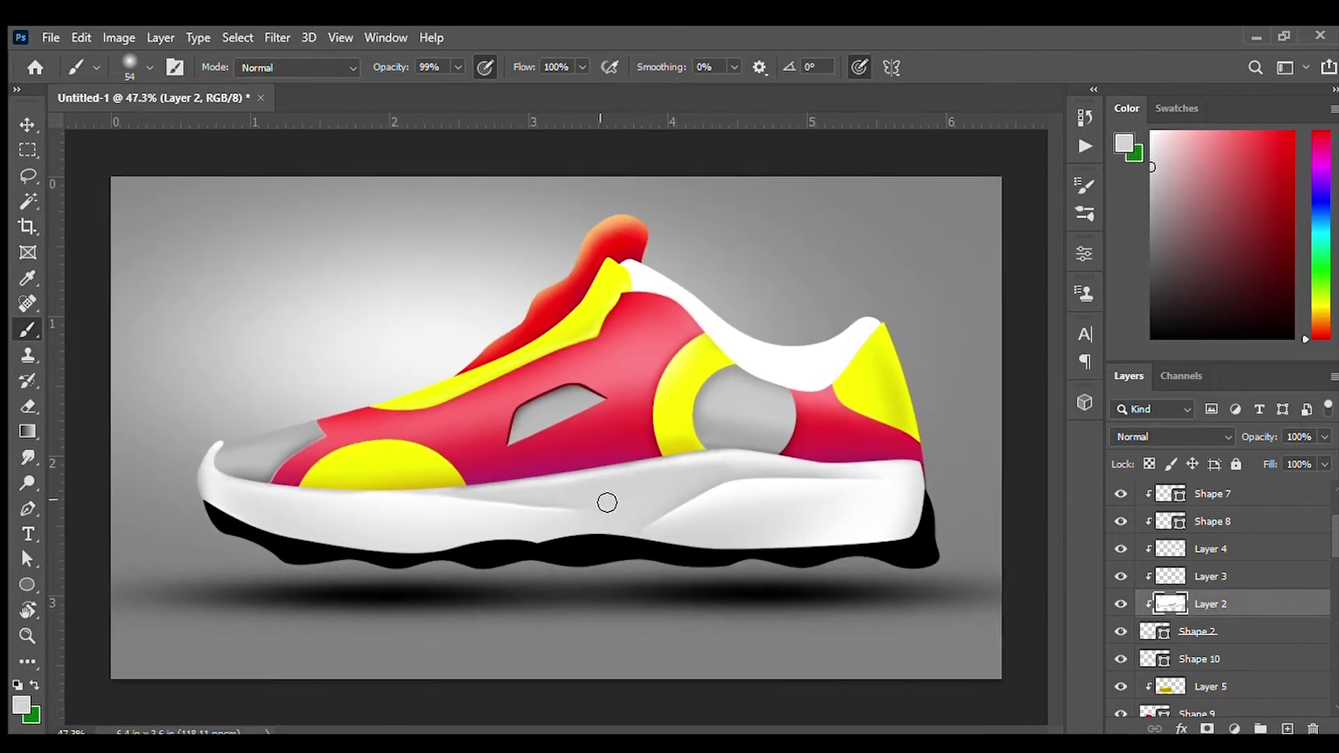
scroll(516, 530, "up", 2)
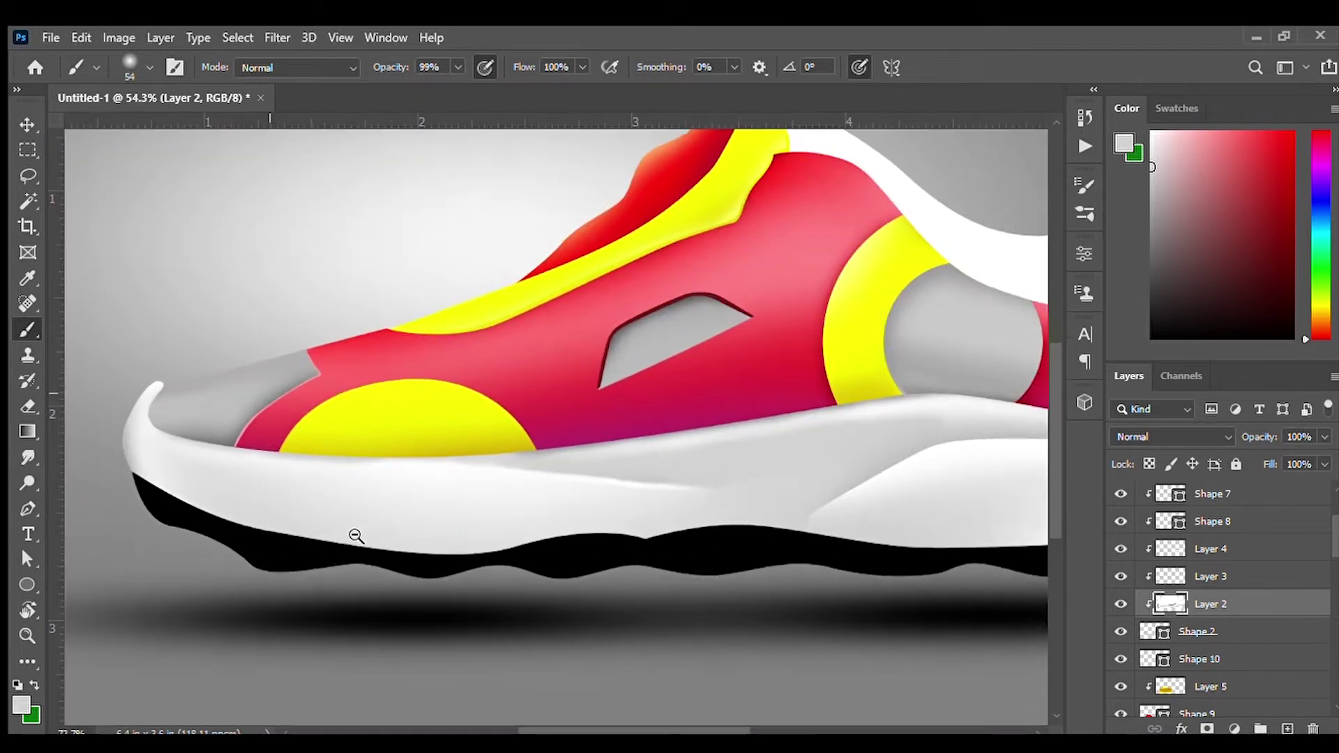
scroll(544, 530, "up", 1)
left_click(28, 508)
- Outline the lower front sole and paint a white highlight inside it on a new layer
left_click(219, 480)
left_click_drag(336, 524, 406, 537)
left_click_drag(539, 534, 513, 516)
left_click(219, 480)
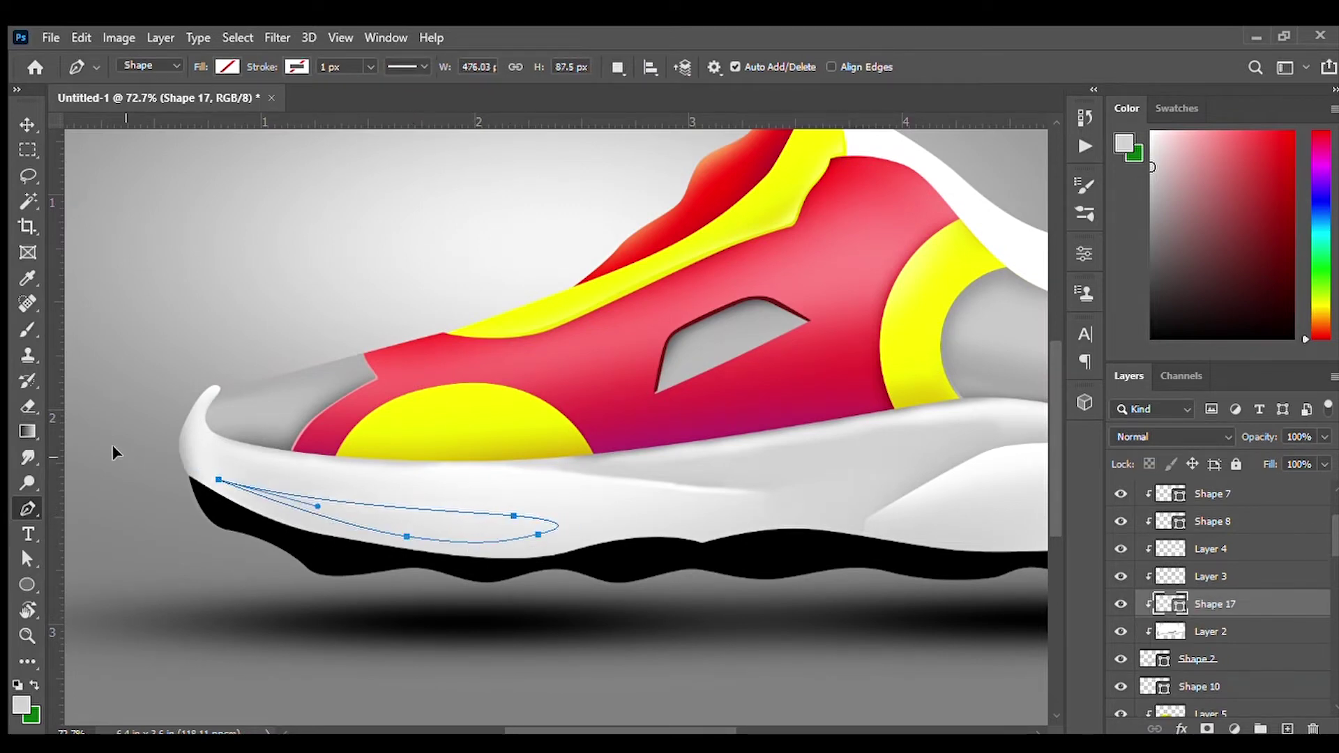
key("ctrl+Return")
key("b")
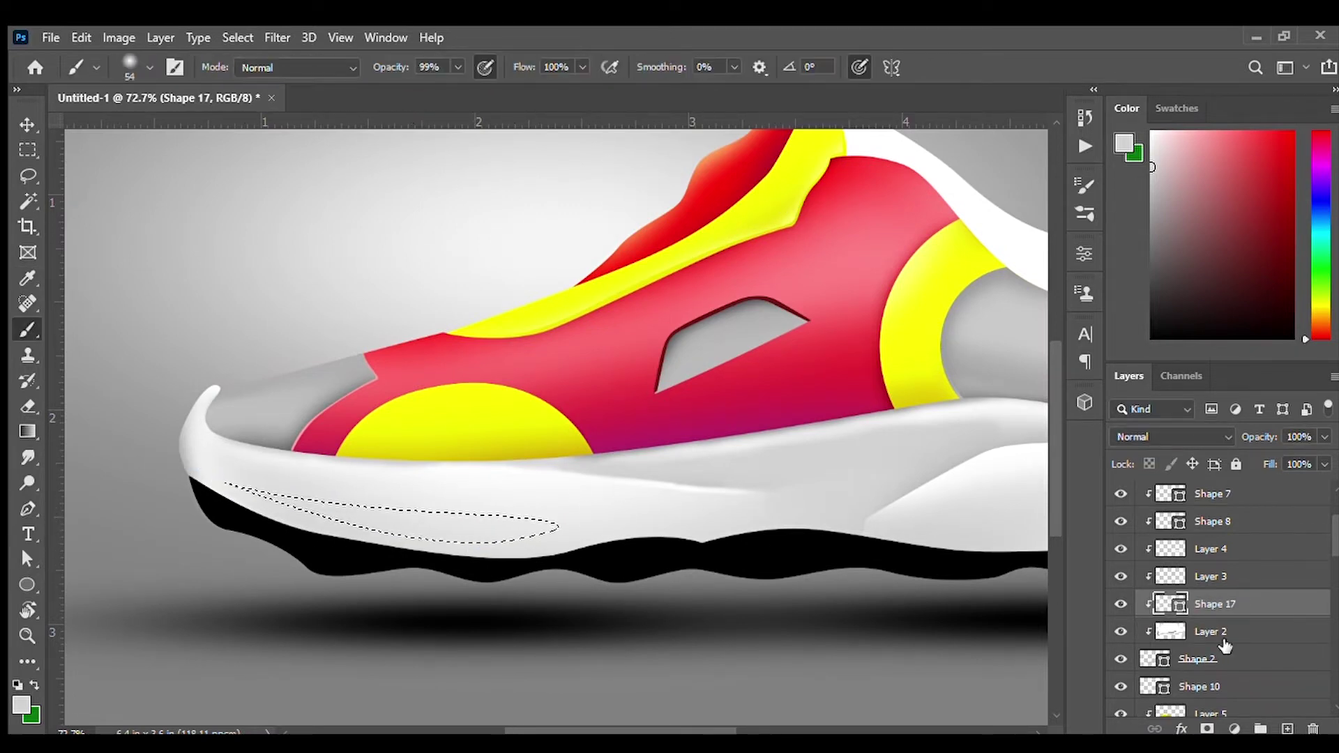
key("ctrl+shift+alt+n")
key("bracketright")
key("bracketright")
key("bracketright")
left_click_drag(251, 491, 478, 530)
key("ctrl+d")
left_click_drag(530, 565, 439, 567)
key("ctrl+shift+d")
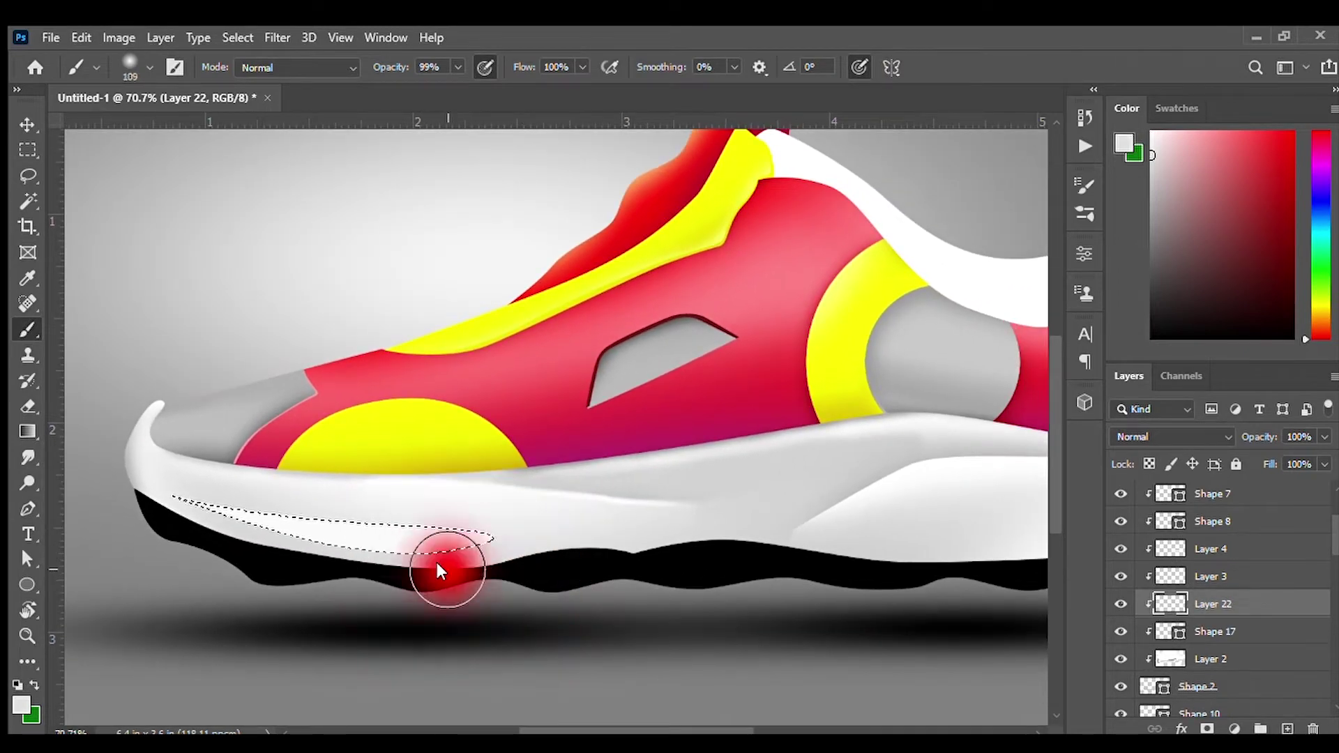
- Add fine light-grey strokes inside the front sole selection, then deselect and pan to the heel
left_click(599, 488, "alt")
key("bracketleft")
key("bracketleft")
key("bracketleft")
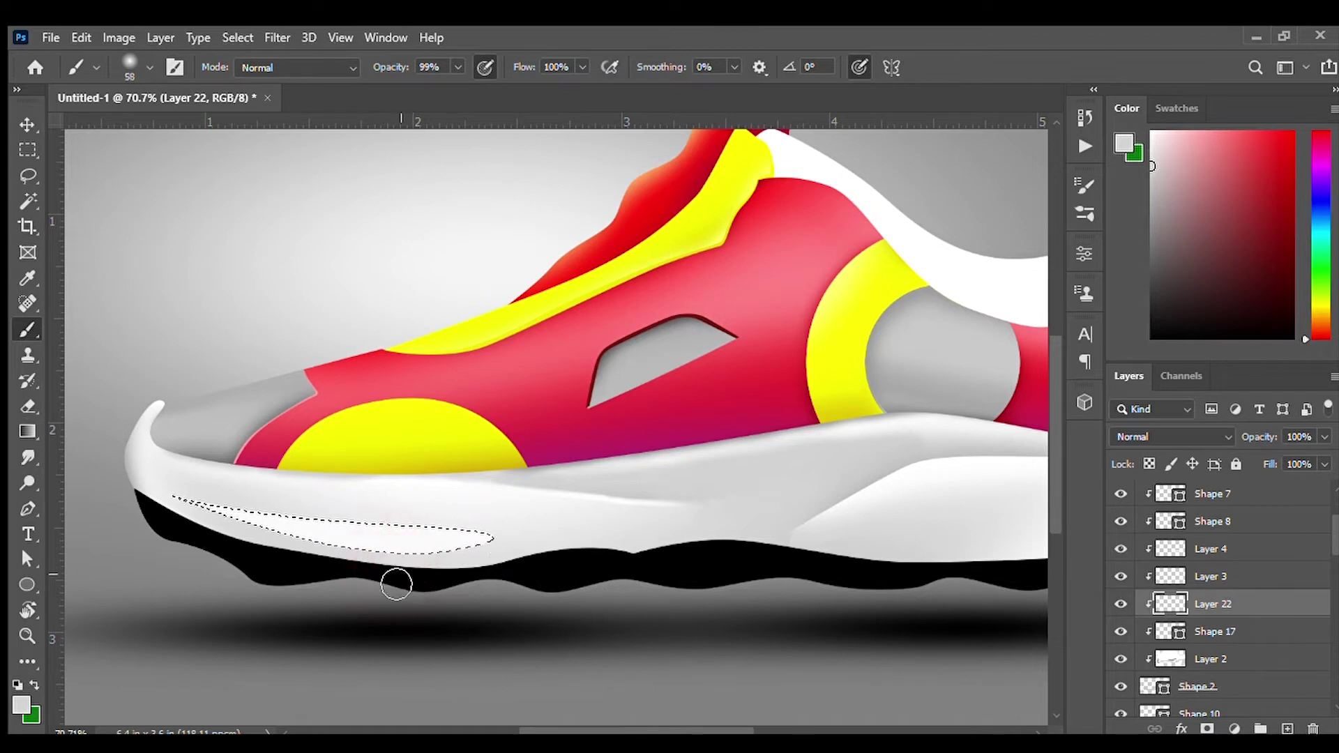
mouse_move(276, 555)
left_mouse_down()
mouse_move(244, 497)
mouse_move(467, 526)
left_mouse_up()
key("ctrl+d")
scroll(481, 558, "down", 1)
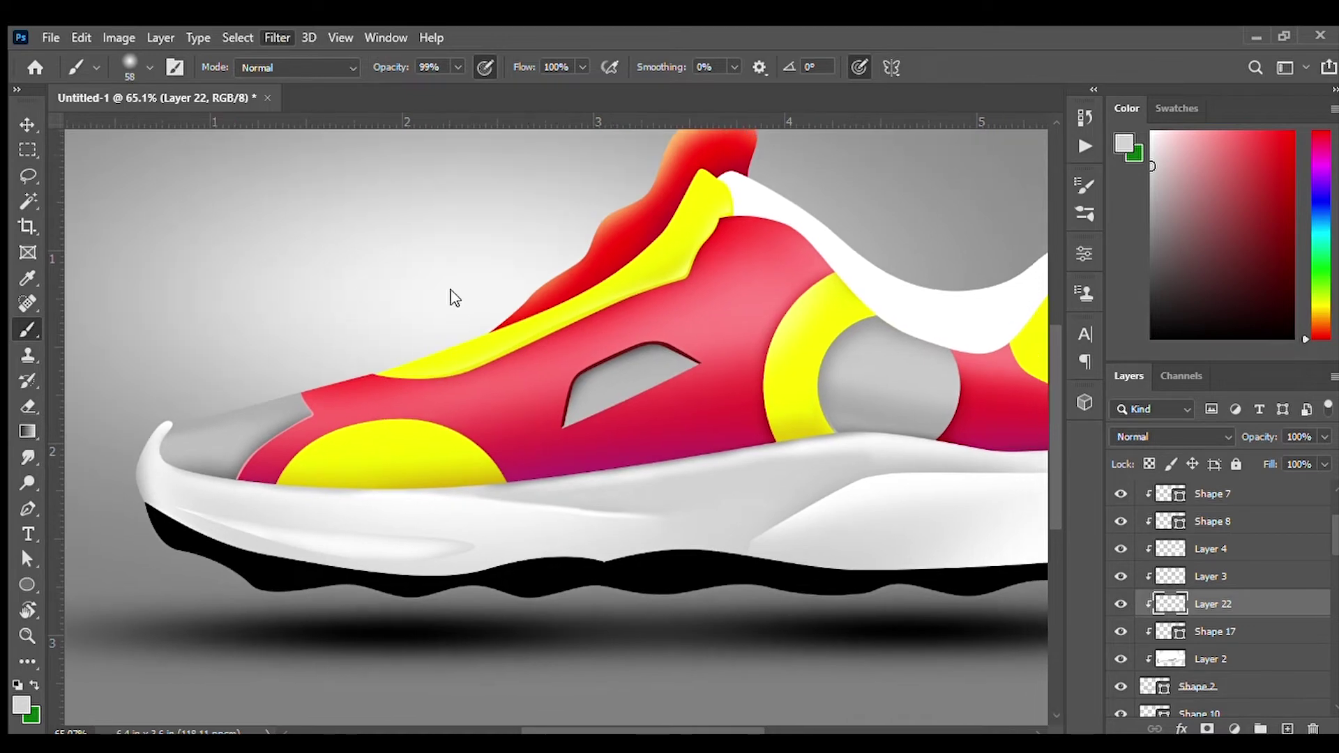
key("h")
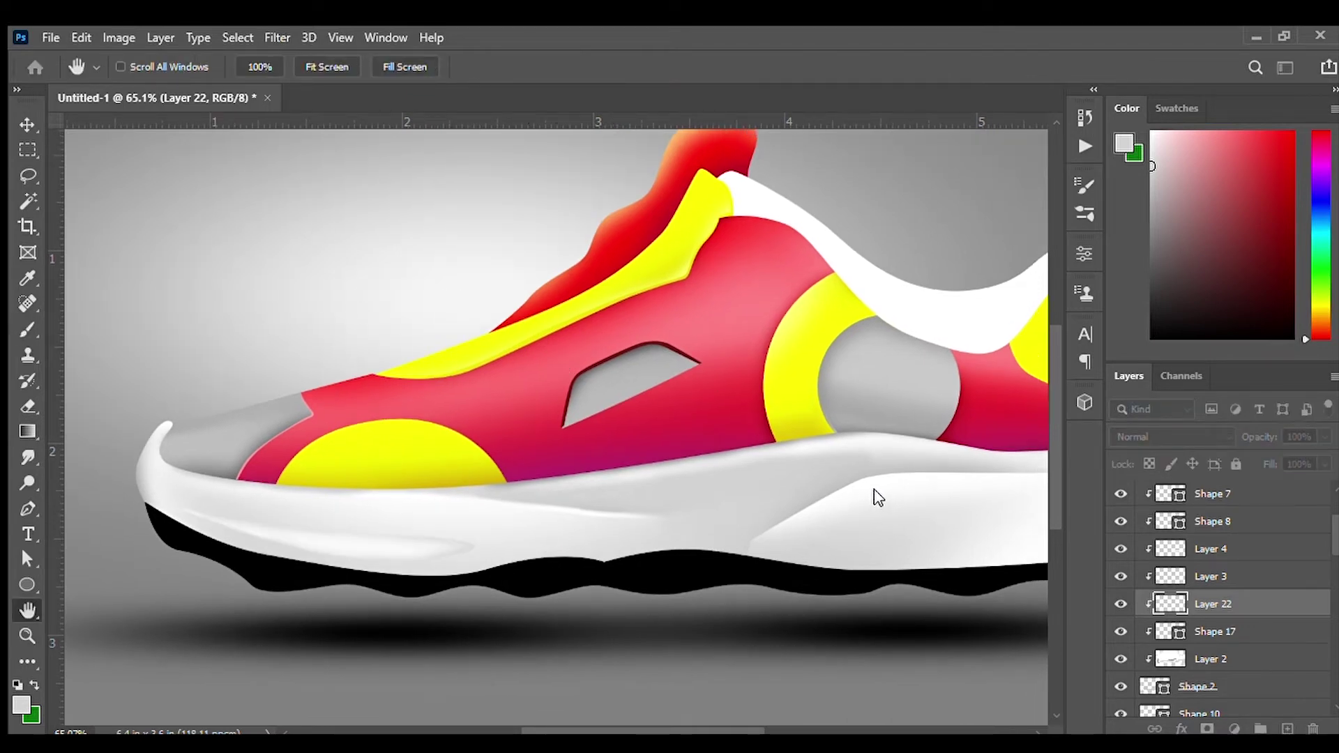
key("b")
left_click_drag(767, 502, 473, 511)
scroll(568, 532, "down", 1)
- Outline the rear sole and paint a white highlight inside it on a new layer
key("p")
left_click(557, 539)
left_click_drag(645, 521, 696, 517)
left_click(783, 520)
left_click(557, 540)
key("ctrl+Return")
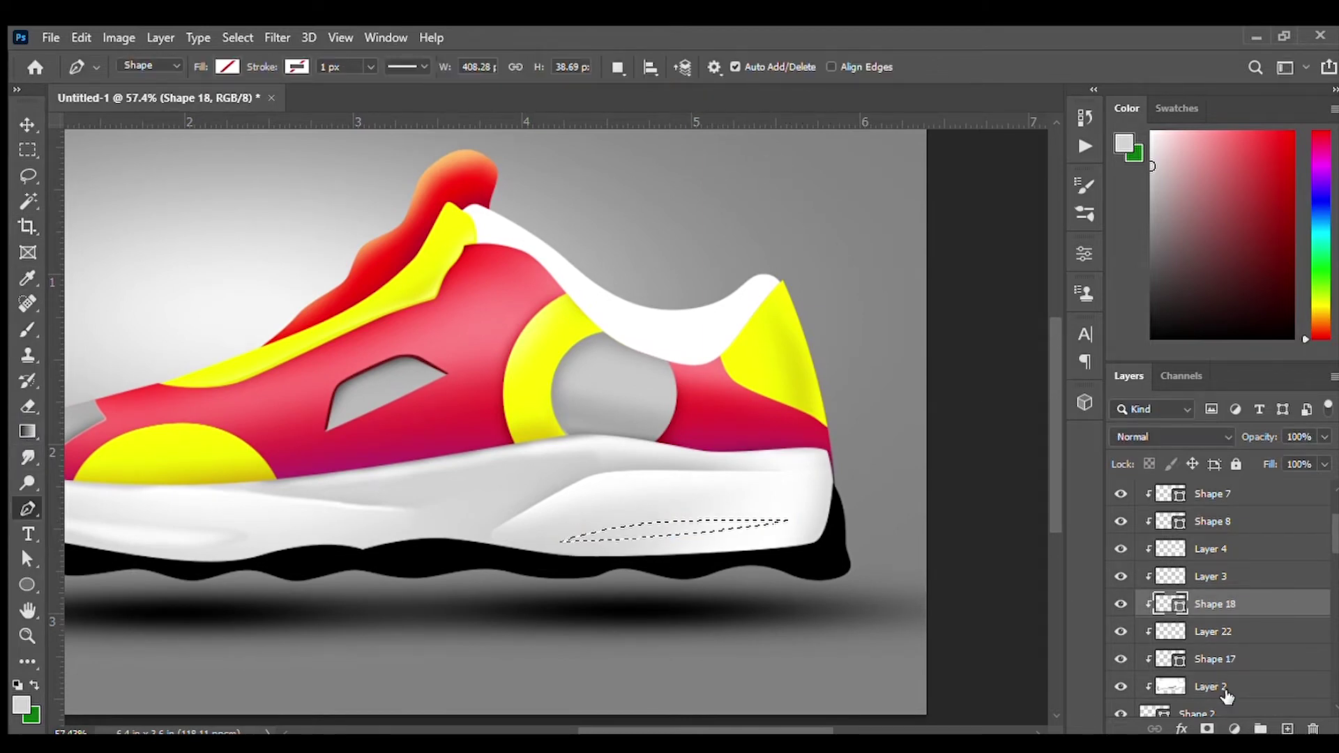
key("ctrl+shift+alt+n")
key("b")
key("bracketright")
key("bracketright")
key("bracketright")
left_click_drag(614, 482, 739, 488)
key("ctrl+d")
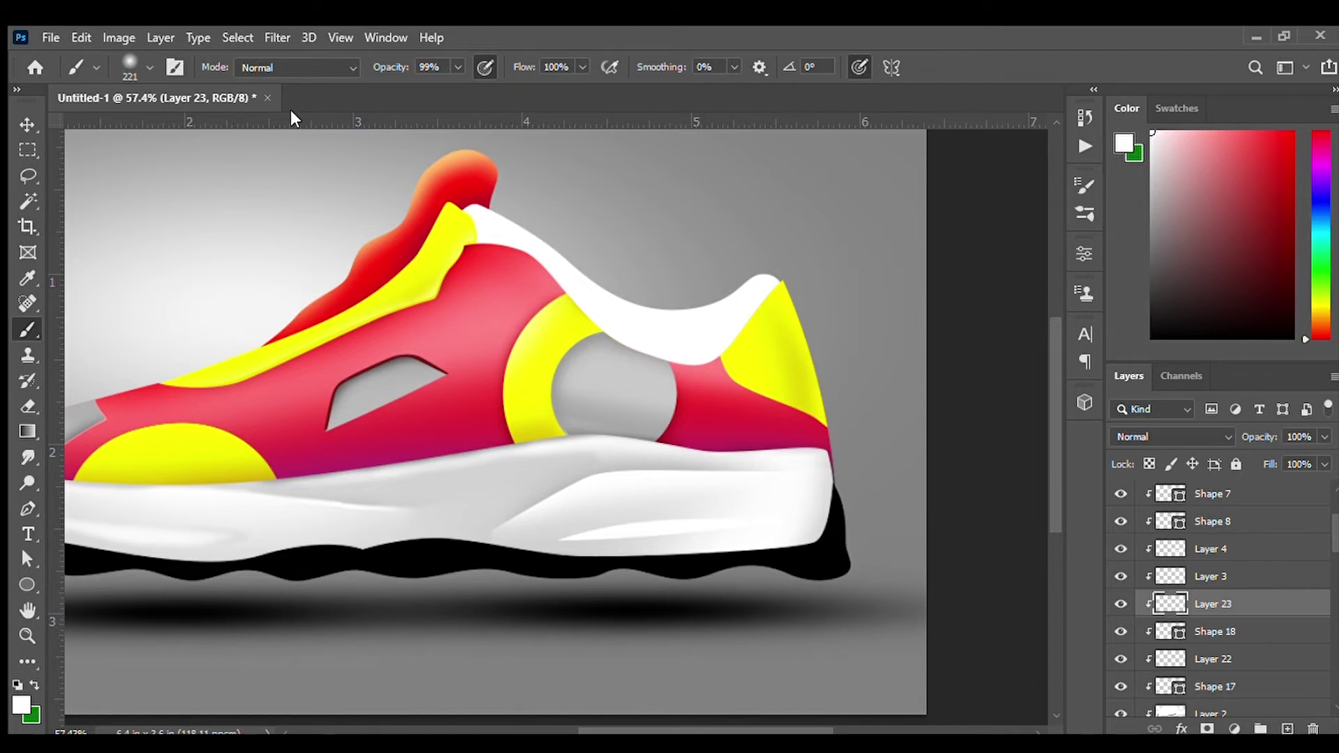
- Fit the whole shoe in view and make Layer 22 active
key("h")
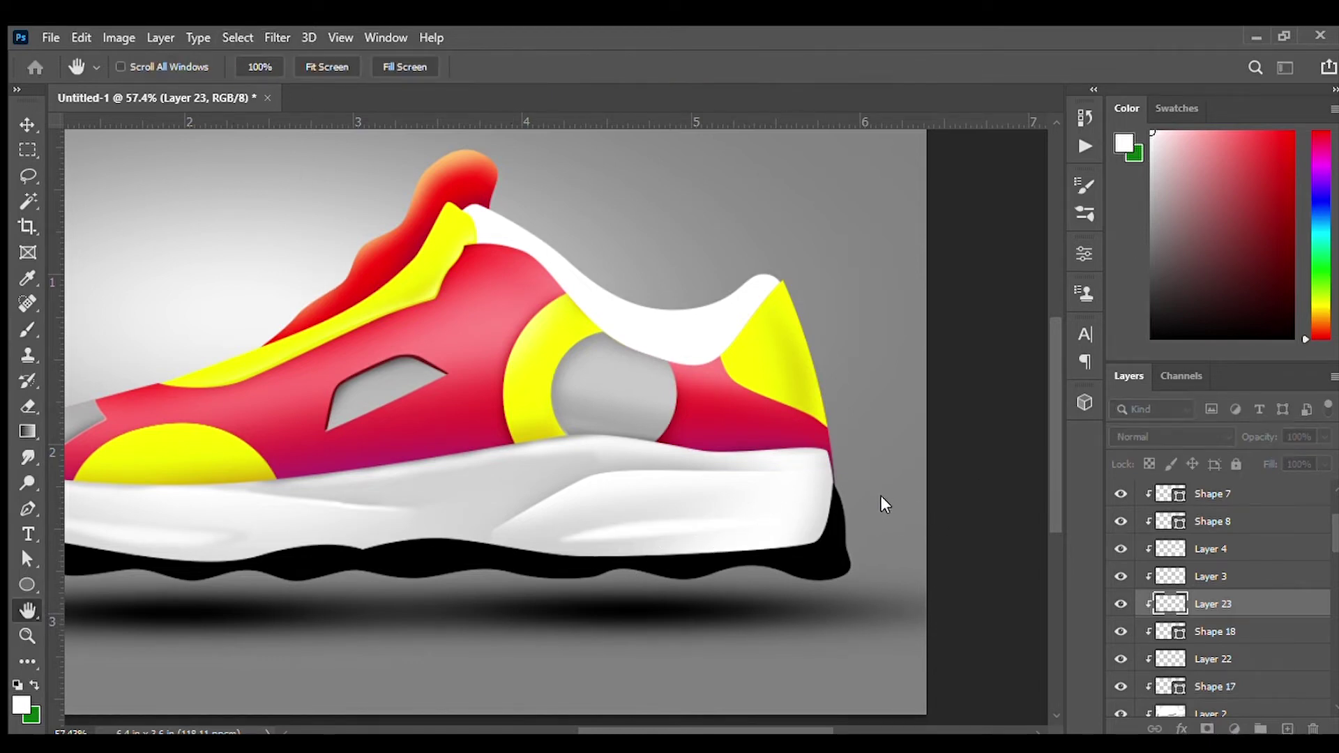
key("b")
key("ctrl+0")
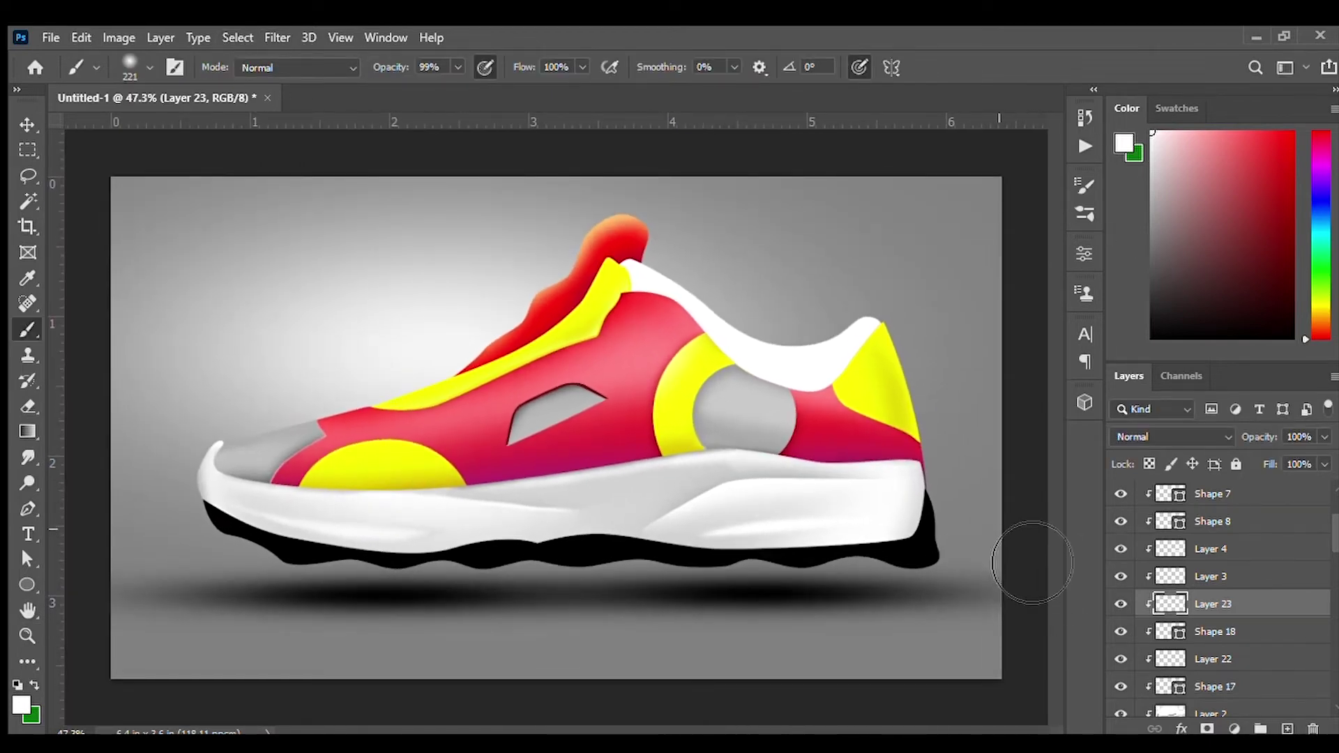
left_click(1213, 659)
scroll(576, 550, "up", 3)
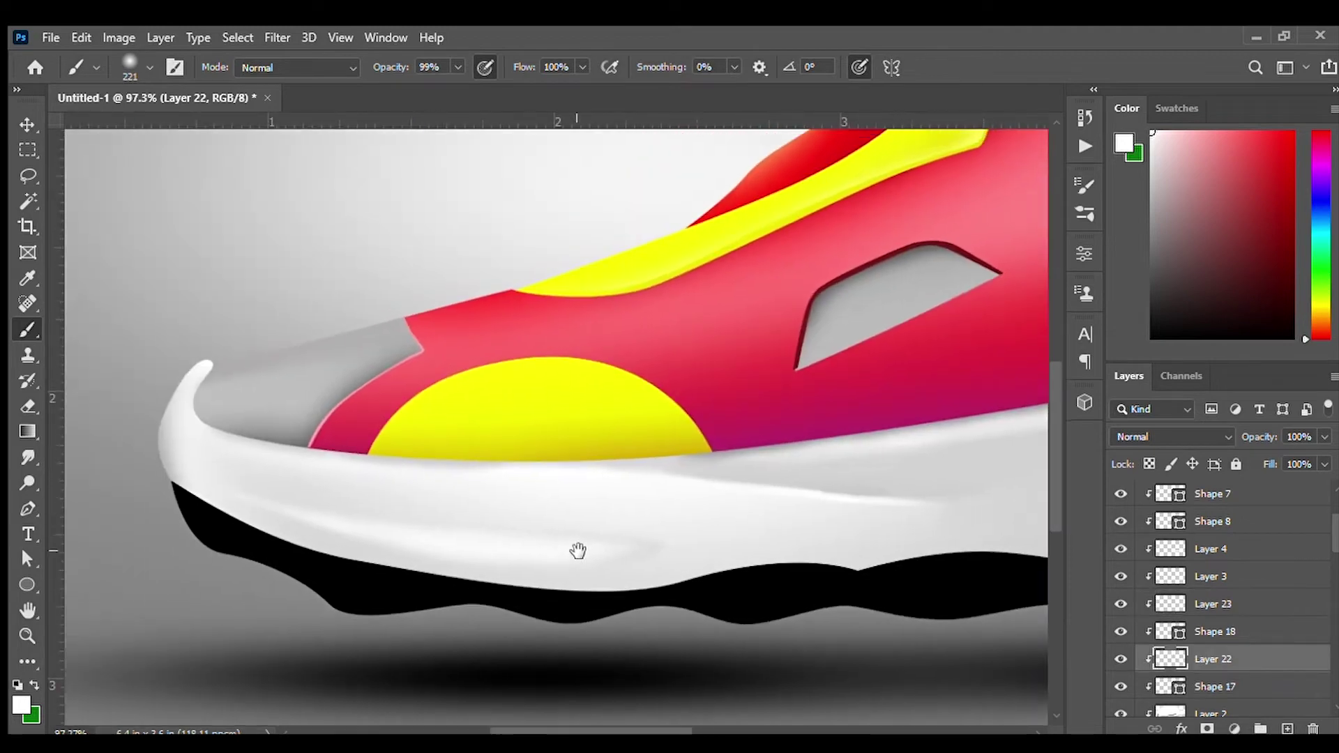
- Erase a small spot of the front midsole highlight on Layer 22
key("e")
left_click(702, 553)
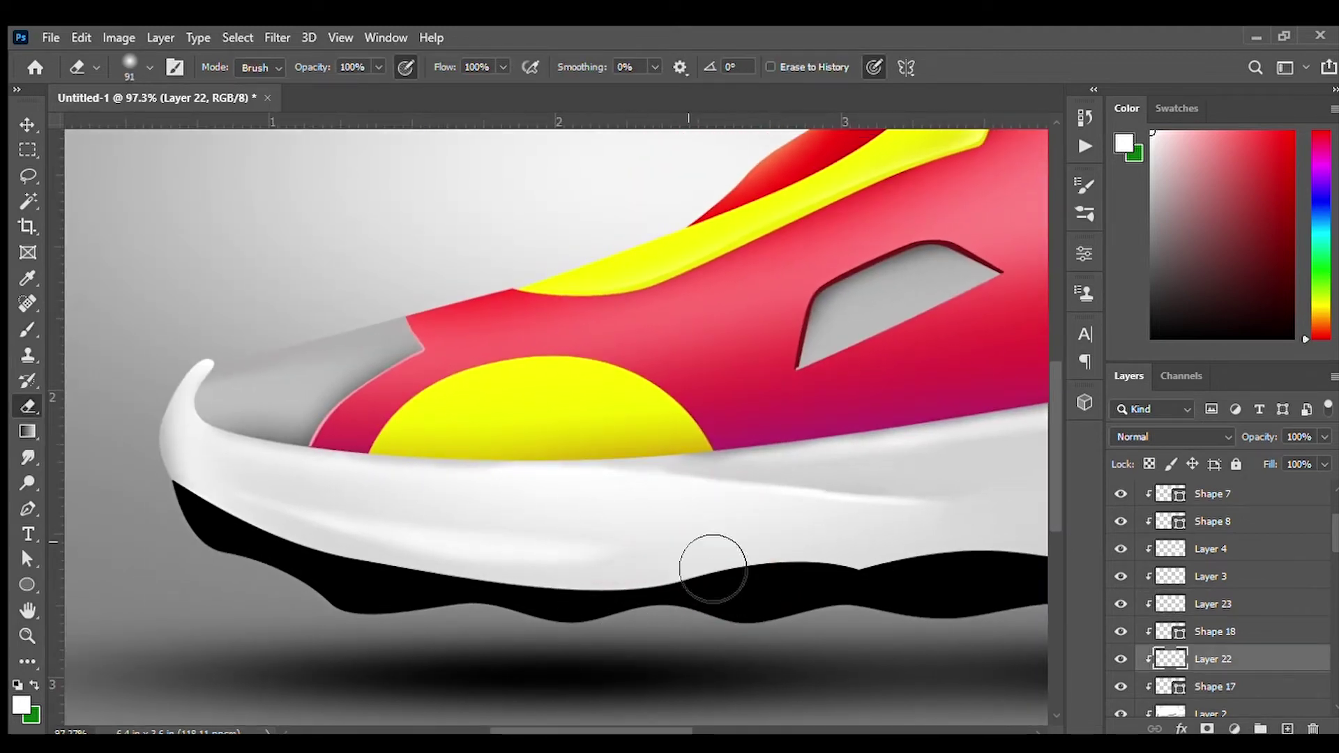
scroll(732, 583, "down", 3)
key("ctrl+plus")
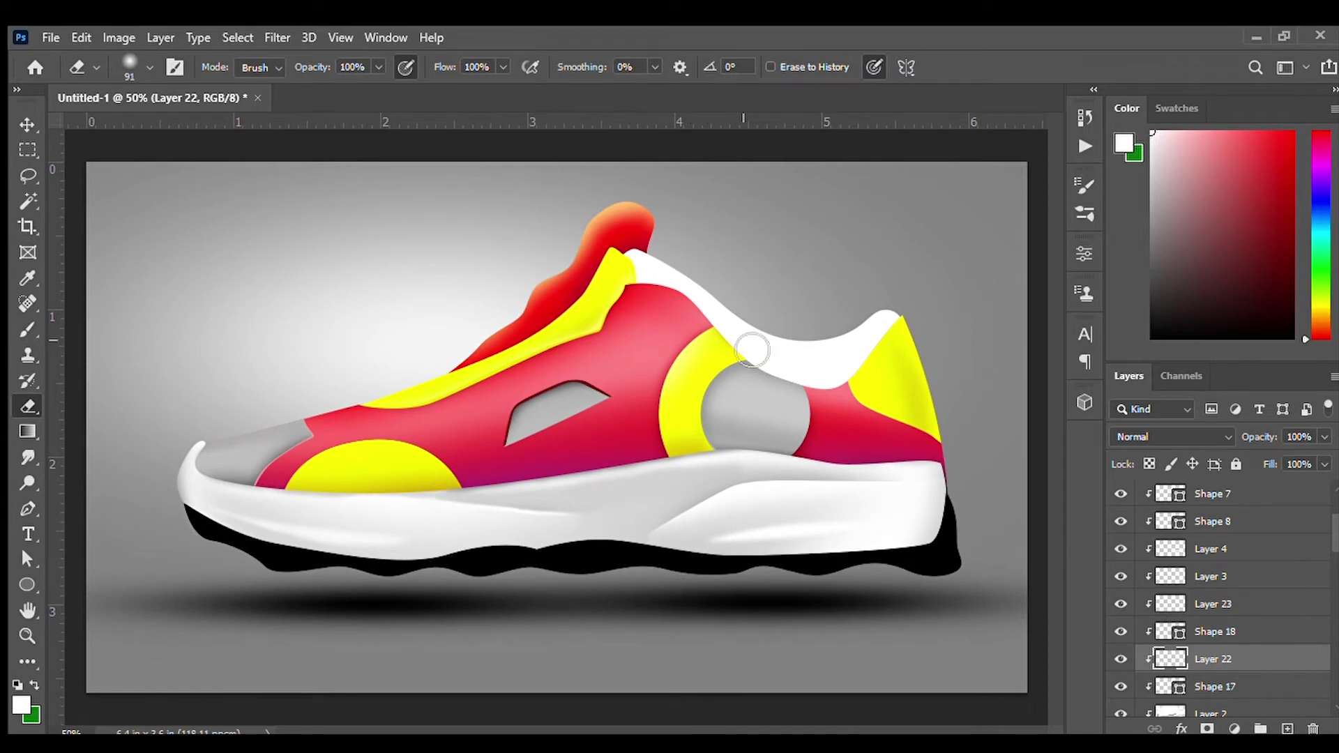
scroll(760, 528, "up", 2)
scroll(1217, 607, "down", 3)
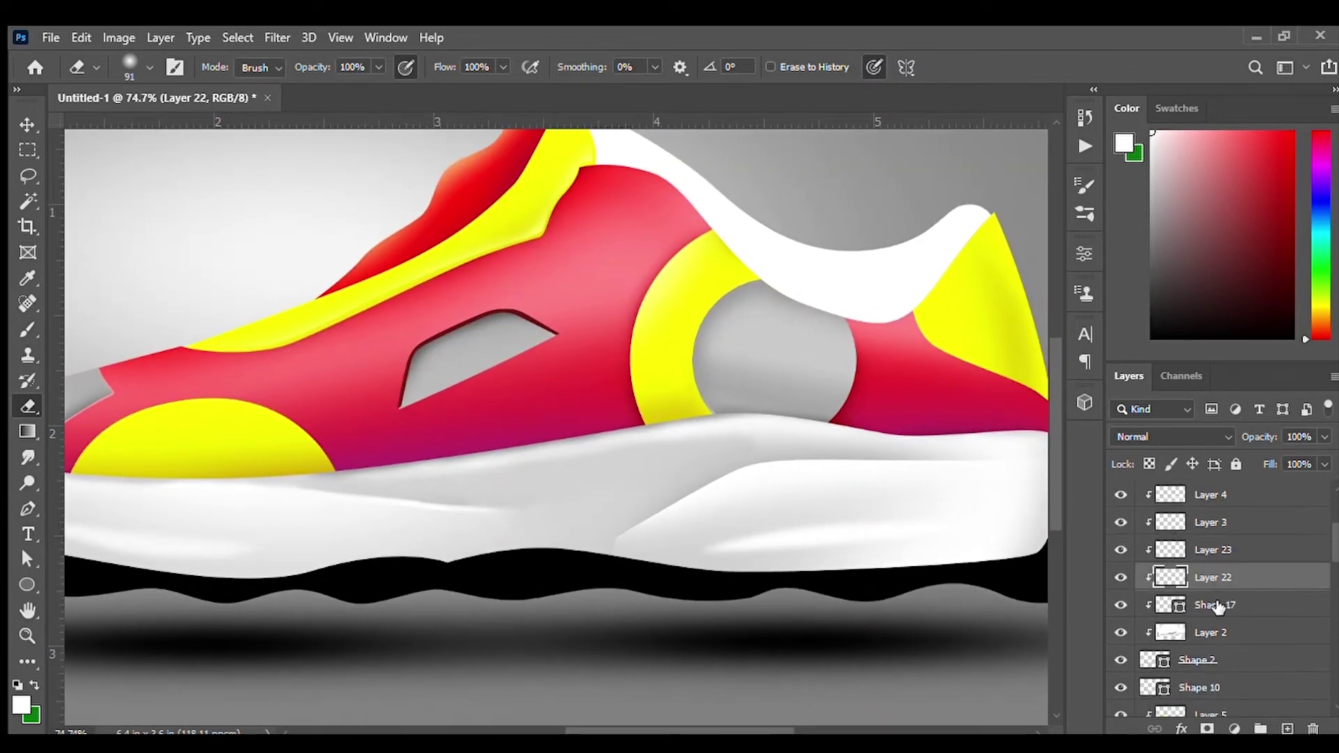
- On Layer 4, start tracing a curved crease path across the midsole
left_click(1321, 539)
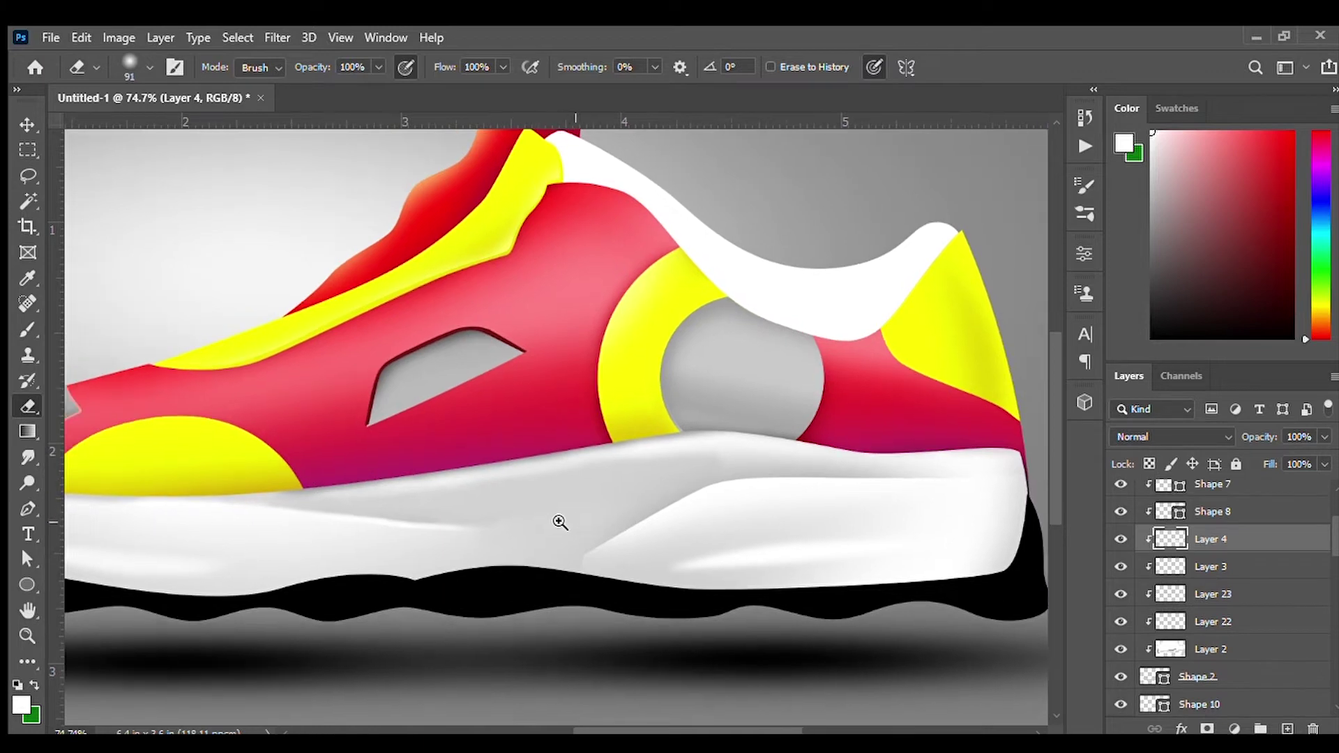
scroll(559, 521, "down", 1)
key("p")
left_click(542, 543)
mouse_move(636, 493)
left_mouse_down()
mouse_move(667, 476)
mouse_move(601, 482)
left_mouse_up()
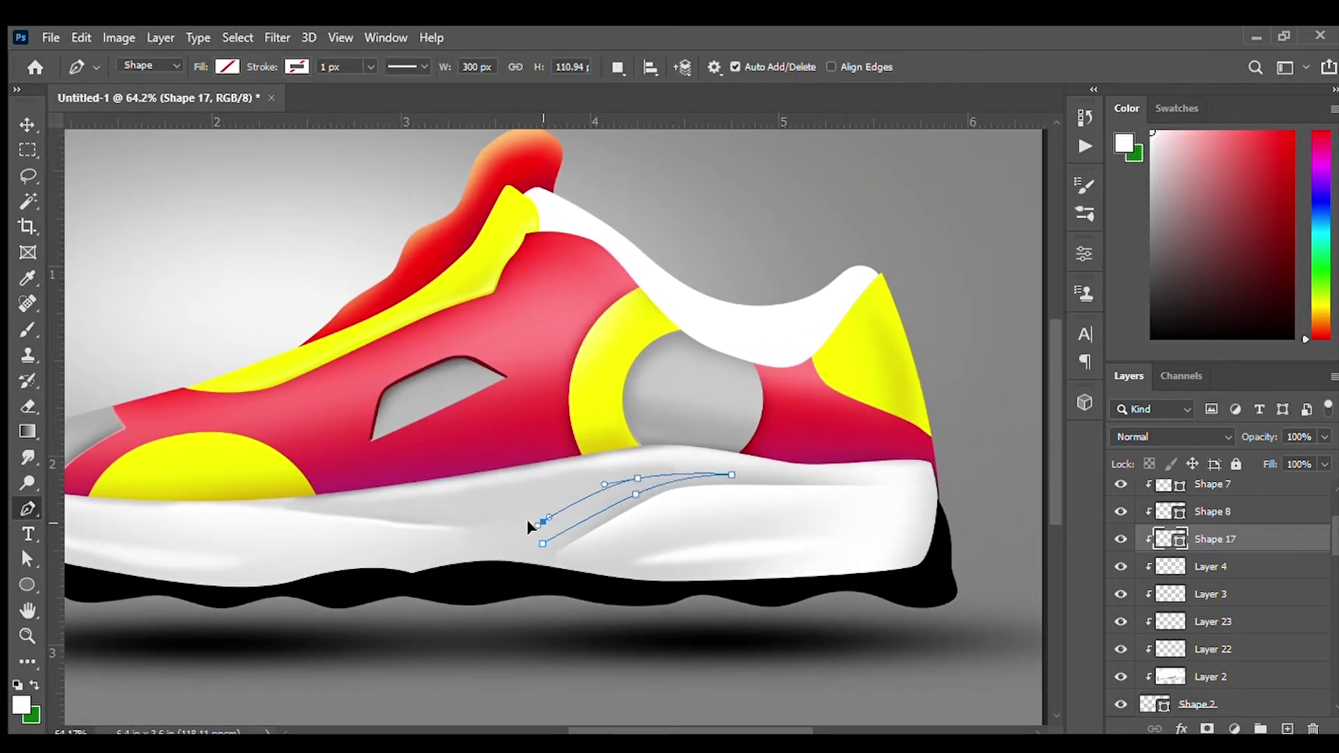
- Convert the crease path drawn on the midsole into a selection
scroll(652, 528, "down", 1)
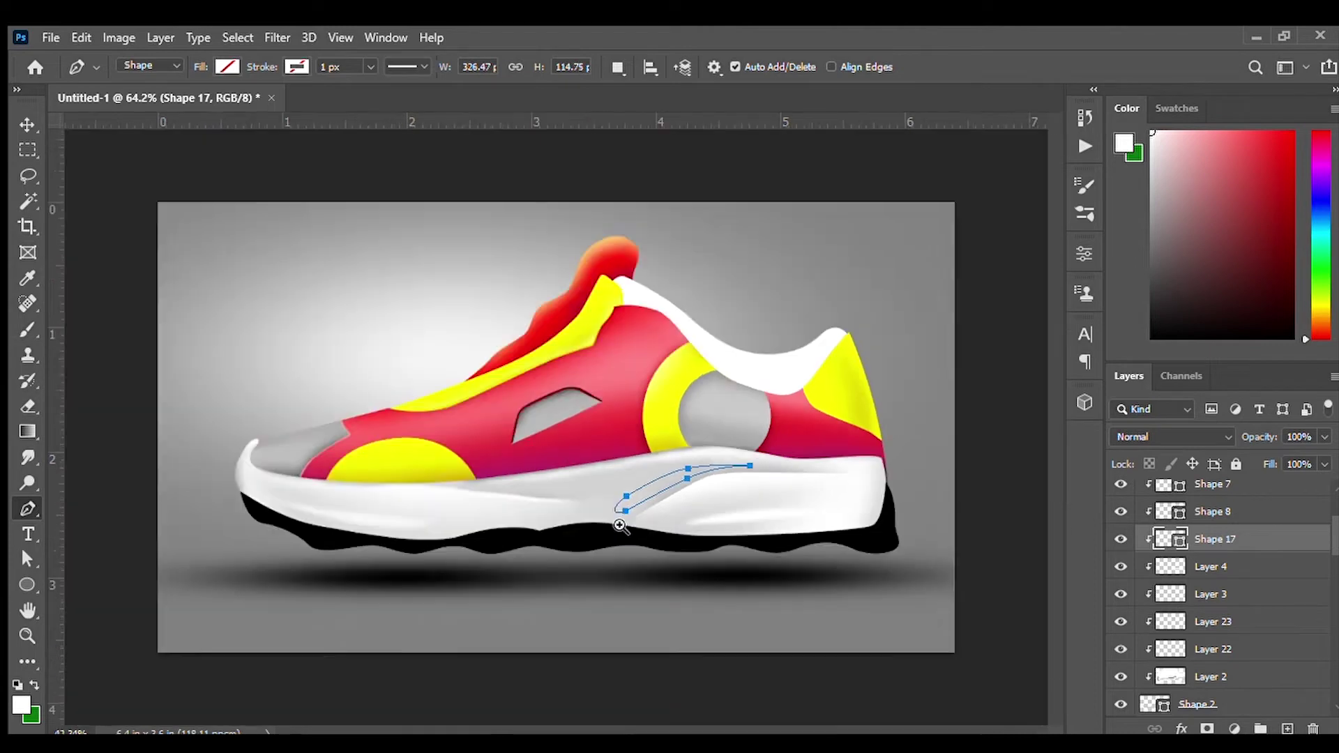
key("b")
key("v")
key("m")
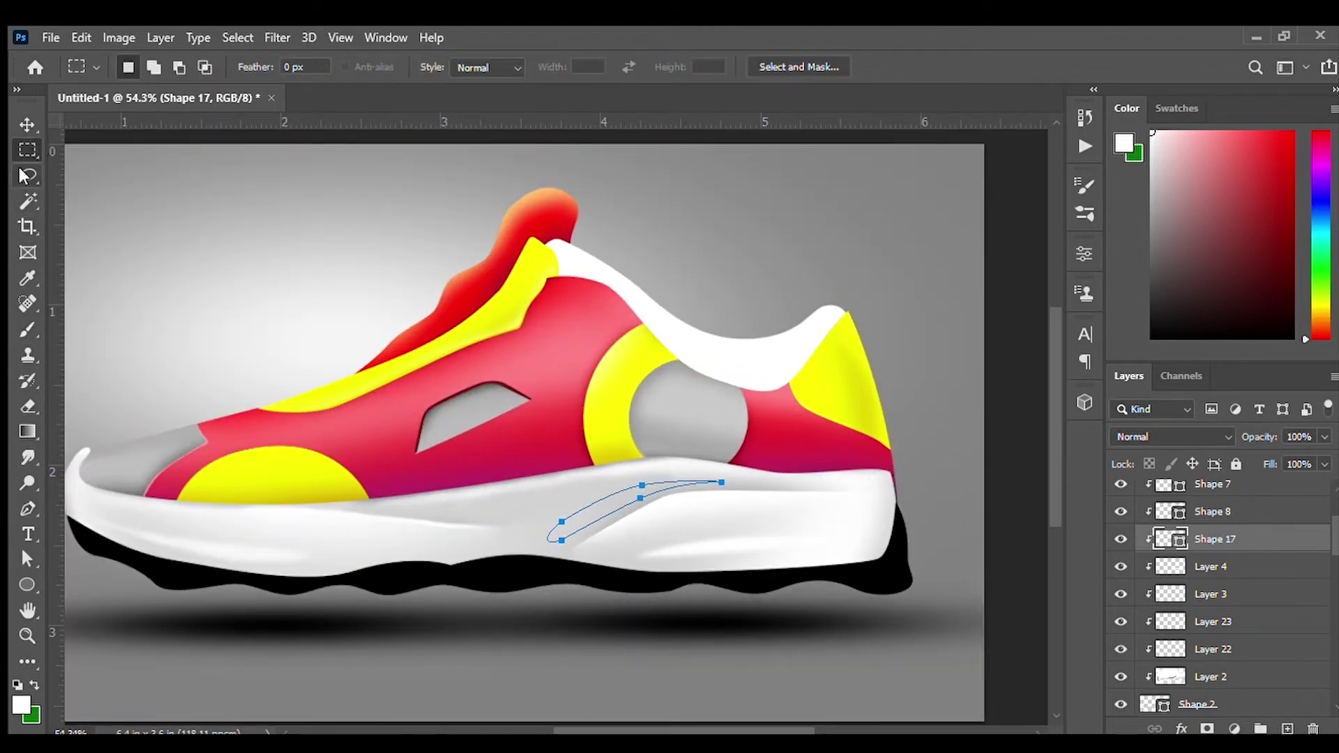
left_click(25, 176)
key("p")
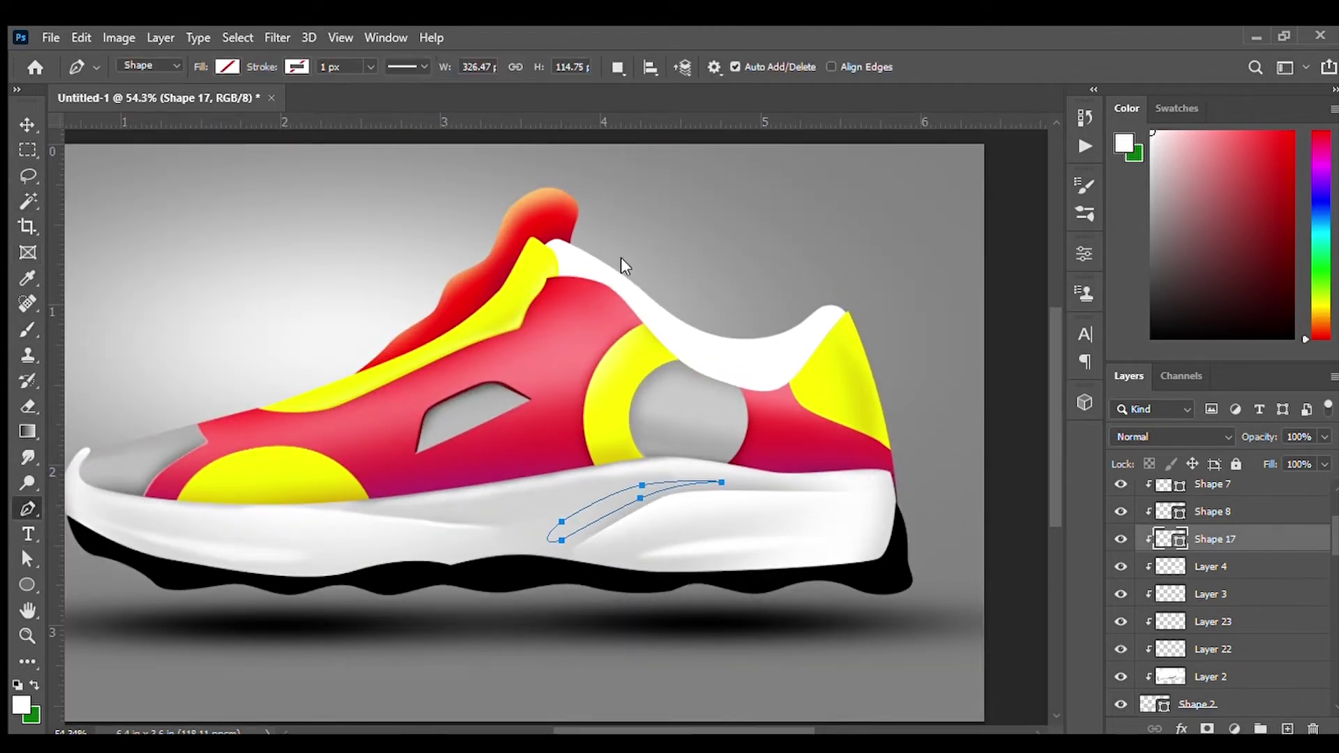
key("i")
key("p")
key("ctrl+Return")
- Brush a grey crease stroke inside the selection on a new layer, then deselect
key("b")
left_click(1286, 729)
left_click(676, 368, "alt")
left_click_drag(554, 537, 718, 481)
key("ctrl+d")
scroll(591, 552, "down", 2)
scroll(591, 552, "up", 2)
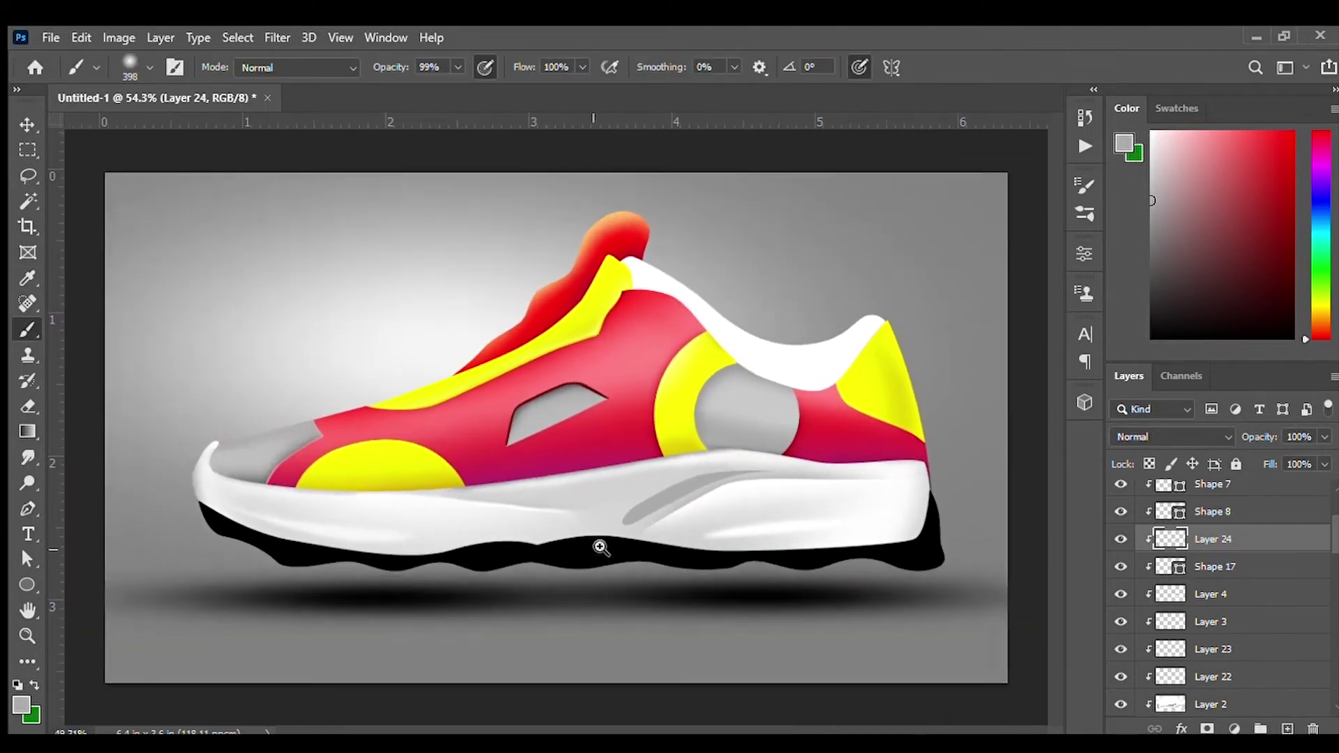
- Undo the grey stroke, remove the unused crease path layer, and begin a new curved crease path
key("ctrl+z")
key("ctrl+z")
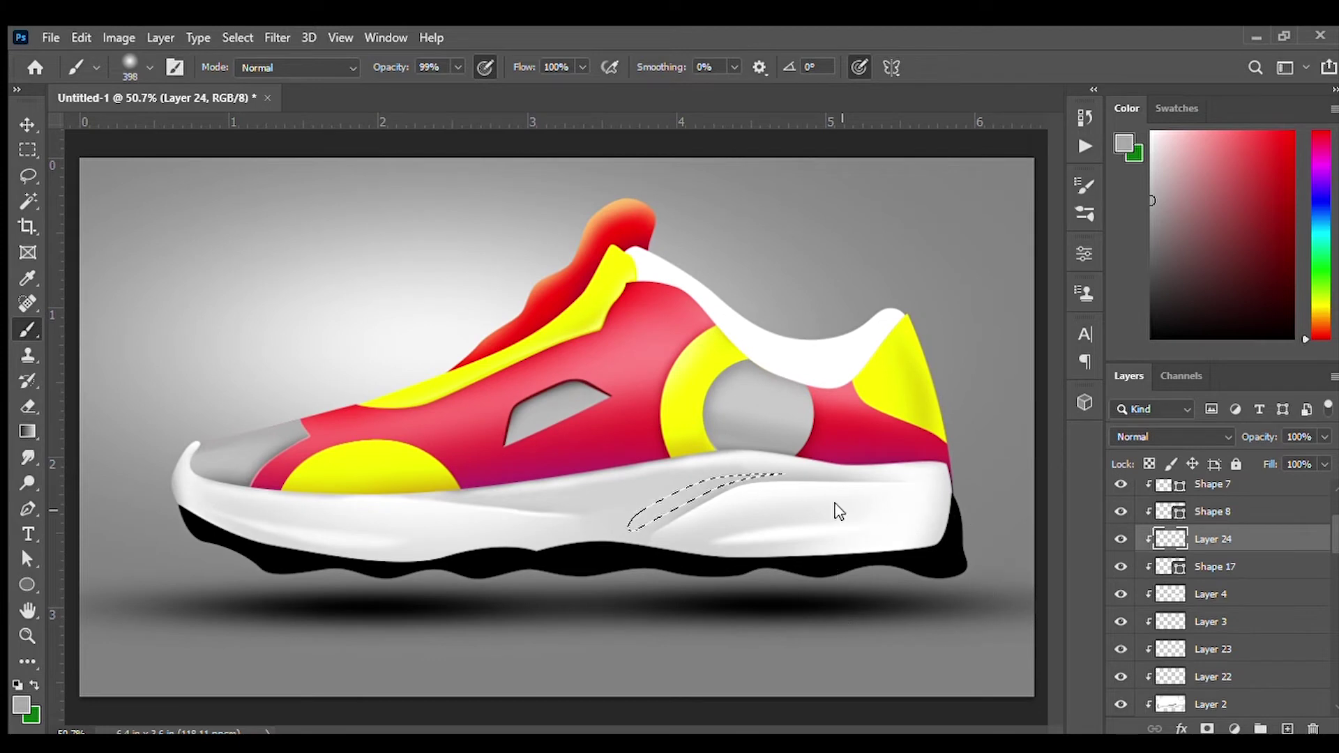
left_click(1171, 568)
key("ctrl+e")
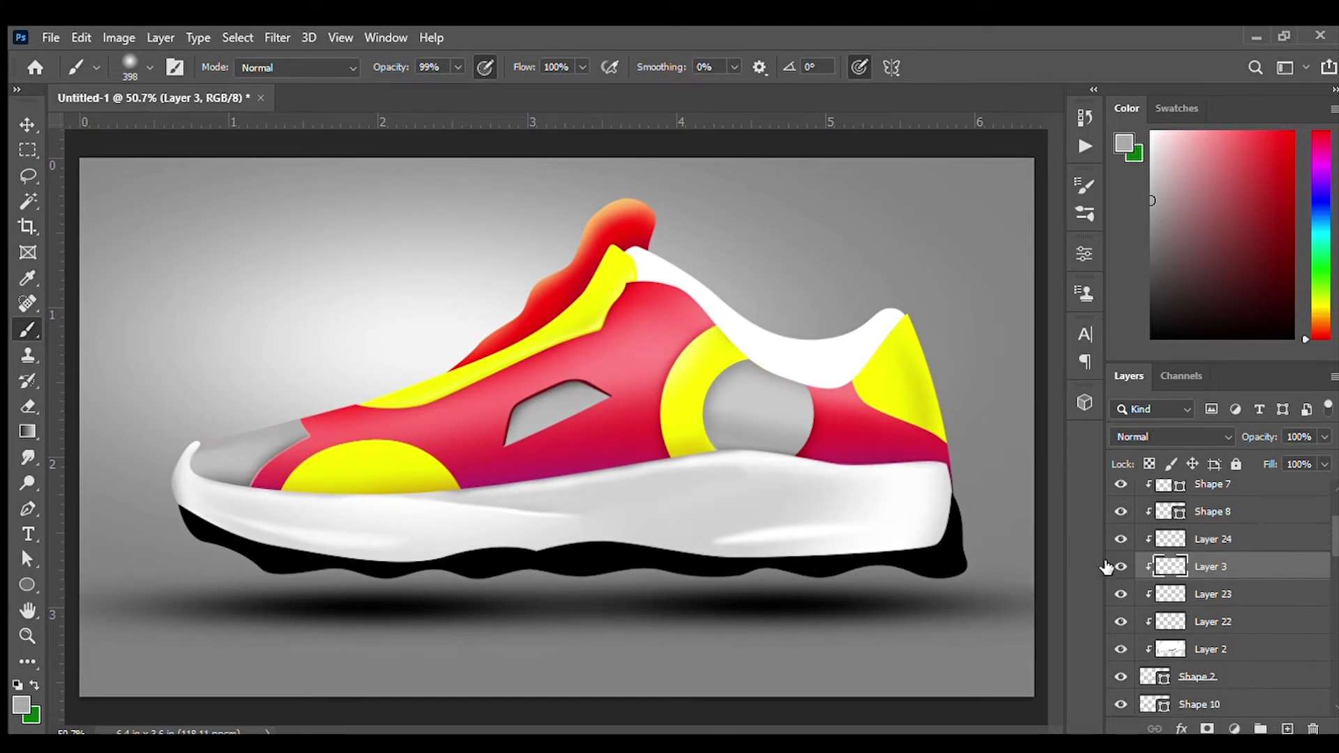
scroll(746, 499, "up", 2)
key("p")
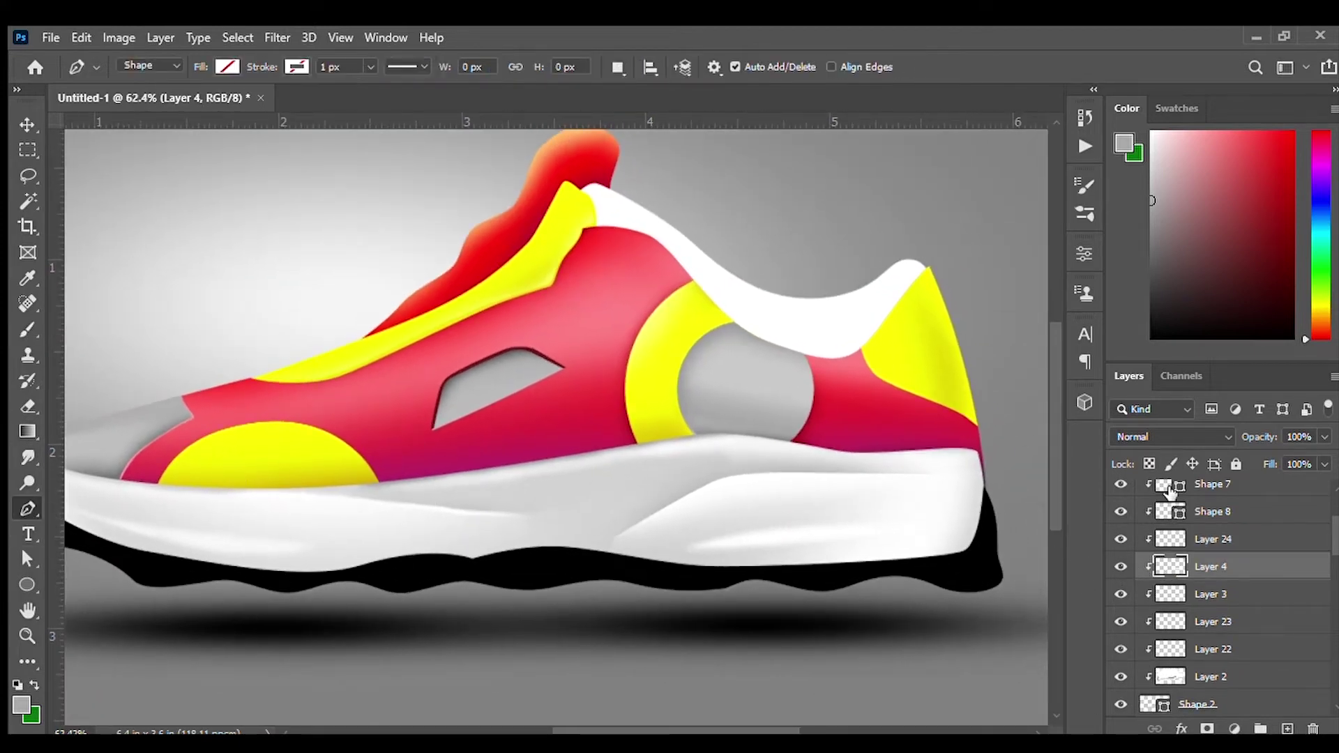
left_click(610, 528)
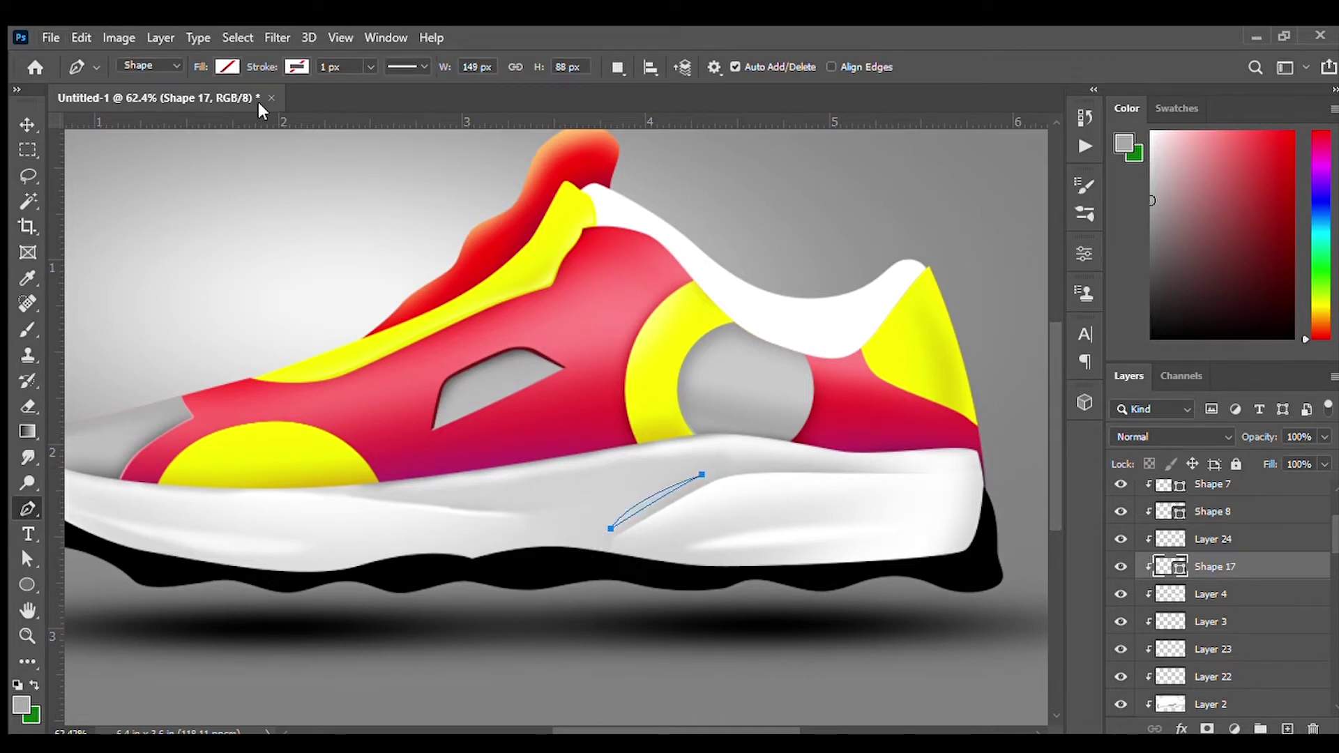
- Duplicate the grey crease line twice, scaling each copy smaller (about 78%) beside the original
key("v")
left_click_drag(669, 472, 604, 495, "alt")
key("ctrl+t")
left_click(980, 68)
key("ctrl+t")
key("Return")
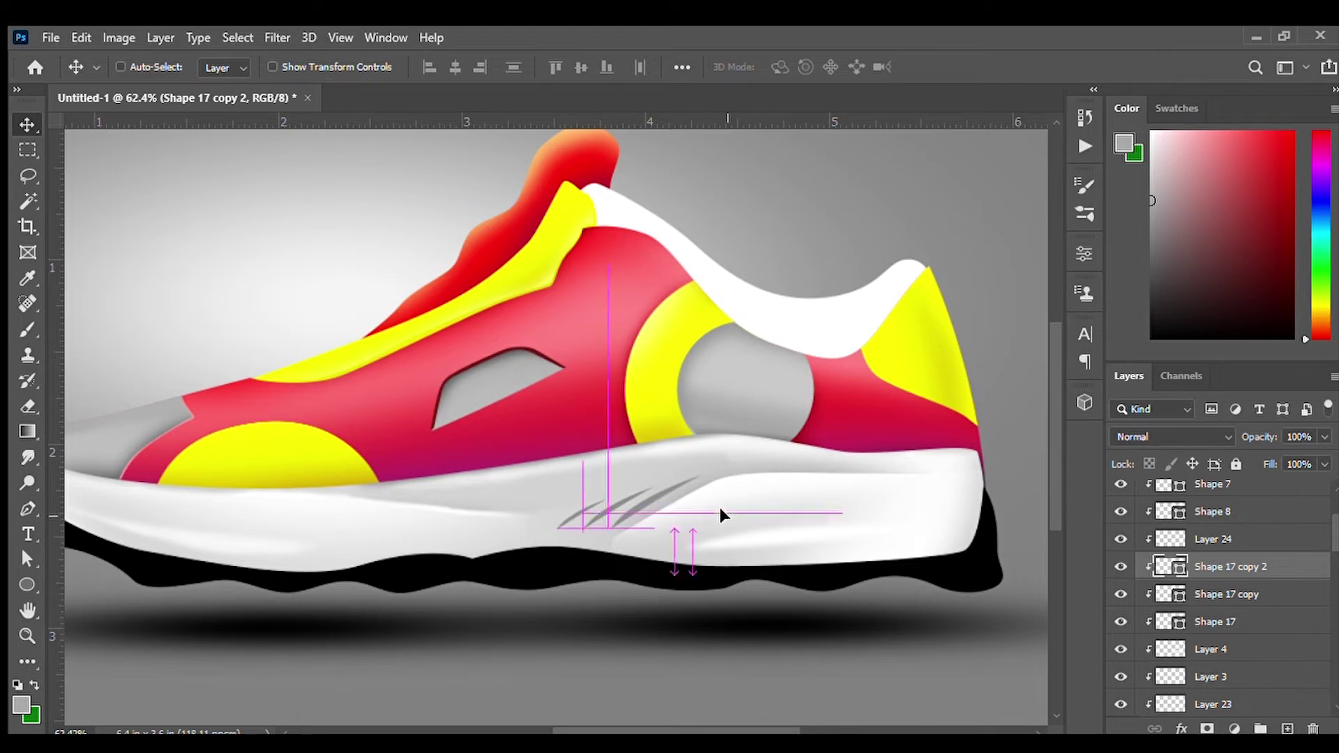
scroll(719, 508, "down", 2)
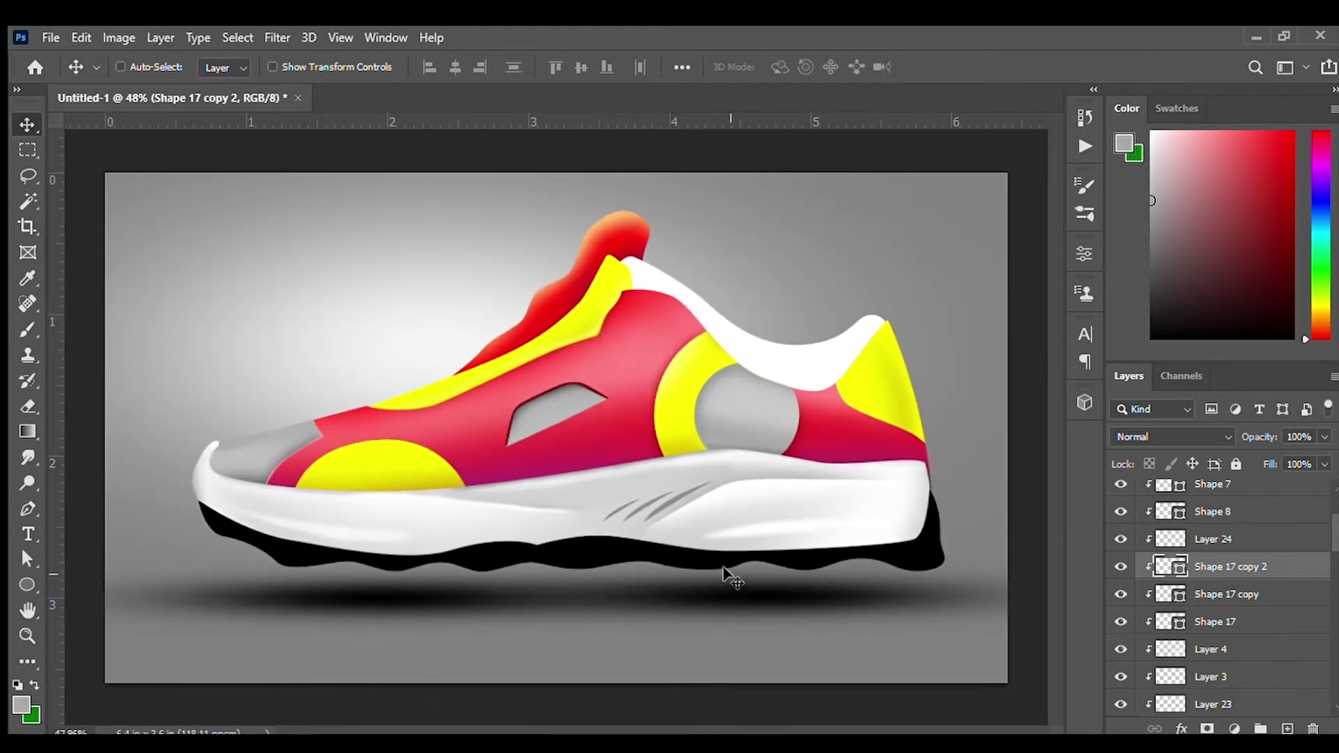
scroll(706, 530, "down", 1)
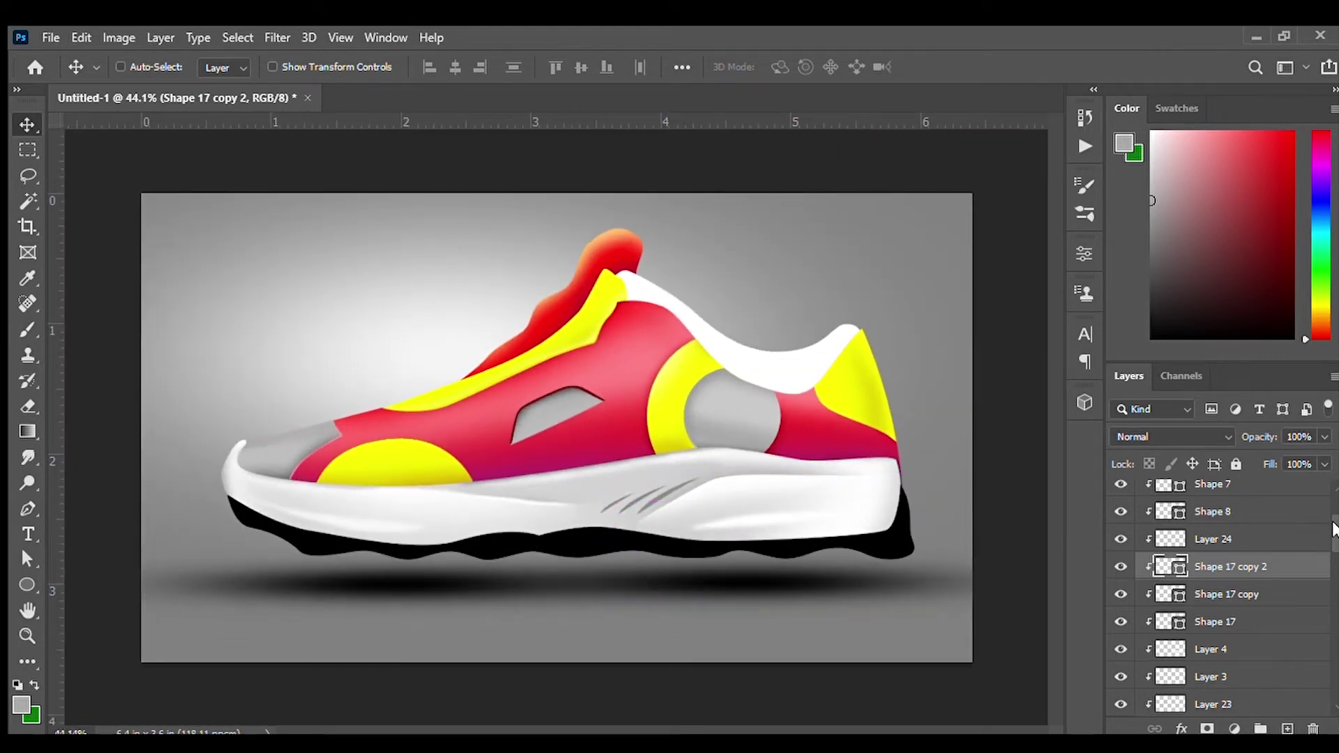
scroll(1317, 580, "down", 3)
scroll(1304, 636, "down", 3)
scroll(1304, 635, "up", 2)
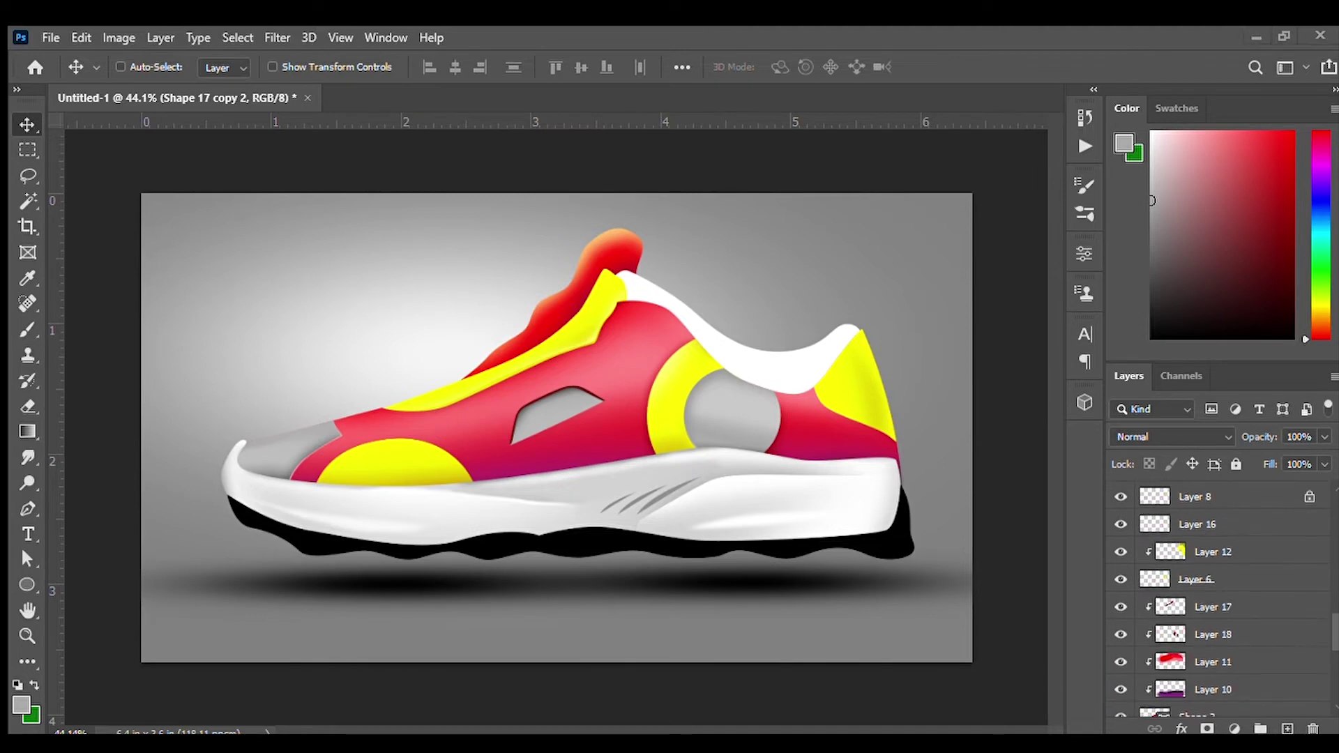
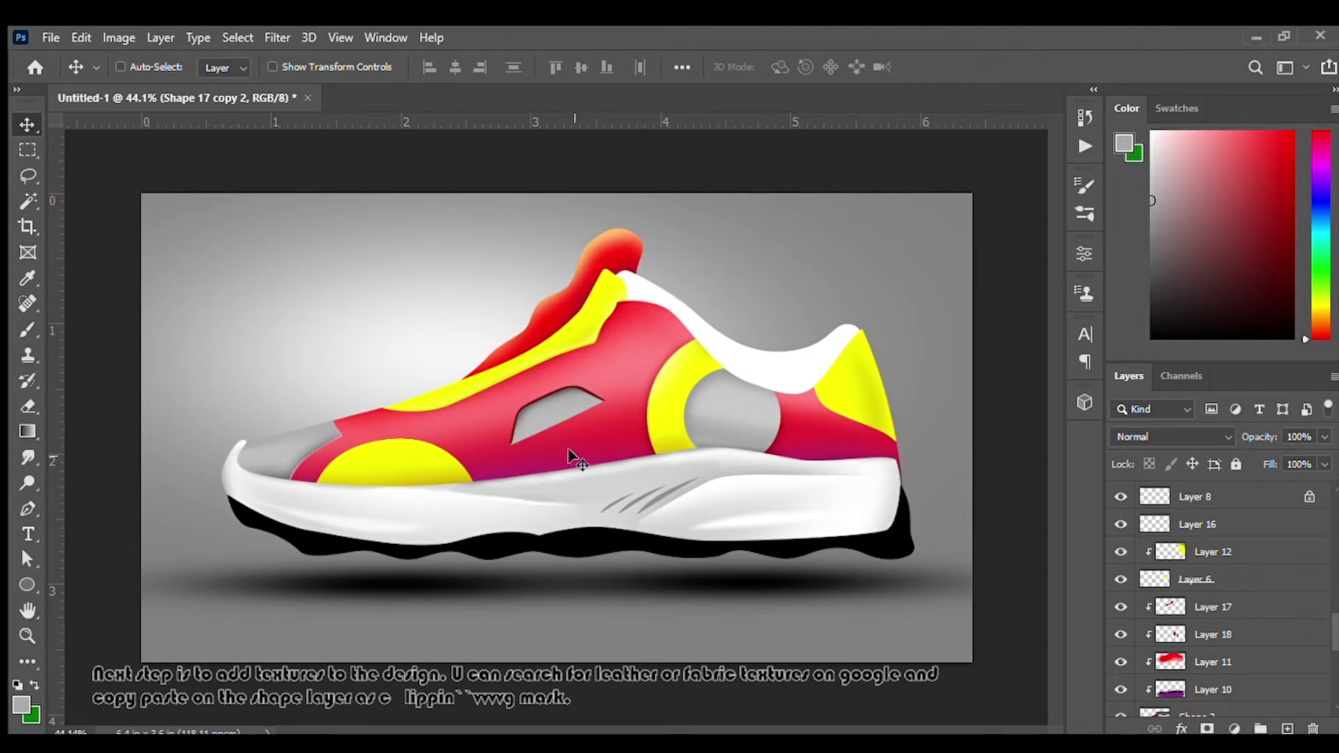
- Paste the texture as a new layer, raise it, and scale it down over the shoe
left_click_drag(501, 406, 568, 446)
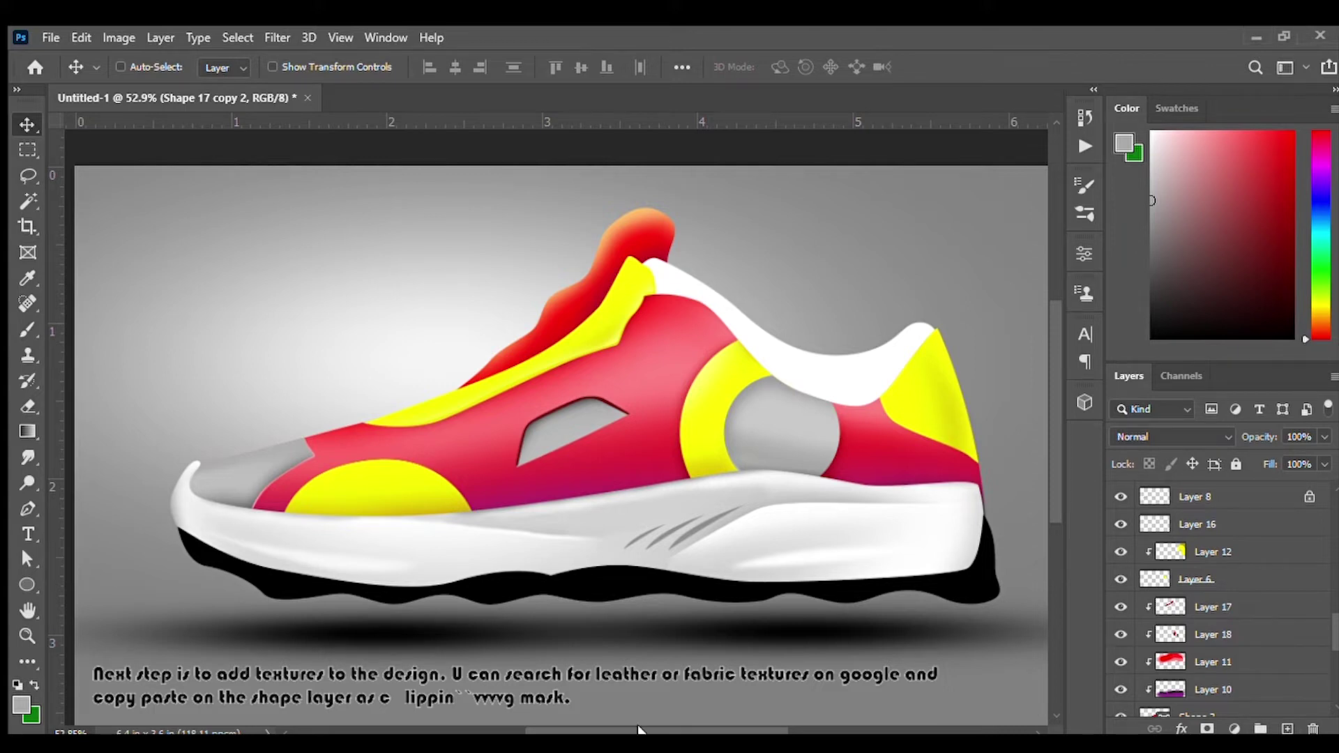
key("ctrl+v")
key("ctrl+bracketright")
key("ctrl+bracketright")
key("ctrl+bracketright")
key("ctrl+t")
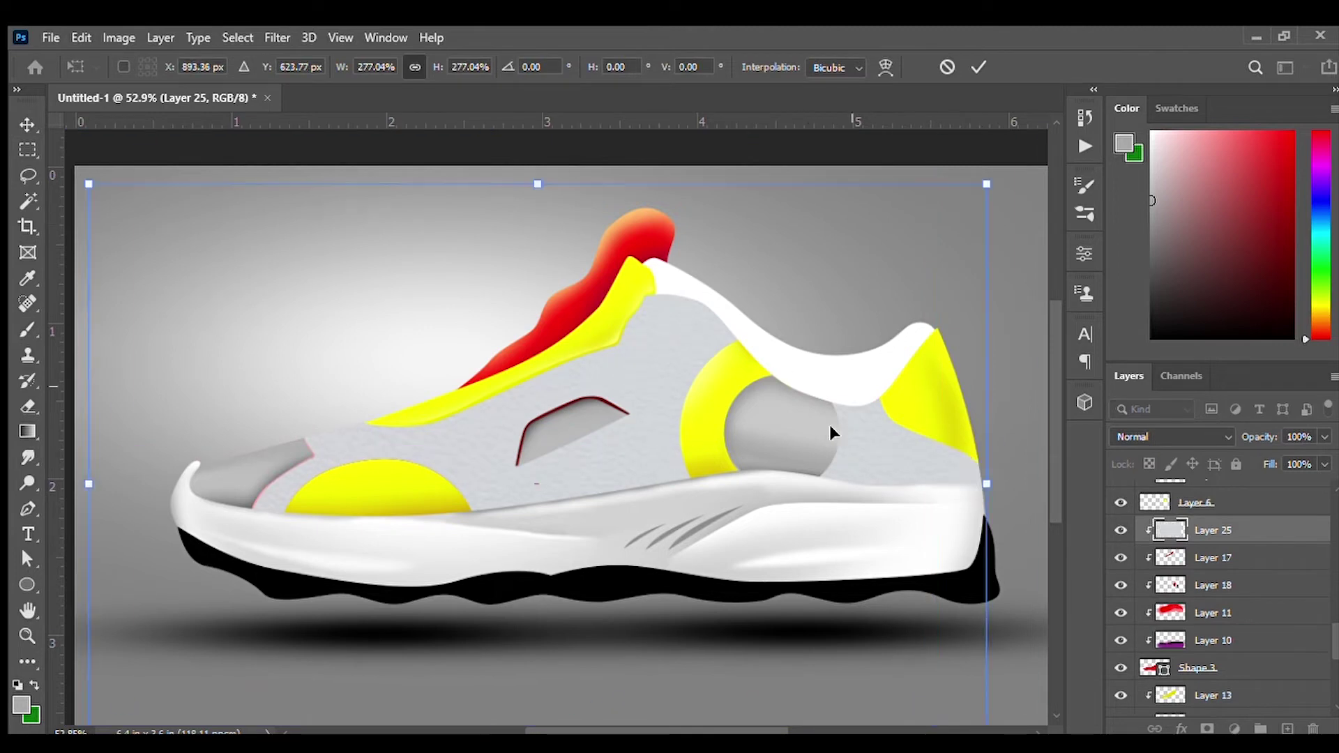
left_click_drag(986, 483, 642, 574)
left_click_drag(523, 447, 366, 474)
left_click(978, 66)
- Duplicate the texture to cover the shoe, merge the copy into Layer 25, and reposition it
mouse_move(467, 450)
left_mouse_down()
mouse_move(699, 433)
mouse_move(604, 449)
mouse_move(743, 453)
left_mouse_up()
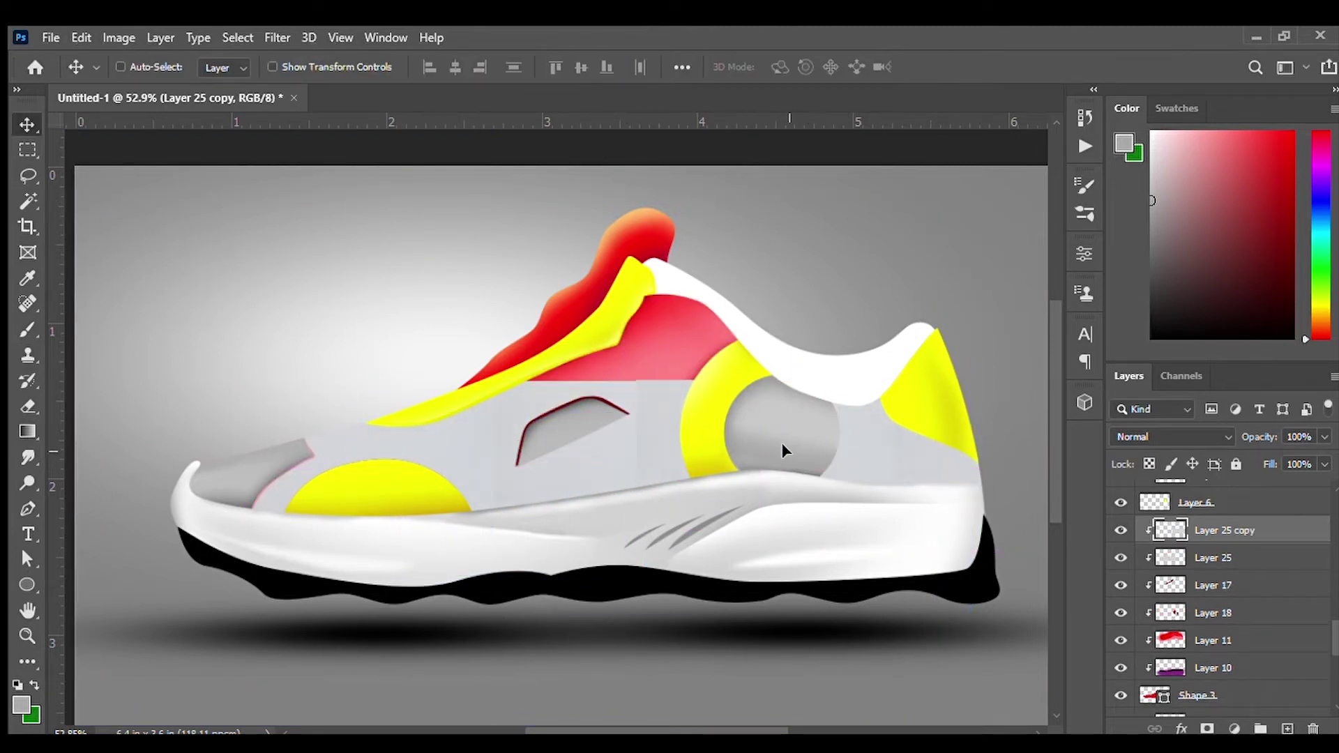
key("e")
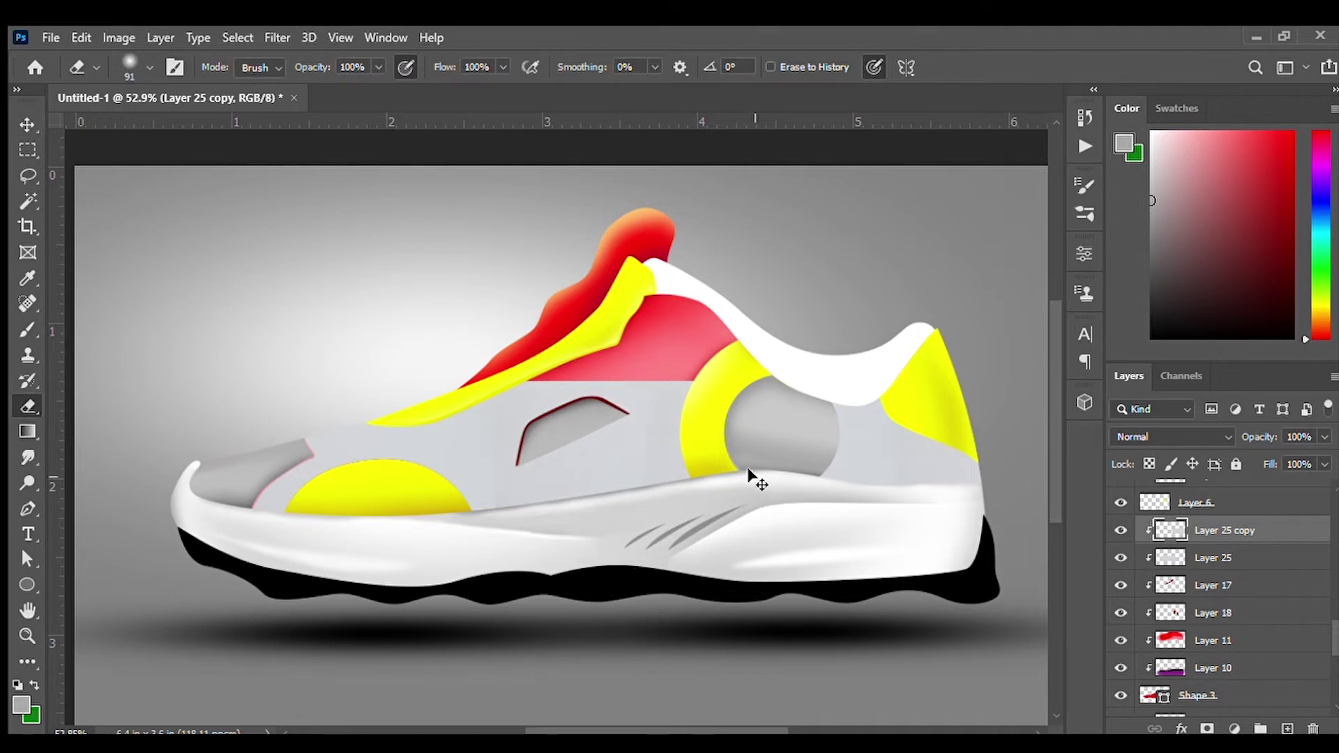
key("ctrl+e")
key("v")
left_click_drag(748, 474, 745, 278)
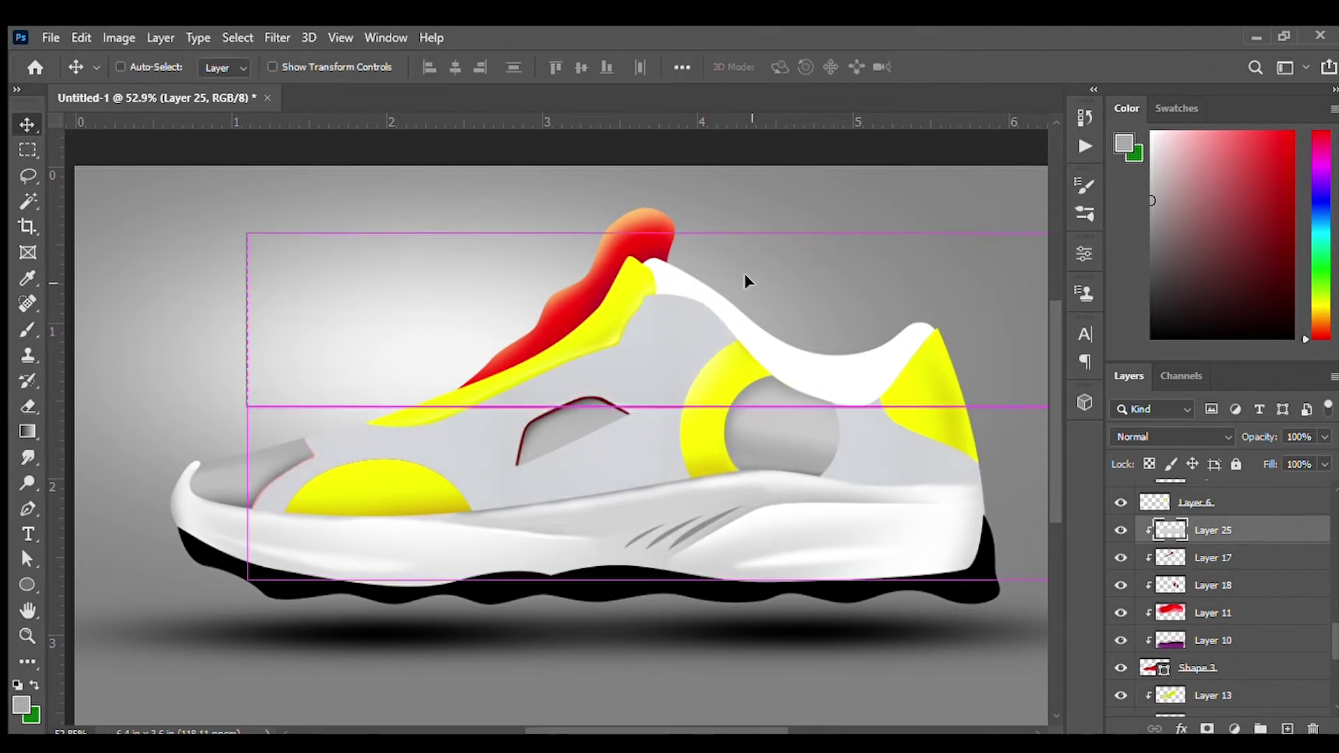
key("ctrl+z")
key("ctrl+z")
key("e")
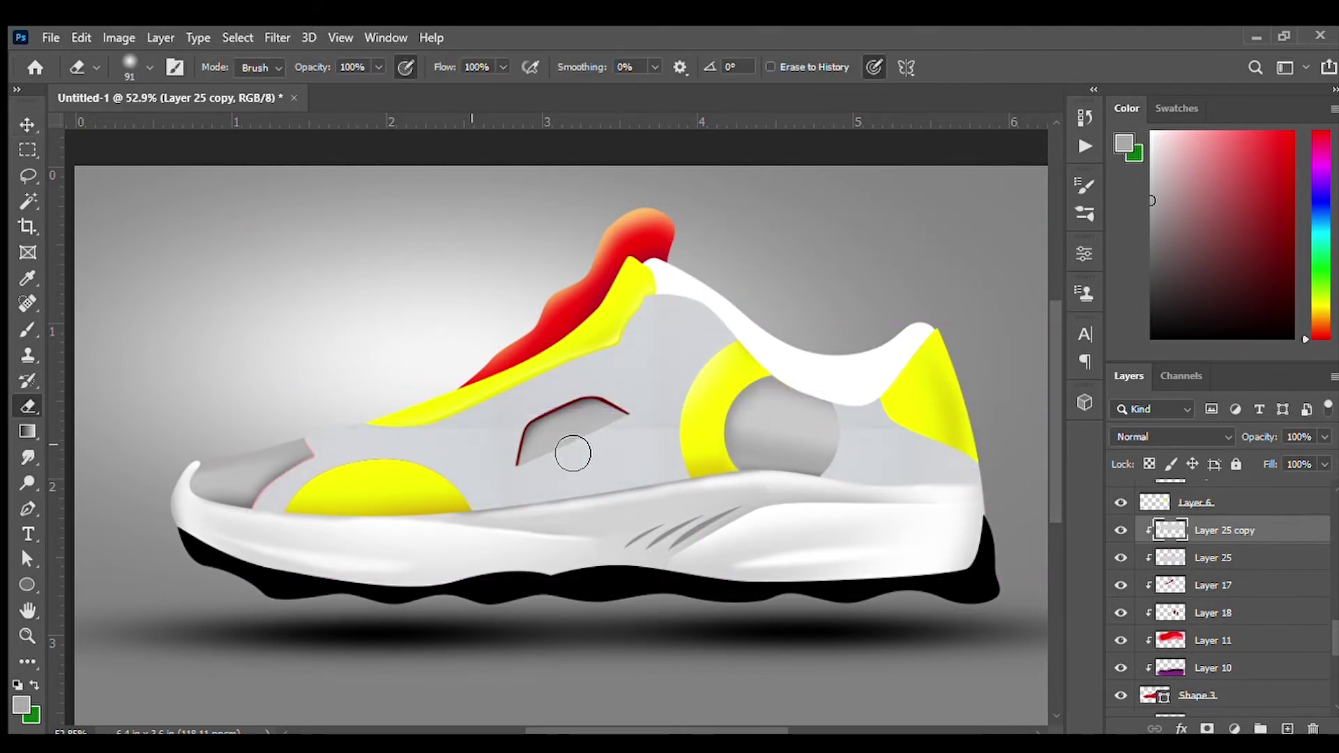
key("ctrl+e")
key("v")
left_click_drag(669, 456, 921, 392)
- Warp the texture layer to follow the shoe's contours
key("ctrl+t")
left_click(885, 66)
left_click_drag(225, 262, 293, 321)
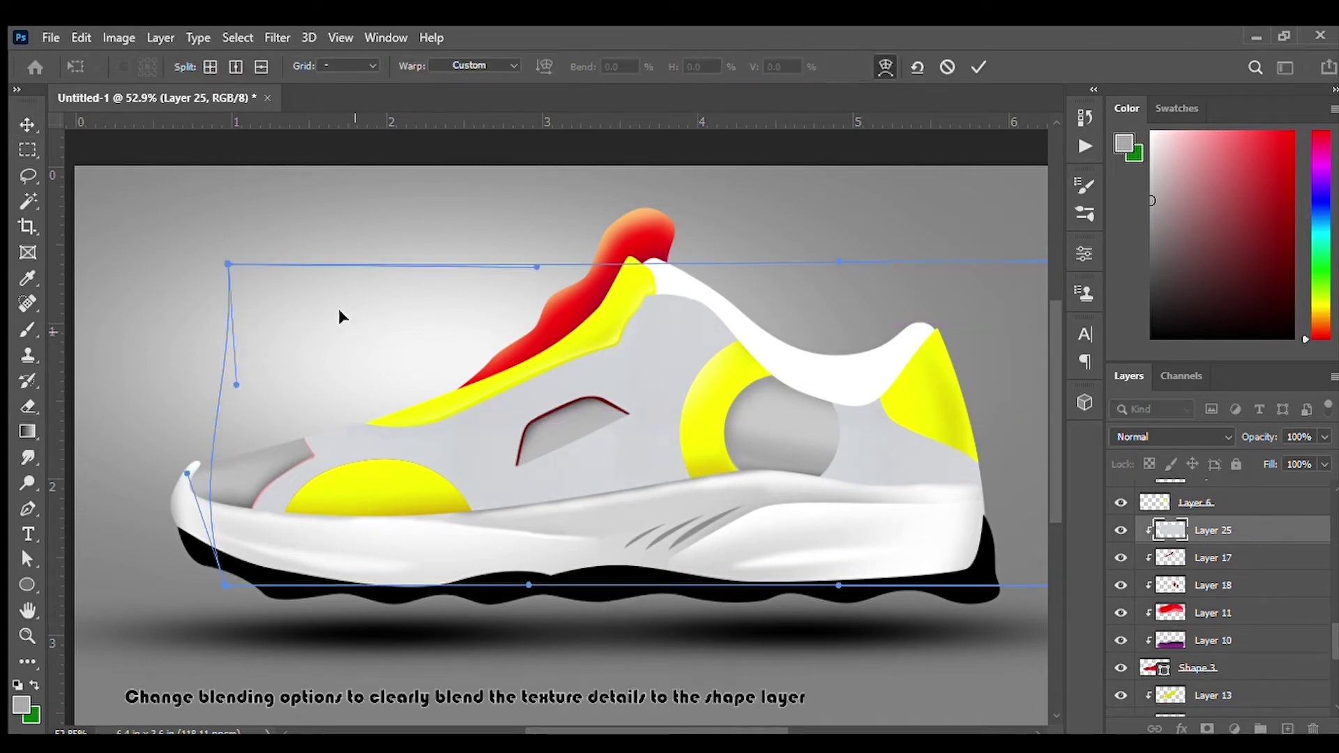
left_click_drag(989, 265, 989, 284)
scroll(785, 651, "right", 3)
left_click_drag(965, 559, 983, 458)
key("Return")
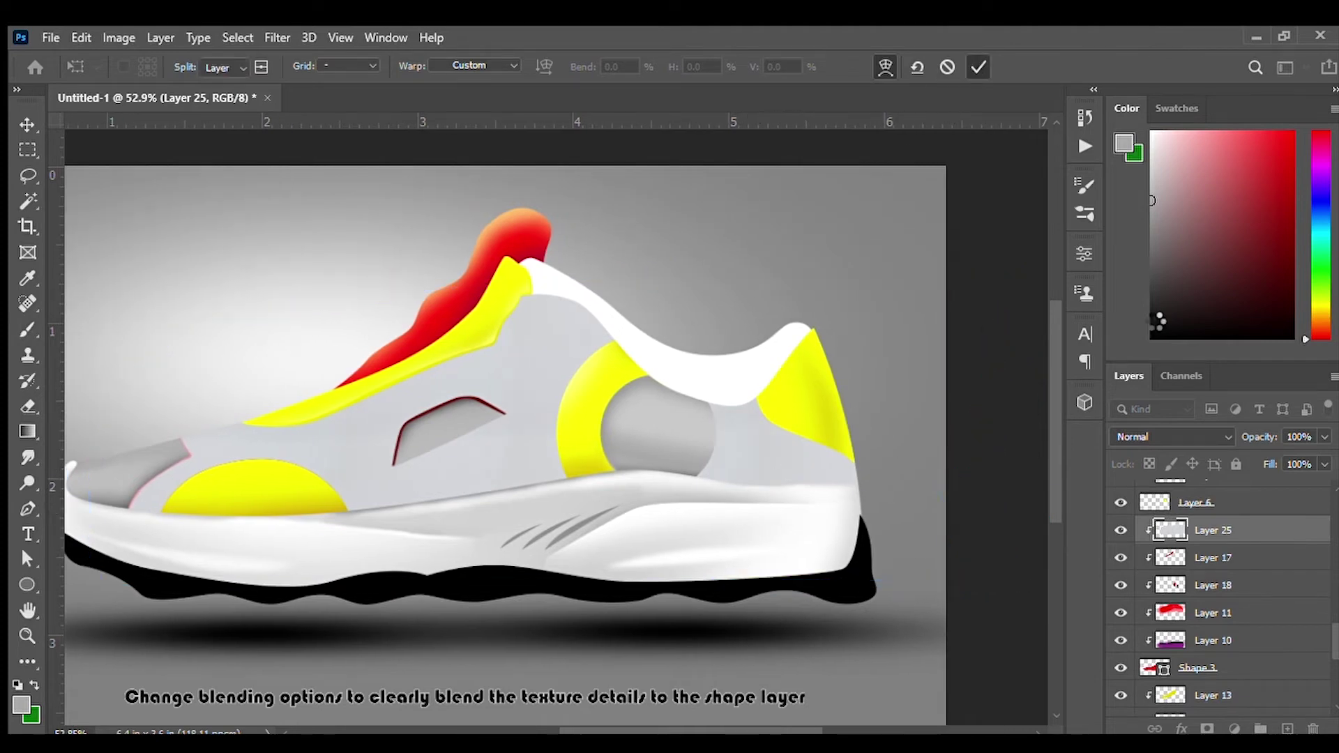
- Set the texture to Overlay blend at 38% fill, placed below Layer 18
key("Down")
key("Down")
key("Down")
key("Down")
key("Up")
key("Up")
key("Up")
key("Up")
key("Up")
key("Up")
key("Up")
key("Up")
key("Up")
key("Up")
key("Up")
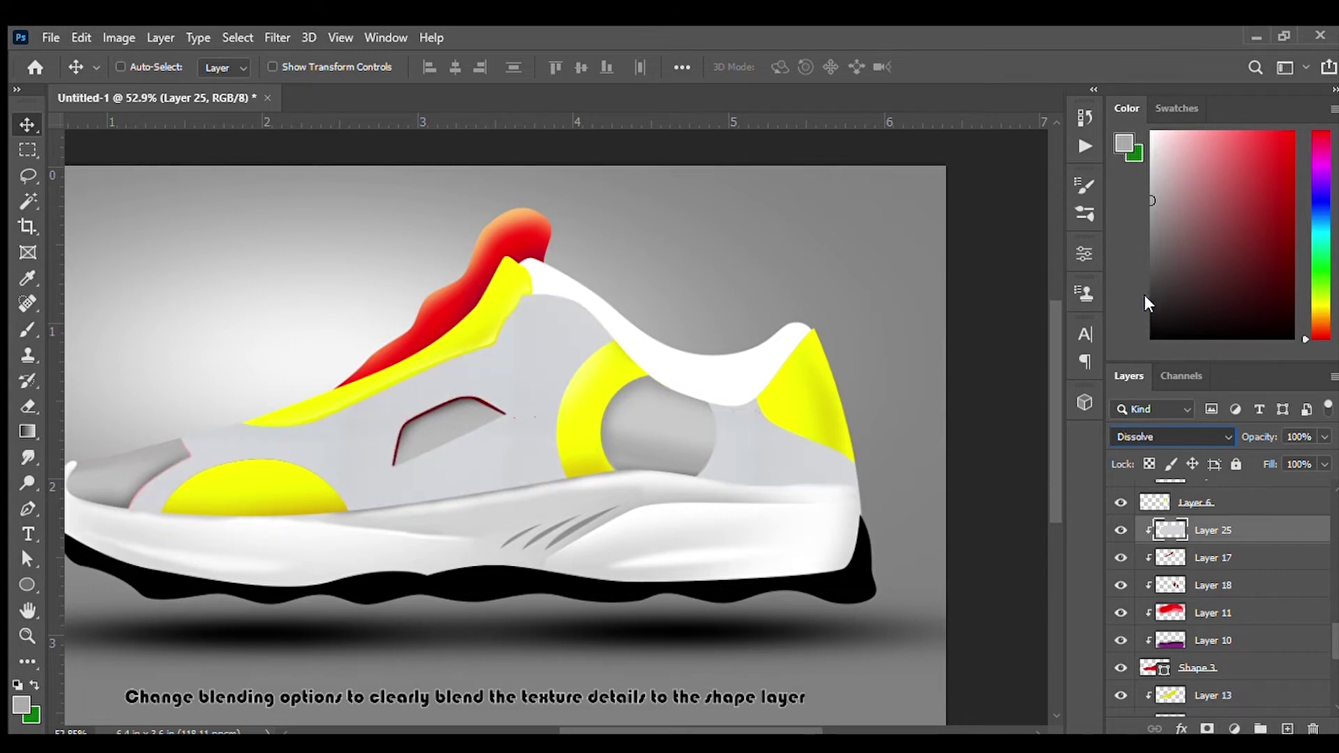
key("Down")
key("Down")
key("Down")
key("Down")
key("Down")
key("Down")
key("Up")
key("Up")
key("Up")
key("Up")
key("Up")
key("Up")
mouse_move(1172, 531)
left_mouse_down()
mouse_move(1178, 593)
mouse_move(1171, 531)
left_mouse_up()
key("Up")
key("Up")
key("Up")
key("Down")
key("Down")
key("Down")
left_click_drag(1263, 466, 1241, 474)
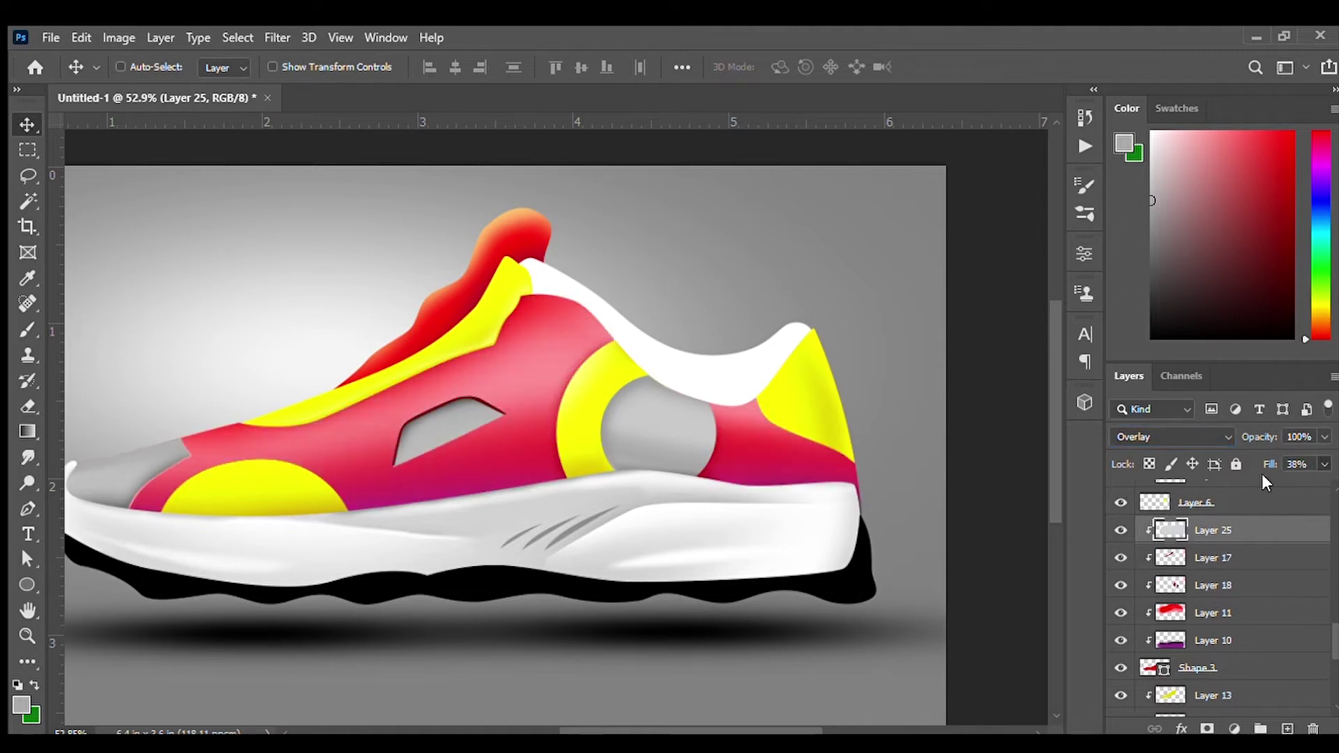
left_click(653, 391, "ctrl")
left_click_drag(653, 390, 720, 472)
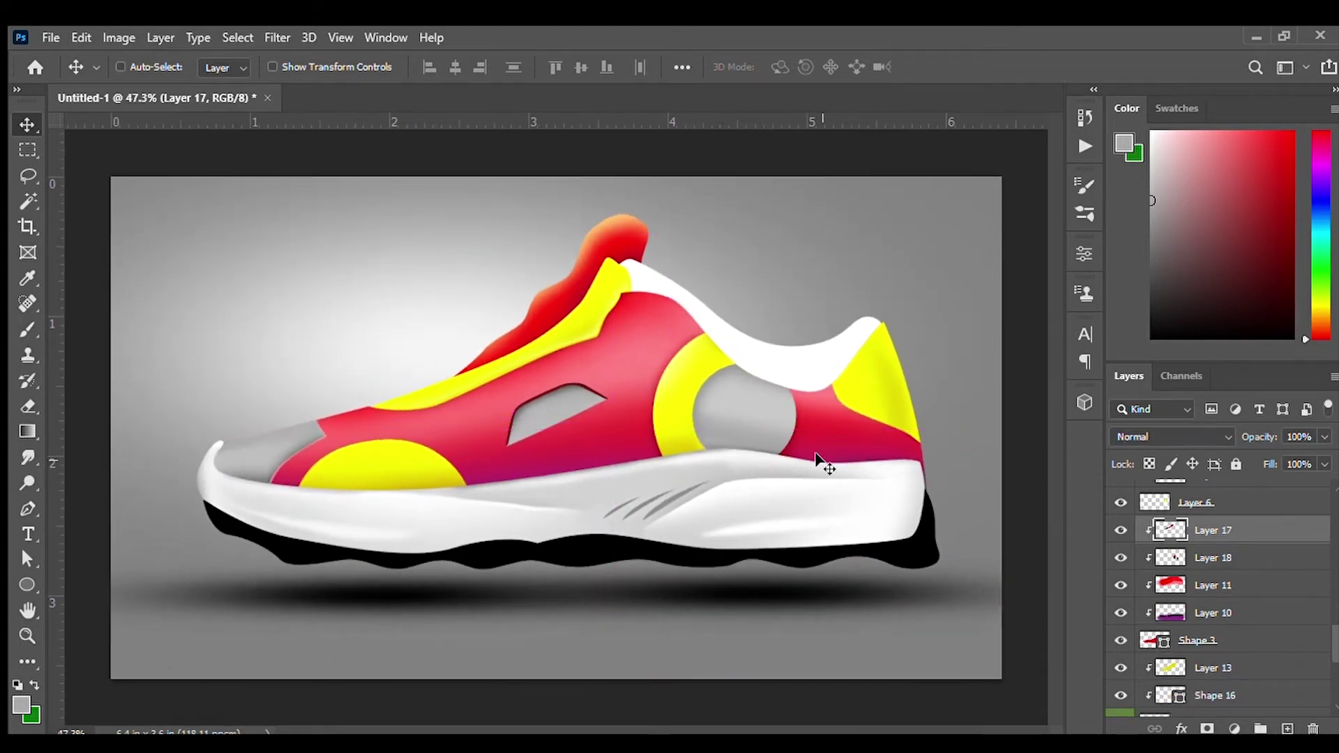
- Show the maze pattern layer, warp it over the shoe, and clip it to the upper
left_click(1120, 552)
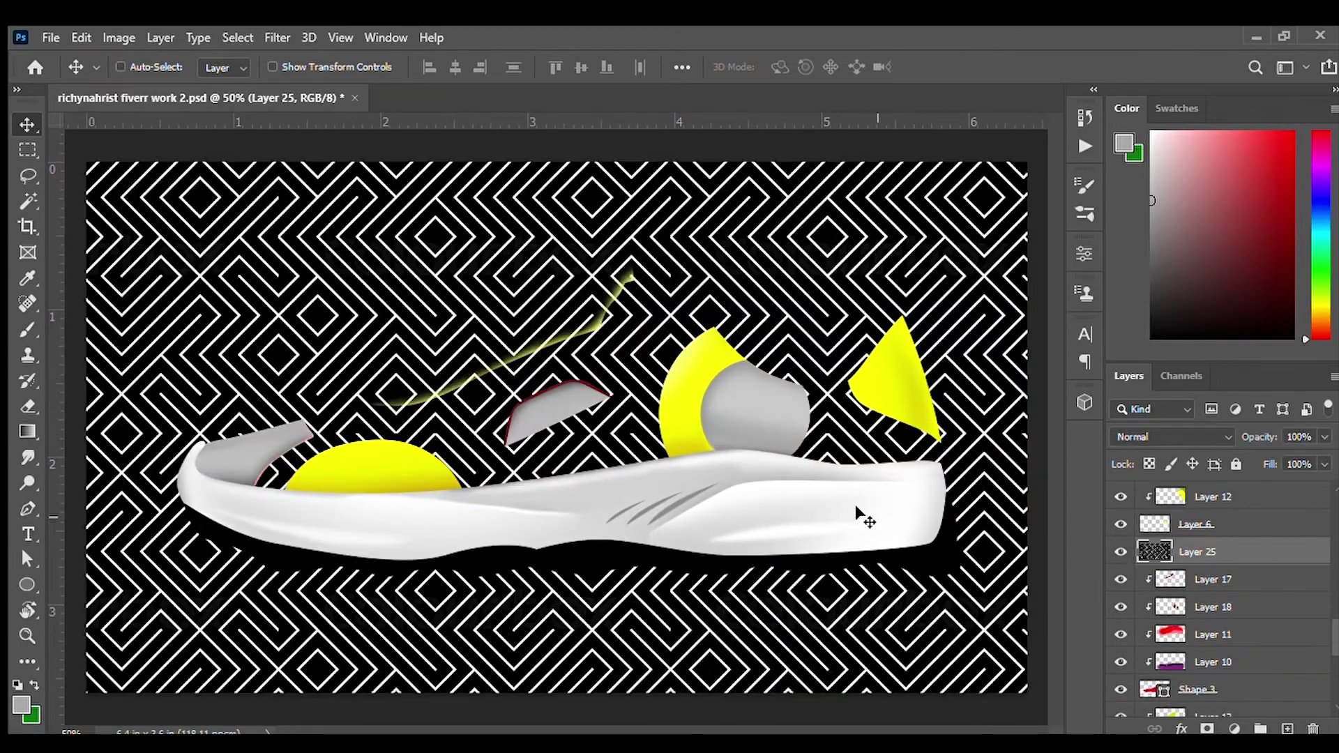
key("ctrl+t")
mouse_move(1027, 162)
left_mouse_down()
mouse_move(678, 343)
mouse_move(674, 363)
left_mouse_up()
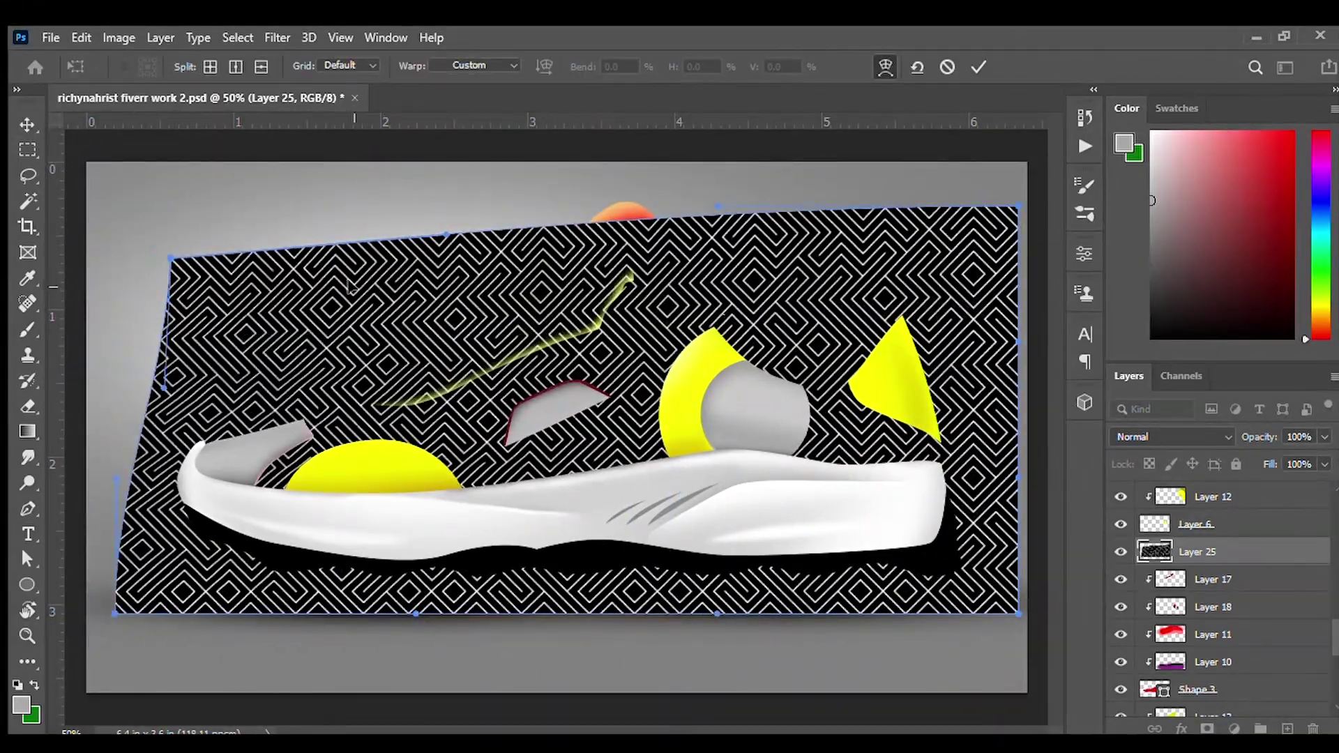
left_click_drag(213, 291, 530, 460)
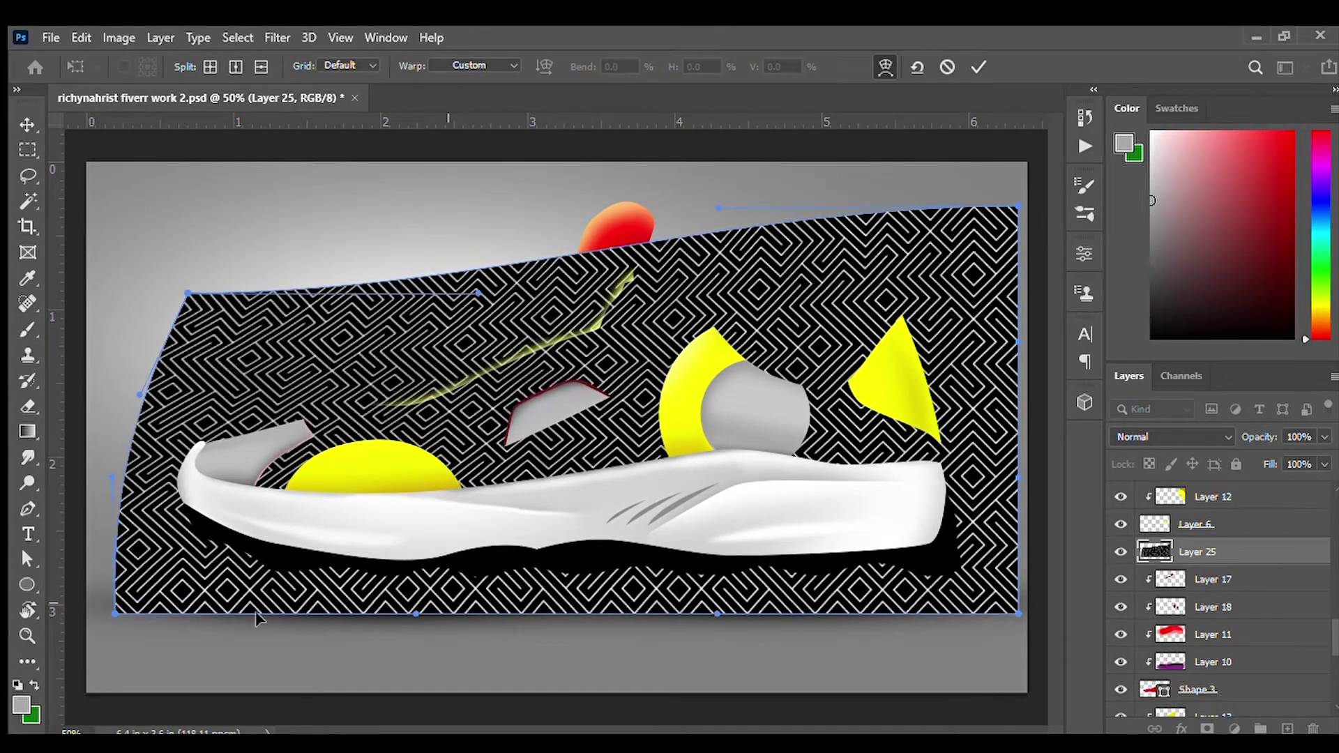
left_click_drag(530, 460, 834, 422)
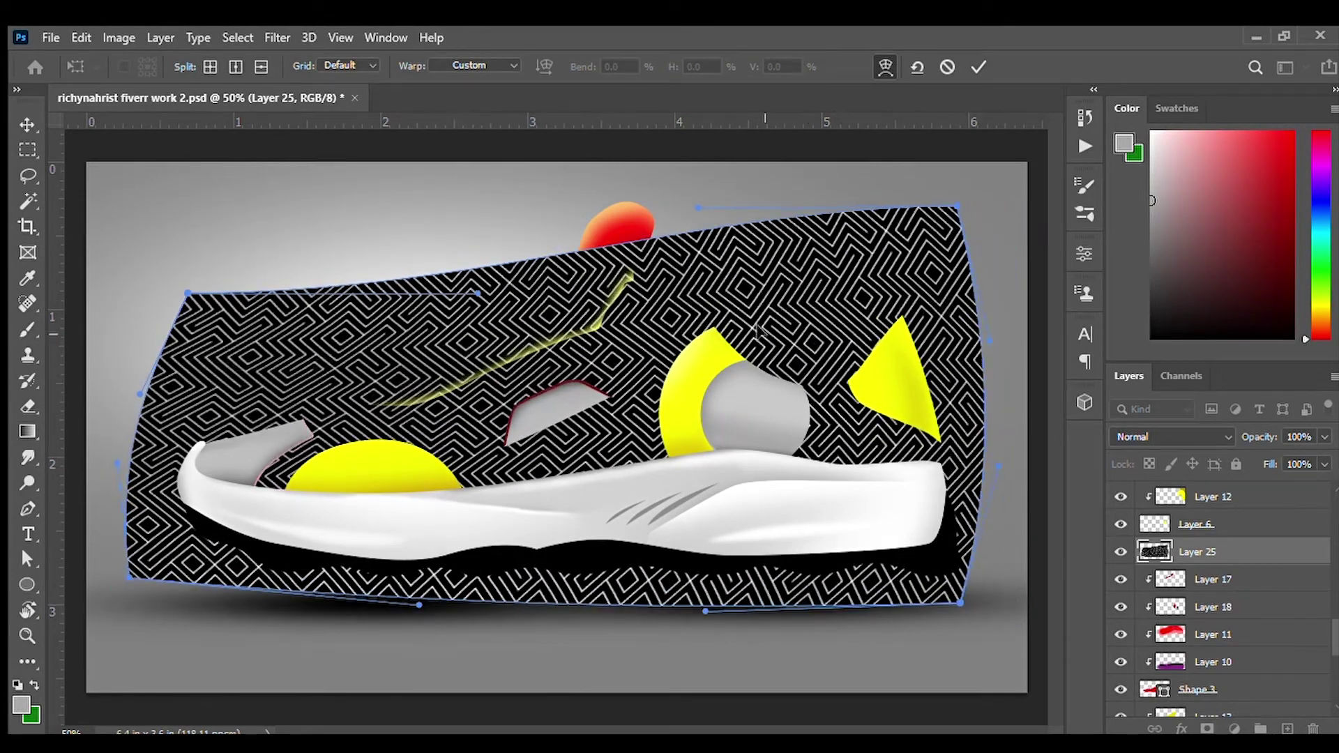
left_click(979, 66)
key("ctrl+alt+g")
- Nudge the maze pattern's position on the shoe and fit the image on screen
scroll(1172, 436, "down", 12)
left_click(1148, 493, "alt")
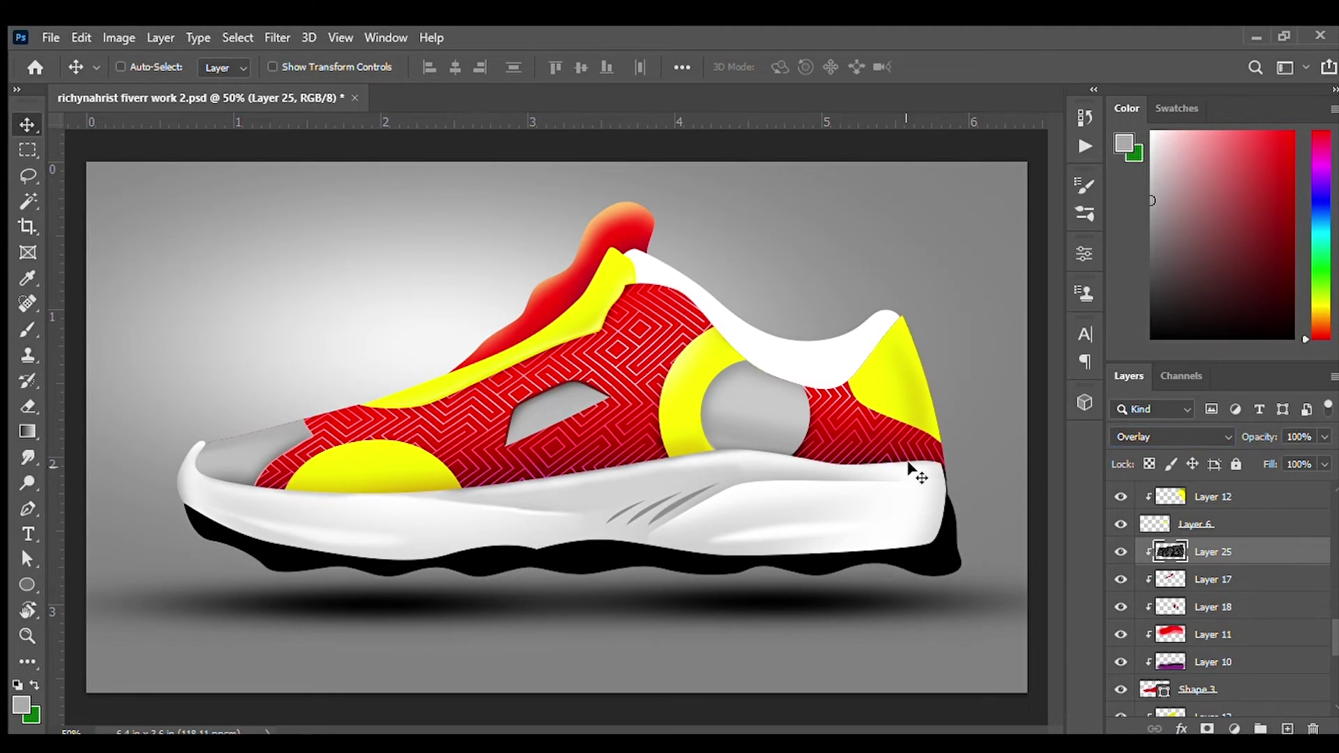
left_click_drag(1170, 551, 1176, 612)
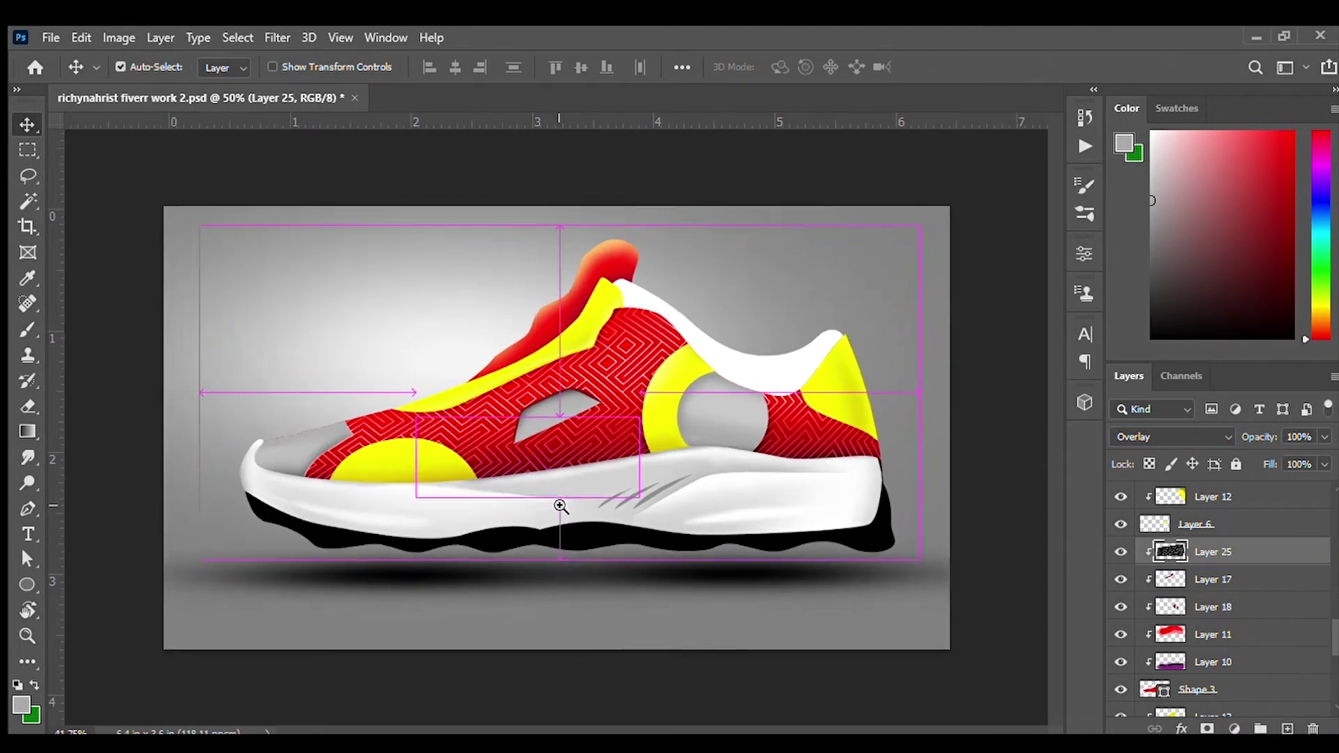
key("ctrl+0")
- Select Layer 8 and toggle its visibility to identify the grey toe piece
scroll(1332, 659, "down", 5)
scroll(1227, 600, "up", 5)
left_click(1193, 632)
left_click(1120, 633)
left_click(1121, 633)
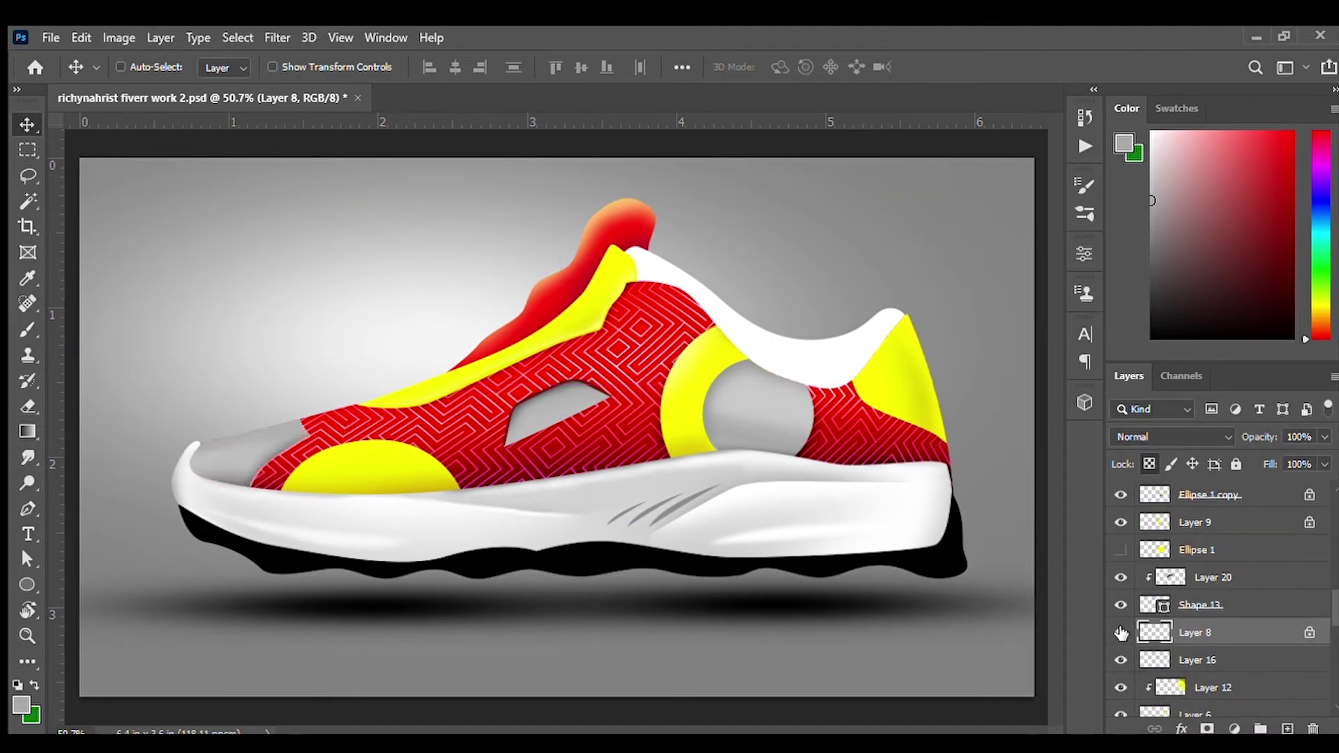
- Unlock Layer 8 and paint the grey toe white on a new layer clipped to it
left_click(1148, 464)
key("ctrl+alt+shift+n")
key("ctrl+alt+g")
key("b")
left_click(836, 425, "alt")
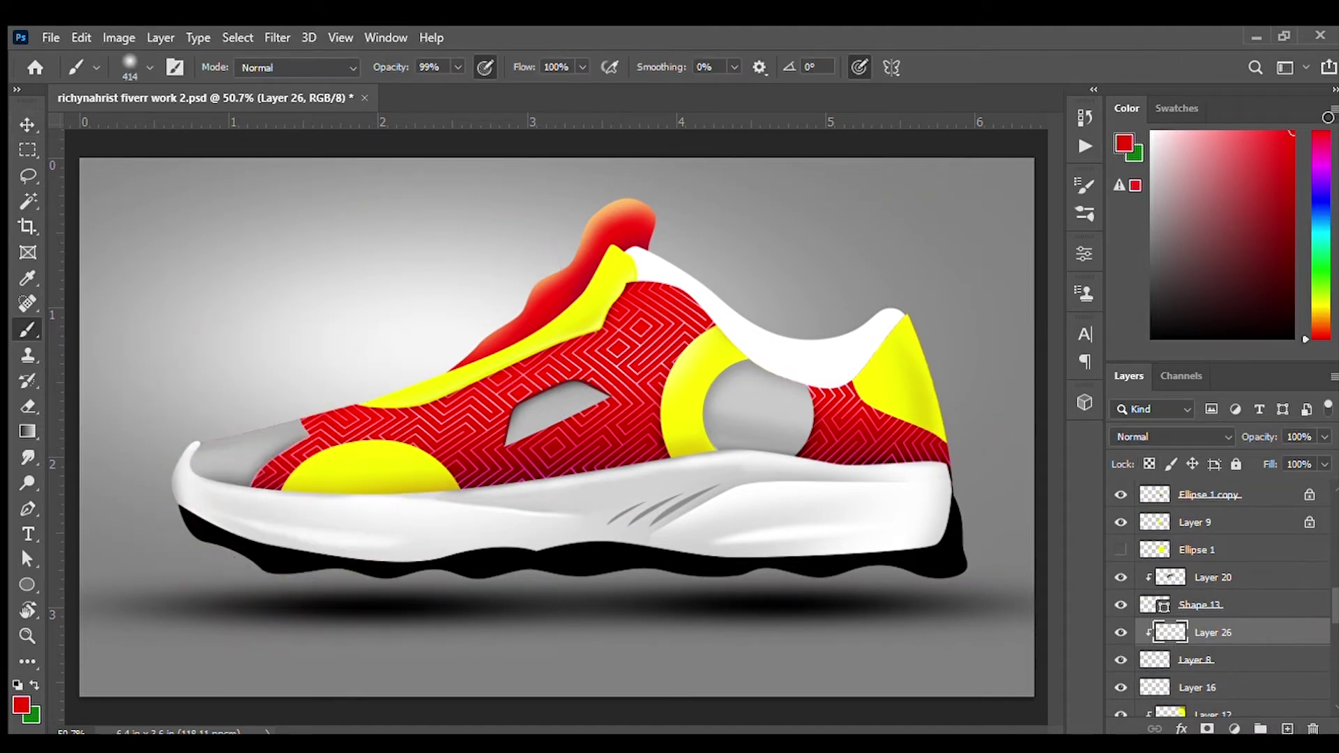
left_click(306, 519, "alt")
left_click_drag(223, 453, 274, 537)
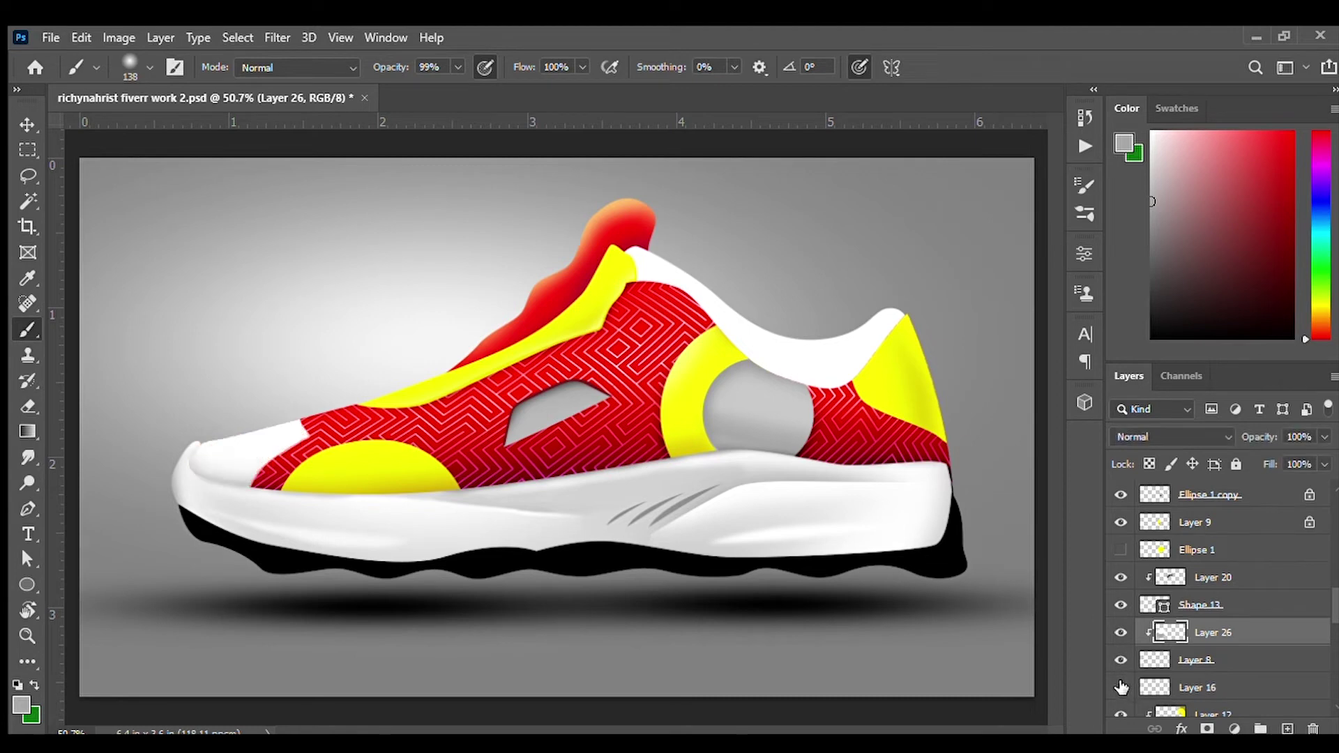
- Clip Layer 16 to the layer below and add Layer 27 below Layer 8
key("alt+bracketleft")
scroll(1124, 690, "down", 1)
left_click(1154, 662, "alt")
key("ctrl+shift+alt+n")
mouse_move(330, 443)
left_mouse_down()
mouse_move(391, 444)
mouse_move(488, 411)
left_mouse_up()
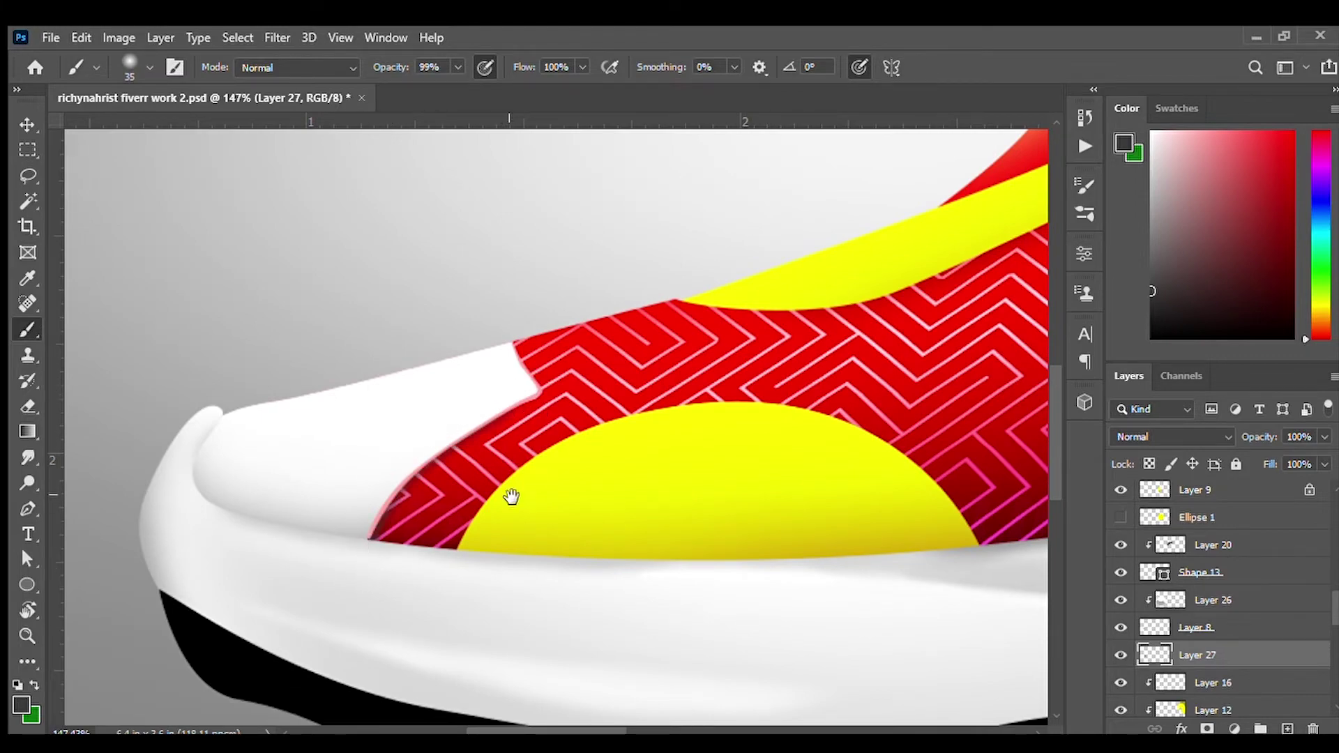
- Hide Layer 27 and add a new empty Layer 28 above Layer 25
scroll(511, 496, "down", 5)
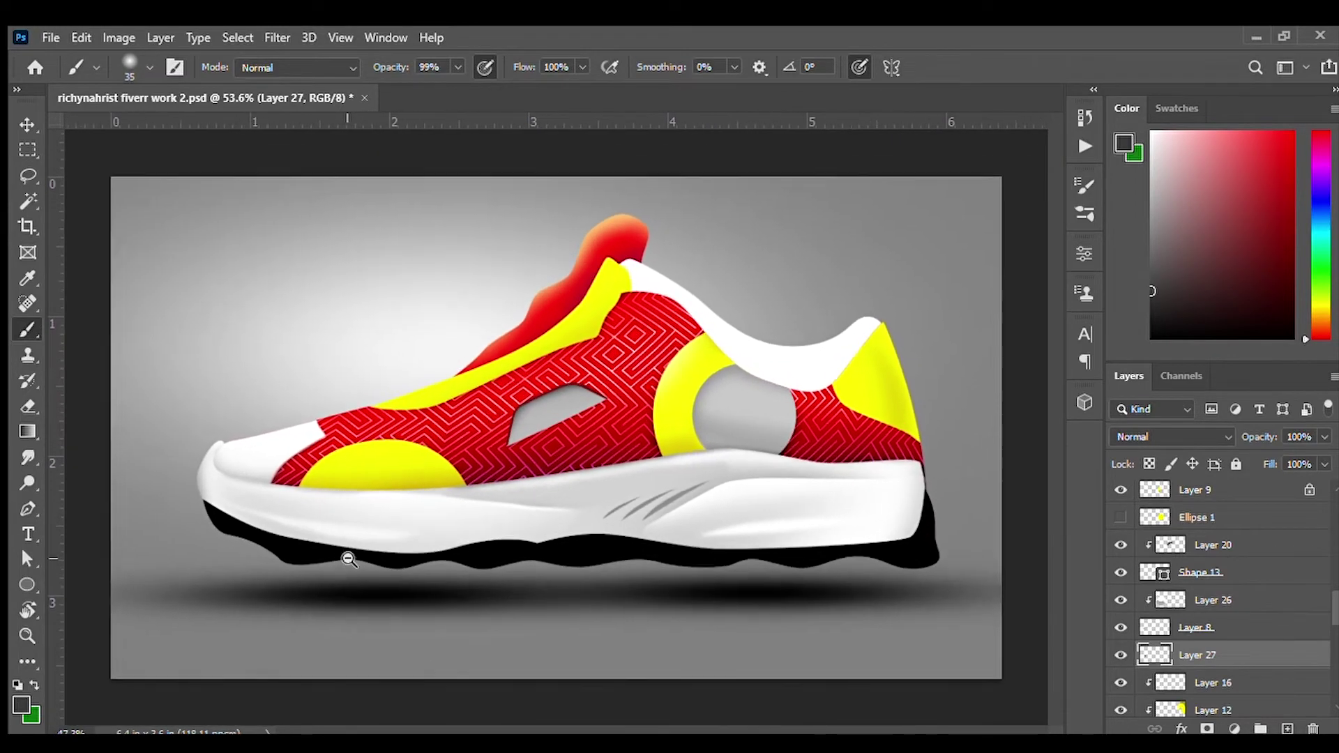
scroll(598, 508, "down", 1)
left_click(1120, 654)
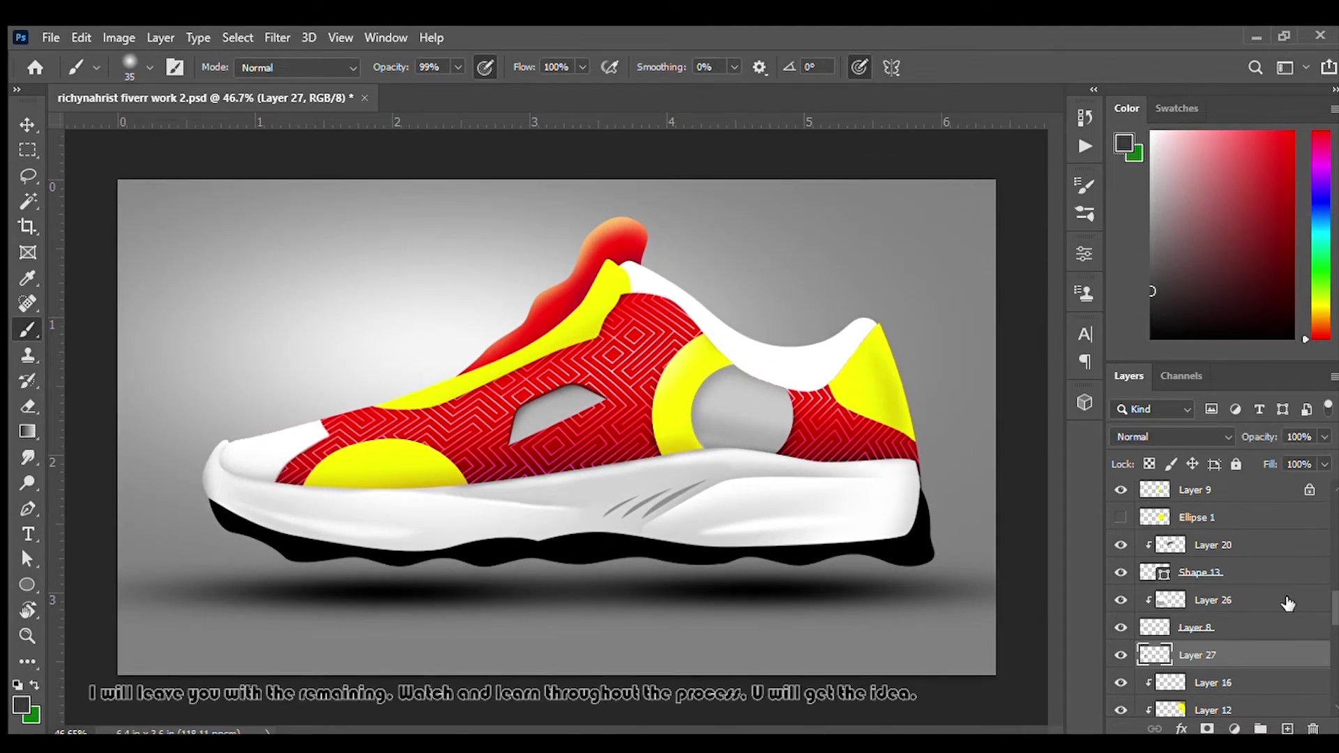
scroll(1288, 604, "down", 5)
left_click(1120, 596)
left_click(1185, 541)
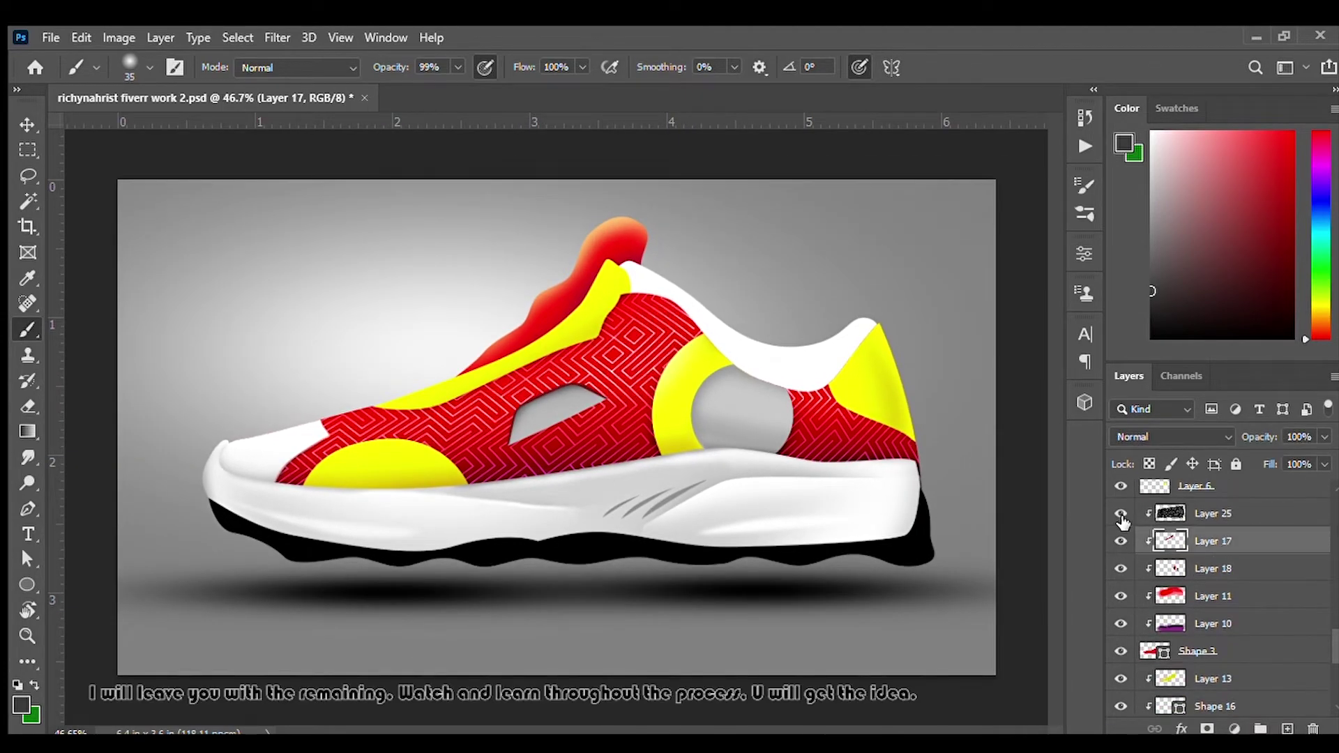
left_click(1286, 728)
scroll(600, 412, "up", 5)
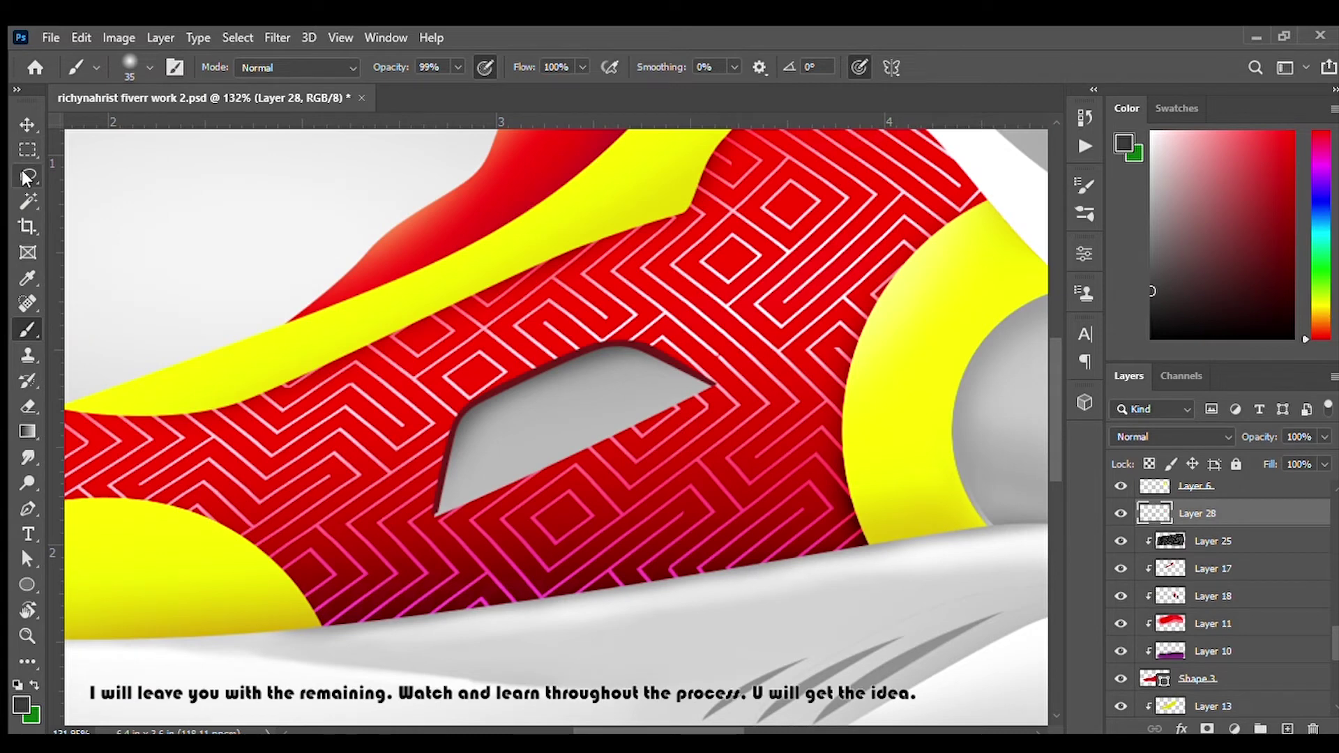
- Select the lower red panel with the Polygonal Lasso and add a layer above Layer 11
left_click(25, 176)
left_click(873, 300)
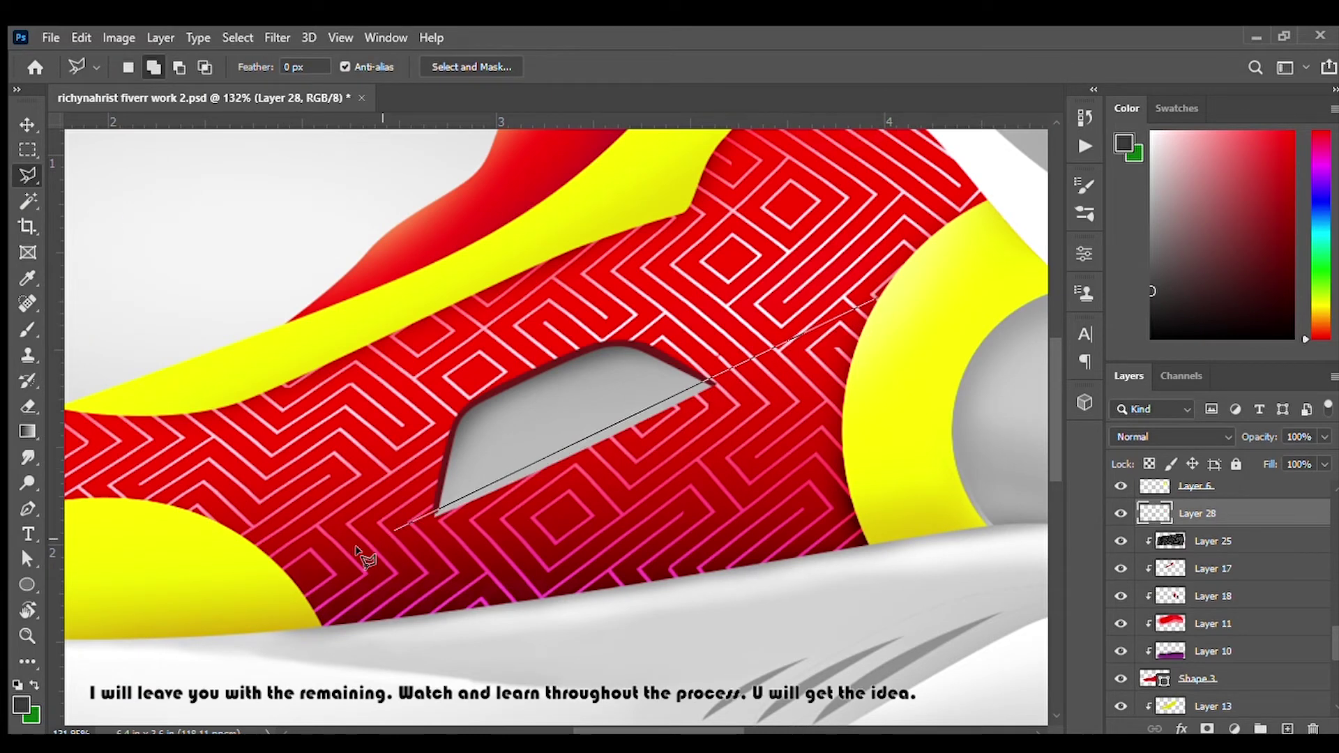
left_click(258, 597)
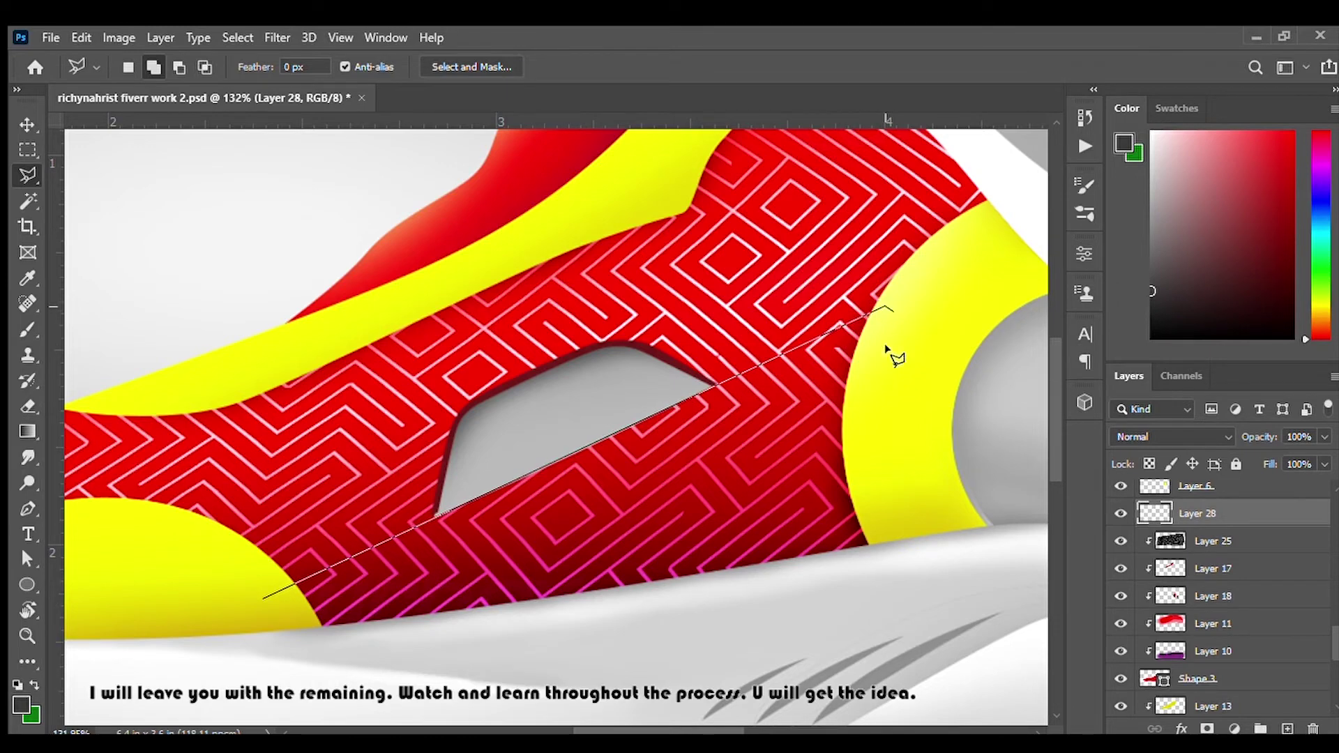
left_click(301, 647)
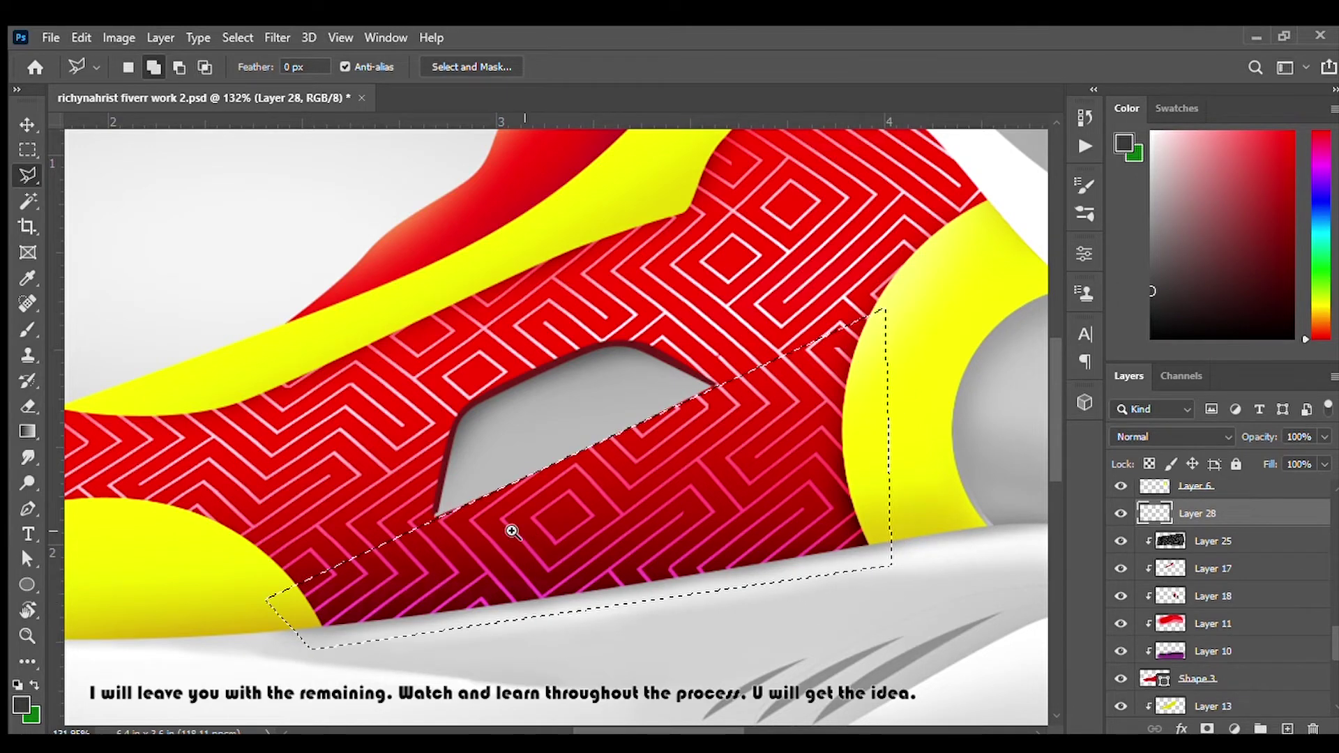
scroll(523, 529, "down", 3)
key("b")
left_click(1177, 627)
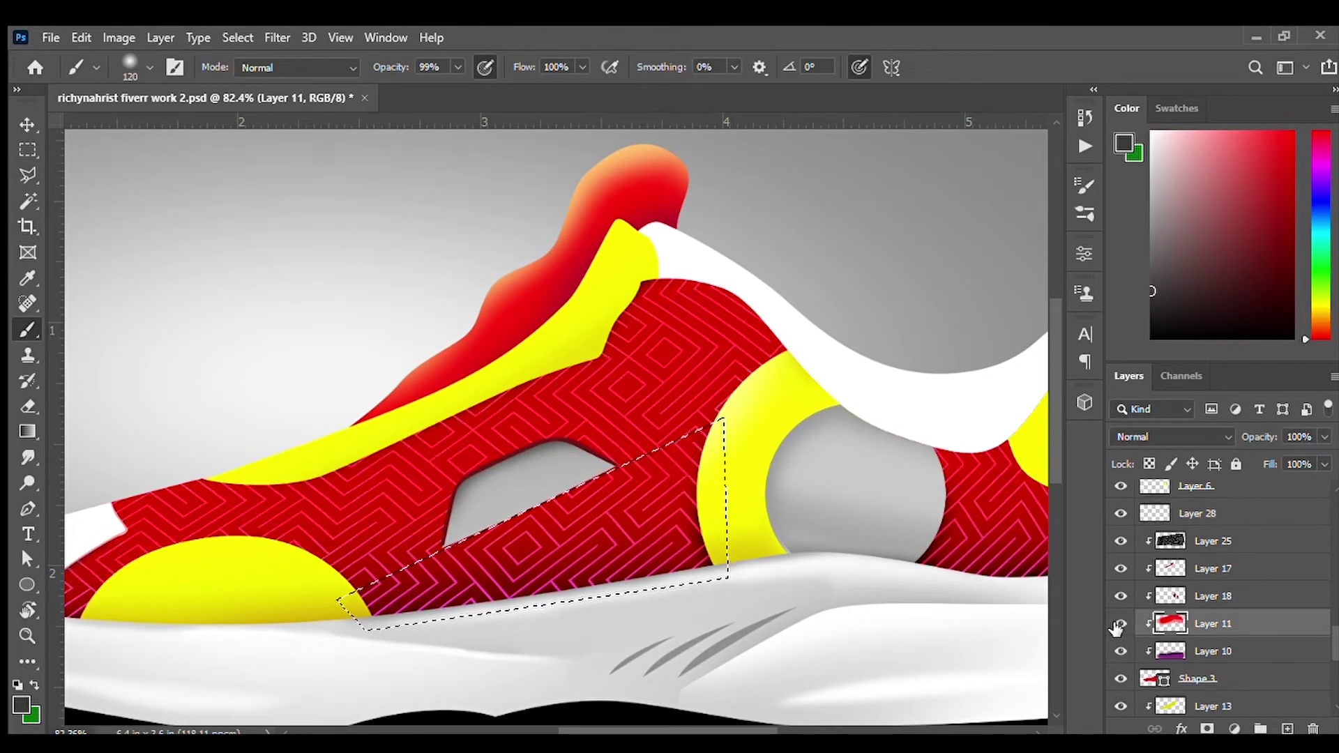
left_click(1287, 728)
- Pick a pink brush colour, adjust brush size, and move Layer 29 higher
left_click(590, 438, "alt")
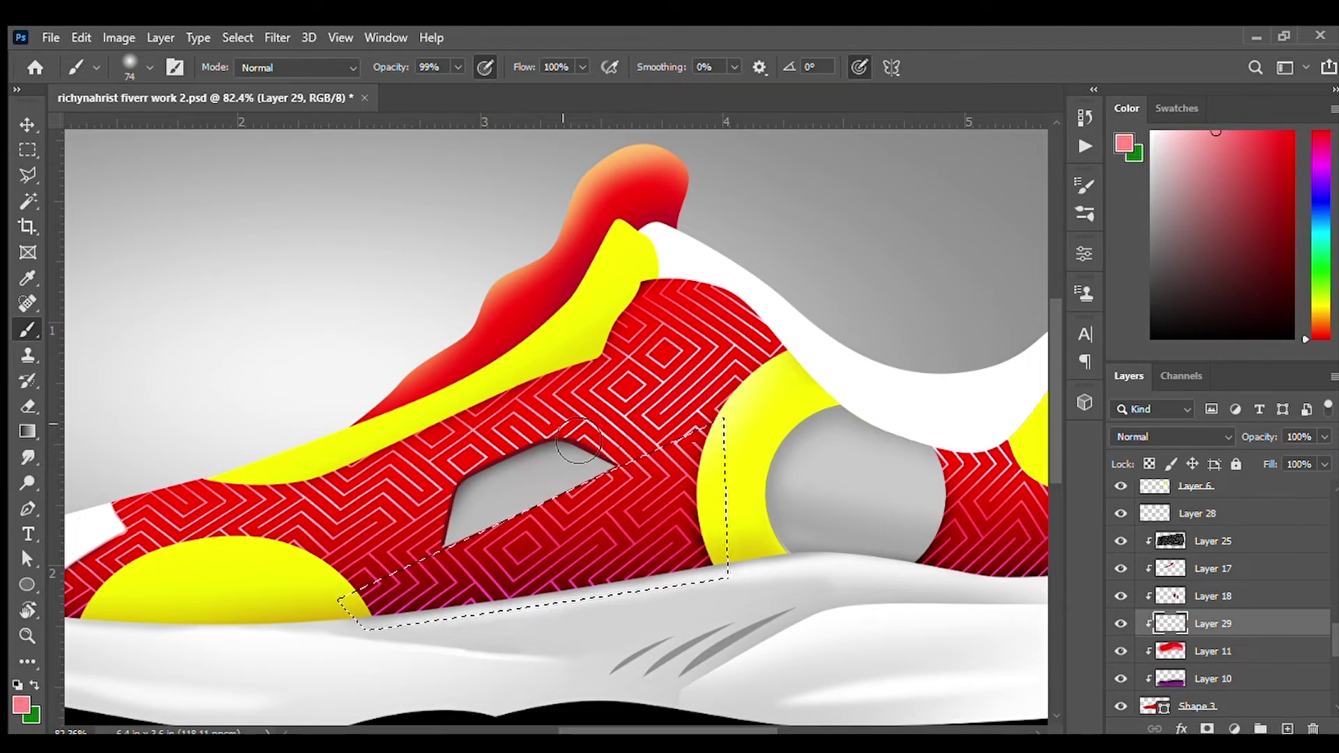
key("bracketright")
key("bracketright")
key("bracketright")
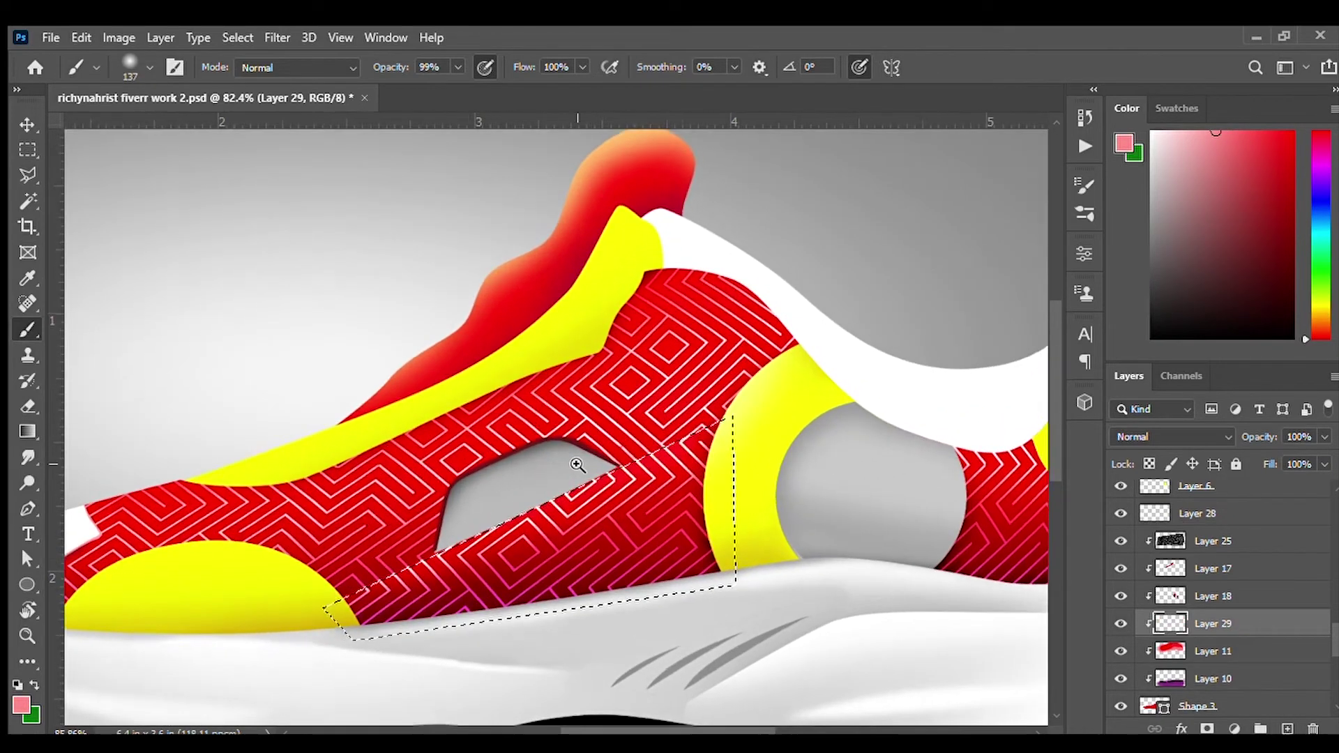
scroll(585, 465, "up", 2)
key("bracketleft")
key("bracketleft")
mouse_move(1176, 623)
left_mouse_down()
mouse_move(1177, 564)
mouse_move(1171, 619)
mouse_move(1171, 593)
left_mouse_up()
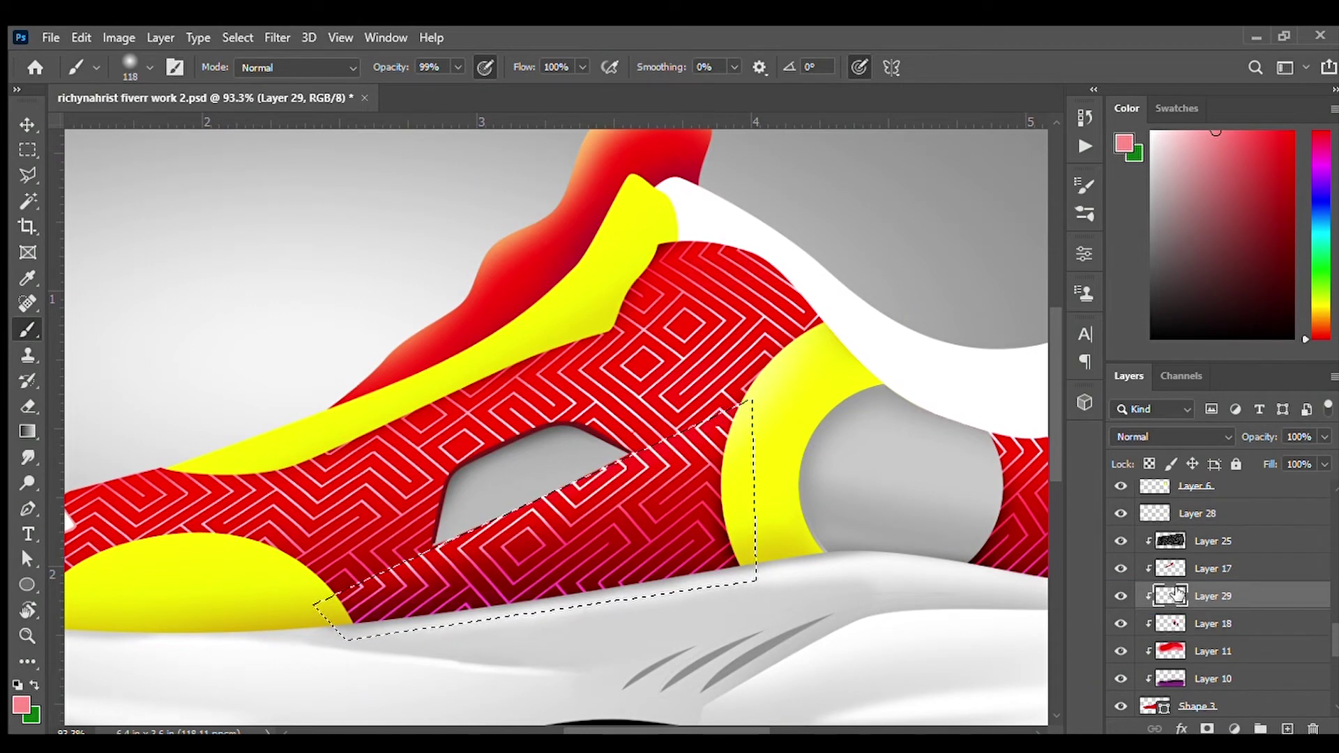
key("ctrl+bracketleft")
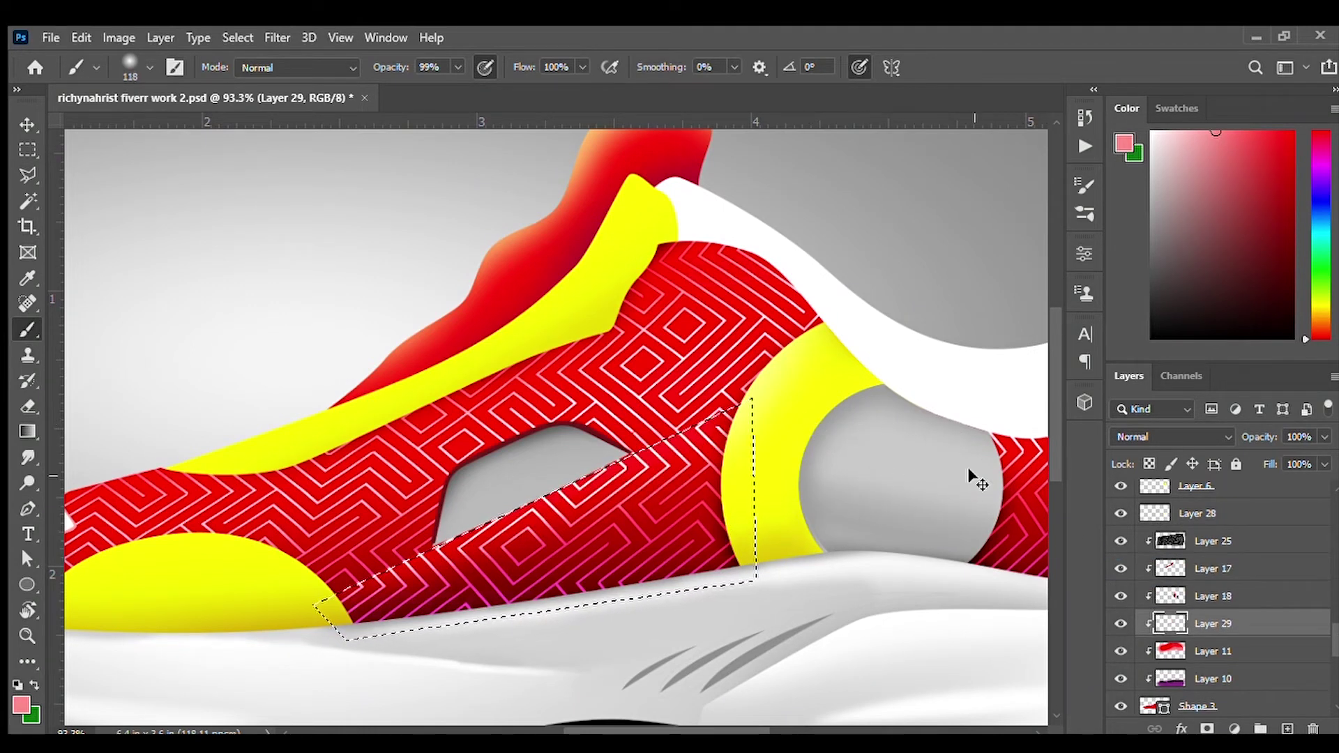
key("bracketright")
key("bracketright")
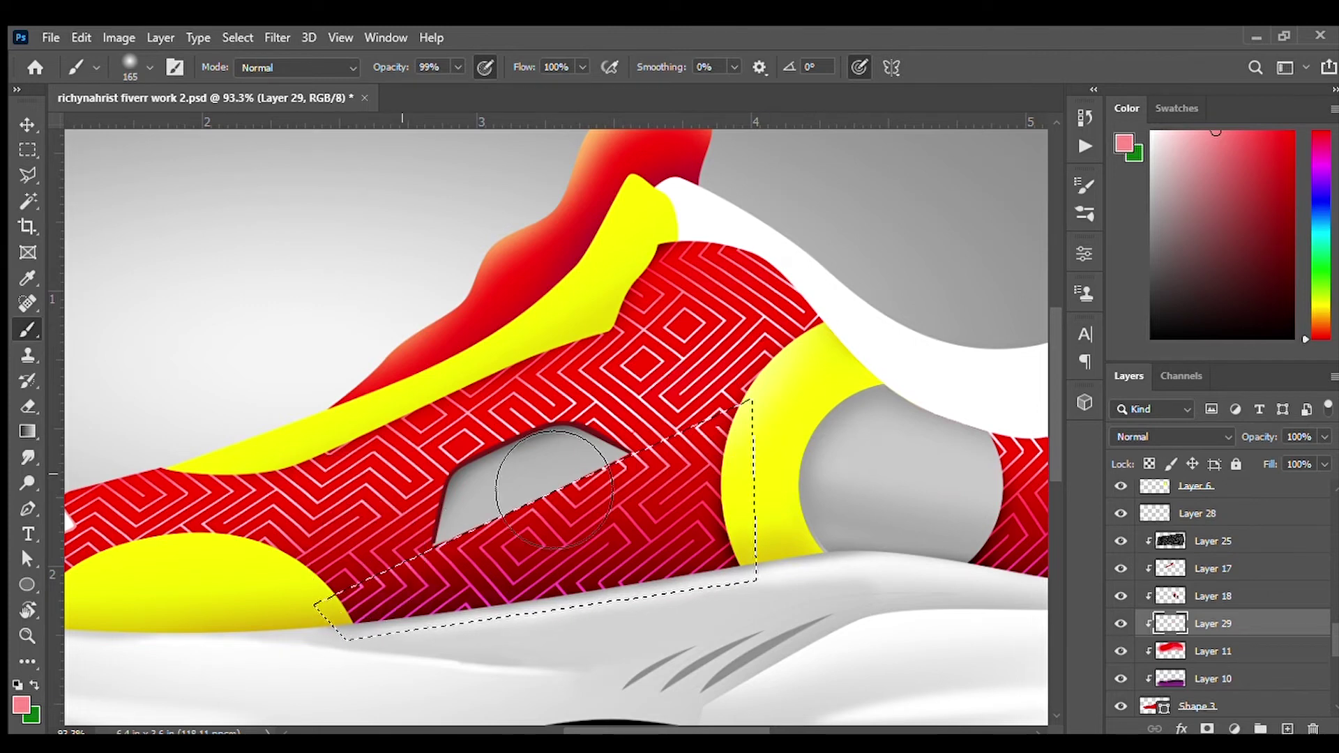
key("ctrl+d")
- Lasso a selection along the seam on a new layer above the patterned layer
scroll(685, 504, "up", 1)
left_click_drag(685, 503, 677, 499)
key("l")
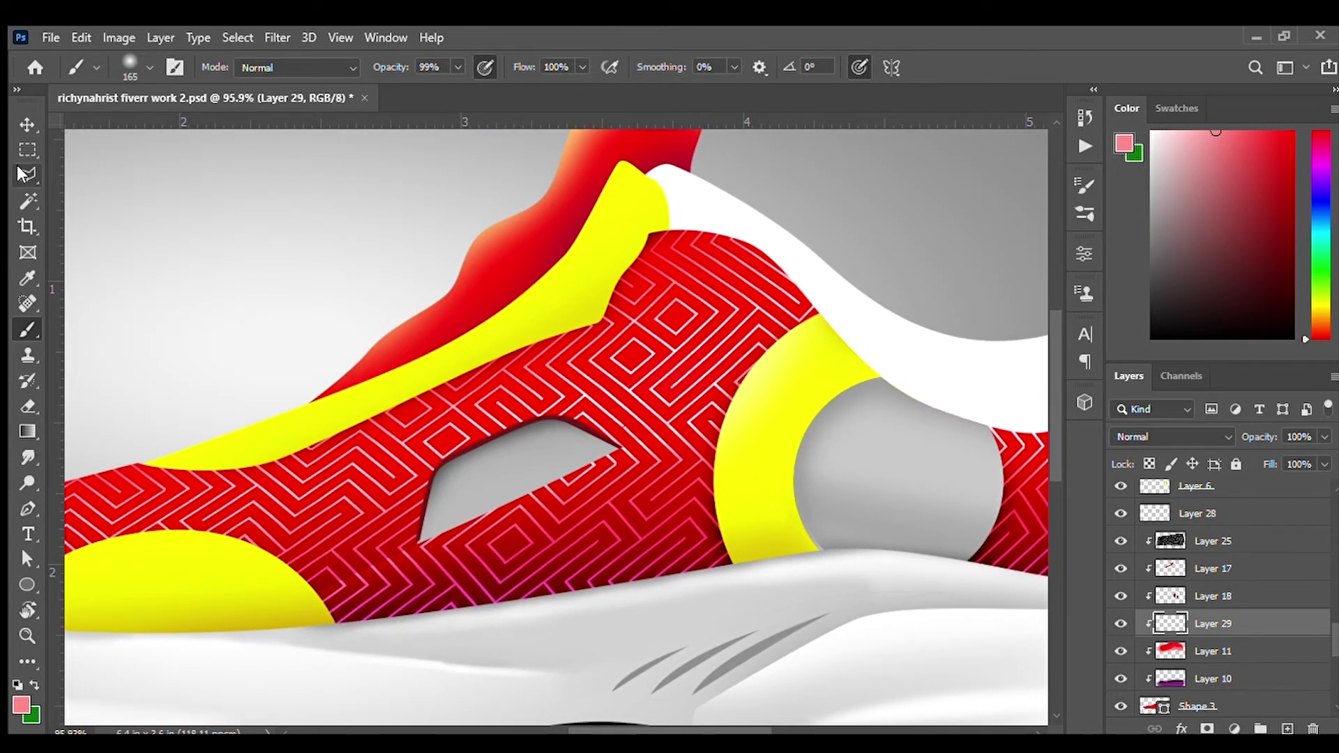
left_click(1186, 541)
key("ctrl+shift+alt+n")
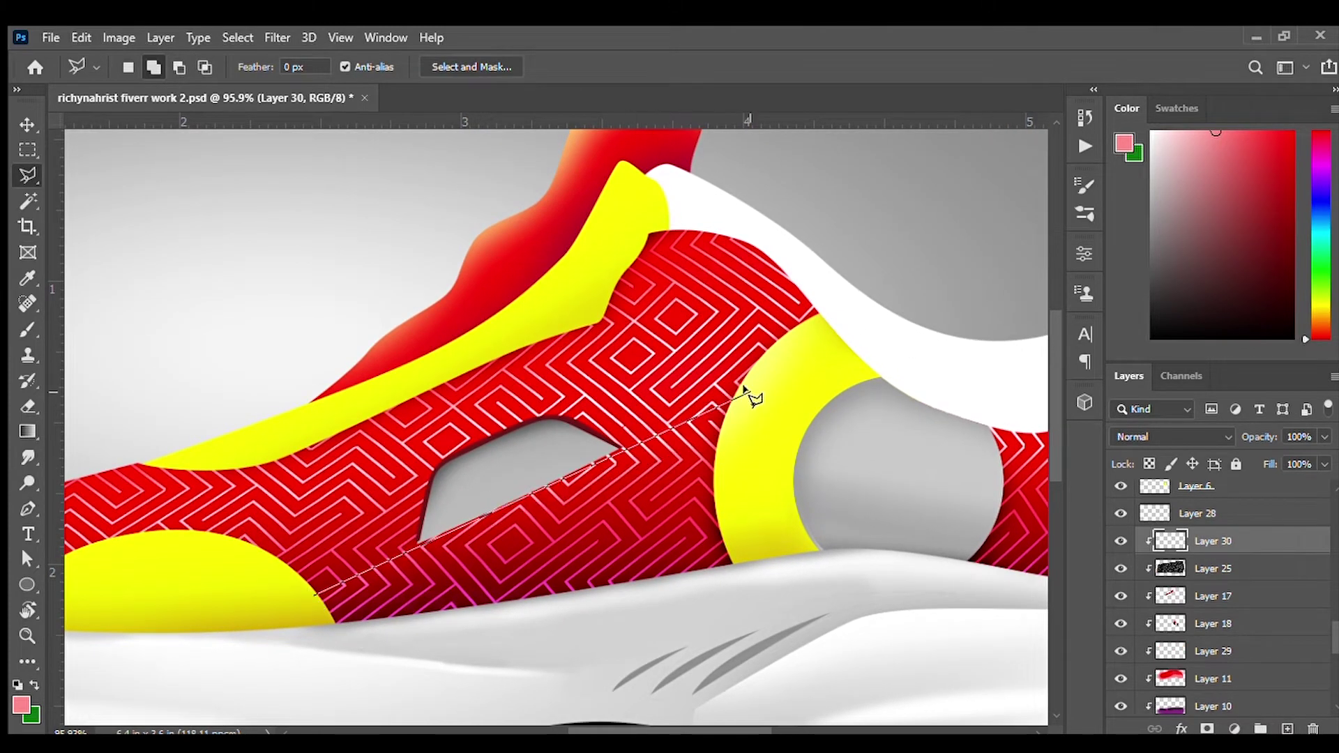
left_click(312, 592)
- Brush a magenta-pink line along the seam selection, then deselect
key("b")
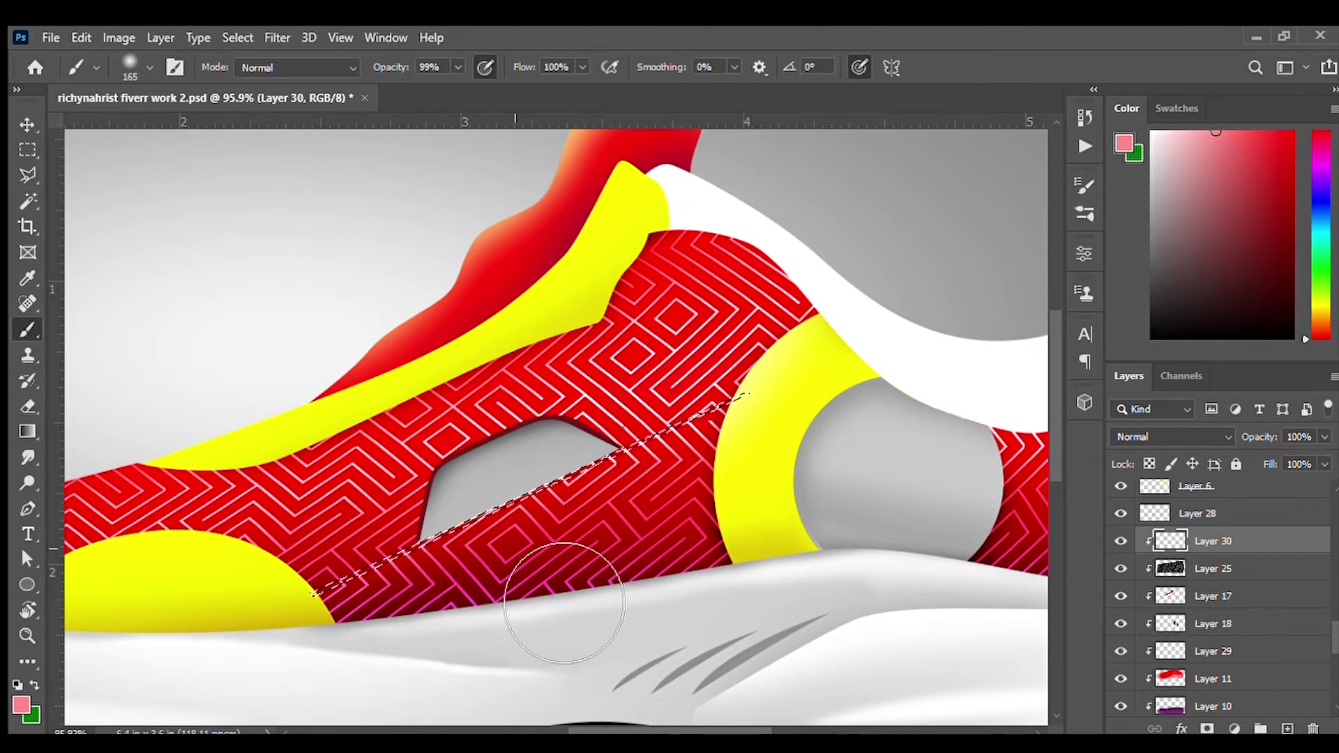
left_click(1221, 135)
left_click_drag(1320, 131, 1320, 143)
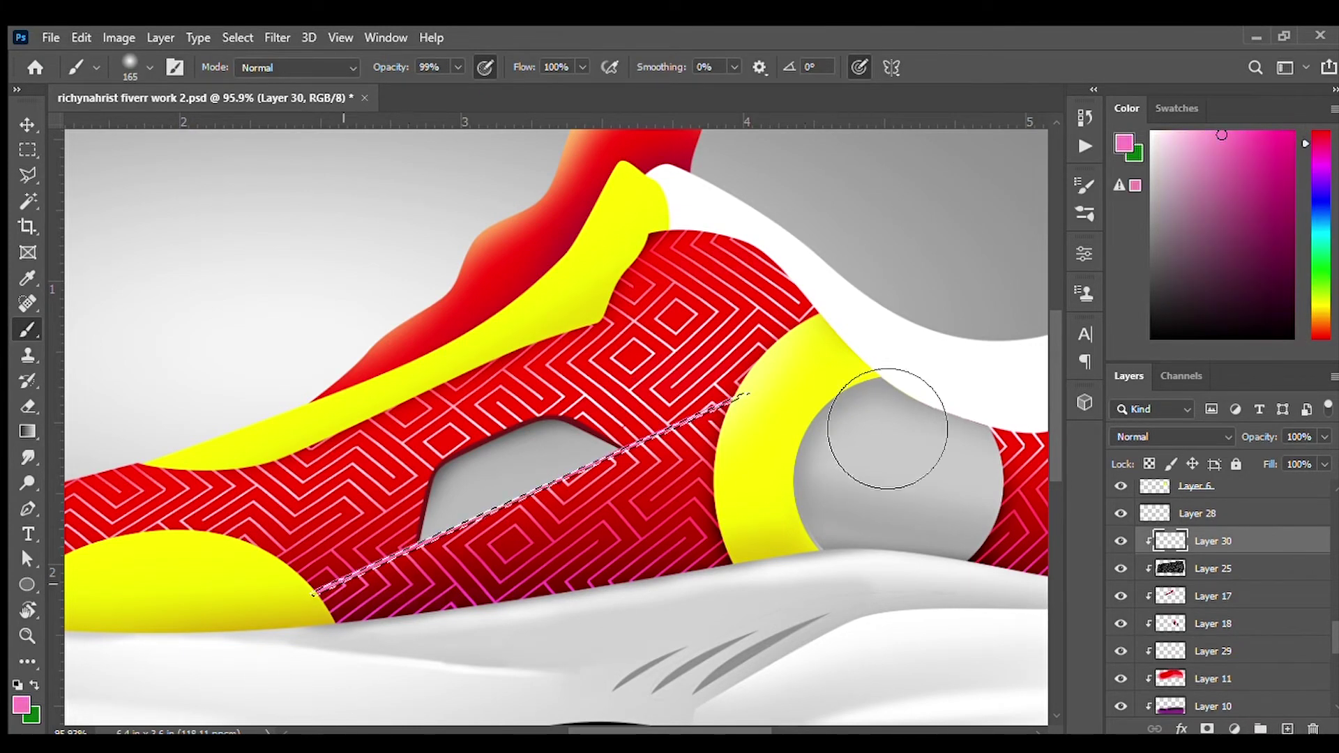
key("ctrl+d")
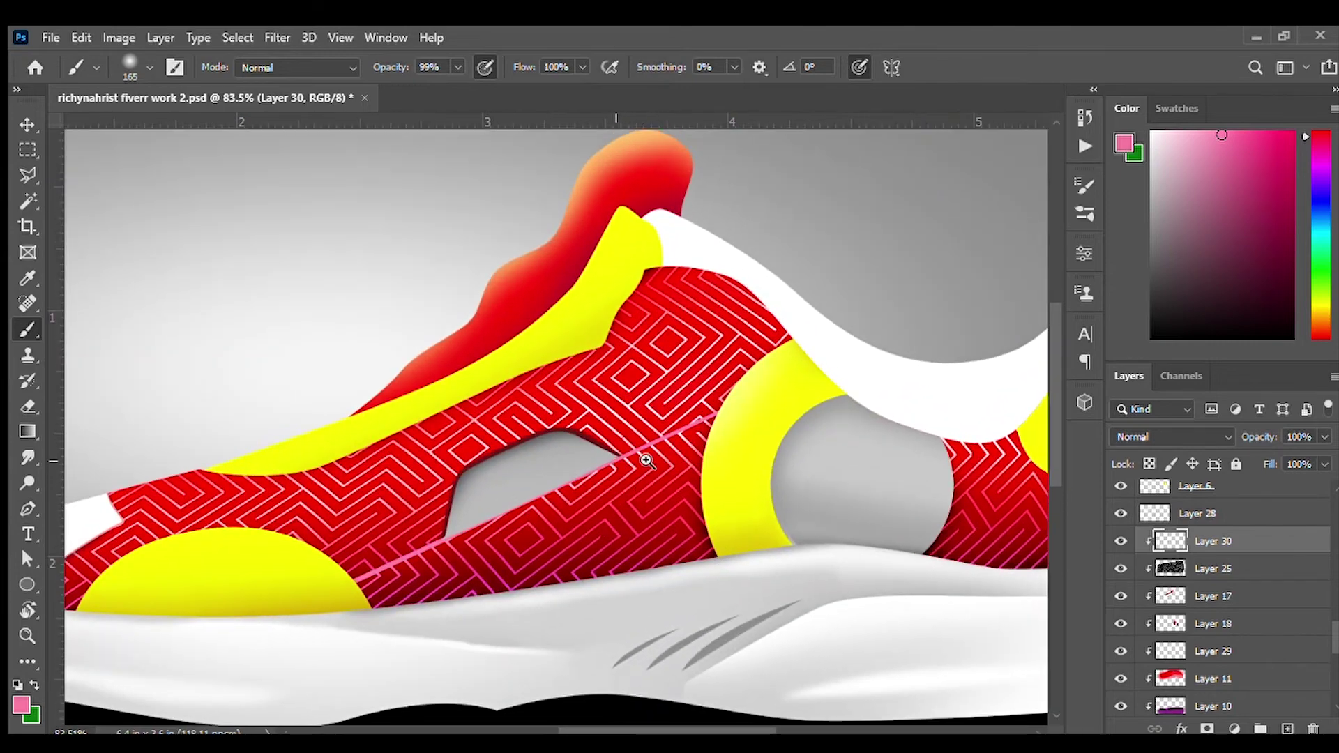
left_click_drag(601, 460, 652, 460)
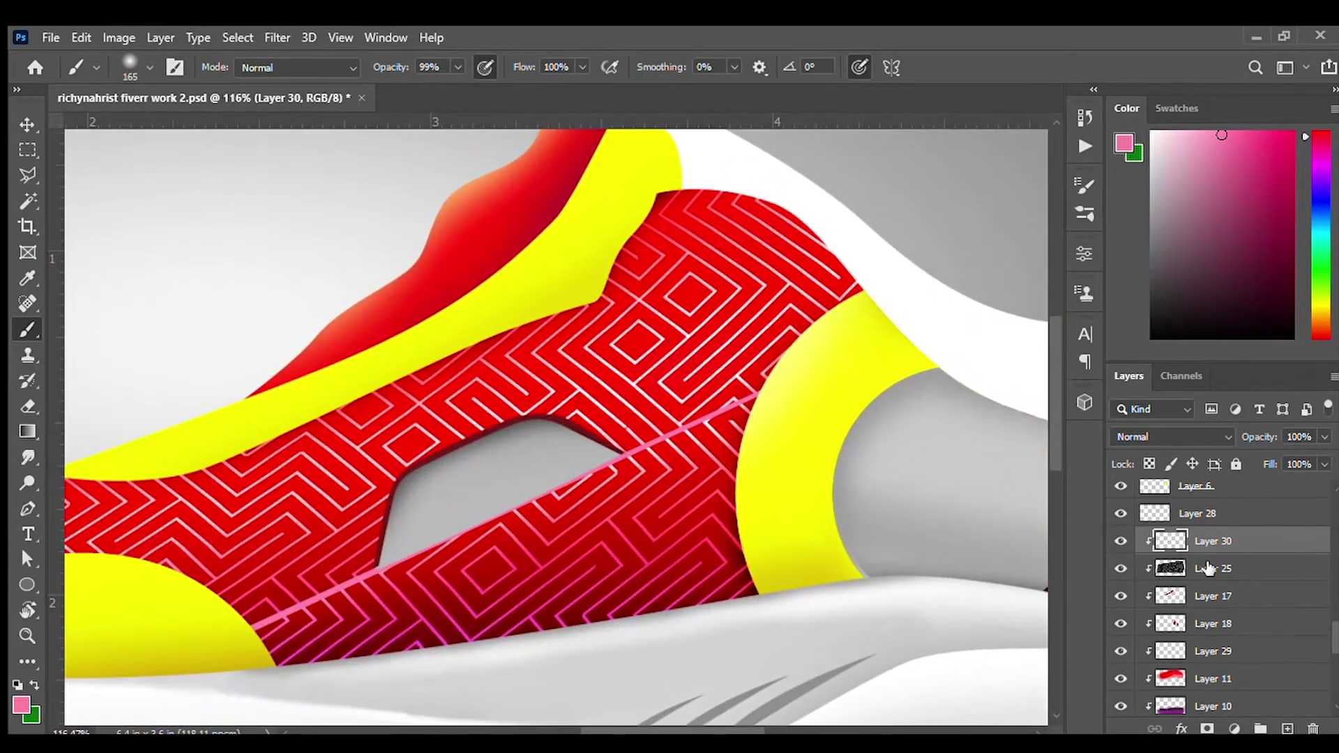
left_click_drag(770, 617, 785, 613)
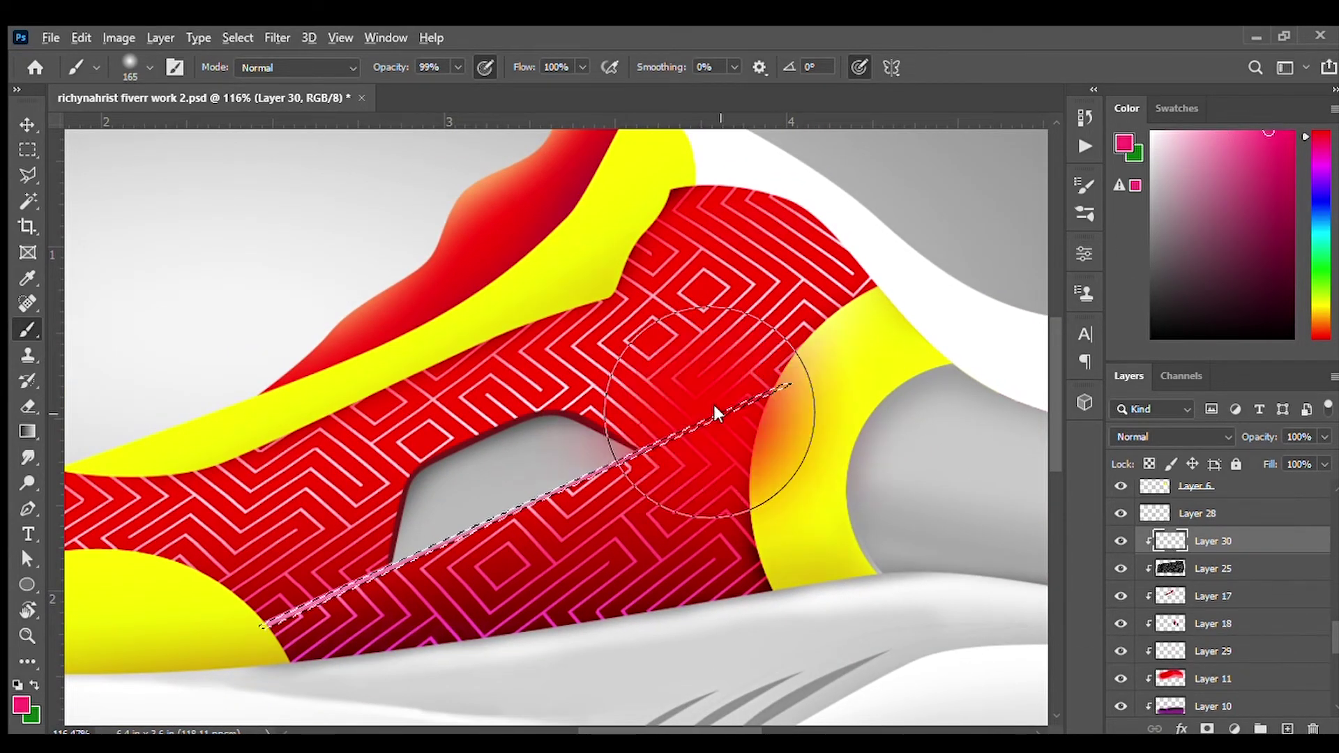
key("ctrl+d")
- Lasso the upper and shade it dark maroon with a smaller brush
scroll(687, 488, "up", 1)
key("l")
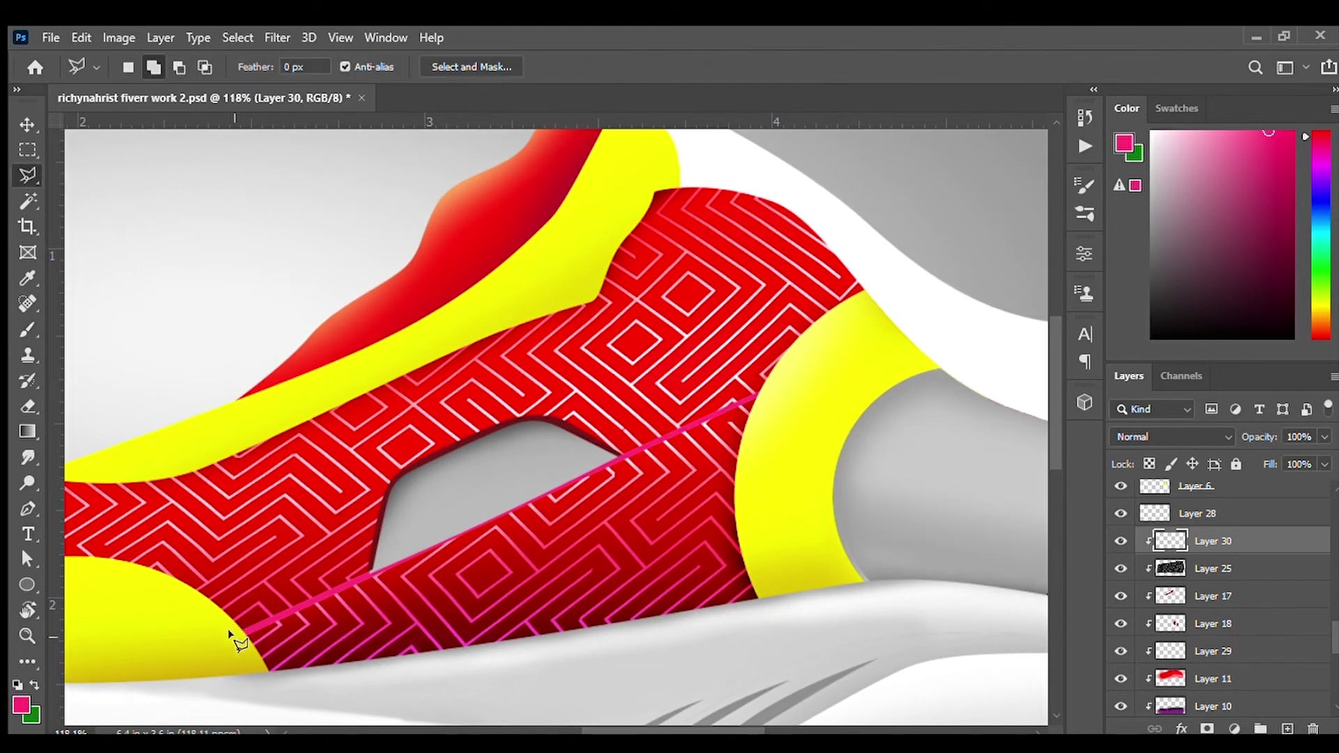
left_click(826, 331)
left_click(631, 261)
left_click(129, 471)
left_click(101, 600)
left_click(241, 631)
key("b")
left_click(1255, 283)
key("bracketleft")
key("bracketleft")
key("bracketleft")
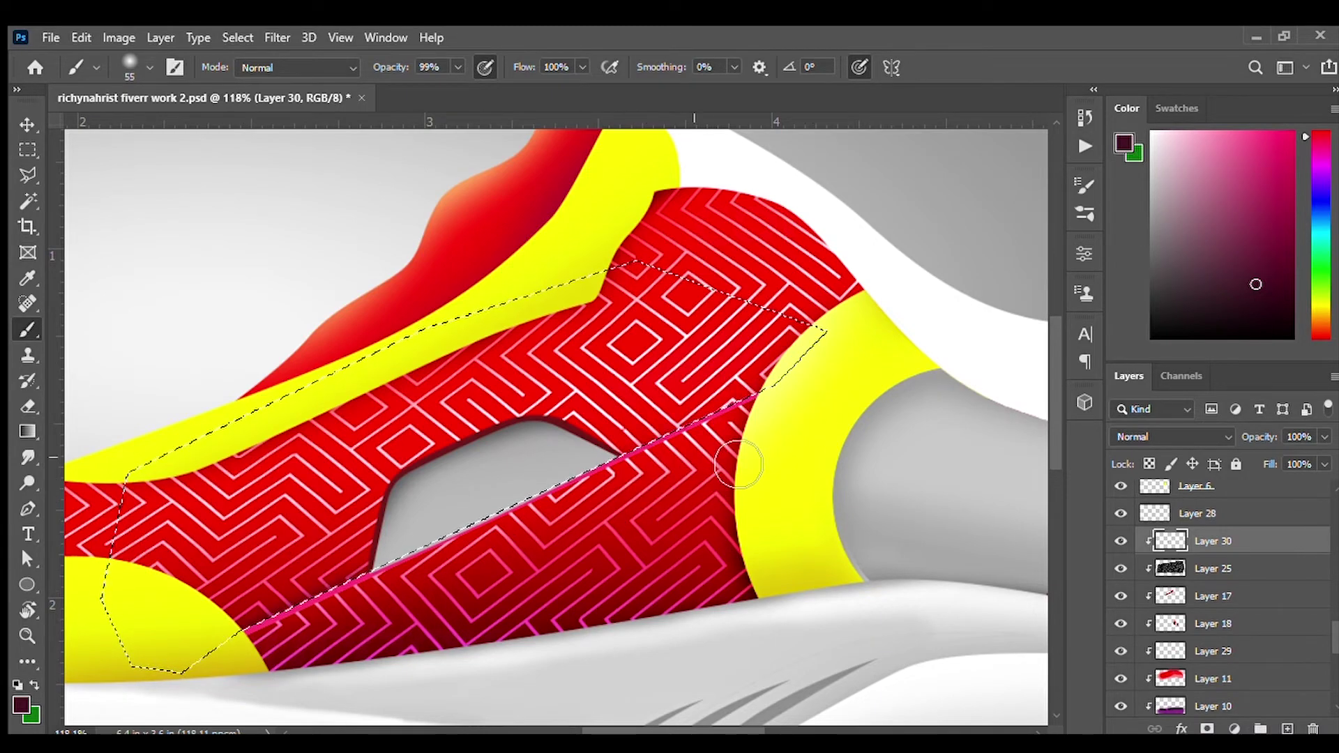
key("ctrl+d")
- Drag the Ellipse 1 copy layer into a new position and select the Shape 16 layer
scroll(587, 508, "down", 5)
scroll(589, 530, "up", 3)
scroll(562, 466, "down", 3)
left_click_drag(728, 526, 703, 527)
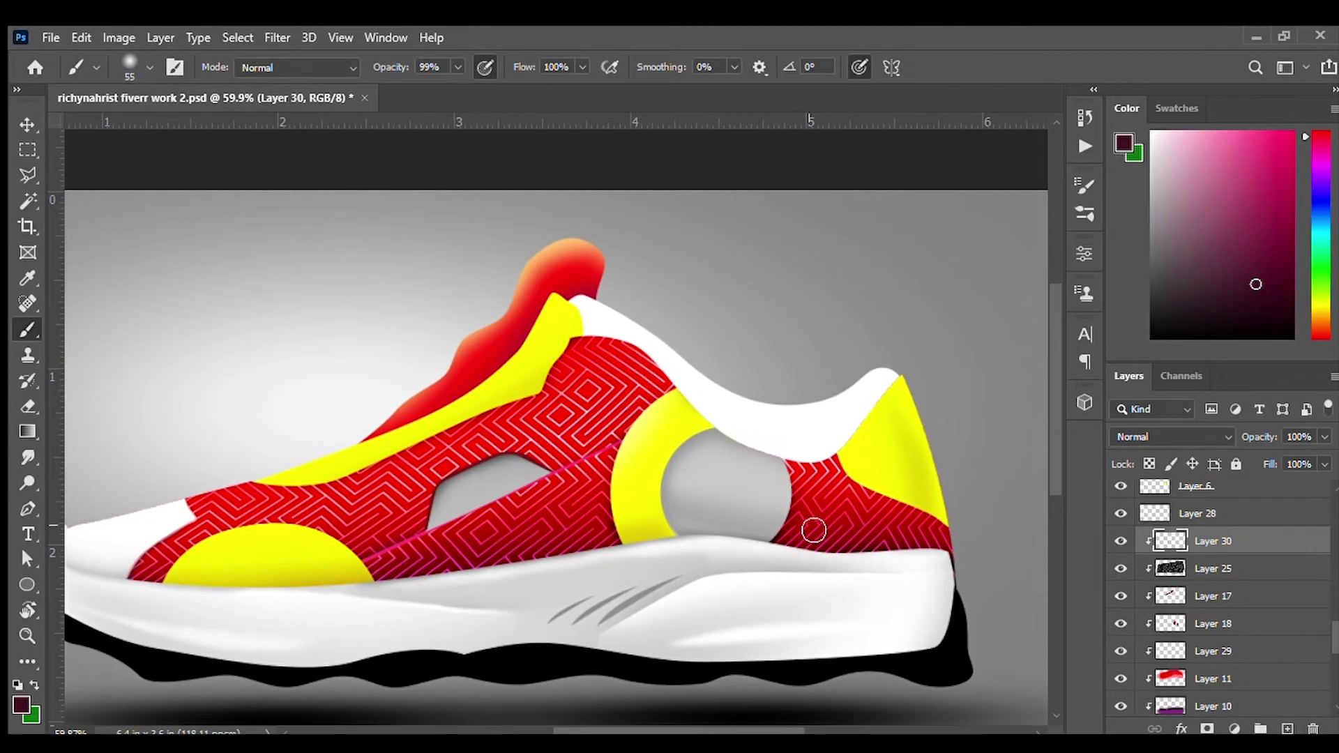
key("v")
left_click(725, 488, "ctrl")
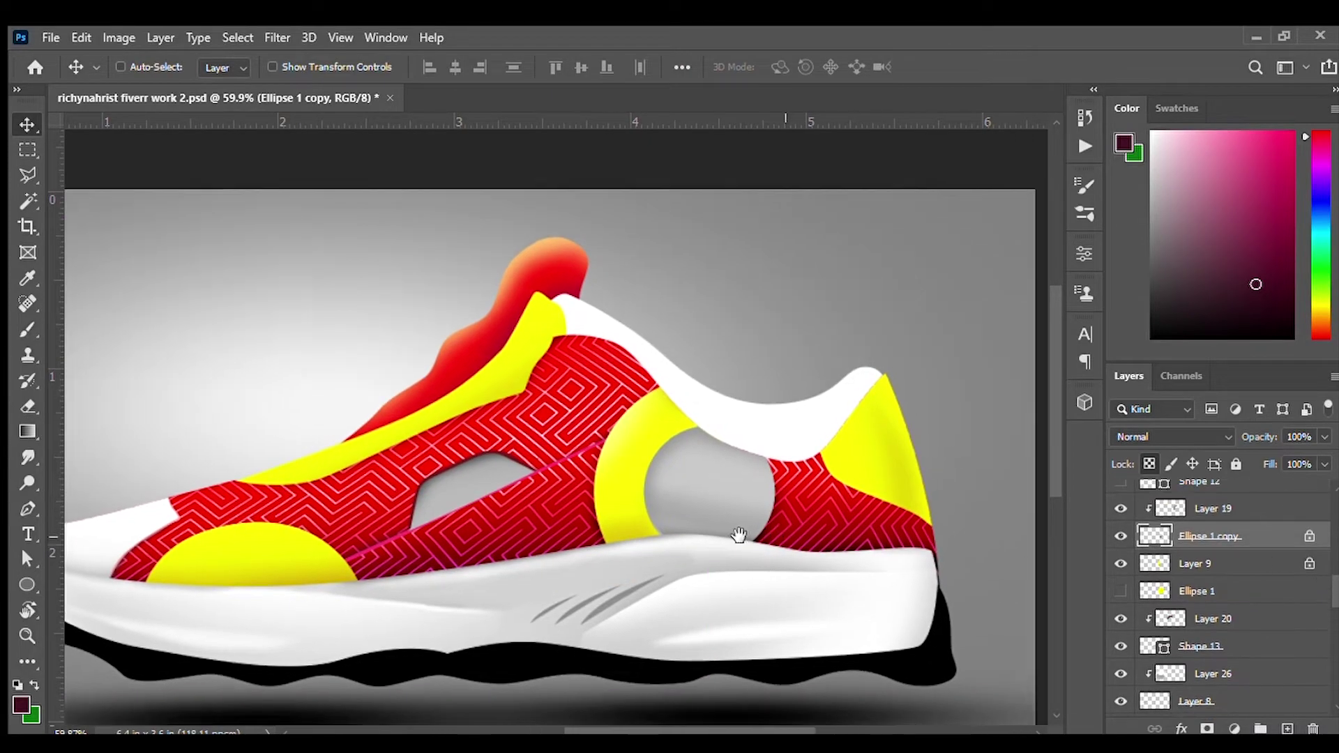
left_click_drag(735, 538, 682, 551)
left_click(806, 439, "ctrl")
scroll(806, 439, "up", 2)
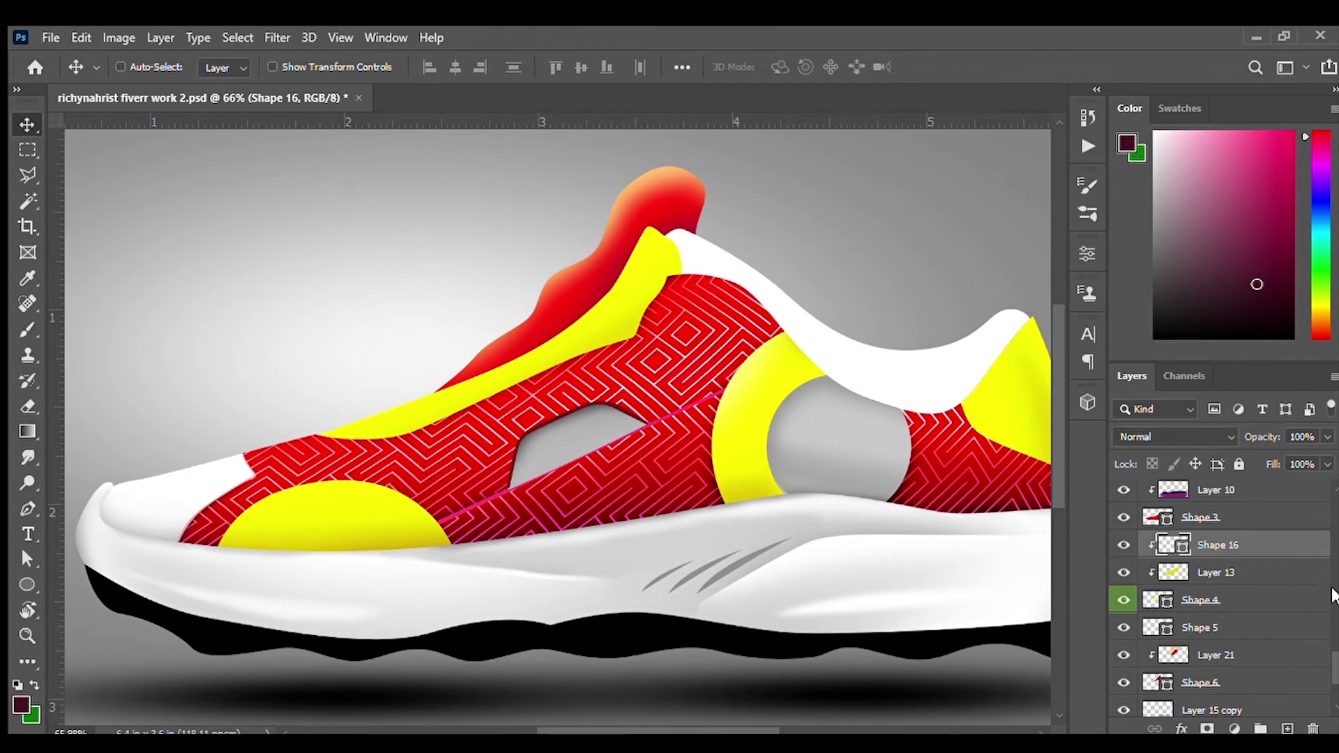
scroll(1220, 599, "up", 2)
scroll(1220, 600, "down", 3)
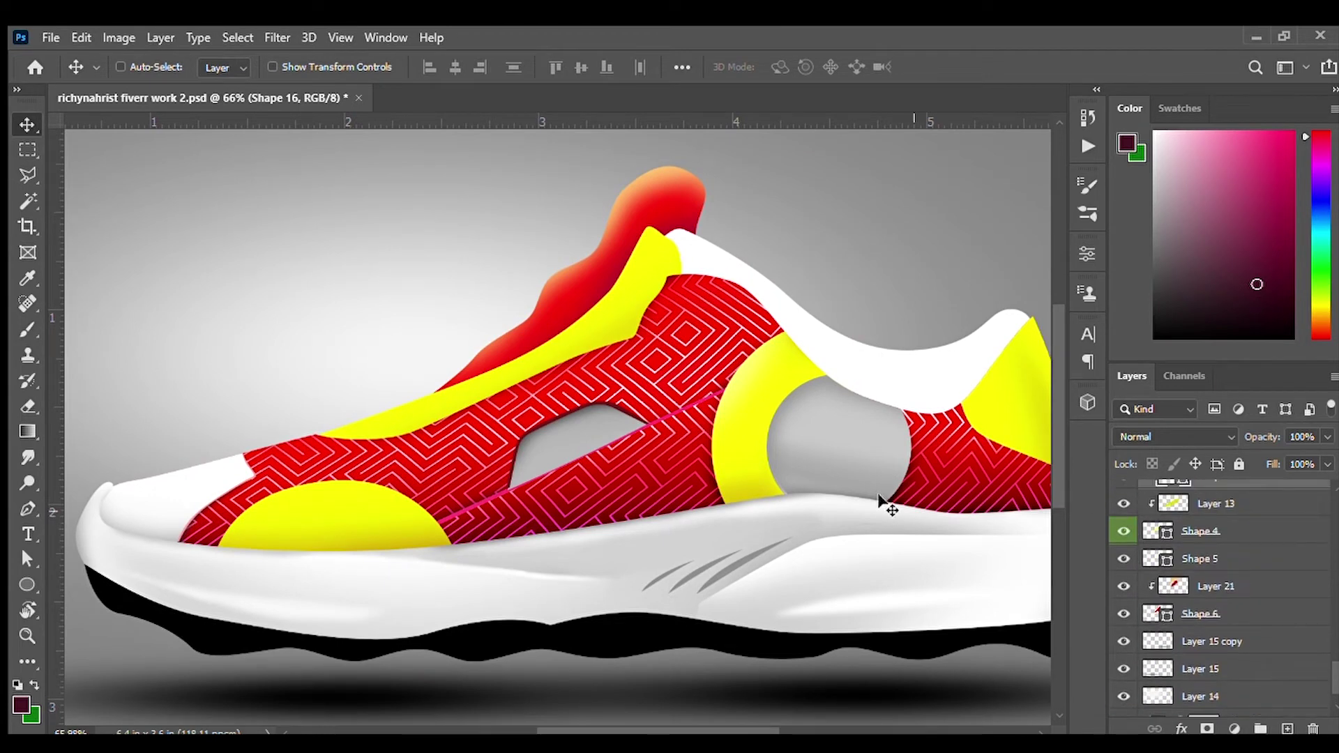
- Add a new Layer 31 clipped to the Shape 5 collar layer
scroll(880, 500, "right", 3)
left_click(1185, 558)
key("b")
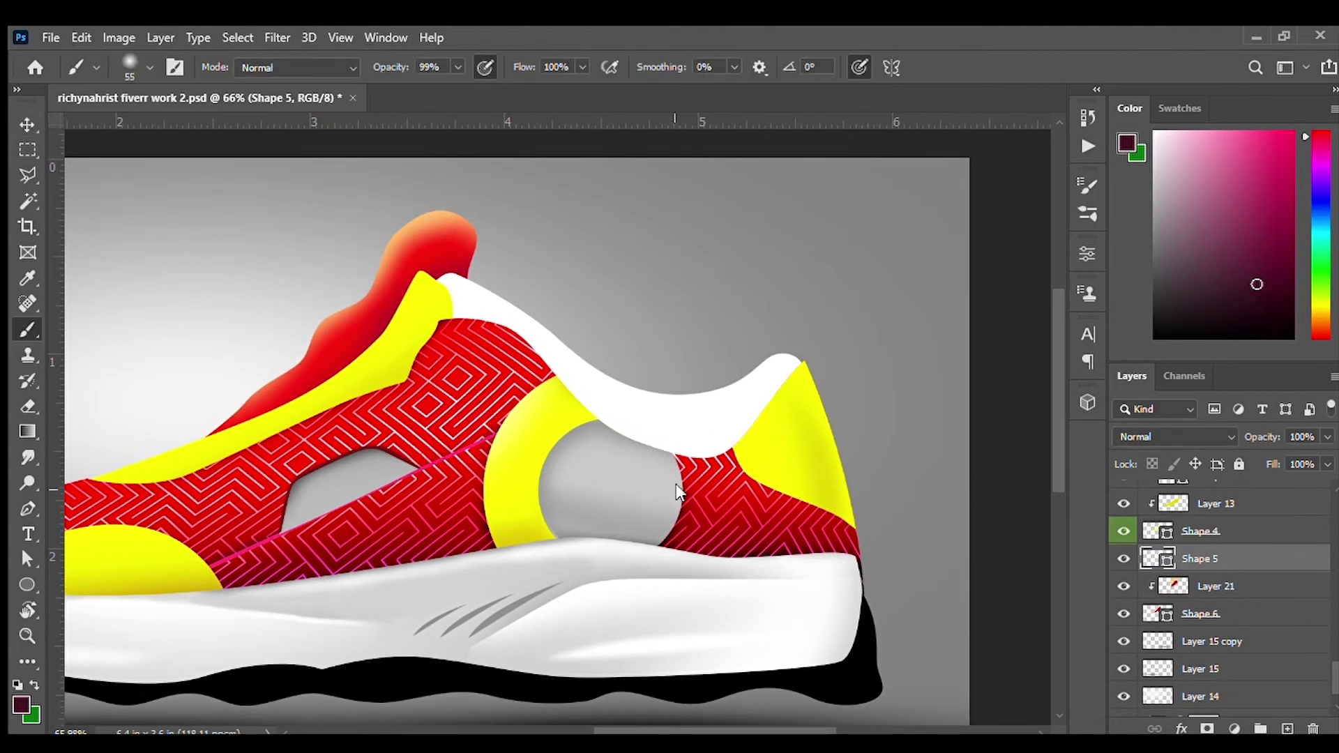
left_click(1286, 729)
key("ctrl+alt+g")
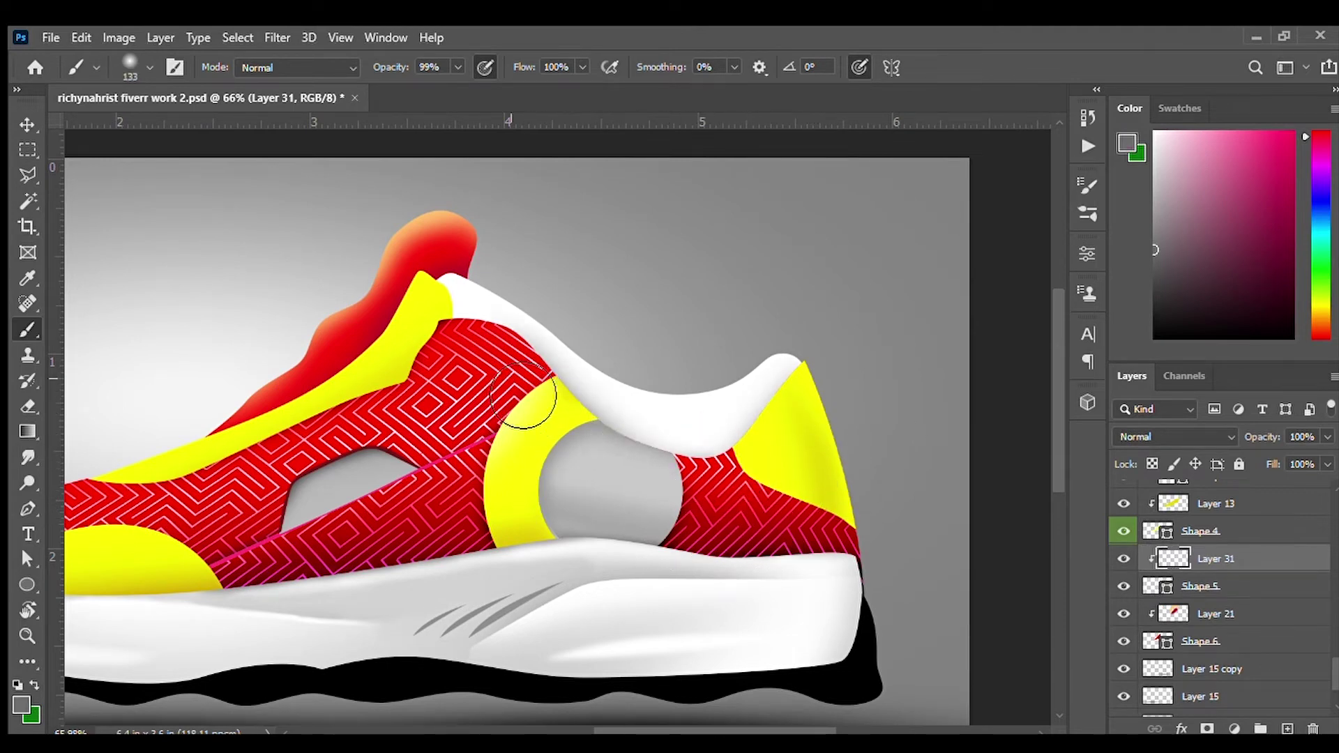
scroll(622, 494, "up", 2)
- Brush soft light-grey and white shading on the collar at varying brush sizes
key("bracketleft")
key("bracketleft")
key("bracketleft")
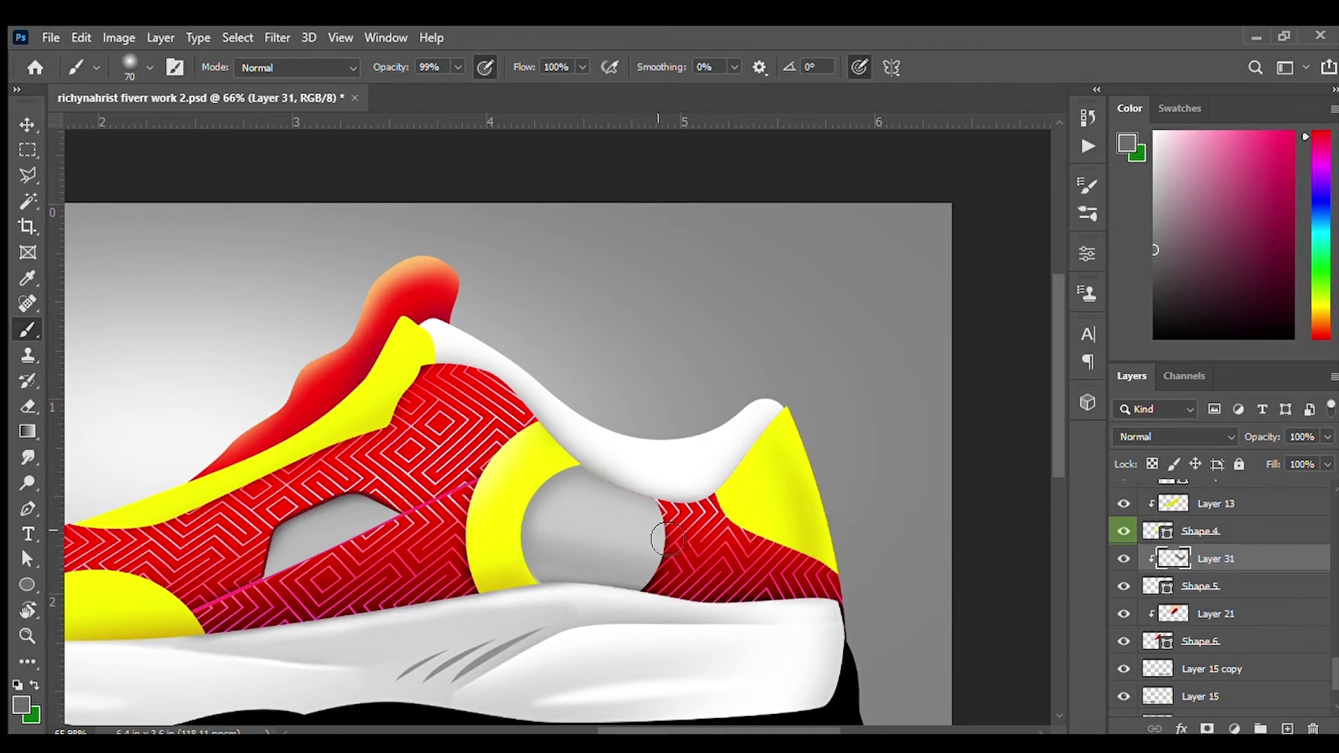
left_click(1155, 180)
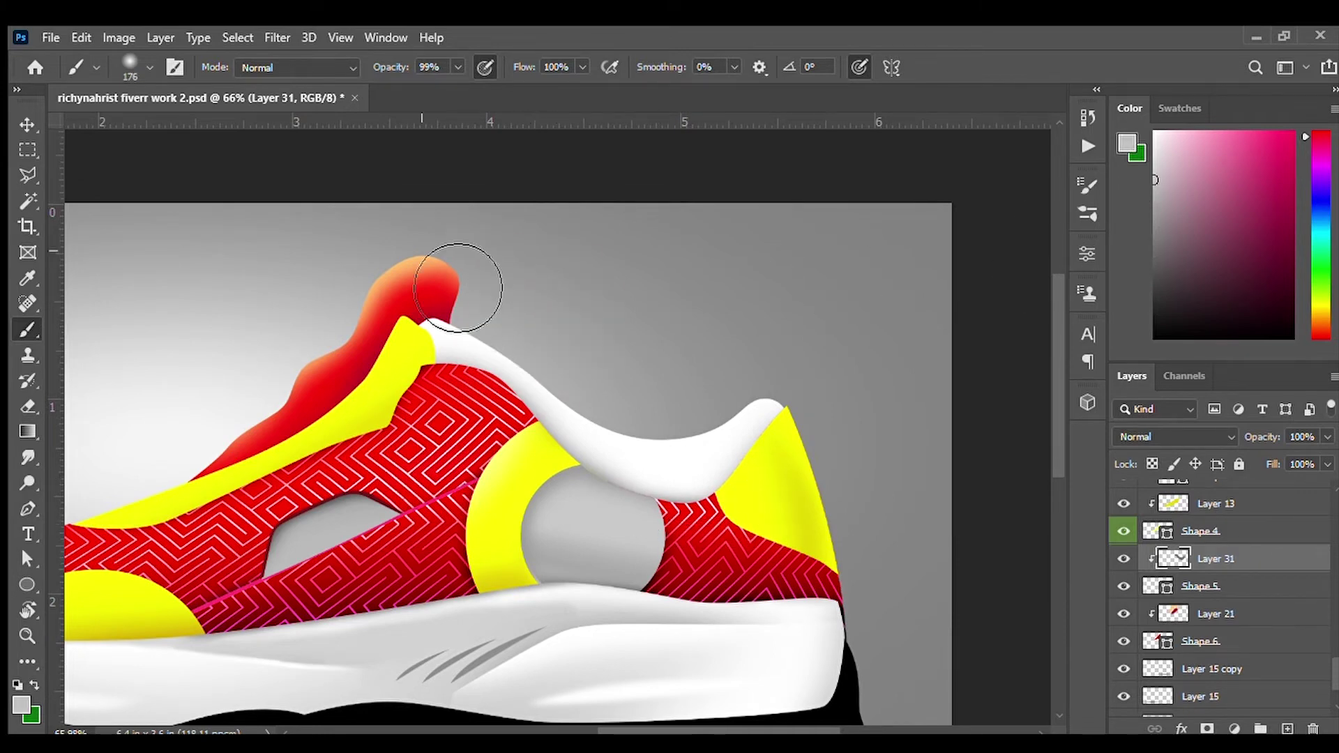
left_click(1154, 141)
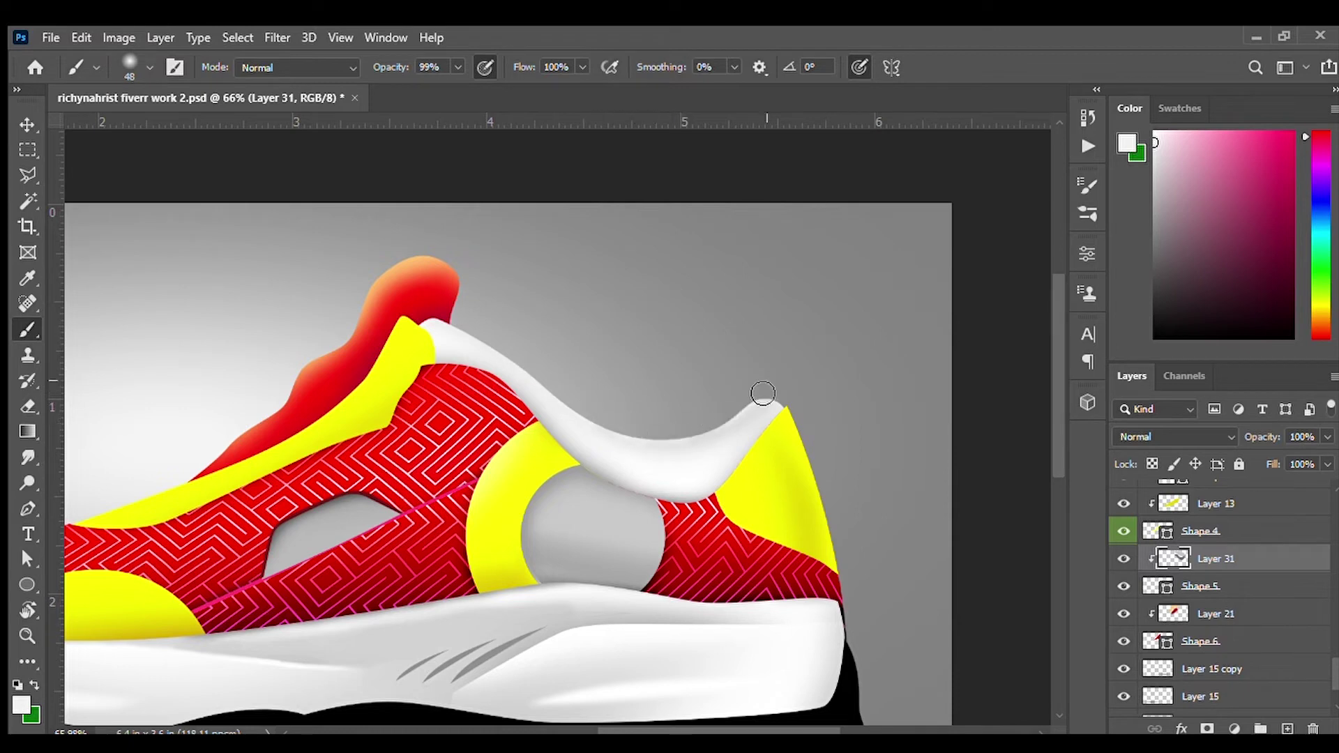
key("bracketright")
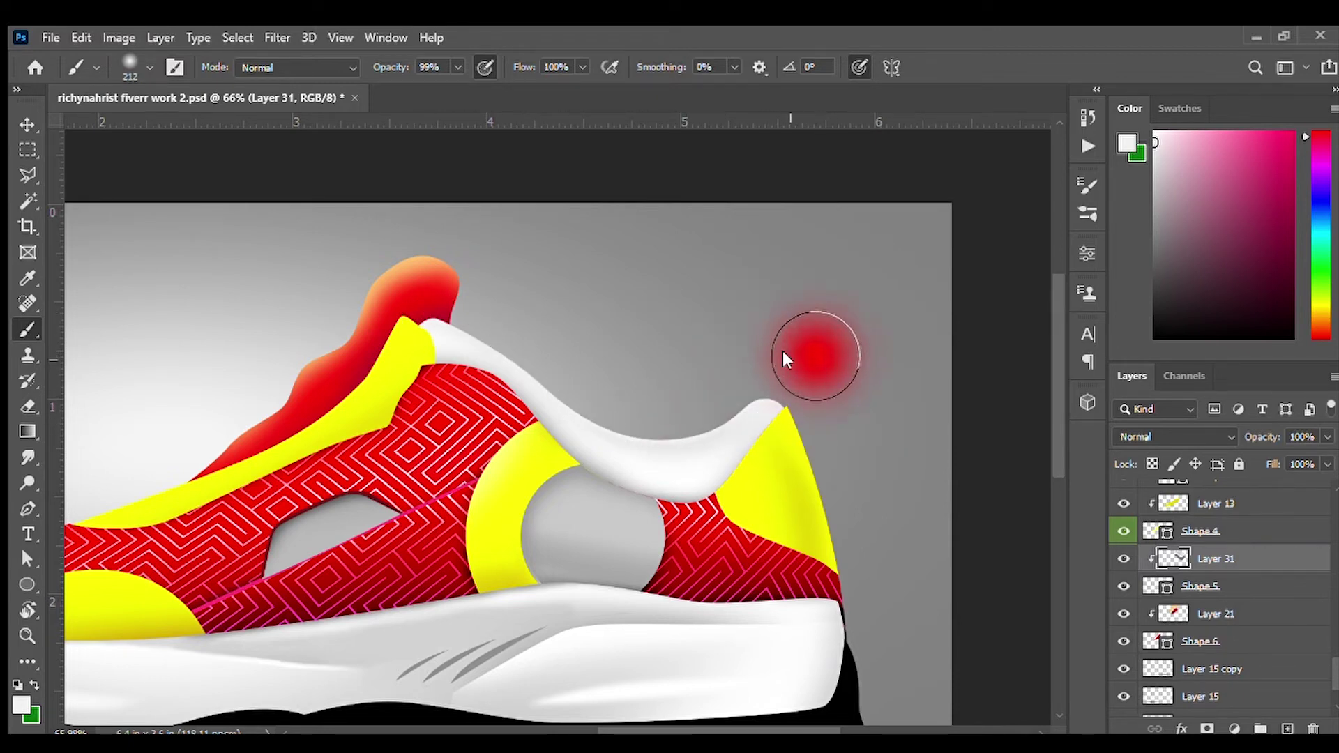
key("ctrl+minus")
scroll(776, 425, "up", 2)
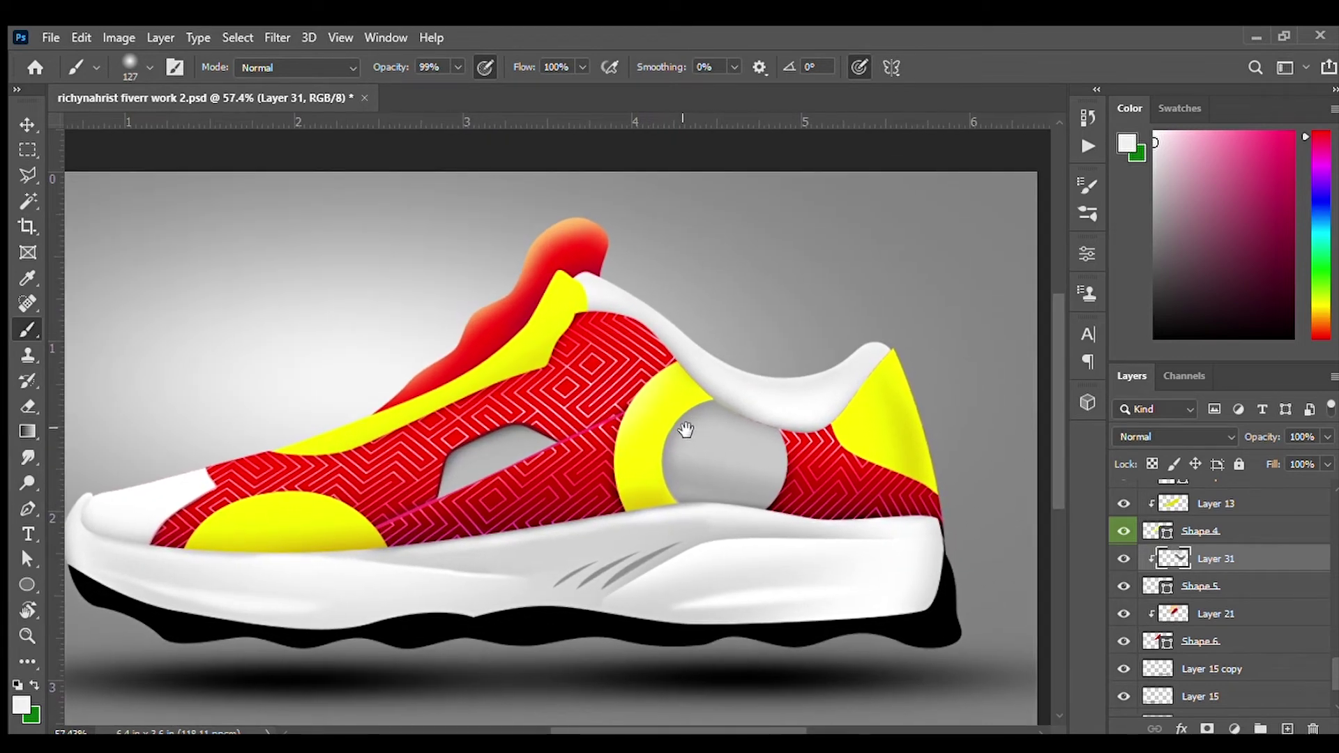
left_click_drag(868, 497, 827, 523)
key("v")
left_click(918, 492, "ctrl")
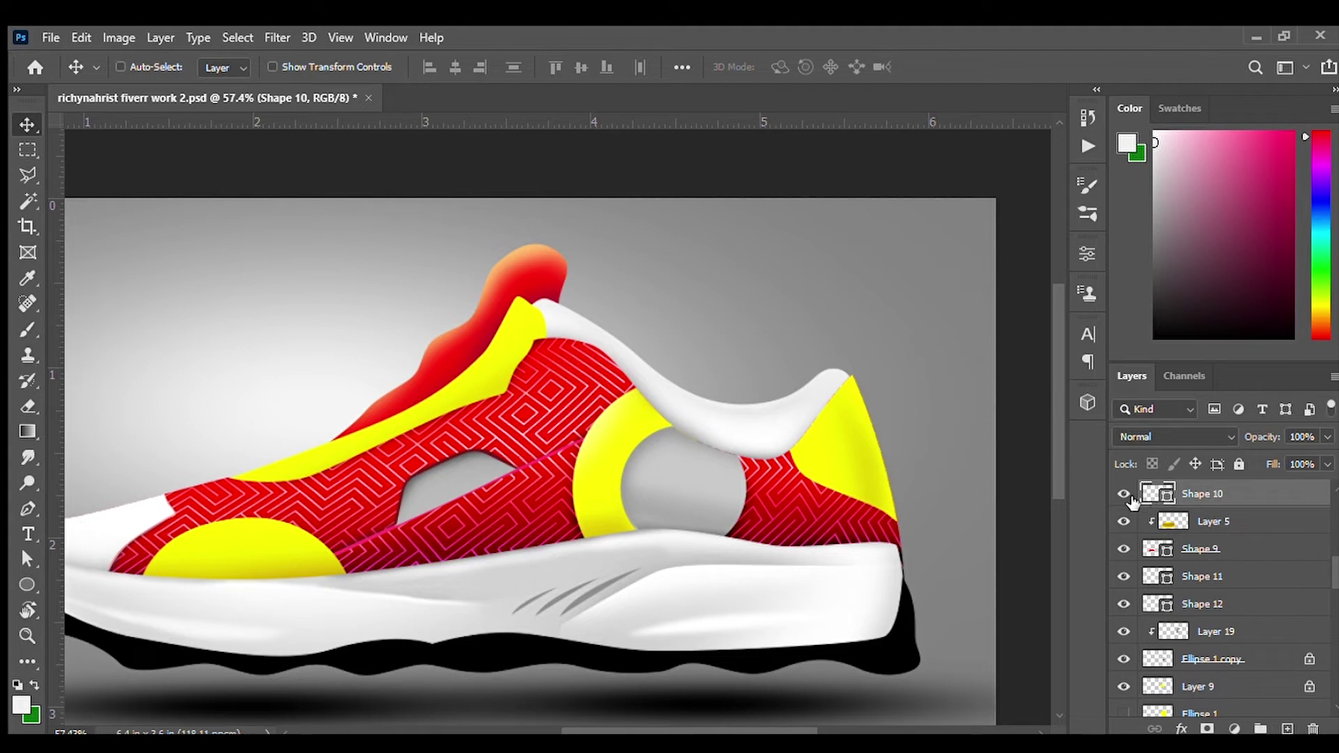
- Toggle layer visibility to identify layers and bring the heel area into view
scroll(1140, 504, "up", 3)
left_click(1123, 618)
left_click(1123, 562)
left_click(1123, 562)
left_click_drag(853, 558, 762, 539)
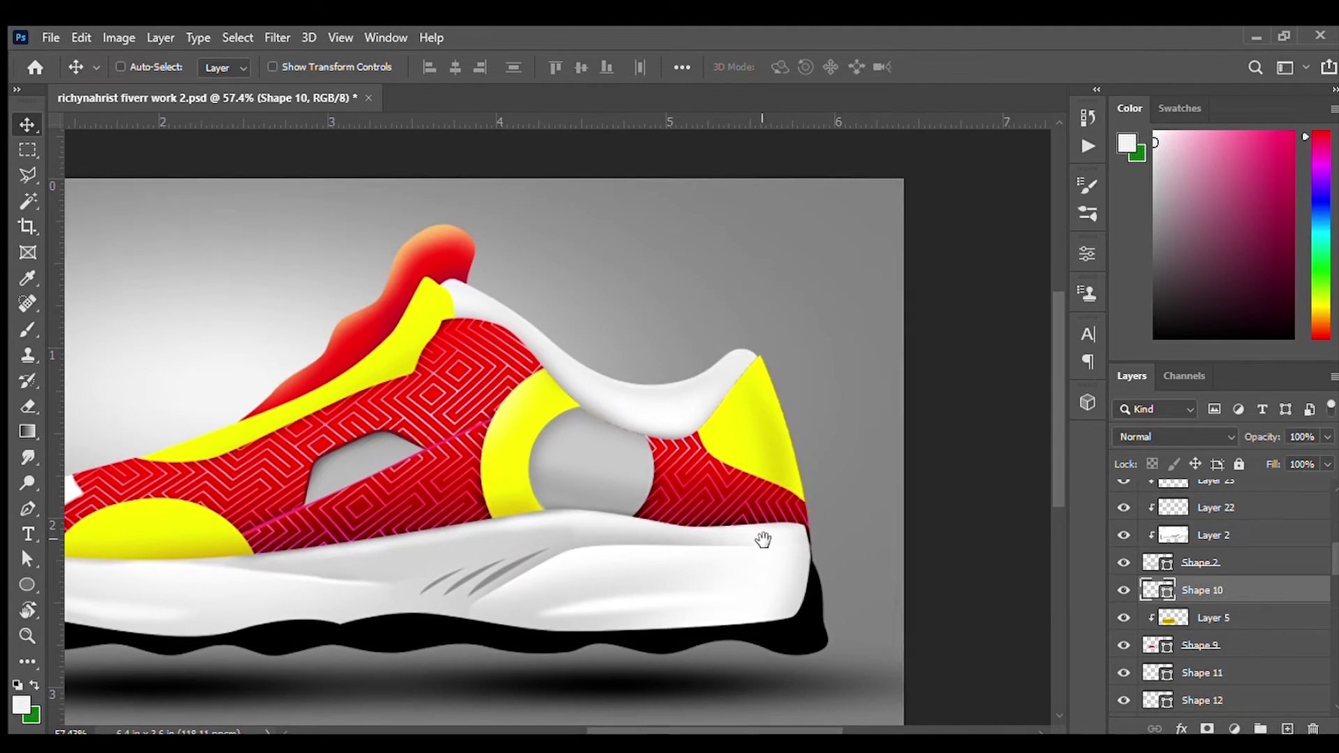
scroll(762, 539, "up", 1)
scroll(1331, 571, "down", 2)
scroll(1330, 571, "down", 1)
scroll(1330, 571, "down", 2)
scroll(1330, 571, "down", 2)
- Check the yellow ring, Layer 20 and Layer 12, then select Layer 28 for heel shading
key("b")
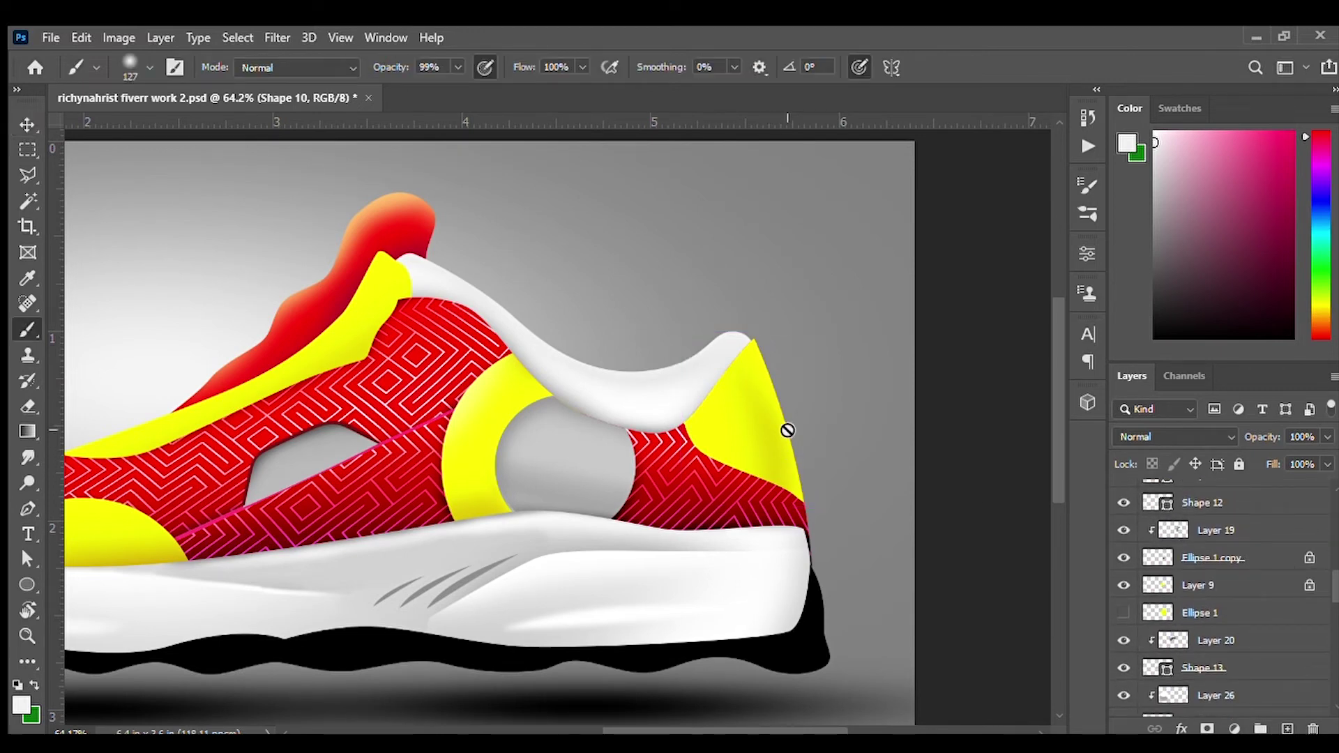
scroll(1186, 558, "down", 3)
left_click(1123, 514)
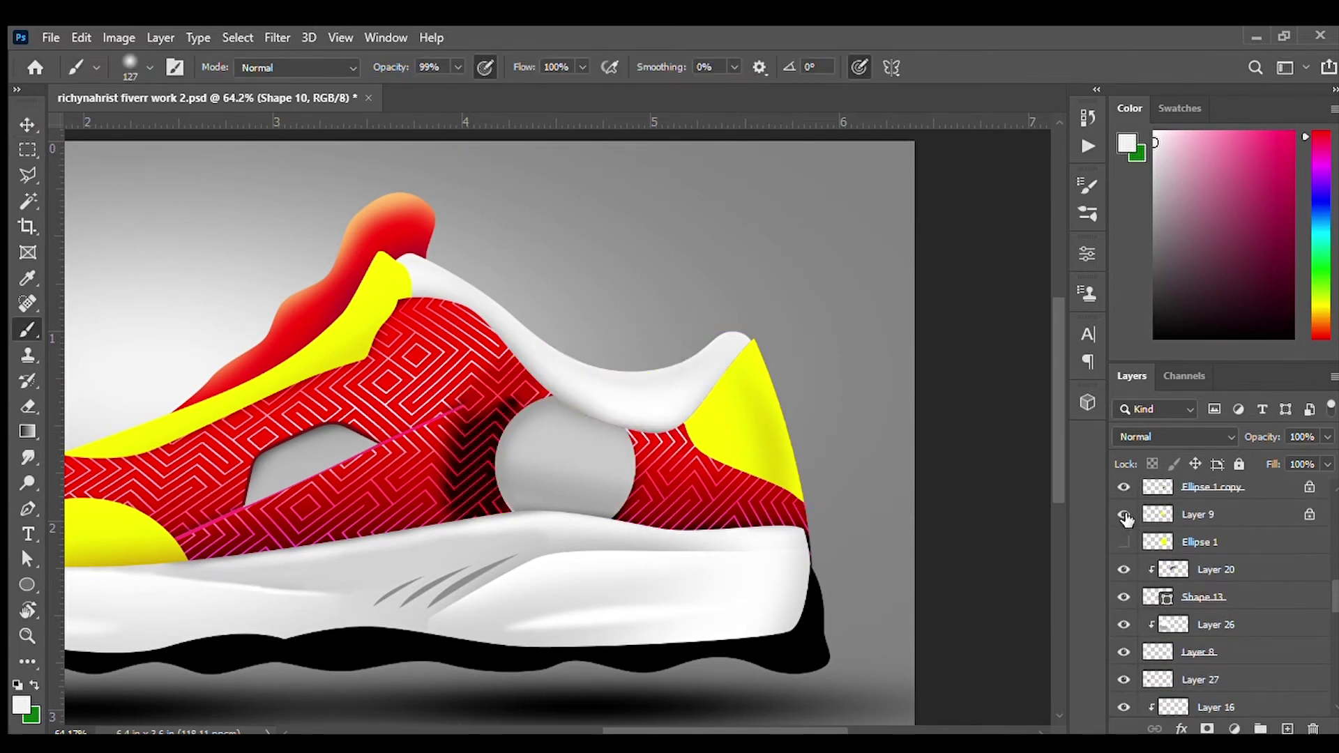
left_click(1123, 541)
left_click(1215, 569)
scroll(1126, 578, "down", 3)
left_click(1124, 575)
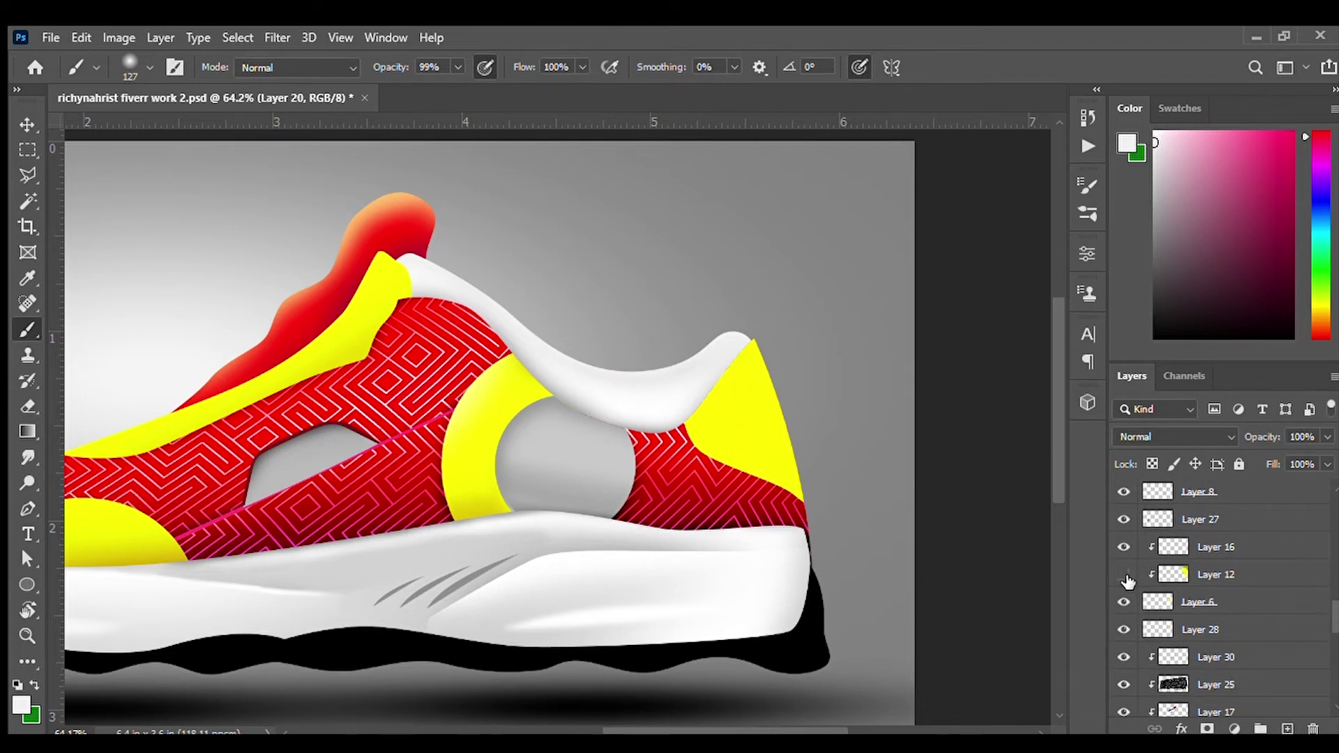
left_click(1133, 601)
left_click(1133, 629)
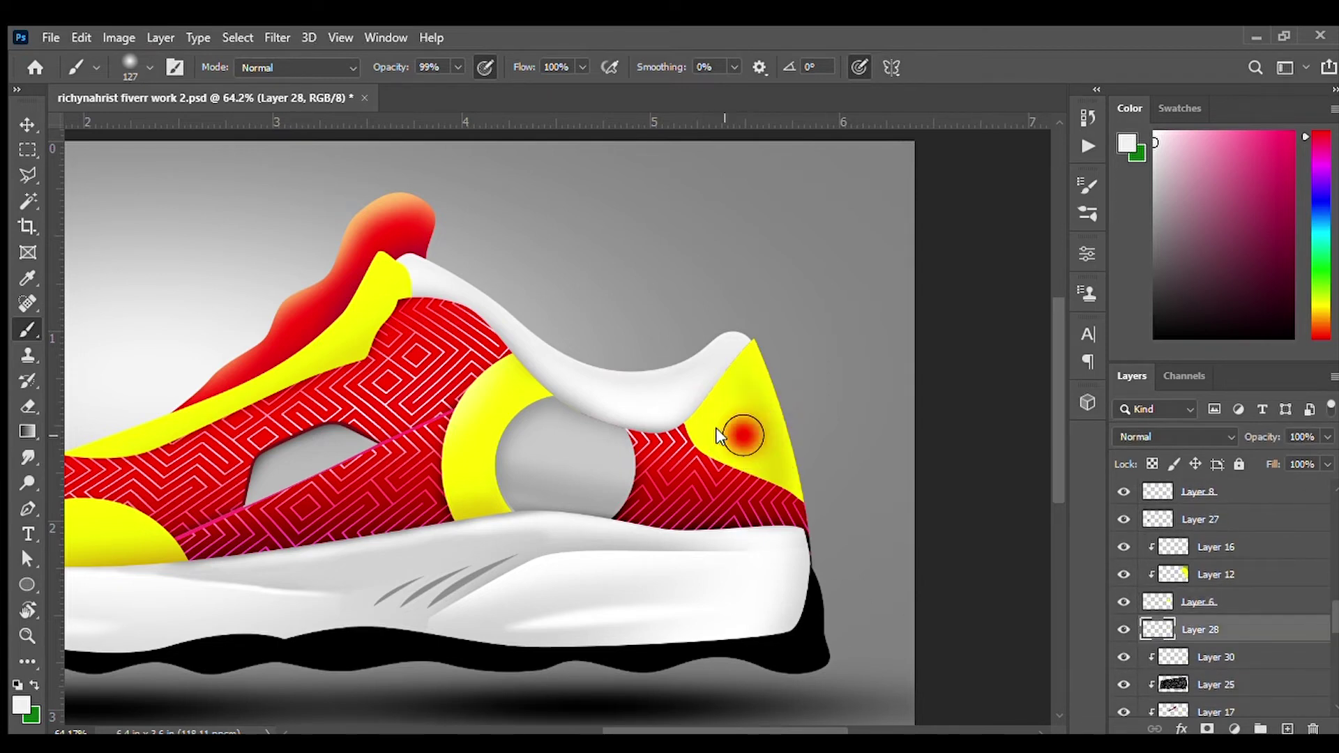
- Paint a near-black shadow beside the yellow heel on Layer 28
left_click(1154, 308)
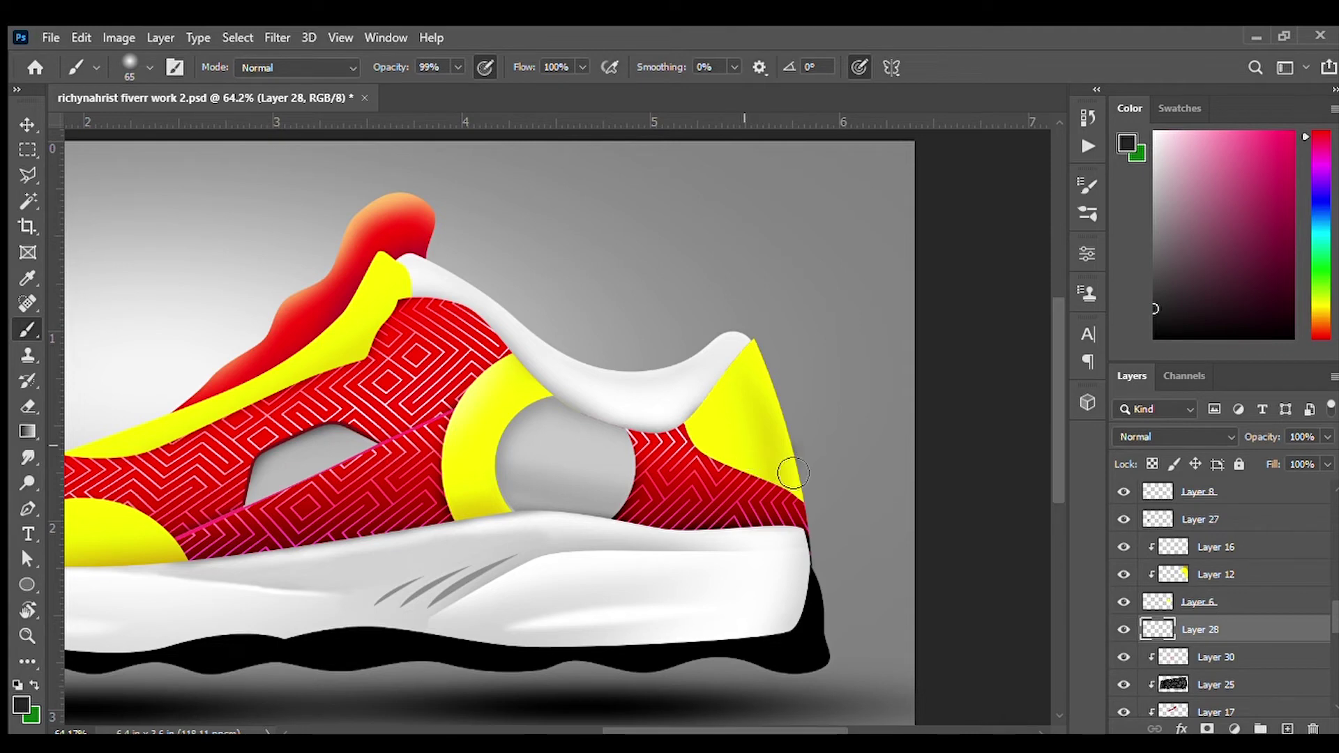
left_click_drag(751, 458, 833, 496)
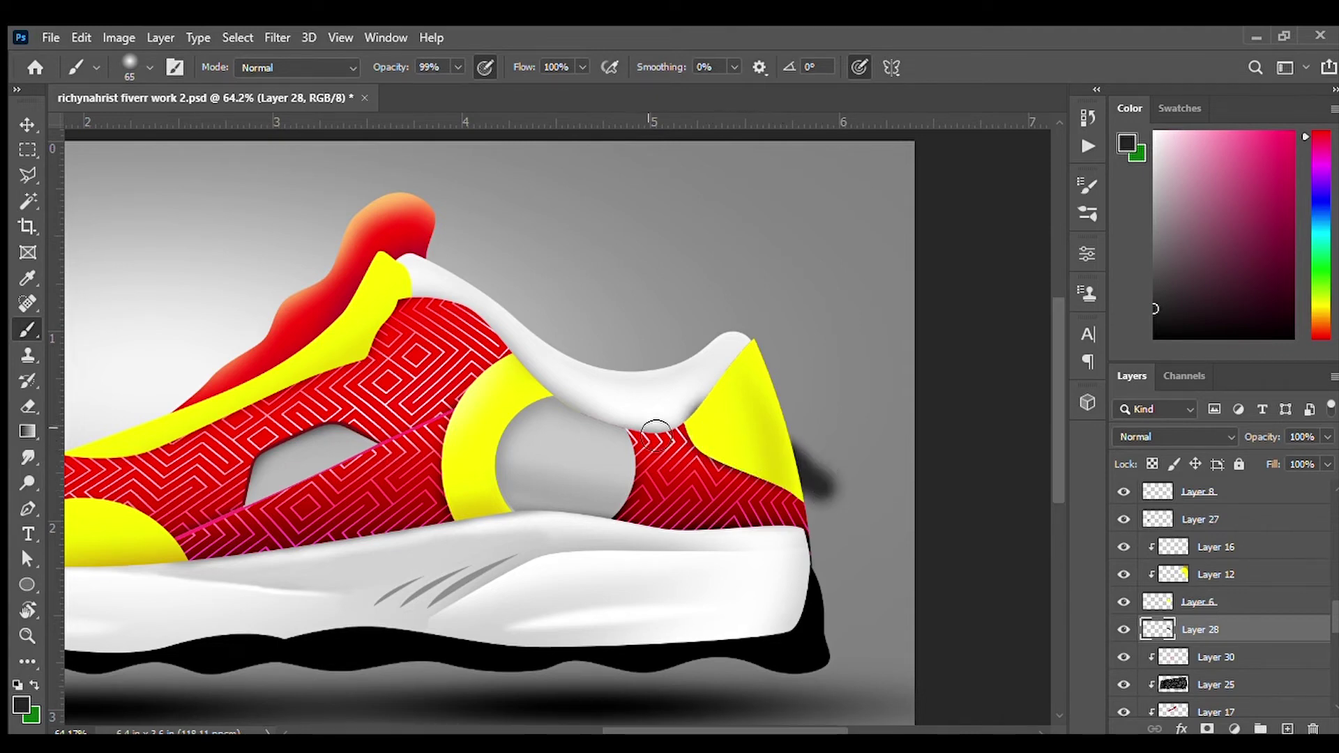
key("e")
mouse_move(817, 494)
left_mouse_down()
mouse_move(736, 455)
mouse_move(774, 498)
left_mouse_up()
left_click(1147, 601)
left_click_drag(613, 499, 642, 509)
- Draw Shape 18 with the Pen along the heel panel's inner edge and load it as a selection
key("p")
left_click(550, 444)
left_click(560, 477)
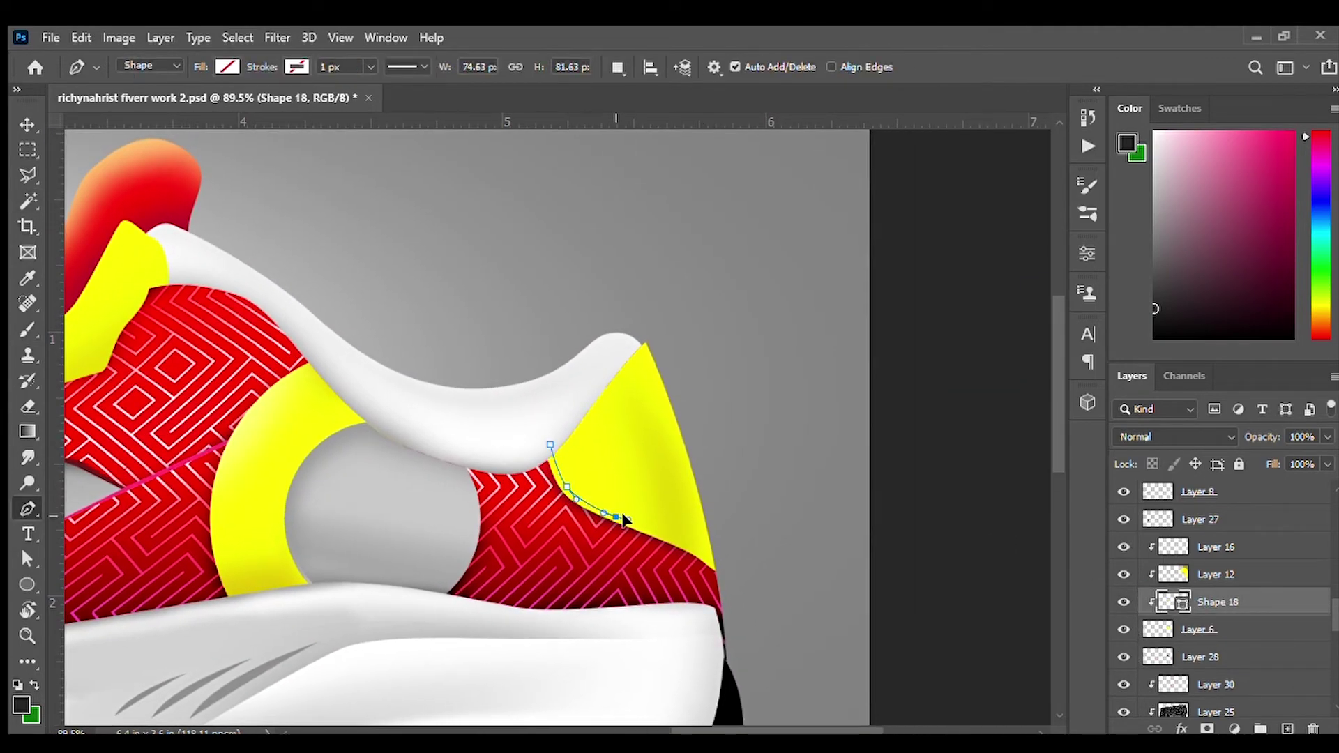
left_click_drag(697, 552, 701, 558)
key("i")
key("p")
key("ctrl+Return")
- Add clipped Layer 32 and sample olive-yellow from the heel panel for shading
key("b")
key("ctrl+shift+alt+n")
left_click(547, 452, "alt")
left_click(682, 508, "alt")
mouse_move(794, 568)
left_mouse_down()
mouse_move(659, 549)
mouse_move(696, 493)
mouse_move(687, 501)
left_mouse_up()
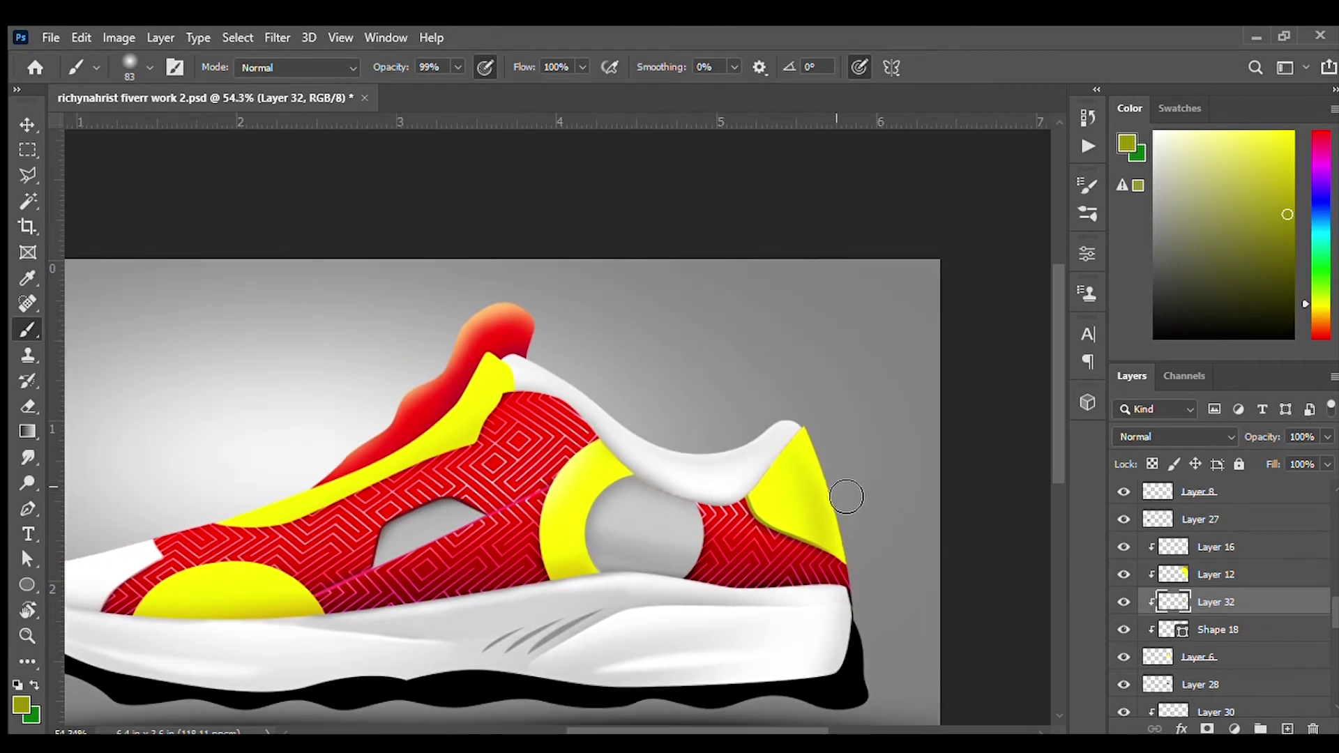
left_click_drag(658, 492, 732, 503)
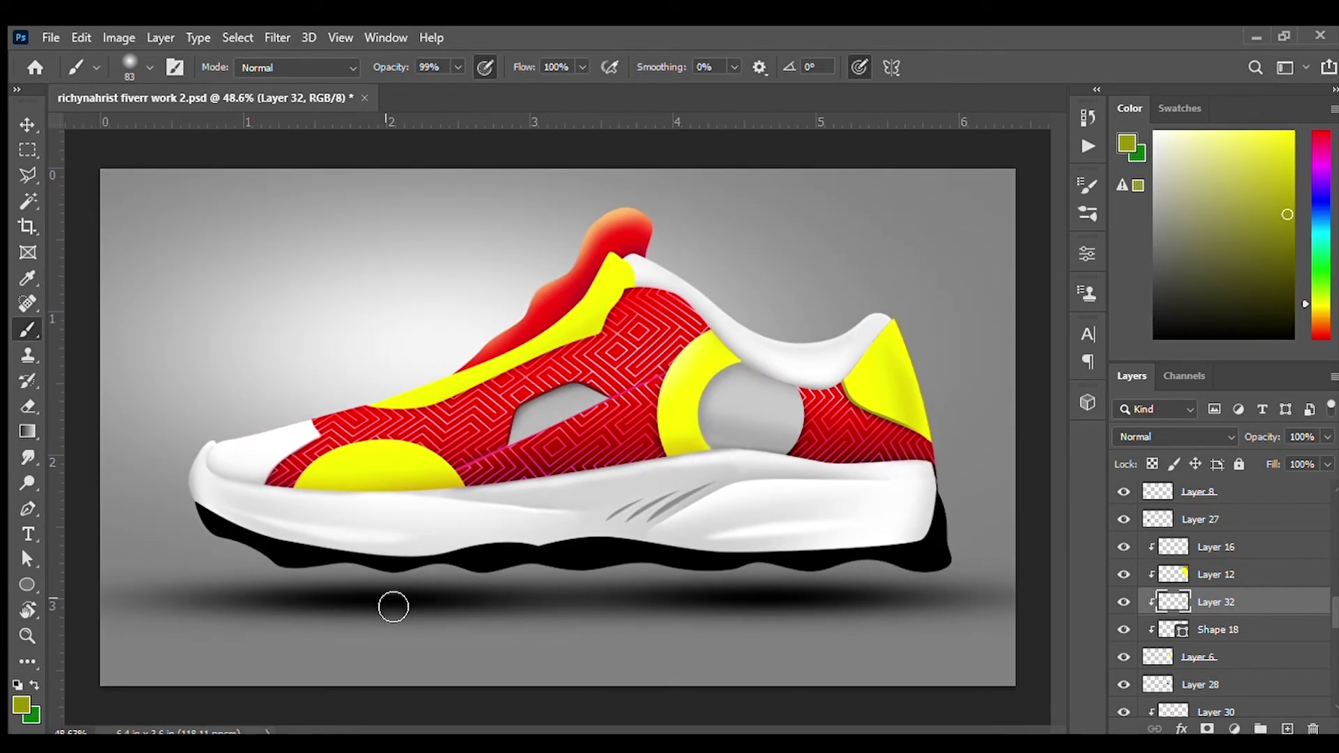
- Group Layers 6–28 into Group 1 and the next run through Layer 30 into Group 2
left_click(1198, 657)
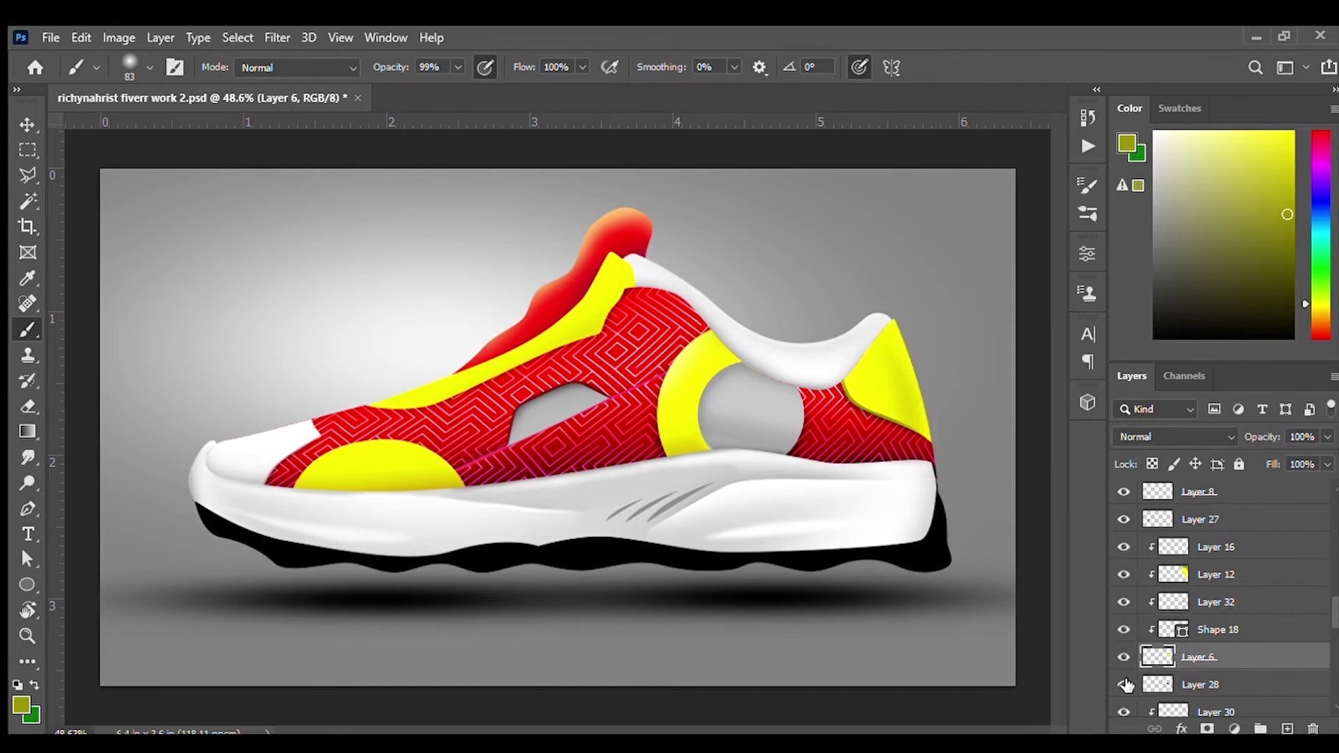
left_click(1199, 684, "shift")
key("ctrl+g")
left_click(1200, 694)
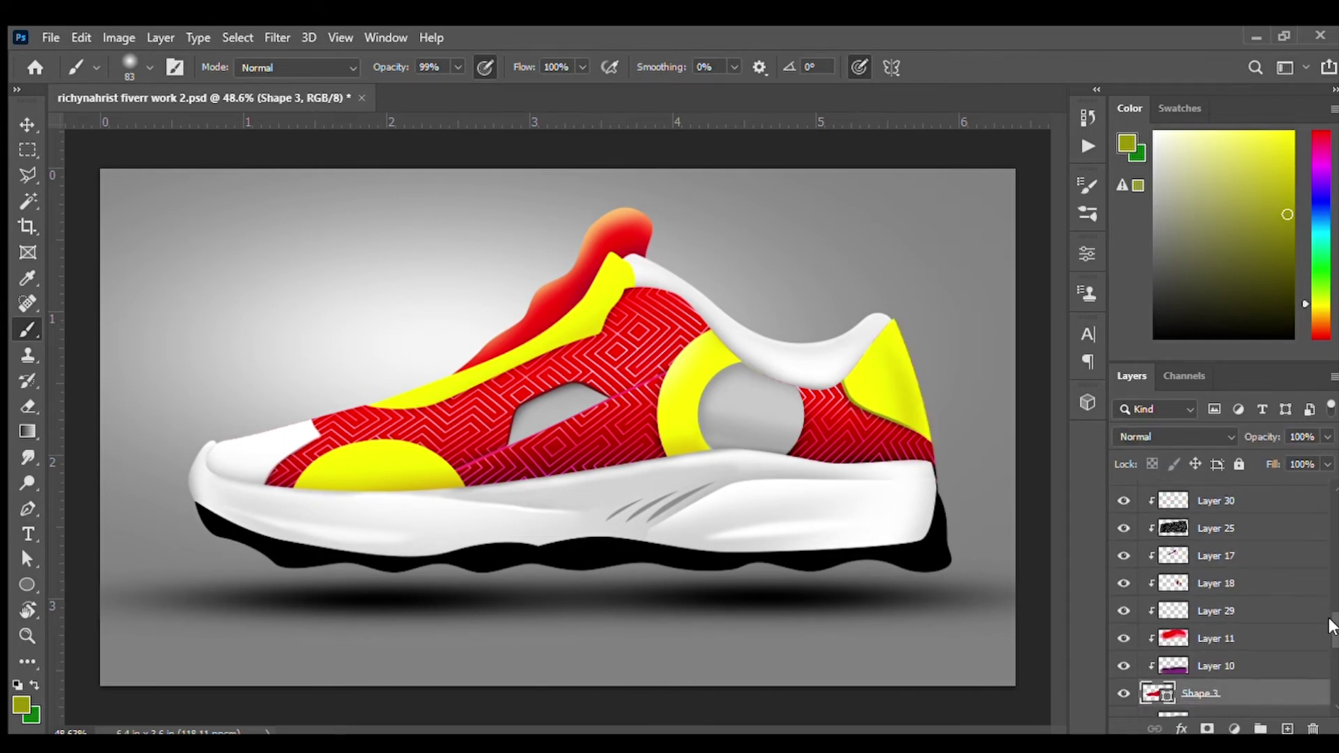
left_click(1215, 543, "shift")
key("ctrl+g")
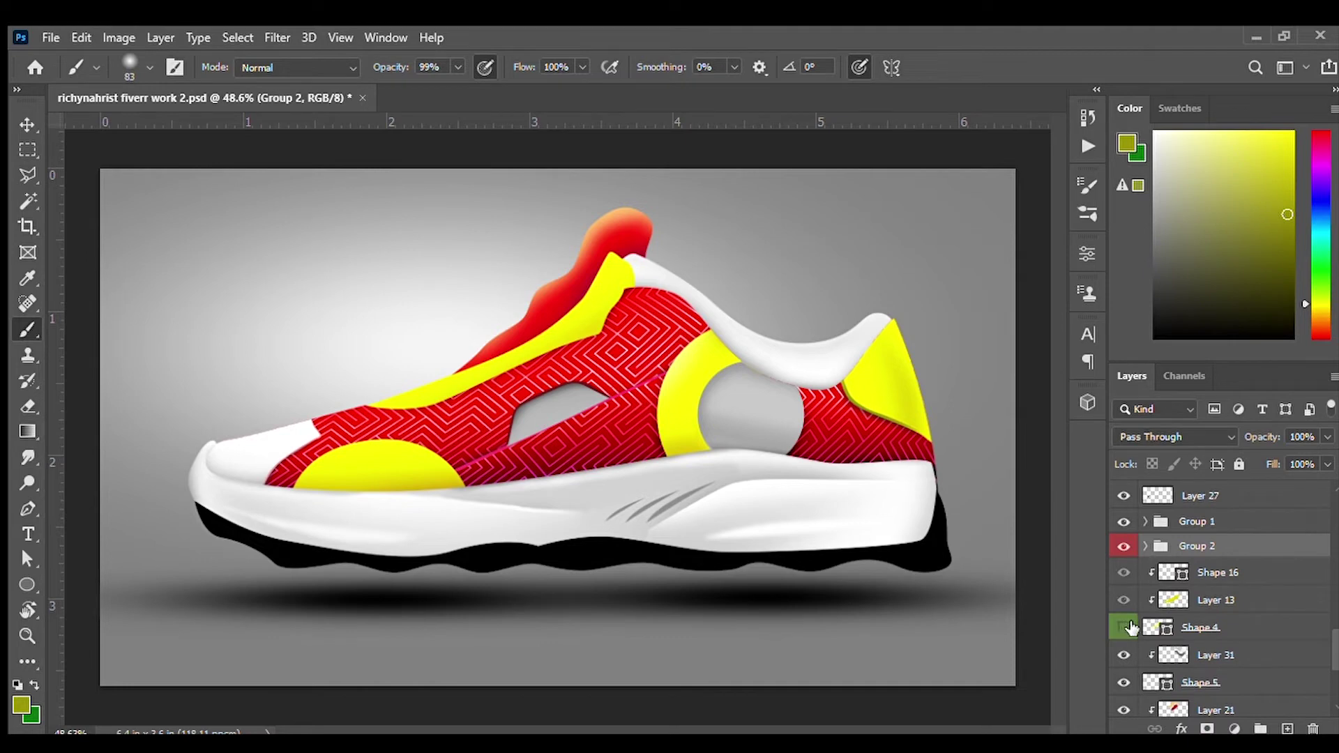
- Group Shape 16 through Shape 4 into Group 3 and Shape 2's set into Group 4
left_click(1207, 572)
left_click(1230, 628, "shift")
key("ctrl+g")
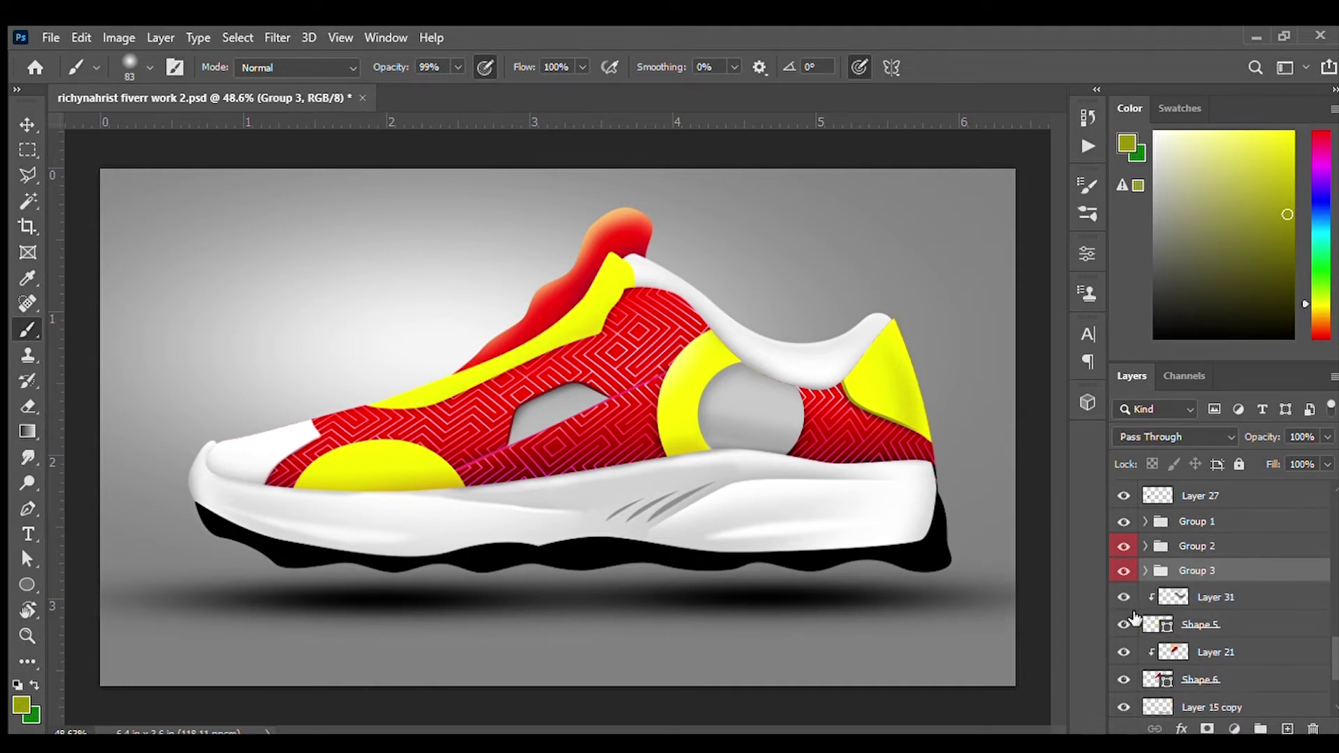
scroll(1133, 617, "down", 3)
left_click(1199, 655)
scroll(1329, 537, "up", 1)
scroll(1332, 537, "up", 2)
key("ctrl+g")
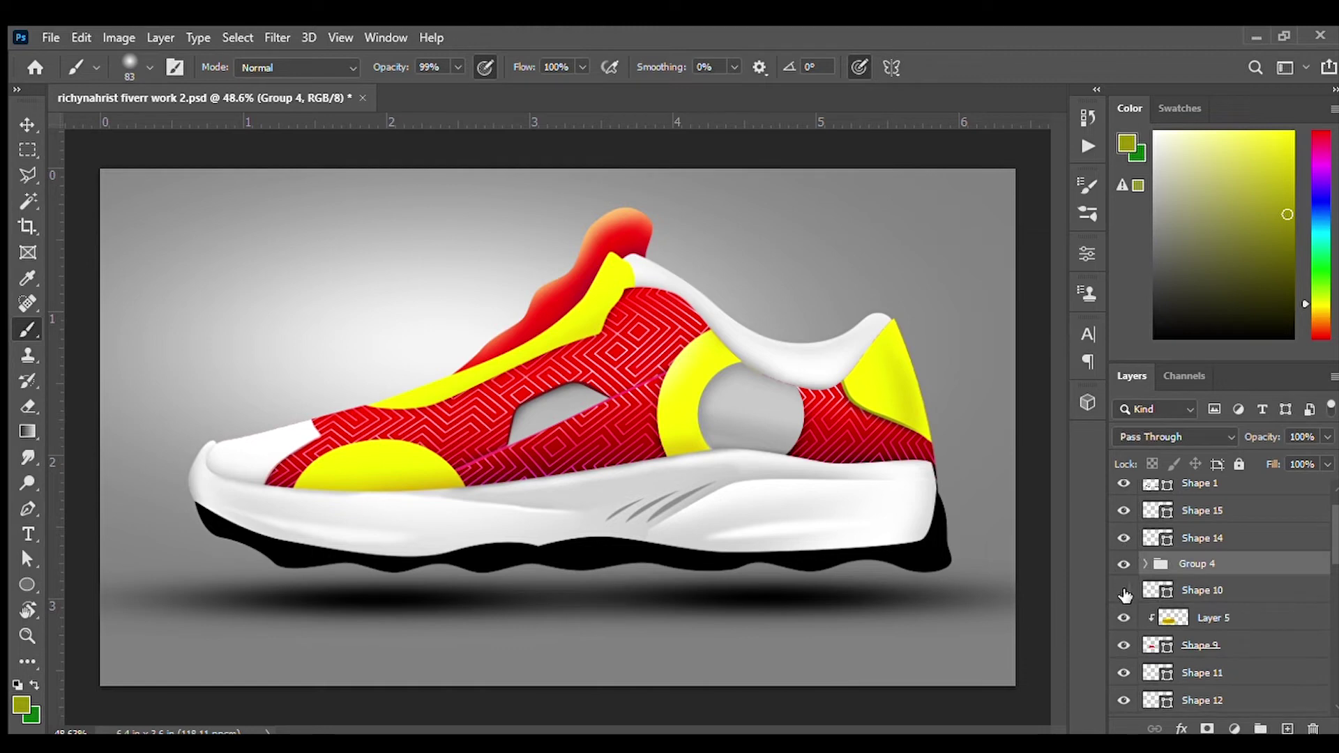
- Frame the shoe's sole and select the black outsole shape, Shape 1
left_click_drag(758, 465, 773, 473)
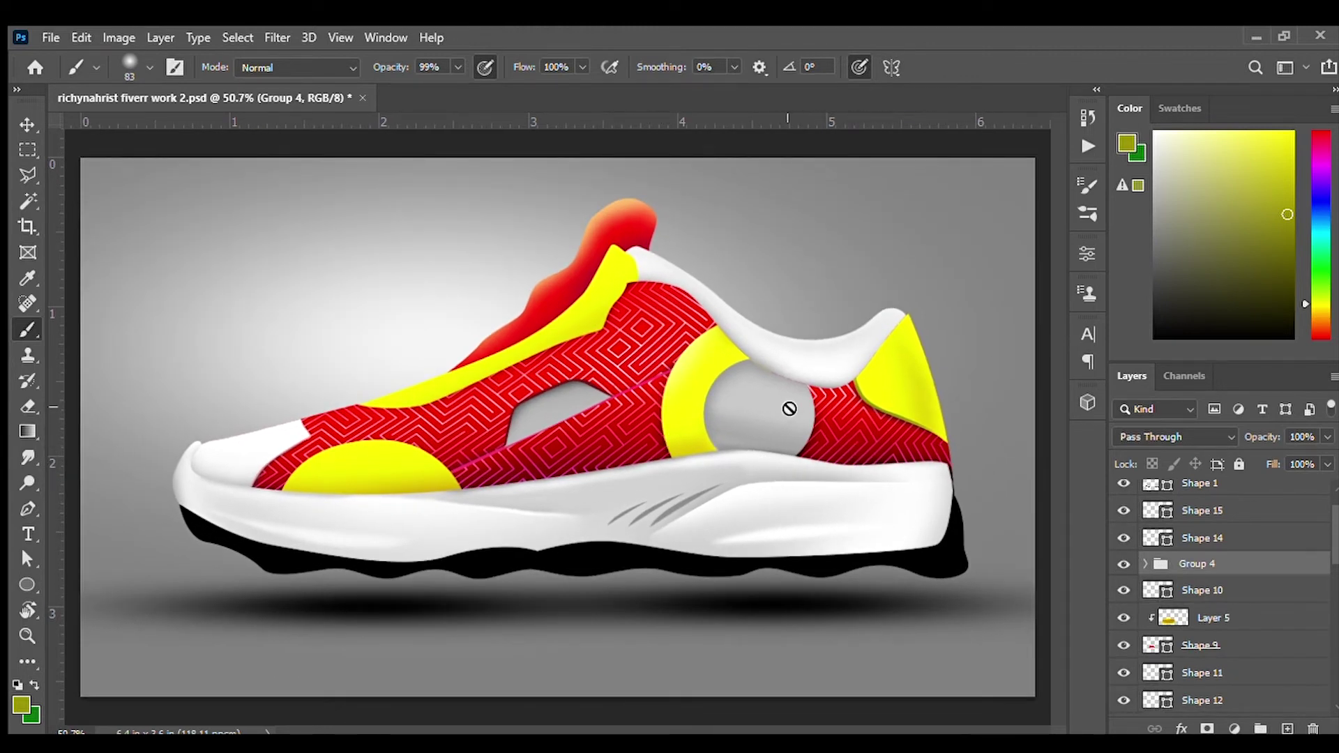
left_click_drag(658, 442, 697, 446)
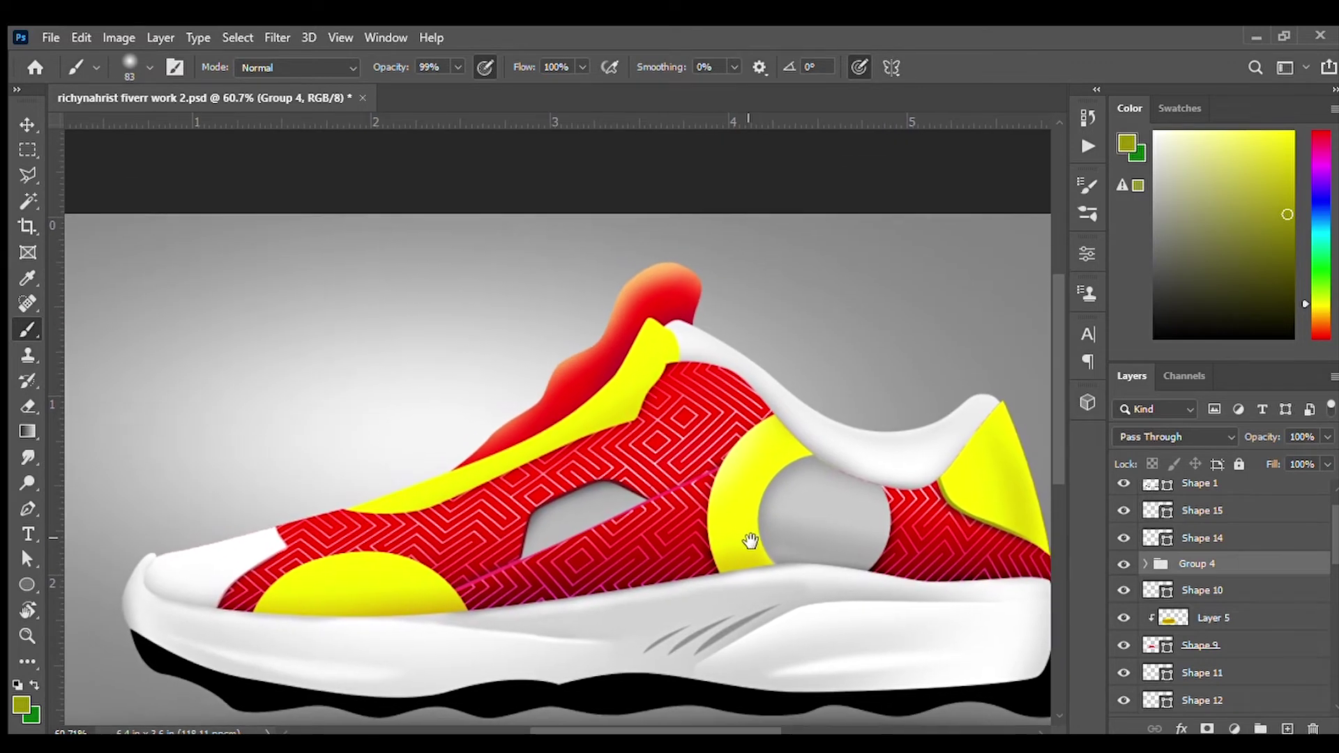
scroll(1328, 607, "down", 5)
scroll(1328, 606, "up", 5)
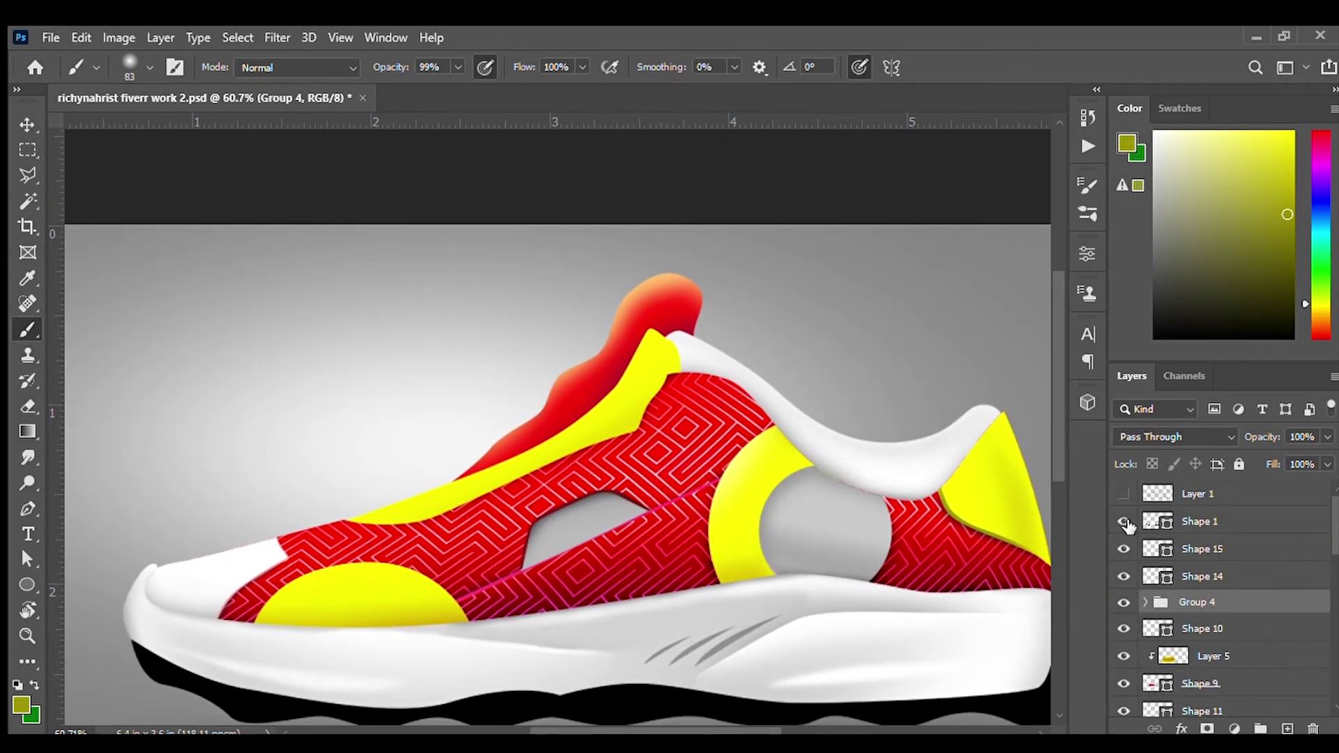
left_click_drag(875, 518, 856, 423)
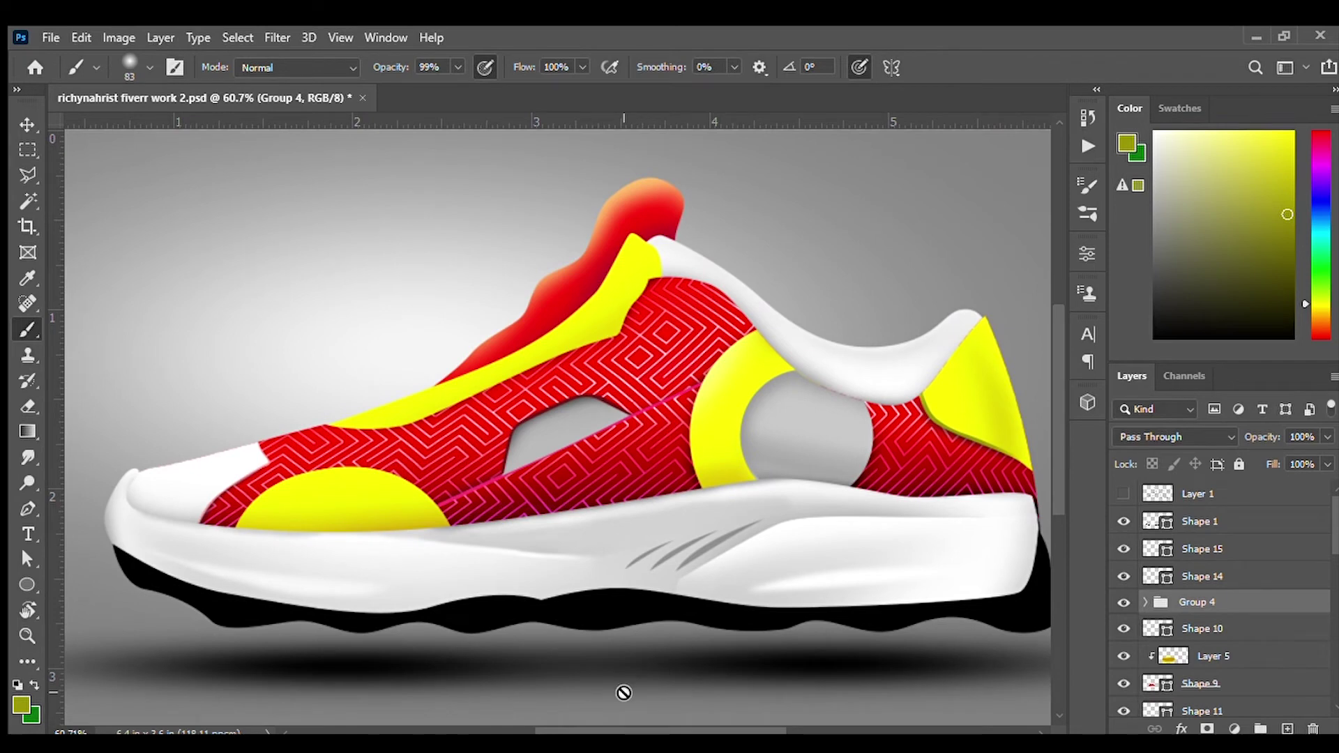
key("v")
left_click(620, 628)
- Drag the outsole's Pen anchors to tuck its wavy lower edge behind the midsole
key("p")
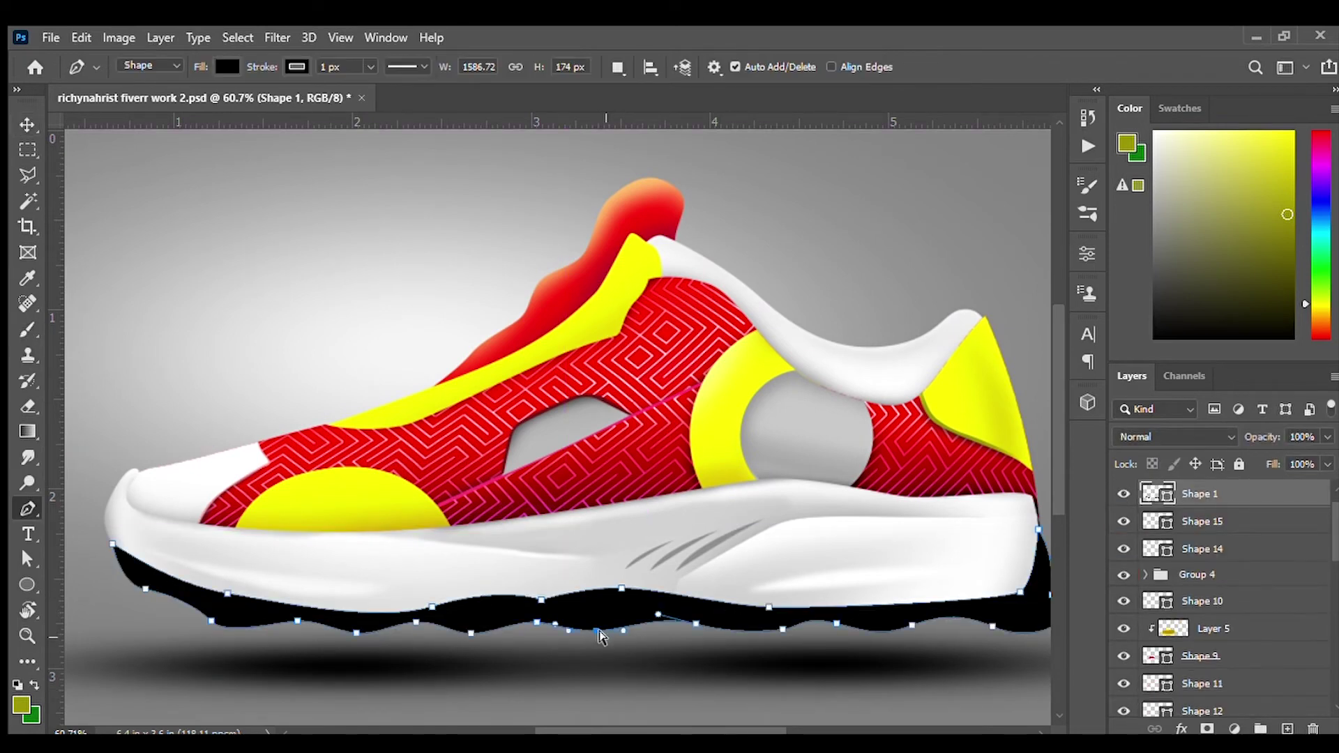
left_click_drag(591, 632, 538, 620)
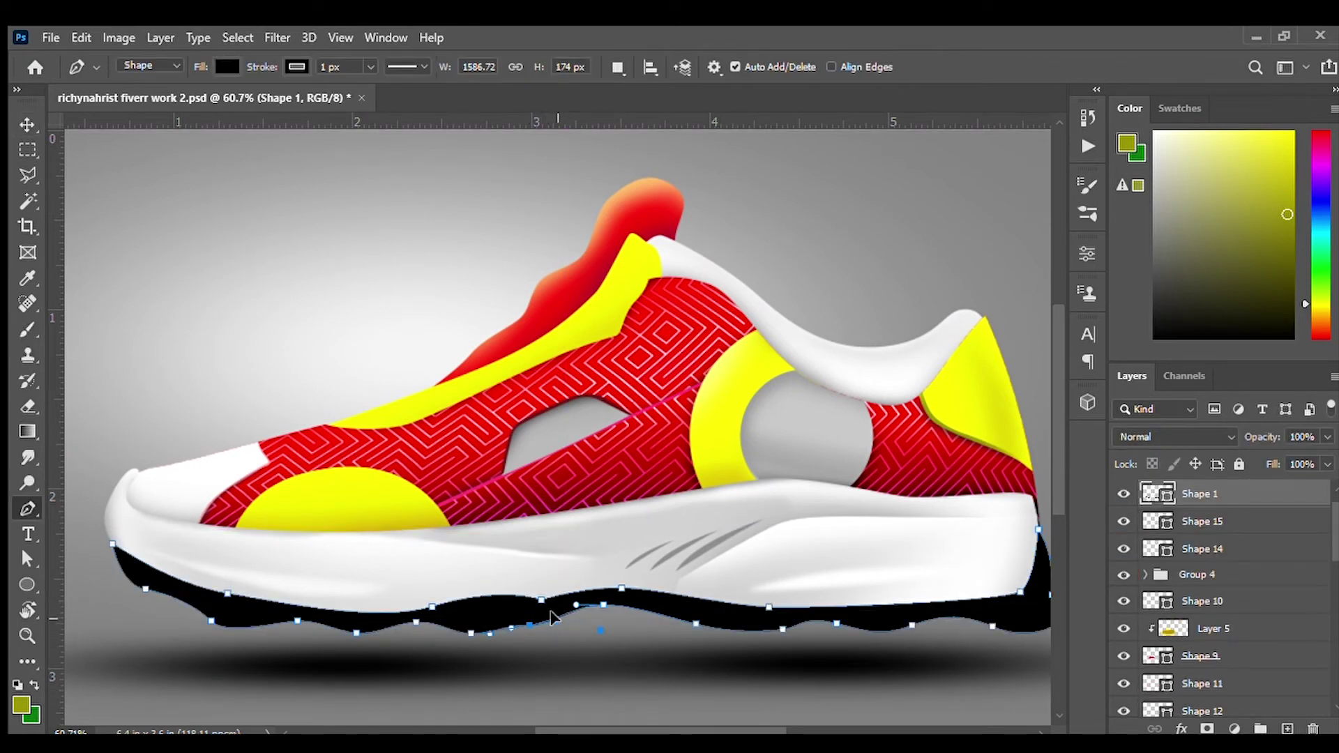
mouse_move(691, 620)
left_mouse_down()
mouse_move(730, 628)
mouse_move(624, 612)
left_mouse_up()
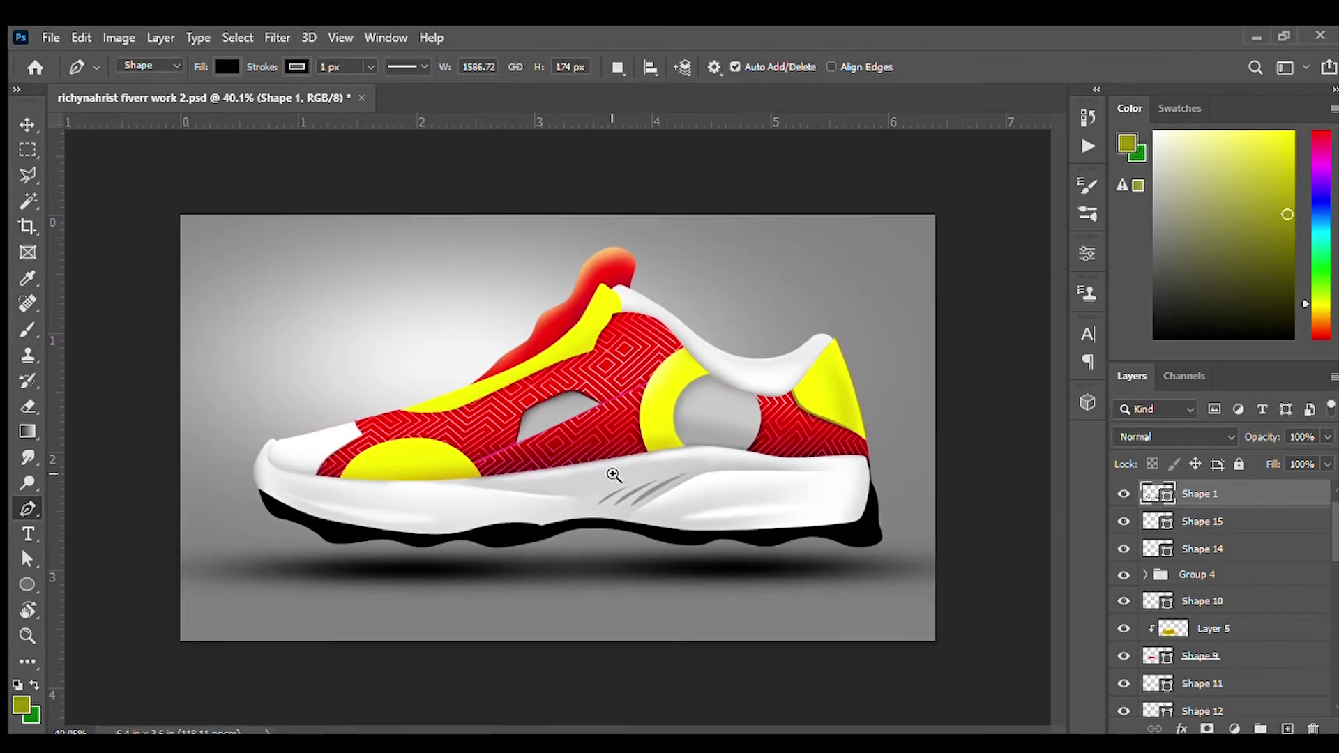
left_click_drag(614, 475, 647, 471)
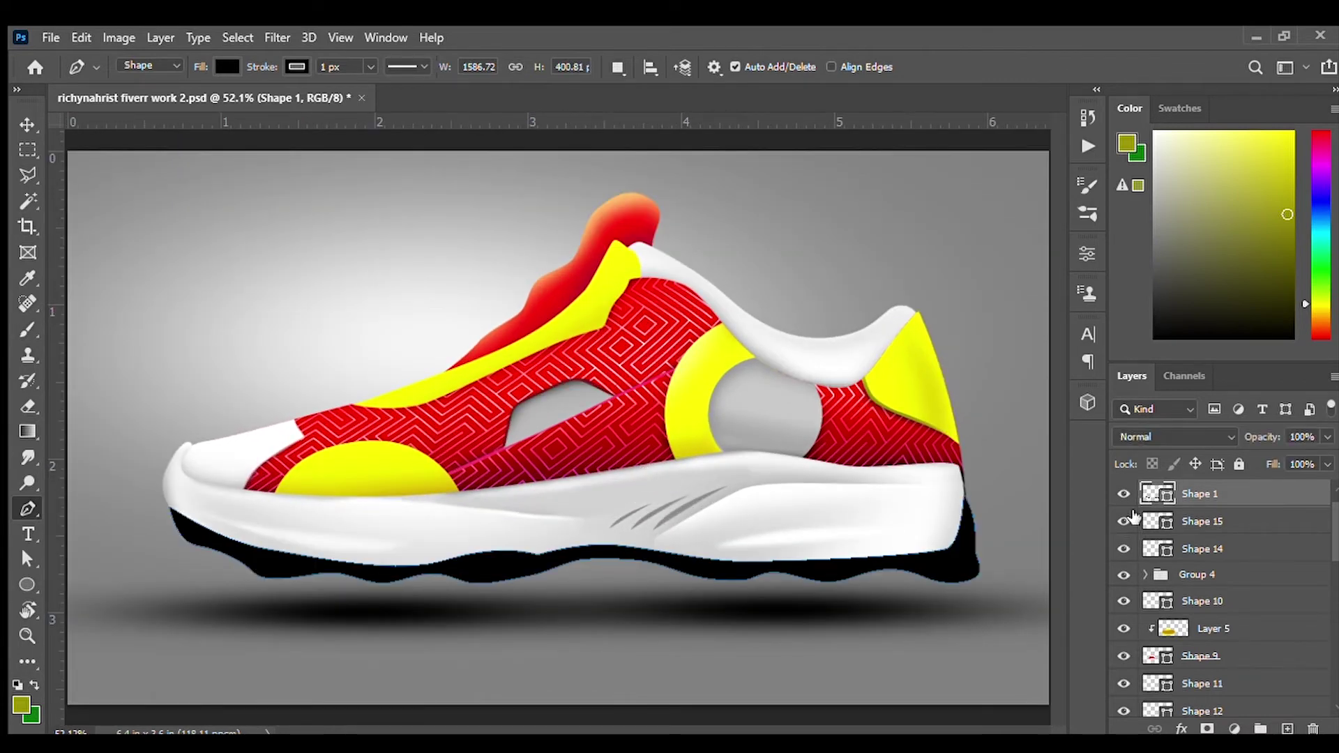
key("ctrl+shift+alt+n")
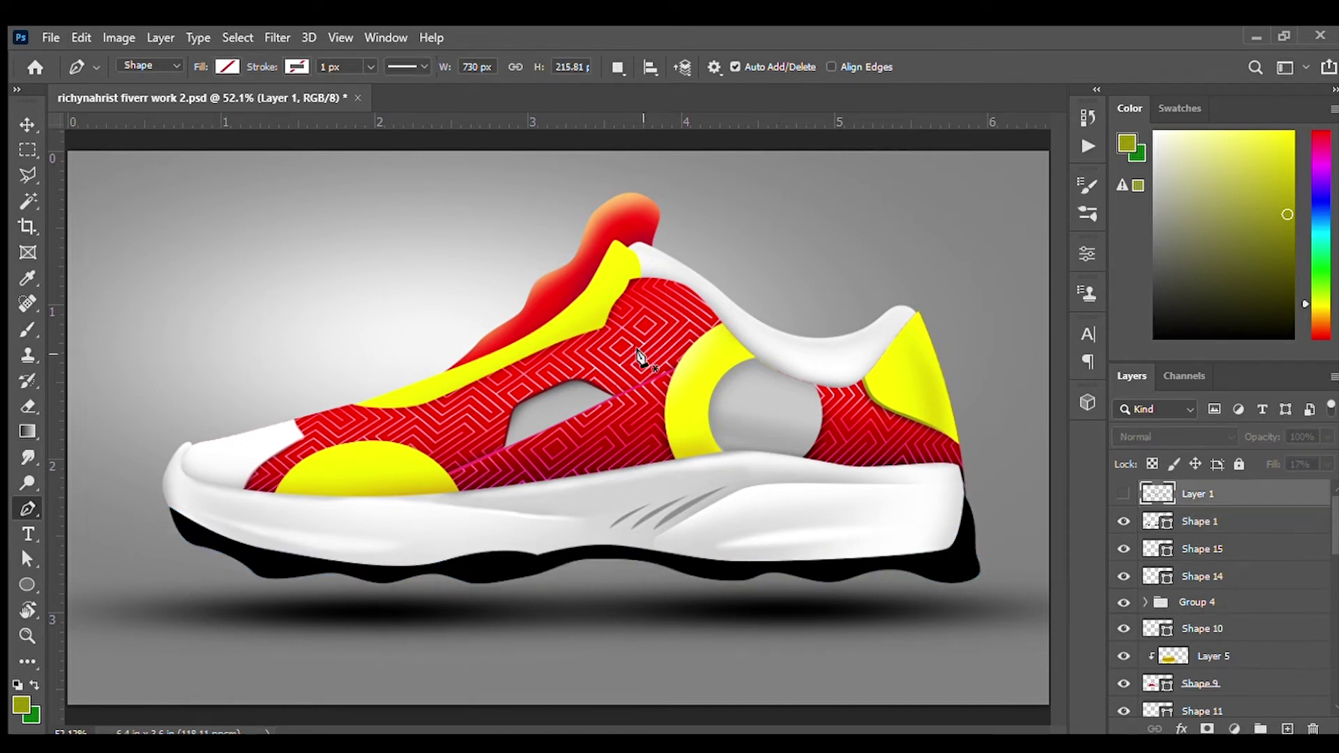
- Release Shape 16 from its clipping mask and make Shape 4 visible again
key("v")
left_click(558, 328, "ctrl")
scroll(1186, 606, "down", 2)
scroll(1185, 606, "down", 2)
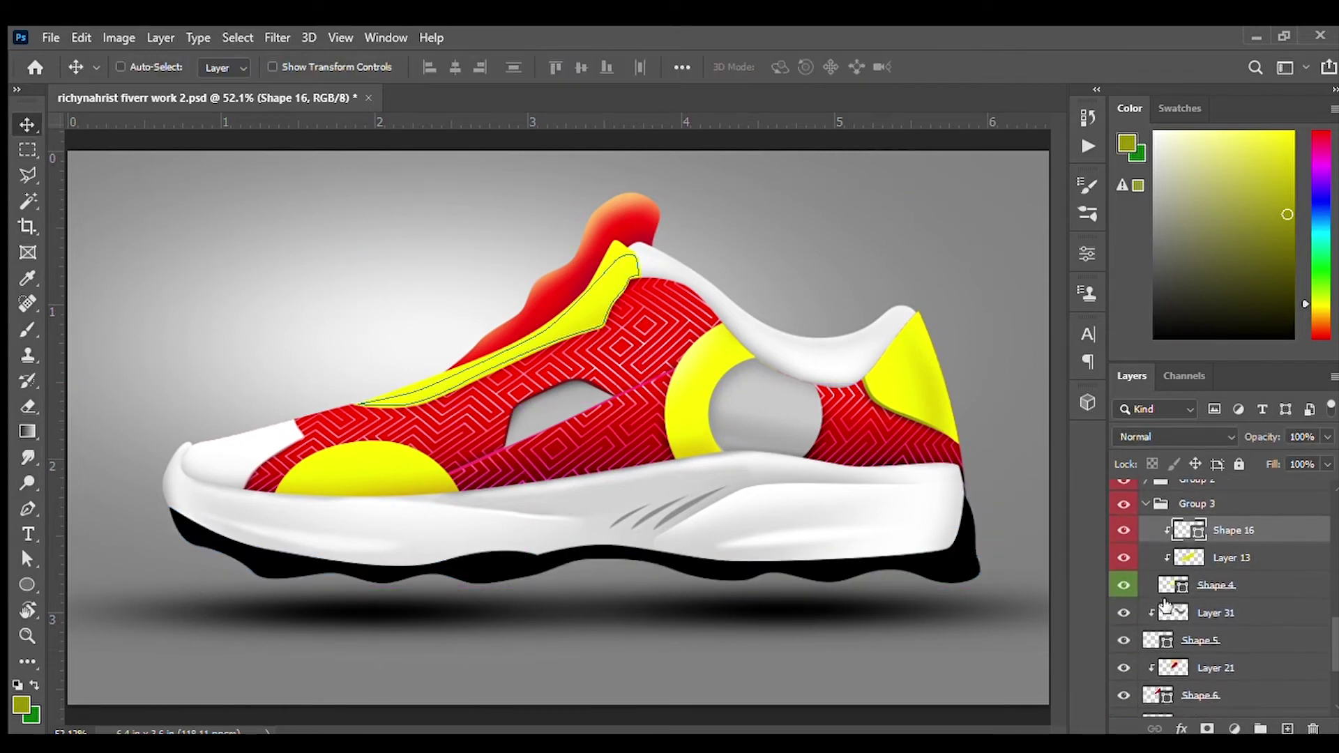
left_click(1180, 537, "alt")
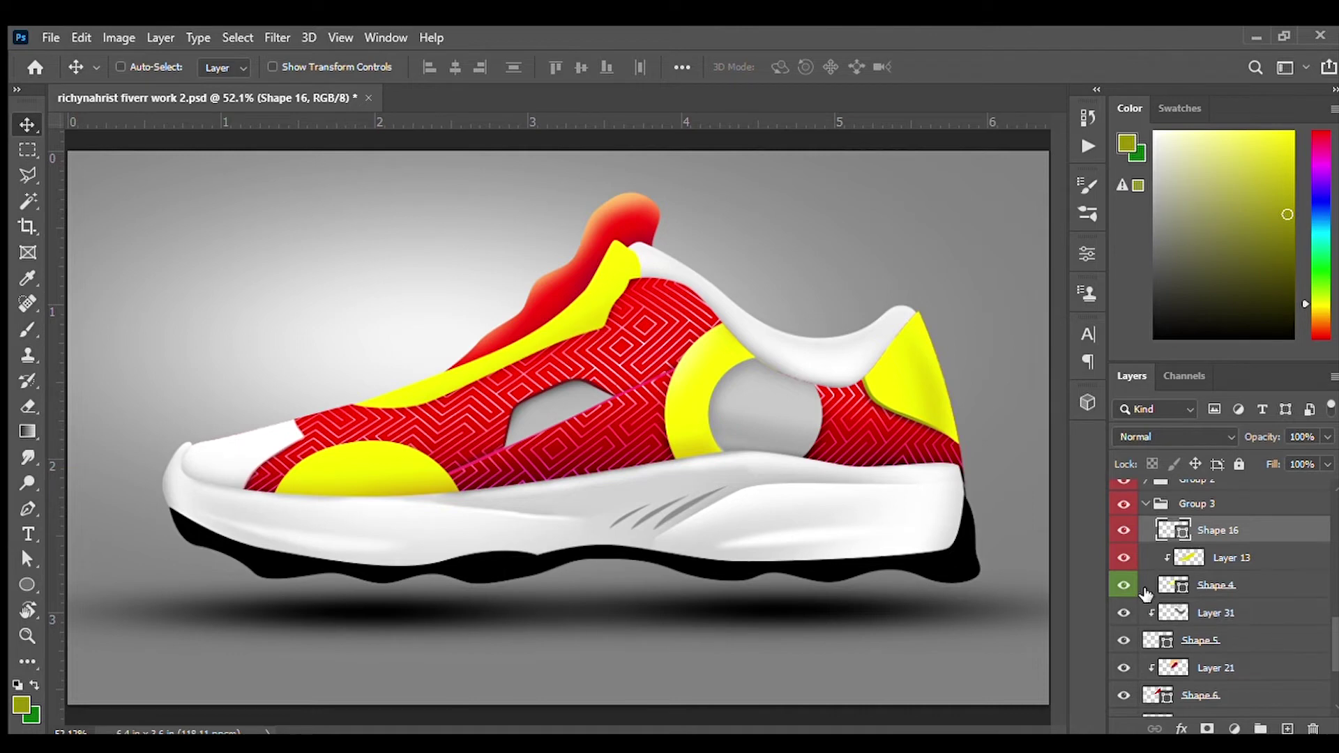
left_click(1123, 585)
- Add clipped Layer 33 above Layer 13, load the strip selection, and pick a pale-yellow brush
left_click(1202, 561)
key("ctrl+shift+alt+n")
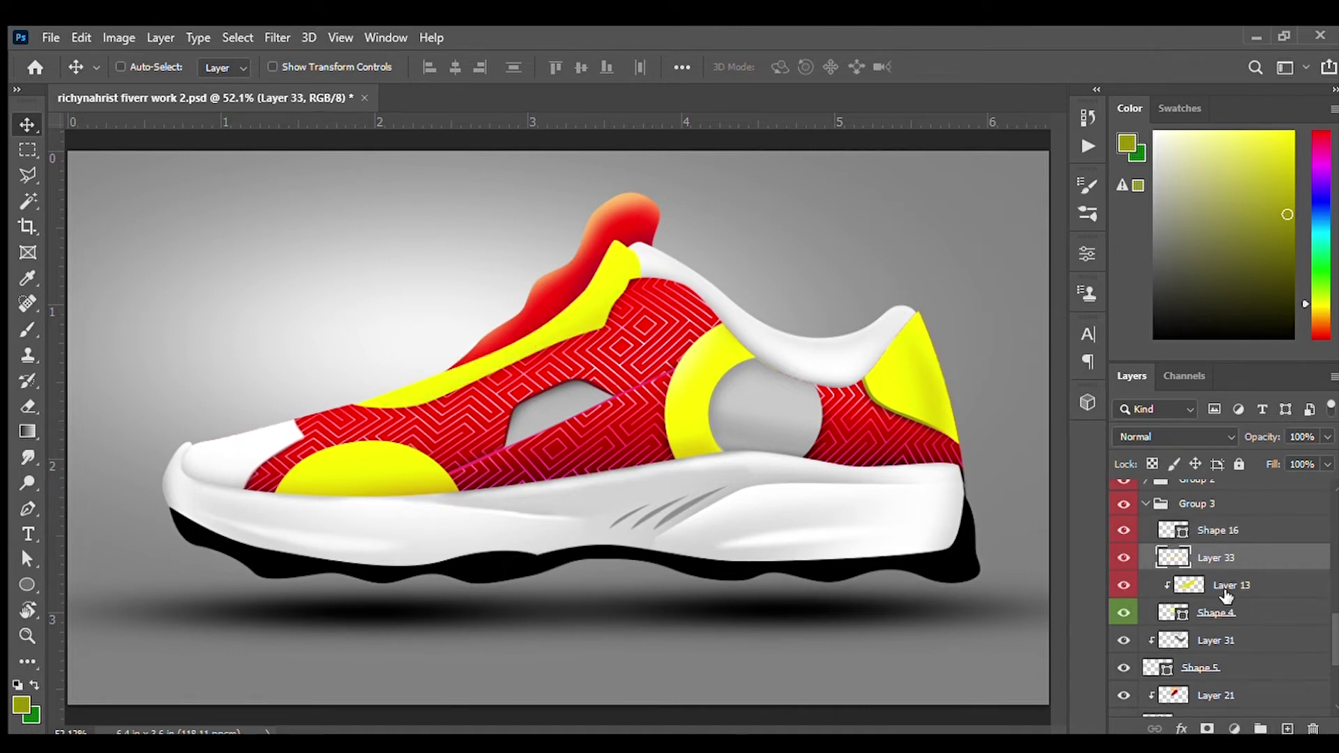
left_click(1173, 532, "ctrl")
scroll(637, 314, "up", 2)
key("b")
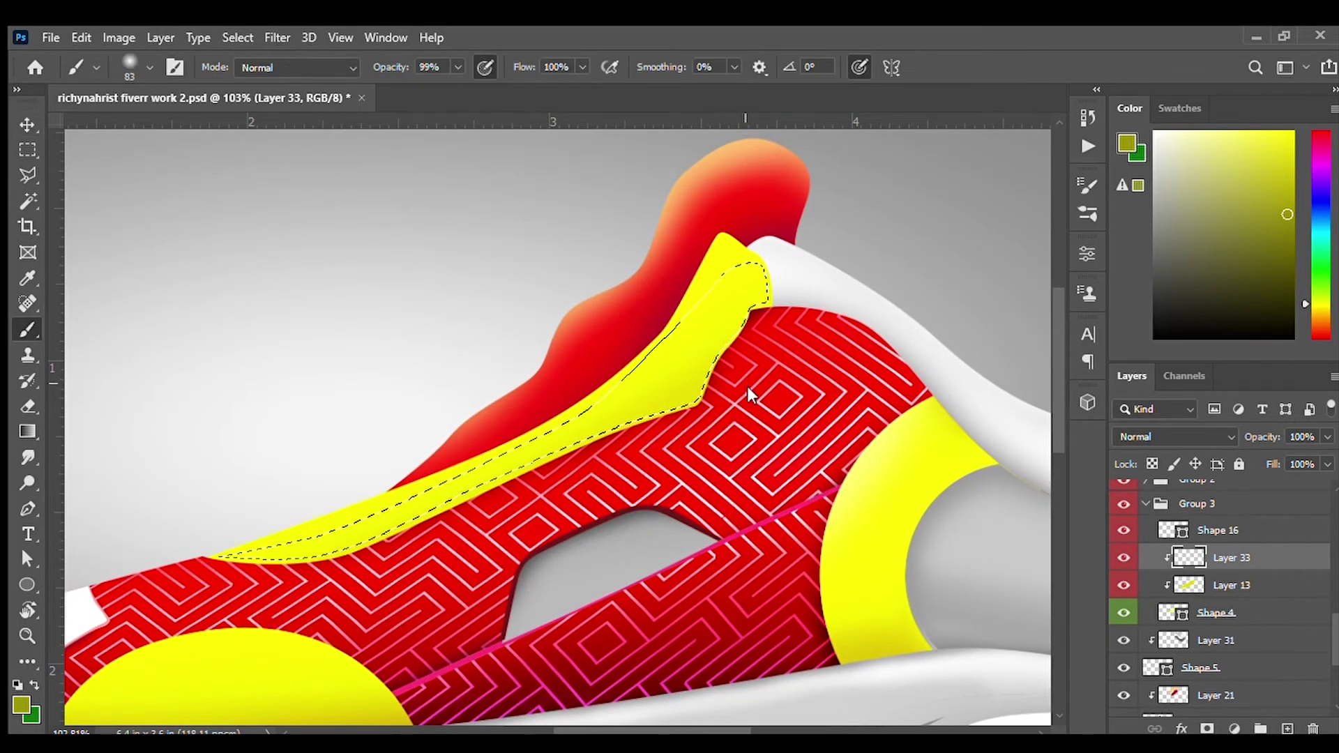
left_click(1194, 131)
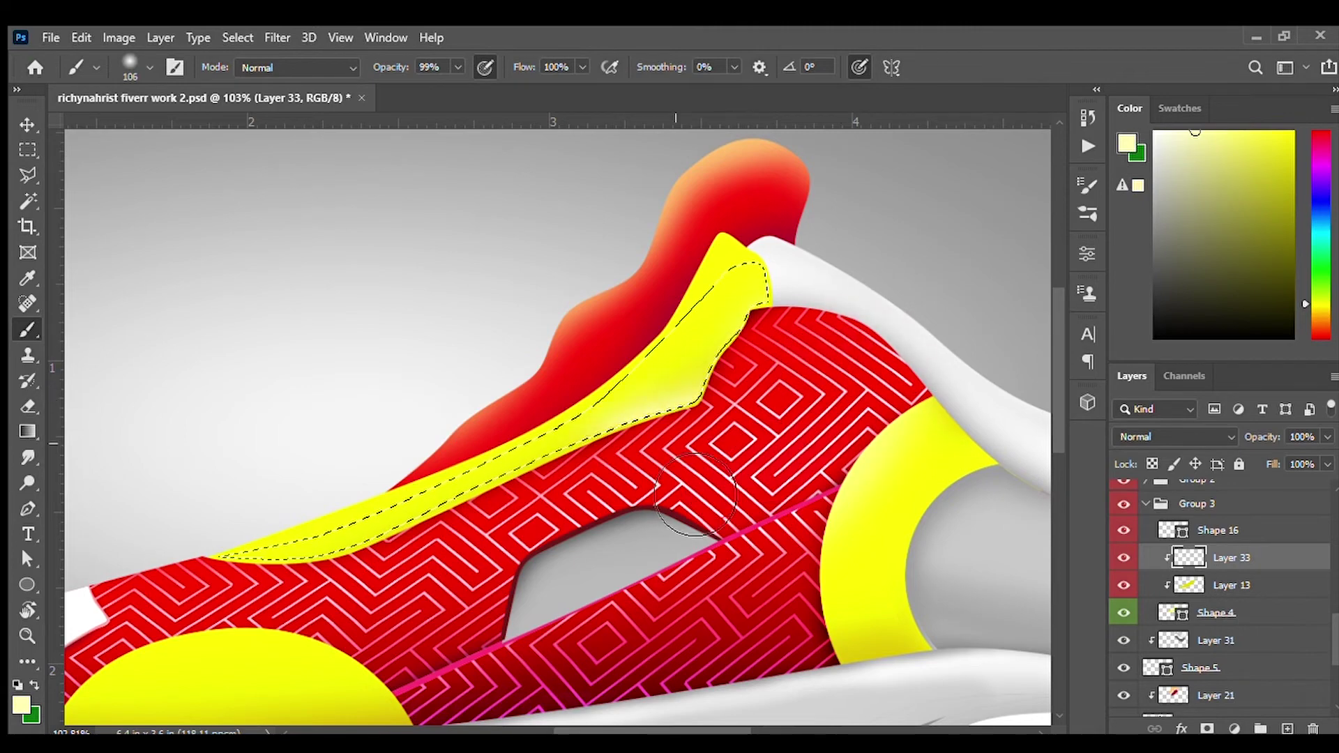
key("bracketleft")
key("bracketleft")
key("bracketleft")
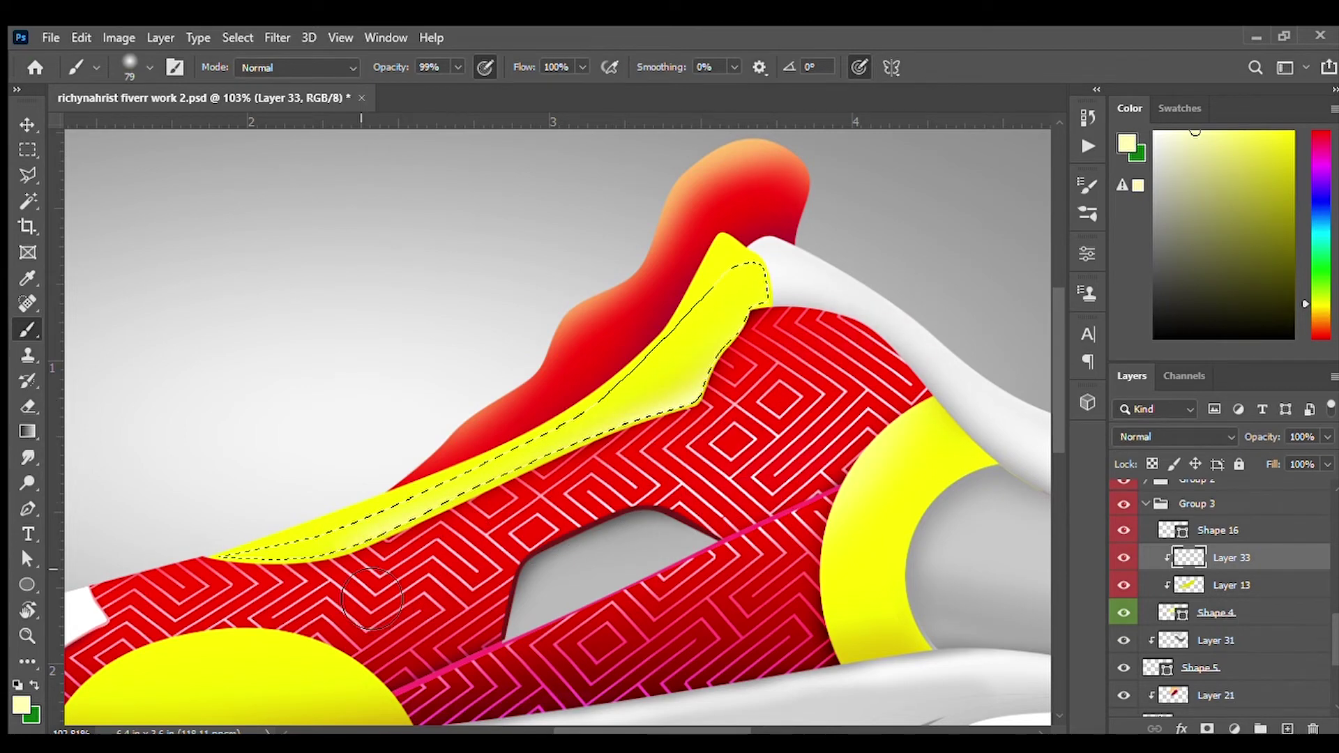
key("ctrl+d")
- Collapse Group 3 and toggle layer and Group 4 visibility to check the sole
scroll(808, 355, "down", 3)
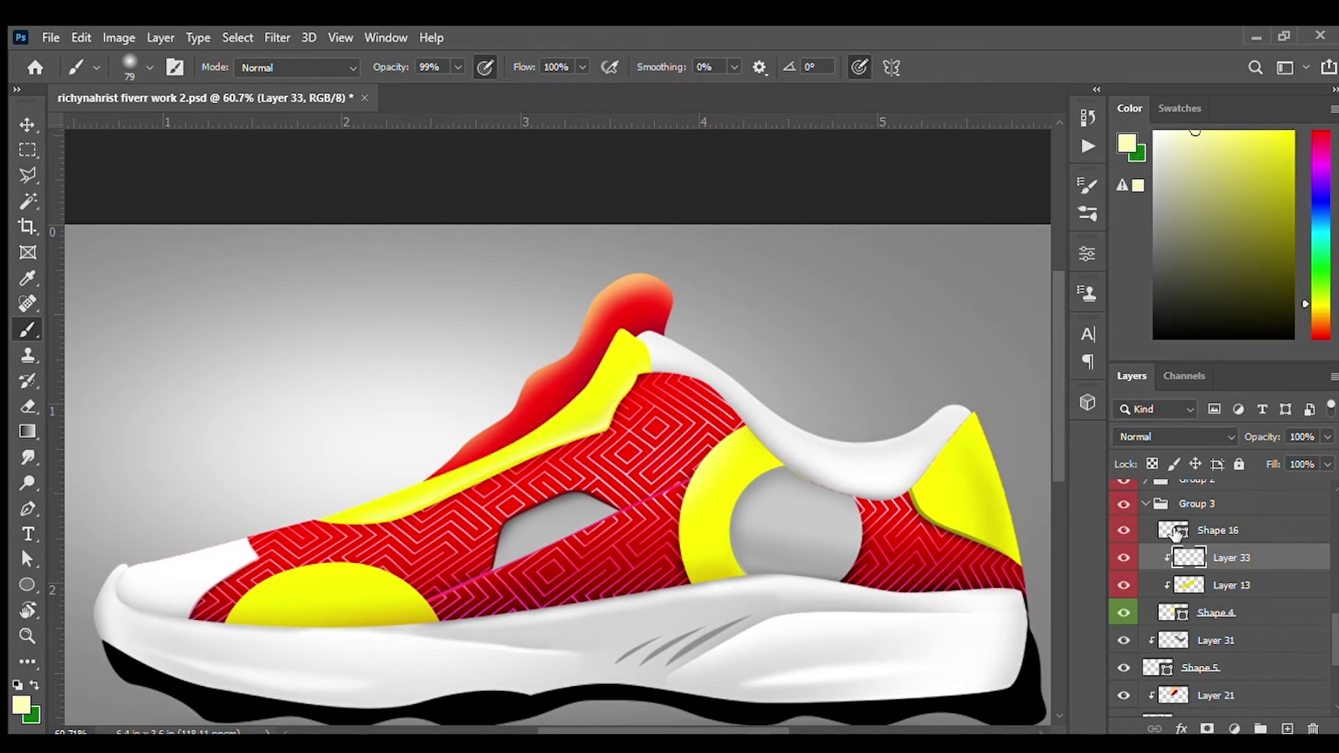
left_click(1145, 503)
scroll(1332, 627, "up", 2)
left_click(1123, 590)
scroll(1328, 594, "up", 2)
scroll(1328, 594, "up", 3)
left_click(1124, 523)
left_click(1124, 577)
left_click(1123, 577)
left_click(1123, 601)
- Show the Layer 1 sketch and draw a small dark ellipse tilted along the yellow strap
left_click(1287, 728)
left_click(1124, 493)
scroll(387, 485, "up", 4)
scroll(387, 484, "up", 1)
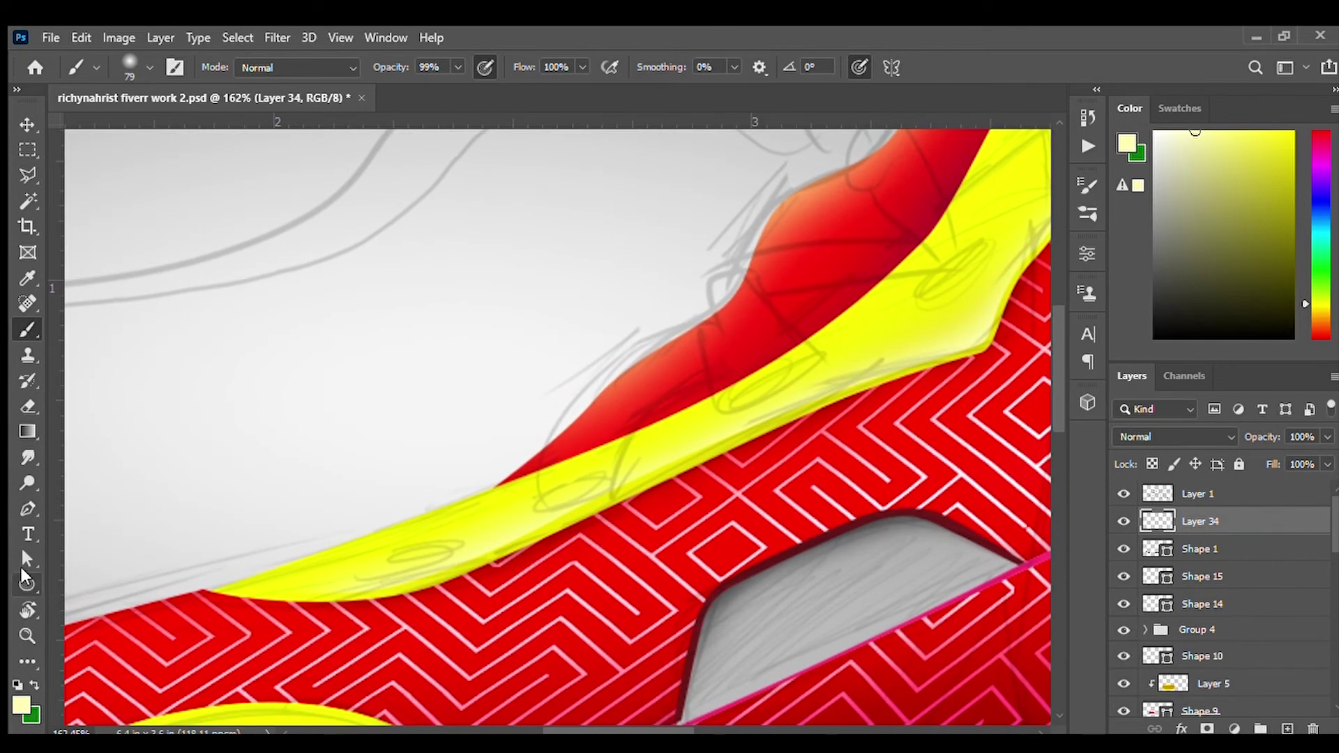
left_click(27, 584)
left_click_drag(459, 582, 459, 576)
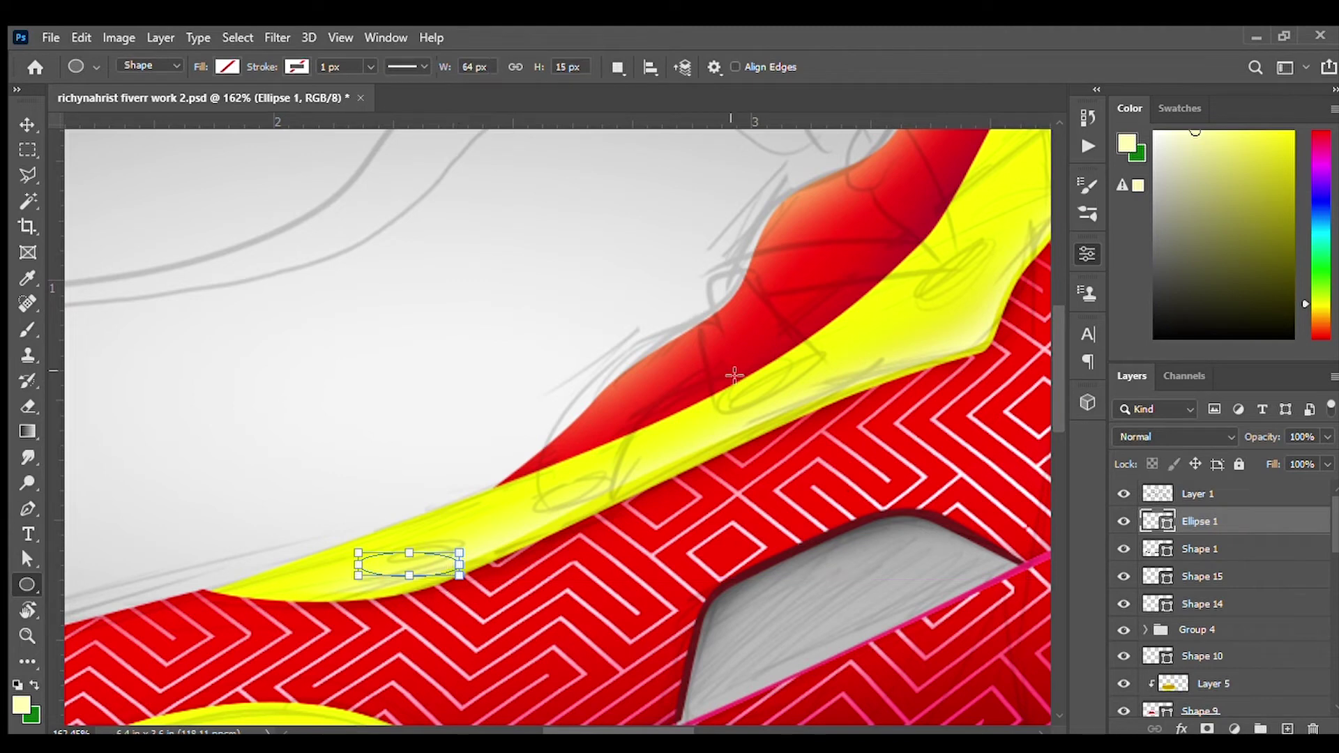
key("ctrl+t")
mouse_move(420, 592)
left_mouse_down()
mouse_move(447, 580)
mouse_move(355, 604)
left_mouse_up()
- Duplicate the eyelet up the strap, rotating the top copy upright and scaling it to about 79%
key("v")
mouse_move(307, 578)
left_mouse_down()
mouse_move(642, 391)
mouse_move(432, 551)
mouse_move(708, 412)
left_mouse_up()
key("ctrl+t")
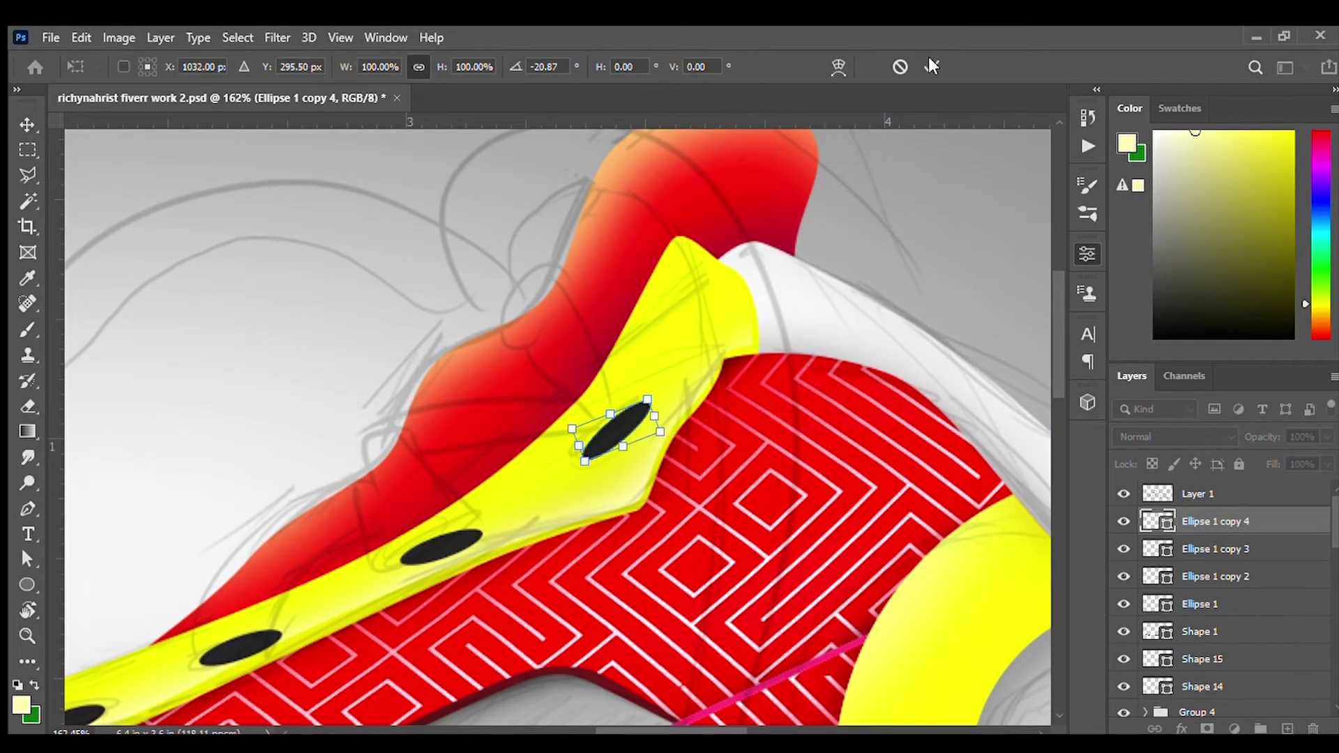
key("Return")
left_click_drag(444, 530, 510, 462)
scroll(509, 463, "down", 5)
scroll(510, 462, "up", 4)
key("ctrl+t")
left_click_drag(719, 353, 713, 358)
left_click(921, 68)
- Group the four eyelet layers into Group 5 and expand it to select Ellipse 1 copy 4
scroll(348, 557, "down", 3)
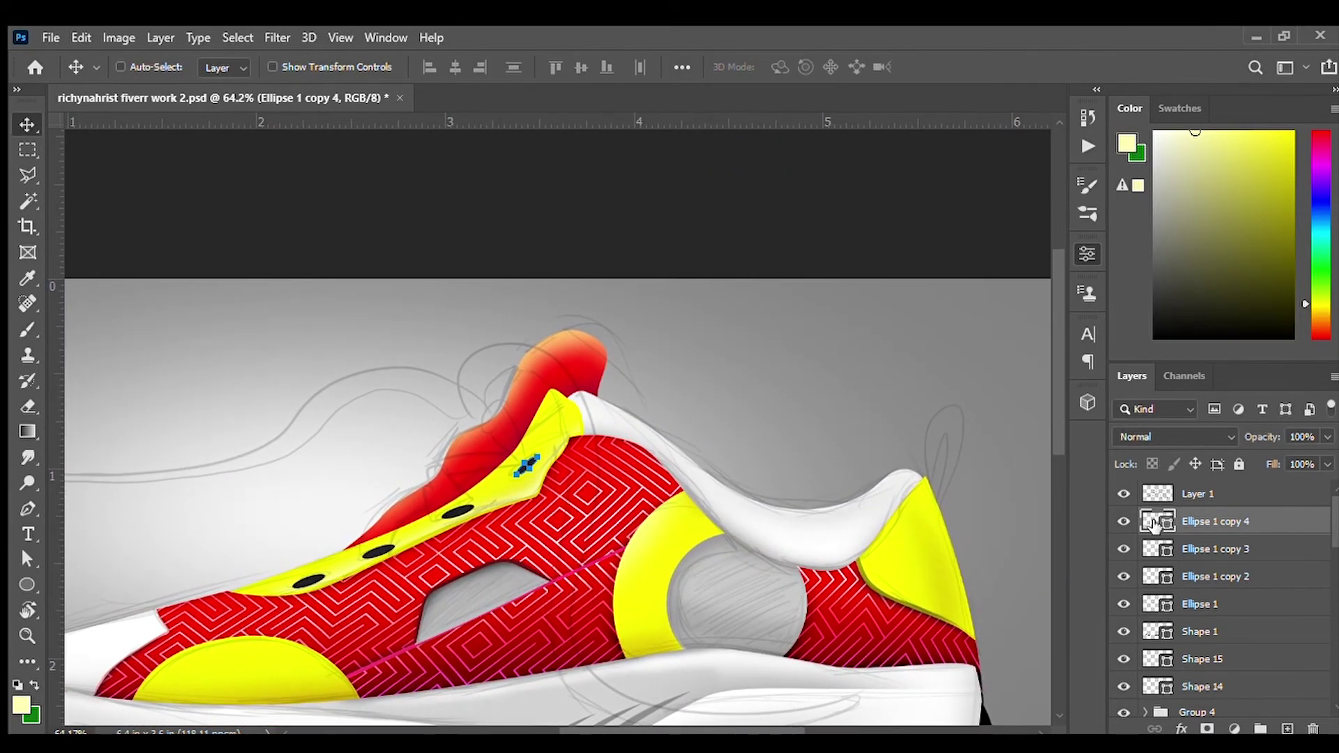
left_click(1225, 604, "shift")
key("ctrl+g")
left_click(1145, 520)
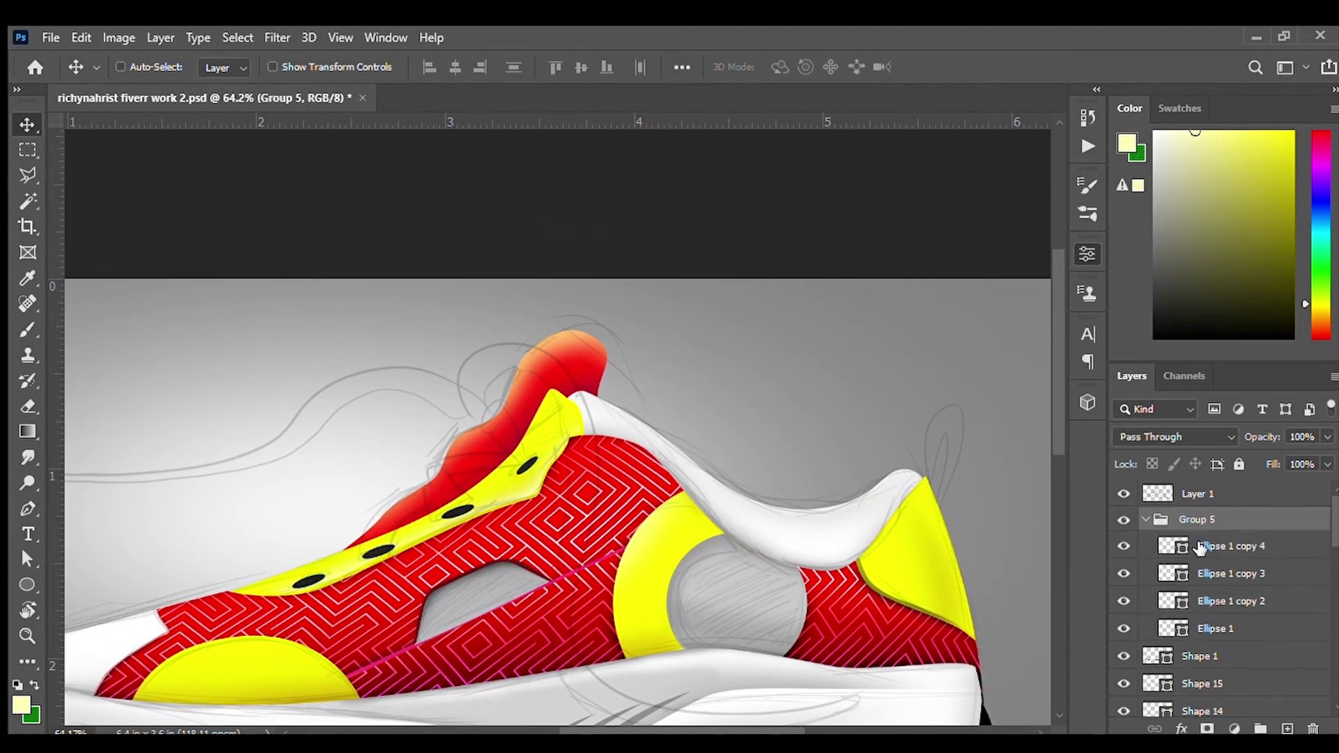
left_click(1227, 546)
scroll(544, 494, "left", 2)
scroll(544, 493, "up", 2)
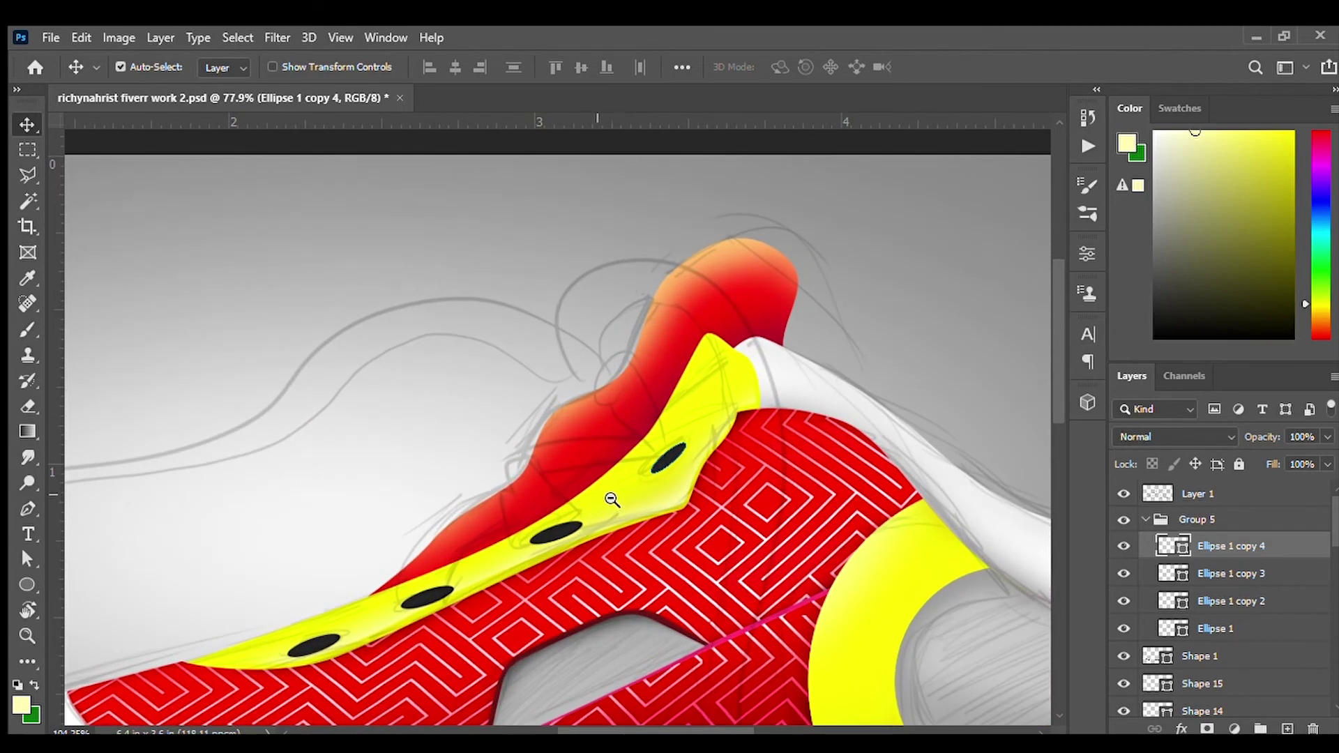
- Draw the first two black lace pieces across the lower eyelets as Pen shapes
key("p")
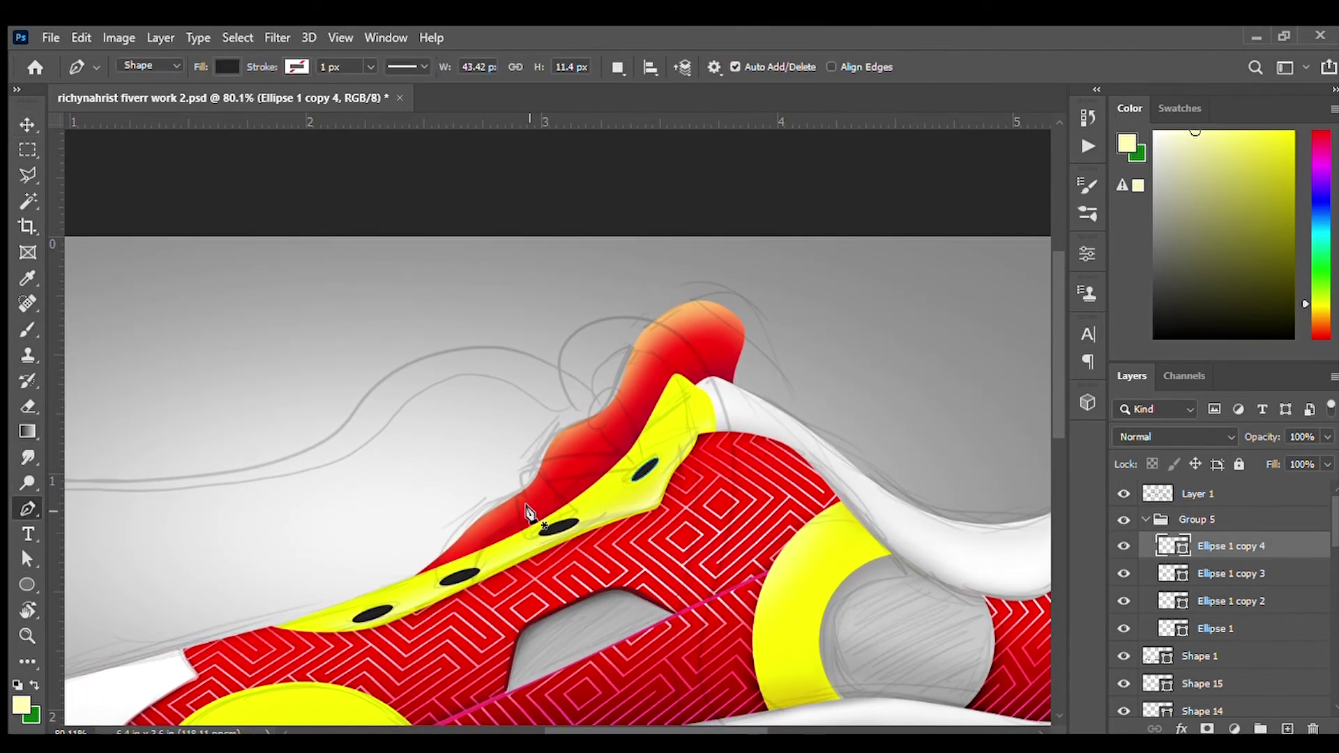
left_click(357, 619)
left_click_drag(394, 568, 418, 560)
left_click(439, 558)
left_click(478, 568)
left_click_drag(414, 579, 404, 580)
left_click_drag(547, 528, 540, 544)
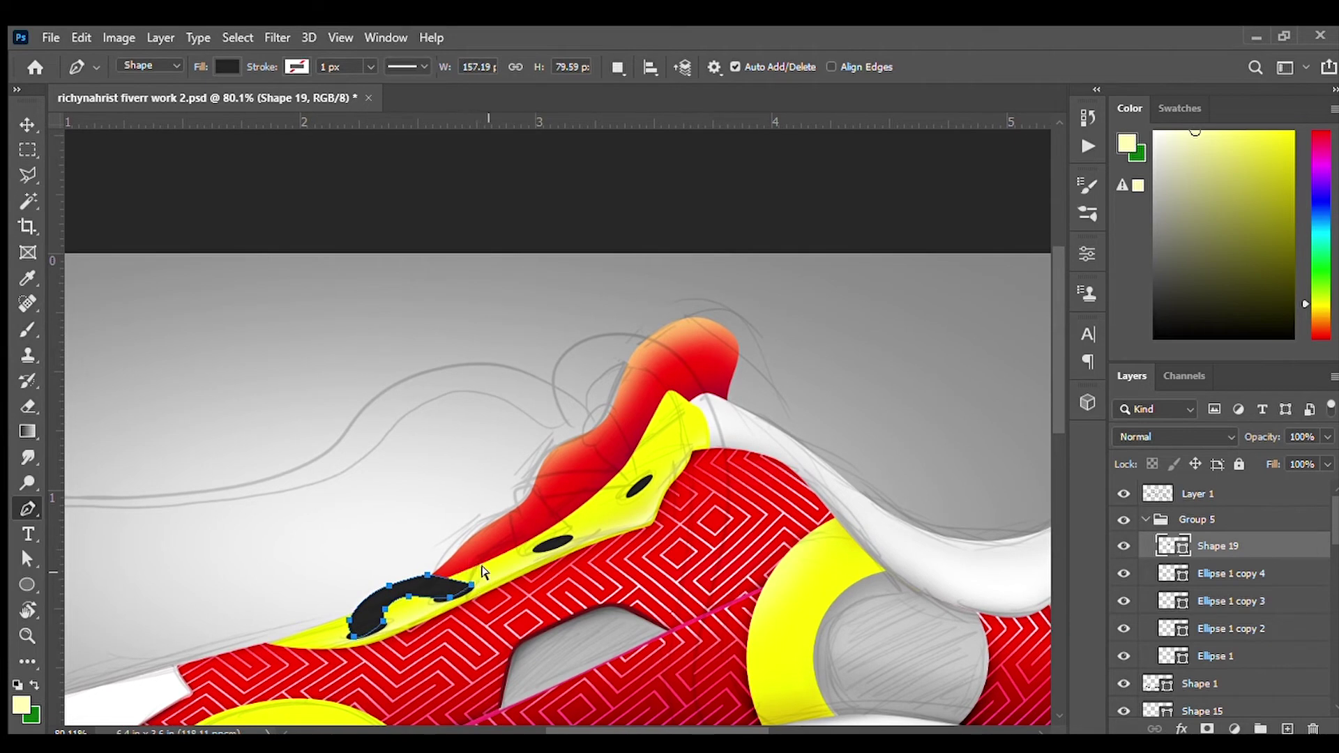
key("Escape")
left_click(465, 585)
left_click(515, 543)
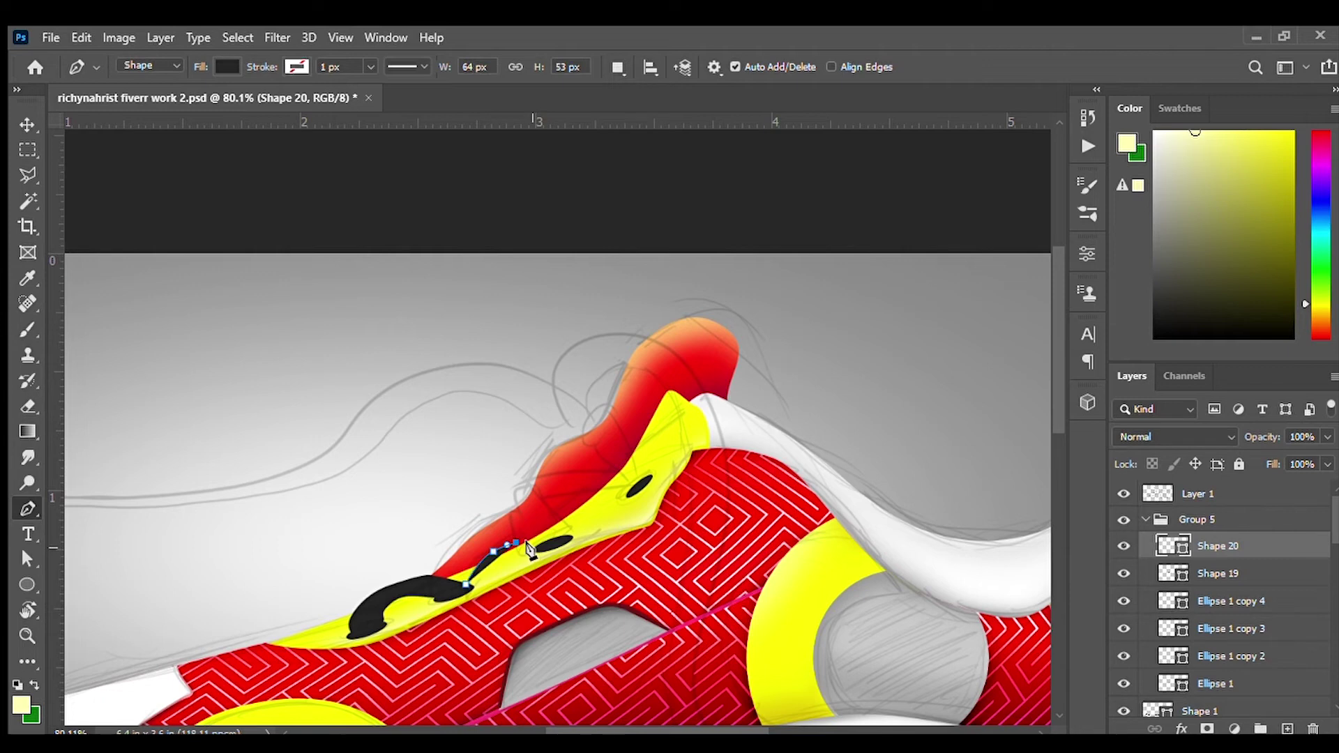
left_click(568, 539)
left_click(533, 480)
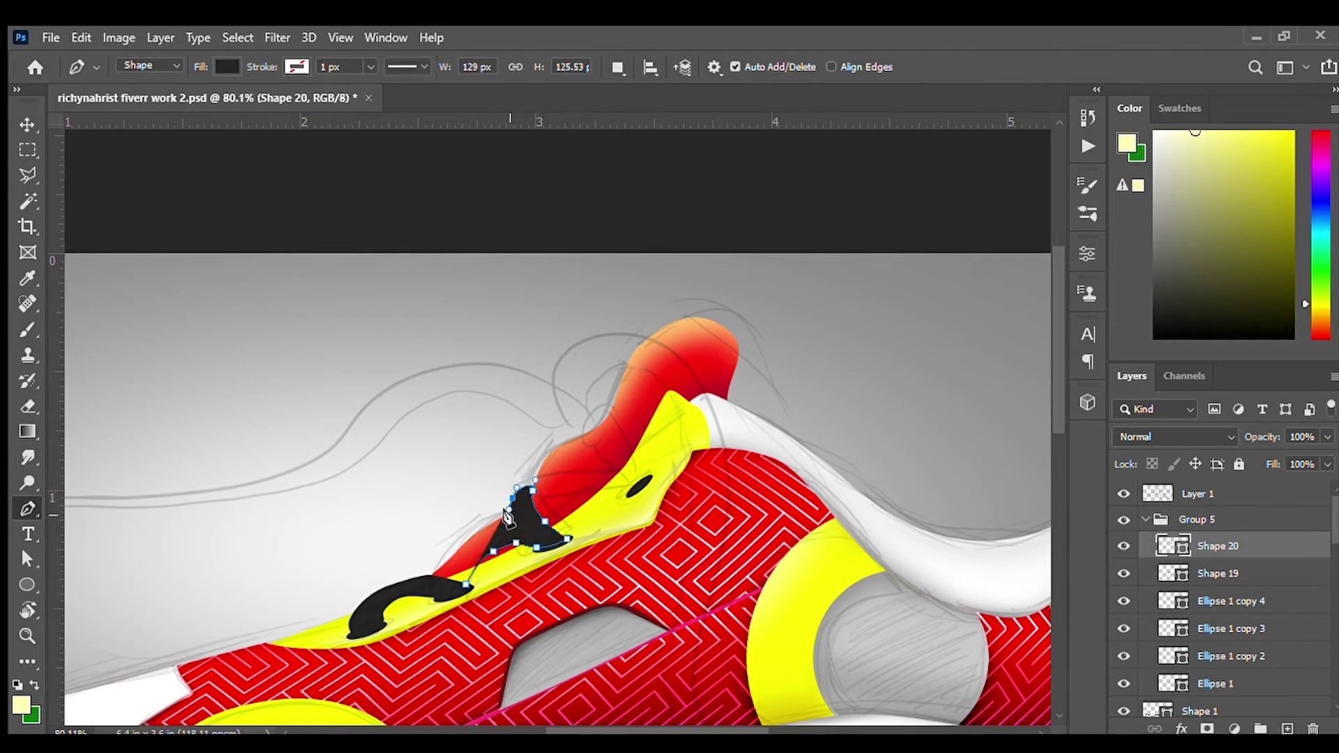
left_click(442, 589)
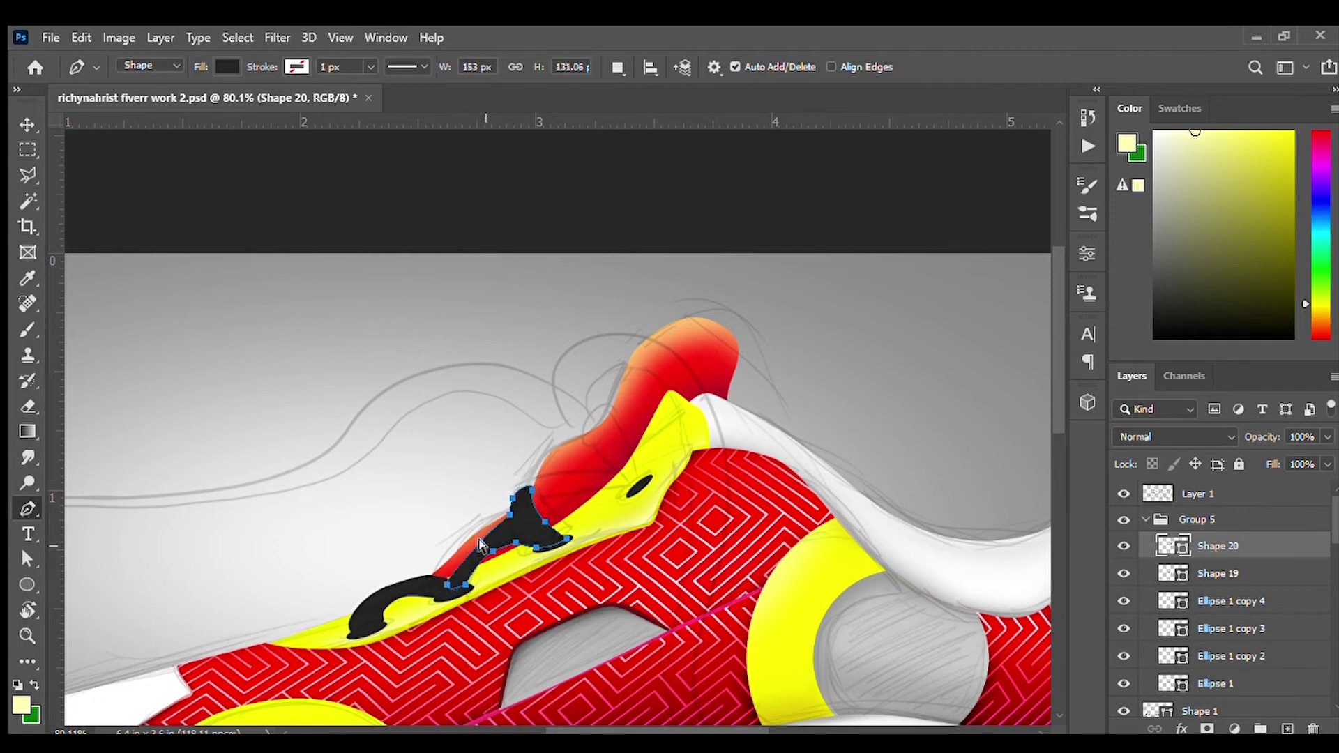
- Draw the third lace band and the top lace piece up to the tongue
mouse_move(570, 506)
left_mouse_down()
mouse_move(523, 529)
mouse_move(533, 512)
left_mouse_up()
left_click(483, 528)
left_click(584, 512)
left_click(600, 498)
left_click(493, 499)
left_click(475, 522)
scroll(488, 530, "up", 1)
left_click(595, 526)
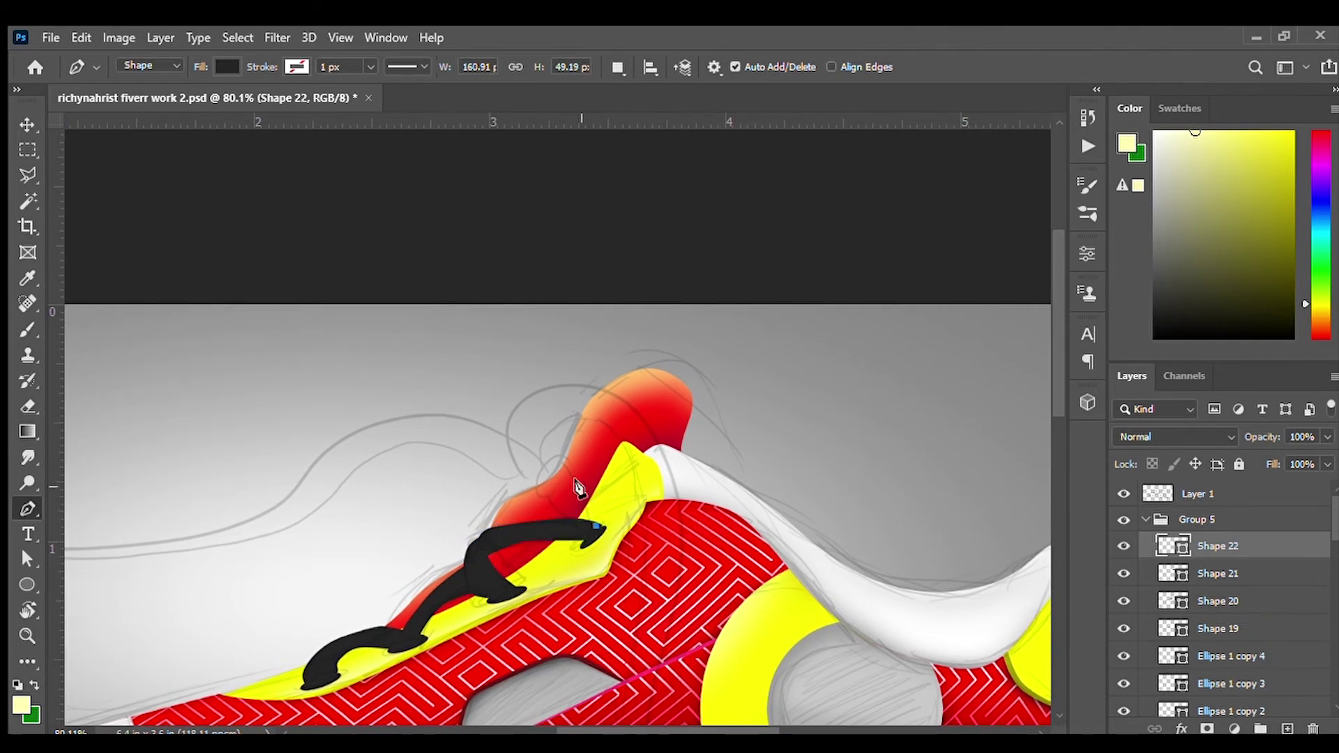
left_click(537, 476)
left_click(597, 526)
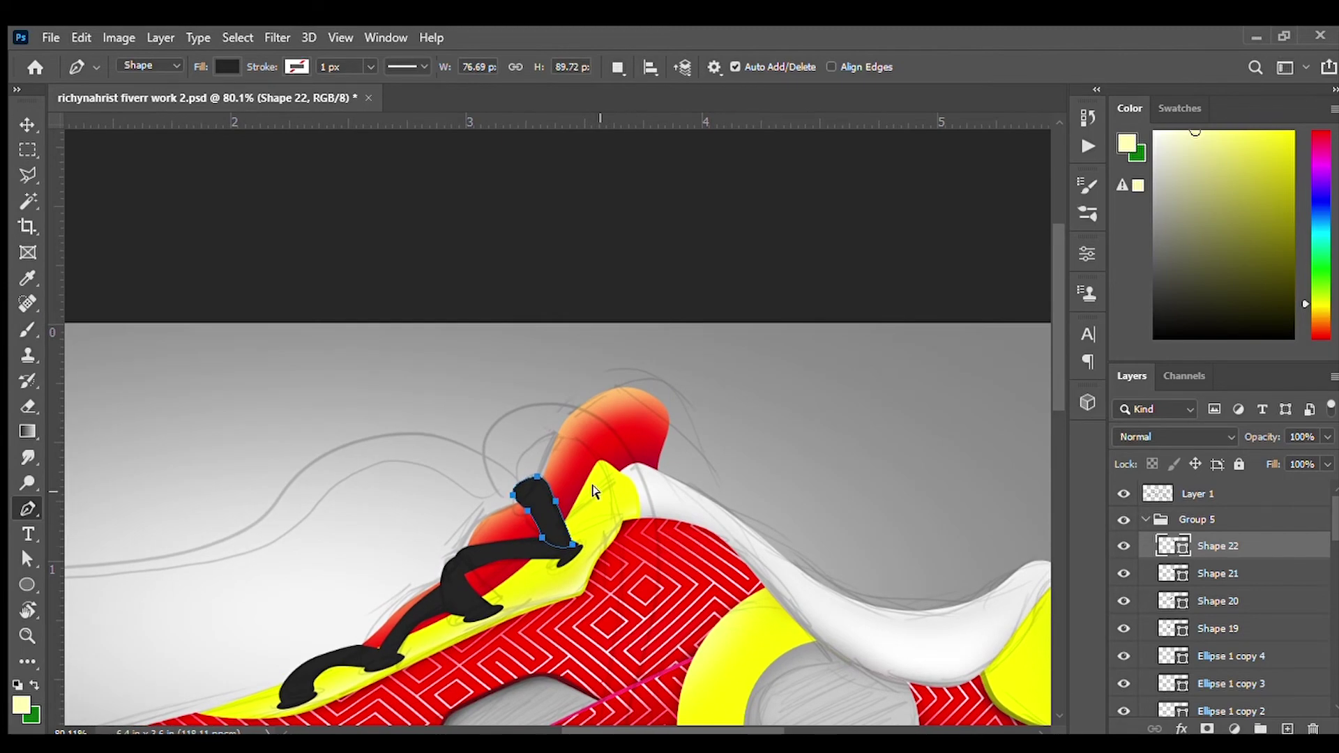
scroll(600, 528, "down", 3)
scroll(602, 529, "up", 2)
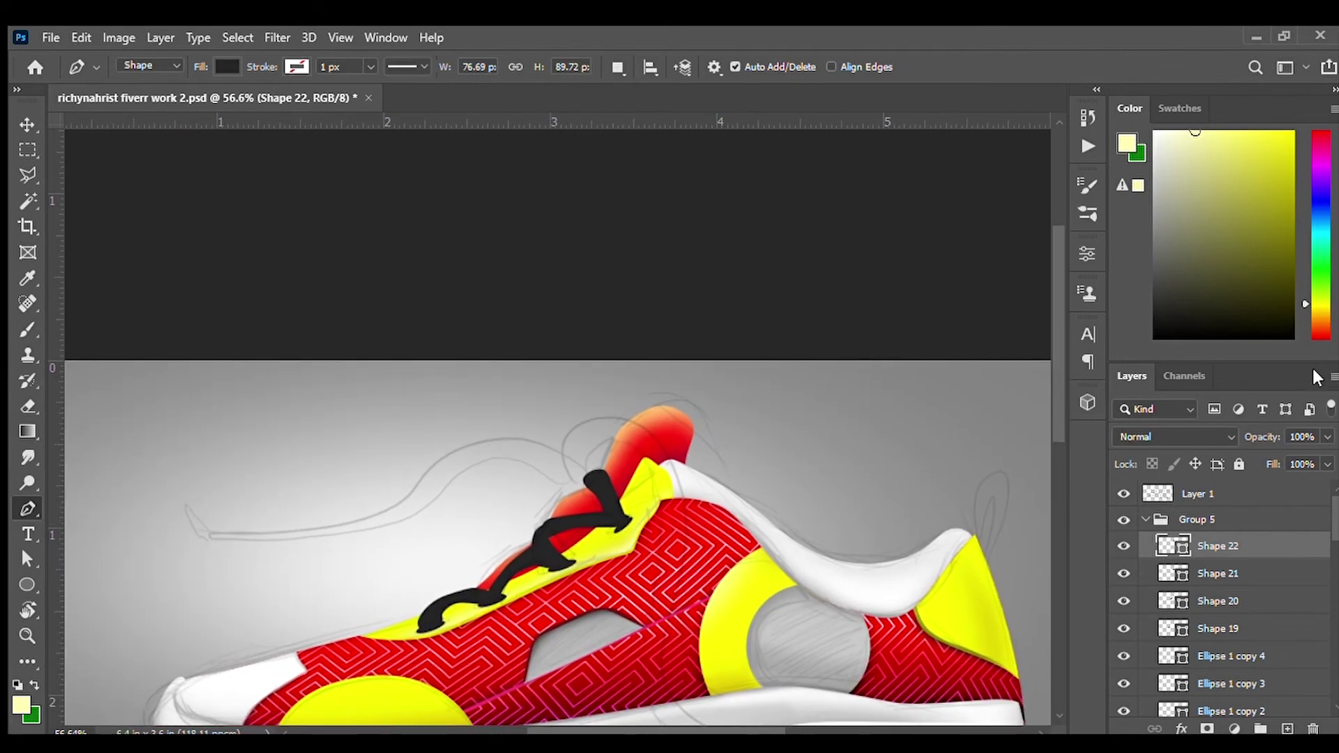
scroll(692, 524, "down", 3)
scroll(557, 444, "up", 1)
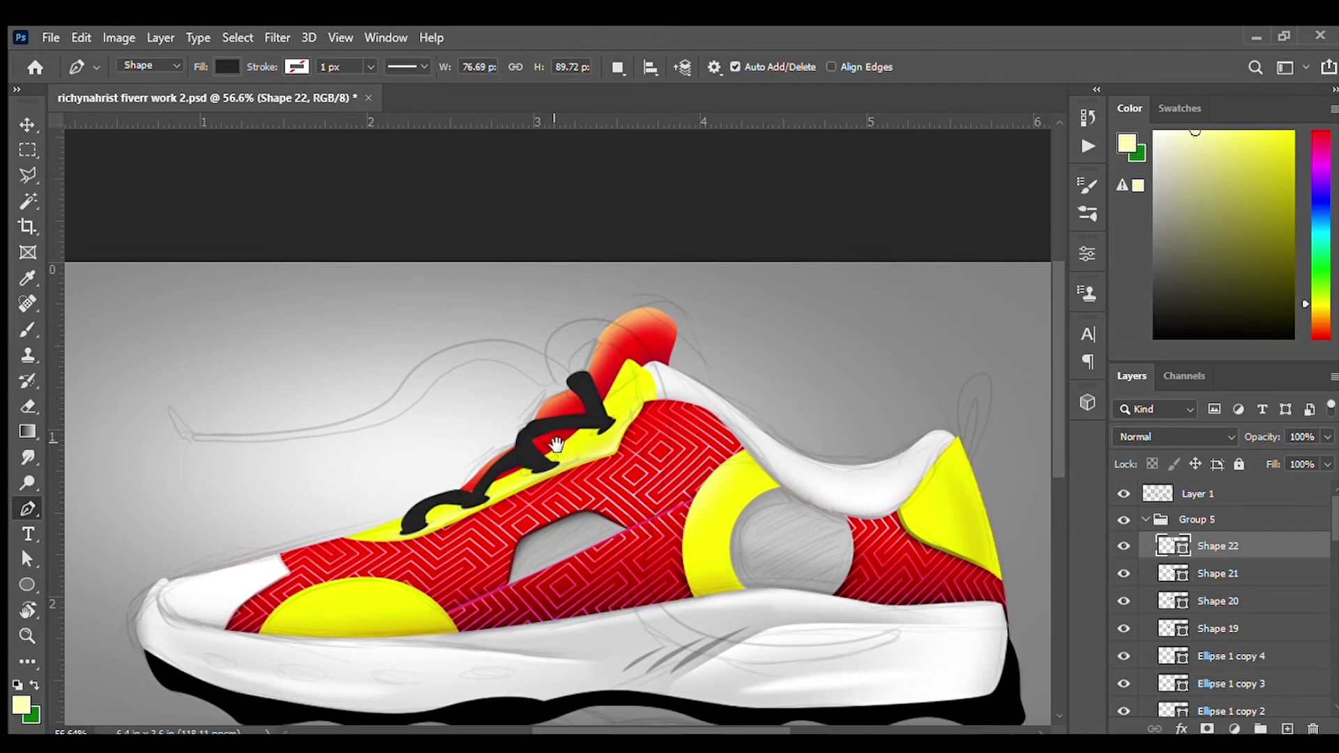
- Group the lace shape layers as Group 6 and add a new layer above it
left_click(1123, 573)
left_click(1217, 573)
left_click(1217, 628, "shift")
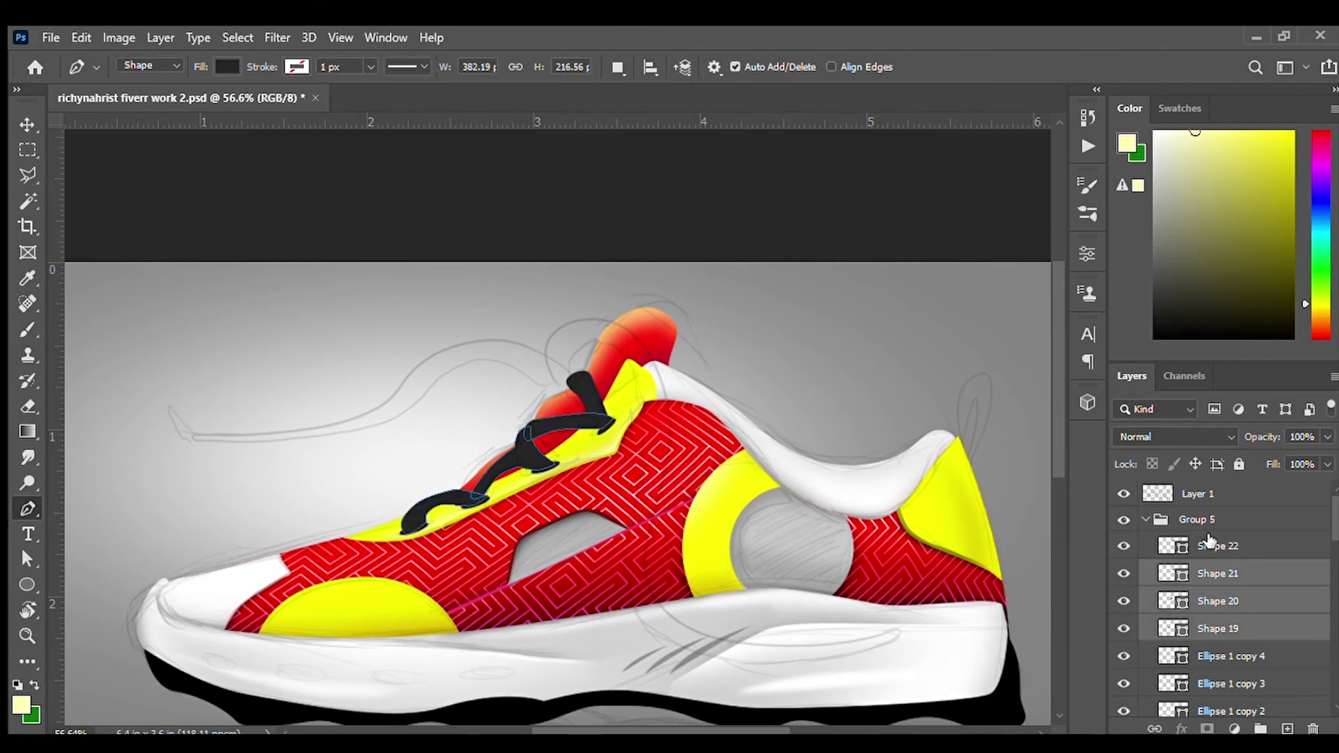
key("ctrl+g")
left_click(1287, 728)
- Clip the new layer to the lace group and brush grey shading along the laces
key("ctrl+alt+g")
scroll(566, 475, "up", 3)
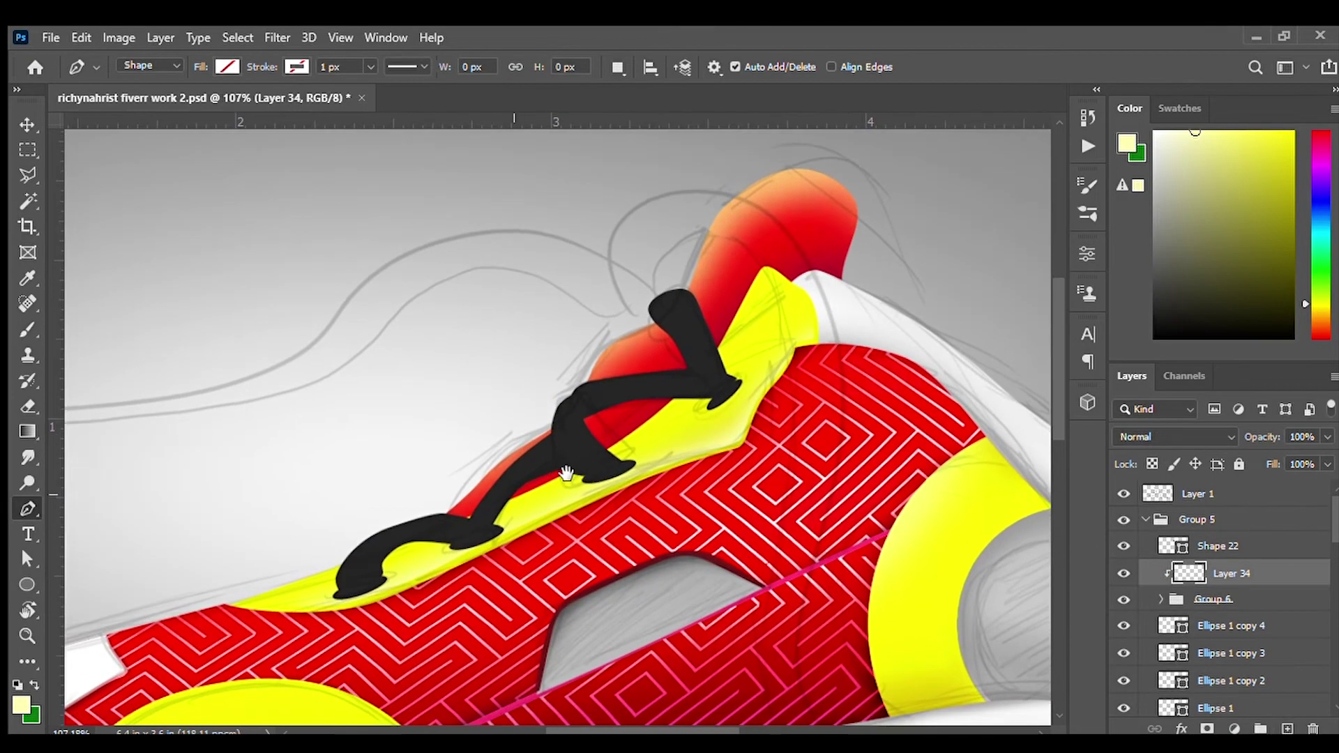
scroll(566, 474, "down", 3)
scroll(530, 463, "up", 2)
scroll(502, 467, "up", 1)
scroll(481, 473, "up", 1)
key("b")
left_click(480, 489, "alt")
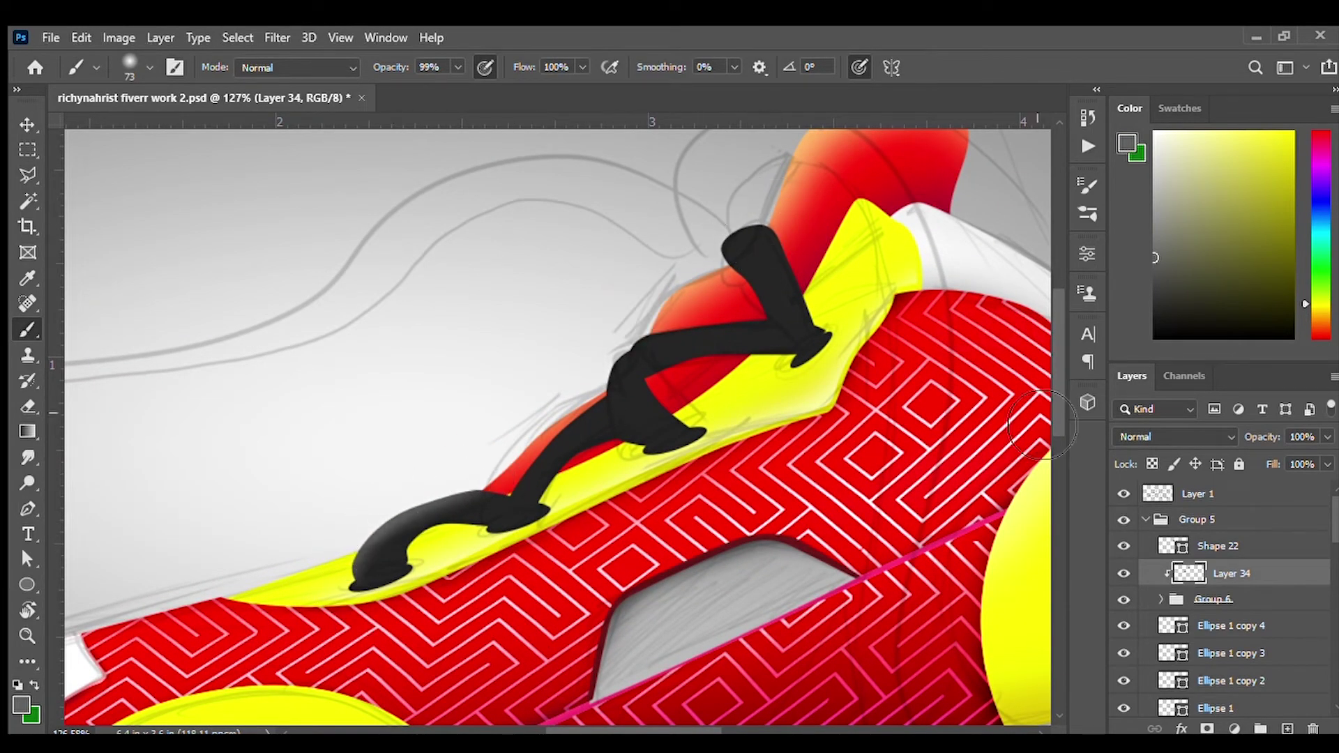
left_click_drag(693, 340, 848, 326)
key("ctrl+z")
key("ctrl+z")
key("ctrl+z")
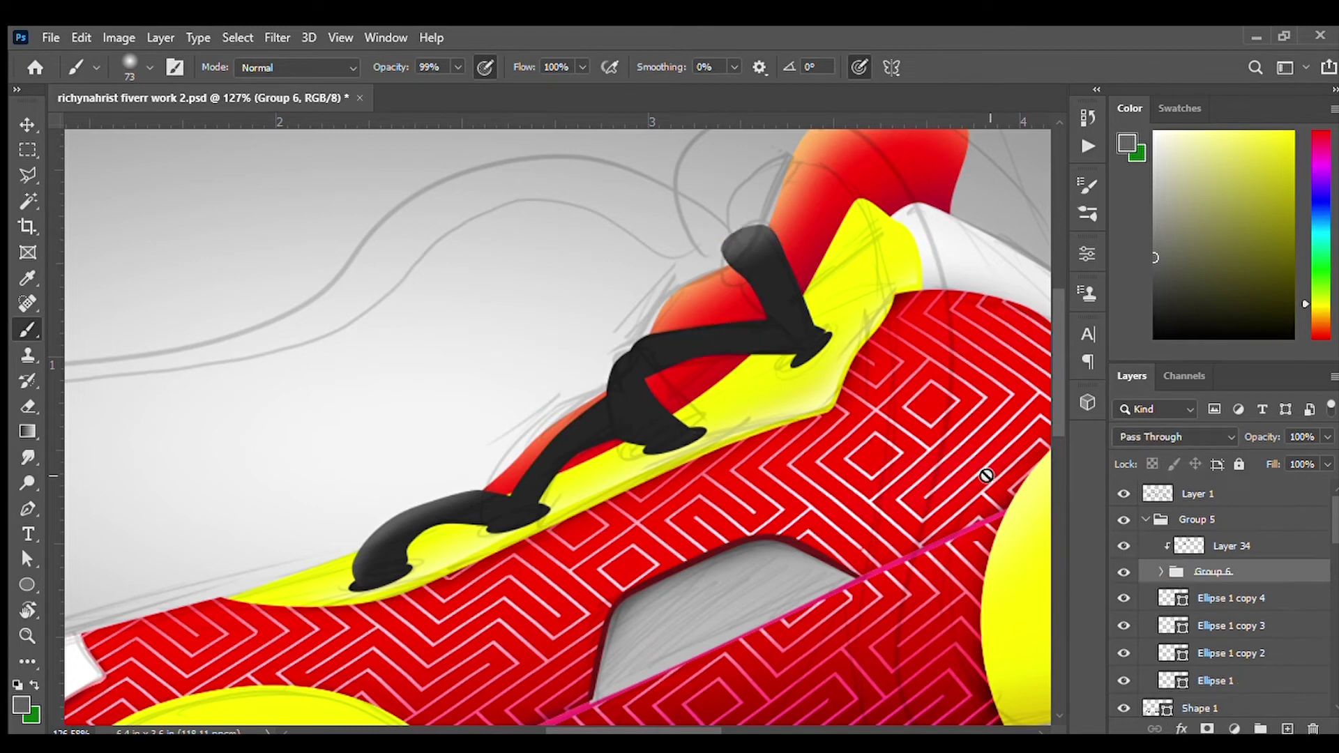
left_click(1231, 546)
mouse_move(684, 328)
left_mouse_down()
mouse_move(617, 403)
mouse_move(598, 391)
left_mouse_up()
key("ctrl+z")
- Erase shading overspill from the laces, alternating between Eraser and Brush
key("e")
key("b")
key("e")
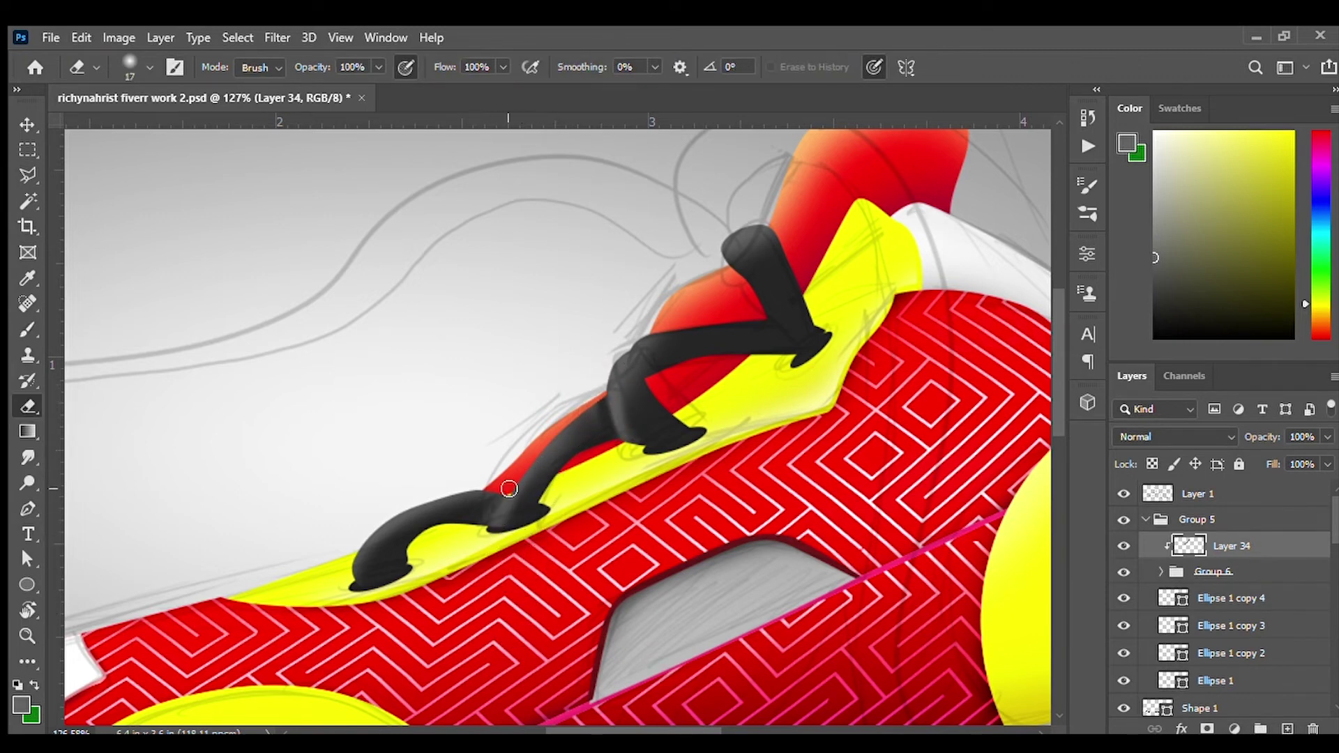
key("b")
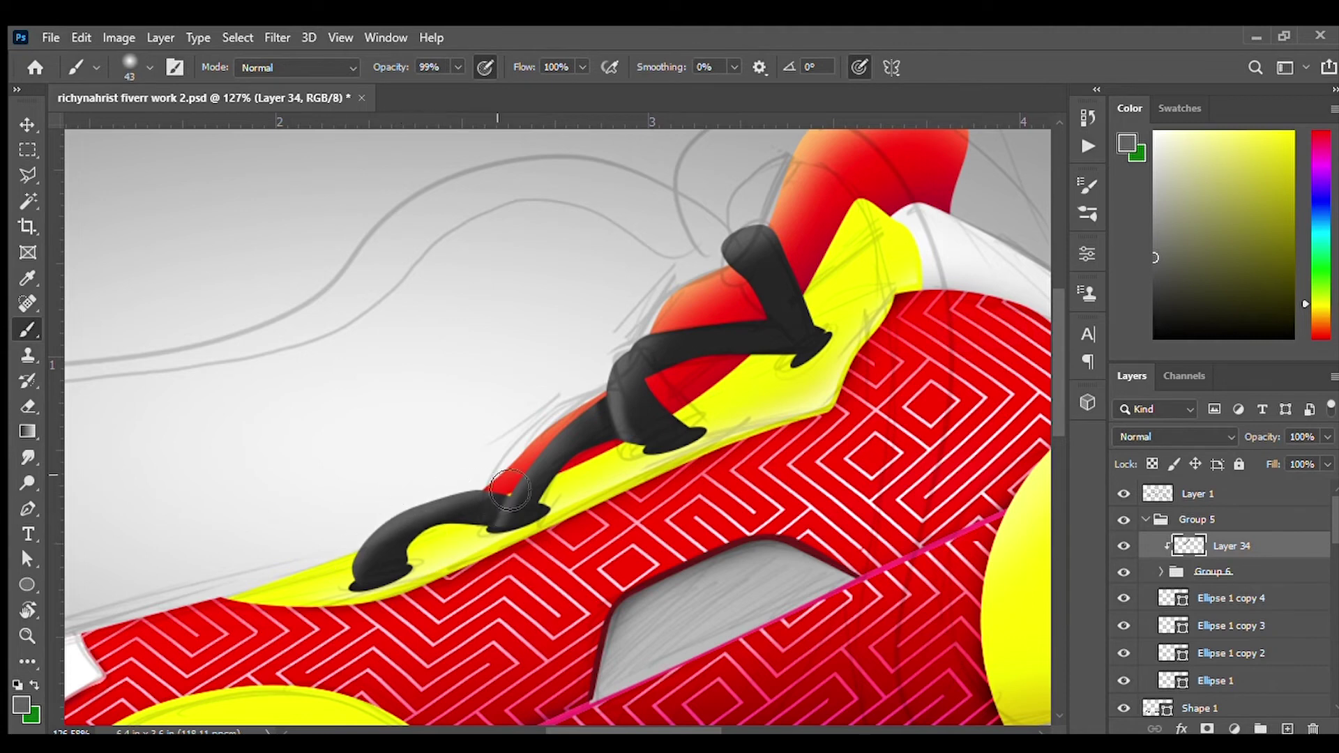
key("e")
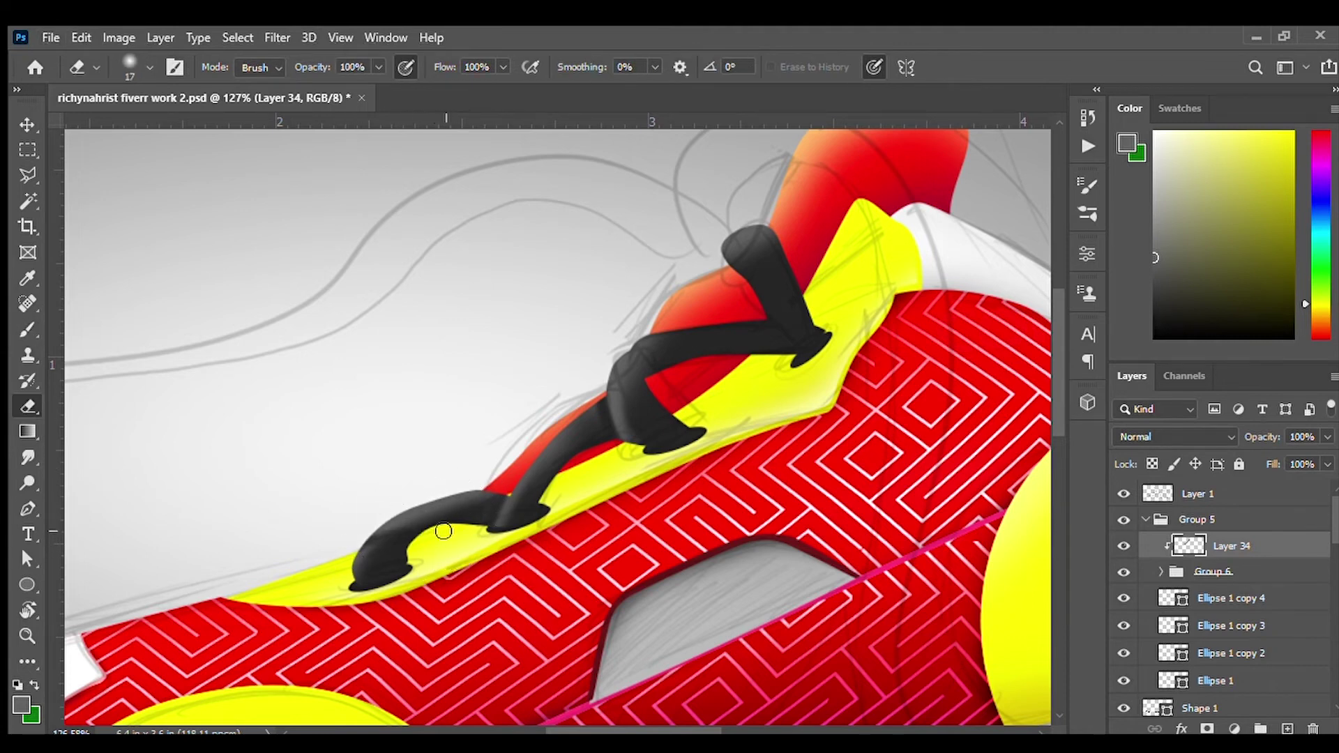
key("b")
key("e")
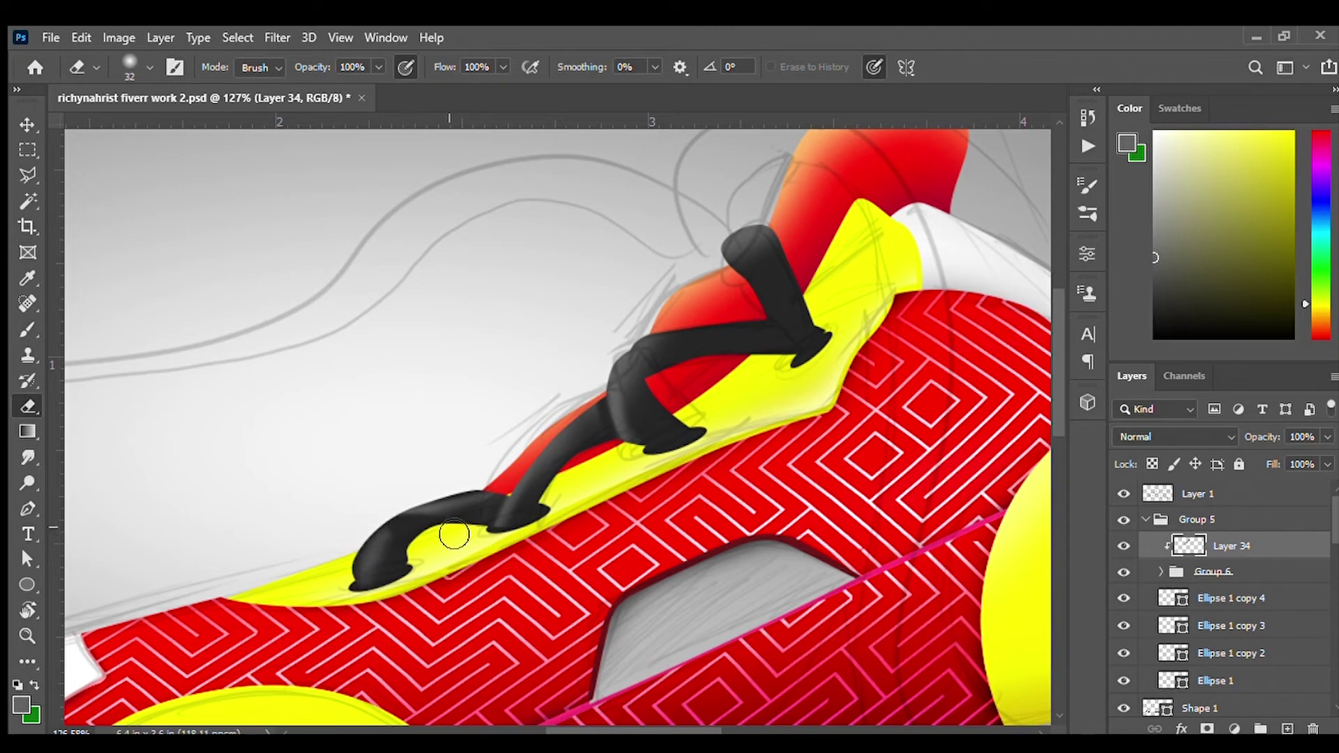
scroll(464, 535, "down", 1)
scroll(488, 516, "down", 2)
scroll(540, 497, "up", 1)
scroll(540, 497, "up", 2)
key("b")
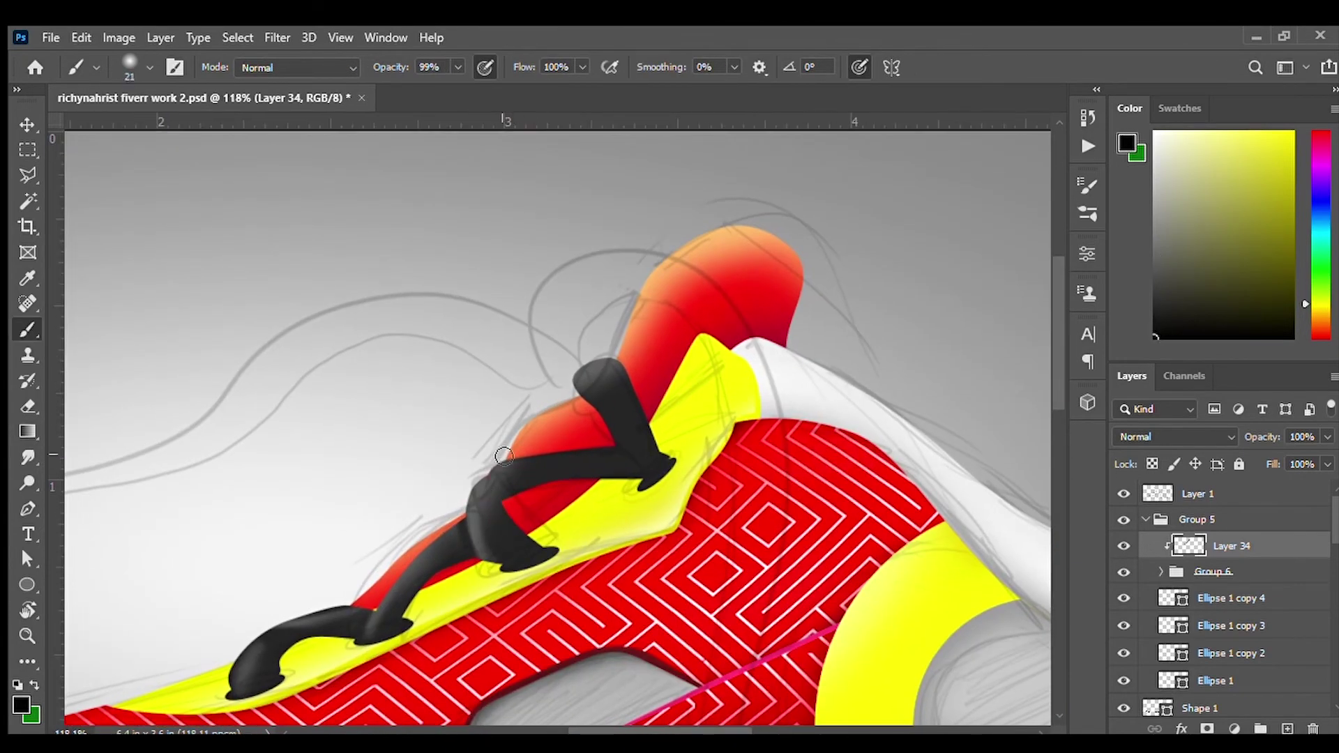
- With a smaller brush, darken the middle lace's underside in black and add grey tones
right_click(441, 593, "alt")
right_click(608, 456, "alt")
left_click(471, 519, "alt")
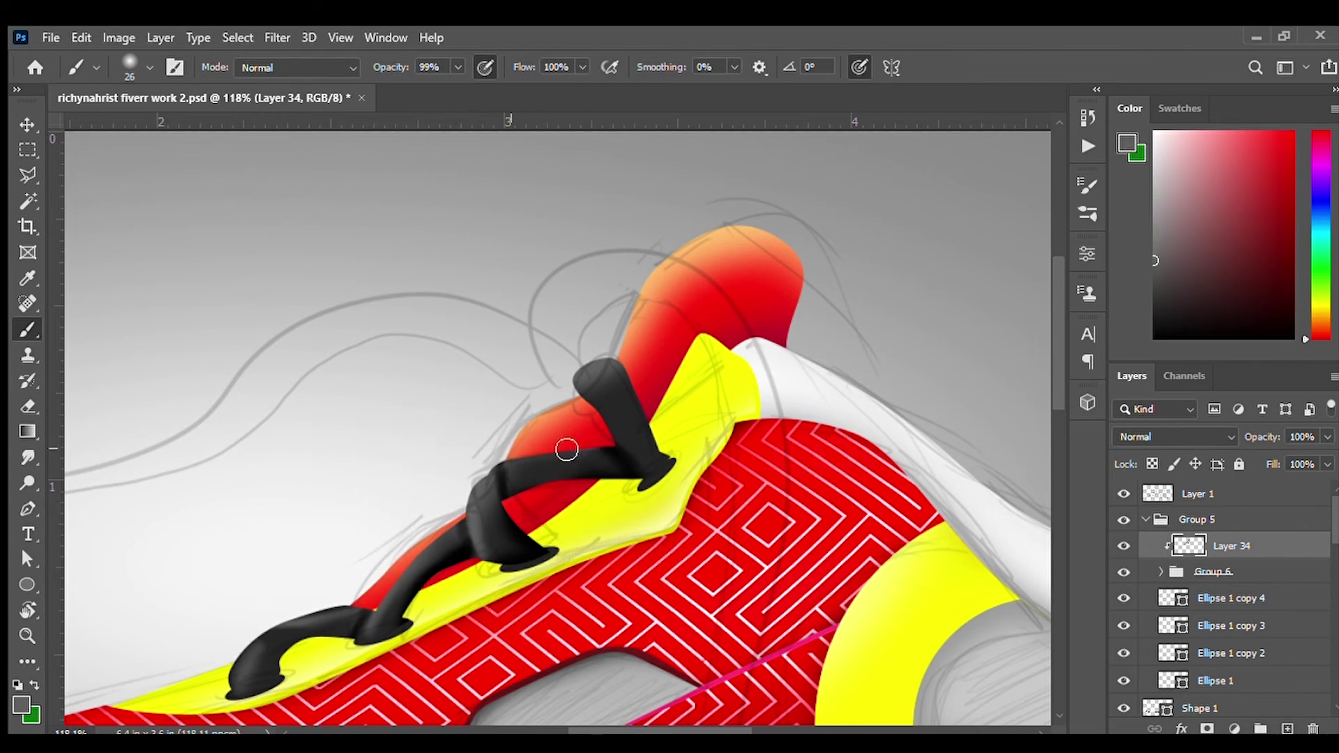
left_click(500, 463, "alt")
left_click_drag(553, 481, 599, 487)
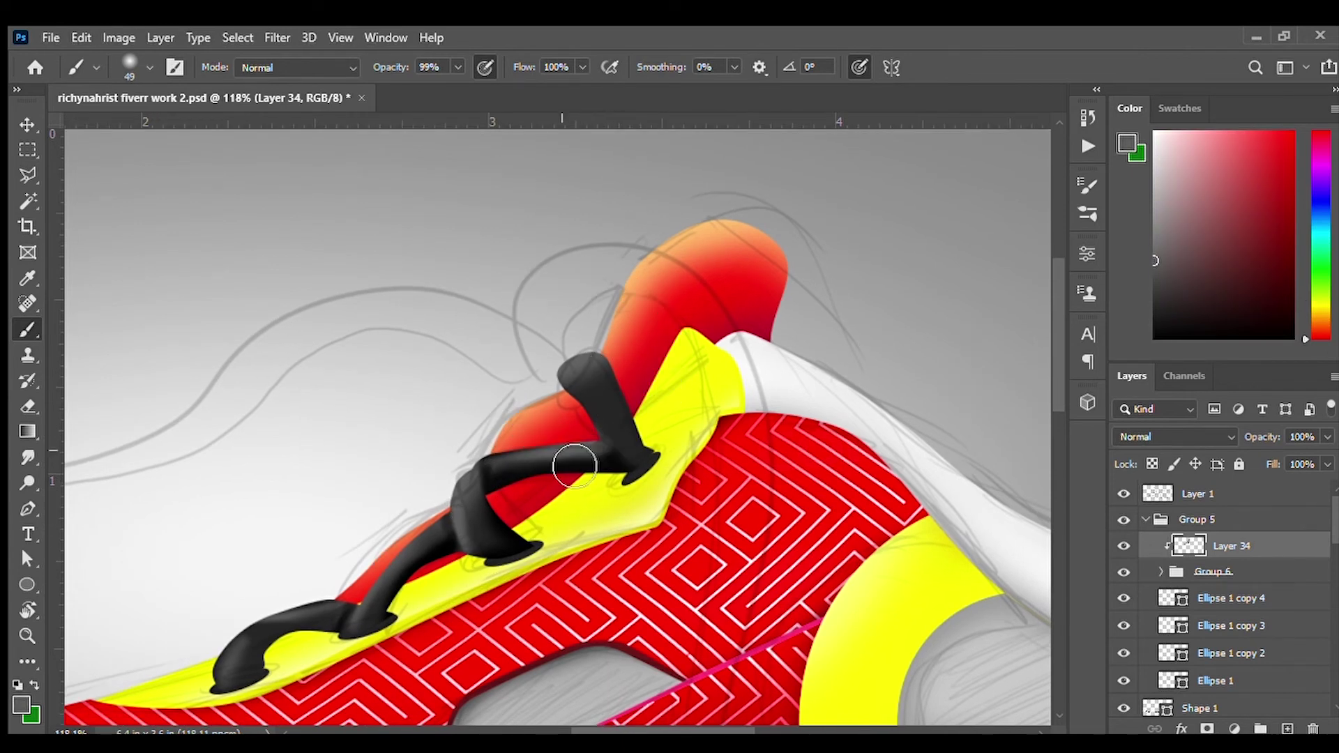
left_click(624, 458, "alt")
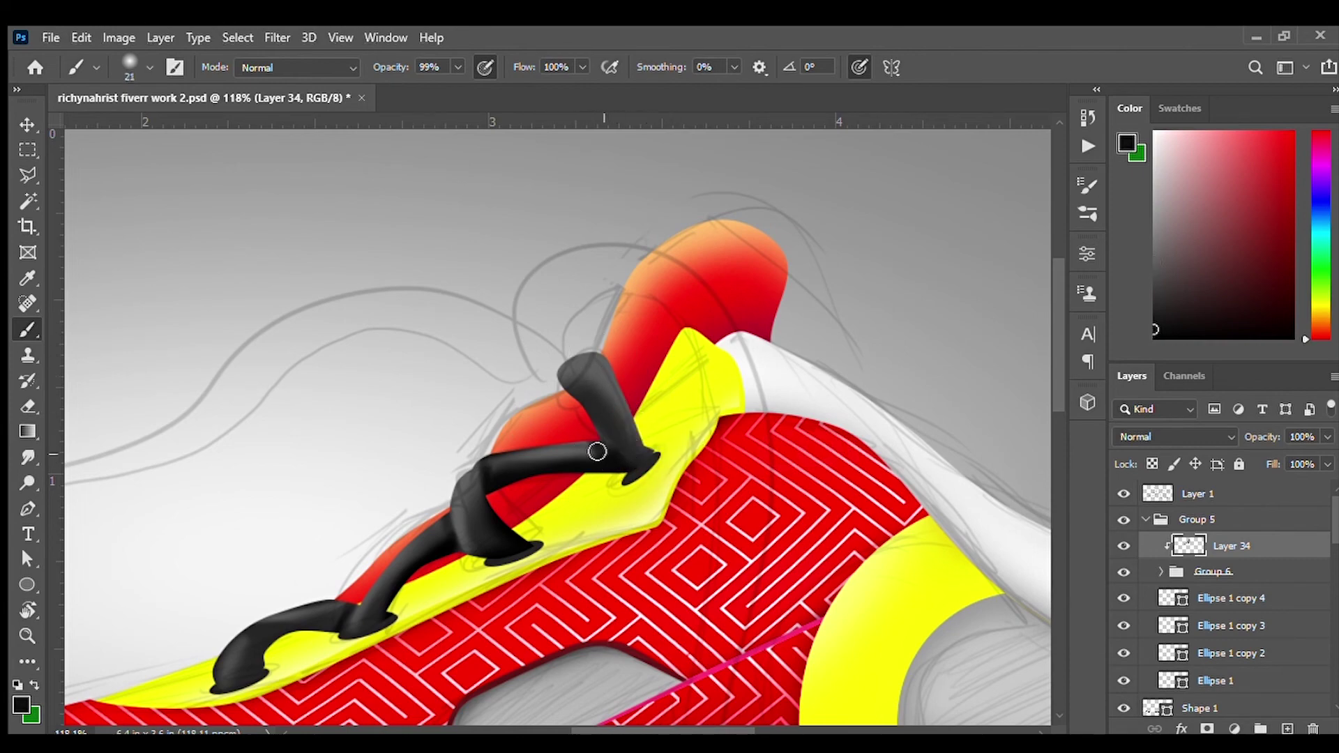
scroll(654, 455, "down", 2)
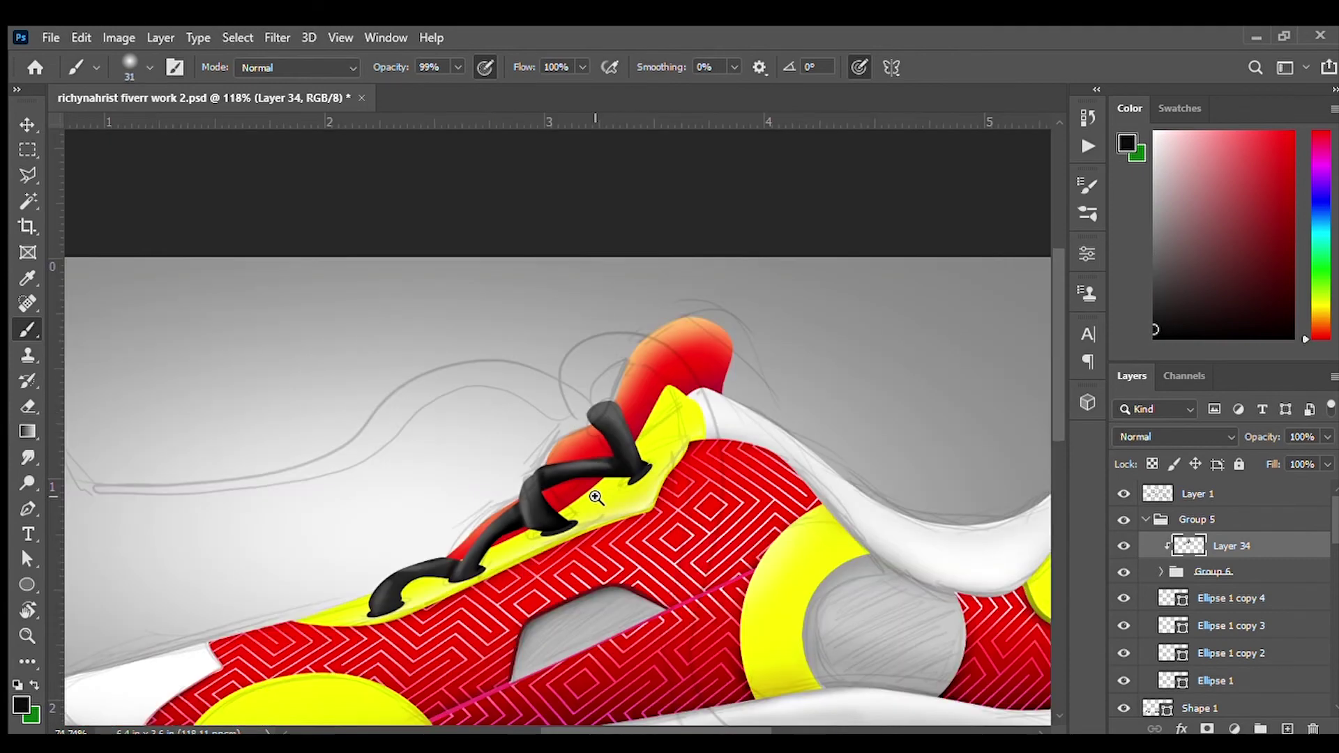
scroll(638, 454, "up", 1)
scroll(638, 453, "down", 1)
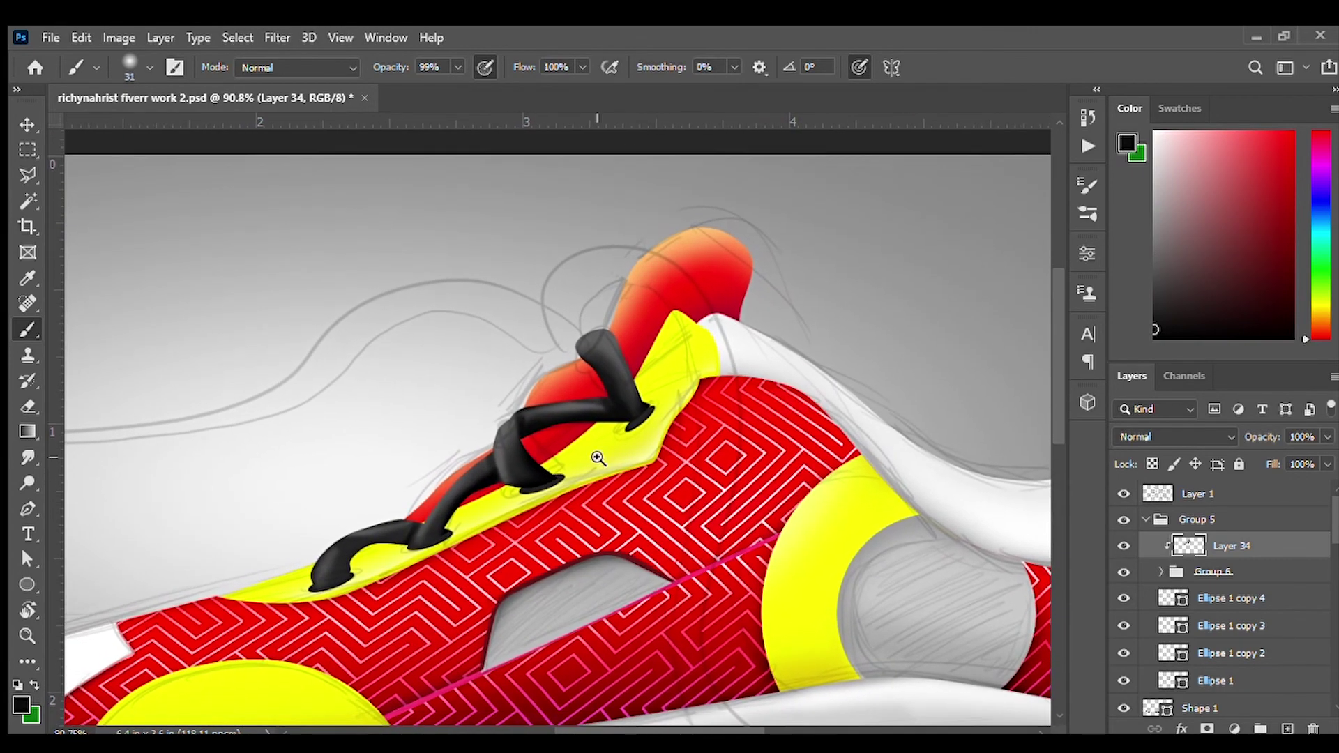
scroll(567, 469, "down", 2)
scroll(547, 453, "up", 1)
scroll(547, 457, "up", 2)
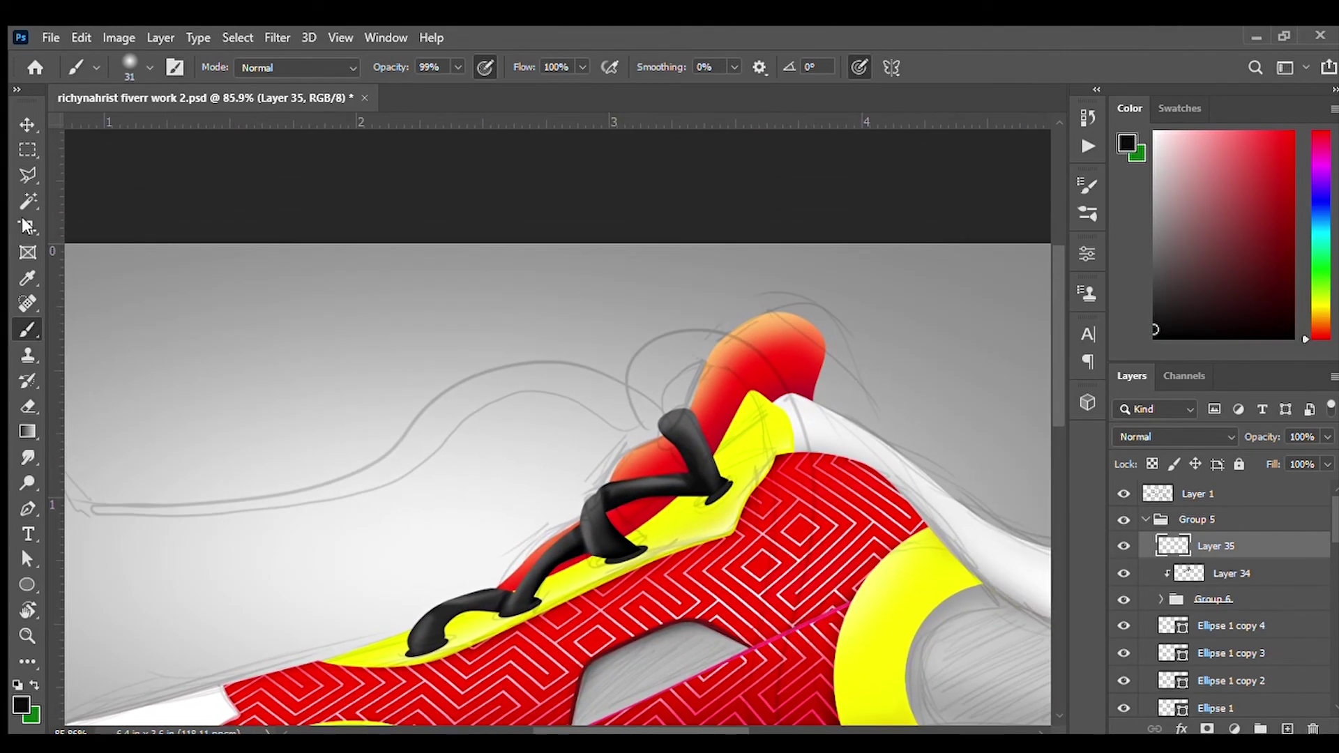
- Draw a long dangling black lace looping from the top eyelet down toward the sole
key("p")
left_click(457, 324)
mouse_move(718, 380)
left_mouse_down()
mouse_move(455, 325)
mouse_move(416, 252)
left_mouse_up()
left_click_drag(488, 219, 544, 221)
mouse_move(596, 420)
left_mouse_down()
mouse_move(588, 557)
mouse_move(620, 588)
left_mouse_up()
left_click_drag(910, 543, 938, 498)
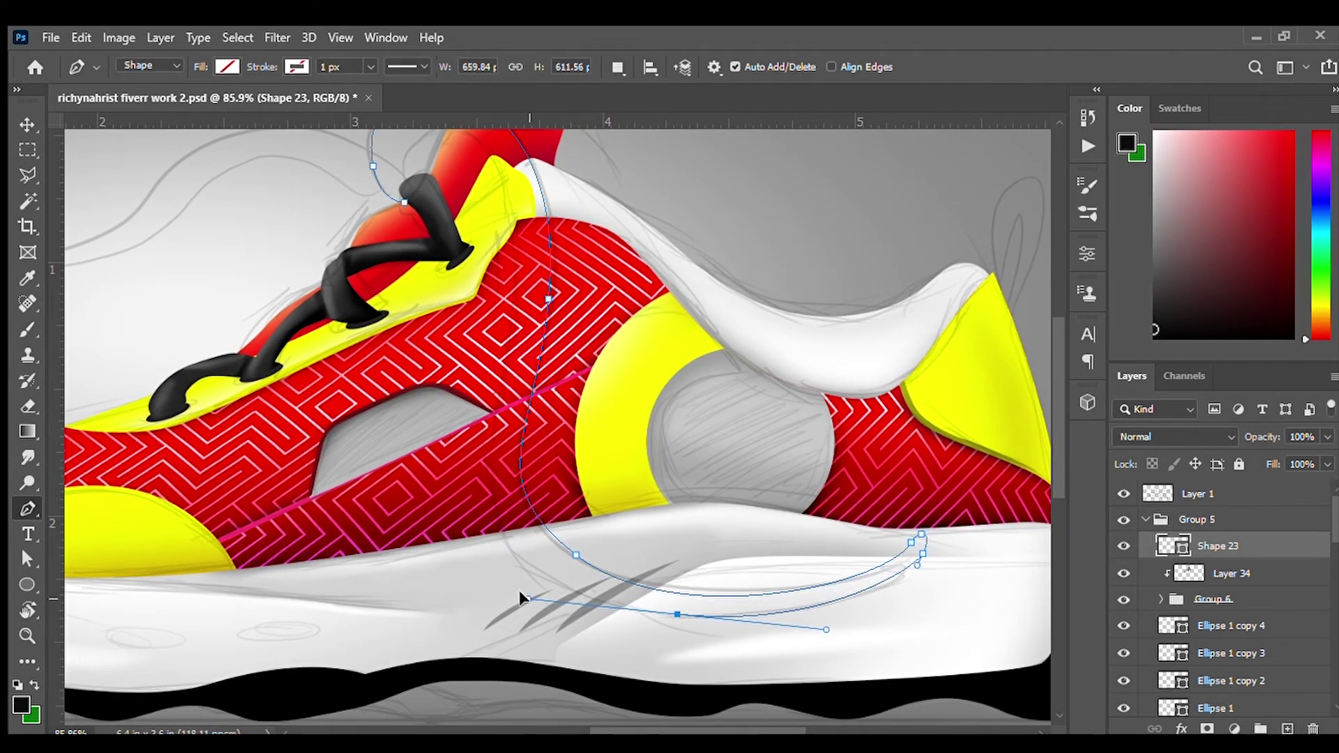
left_click_drag(496, 425, 507, 341)
scroll(508, 341, "up", 5)
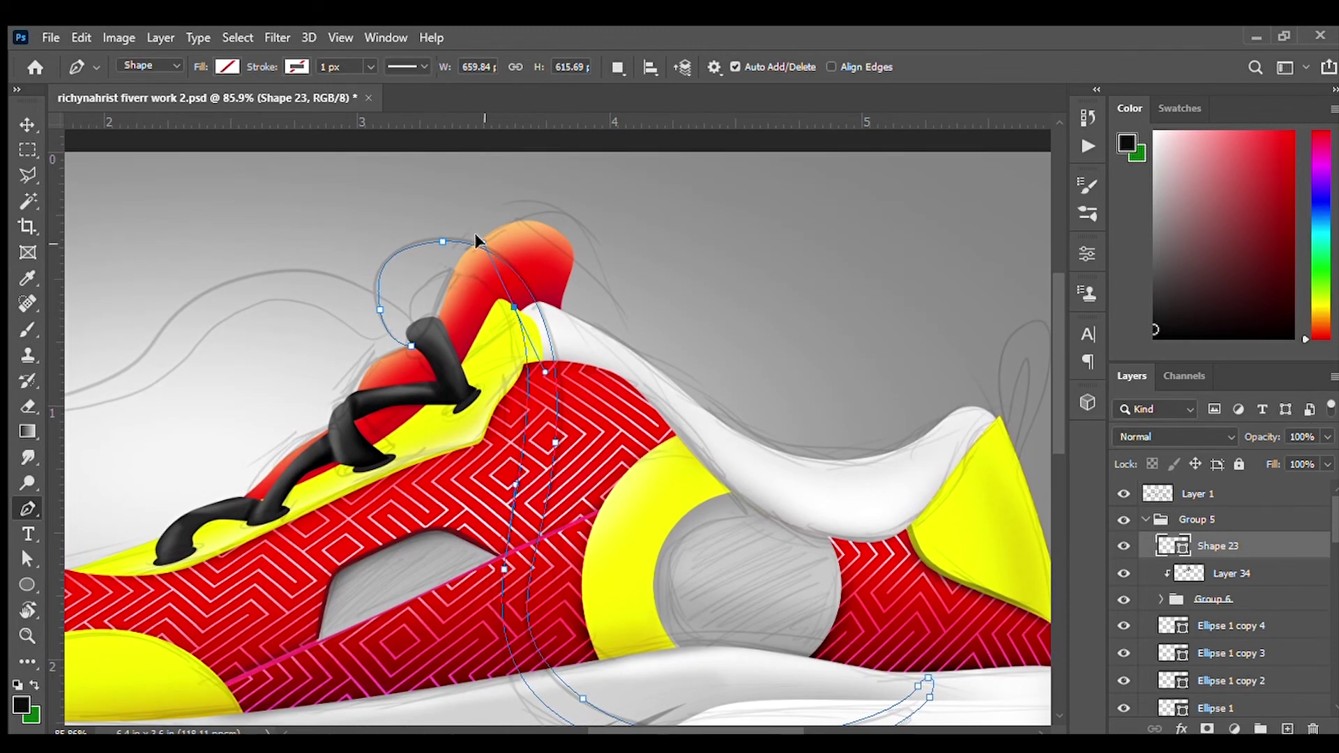
scroll(578, 422, "down", 3)
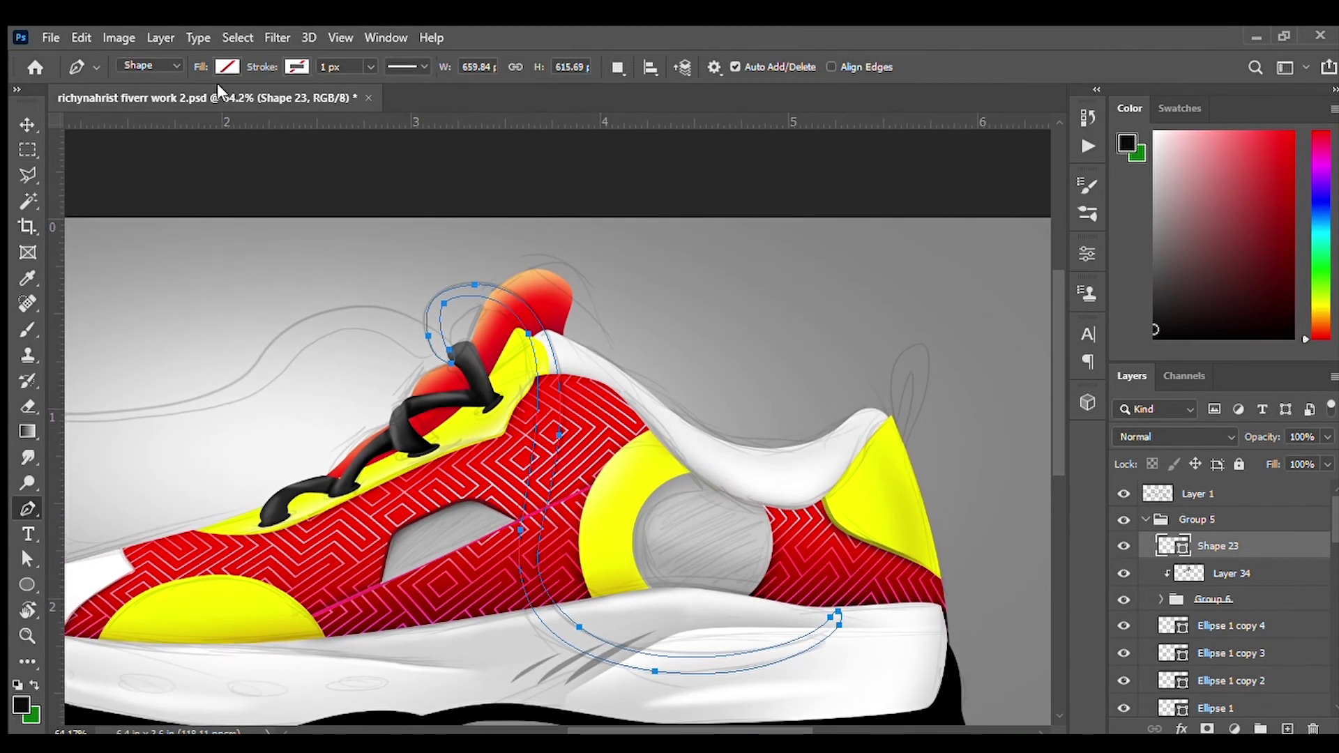
key("Escape")
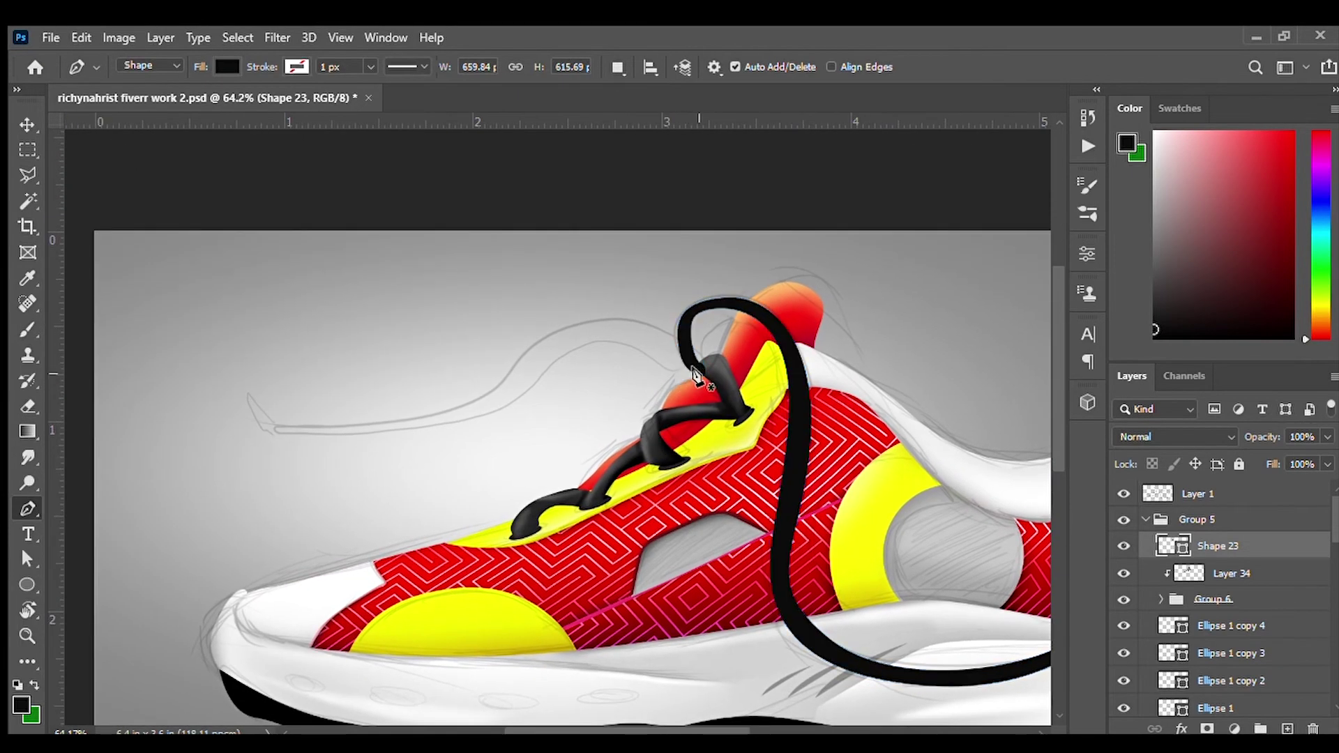
- Draw a second loose lace curving out to the left from the collar
left_click(697, 373)
left_click_drag(347, 435, 236, 397)
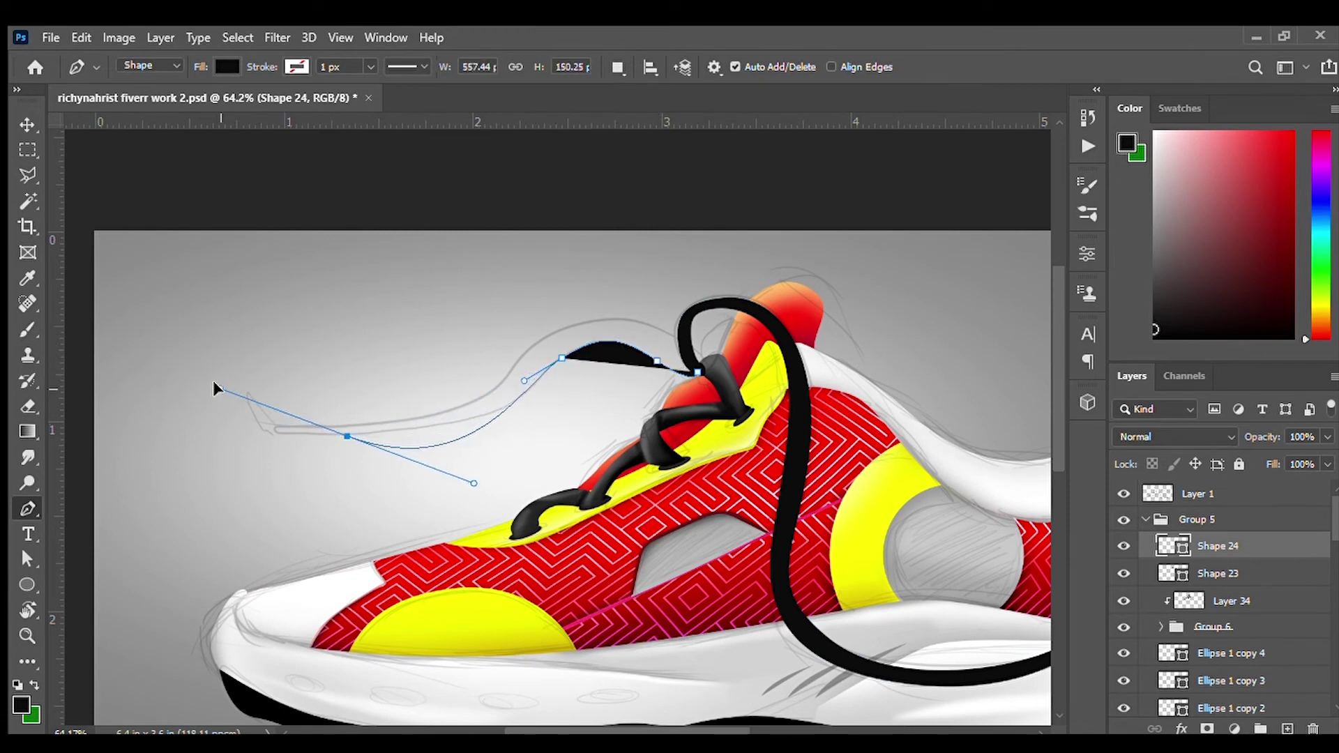
left_click(244, 373)
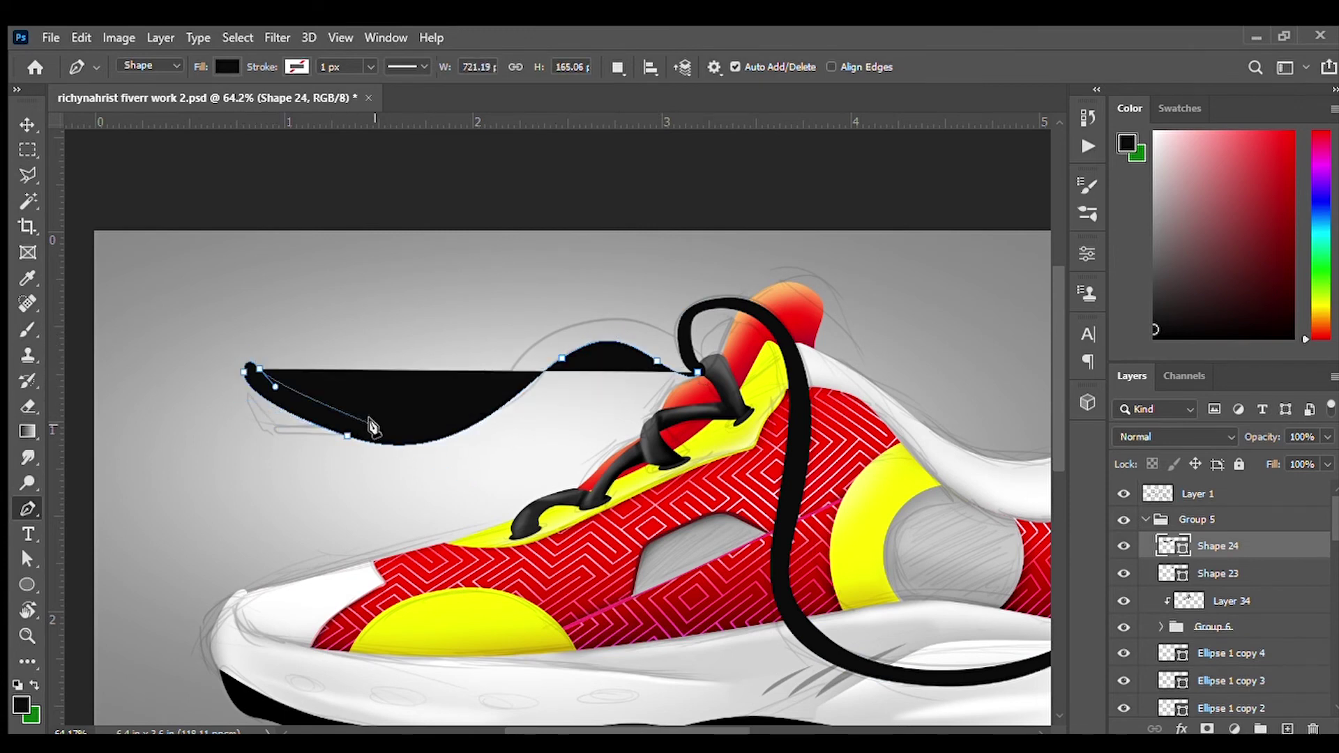
left_click_drag(372, 423, 407, 432)
left_click_drag(530, 344, 536, 344)
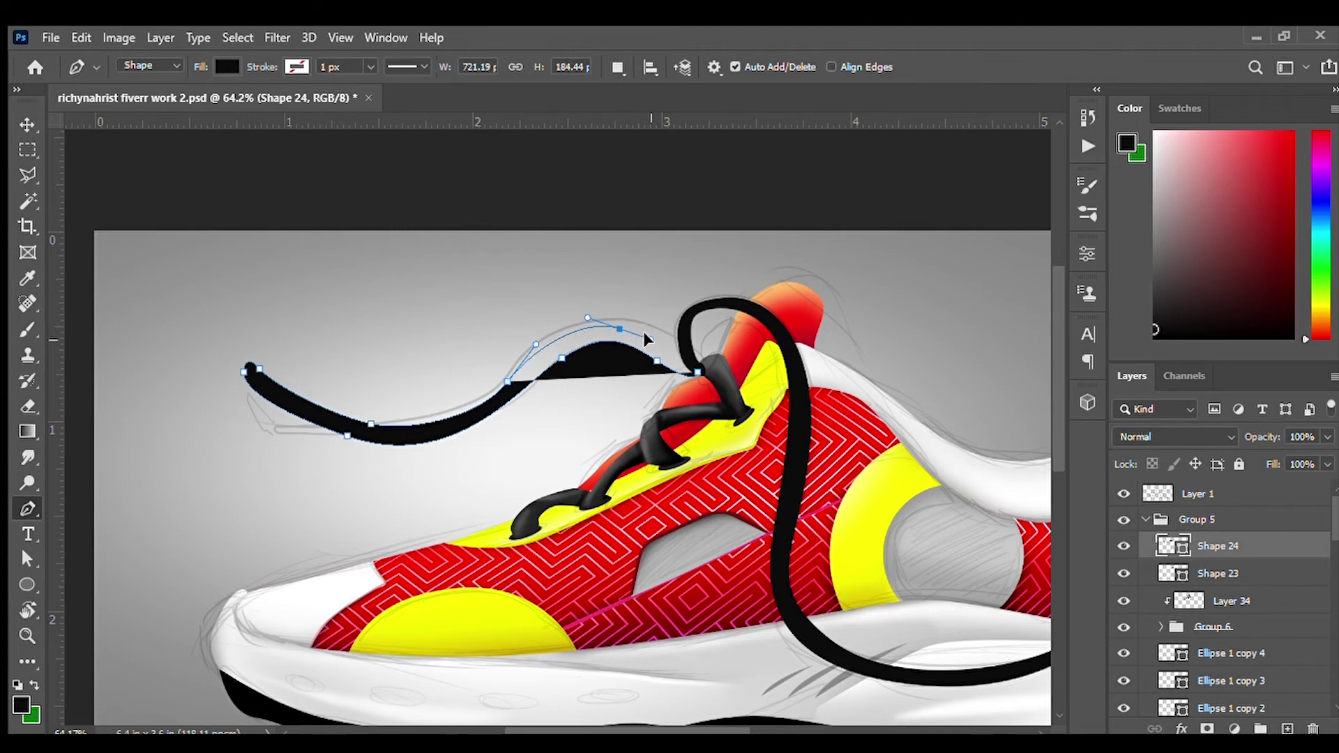
left_click_drag(646, 339, 649, 340)
scroll(566, 423, "up", 2)
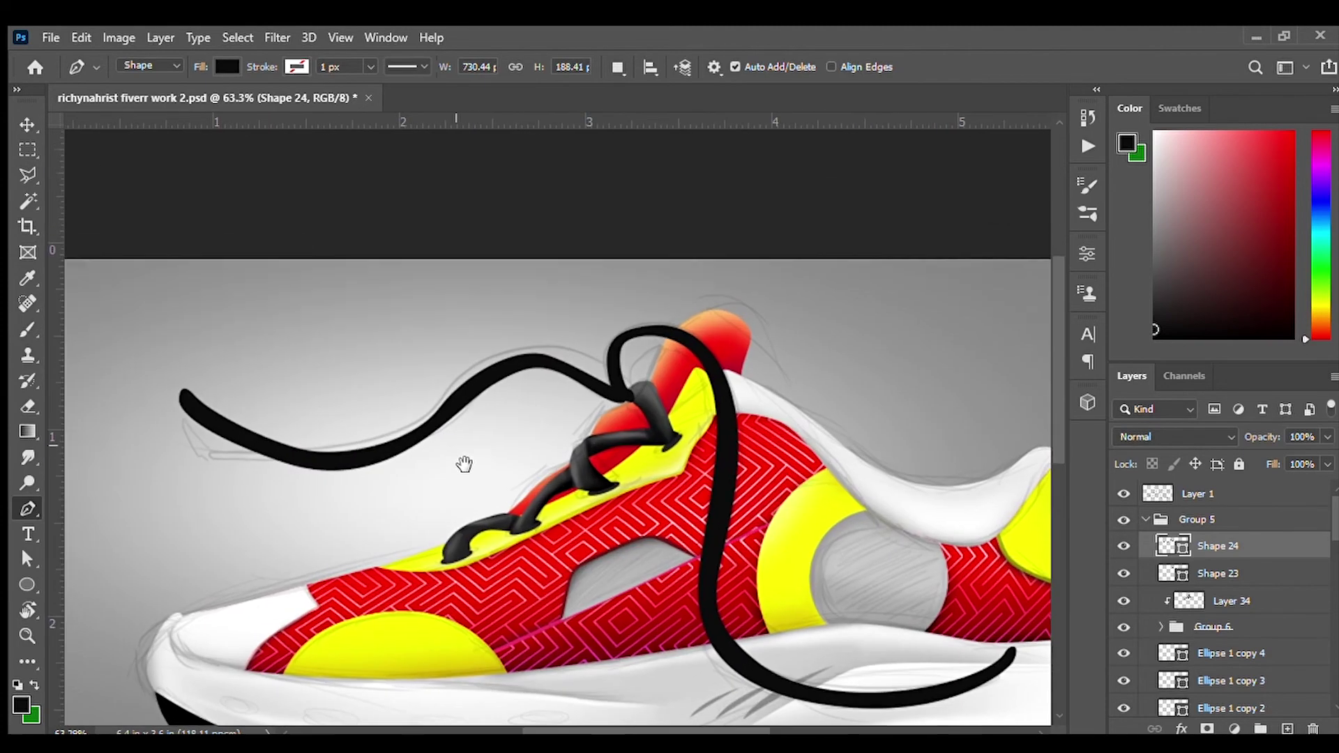
scroll(578, 422, "up", 2)
mouse_move(588, 430)
left_mouse_down()
mouse_move(605, 466)
mouse_move(631, 437)
left_mouse_up()
scroll(557, 460, "down", 2)
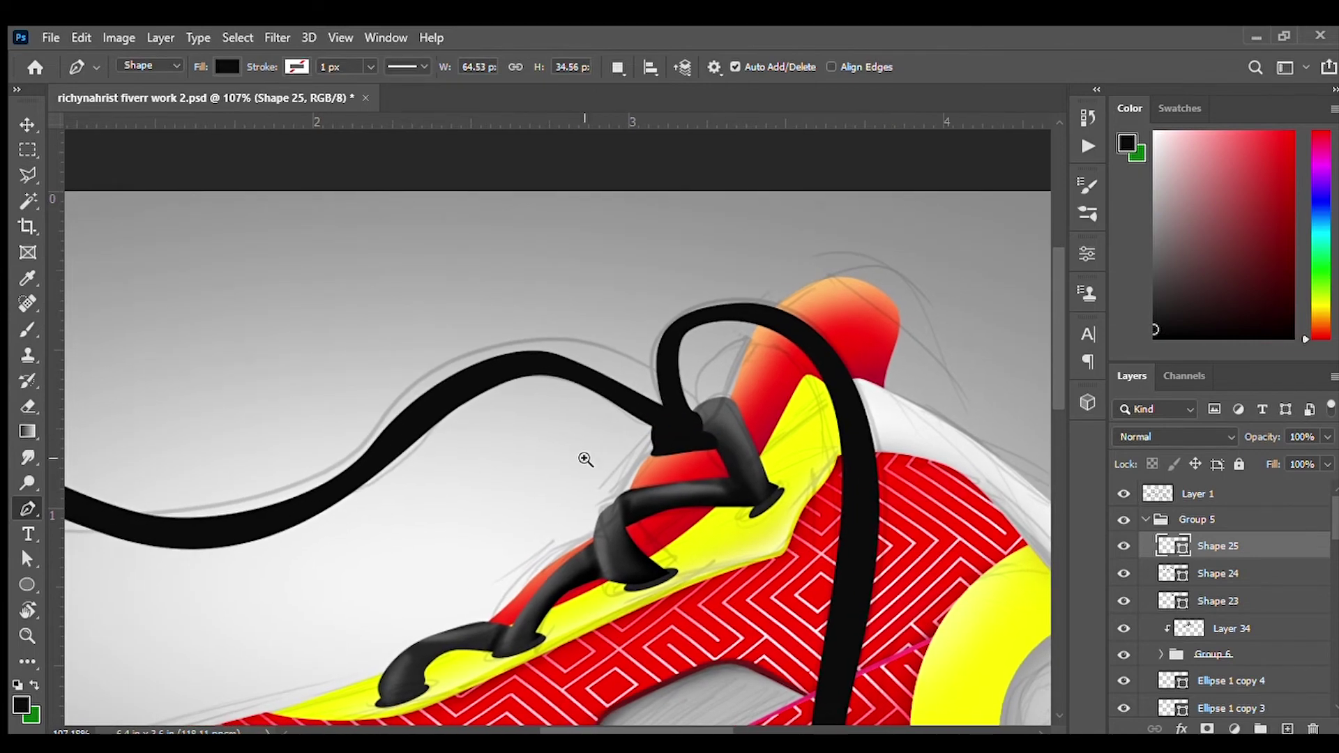
scroll(523, 464, "down", 2)
scroll(523, 478, "up", 1)
- Drag the loose lace curve's anchors into a higher, wavier arc
key("v")
left_click(448, 491)
left_click_drag(449, 492, 585, 389)
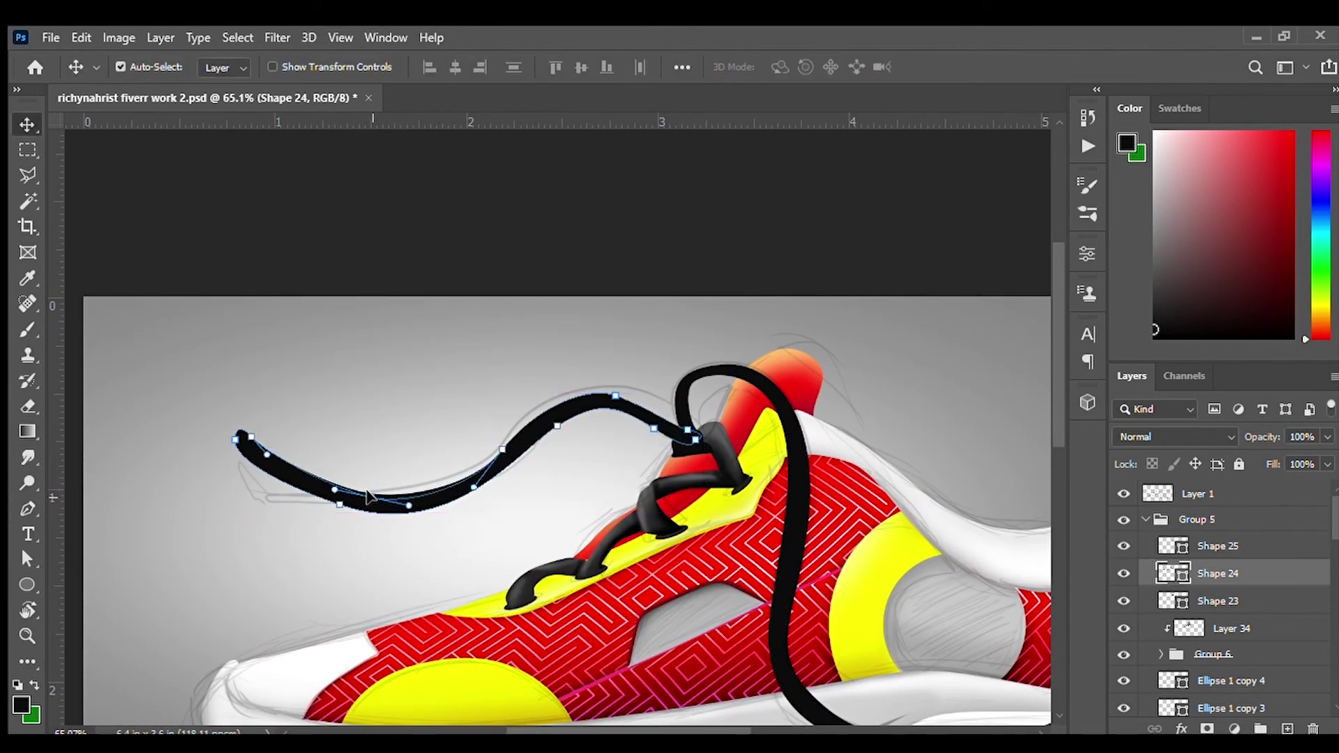
left_click_drag(584, 389, 576, 389)
left_click(491, 457)
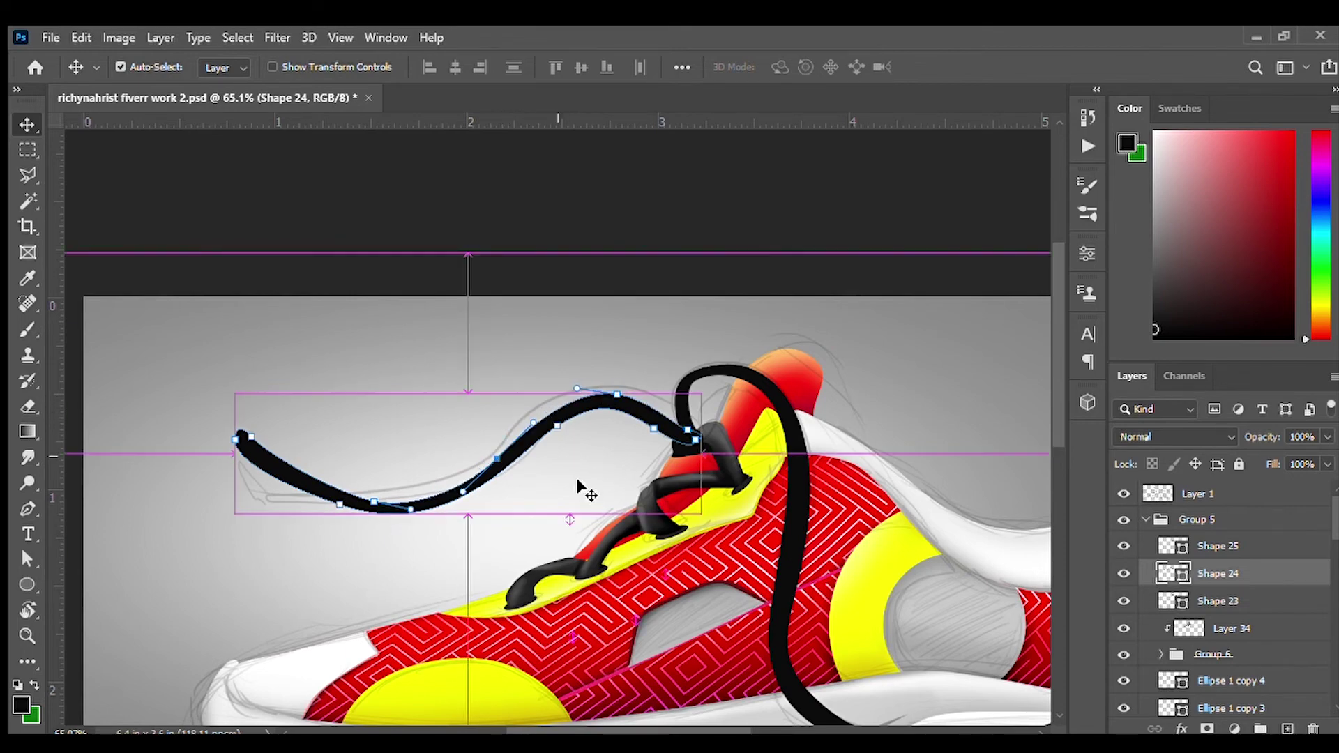
left_click(478, 458)
scroll(478, 457, "down", 2)
scroll(252, 286, "up", 2)
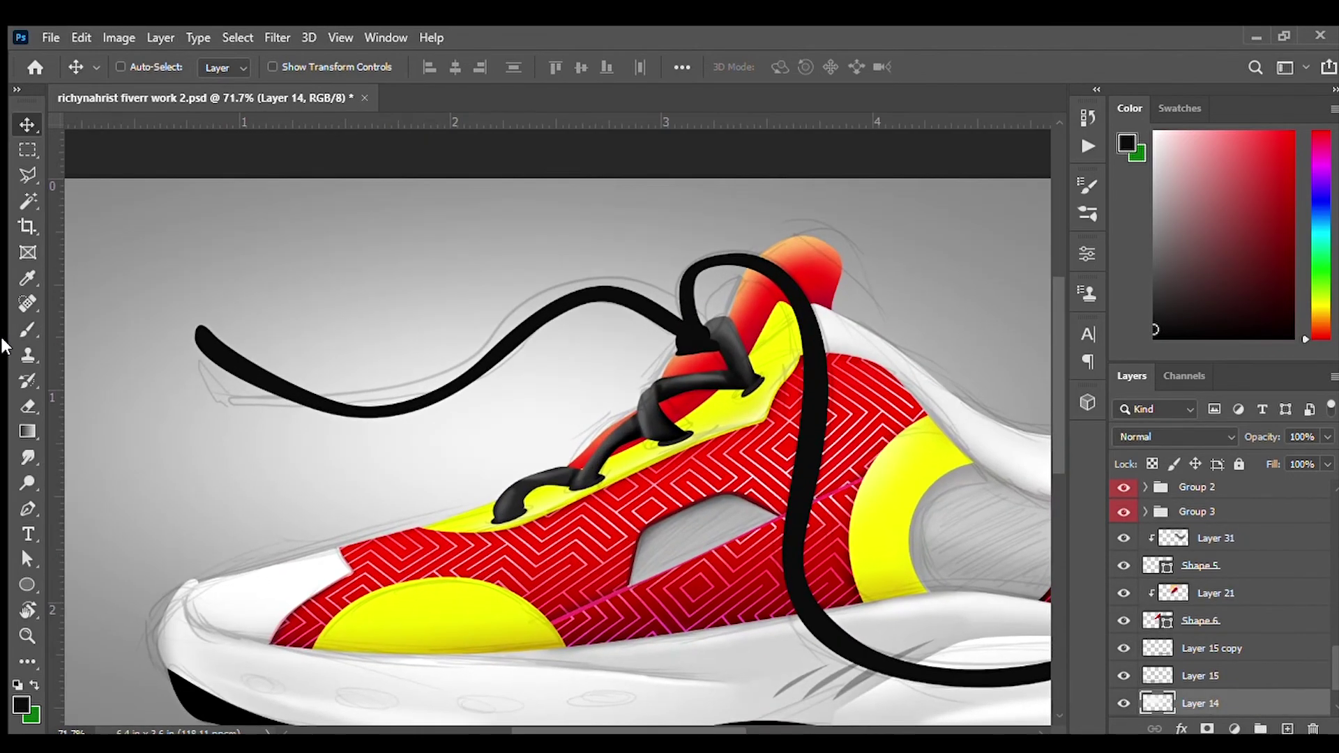
key("b")
left_click_drag(488, 339, 474, 379)
scroll(1256, 624, "down", 3)
scroll(1227, 592, "down", 3)
- Group Shapes 23–25 as Group 7 and clip a new Layer 35 to it
left_click(1217, 546)
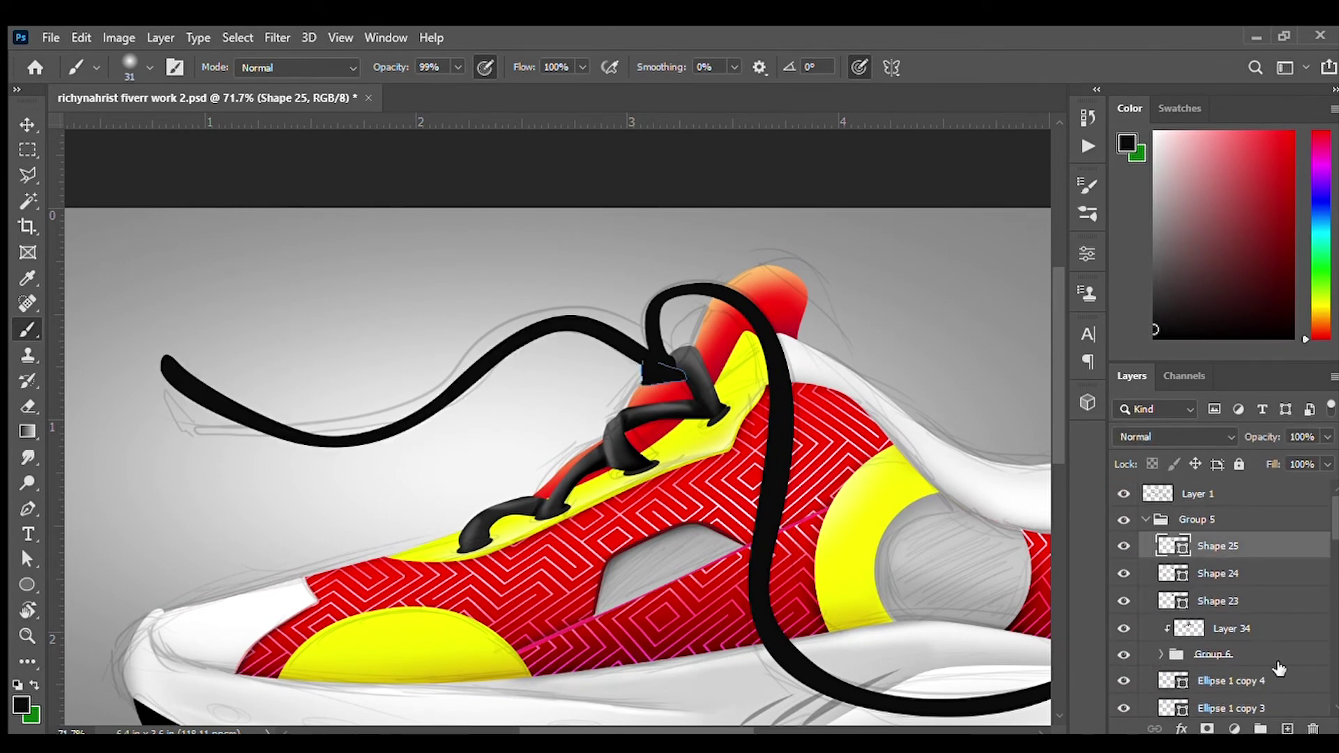
left_click(1198, 601, "shift")
key("ctrl+g")
left_click(1287, 729)
key("ctrl+alt+g")
- Paint grey highlights along the left, vertical and lower lace sections
left_click(268, 335, "alt")
mouse_move(167, 366)
left_mouse_down()
mouse_move(333, 403)
mouse_move(642, 306)
left_mouse_up()
key("bracketleft")
key("bracketleft")
key("bracketleft")
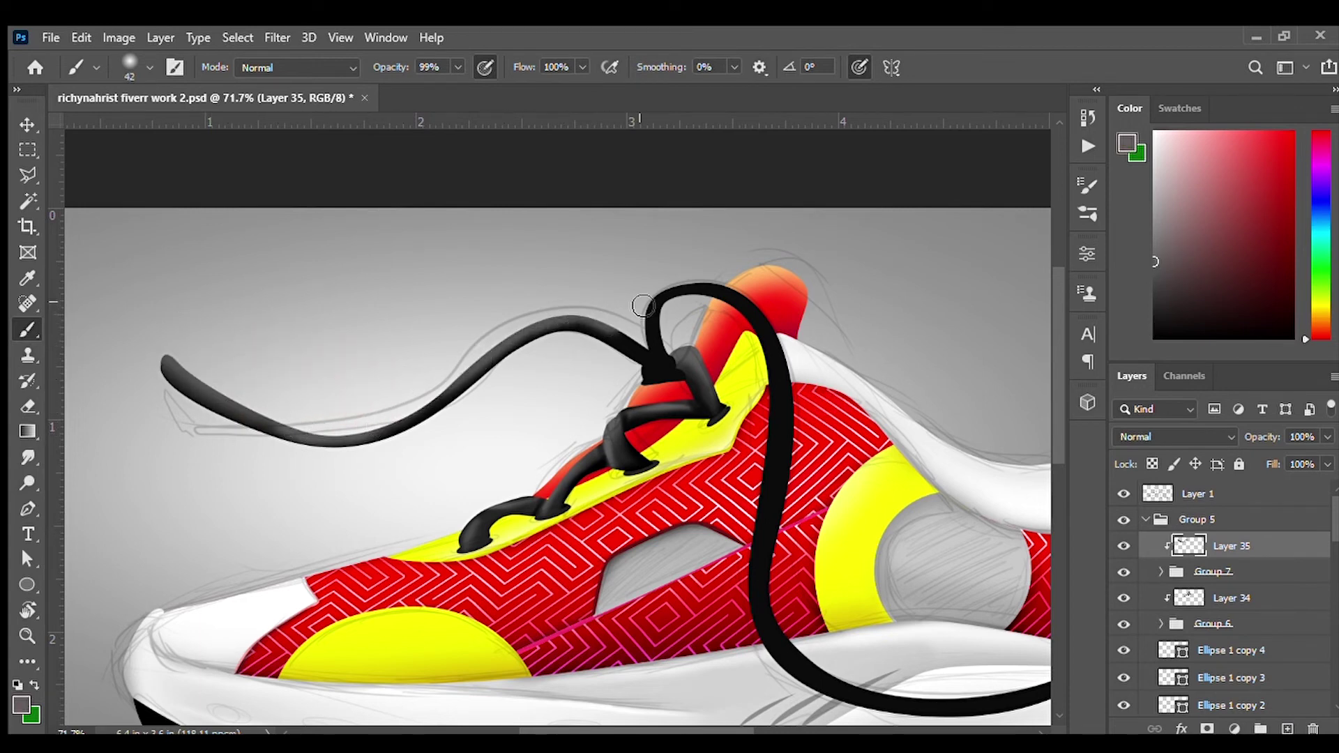
mouse_move(794, 375)
left_mouse_down()
mouse_move(609, 369)
mouse_move(593, 488)
mouse_move(696, 674)
mouse_move(878, 652)
left_mouse_up()
key("bracketright")
key("bracketright")
key("bracketright")
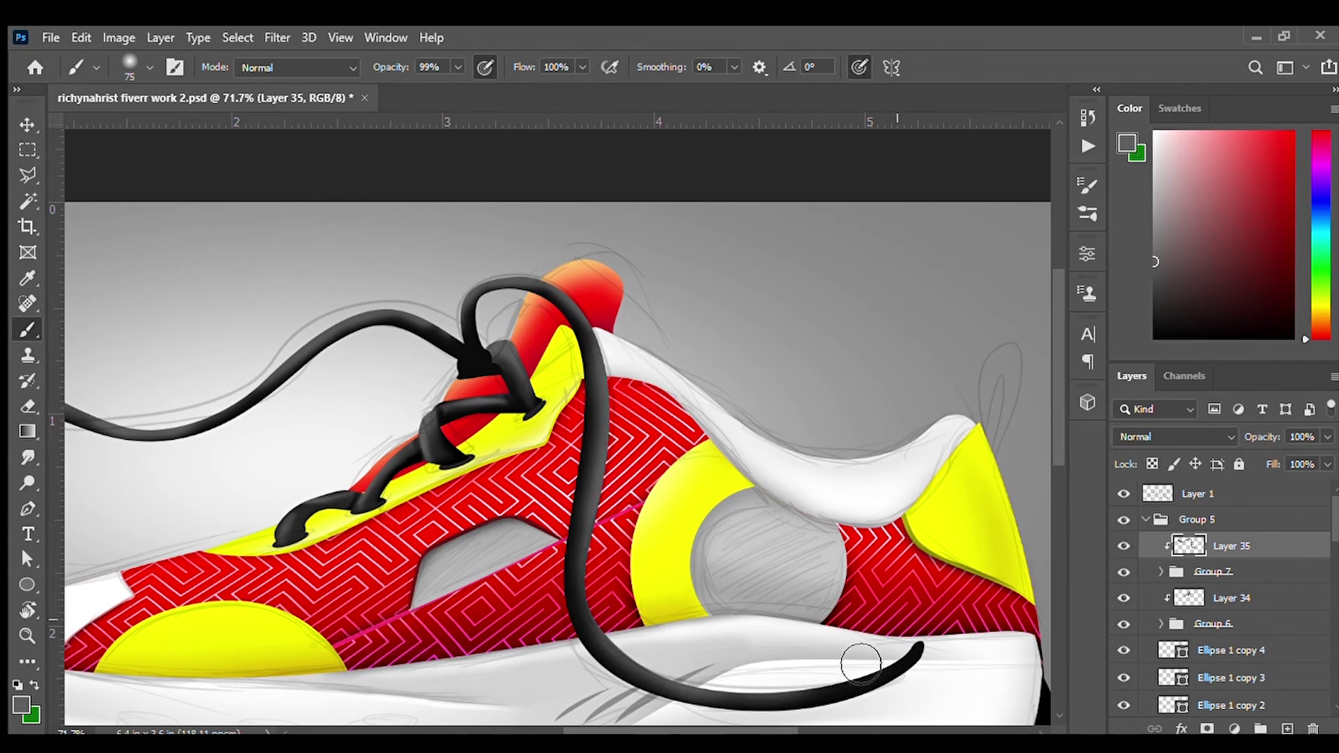
left_click_drag(240, 418, 438, 454)
key("bracketleft")
key("bracketleft")
key("bracketleft")
left_click(648, 274, "alt")
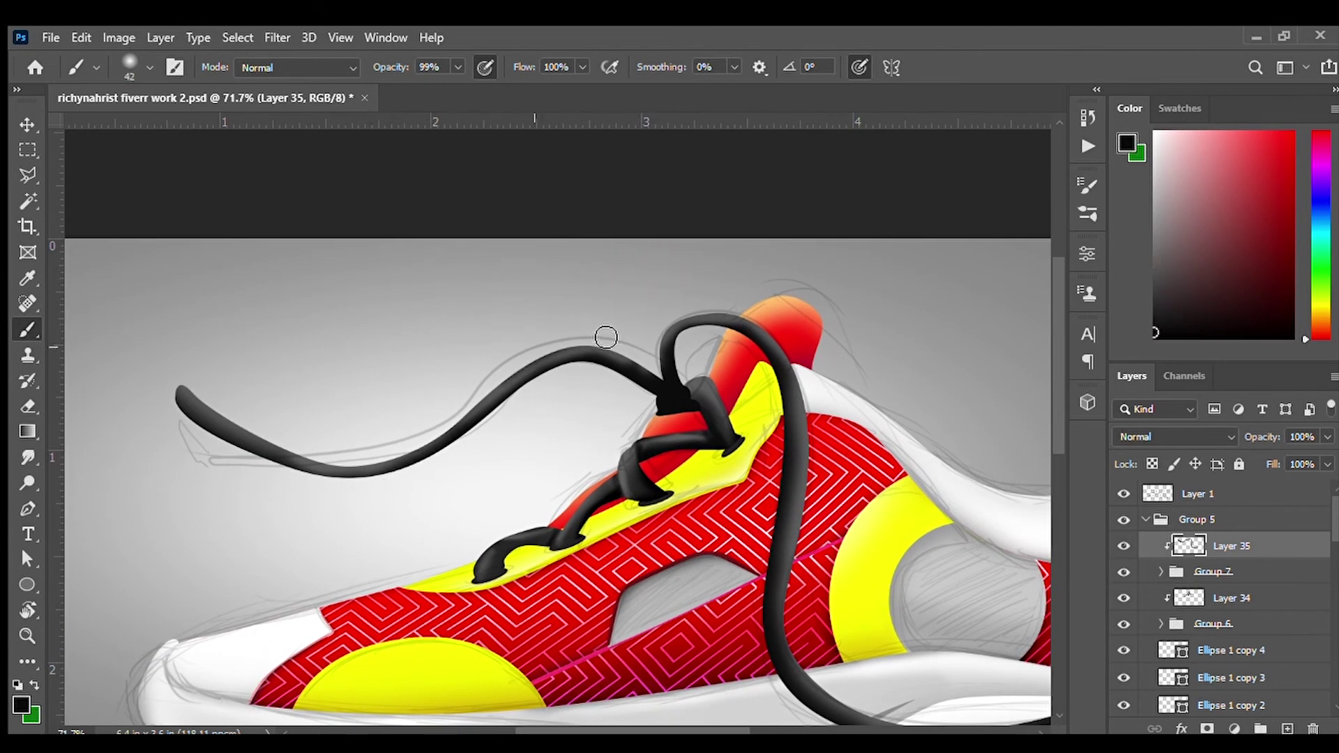
- Add new Layer 36 for the lace tips
scroll(361, 343, "down", 3)
scroll(361, 344, "right", 5)
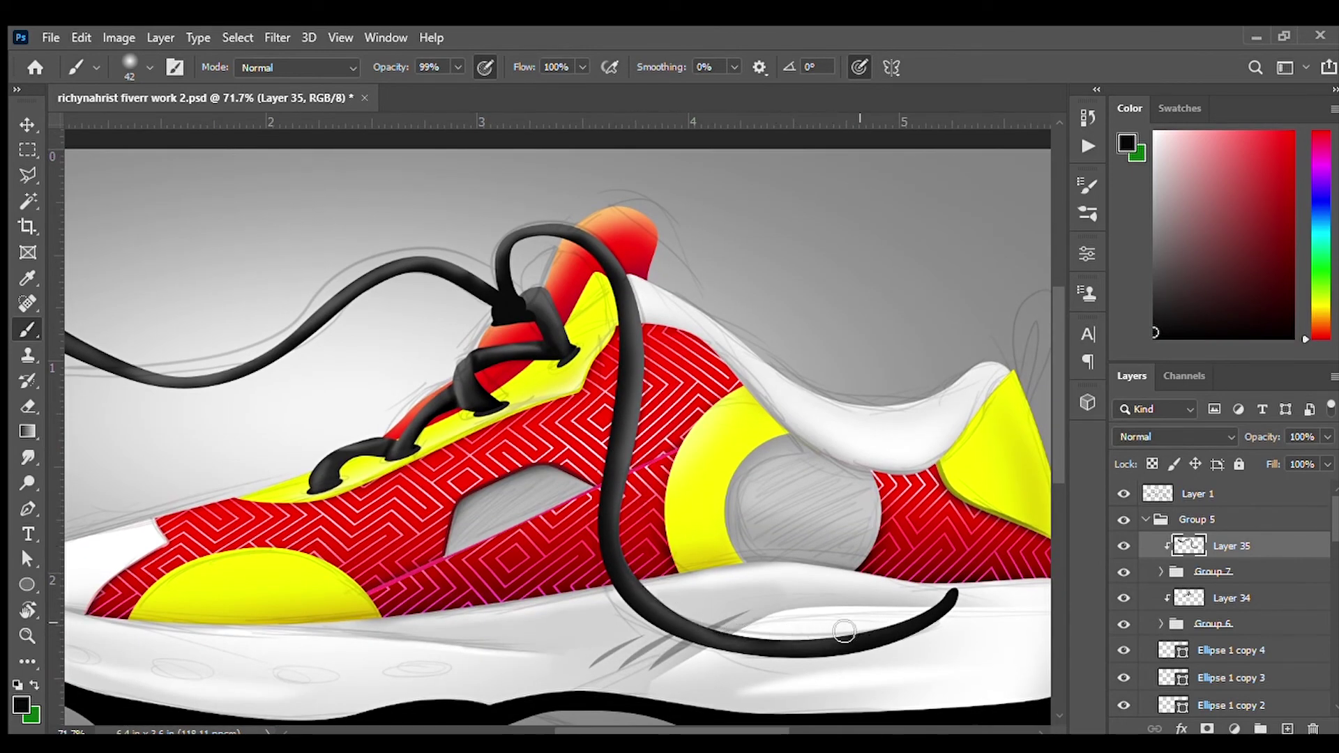
scroll(686, 528, "down", 3)
scroll(767, 544, "up", 2)
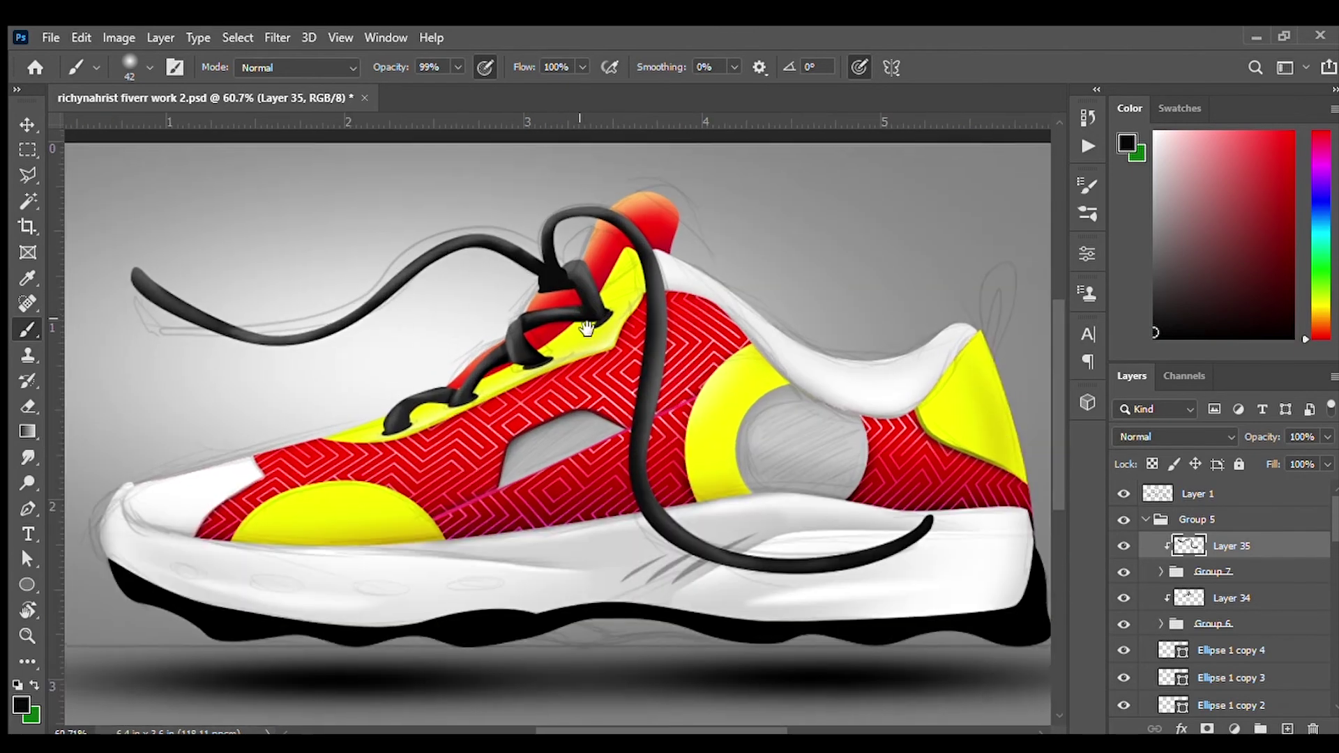
scroll(837, 558, "up", 1)
key("ctrl+shift+alt+n")
scroll(376, 366, "up", 4)
scroll(376, 366, "left", 5)
key("l")
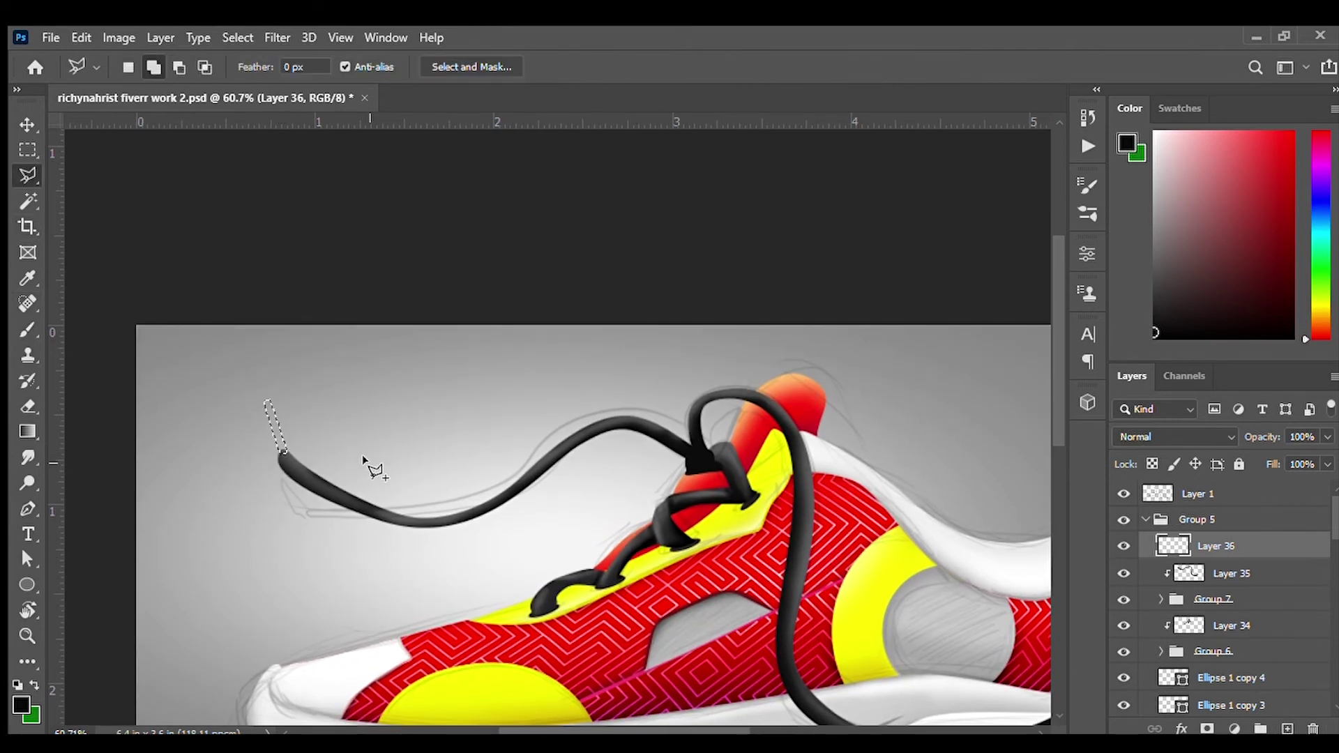
- Paint the first selected lace tip yellow on Layer 36
key("b")
left_click_drag(279, 418, 286, 453)
scroll(241, 438, "up", 2)
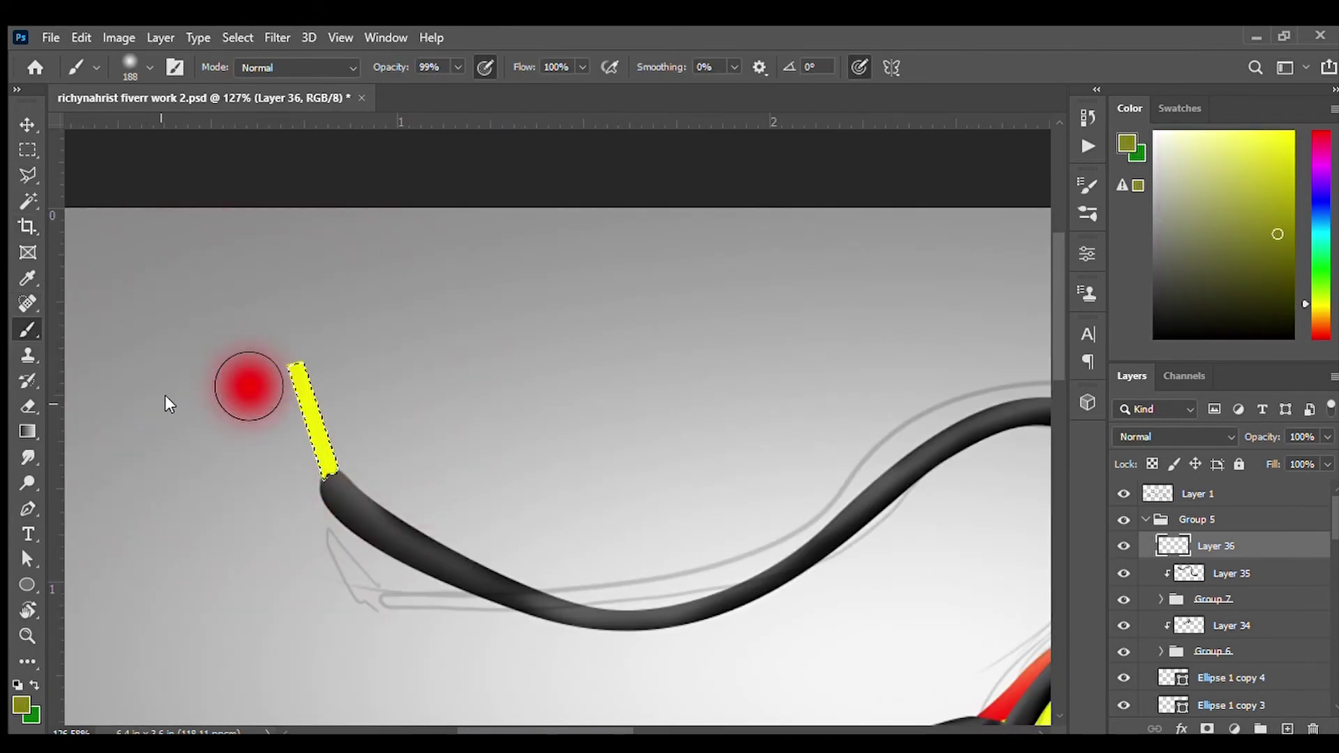
scroll(638, 418, "down", 5)
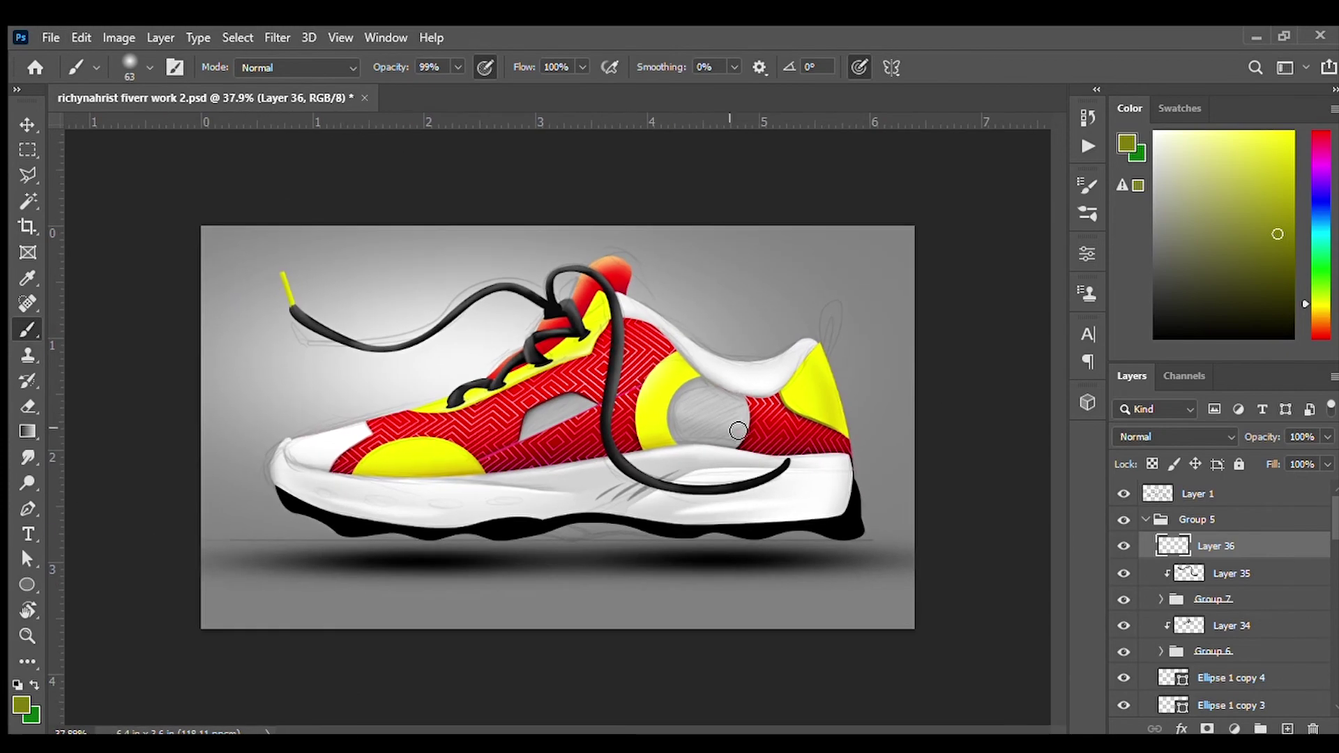
scroll(638, 419, "up", 4)
scroll(660, 541, "down", 3)
scroll(723, 516, "up", 3)
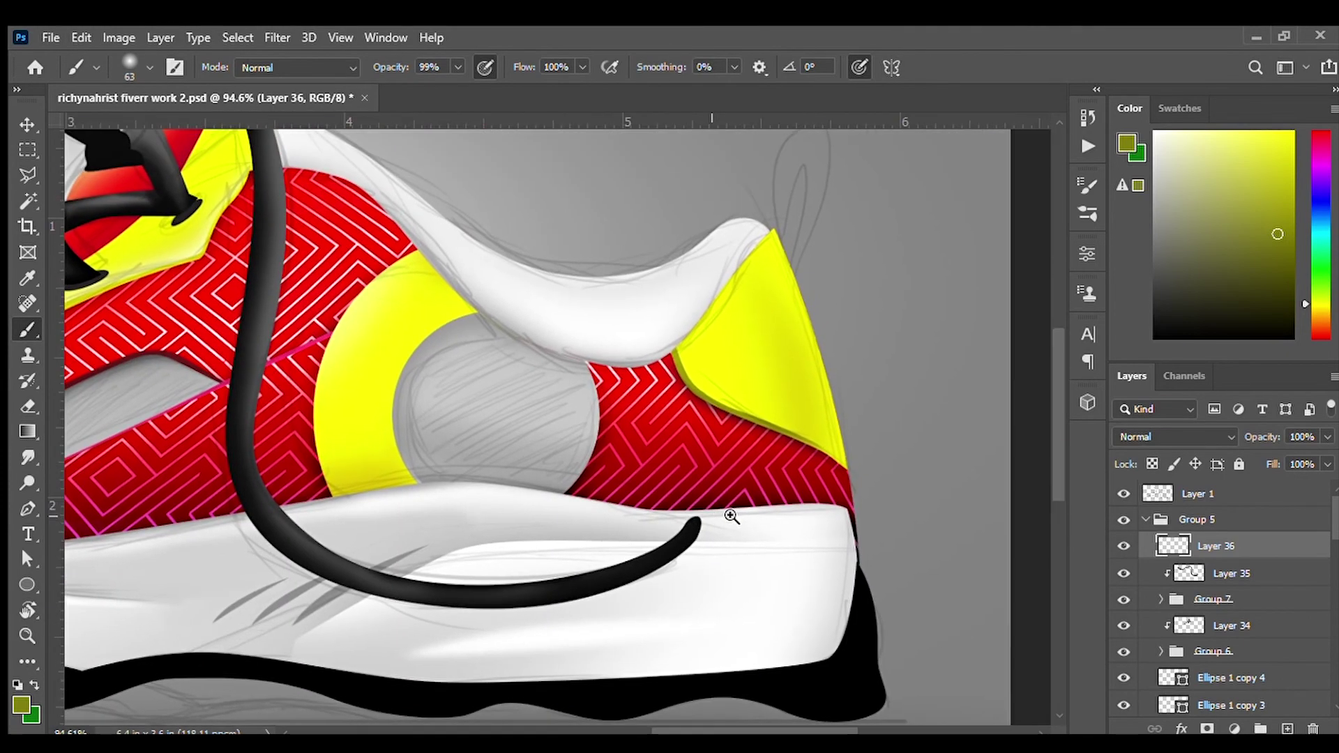
scroll(723, 516, "up", 2)
- Lasso the heel-side lace tip, paint it yellow, and deselect
key("l")
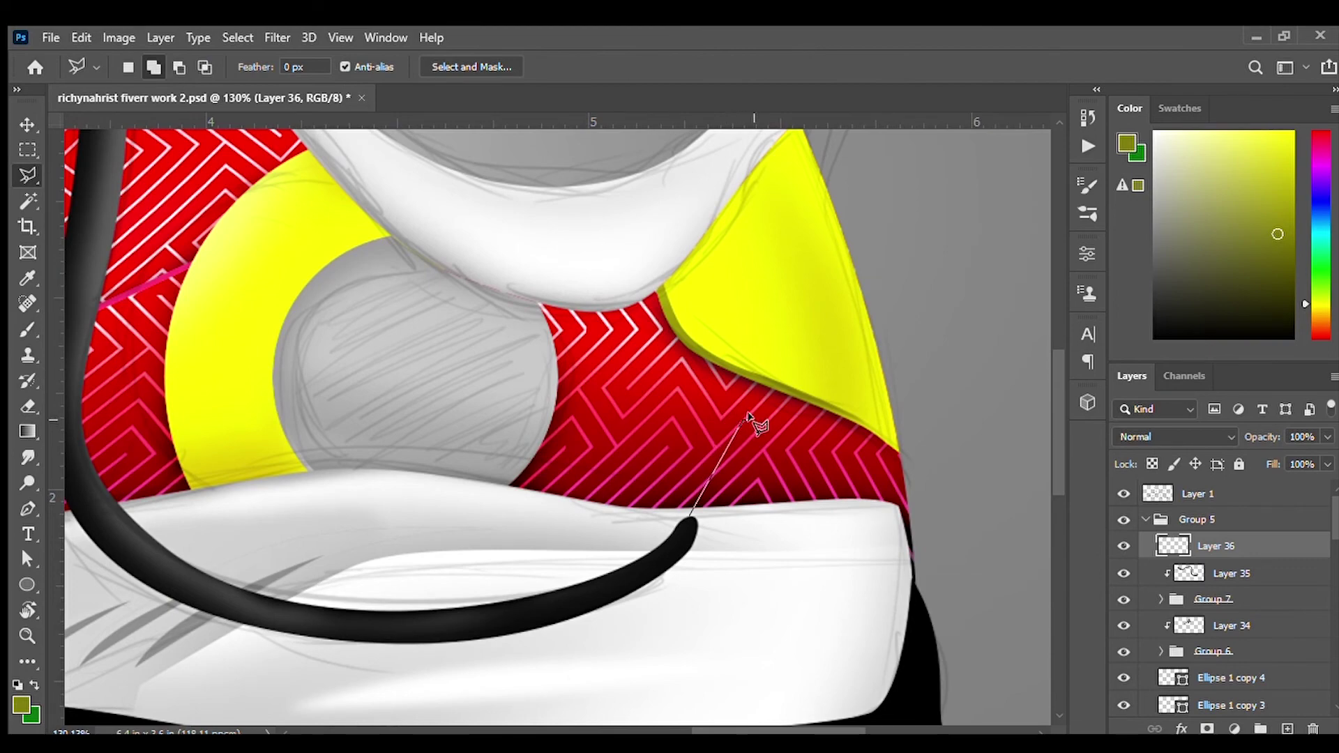
left_click(702, 534)
key("b")
left_click(827, 290, "alt")
left_click_drag(694, 519, 749, 421)
key("ctrl+d")
- Hide the pencil sketch Layer 1 and select Layer 21
scroll(737, 472, "down", 5)
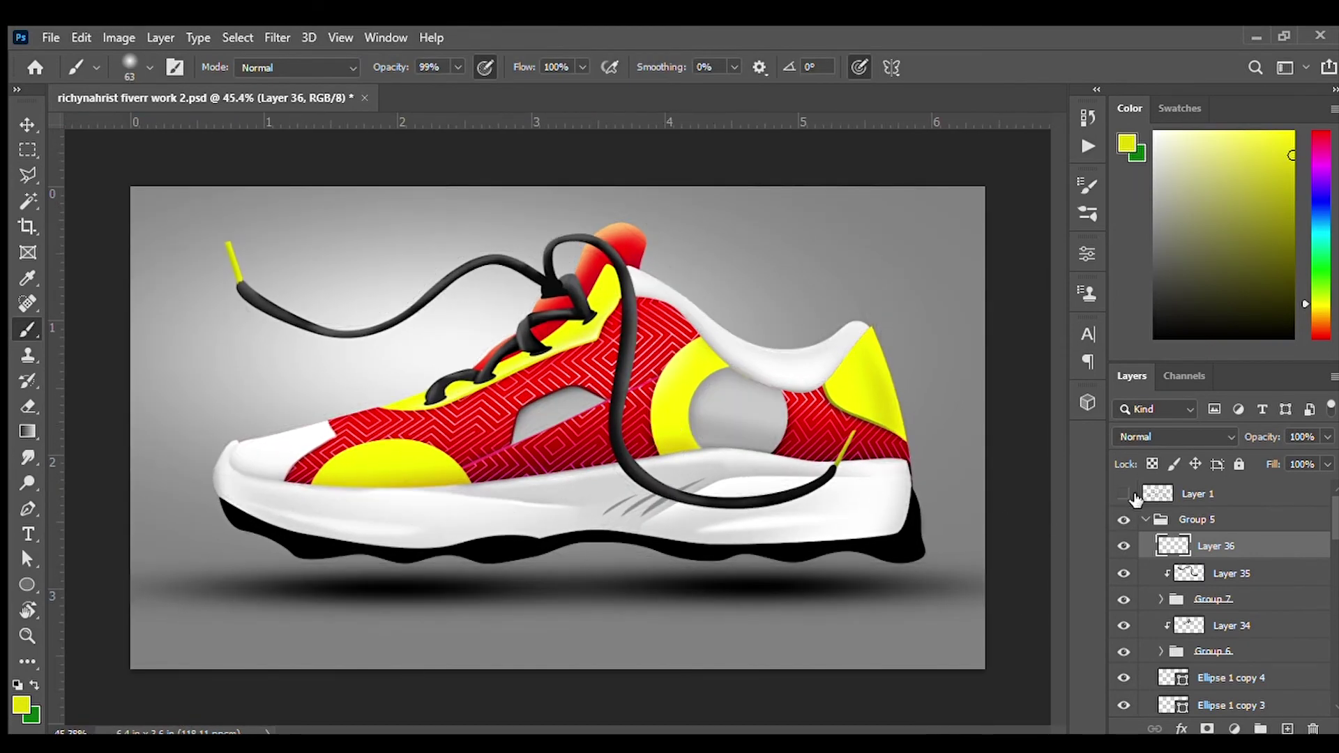
left_click(1122, 494)
scroll(553, 430, "up", 1)
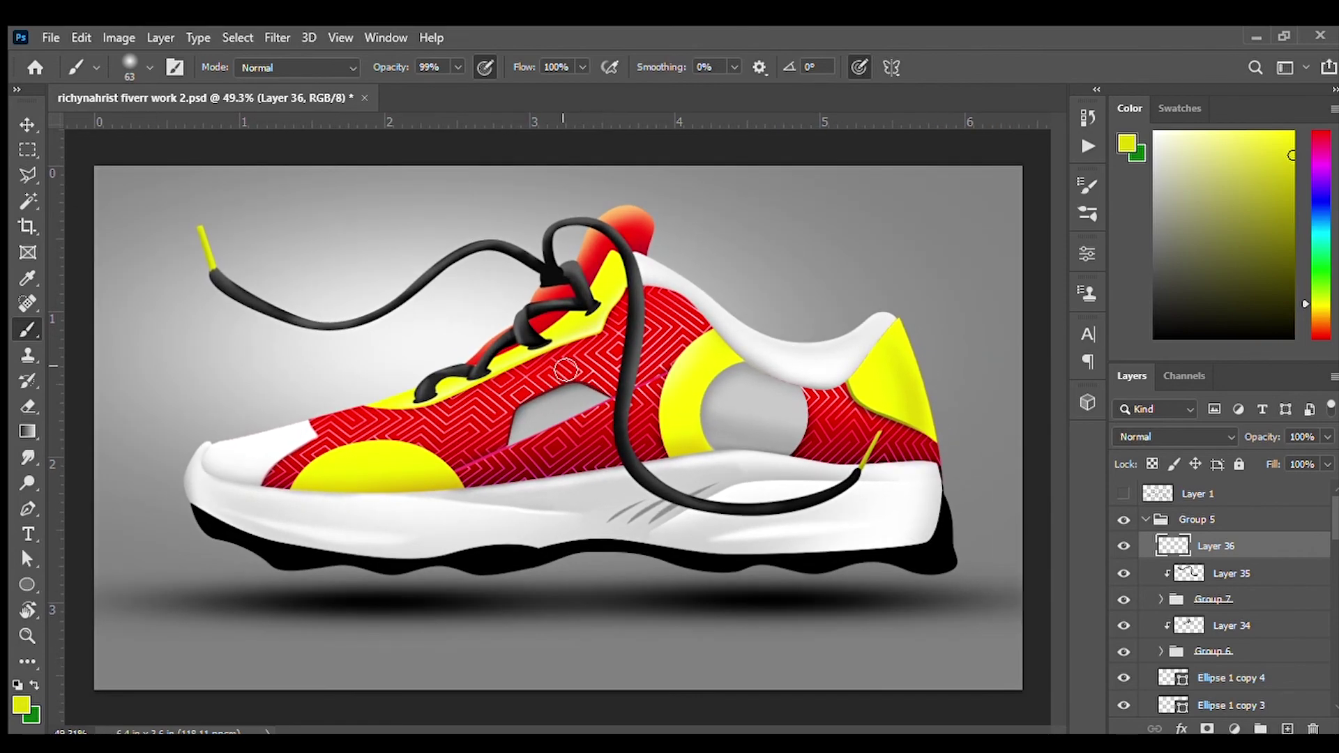
key("v")
left_click(548, 335)
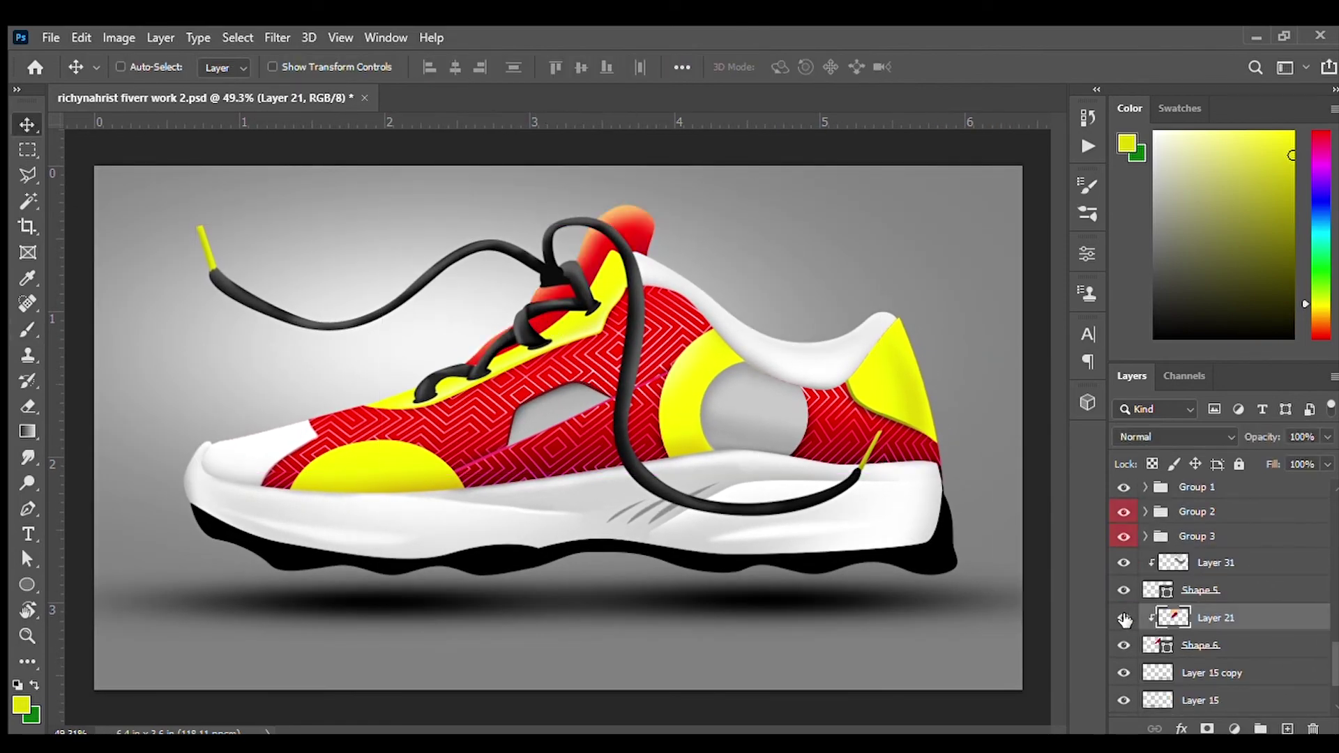
- Add Layer 37 clipped to Layer 21, with a darker red brush at size 40
key("ctrl+shift+alt+n")
key("ctrl+alt+g")
scroll(487, 290, "up", 5)
key("b")
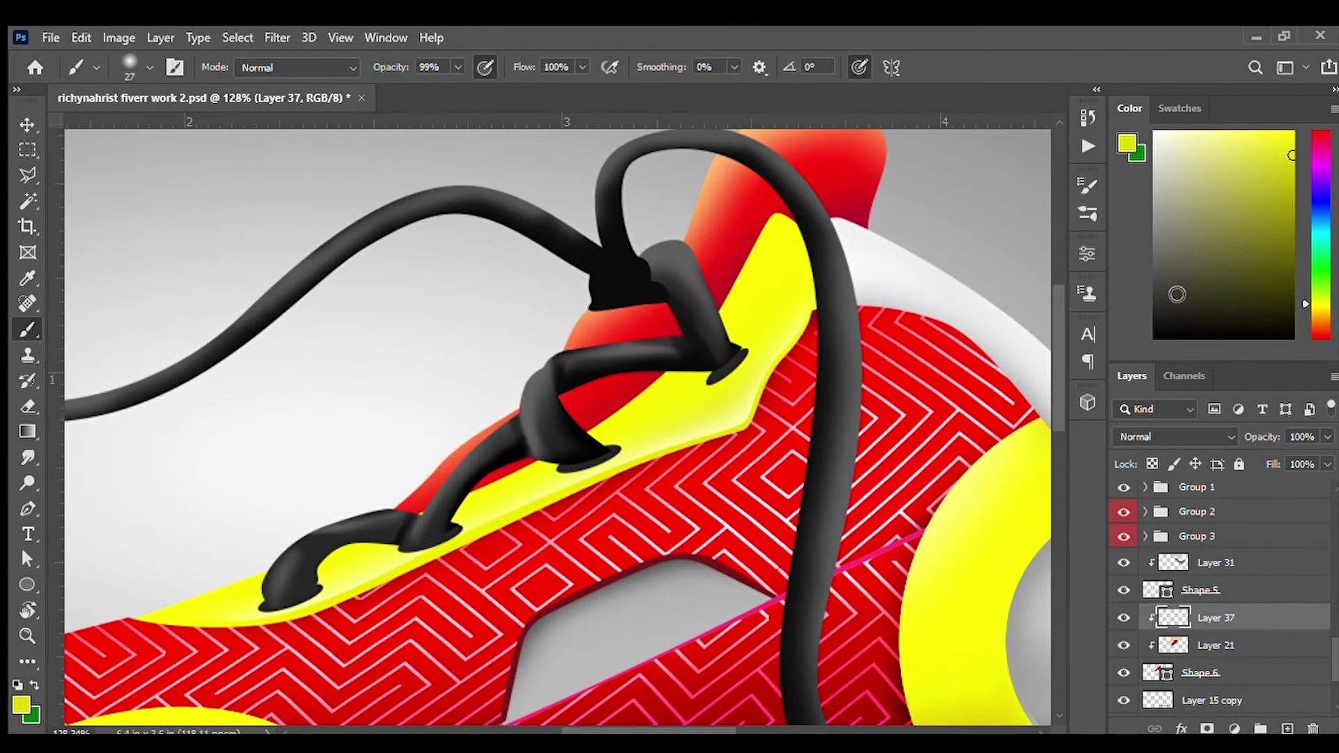
left_click(618, 331, "alt")
left_click_drag(1227, 239, 1261, 242)
key("bracketright")
key("bracketright")
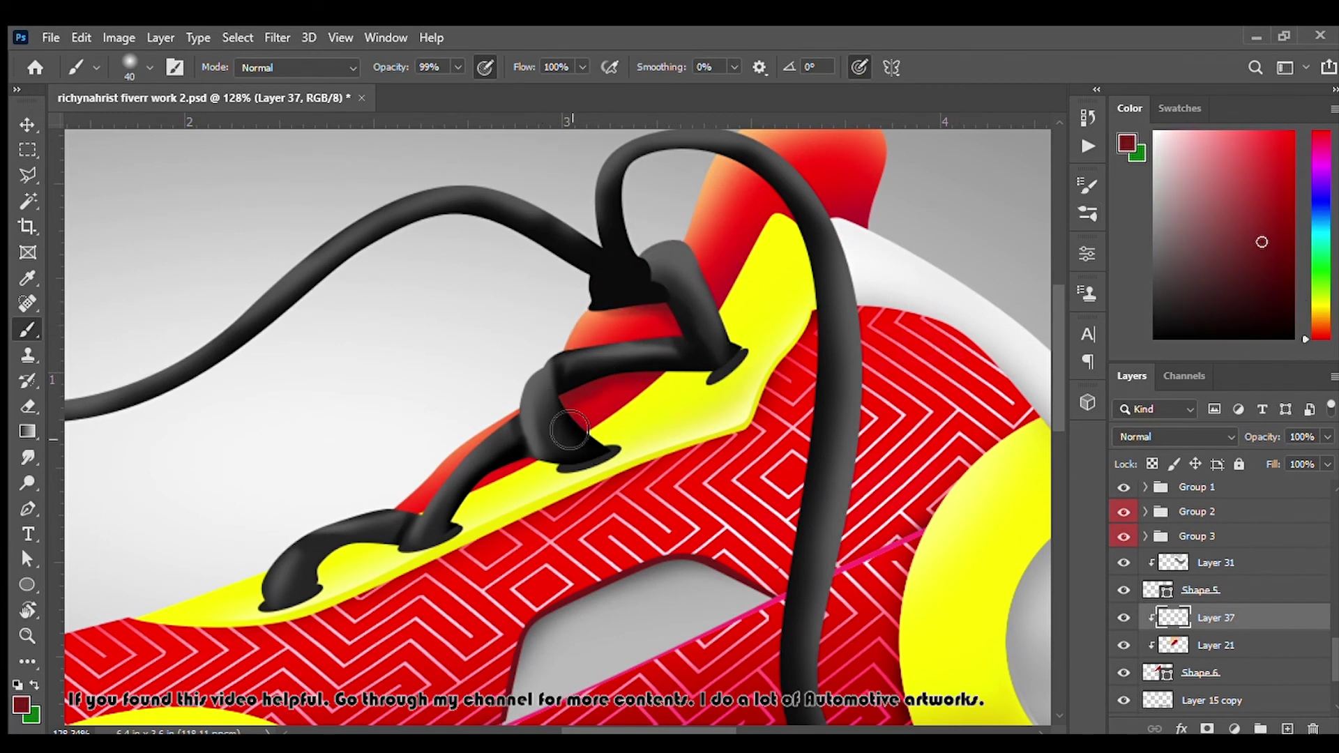
scroll(589, 437, "down", 5)
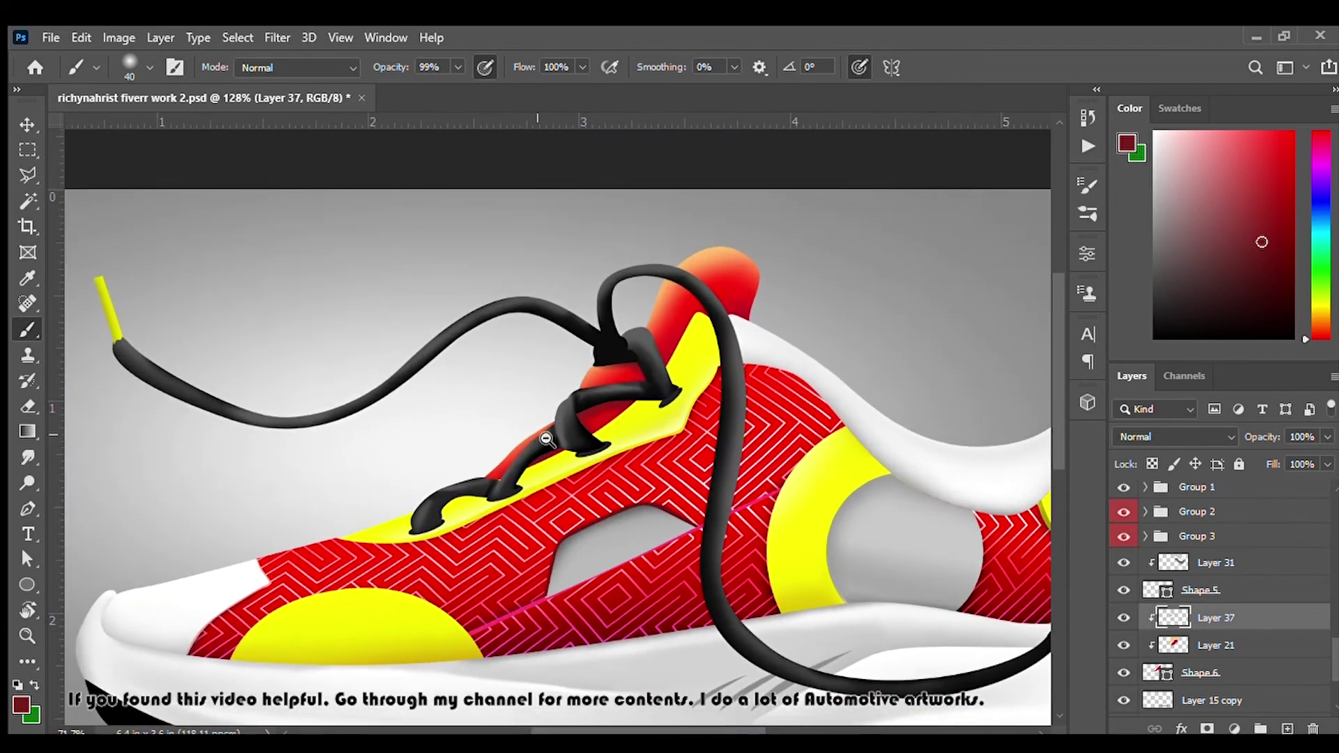
scroll(652, 439, "up", 4)
- Add Layer 38 above Layer 33, pick olive yellow, and collapse Group 3
key("v")
left_click(651, 439, "ctrl")
key("ctrl+shift+alt+n")
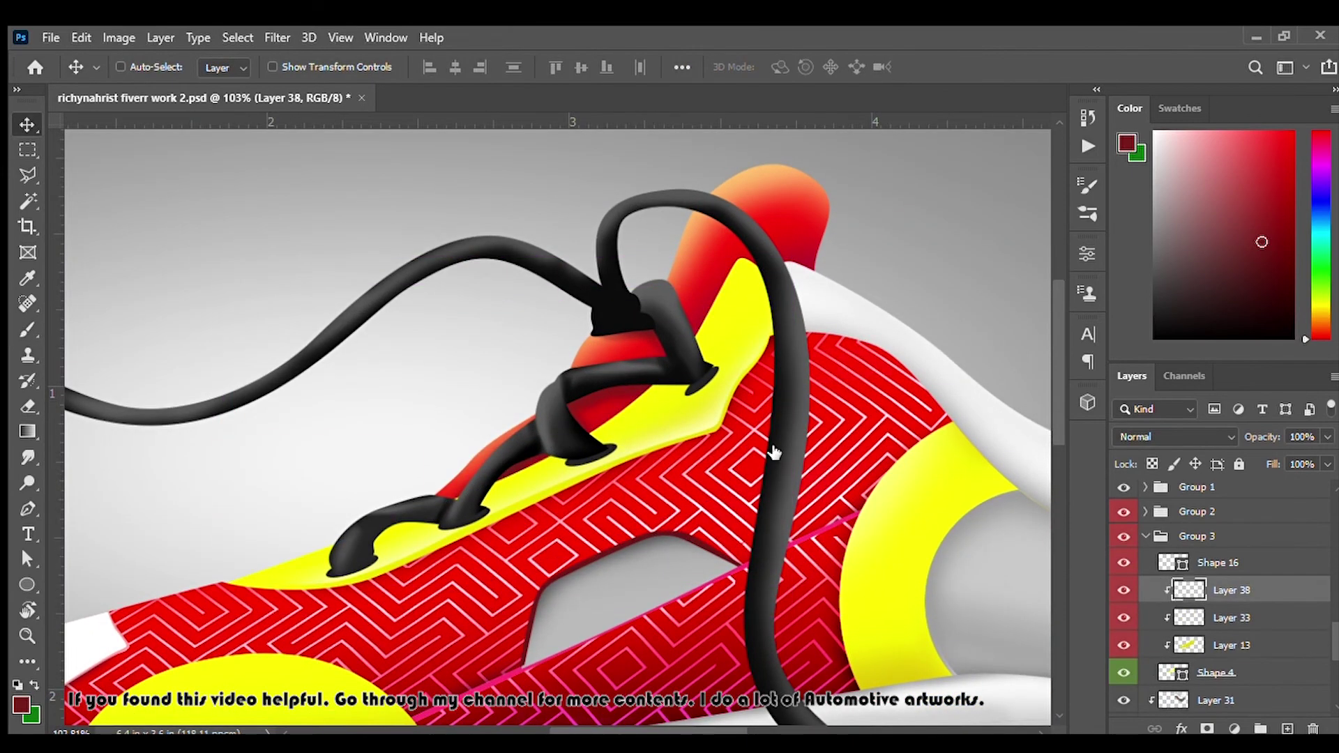
key("b")
left_click(658, 395, "alt")
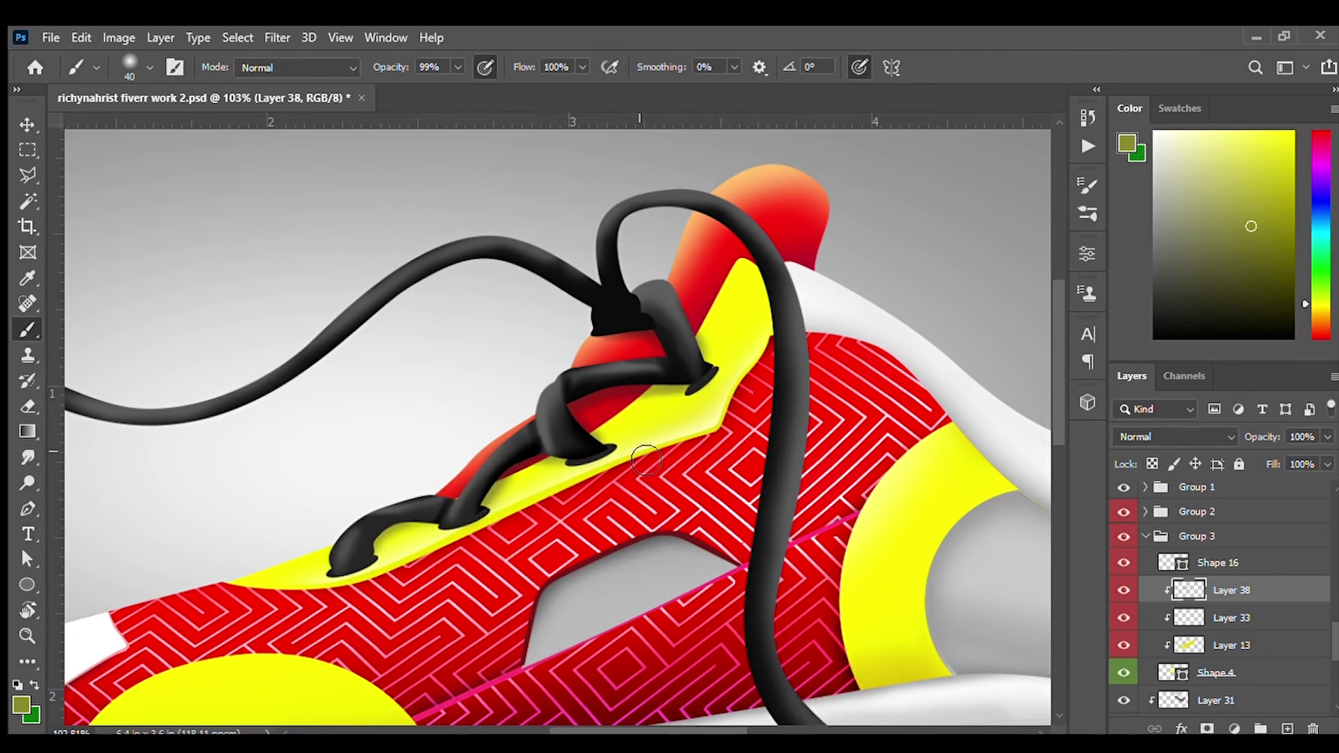
scroll(506, 498, "down", 3)
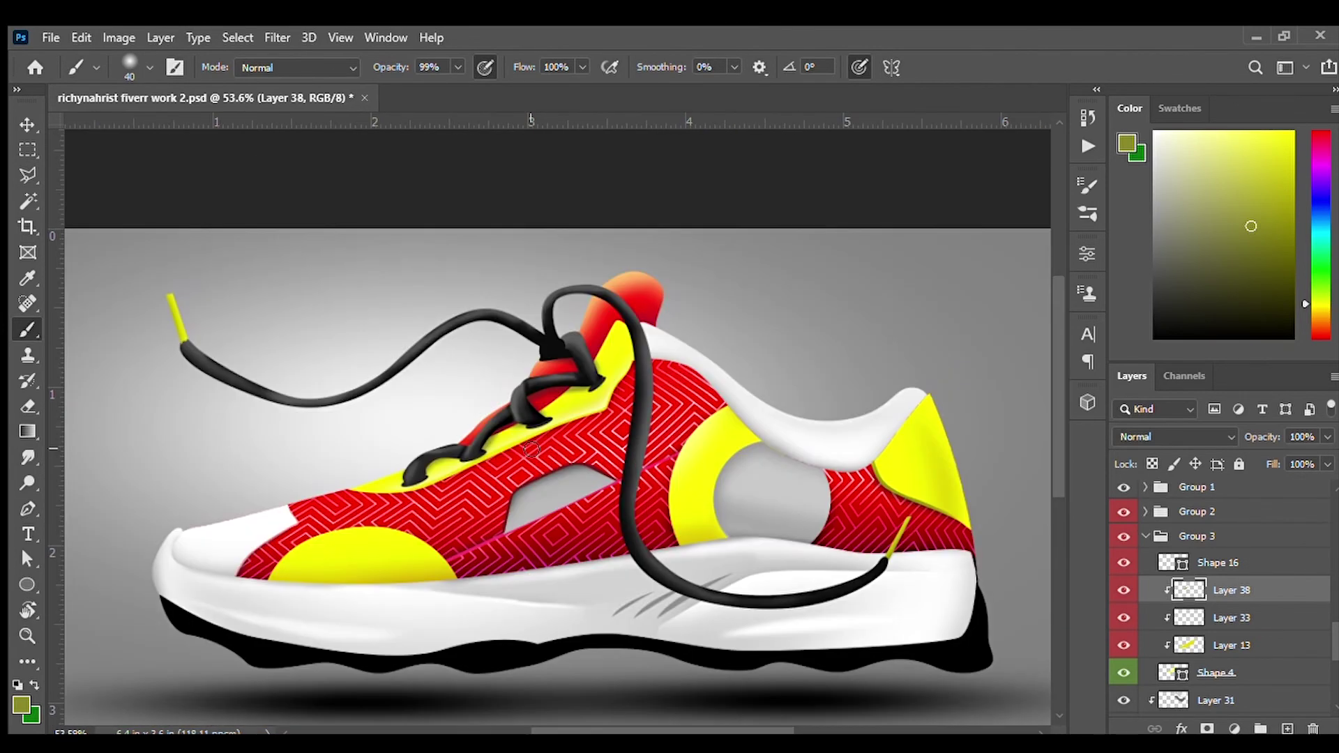
scroll(883, 501, "down", 1)
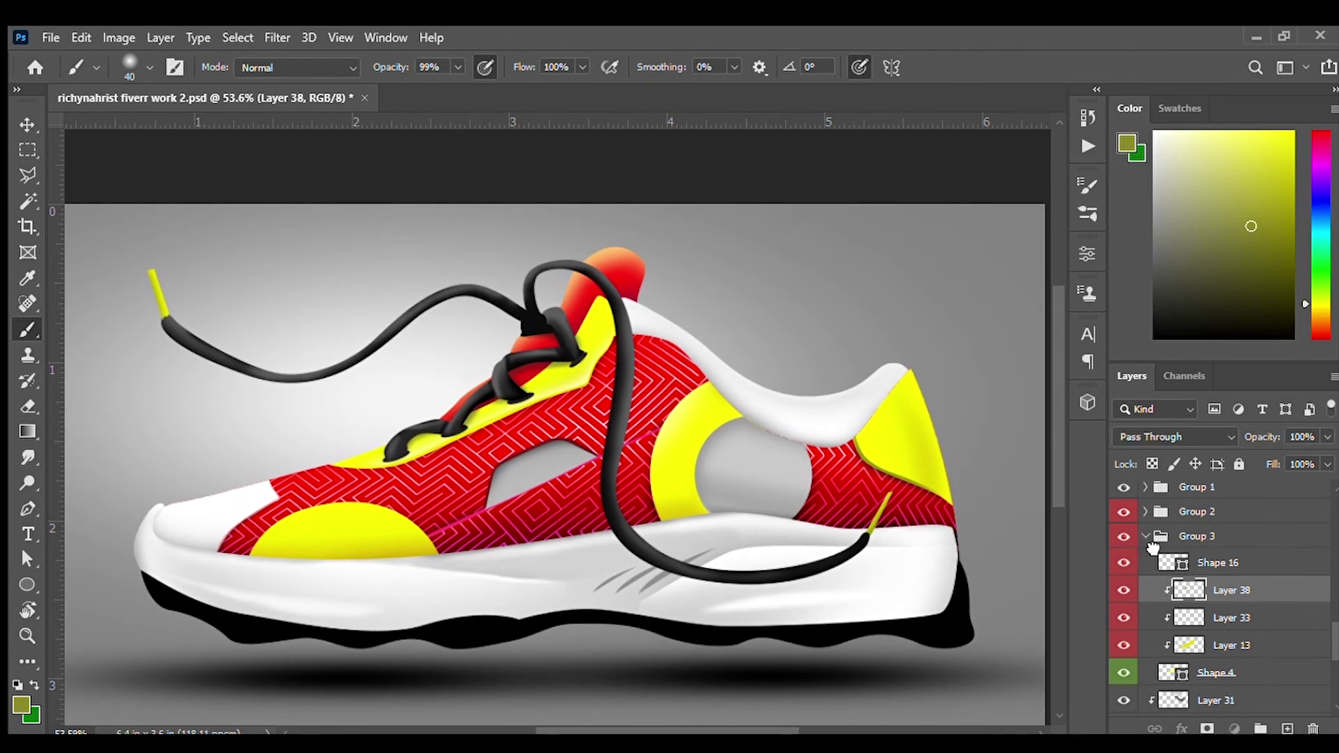
left_click(1145, 537)
scroll(947, 434, "down", 3)
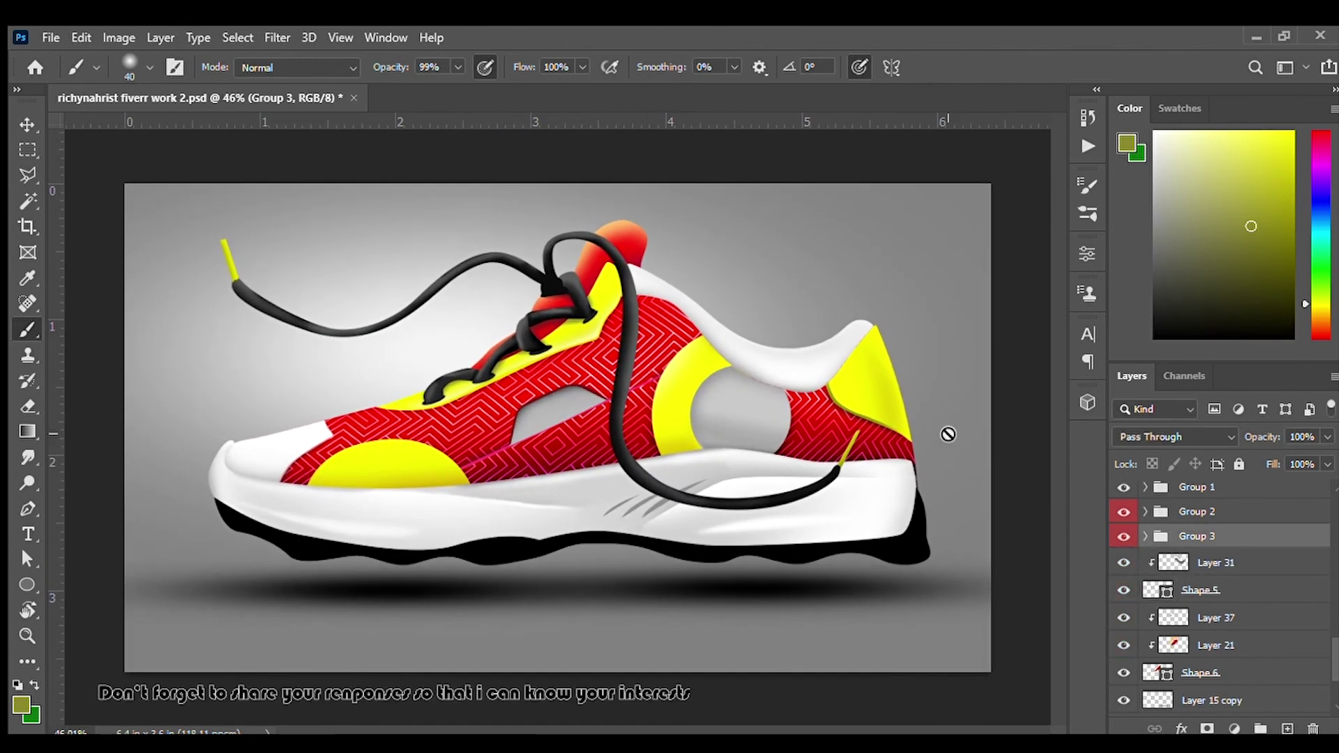
- Hide the Shape 5 layer and select Shape 13
scroll(1231, 591, "down", 1)
scroll(1231, 592, "down", 2)
left_click(1124, 522)
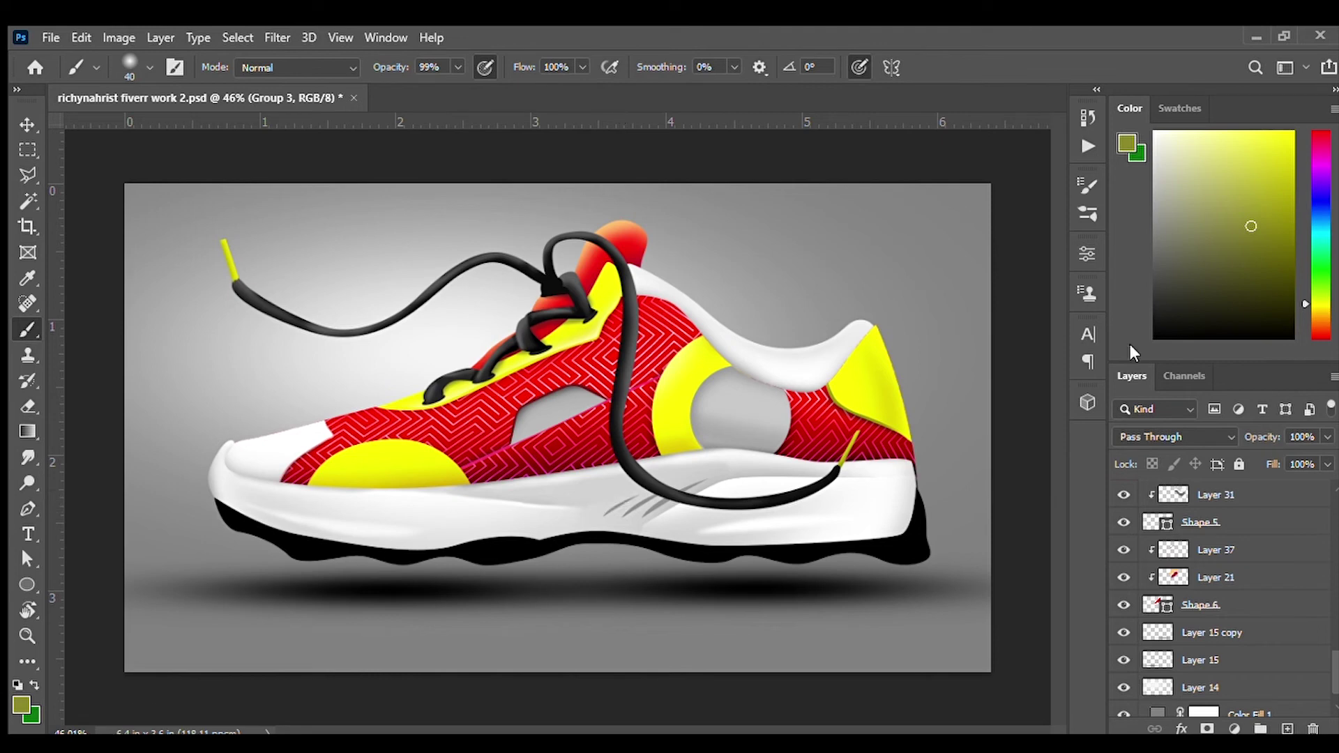
key("v")
left_click(1137, 525)
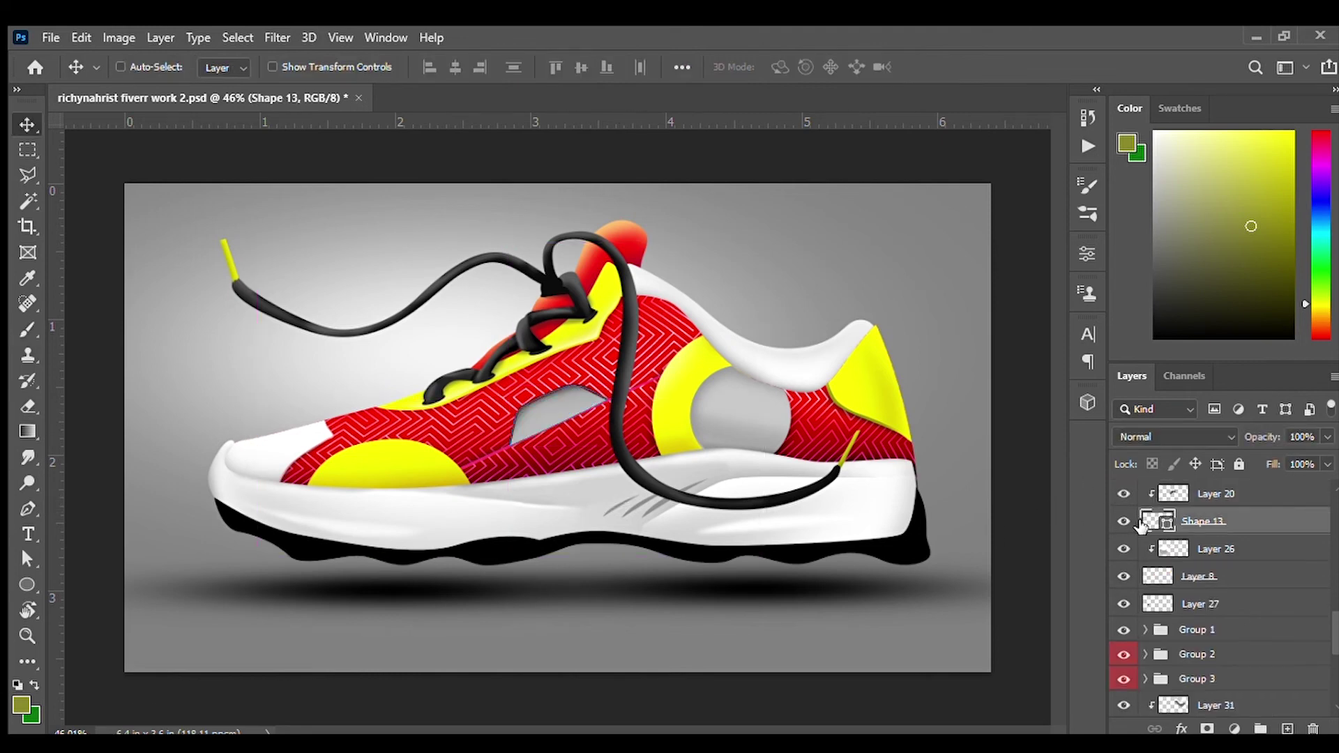
- Cycle through tools and select the Ellipse 1 copy layer
key("p")
key("i")
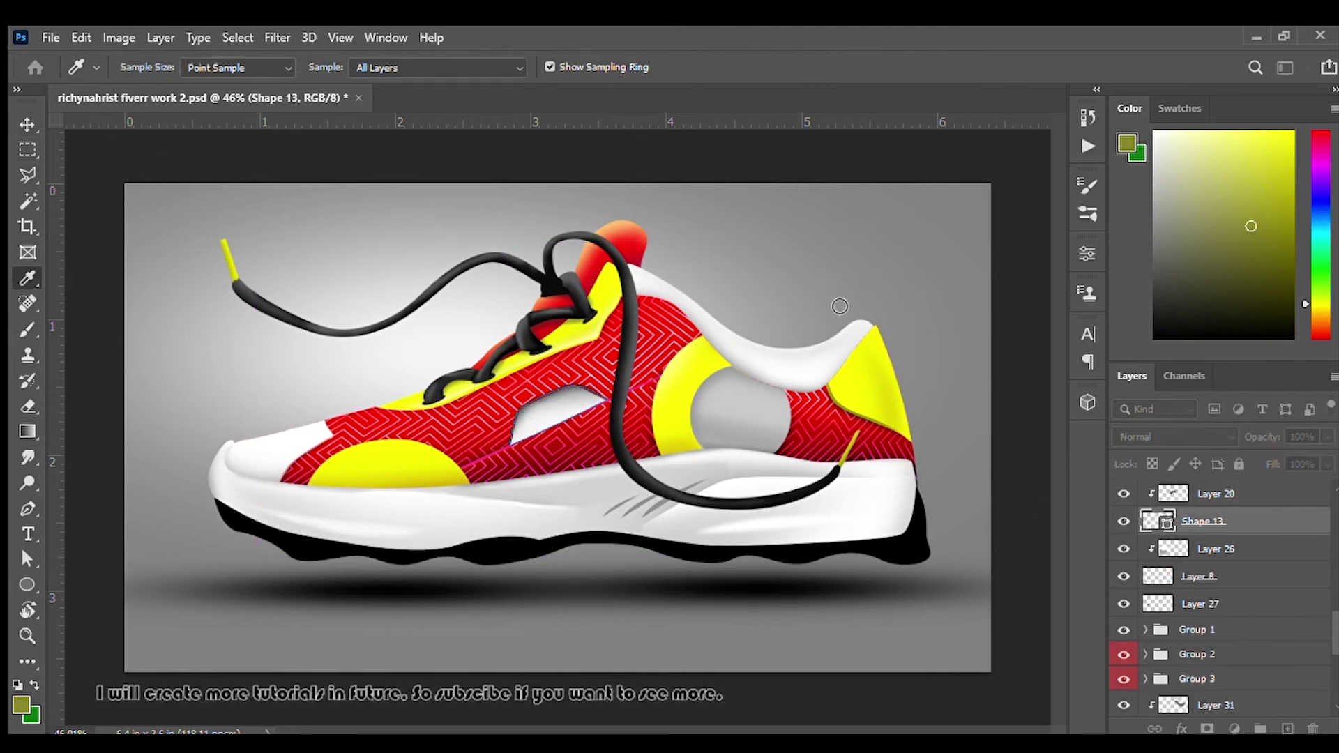
key("u")
key("v")
left_click(739, 415, "ctrl")
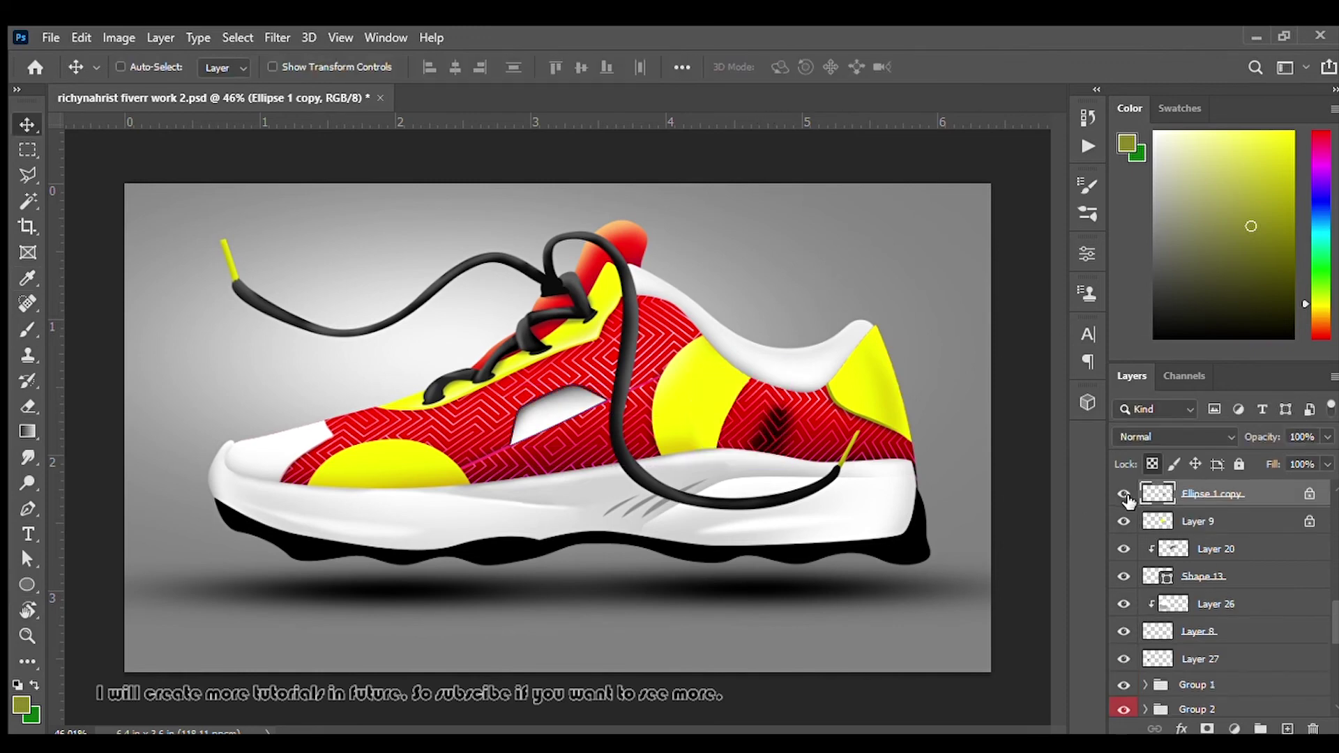
scroll(1324, 592, "up", 2)
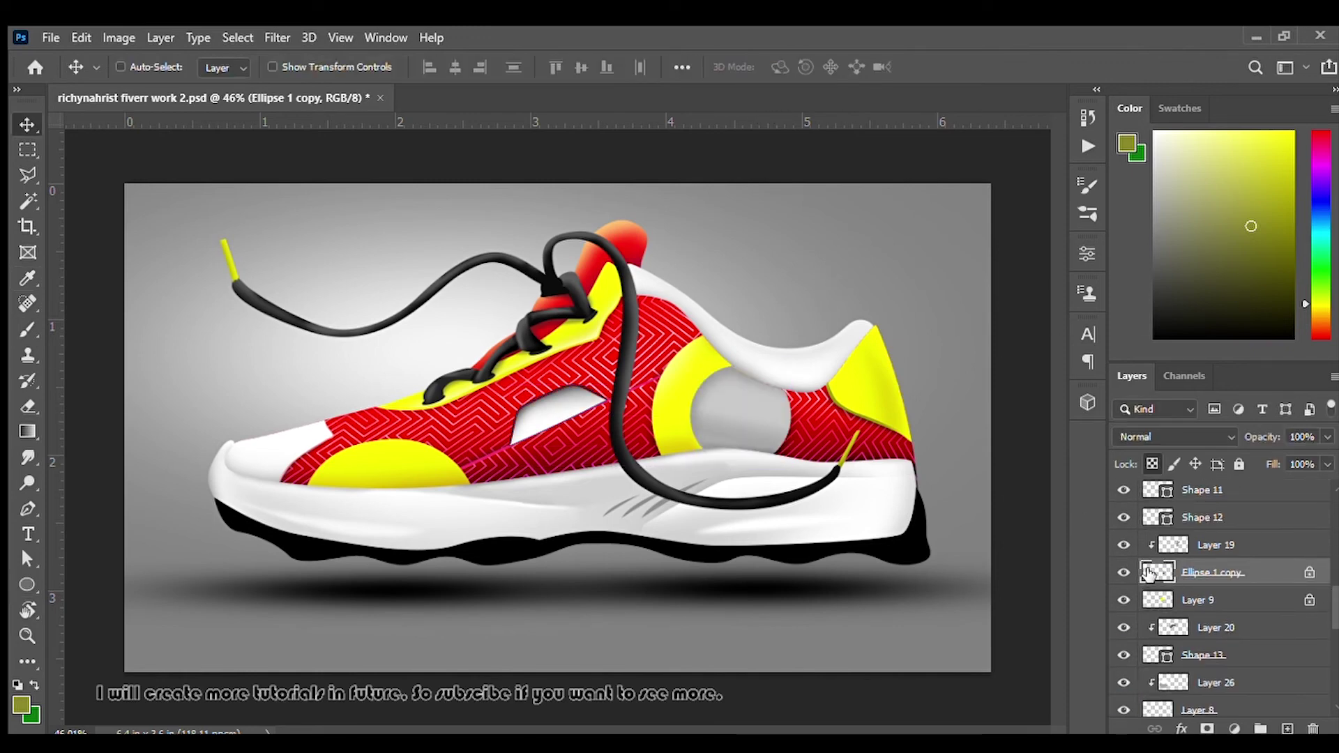
- Duplicate the shoelace layer Shape 23 into Shape 23 copy
key("i")
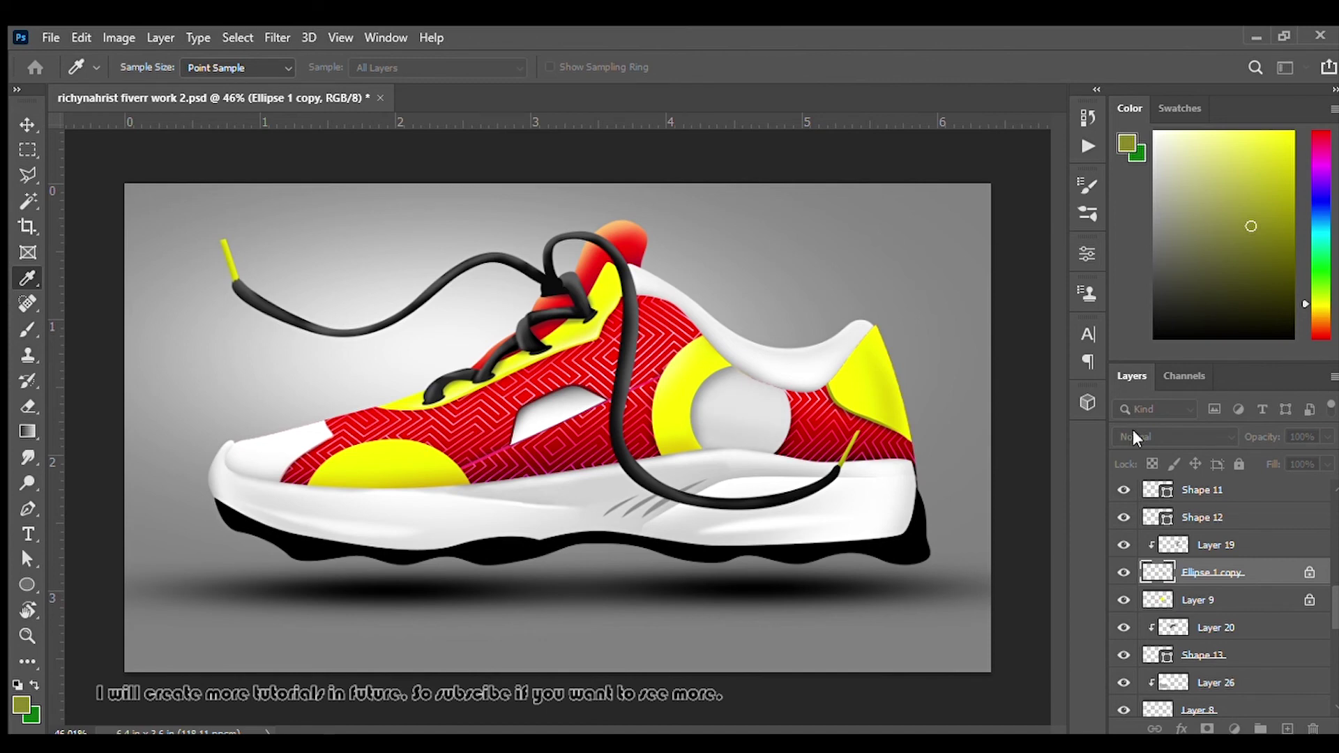
key("v")
left_click(666, 495, "ctrl")
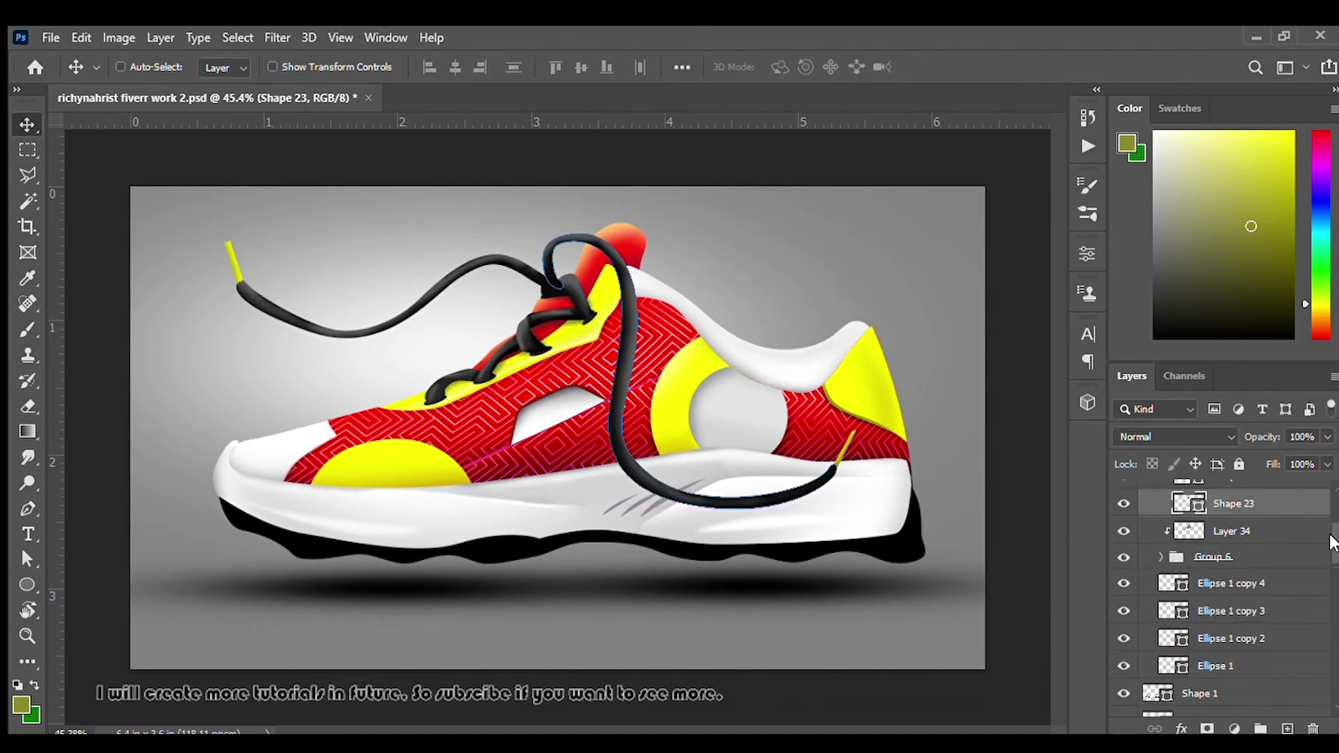
key("ctrl+j")
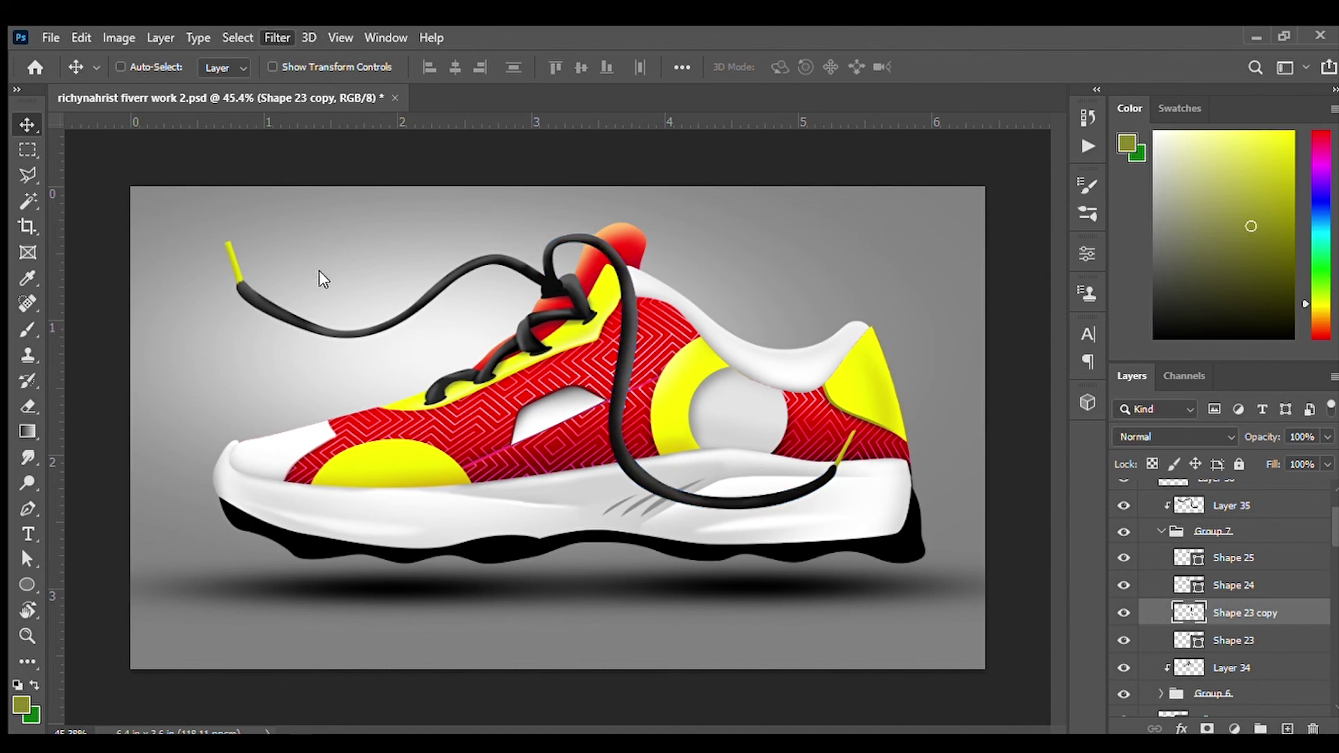
- Set Shape 23 copy to 50% fill and warp its top-left corner inward
key("space")
left_click_drag(1322, 465, 1278, 486)
key("ctrl+t")
left_click(885, 67)
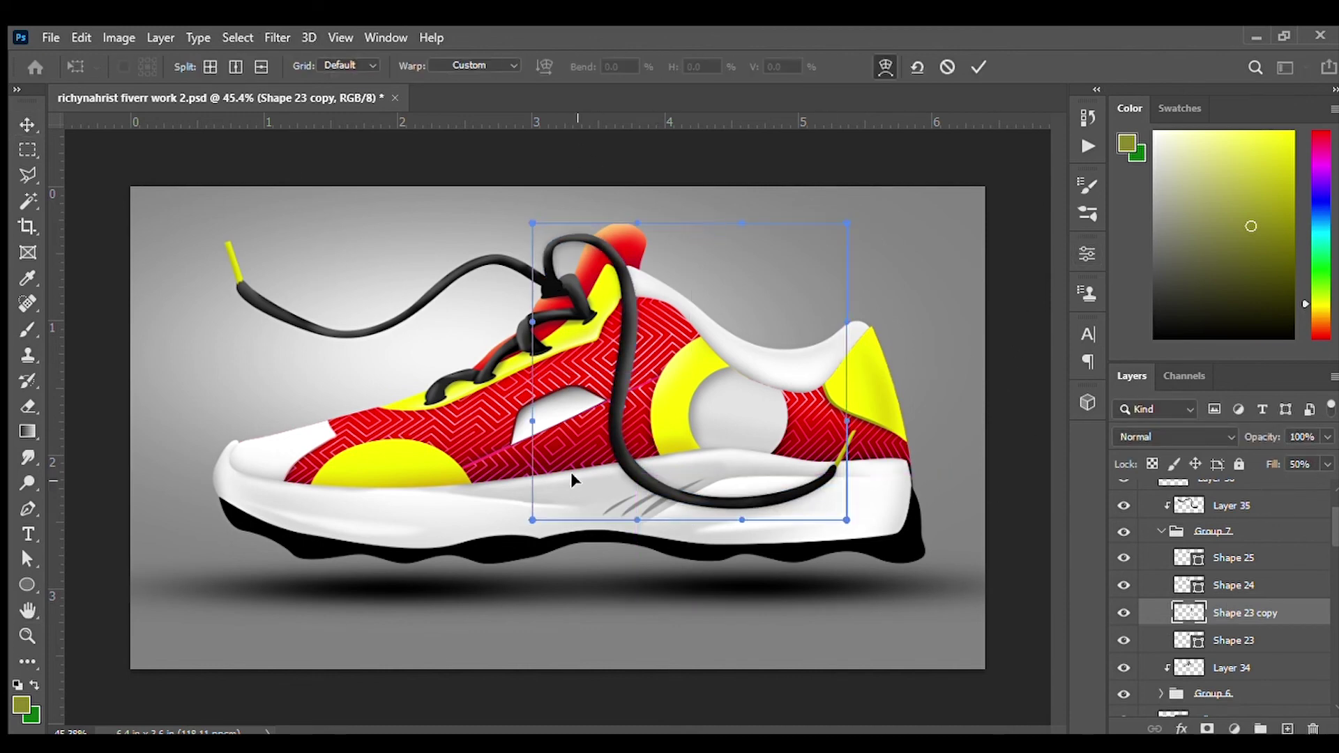
left_click_drag(559, 242, 568, 249)
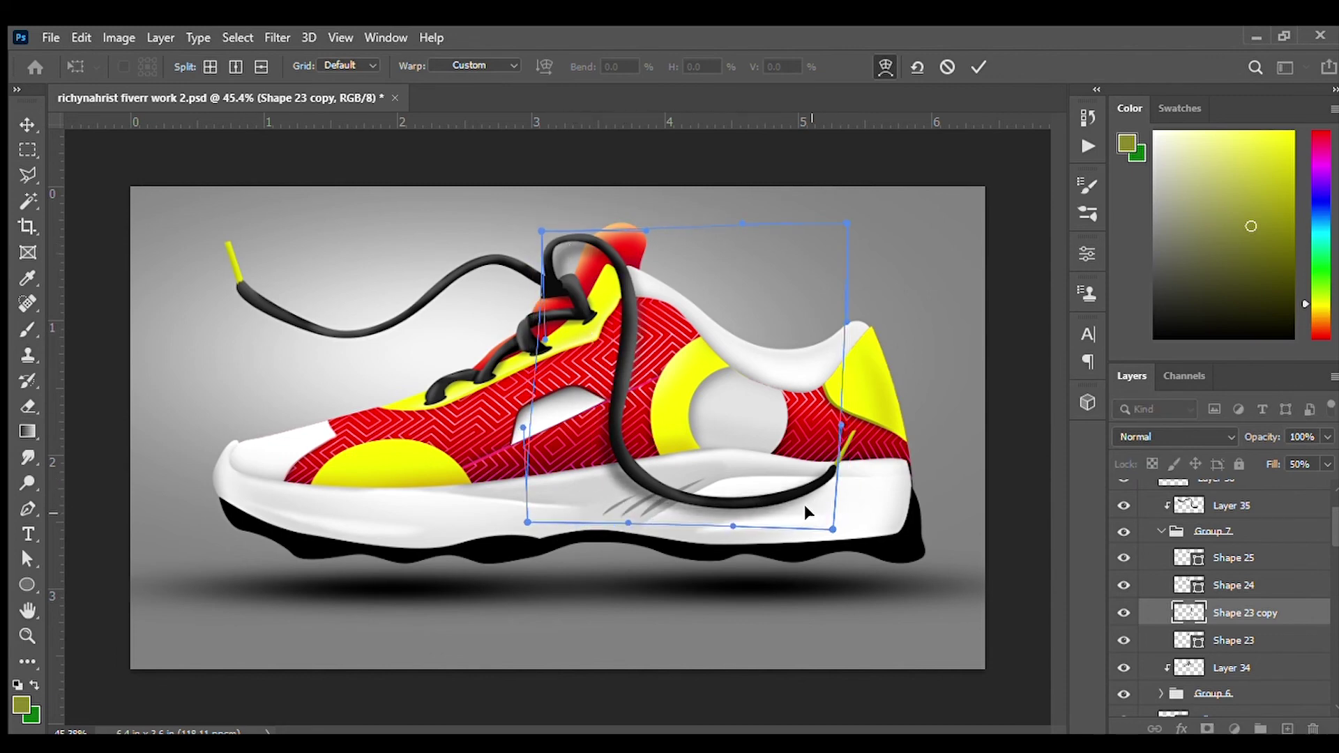
left_click(978, 67)
- Set the Eraser to size 120 and collapse and select Group 5
key("e")
key("bracketright")
key("bracketright")
key("bracketright")
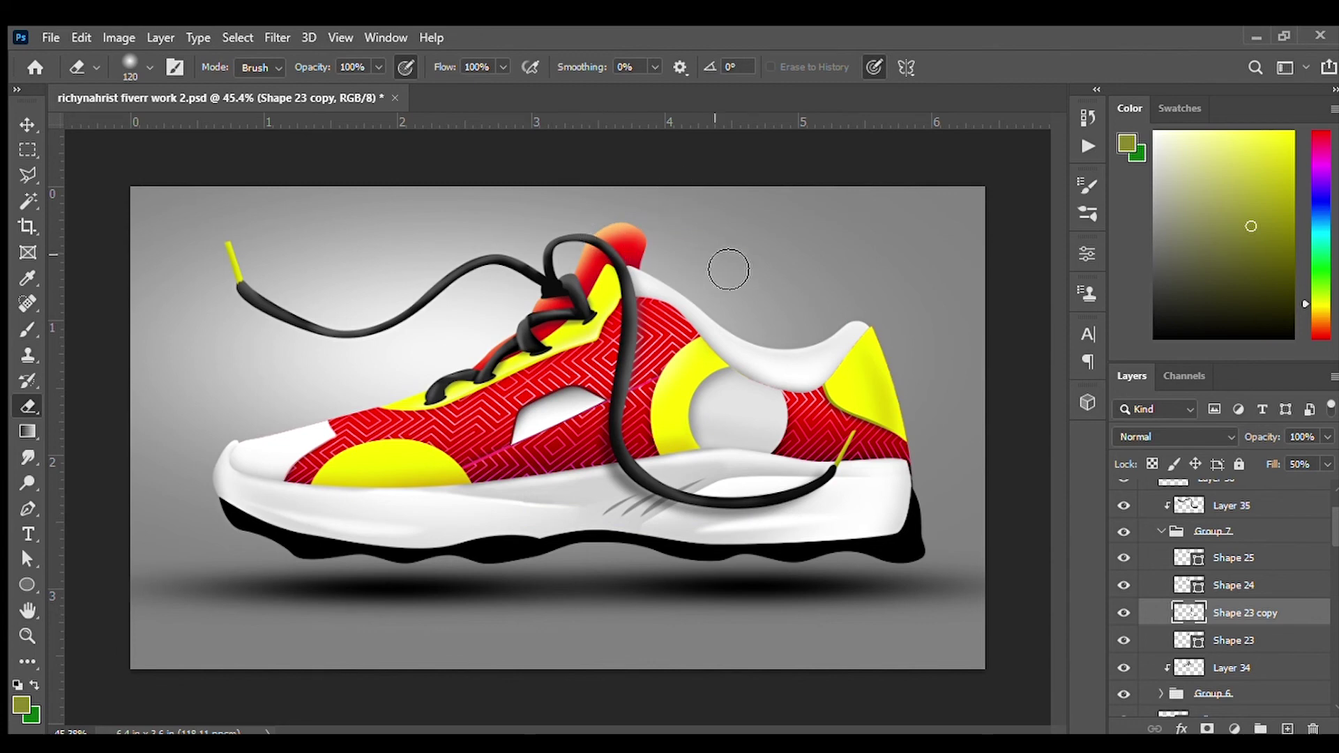
scroll(693, 417, "down", 1)
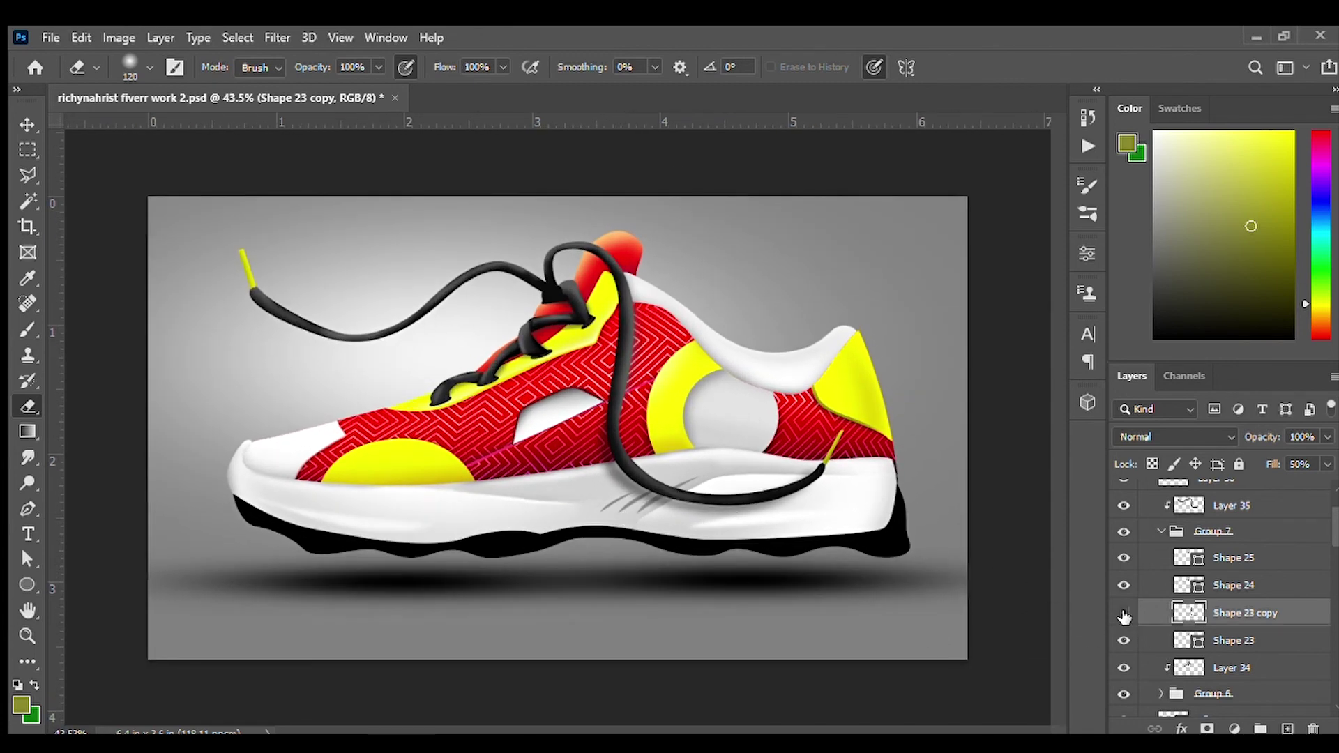
scroll(1162, 570, "up", 2)
left_click(1144, 497)
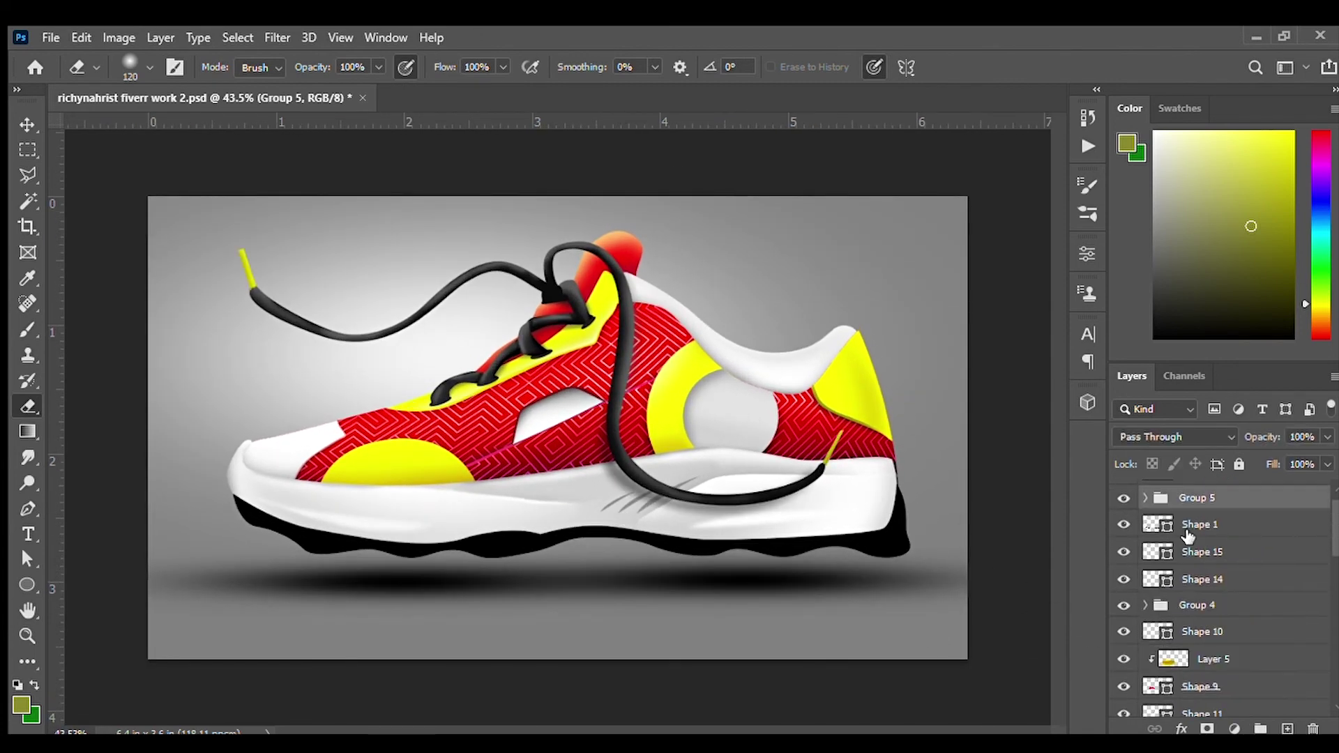
- Add a new layer clipped to the black sole shape Shape 1
scroll(1333, 516, "up", 1)
left_click(1134, 547)
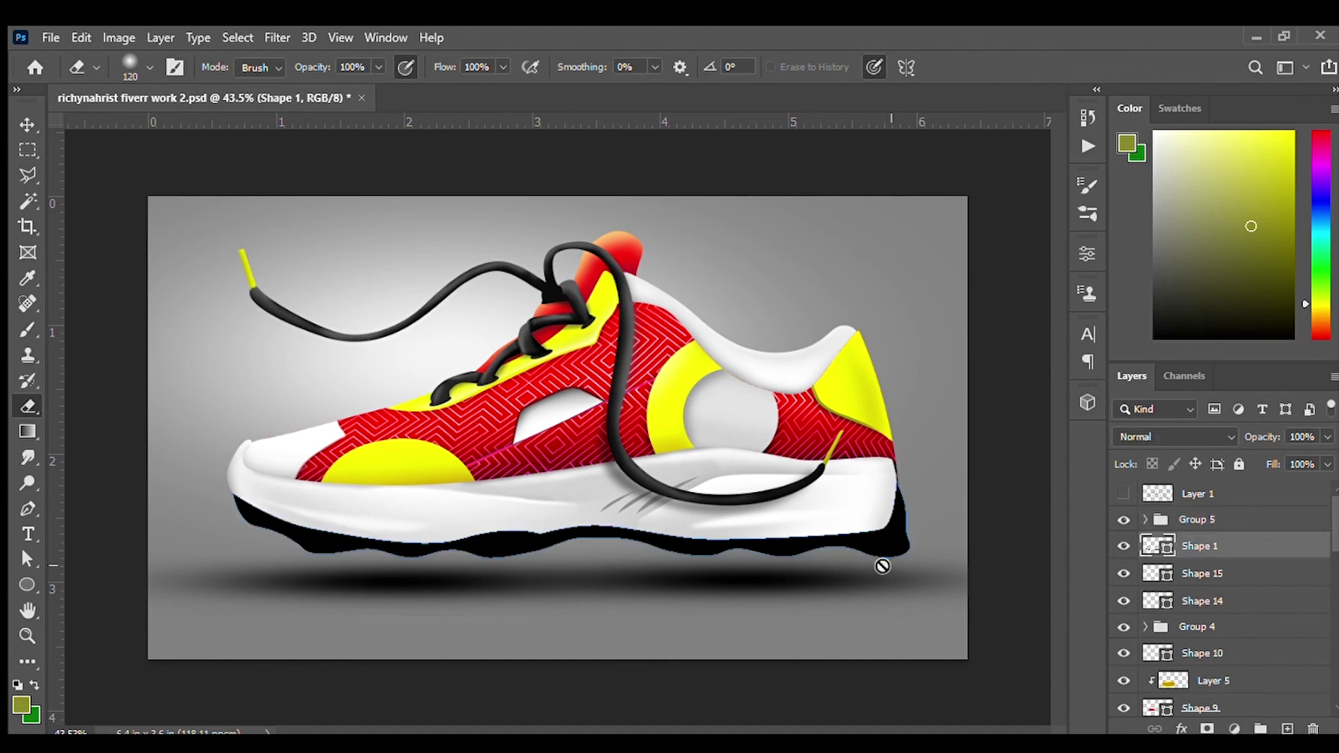
scroll(718, 536, "up", 2)
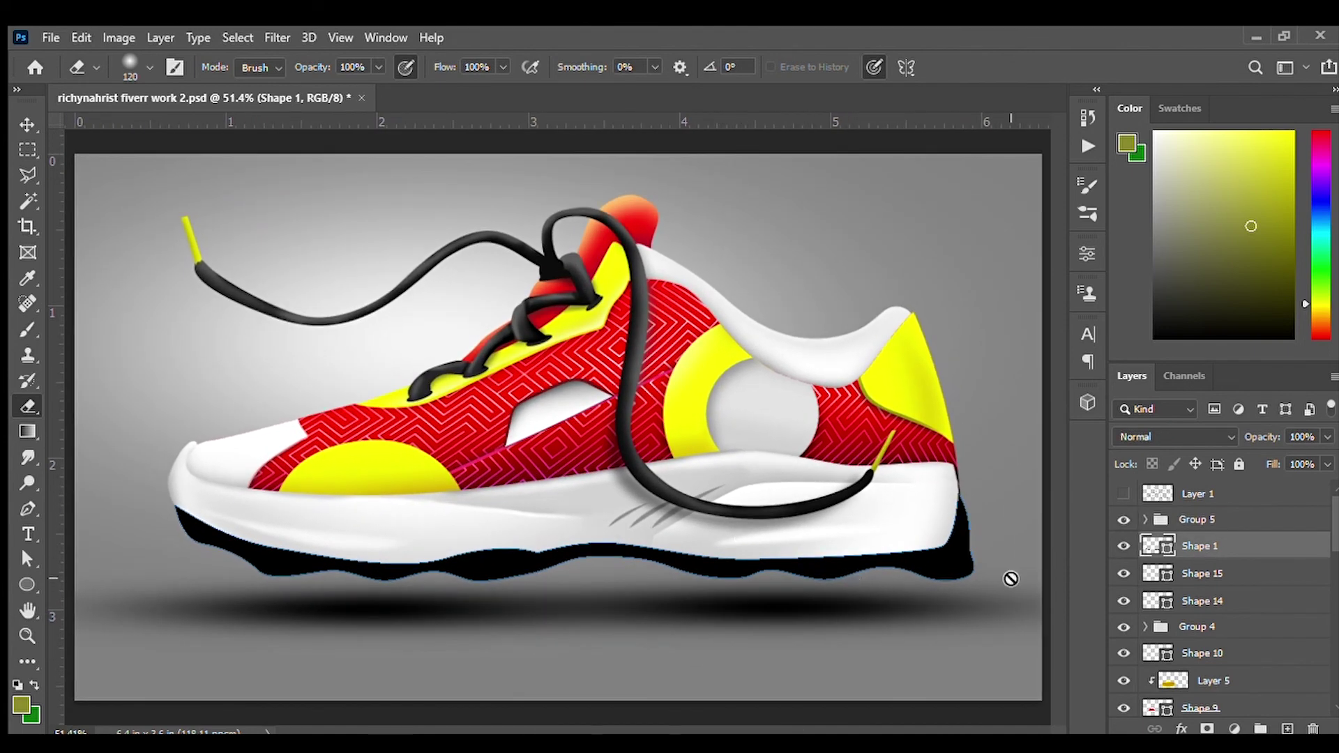
left_click(1287, 729)
key("ctrl+alt+g")
- Paint soft light grey highlights along the sole's black underside with a 141 brush
key("b")
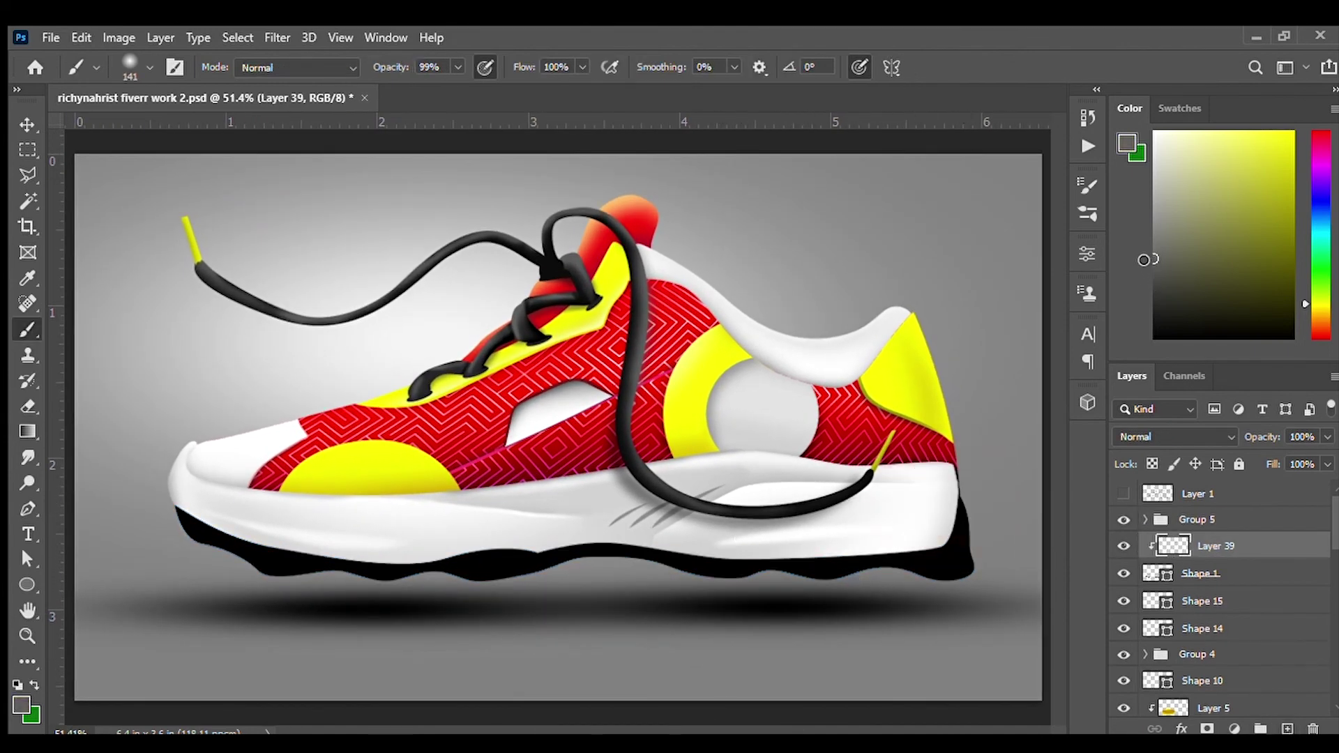
left_click(1155, 325)
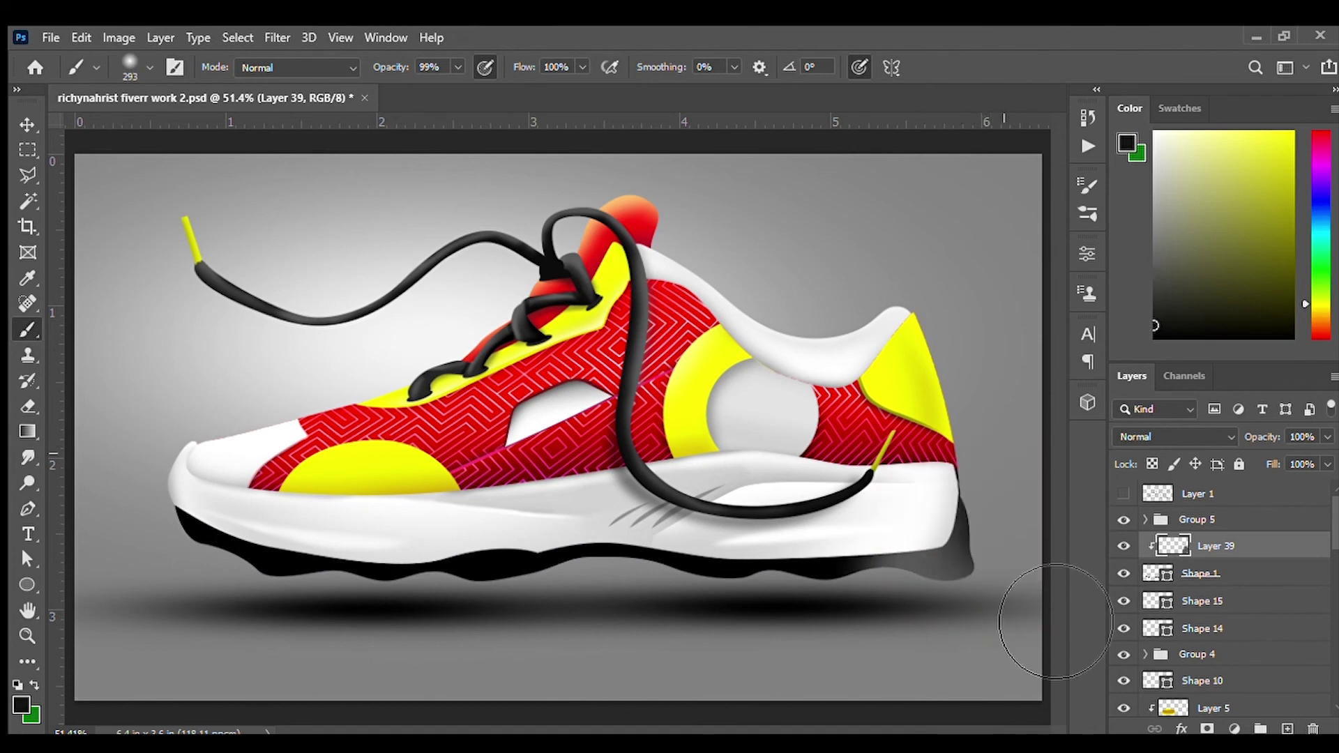
left_click(1154, 202)
key("bracketleft")
key("bracketleft")
key("bracketleft")
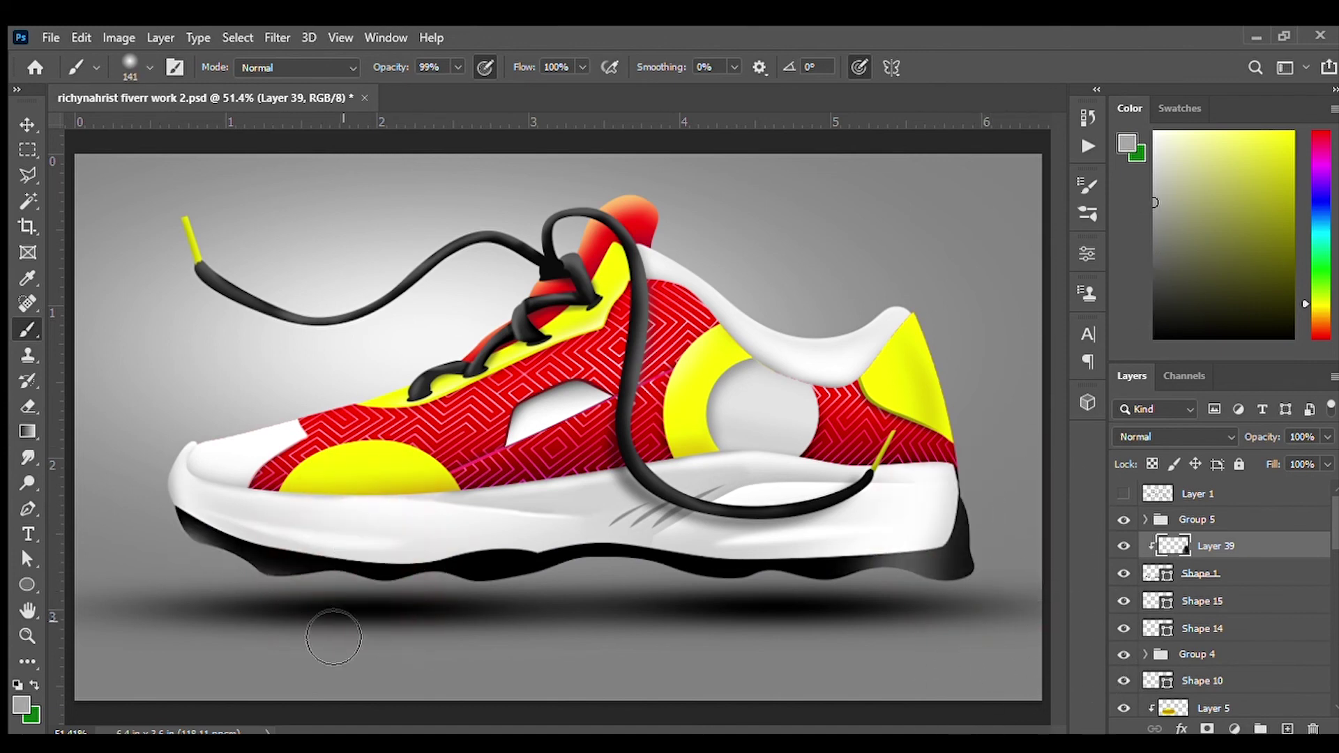
mouse_move(474, 645)
left_mouse_down()
mouse_move(813, 627)
mouse_move(433, 613)
left_mouse_up()
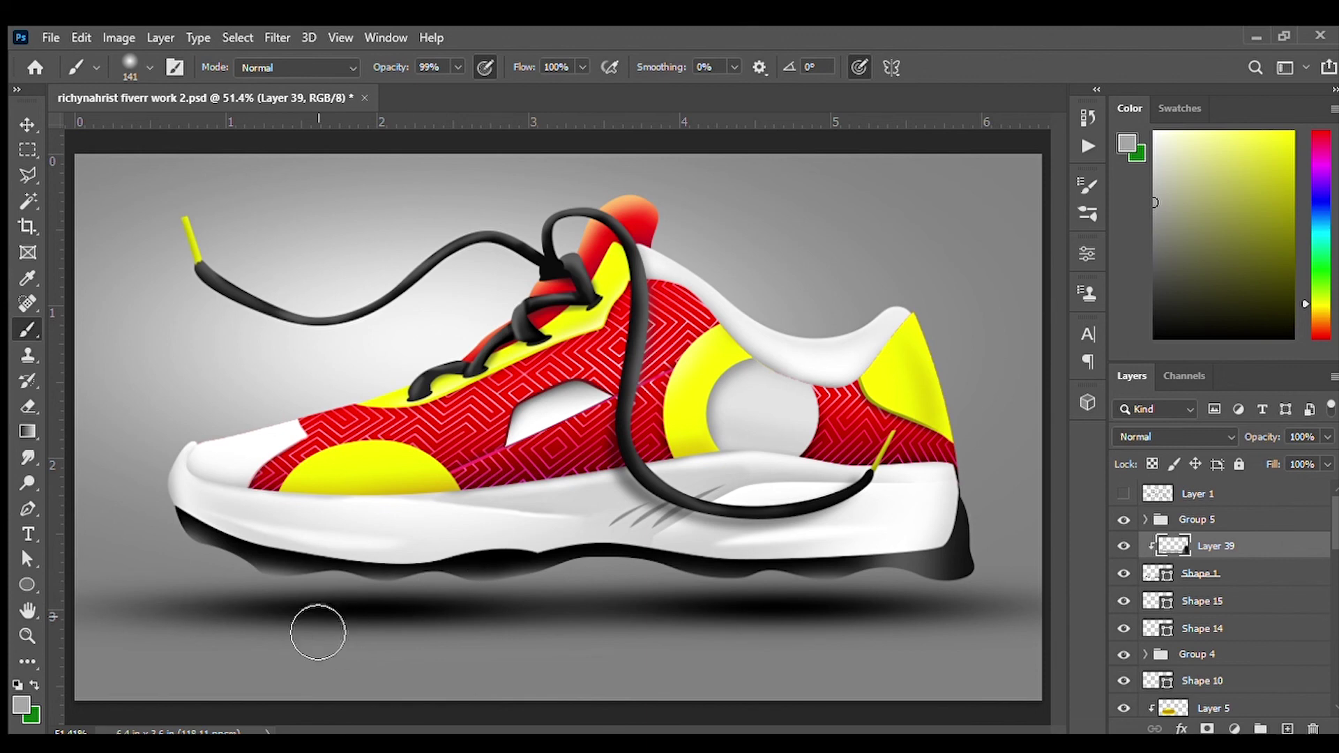
left_click_drag(317, 628, 251, 631)
- Switch to black at brush size 55 and add new Layer 40
left_click(1154, 336)
left_click(239, 546)
key("bracketleft")
key("bracketleft")
key("bracketleft")
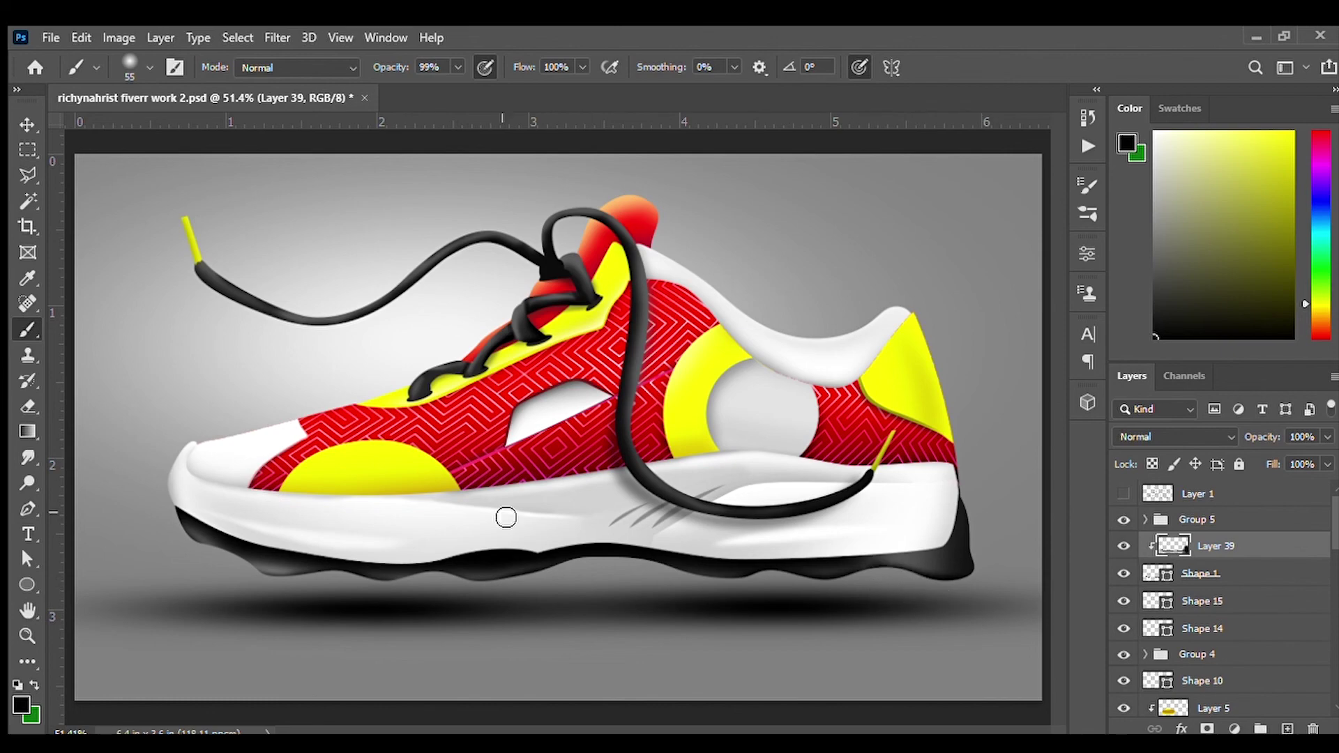
scroll(388, 579, "down", 2)
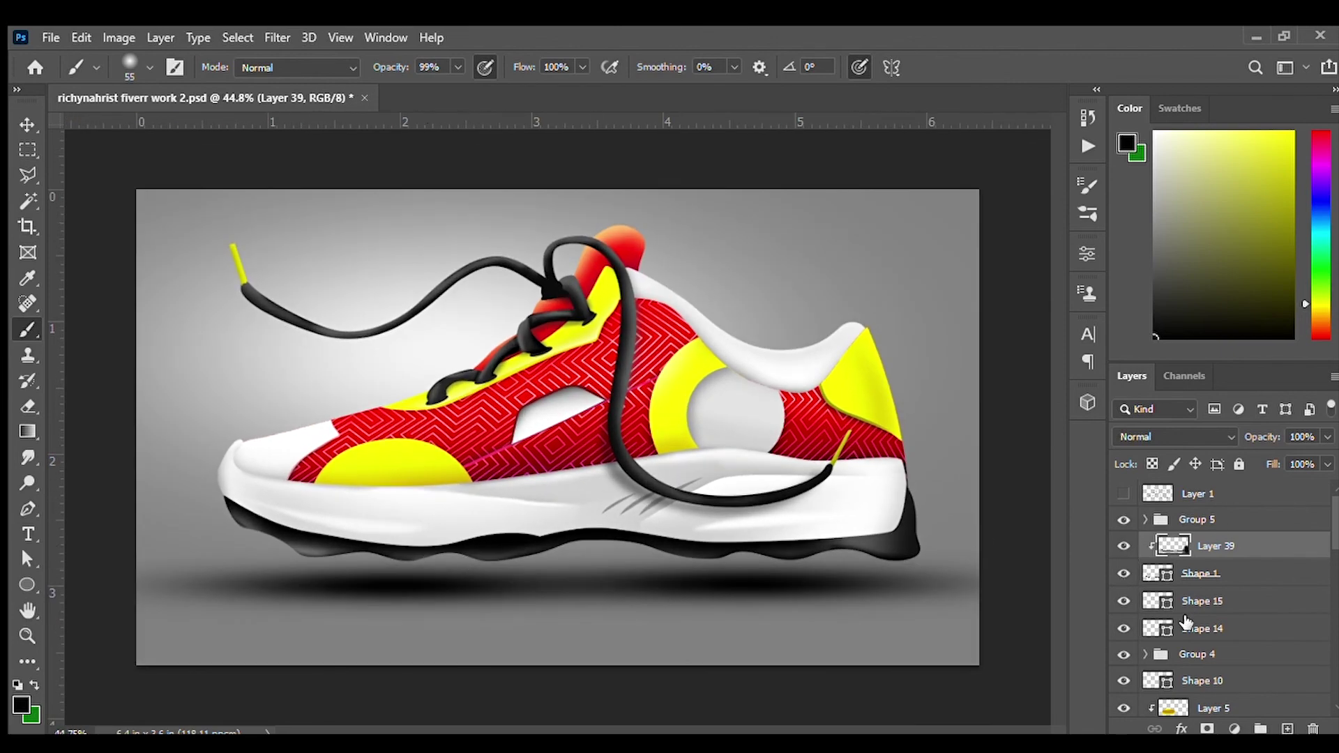
left_click(1287, 729)
scroll(343, 517, "up", 3)
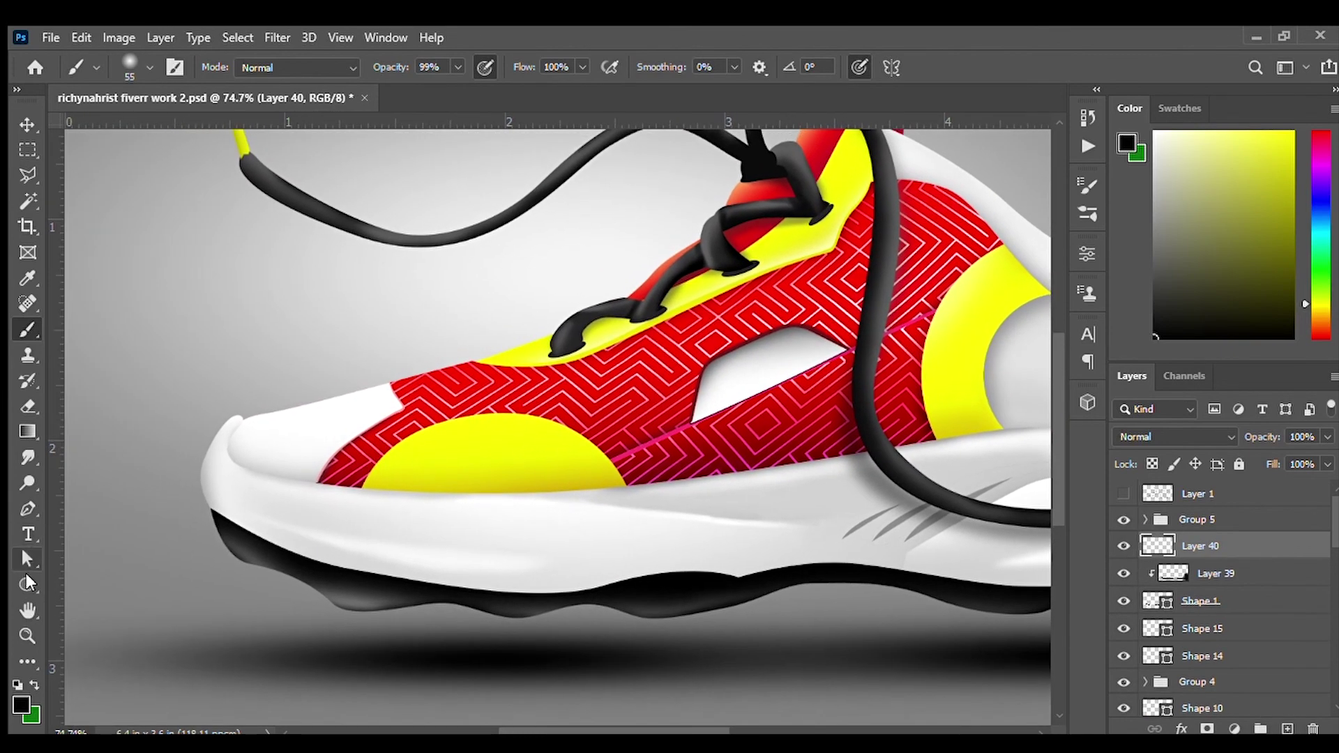
- Draw a small grey oval on the front of the midsole
left_click(28, 582)
left_click_drag(278, 492, 351, 521)
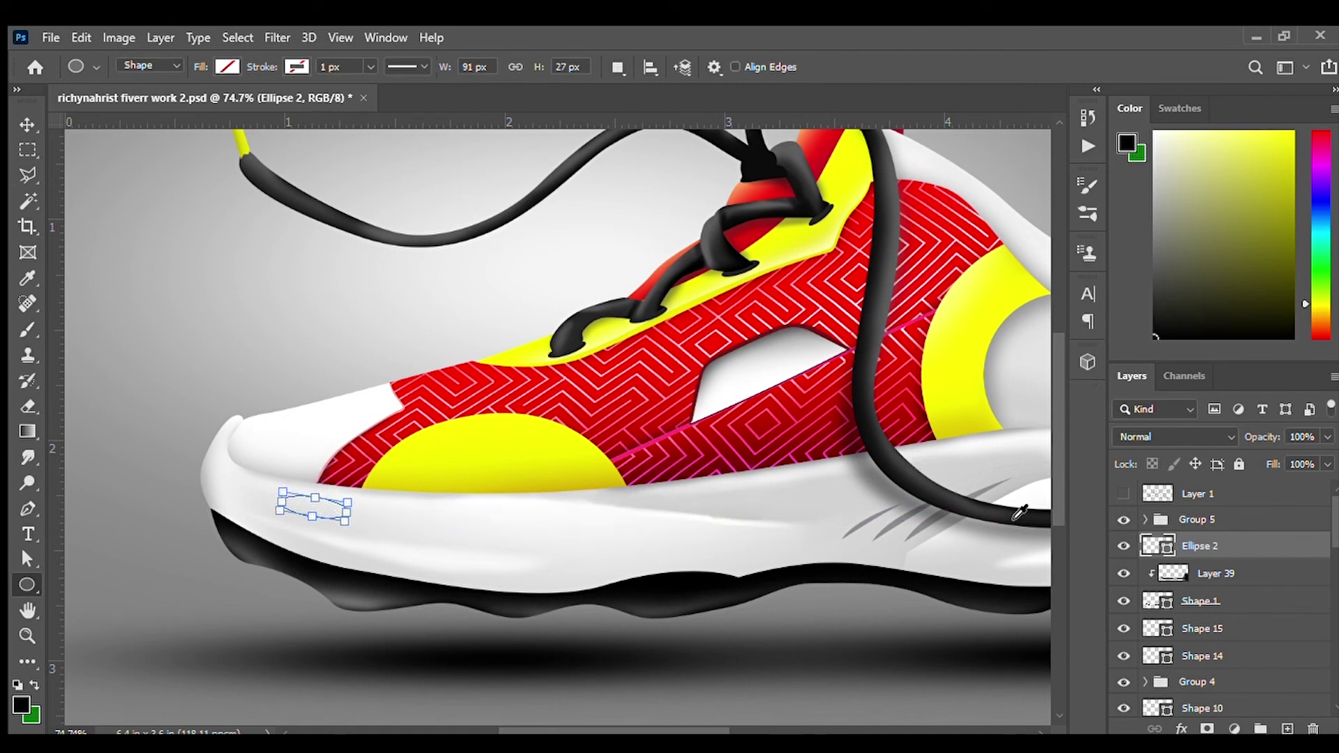
left_click(1152, 328)
key("v")
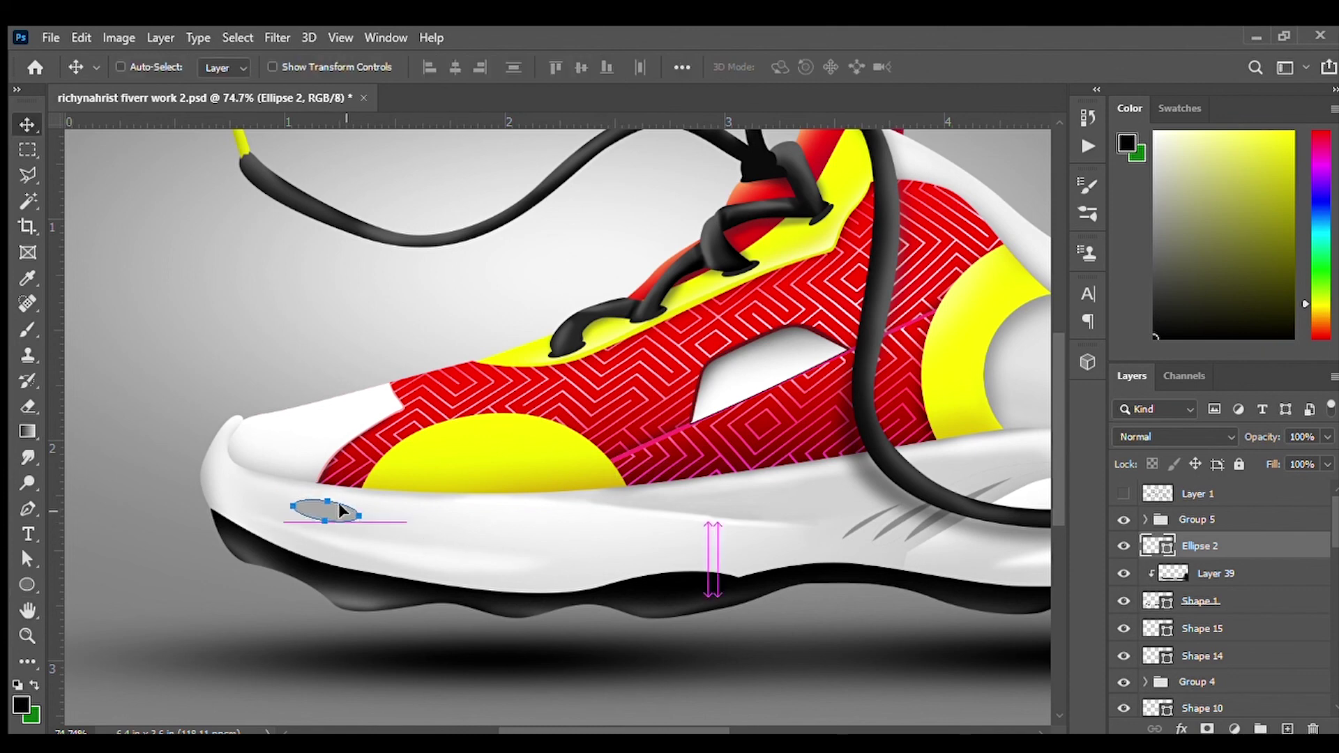
left_click(28, 582)
key("v")
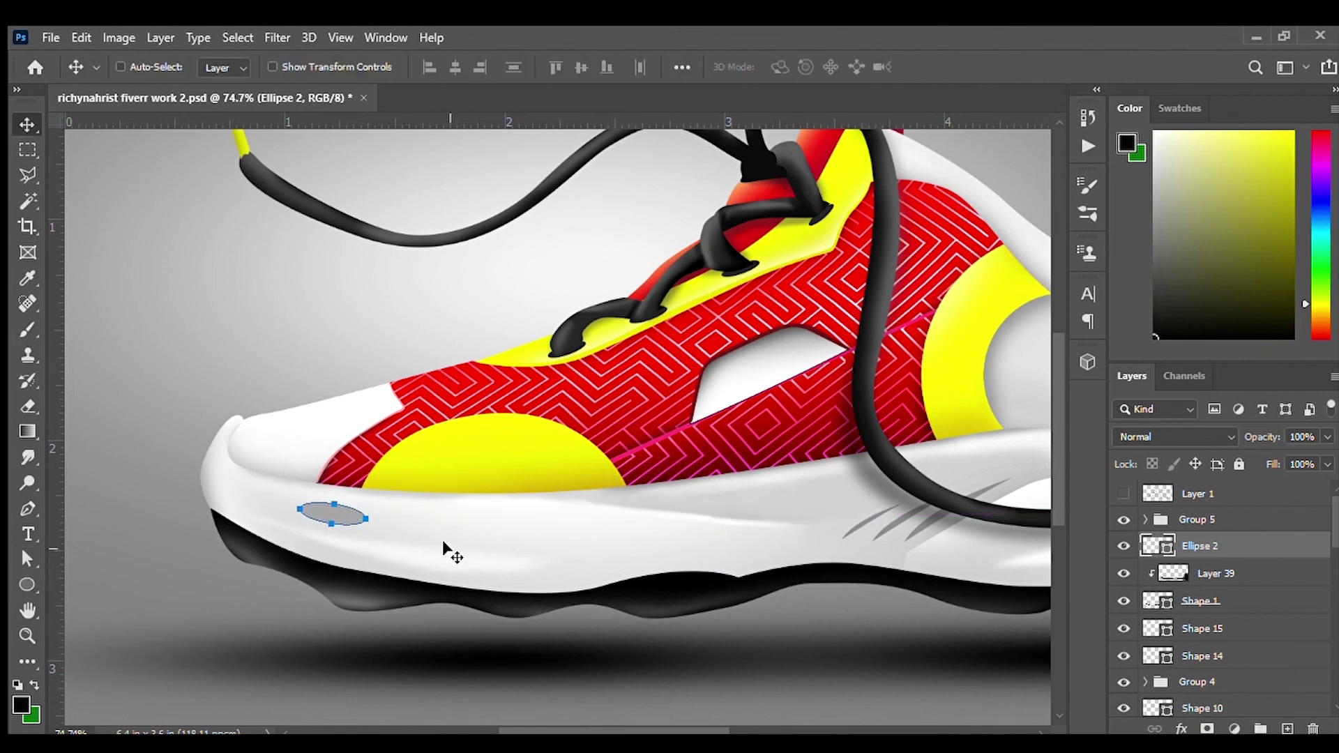
- Duplicate the oval further right, nudge the first, and shrink the copy to about 77%
scroll(314, 538, "right", 2)
left_click_drag(277, 519, 386, 535)
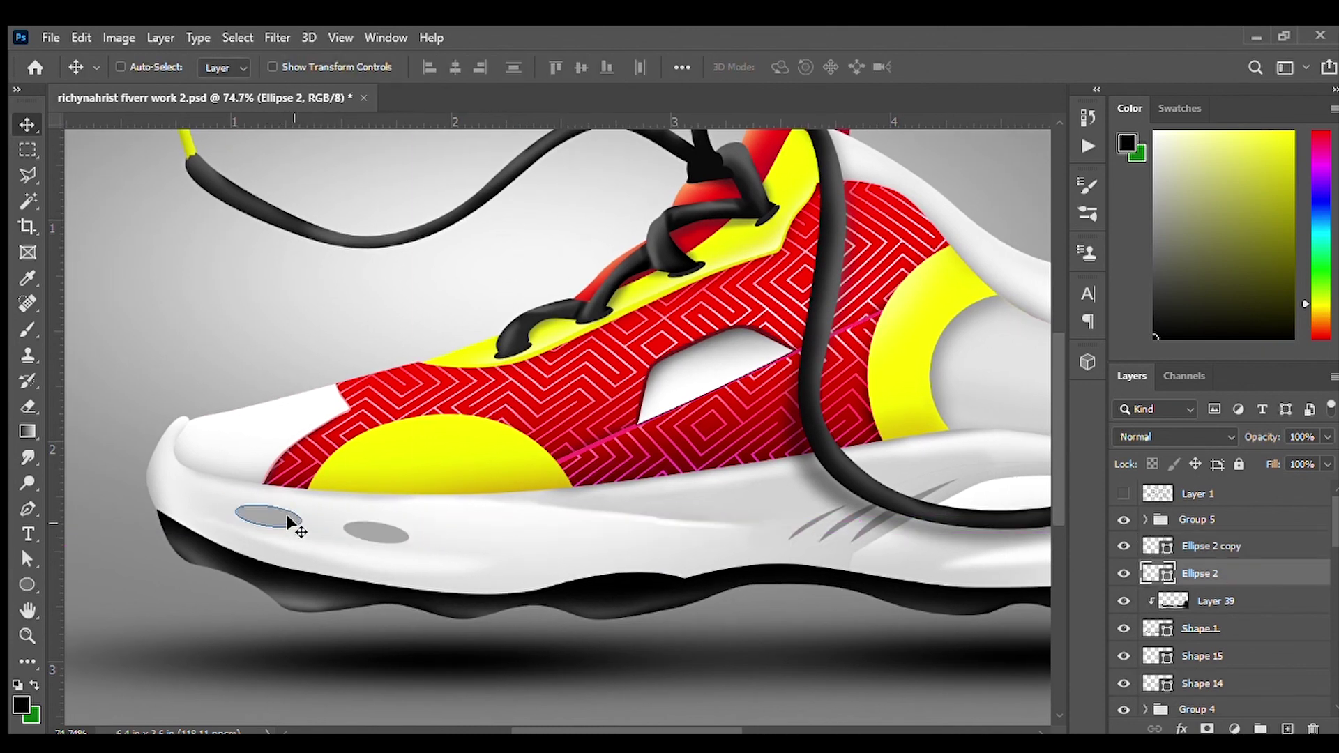
key("ctrl+t")
left_click_drag(268, 516, 262, 514)
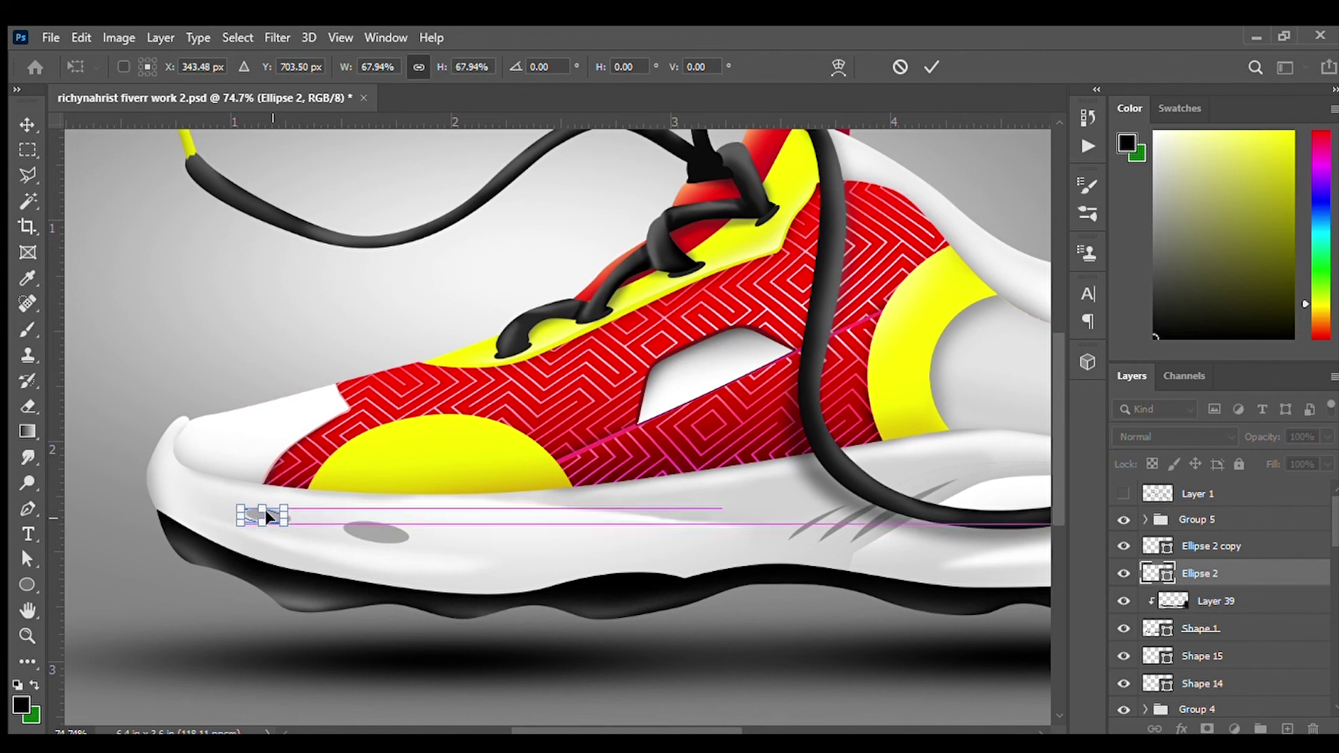
key("Return")
left_click(377, 532)
key("ctrl+t")
left_click_drag(412, 519, 392, 524)
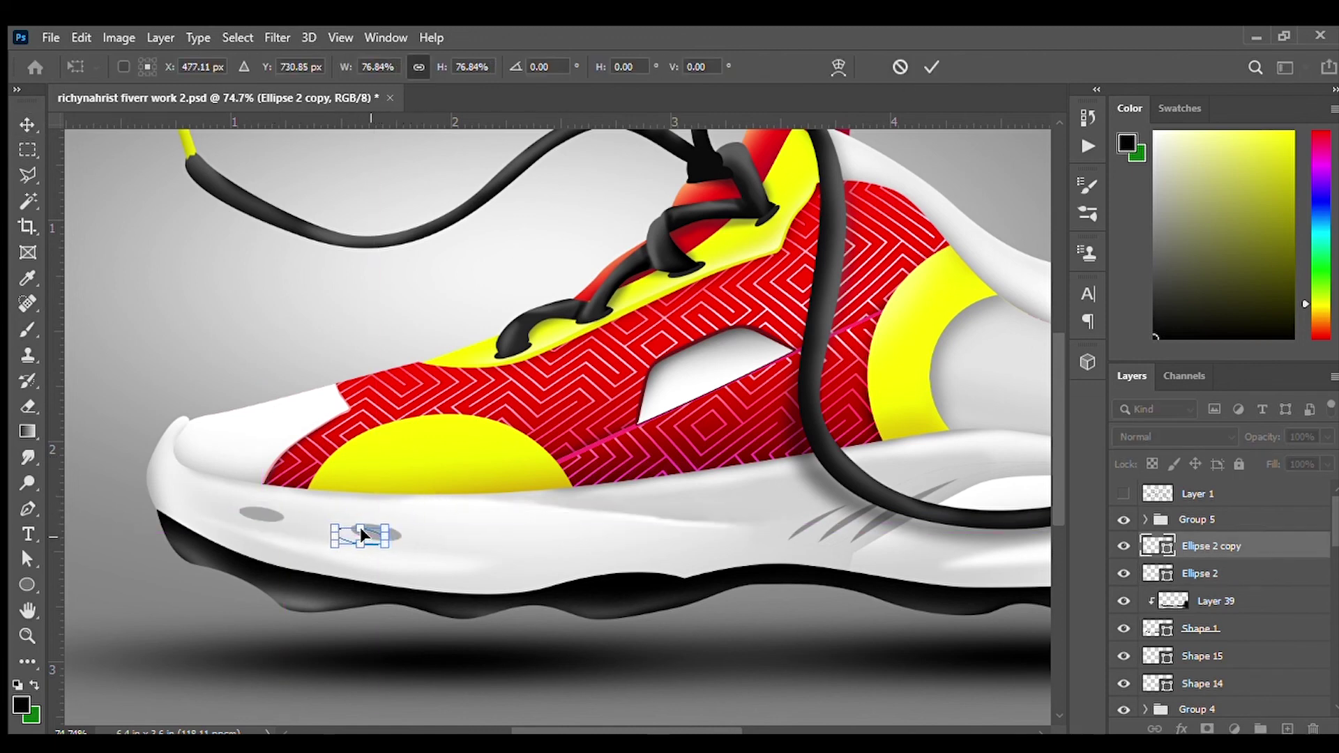
key("Return")
- Add third and fourth oval copies along the midsole and even their spacing
left_click_drag(439, 547, 541, 533)
key("ctrl+t")
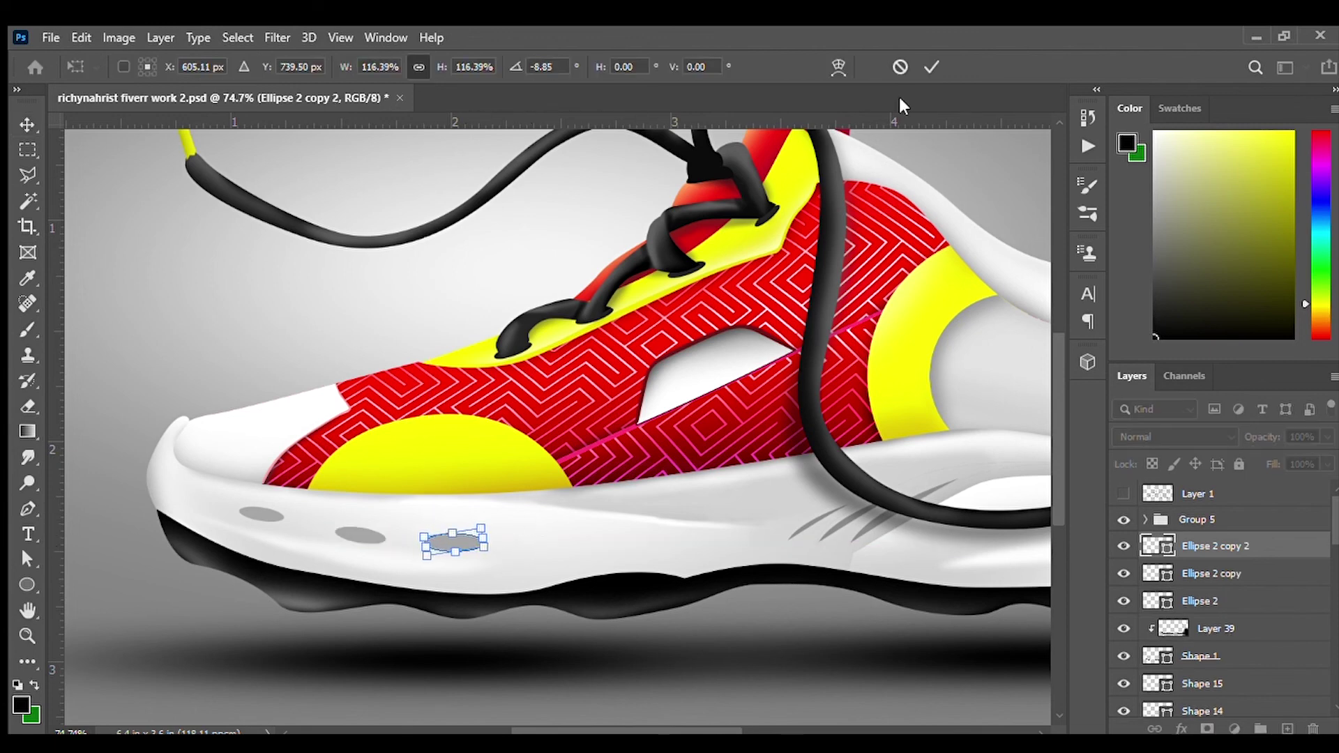
key("Return")
left_click_drag(460, 544, 563, 546)
scroll(631, 582, "right", 3)
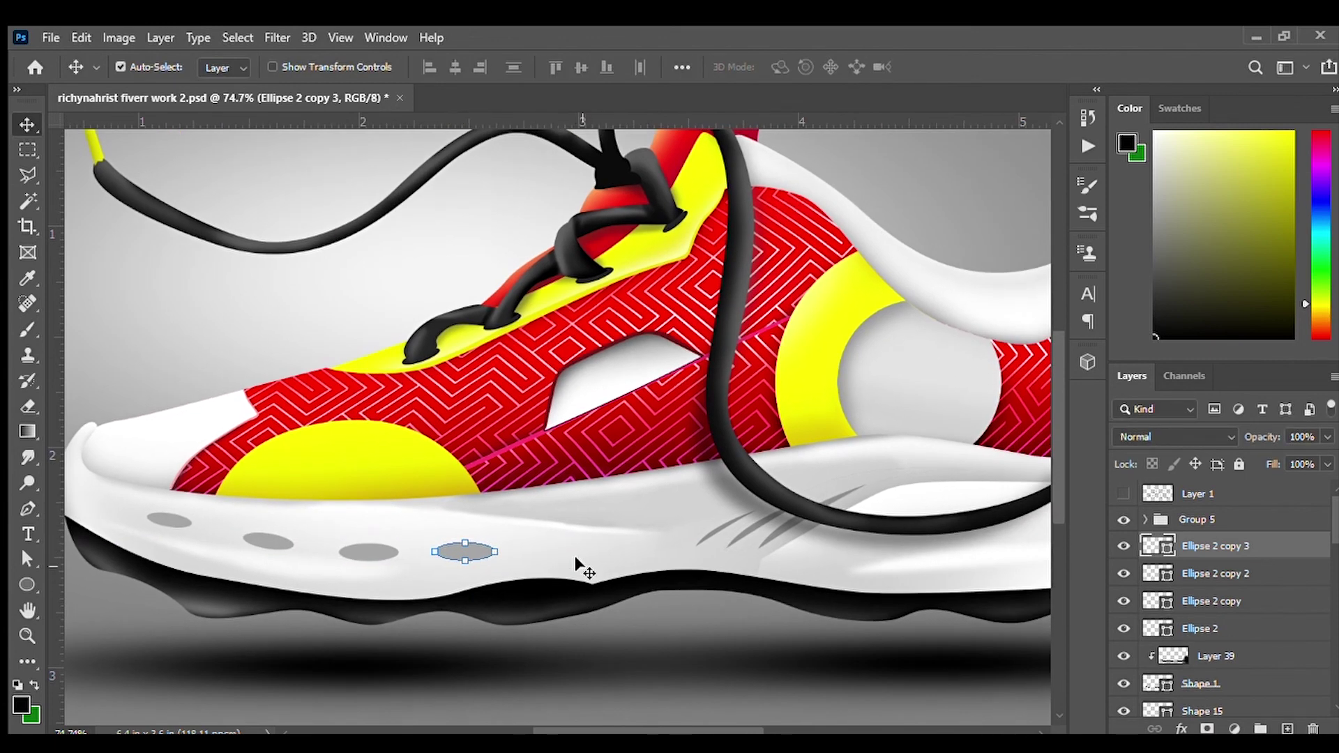
key("ctrl+t")
key("Return")
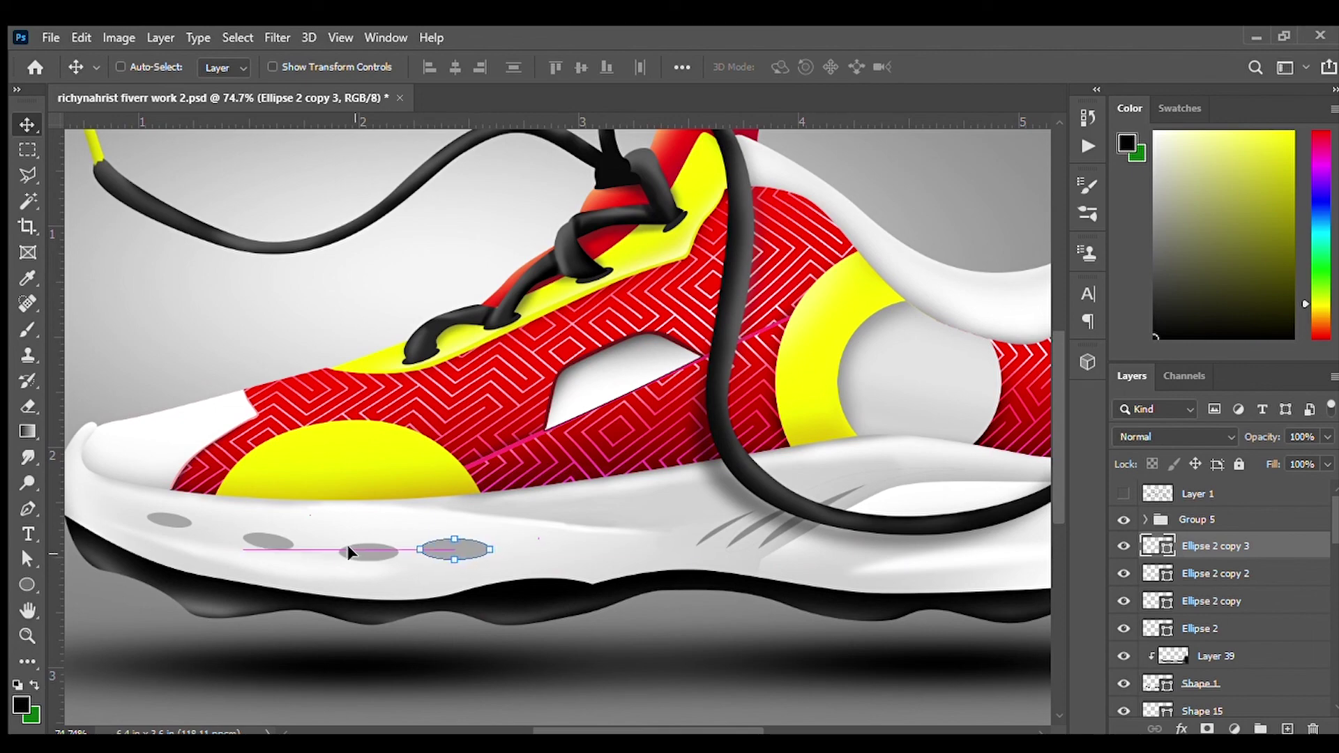
left_click_drag(364, 551, 352, 551)
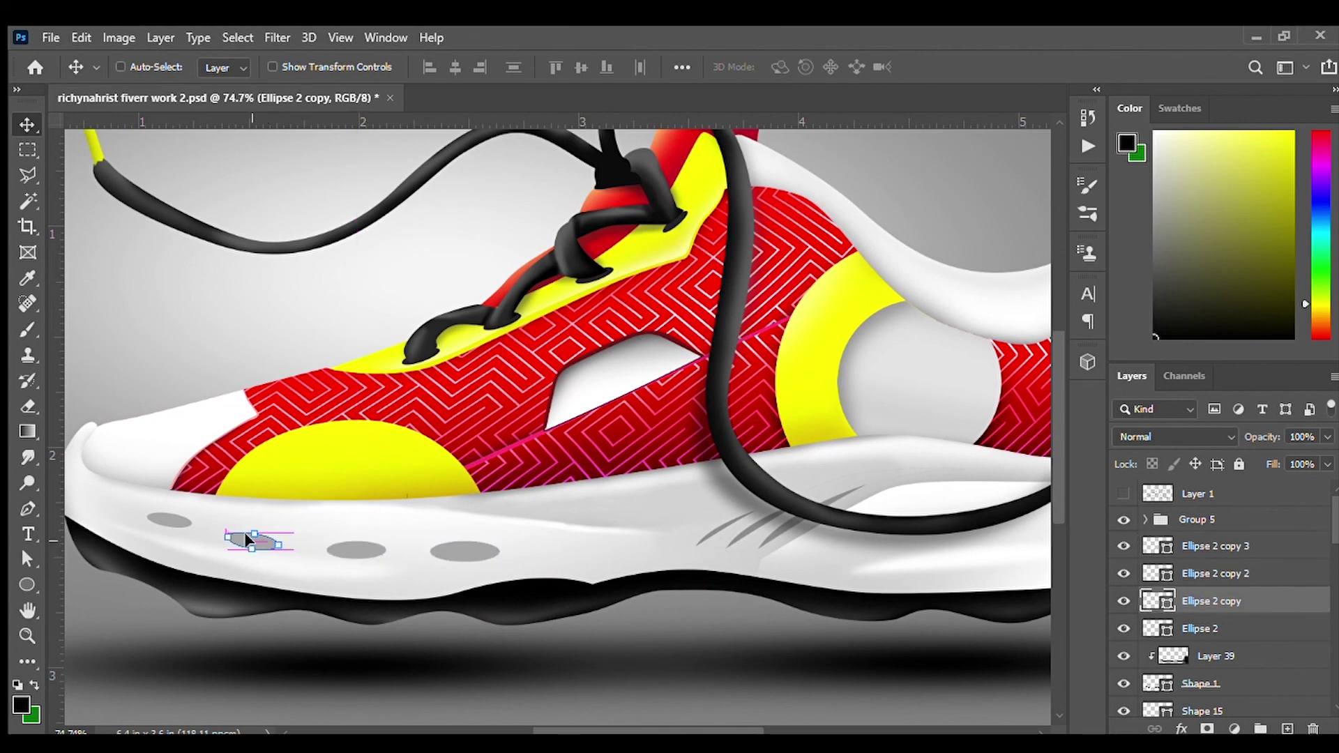
key("ctrl+0")
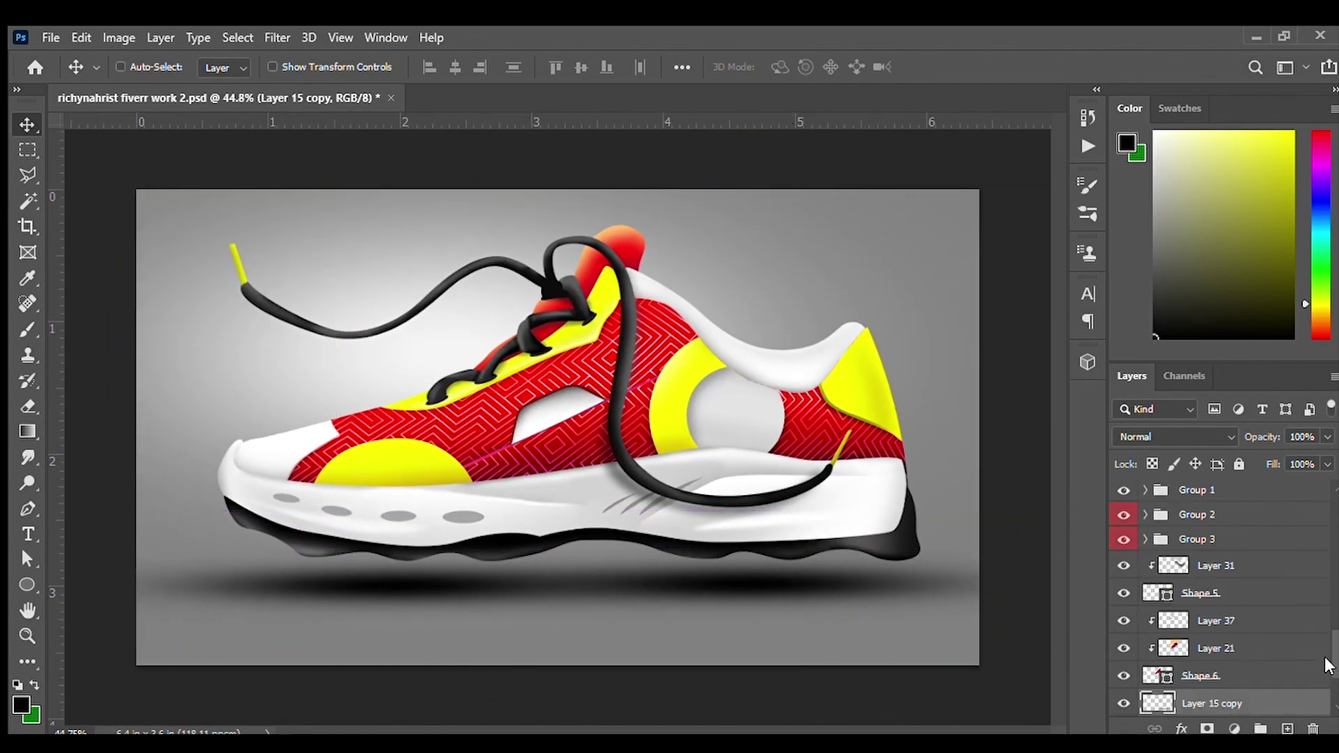
left_click_drag(1326, 666, 1333, 500)
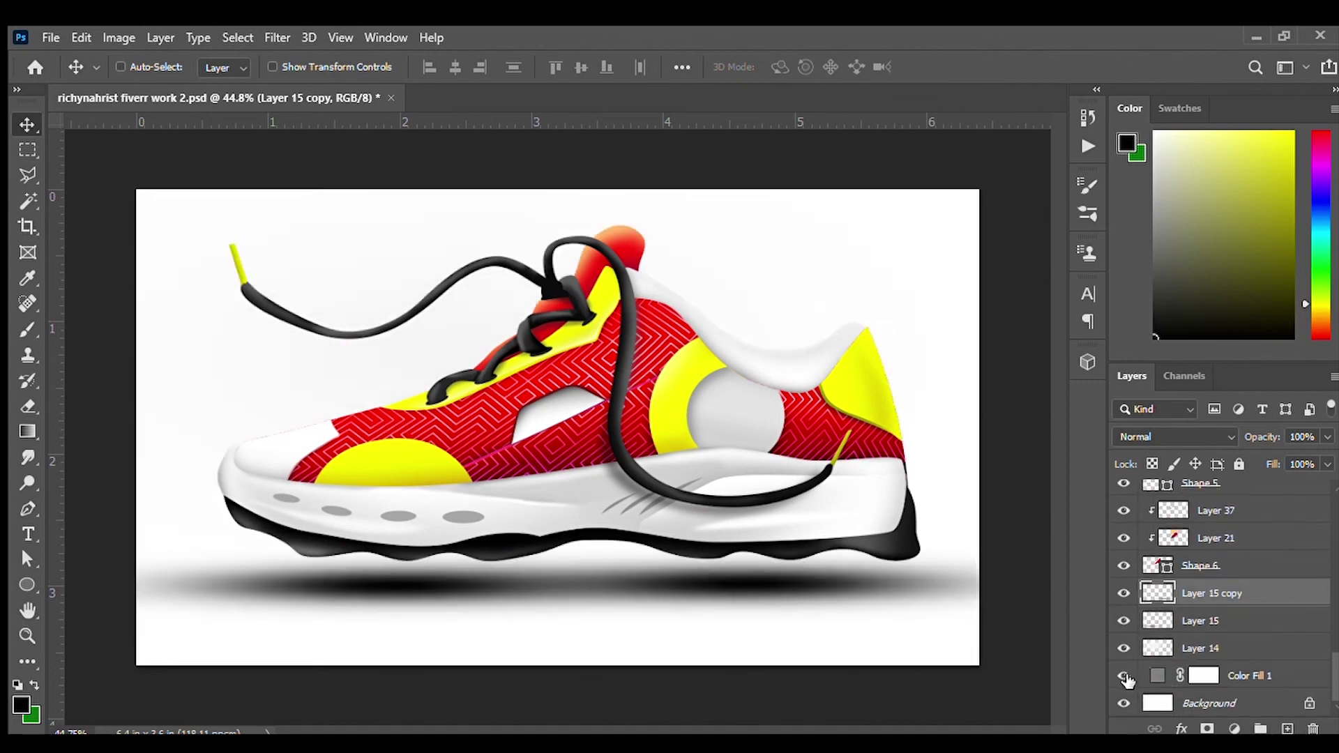